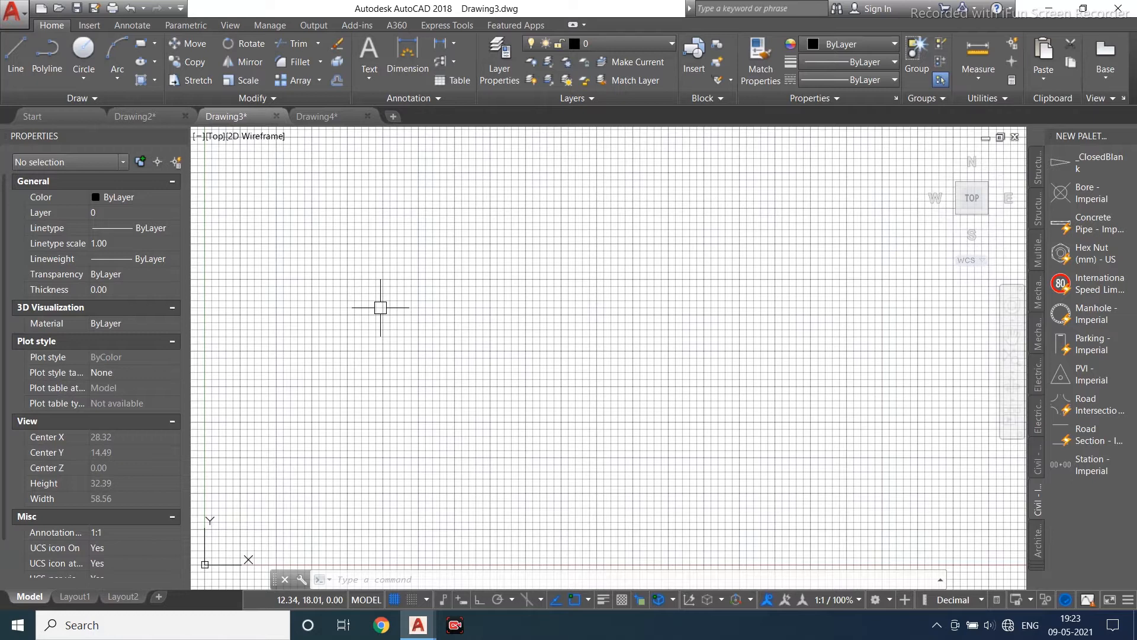
- Create multiline text reading AUTO CAD in a text box near the upper left of the drawing
{"action": "key", "text": "Escape"}
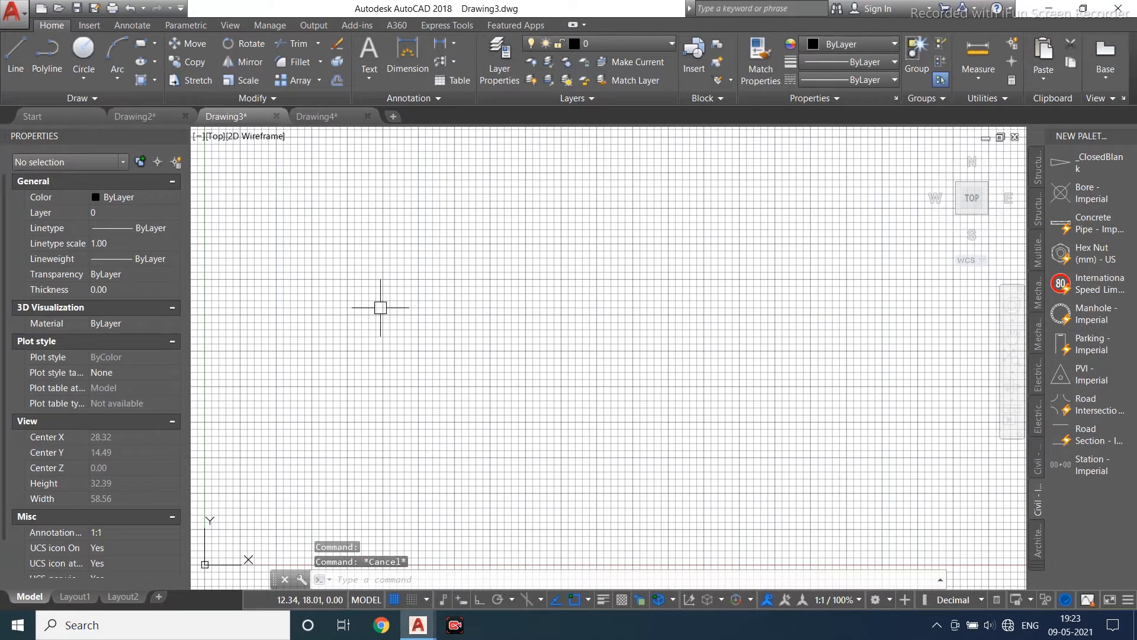
{"action": "type", "text": "z"}
{"action": "key", "text": "Return"}
{"action": "type", "text": "a"}
{"action": "key", "text": "Return"}
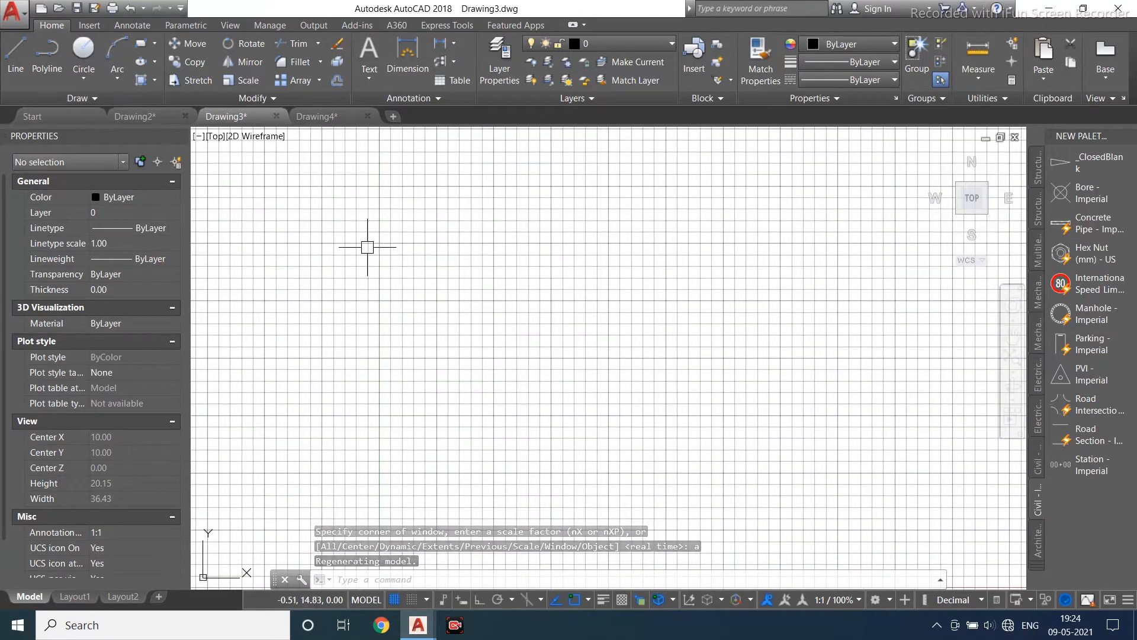
{"action": "scroll", "coordinate": [293, 345], "scroll_direction": "down", "scroll_amount": 2}
{"action": "scroll", "coordinate": [472, 344], "scroll_direction": "up", "scroll_amount": 2}
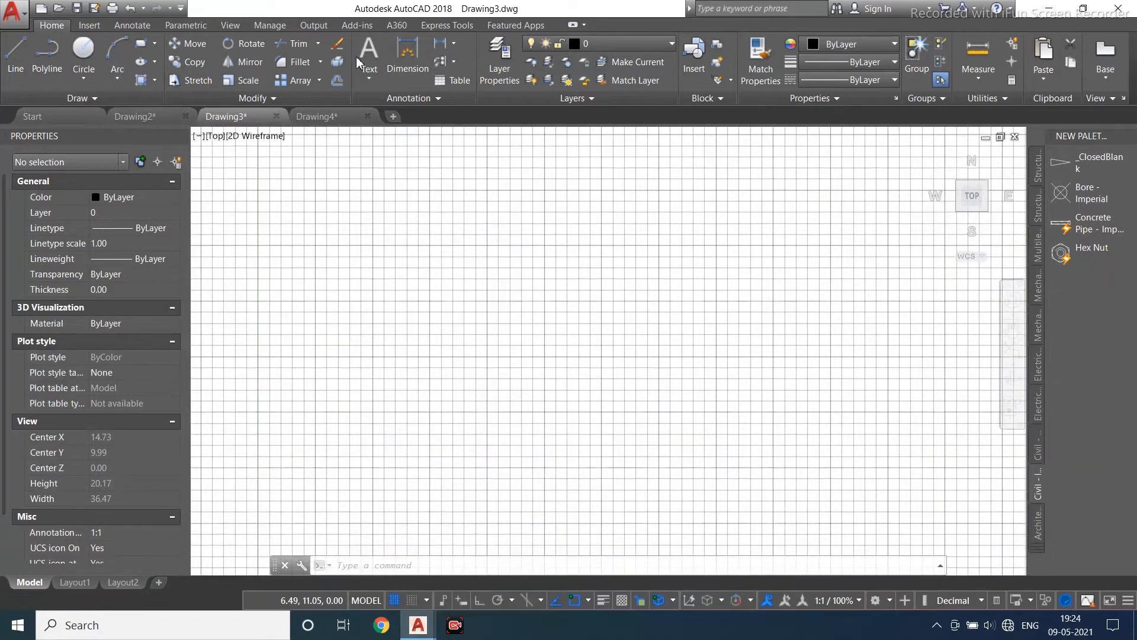
{"action": "left_click", "coordinate": [369, 80]}
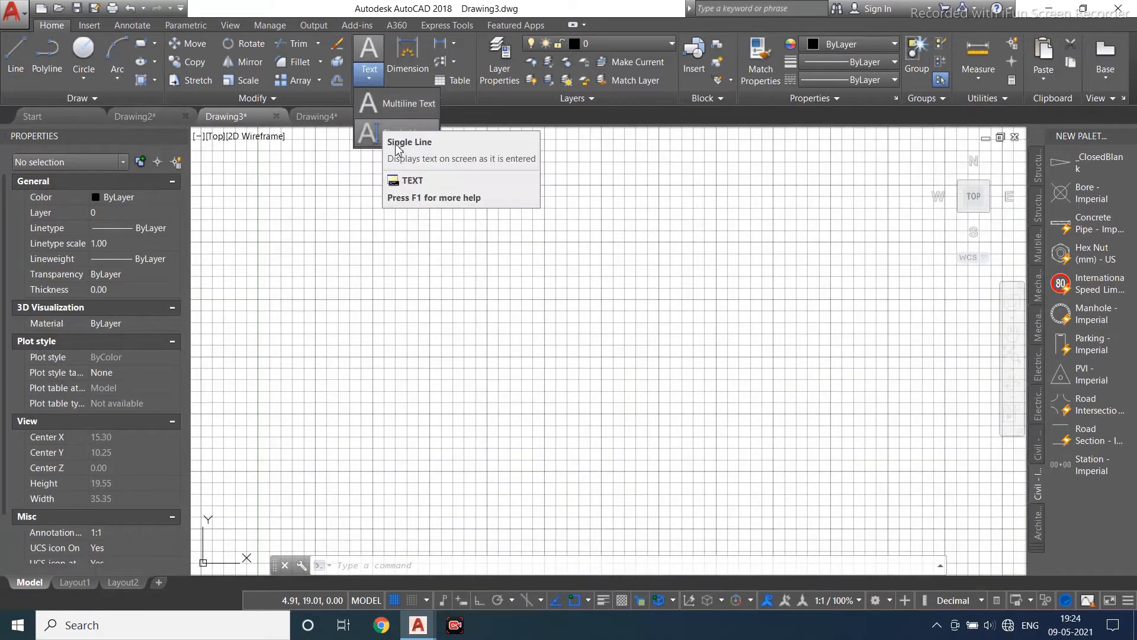
{"action": "left_click", "coordinate": [390, 112]}
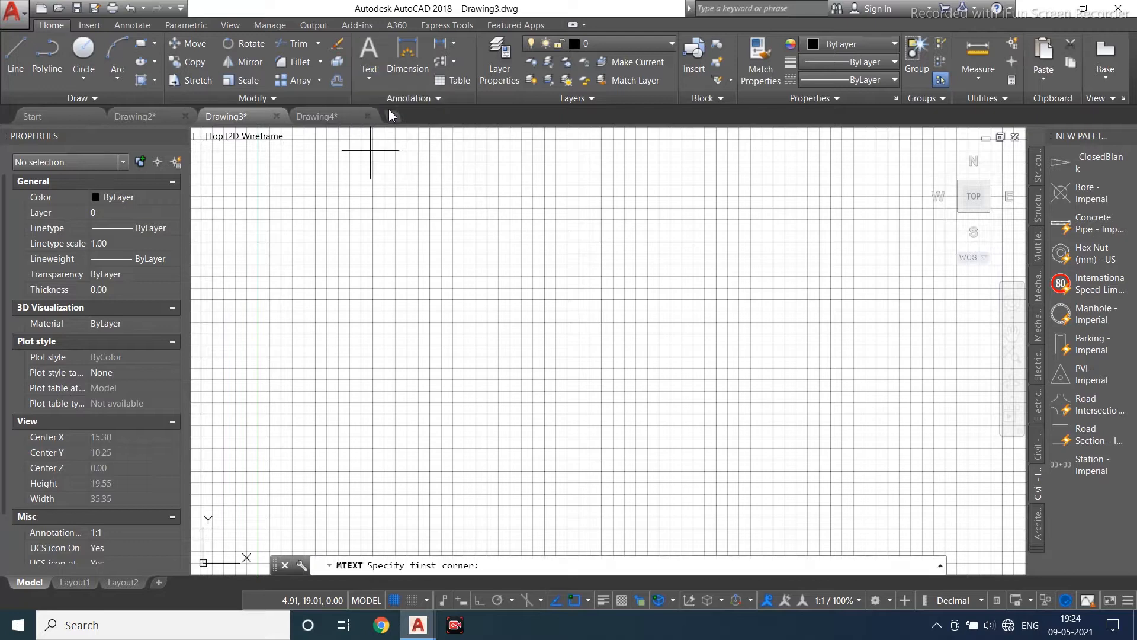
{"action": "left_click", "coordinate": [320, 202]}
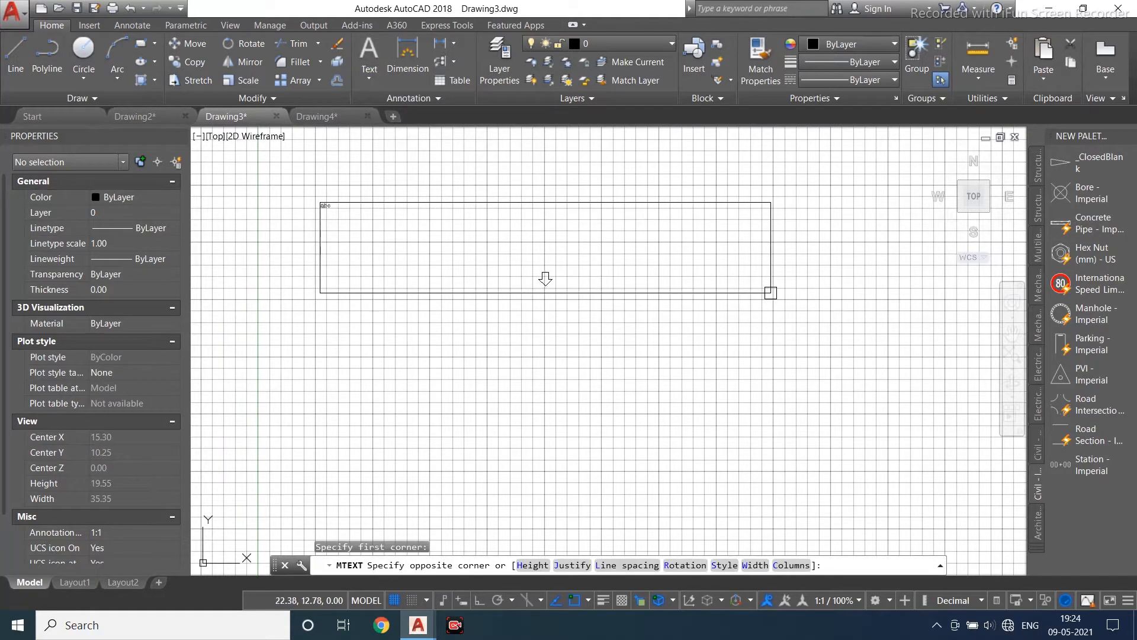
{"action": "left_click", "coordinate": [771, 292]}
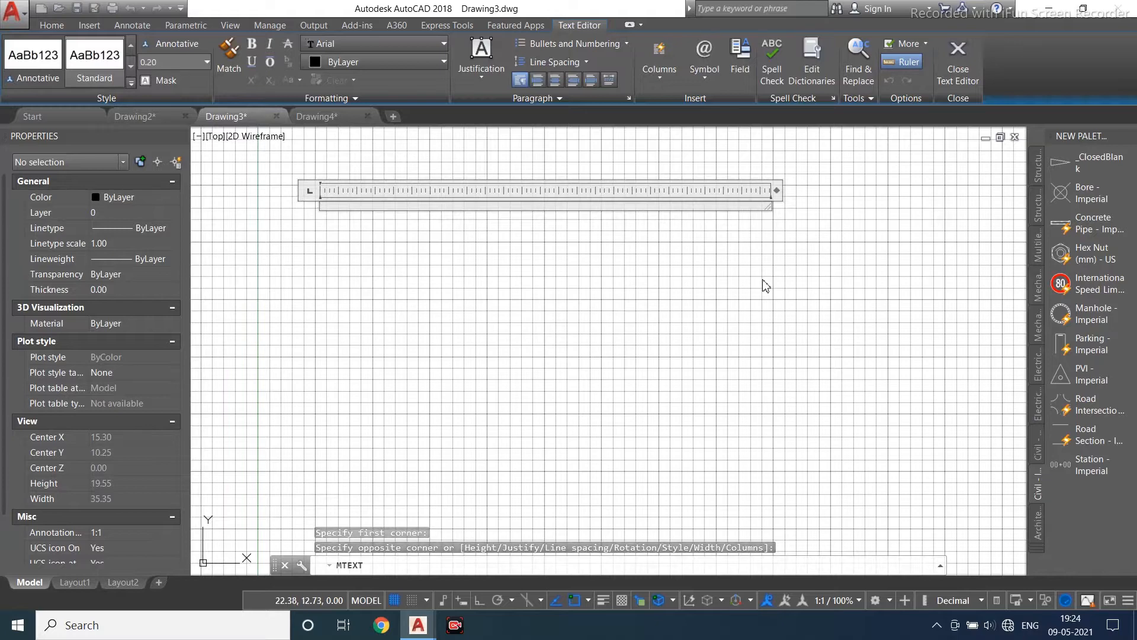
{"action": "type", "text": "AUTO CAD"}
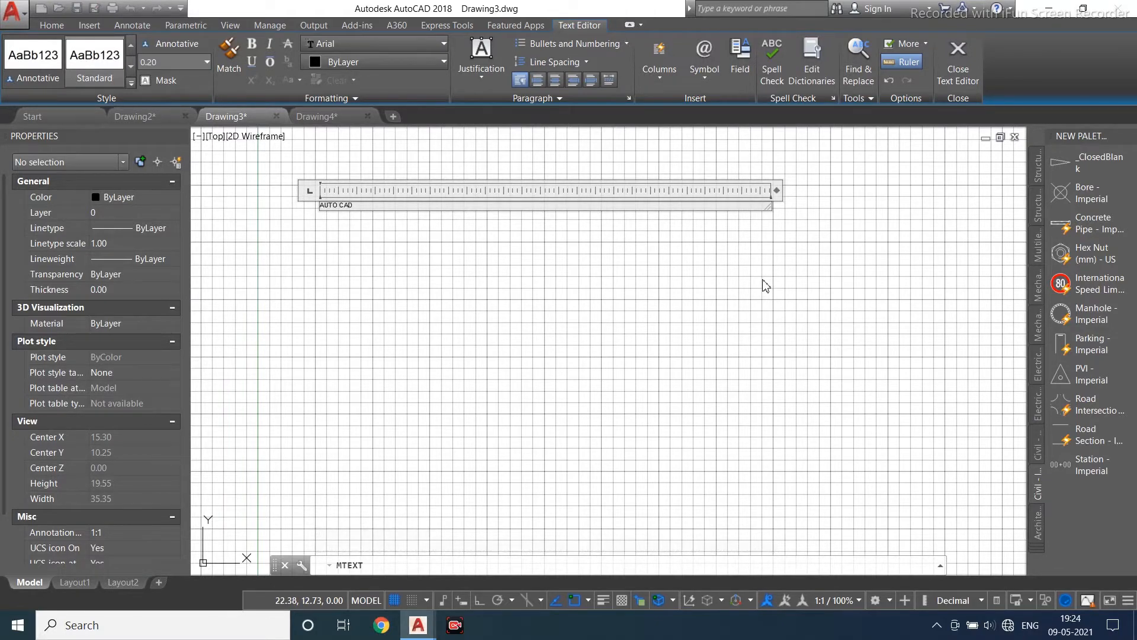
{"action": "left_click", "coordinate": [596, 307]}
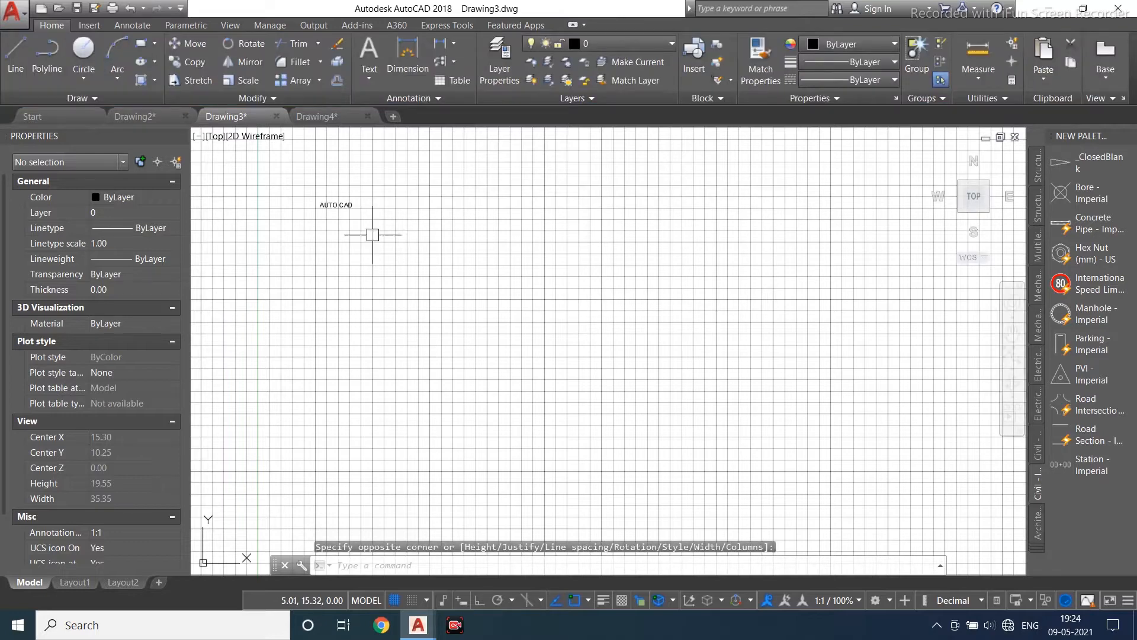
- Edit the AUTO CAD text and set its height to 5
{"action": "scroll", "coordinate": [317, 192], "scroll_direction": "up", "scroll_amount": 2}
{"action": "scroll", "coordinate": [315, 200], "scroll_direction": "up", "scroll_amount": 3}
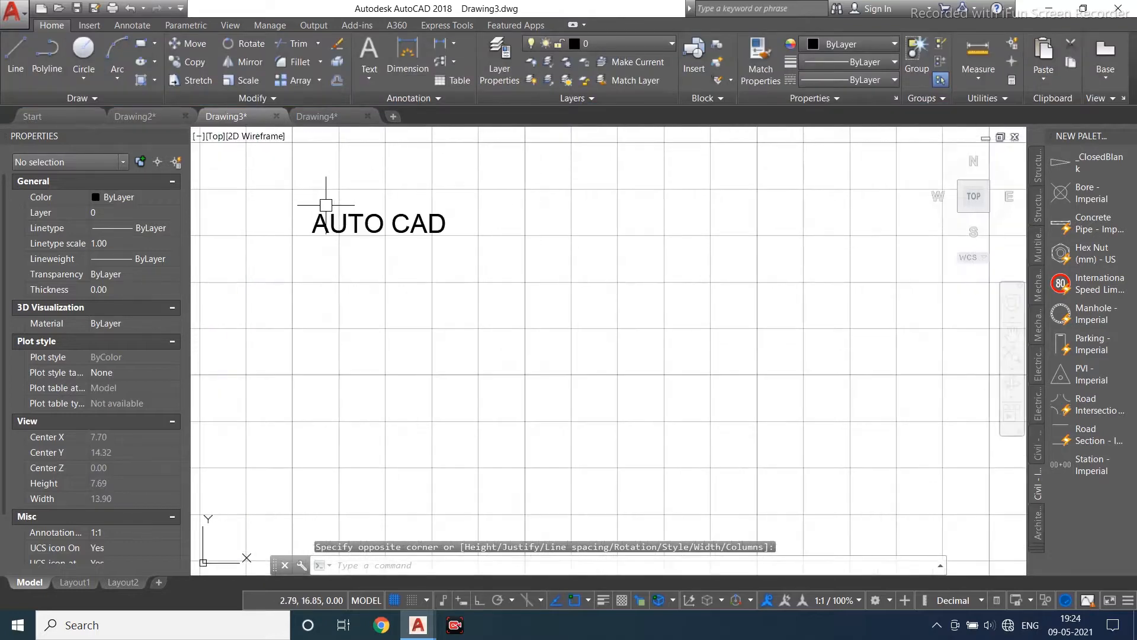
{"action": "left_click", "coordinate": [368, 222]}
{"action": "double_click", "coordinate": [368, 221]}
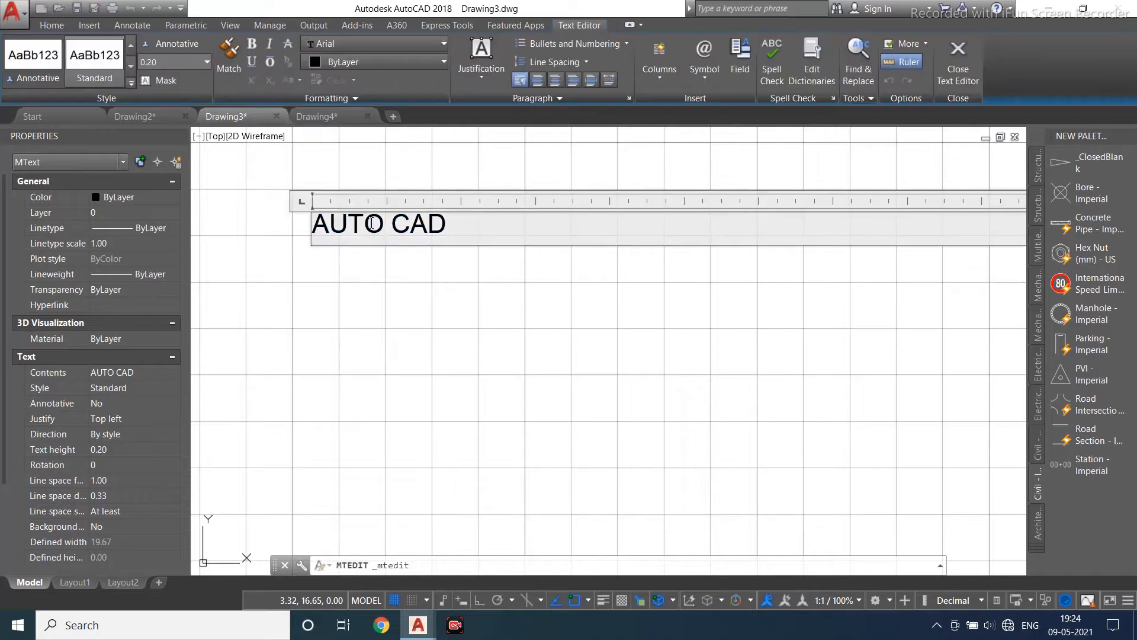
{"action": "left_click_drag", "start_coordinate": [446, 240], "coordinate": [299, 260]}
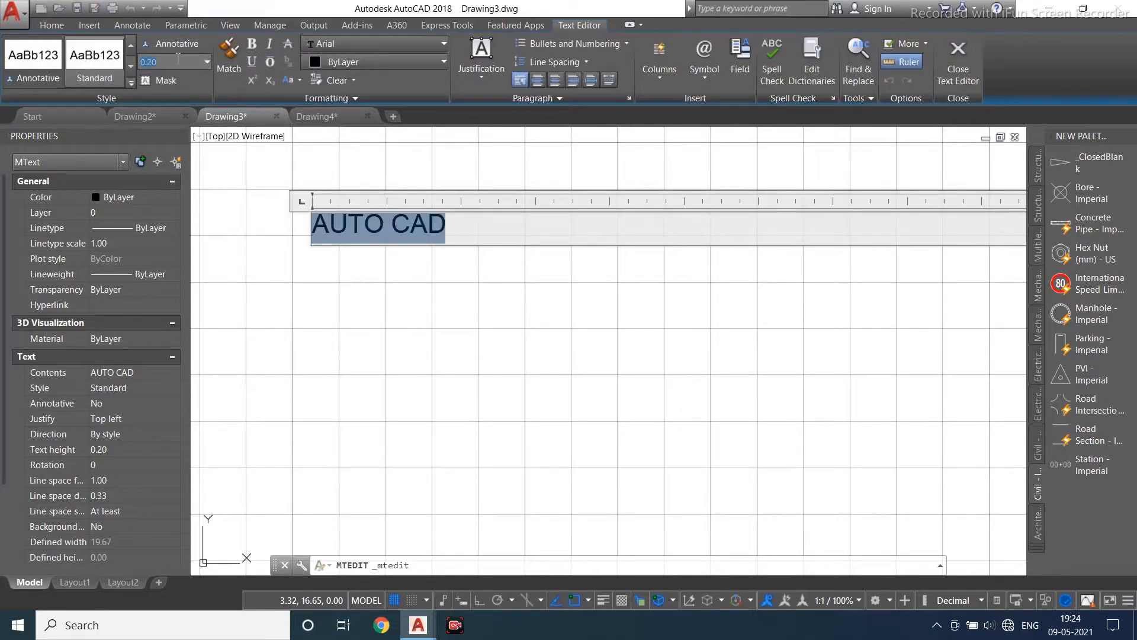
{"action": "key", "text": "Return"}
{"action": "left_click", "coordinate": [253, 178]}
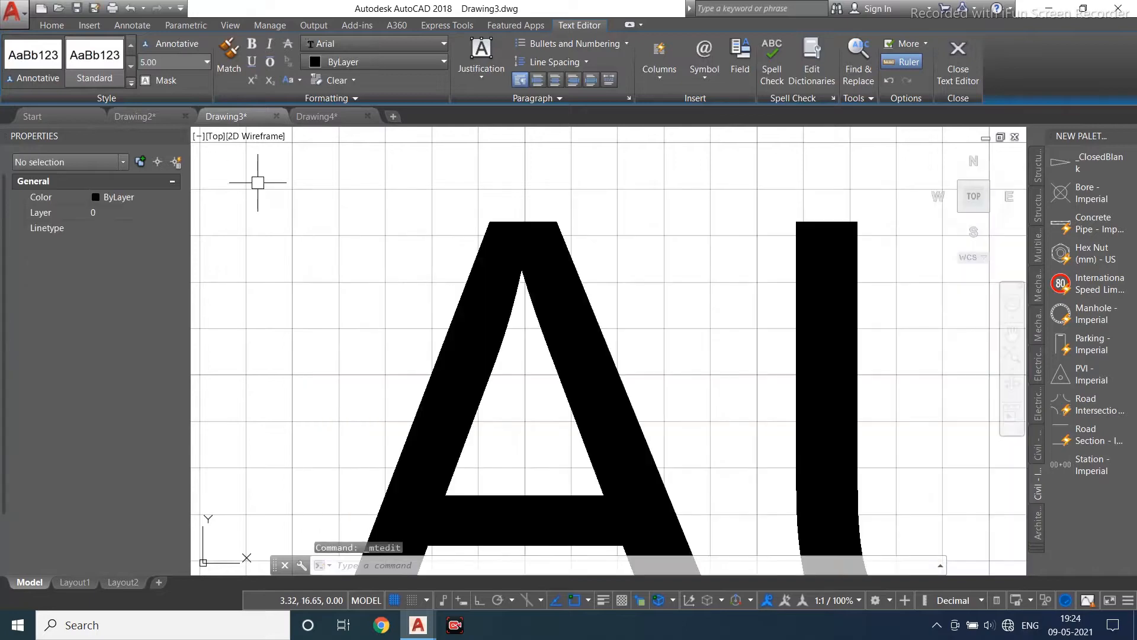
- Widen the AUTO CAD text box so the words sit on one line
{"action": "scroll", "coordinate": [364, 307], "scroll_direction": "down", "scroll_amount": 10}
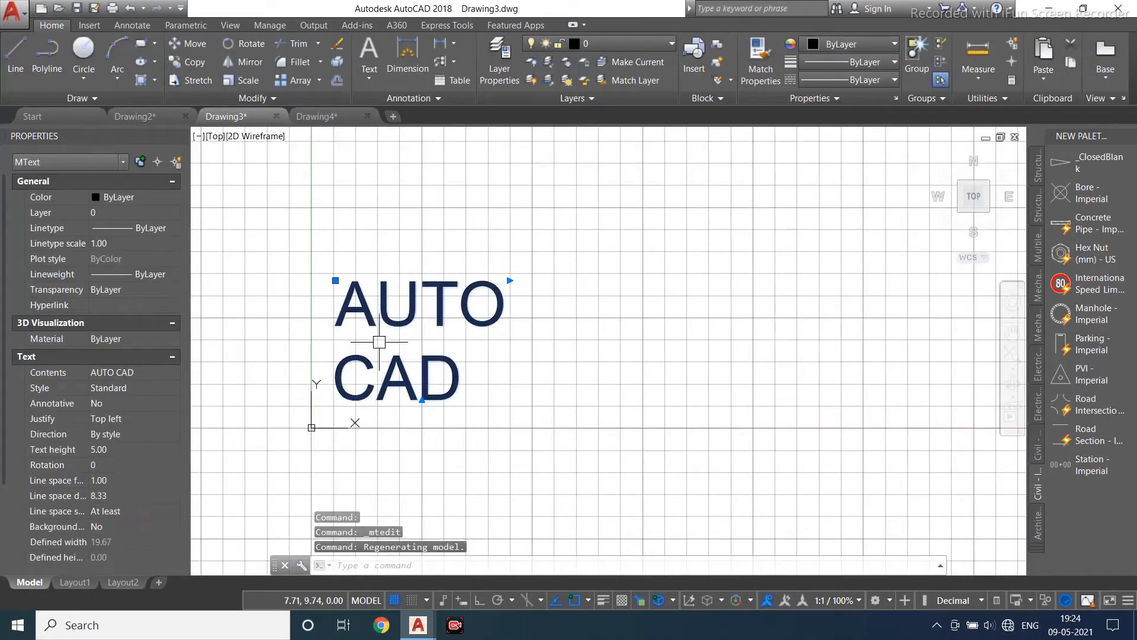
{"action": "key", "text": "Escape"}
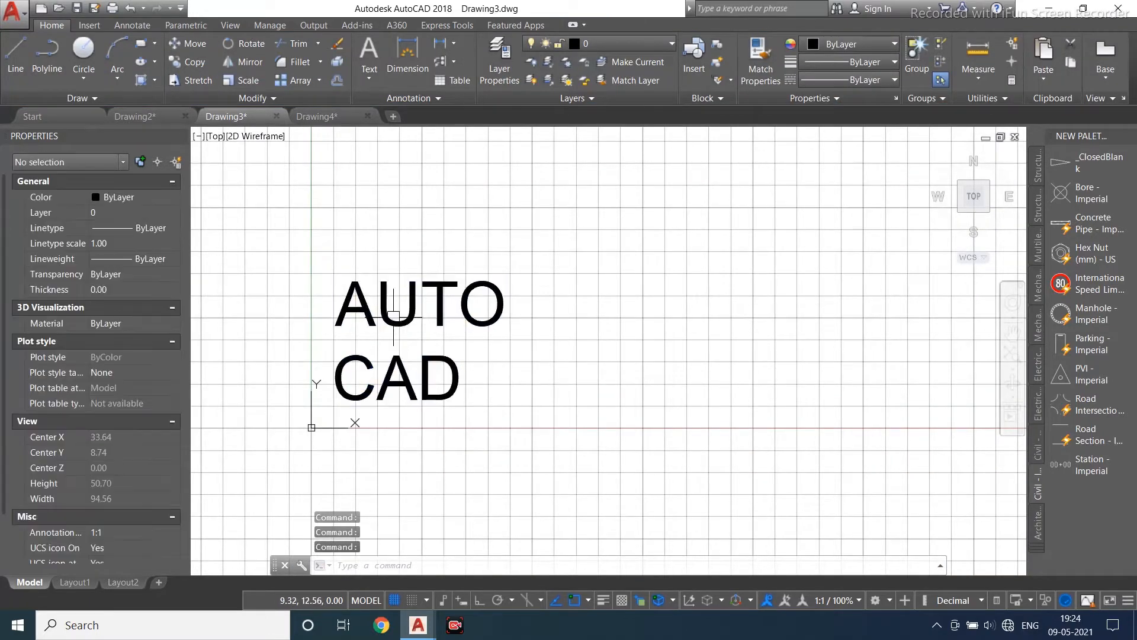
{"action": "left_click", "coordinate": [381, 331]}
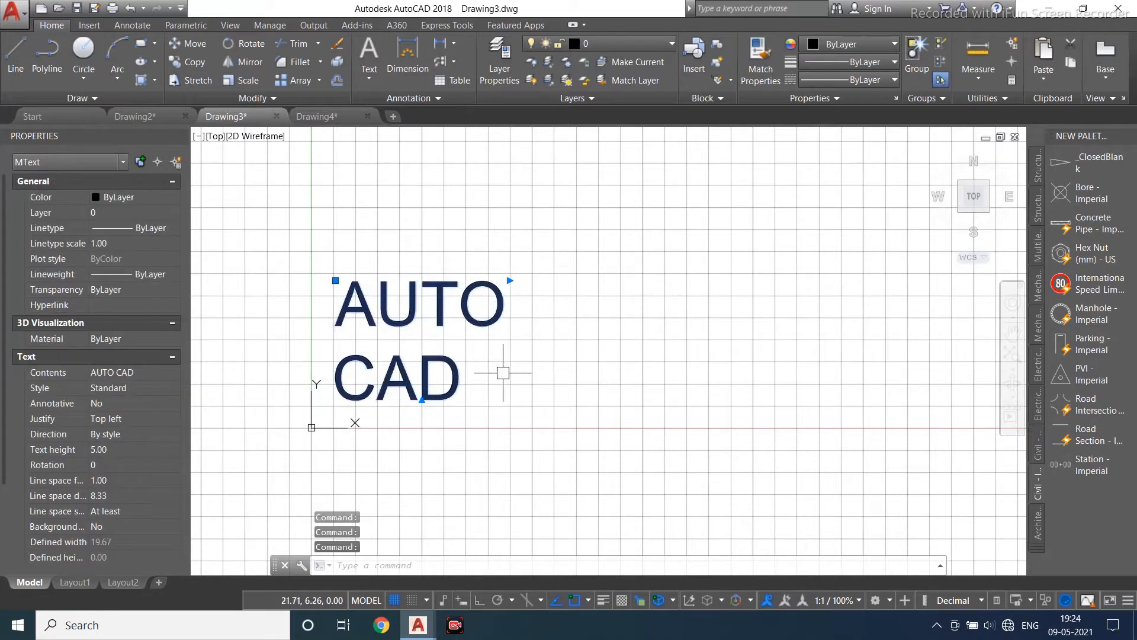
{"action": "left_click", "coordinate": [510, 281]}
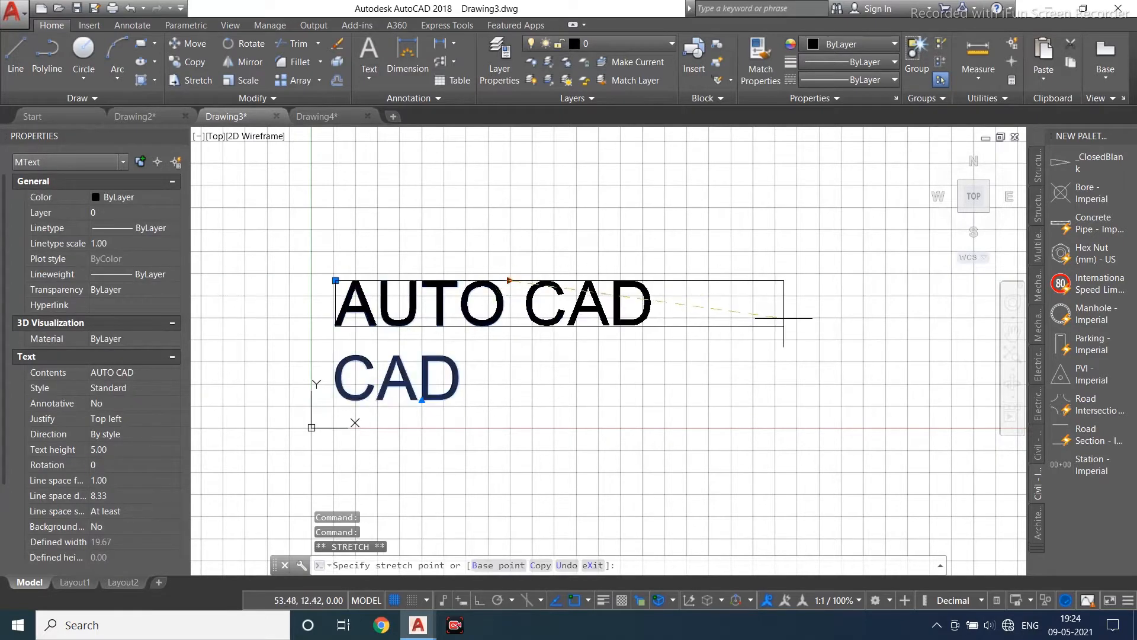
{"action": "left_click", "coordinate": [792, 280]}
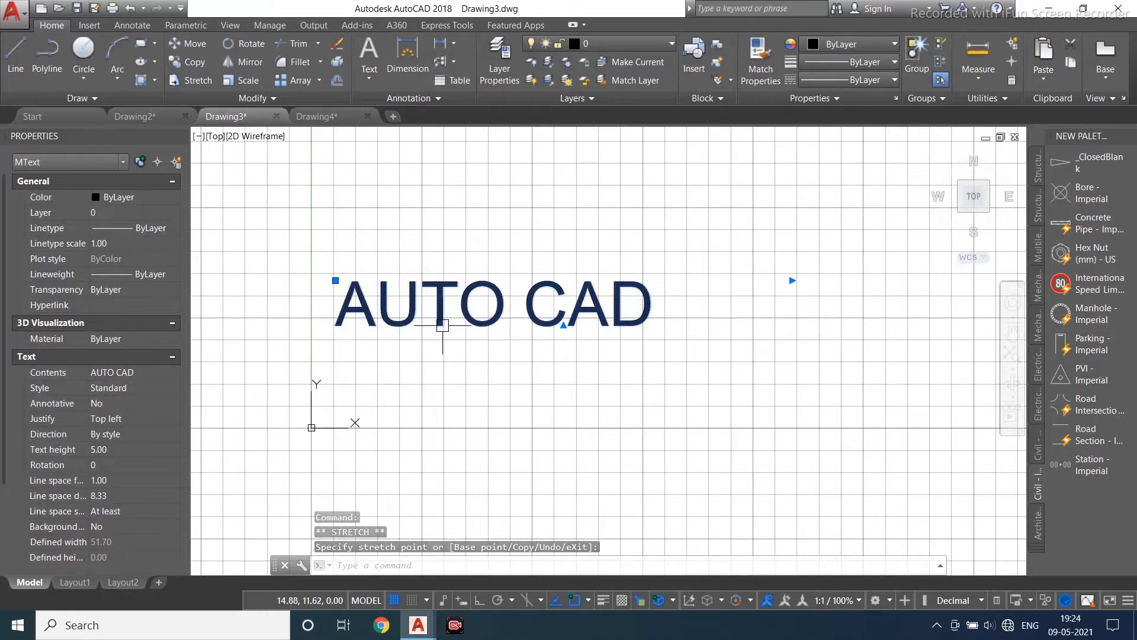
{"action": "key", "text": "Escape"}
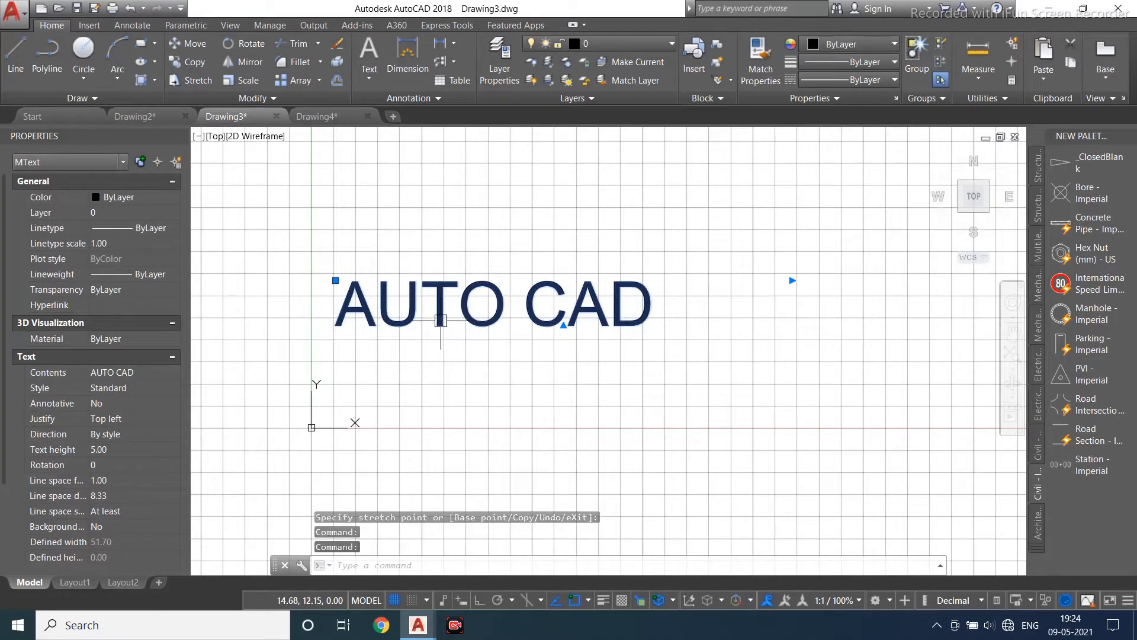
- Select all of the AUTO CAD text and change its font to Broadway
{"action": "key", "text": "Escape"}
{"action": "double_click", "coordinate": [441, 327]}
{"action": "key", "text": "ctrl+a"}
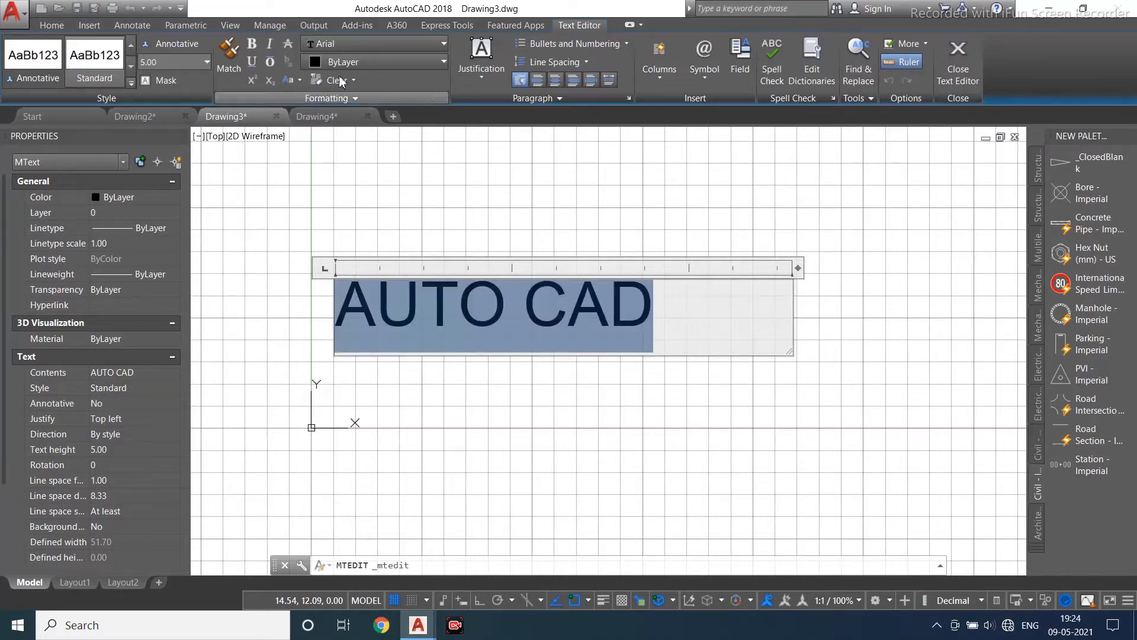
{"action": "left_click", "coordinate": [377, 47]}
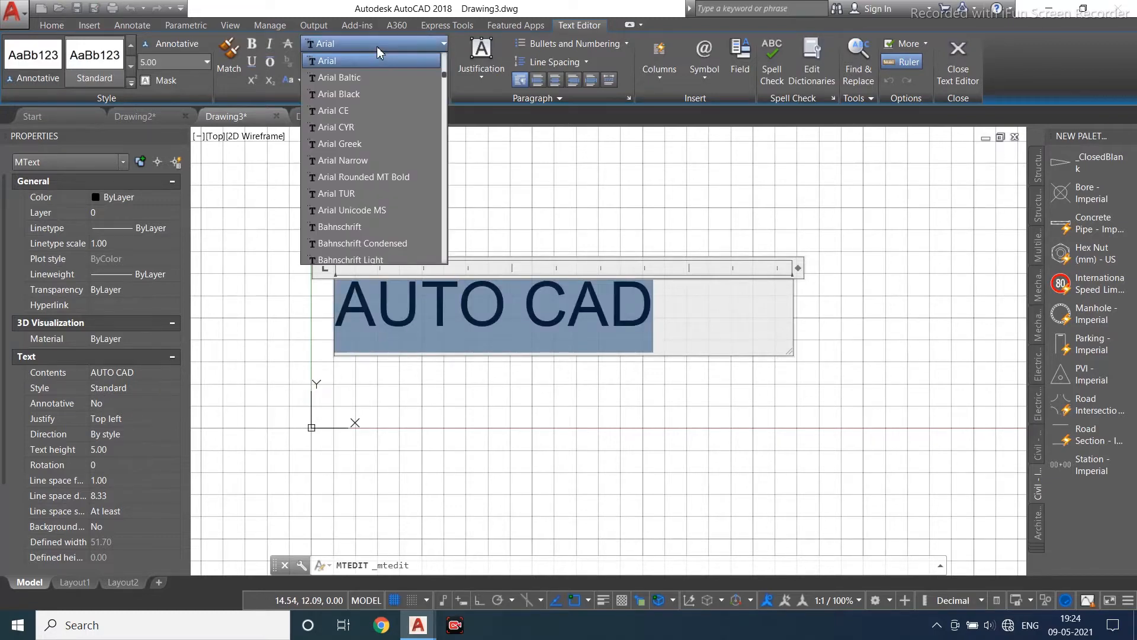
{"action": "left_click", "coordinate": [363, 78]}
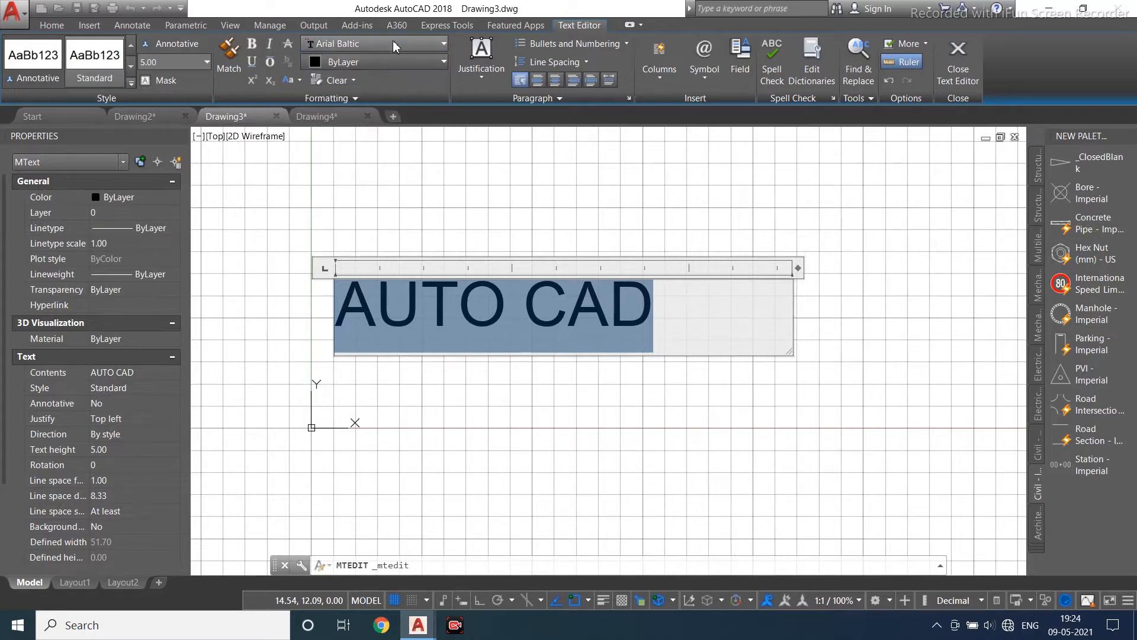
{"action": "left_click", "coordinate": [391, 43]}
{"action": "left_click", "coordinate": [355, 209]}
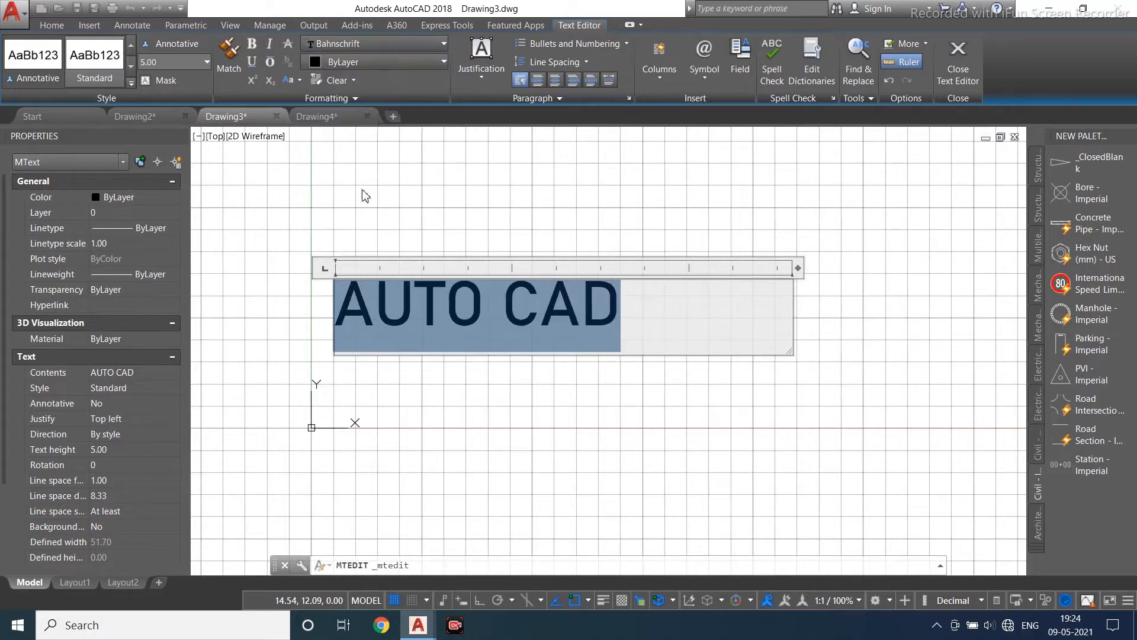
{"action": "left_click", "coordinate": [386, 46]}
{"action": "scroll", "coordinate": [363, 197], "scroll_direction": "down", "scroll_amount": 6}
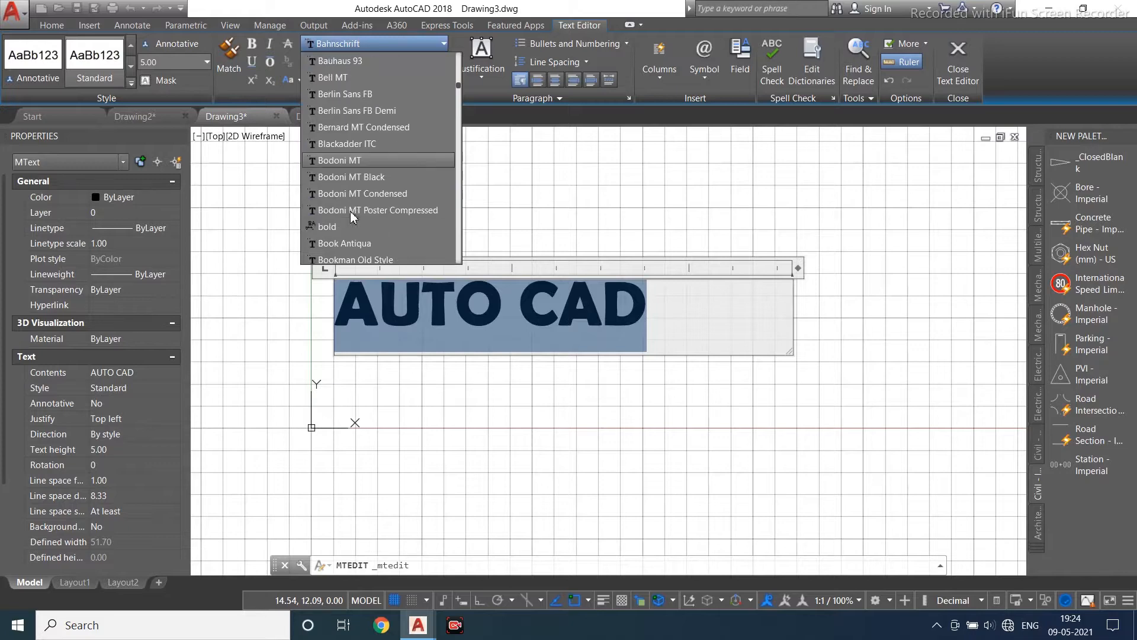
{"action": "scroll", "coordinate": [365, 226], "scroll_direction": "down", "scroll_amount": 1}
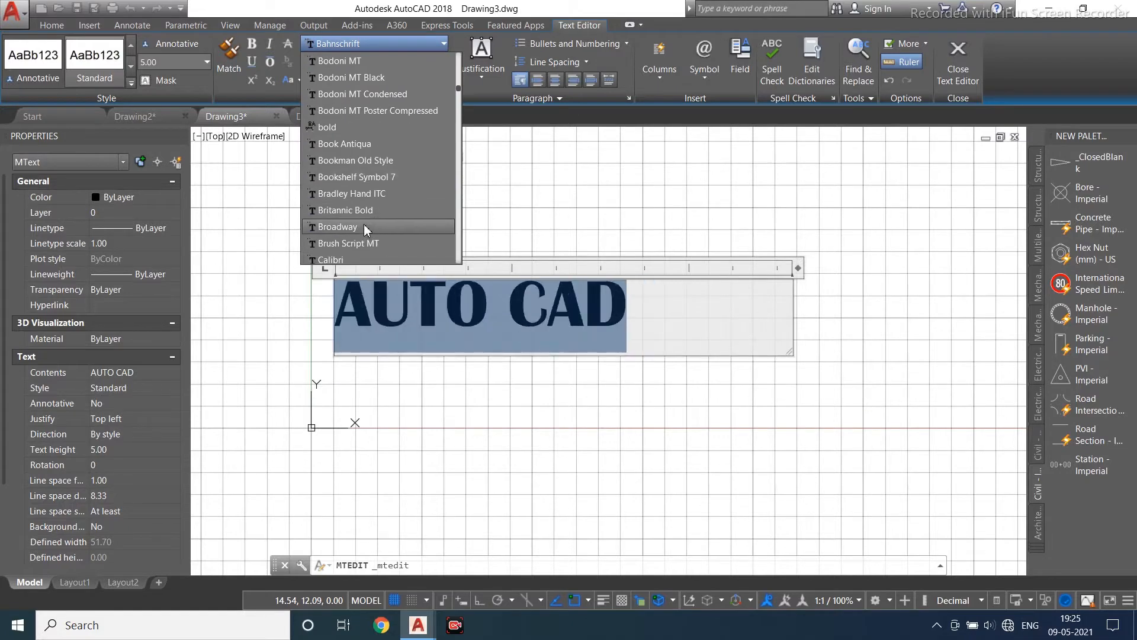
{"action": "left_click", "coordinate": [360, 227]}
{"action": "left_click", "coordinate": [560, 252]}
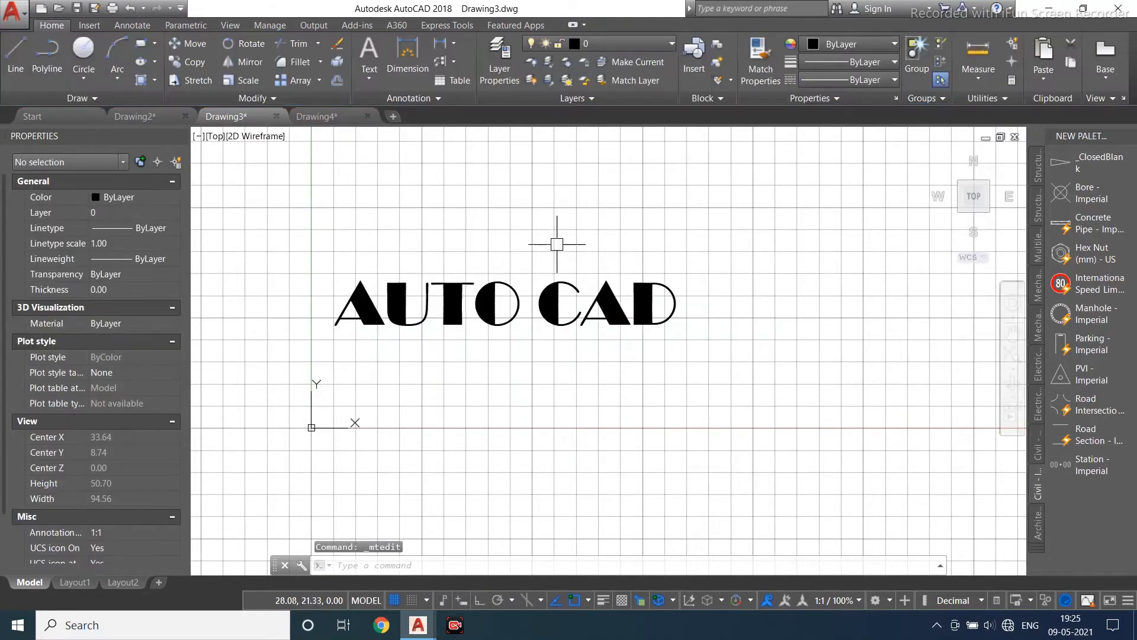
- Select all of the text and set its colour to 153,27,30
{"action": "double_click", "coordinate": [495, 308]}
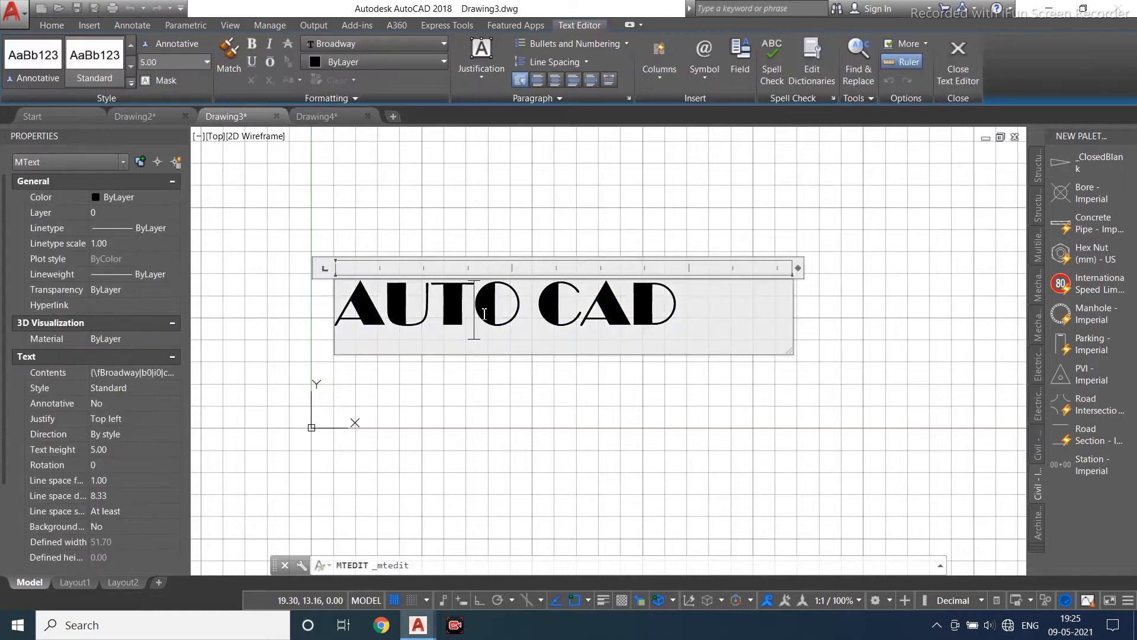
{"action": "left_click_drag", "start_coordinate": [700, 325], "coordinate": [317, 363]}
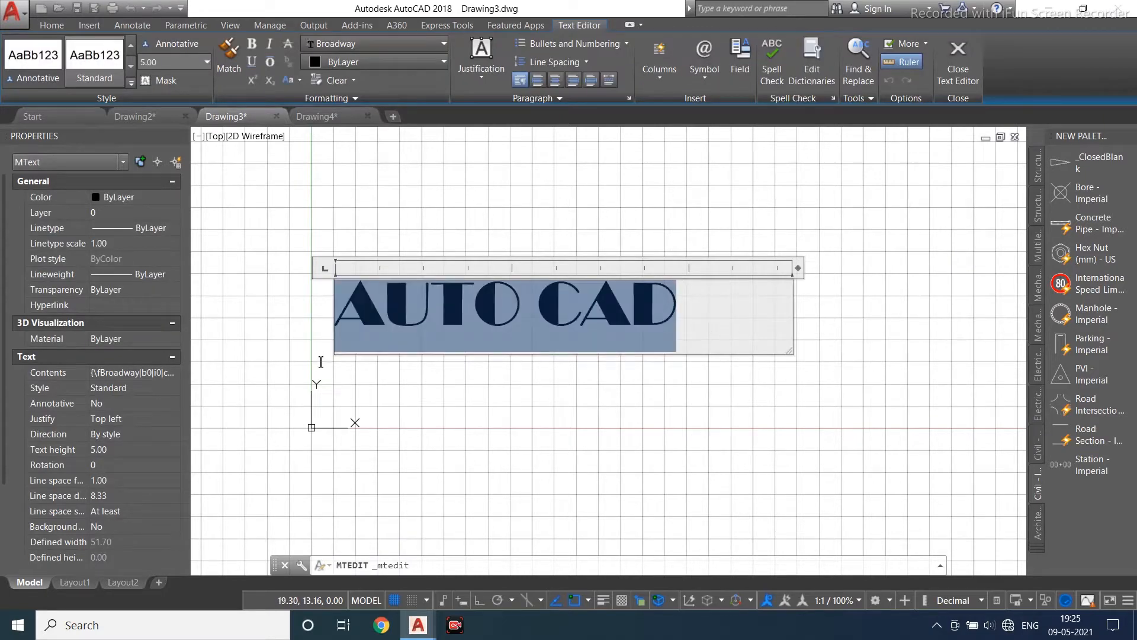
{"action": "left_click", "coordinate": [354, 62]}
{"action": "left_click", "coordinate": [330, 122]}
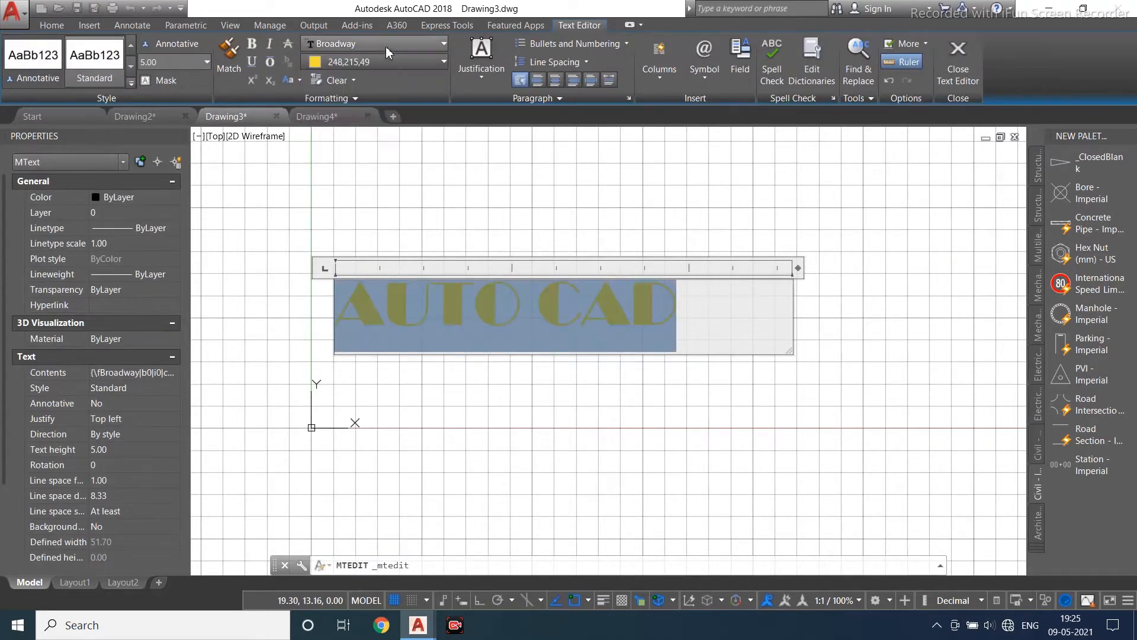
{"action": "left_click", "coordinate": [385, 62]}
{"action": "left_click", "coordinate": [356, 120]}
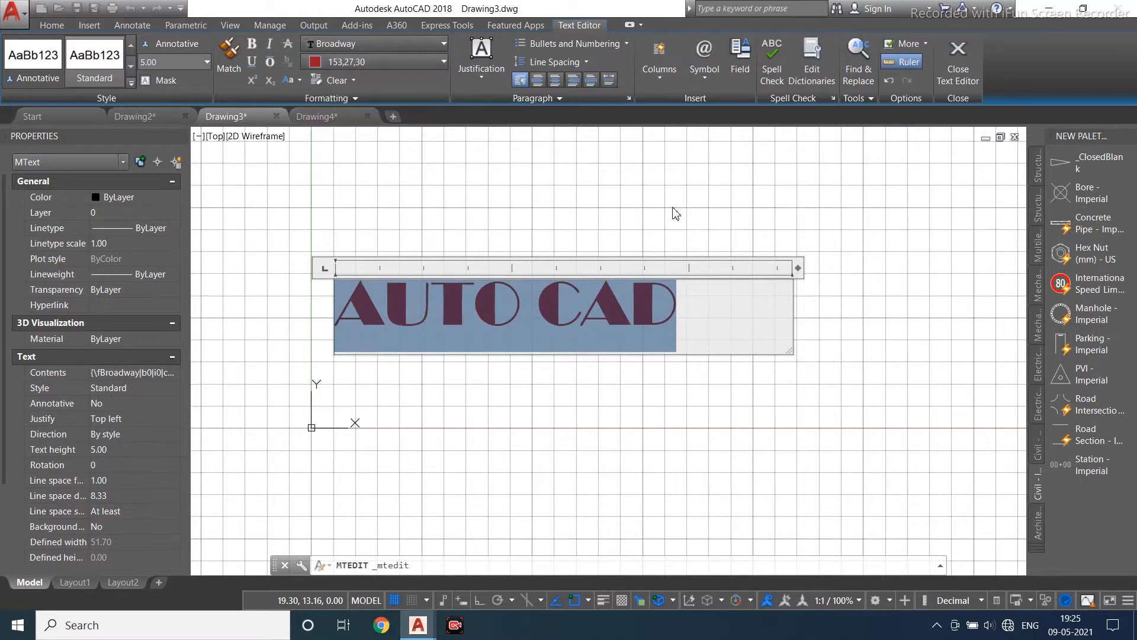
{"action": "left_click", "coordinate": [752, 193]}
{"action": "left_click", "coordinate": [581, 302]}
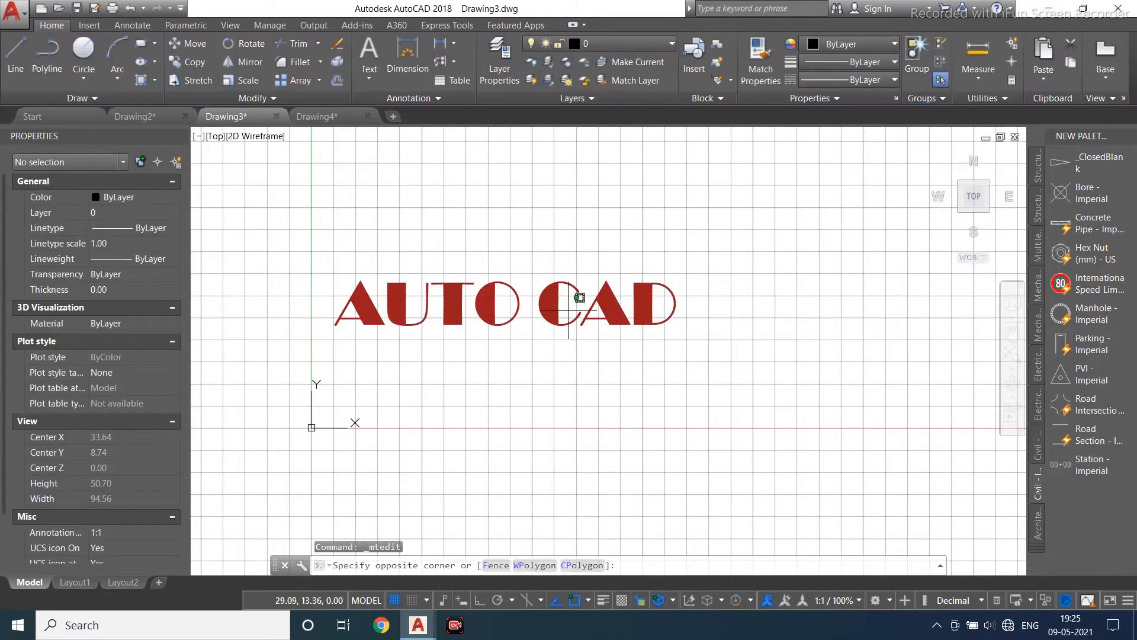
{"action": "left_click", "coordinate": [530, 326]}
{"action": "key", "text": "Escape"}
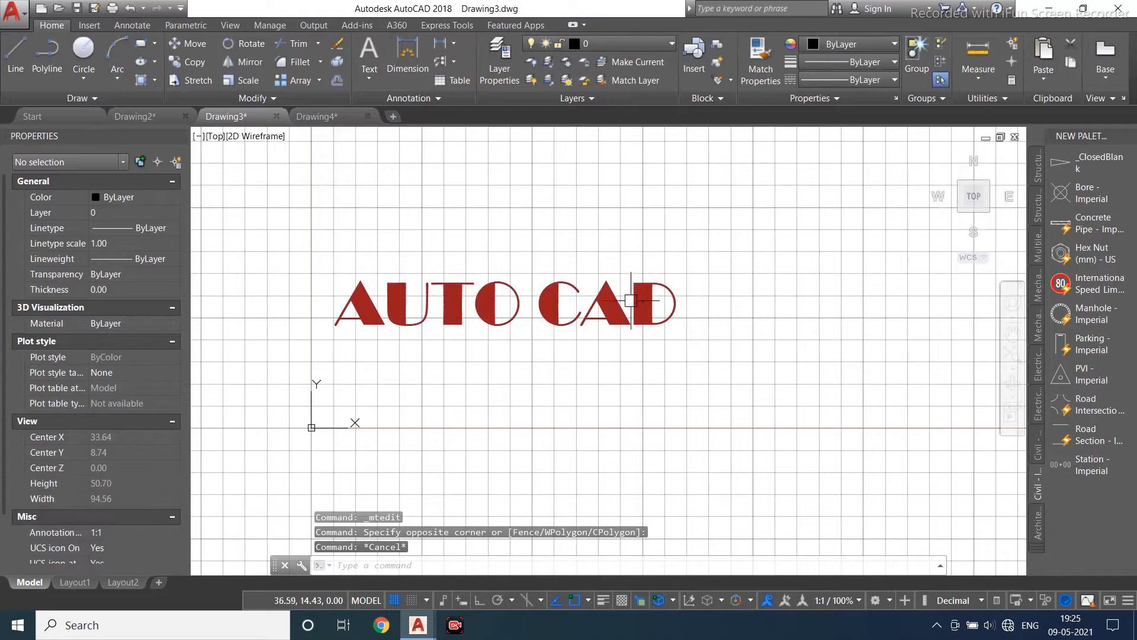
- Create single-line text reading AUTODESK, picking its start point and height on screen and accepting the default rotation
{"action": "left_click", "coordinate": [369, 72]}
{"action": "left_click", "coordinate": [362, 125]}
{"action": "scroll", "coordinate": [307, 362], "scroll_direction": "down", "scroll_amount": 2}
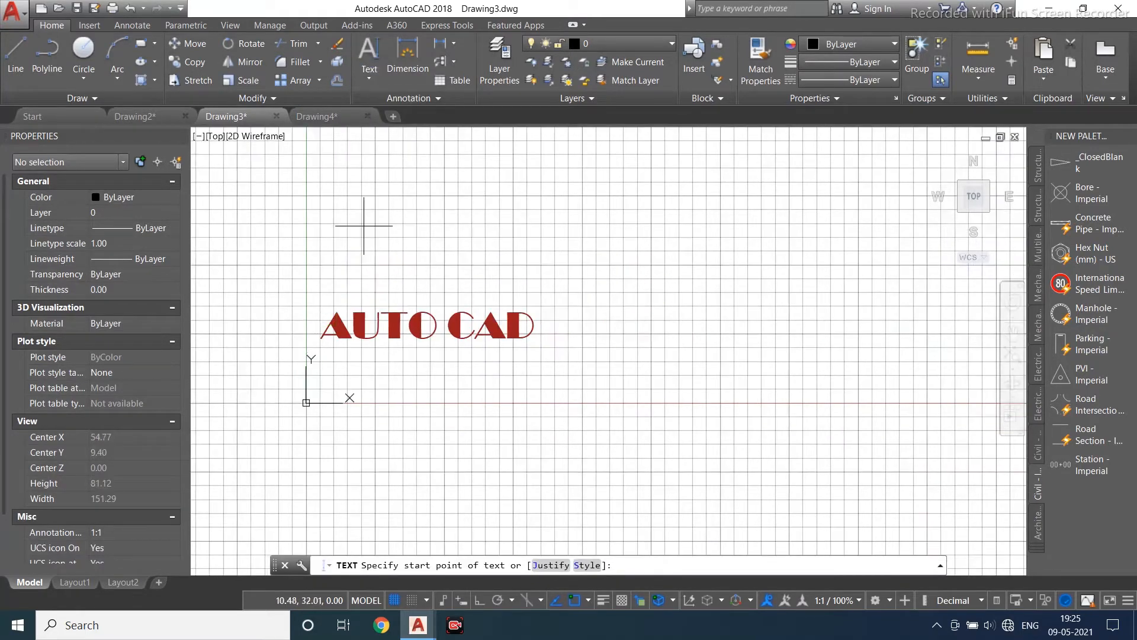
{"action": "left_click", "coordinate": [324, 253]}
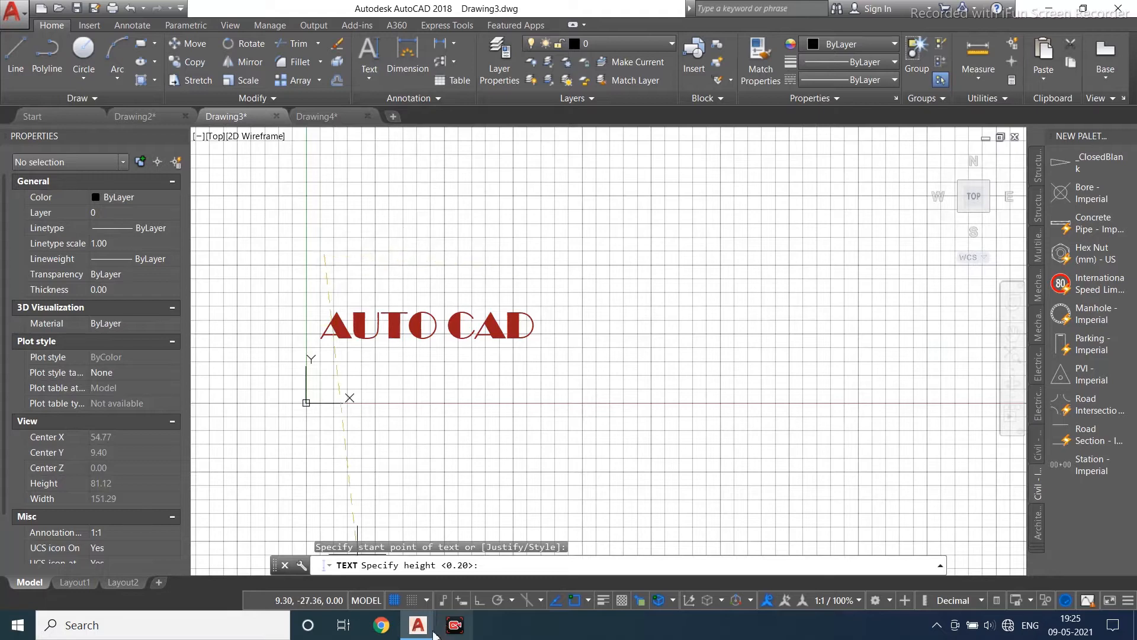
{"action": "left_click", "coordinate": [477, 602]}
{"action": "left_click", "coordinate": [608, 217]}
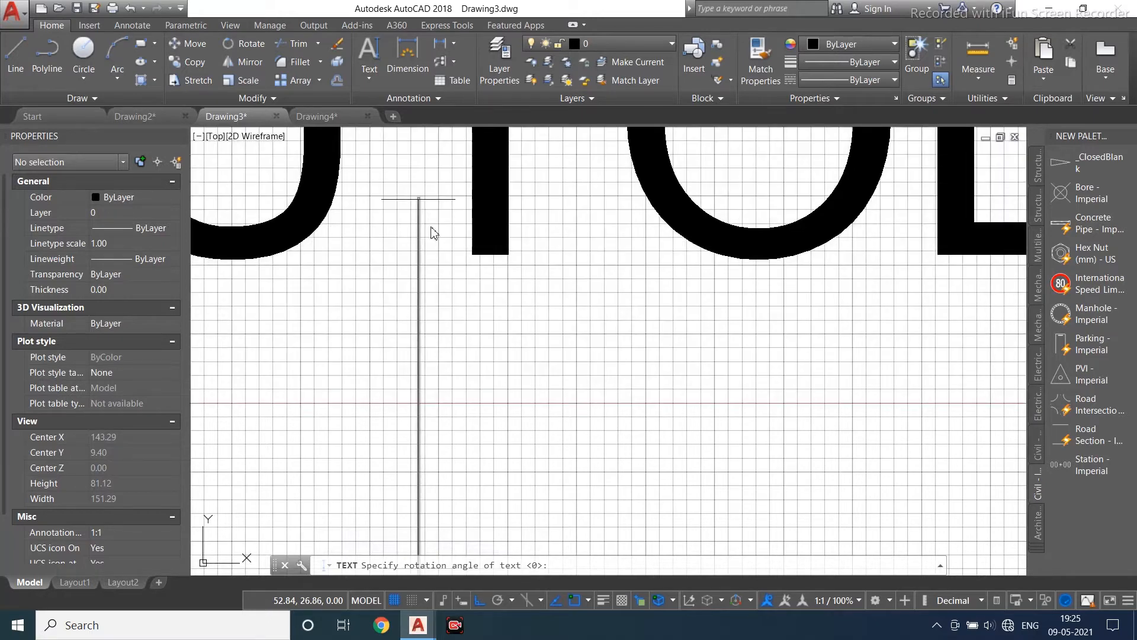
{"action": "key", "text": "Return"}
{"action": "key", "text": "Return"}
{"action": "scroll", "coordinate": [485, 373], "scroll_direction": "down", "scroll_amount": 6}
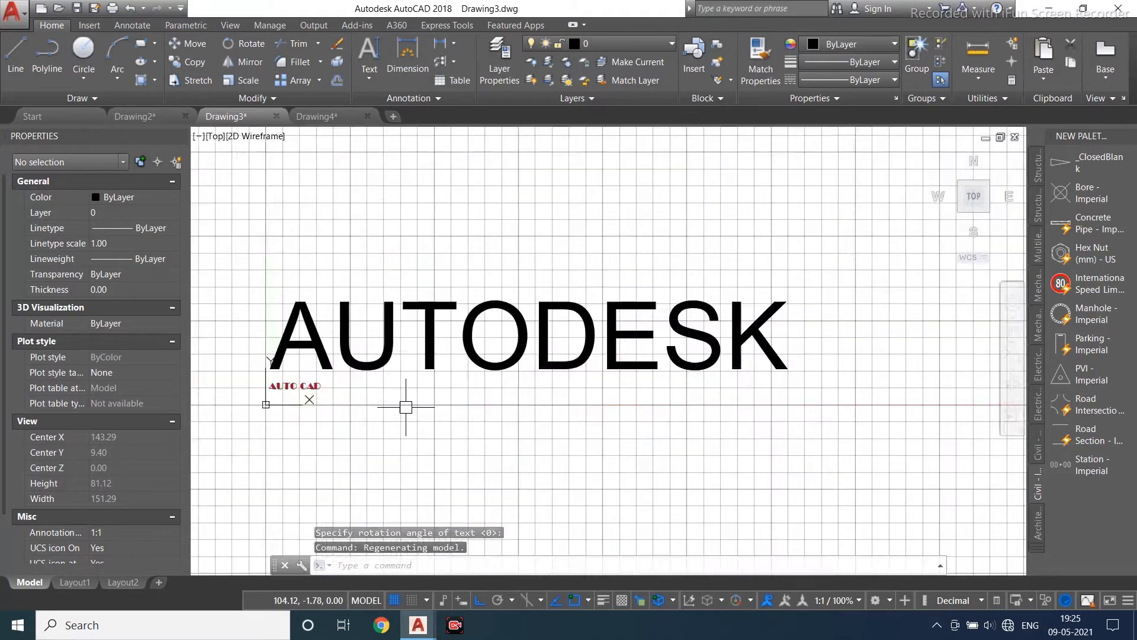
{"action": "scroll", "coordinate": [405, 407], "scroll_direction": "down", "scroll_amount": 4}
{"action": "scroll", "coordinate": [481, 355], "scroll_direction": "up", "scroll_amount": 5}
{"action": "scroll", "coordinate": [452, 330], "scroll_direction": "down", "scroll_amount": 1}
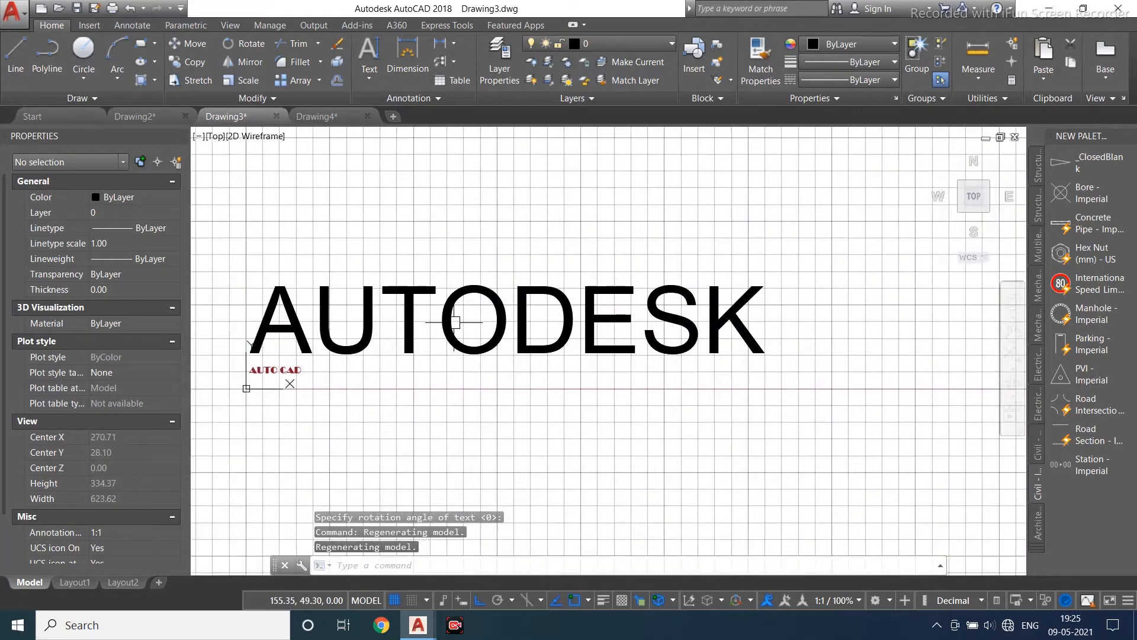
{"action": "double_click", "coordinate": [455, 322]}
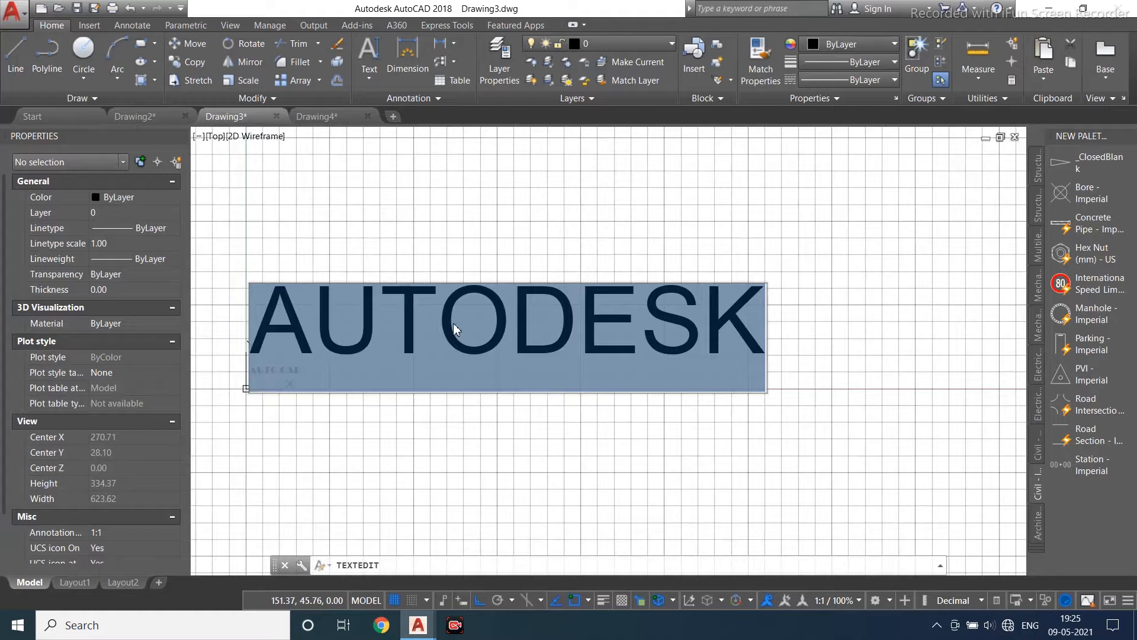
{"action": "left_click", "coordinate": [501, 455]}
{"action": "left_click", "coordinate": [500, 327]}
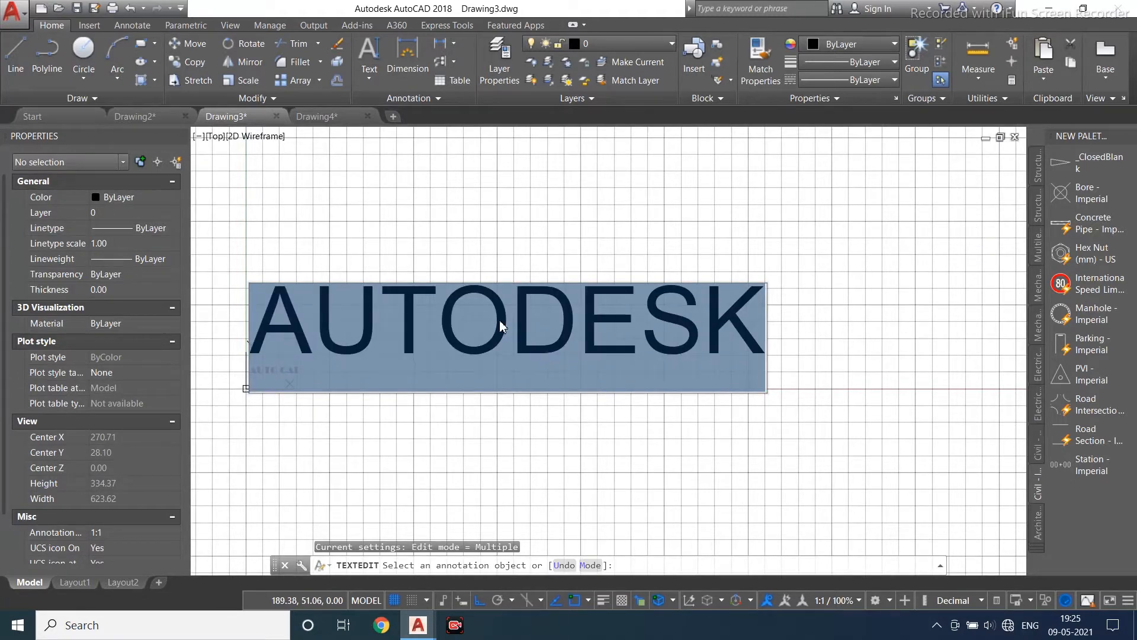
{"action": "left_click", "coordinate": [472, 446]}
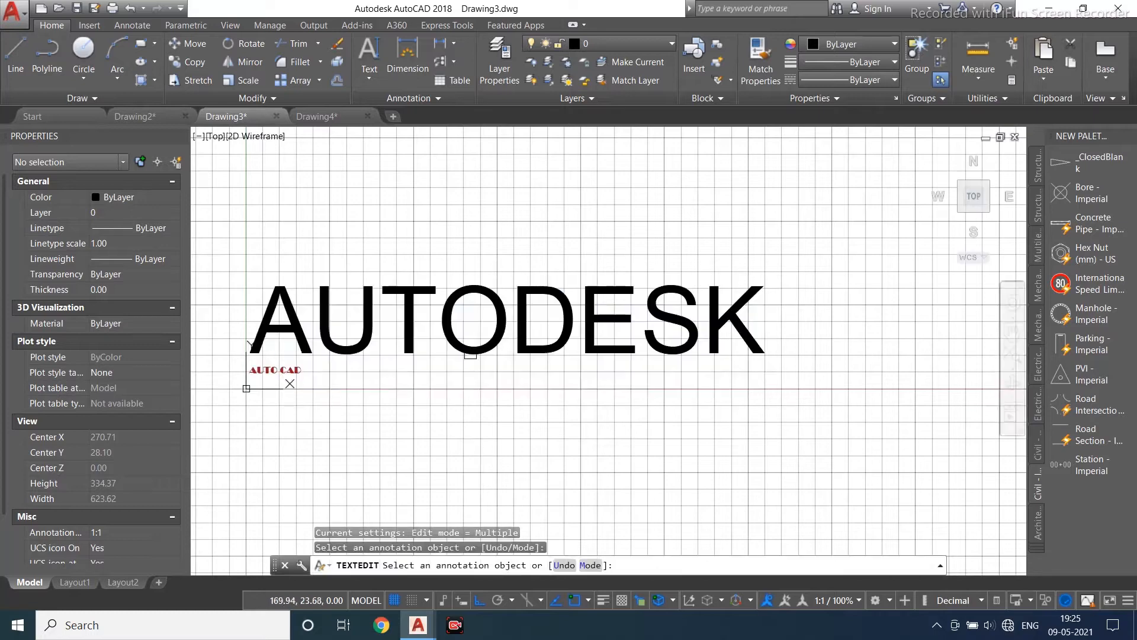
{"action": "left_click", "coordinate": [463, 355]}
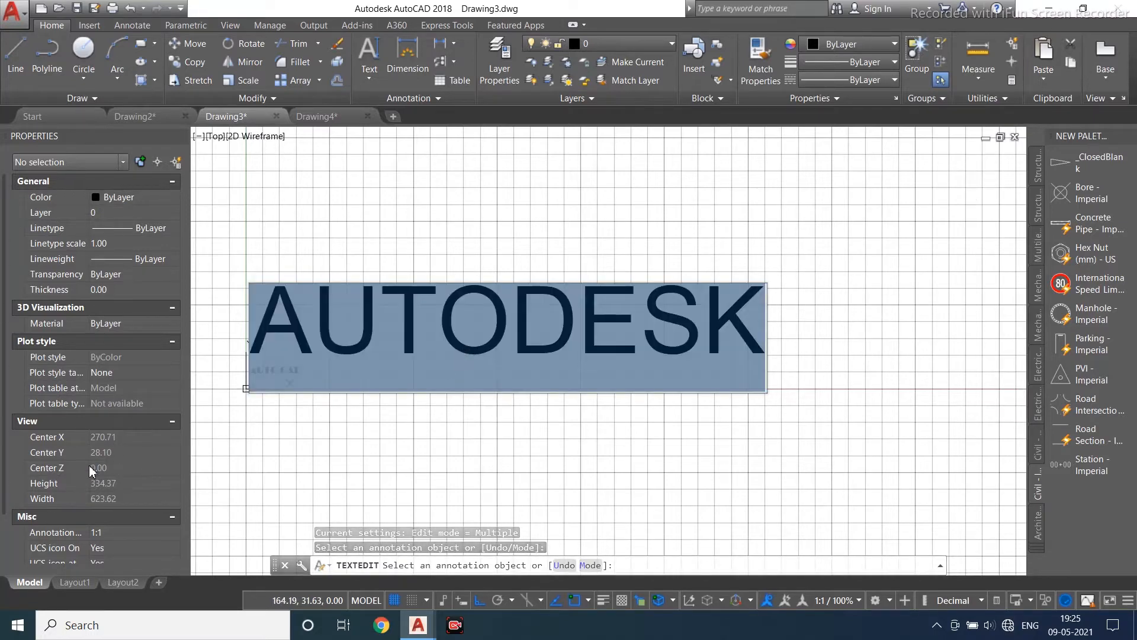
{"action": "left_click", "coordinate": [253, 412]}
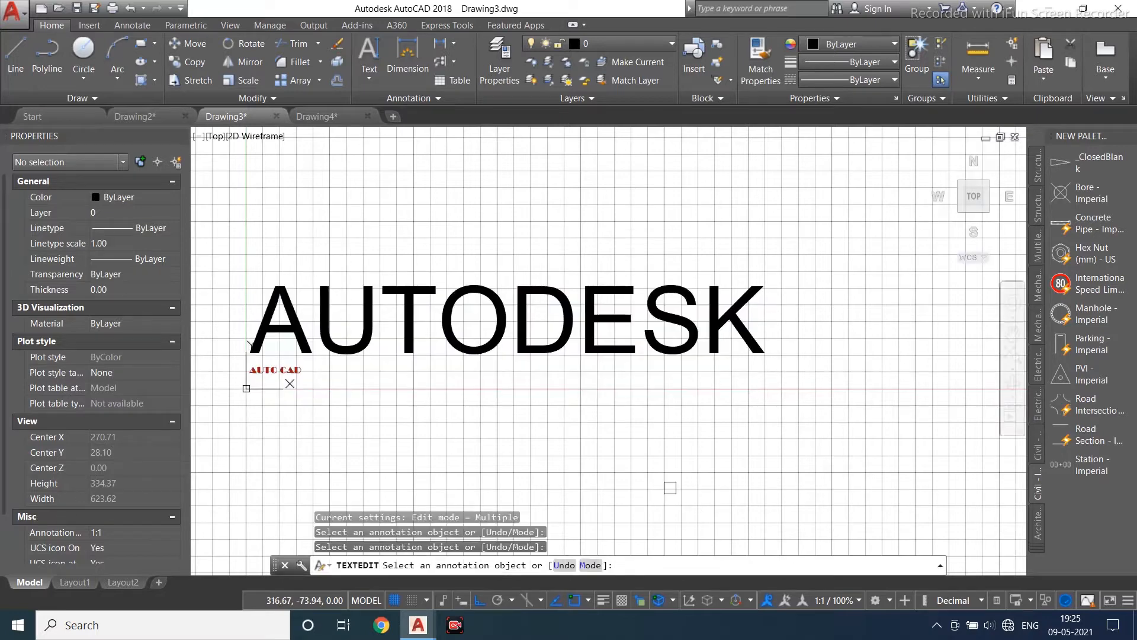
{"action": "left_click", "coordinate": [541, 350]}
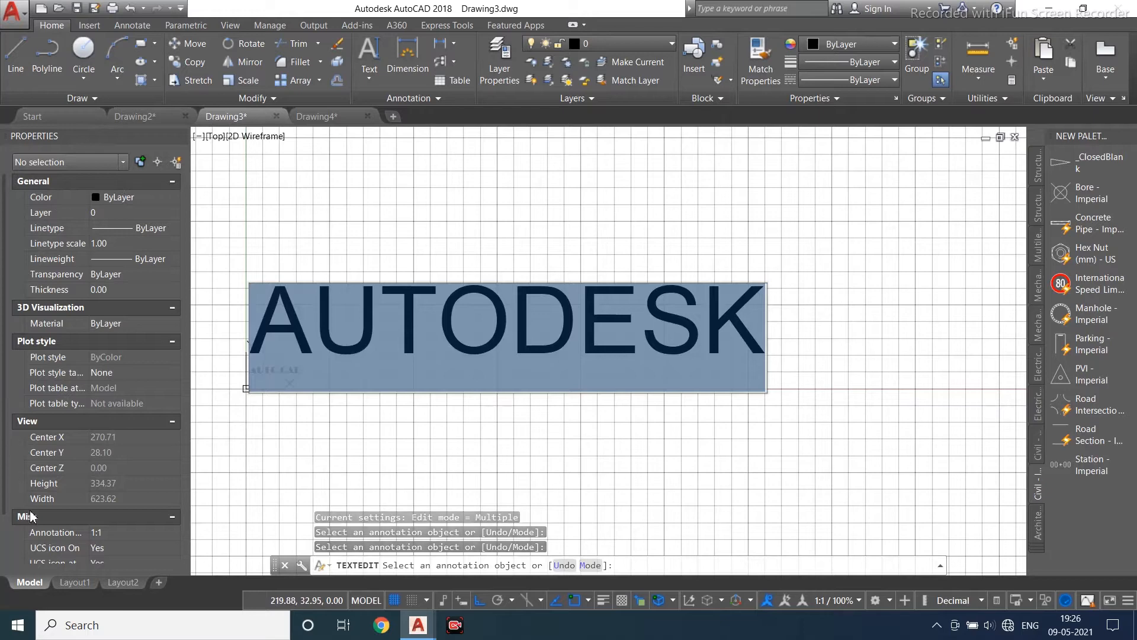
{"action": "left_click", "coordinate": [428, 405]}
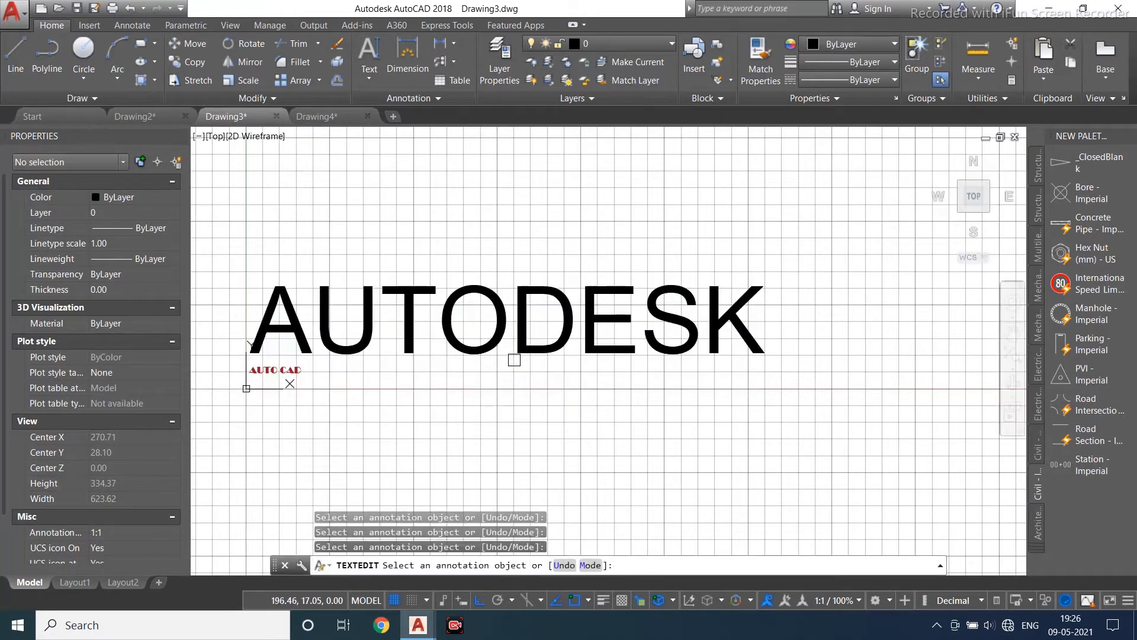
{"action": "scroll", "coordinate": [570, 284], "scroll_direction": "down", "scroll_amount": 3}
{"action": "scroll", "coordinate": [521, 356], "scroll_direction": "up", "scroll_amount": 3}
{"action": "key", "text": "Escape"}
{"action": "key", "text": "Escape"}
{"action": "key", "text": "Escape"}
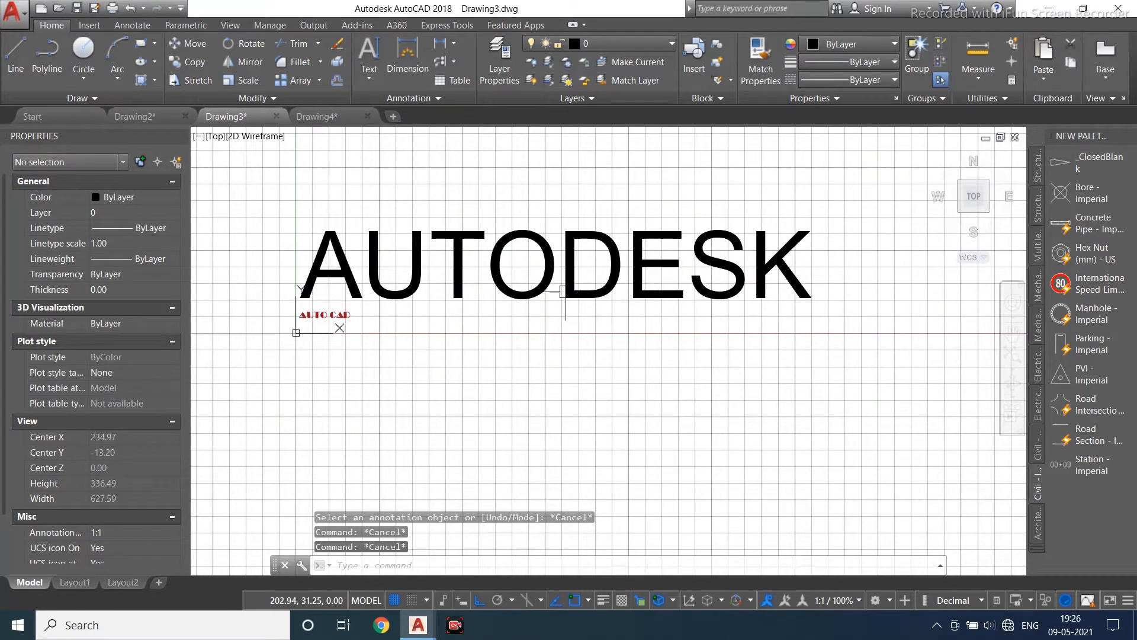
- Set the AUTODESK single-line text's height to 10
{"action": "left_click", "coordinate": [554, 297]}
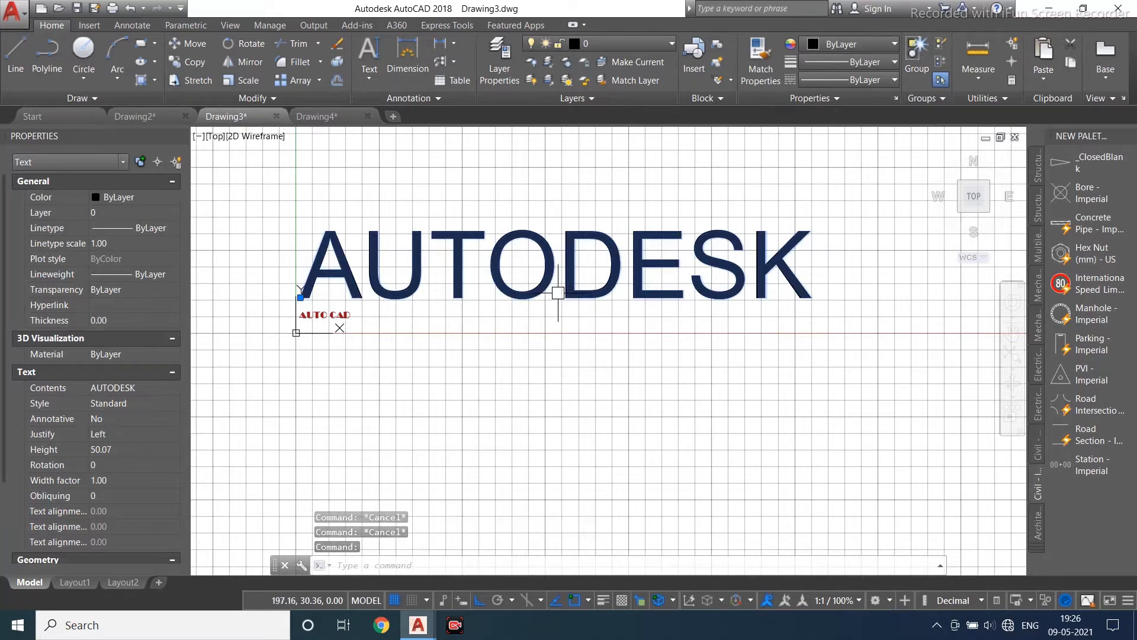
{"action": "left_click", "coordinate": [128, 449]}
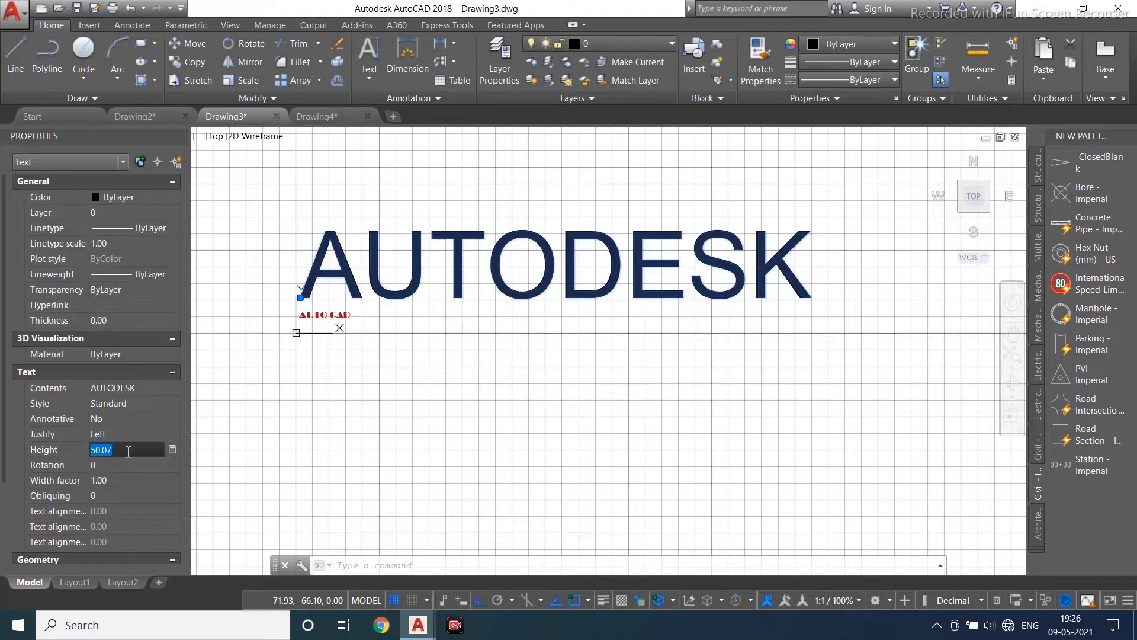
{"action": "type", "text": "10"}
{"action": "key", "text": "Tab"}
{"action": "scroll", "coordinate": [307, 306], "scroll_direction": "up", "scroll_amount": 4}
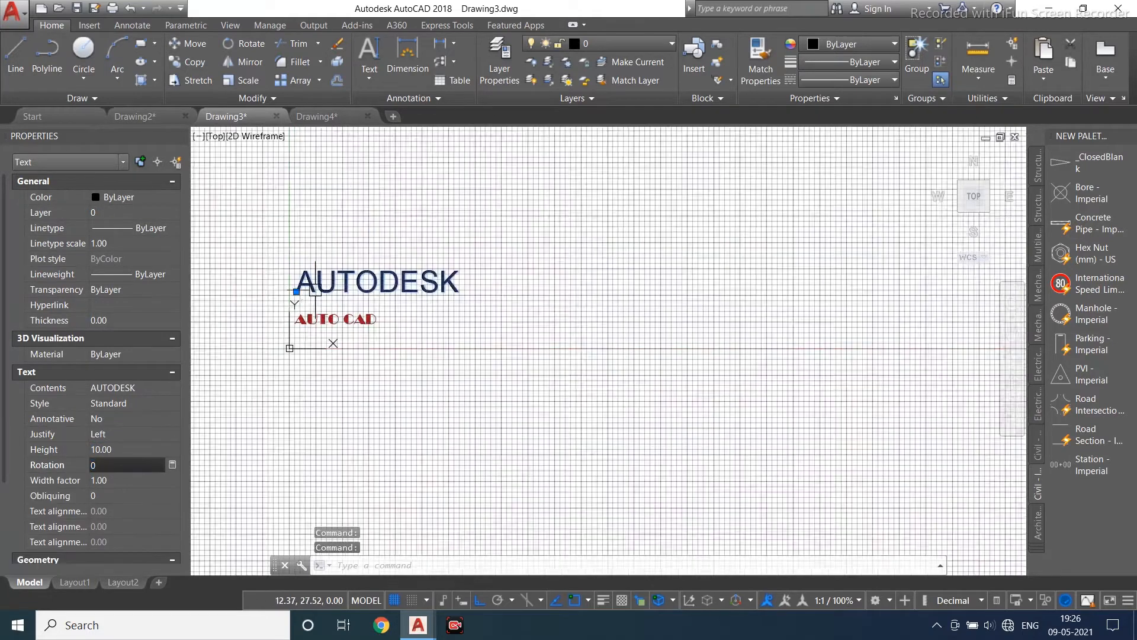
- Try switching the AUTODESK text's style to Annotative and back to Standard
{"action": "left_click", "coordinate": [163, 404]}
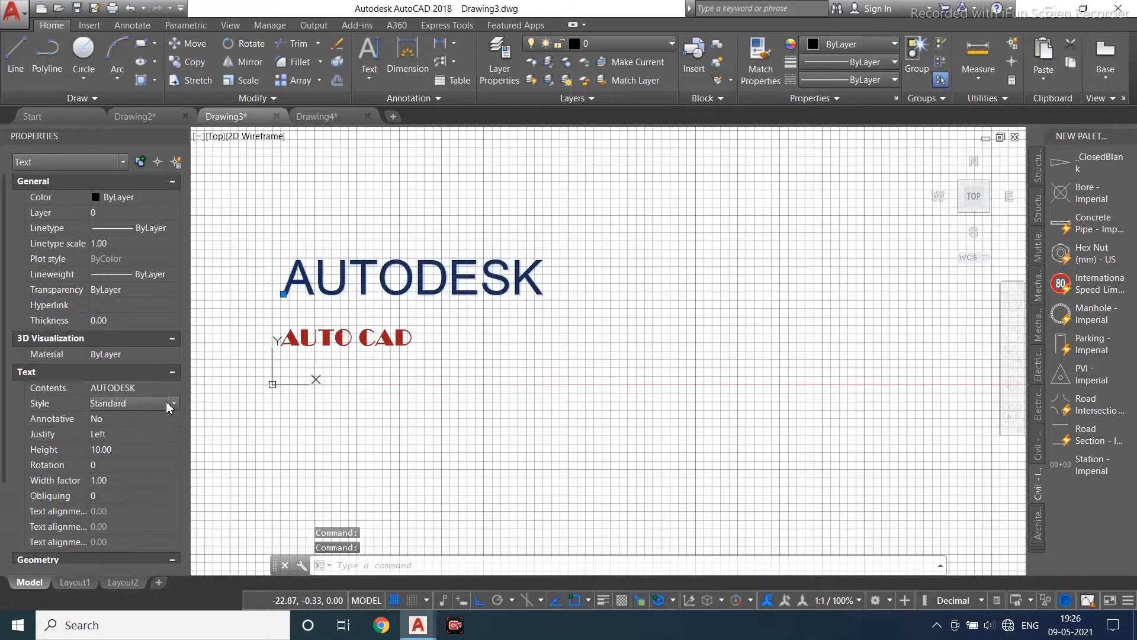
{"action": "left_click", "coordinate": [172, 403]}
{"action": "left_click", "coordinate": [154, 416]}
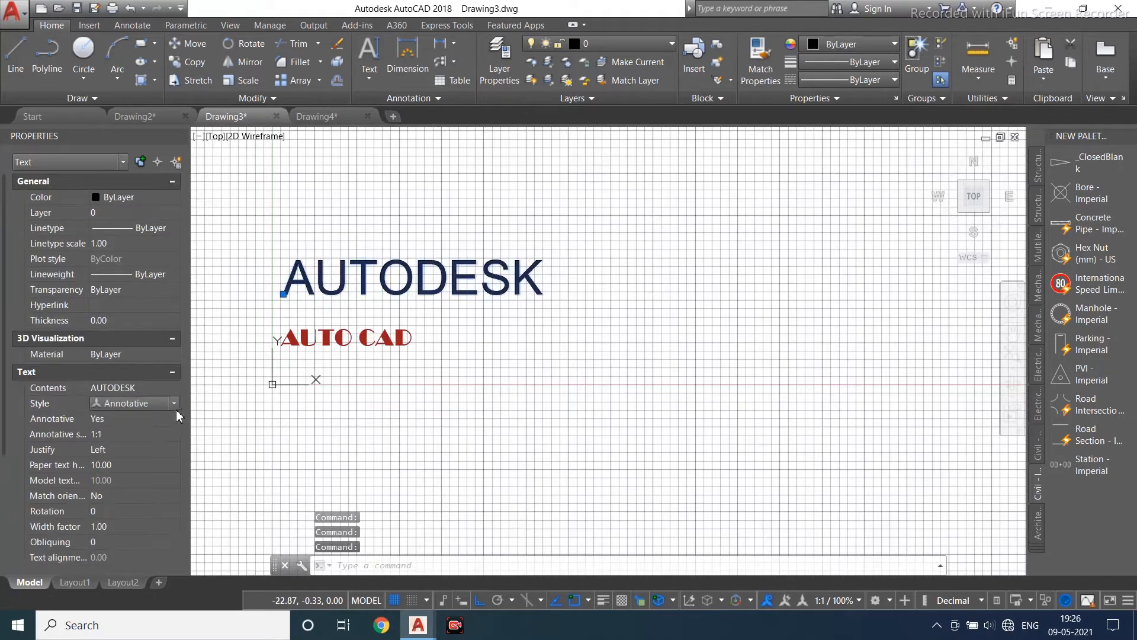
{"action": "left_click", "coordinate": [174, 403]}
{"action": "left_click", "coordinate": [147, 430]}
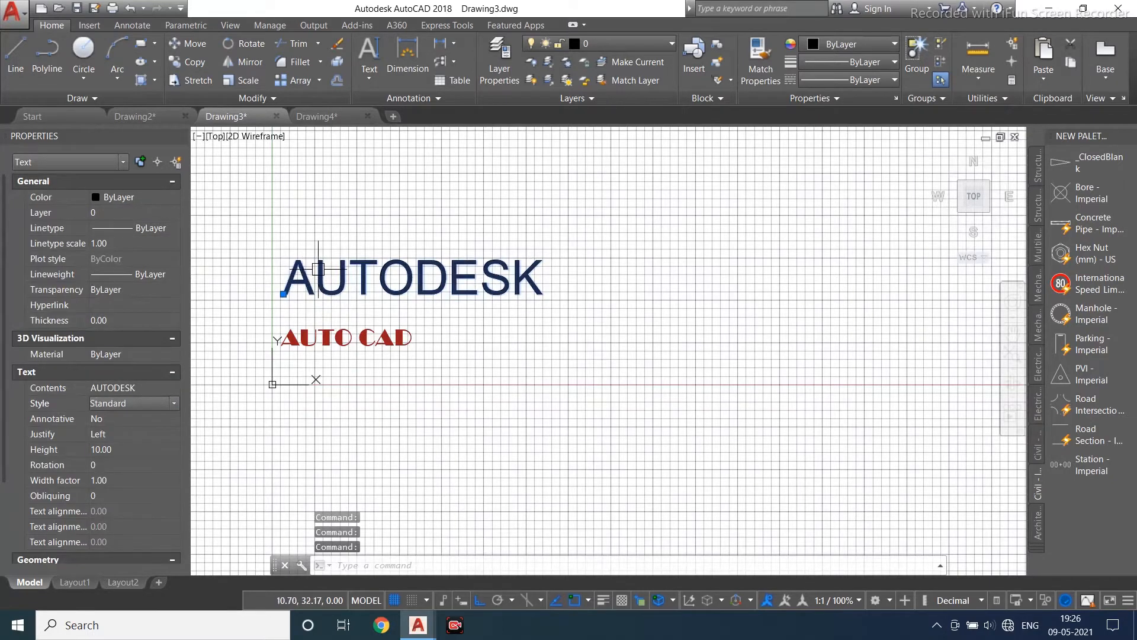
{"action": "key", "text": "Escape"}
{"action": "scroll", "coordinate": [307, 273], "scroll_direction": "up", "scroll_amount": 2}
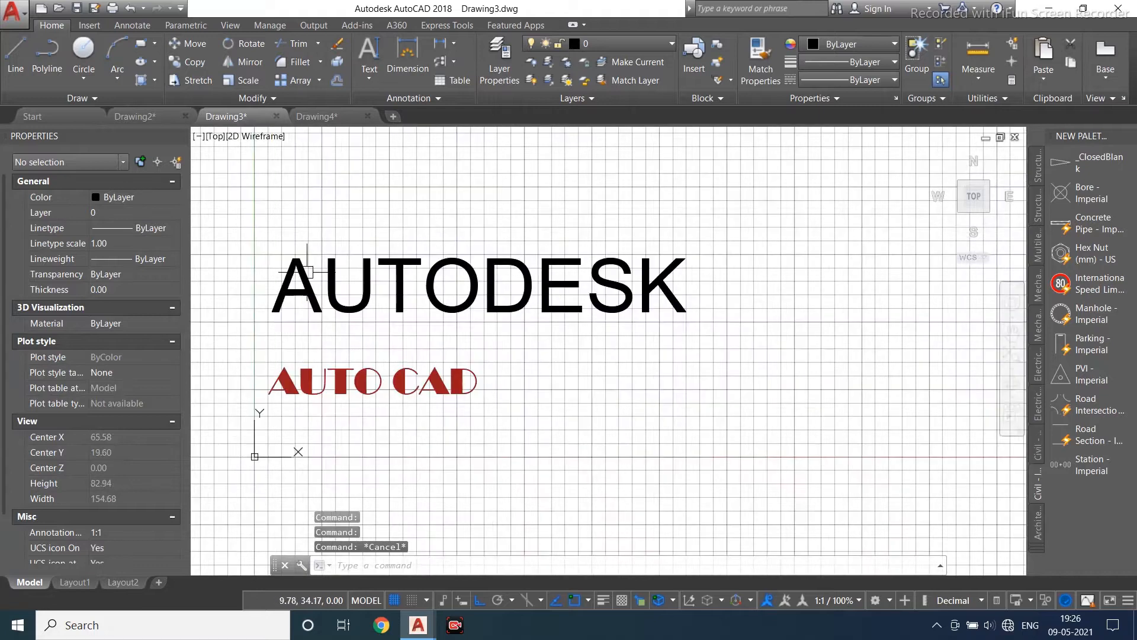
- Try editing the AUTODESK text in place by typing SDFVS, then undo the typing
{"action": "double_click", "coordinate": [323, 279]}
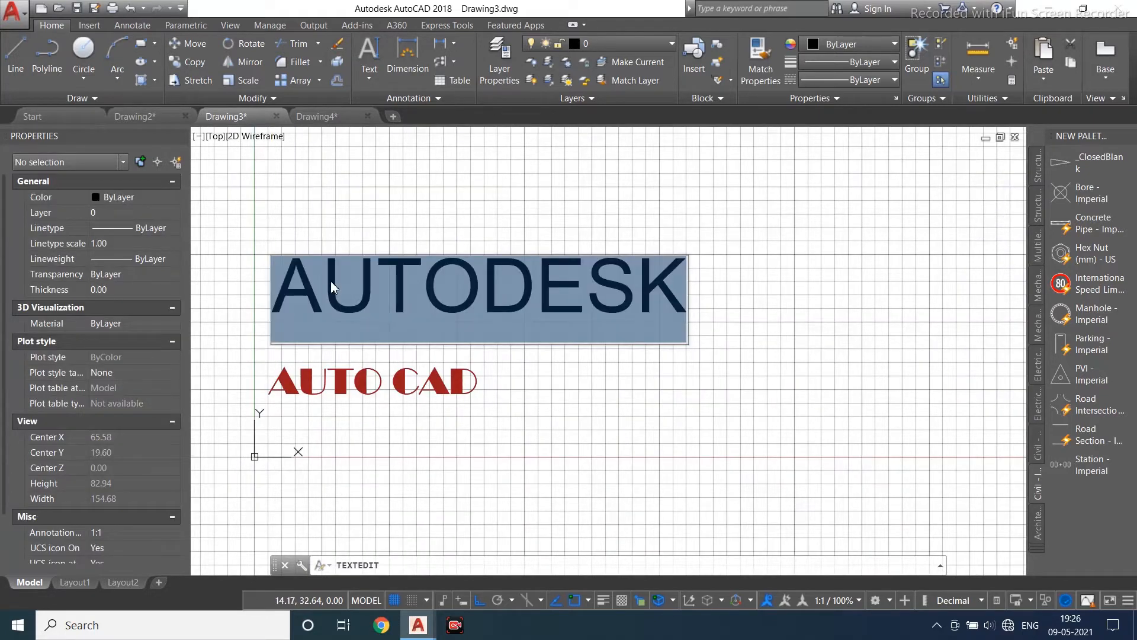
{"action": "type", "text": "SDFVS"}
{"action": "key", "text": "ctrl+z"}
{"action": "key", "text": "Escape"}
{"action": "key", "text": "Escape"}
{"action": "key", "text": "Escape"}
{"action": "key", "text": "Escape"}
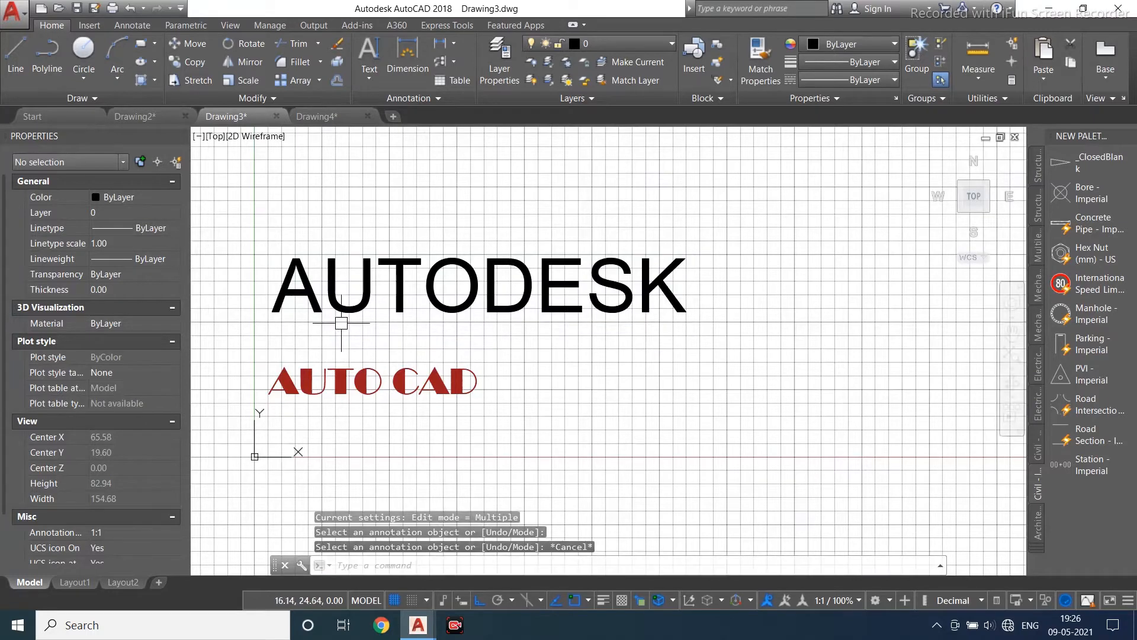
- Change the AUTODESK text's contents to AUTODESK autocad
{"action": "left_click", "coordinate": [348, 309]}
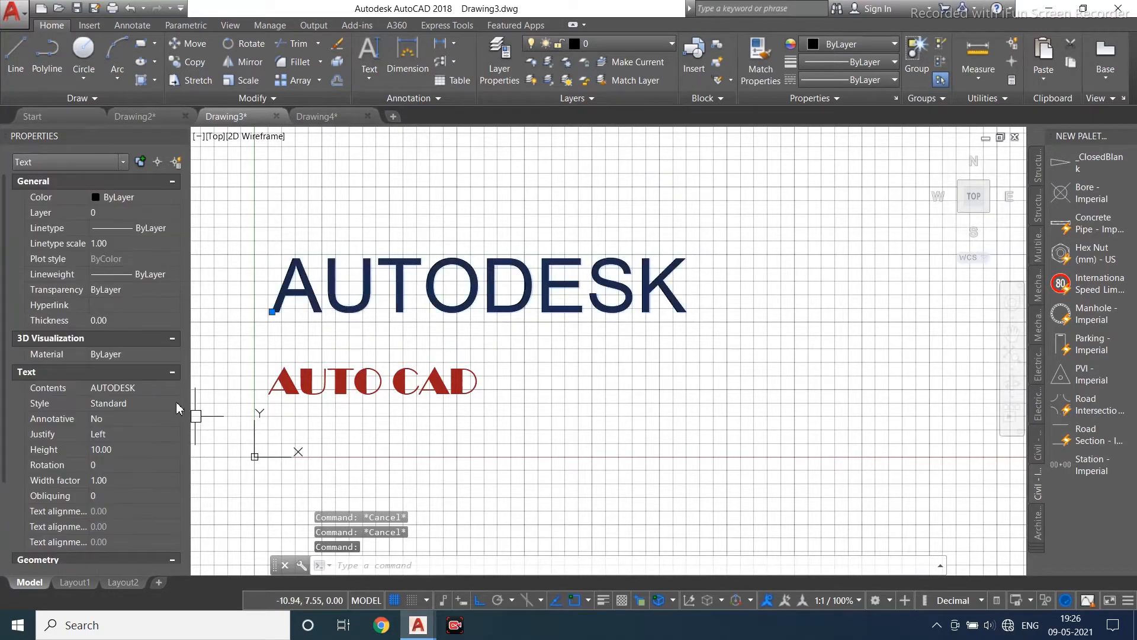
{"action": "left_click", "coordinate": [159, 388]}
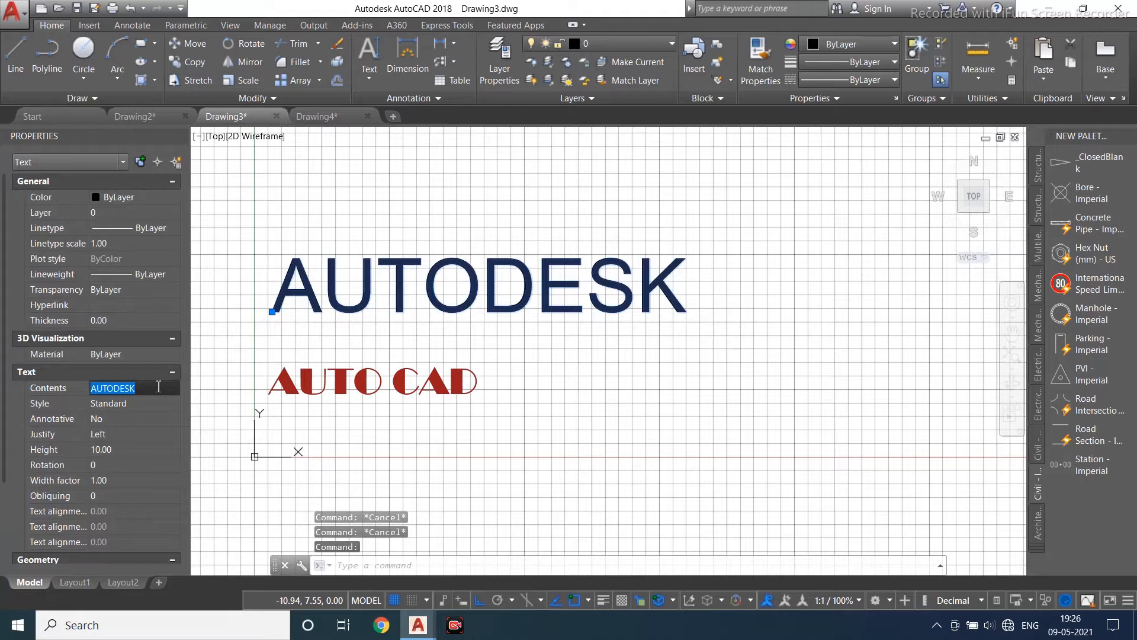
{"action": "left_click", "coordinate": [158, 387]}
{"action": "type", "text": "aut"}
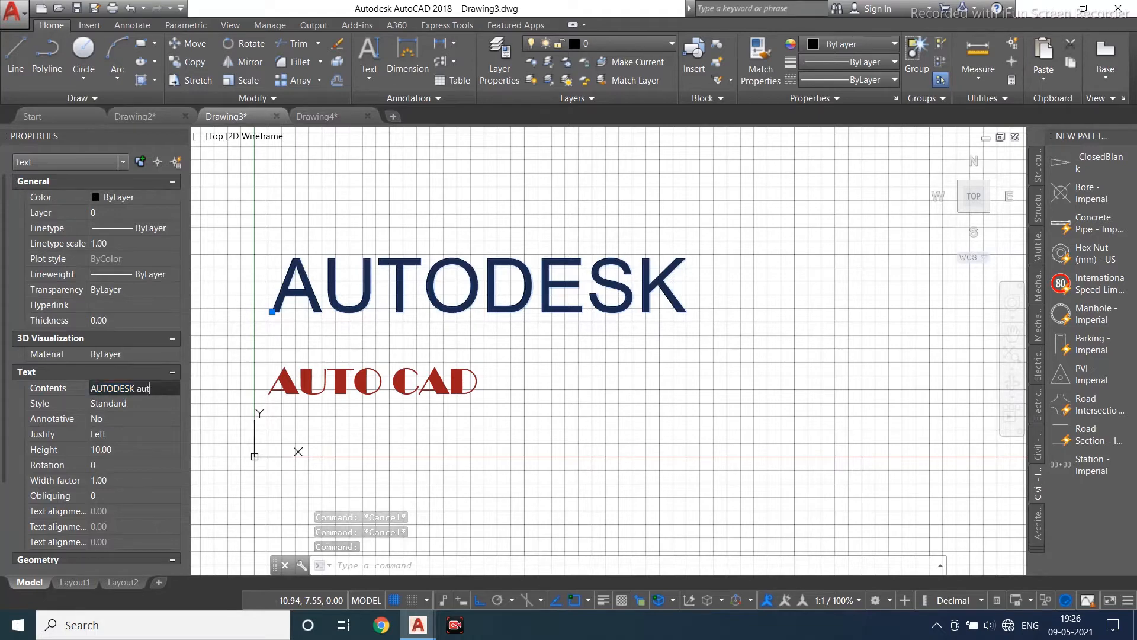
{"action": "type", "text": "o"}
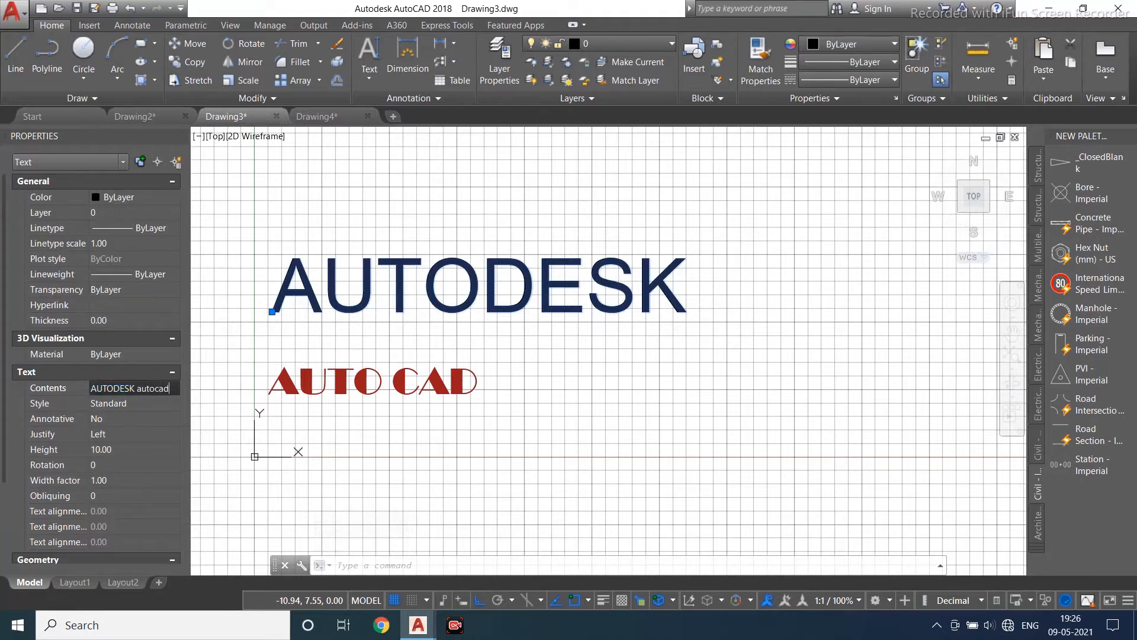
{"action": "type", "text": "cad"}
{"action": "left_click", "coordinate": [154, 453]}
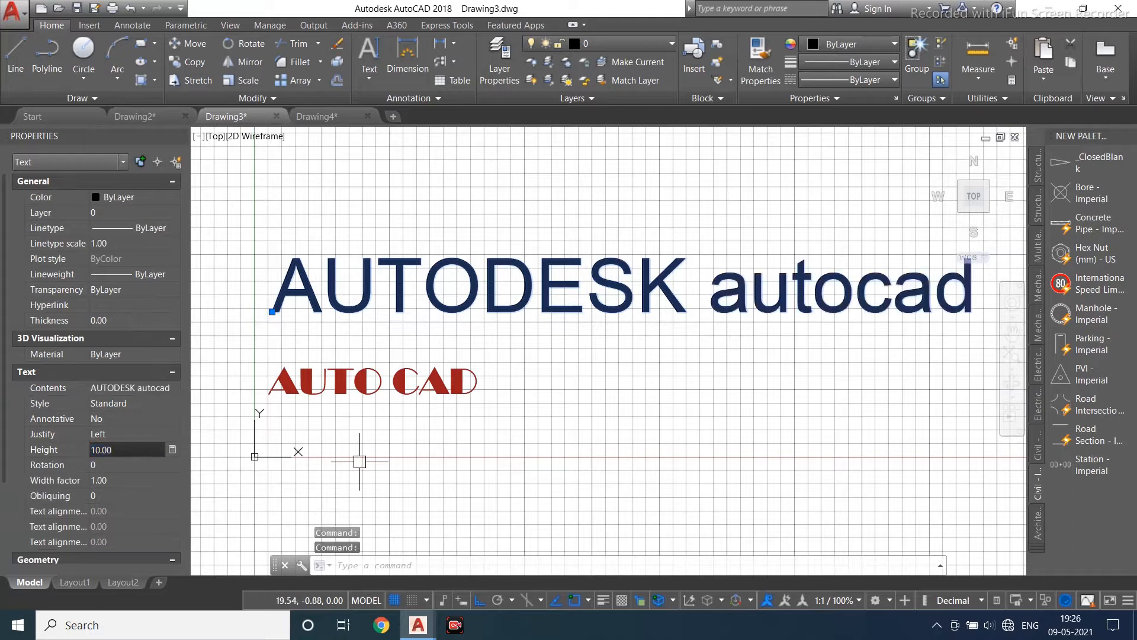
{"action": "left_click", "coordinate": [358, 462]}
{"action": "key", "text": "Escape"}
{"action": "key", "text": "Escape"}
{"action": "key", "text": "Escape"}
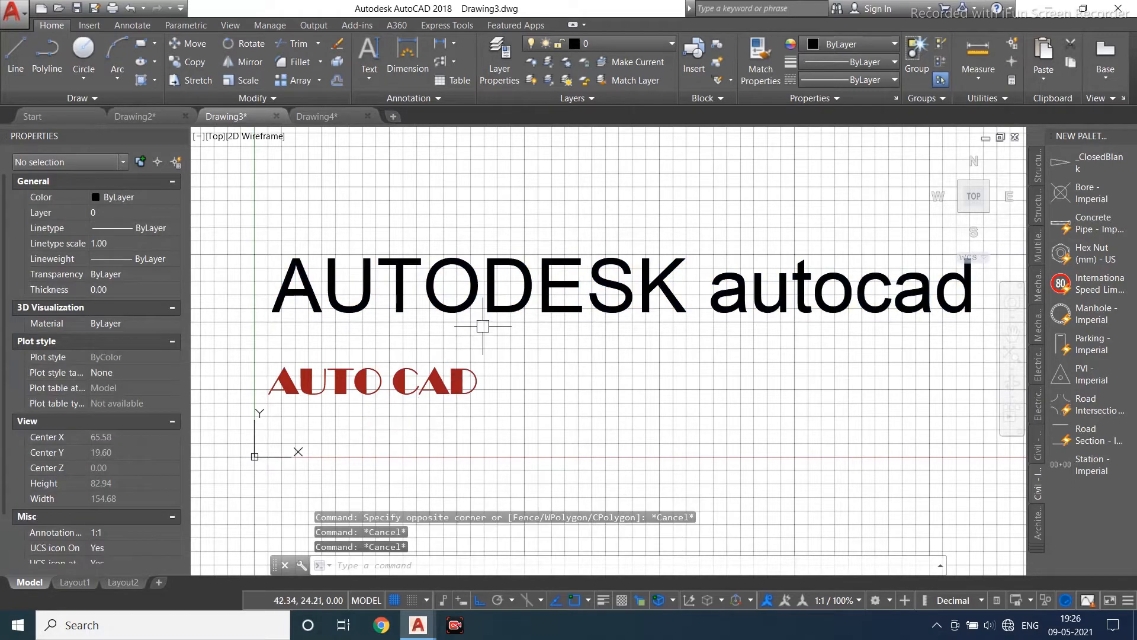
- Open the Text Style dialog and create a new text style named A1
{"action": "left_click", "coordinate": [500, 307]}
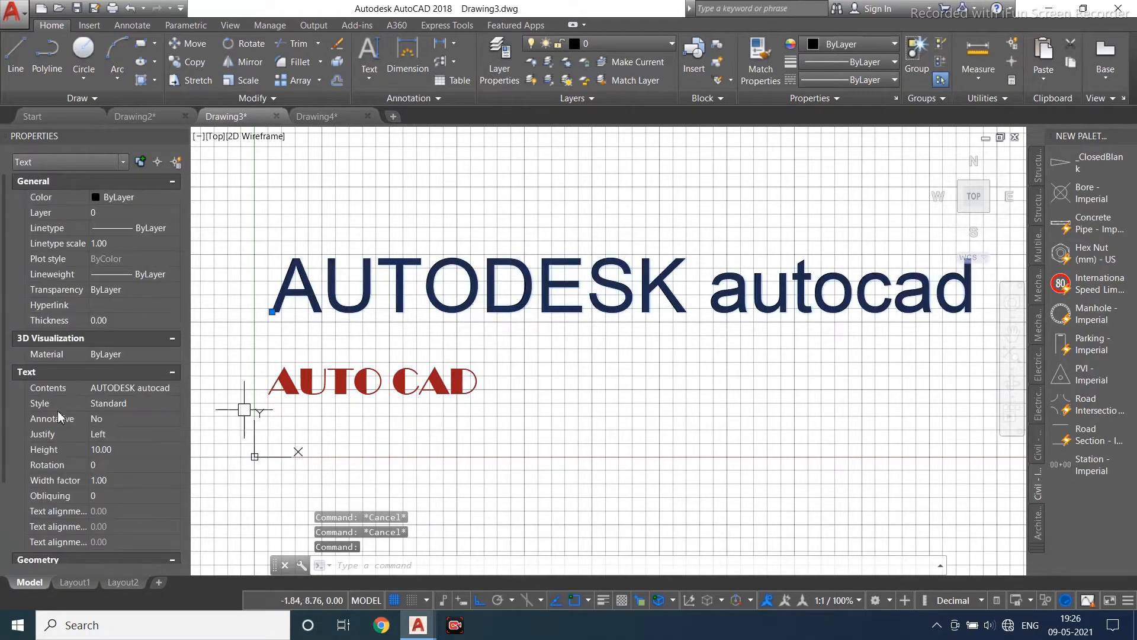
{"action": "left_click", "coordinate": [437, 98]}
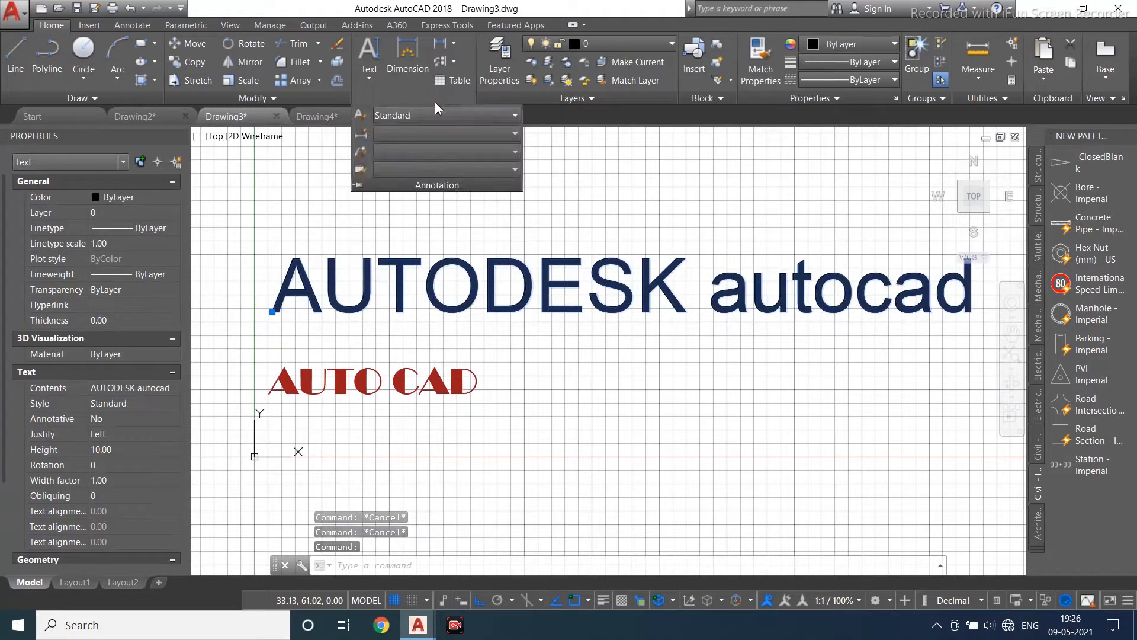
{"action": "left_click", "coordinate": [359, 116]}
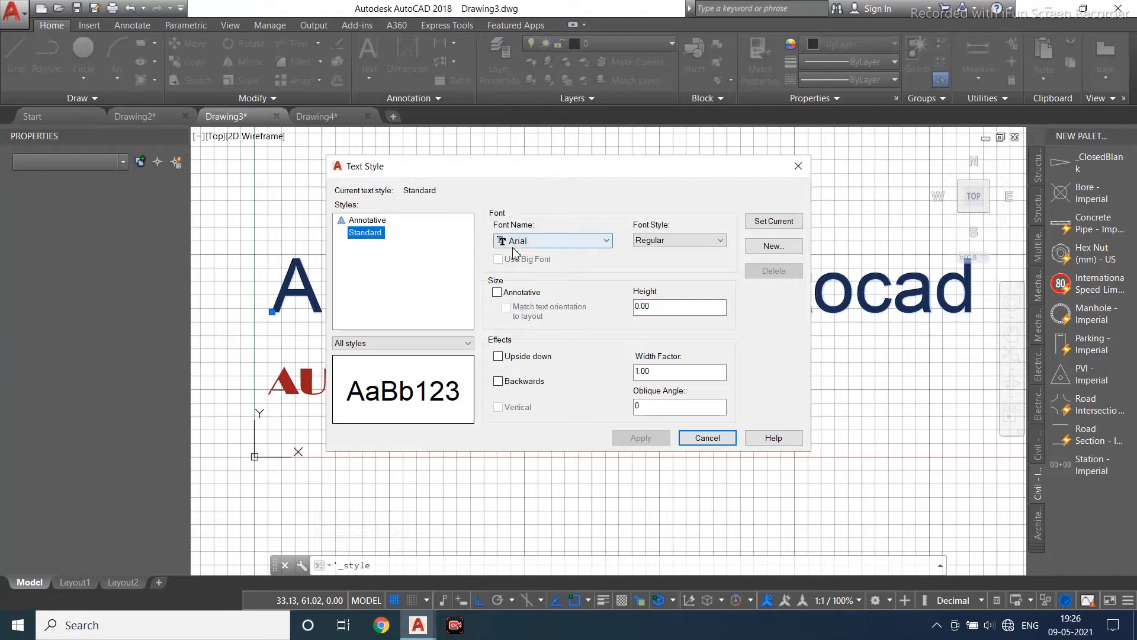
{"action": "left_click", "coordinate": [796, 246]}
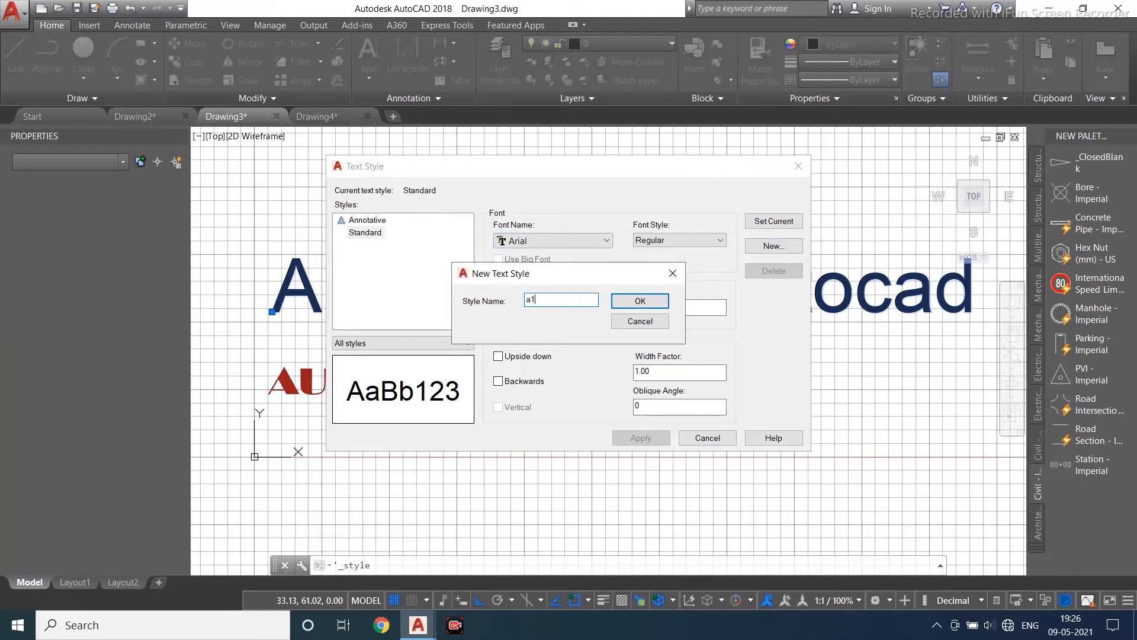
{"action": "type", "text": "a1"}
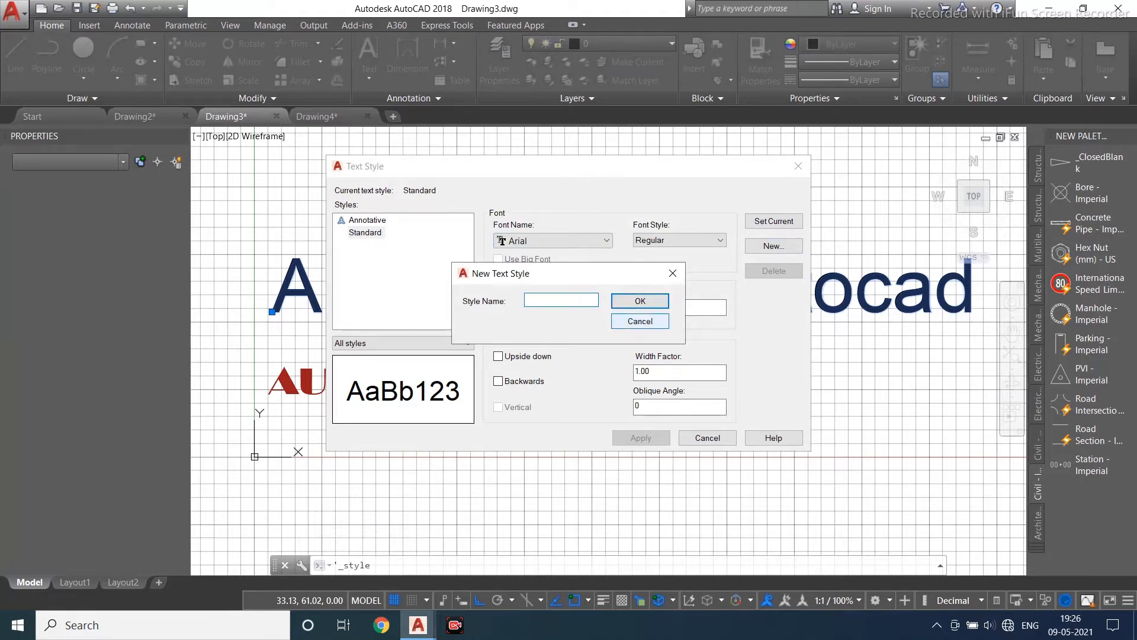
{"action": "left_click", "coordinate": [636, 301]}
- Set the A1 style's font to Candara Light
{"action": "left_click", "coordinate": [593, 240]}
{"action": "scroll", "coordinate": [555, 429], "scroll_direction": "down", "scroll_amount": 3}
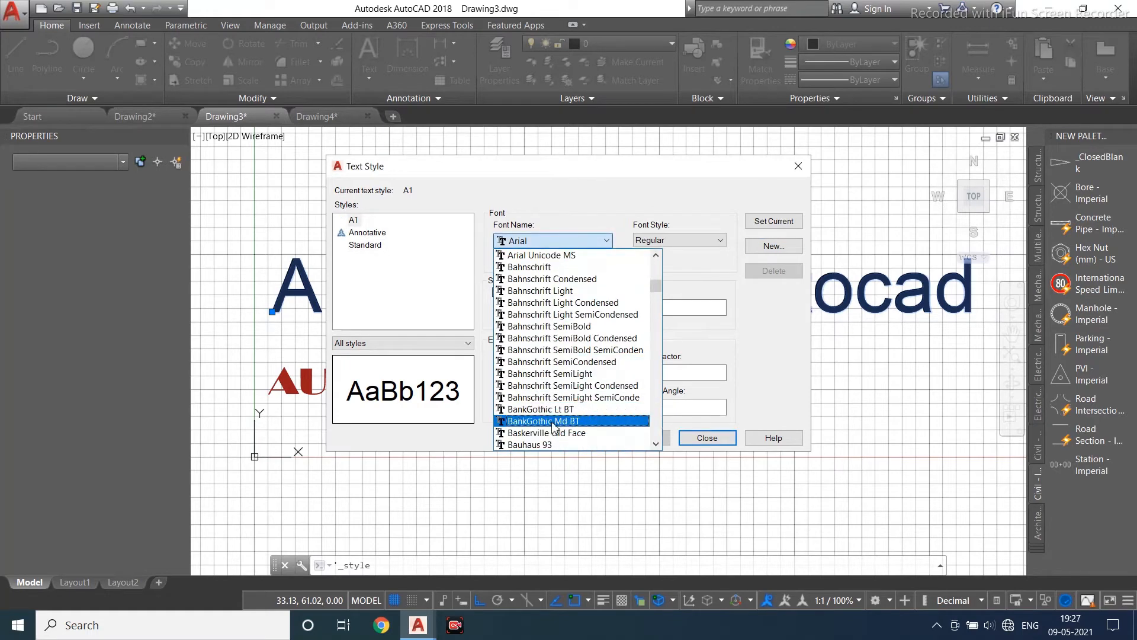
{"action": "scroll", "coordinate": [555, 429], "scroll_direction": "down", "scroll_amount": 8}
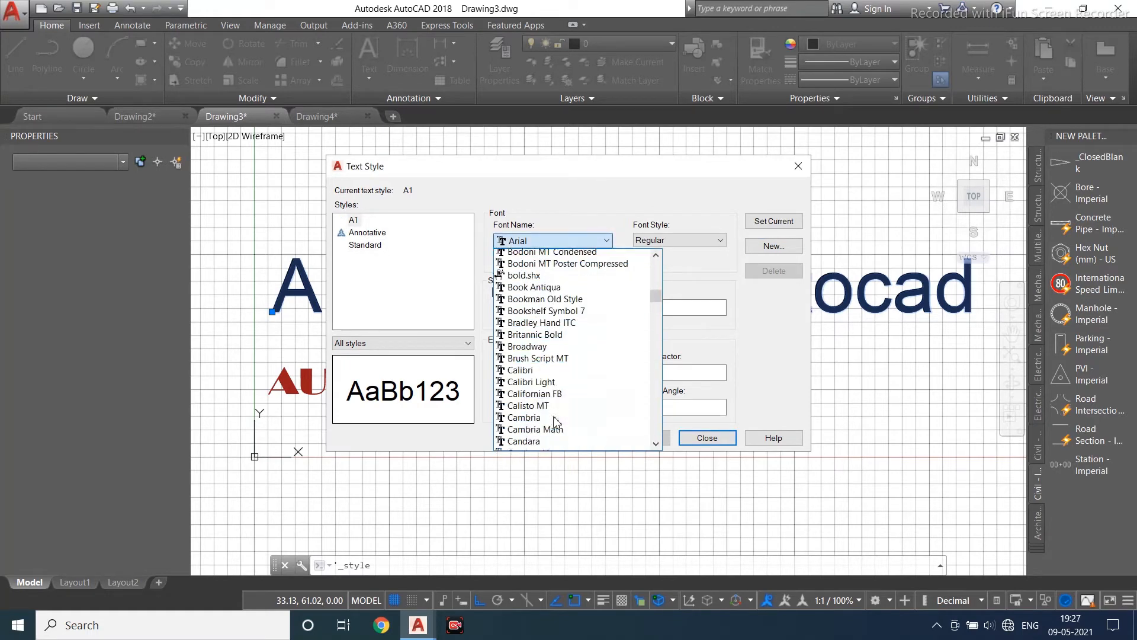
{"action": "scroll", "coordinate": [555, 422], "scroll_direction": "down", "scroll_amount": 2}
{"action": "left_click", "coordinate": [550, 385]}
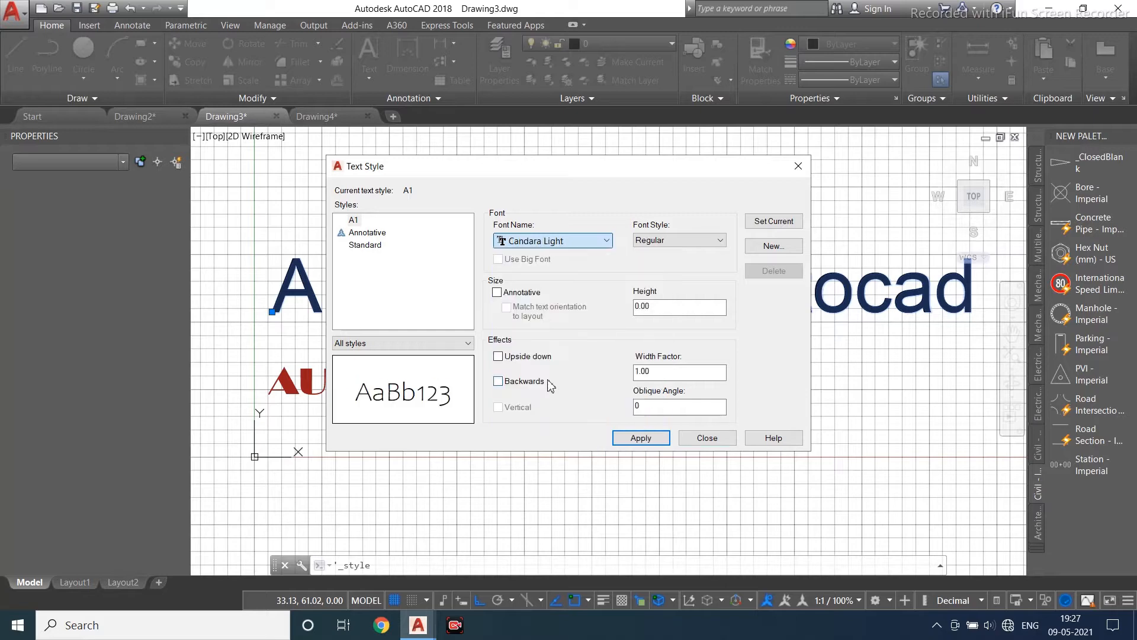
- Change the A1 style's font to Curlz MT
{"action": "left_click", "coordinate": [607, 241]}
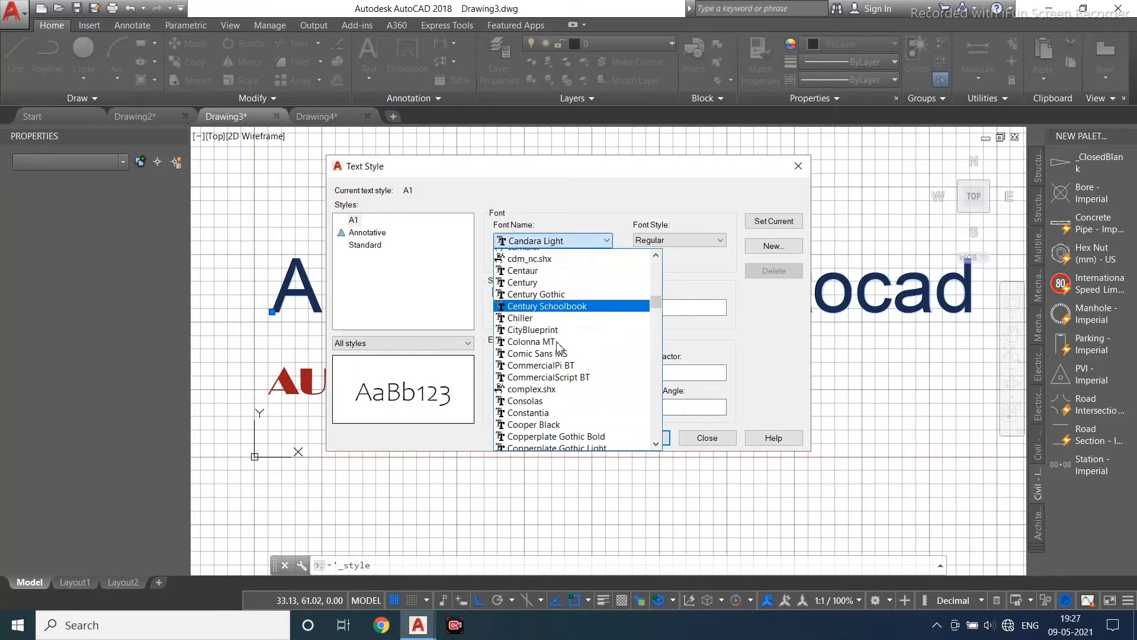
{"action": "scroll", "coordinate": [551, 356], "scroll_direction": "down", "scroll_amount": 3}
{"action": "left_click", "coordinate": [550, 382]}
{"action": "key", "text": "Down"}
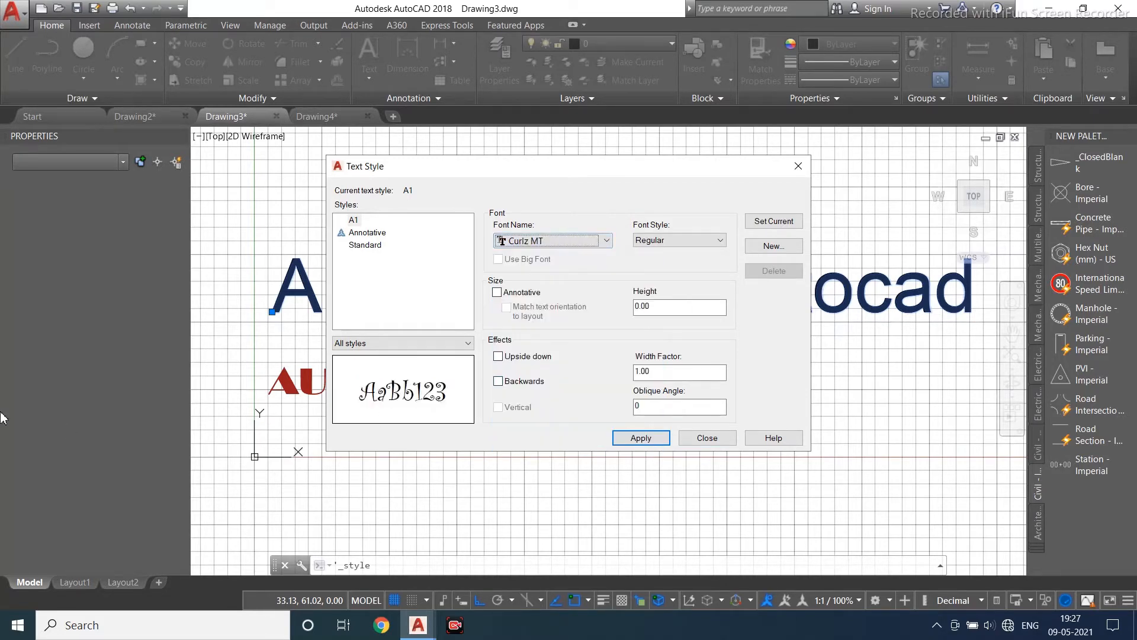
{"action": "key", "text": "Down"}
{"action": "key", "text": "Up"}
{"action": "key", "text": "Down"}
{"action": "key", "text": "Up"}
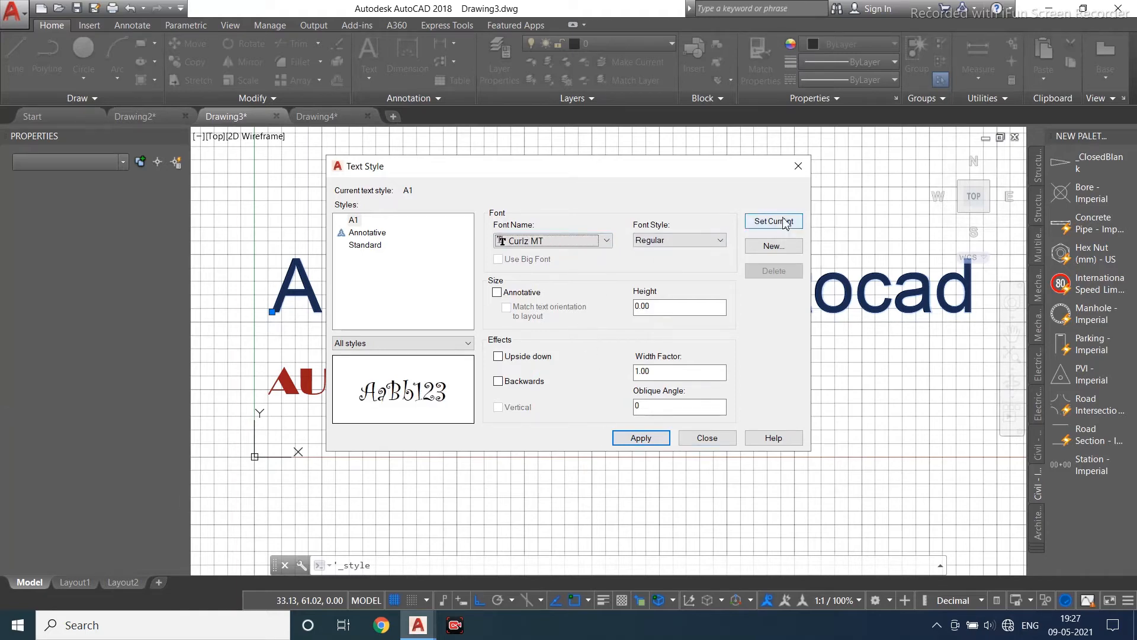
- Set the A1 style's width factor to 3, oblique angle to 45 and height to 5
{"action": "left_click", "coordinate": [715, 240]}
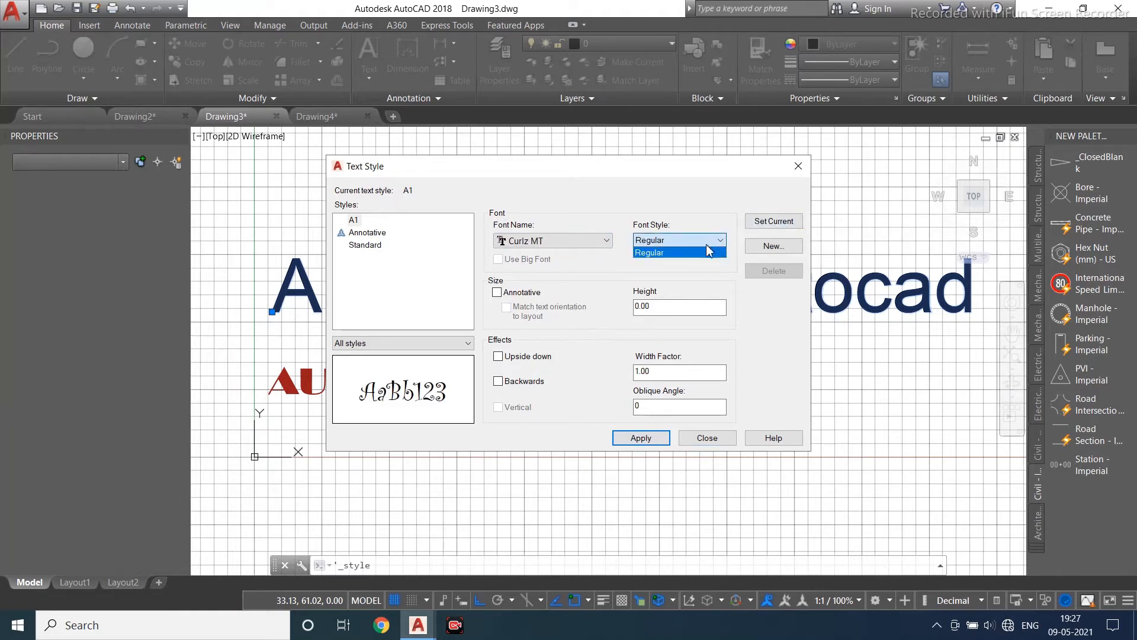
{"action": "left_click", "coordinate": [653, 389]}
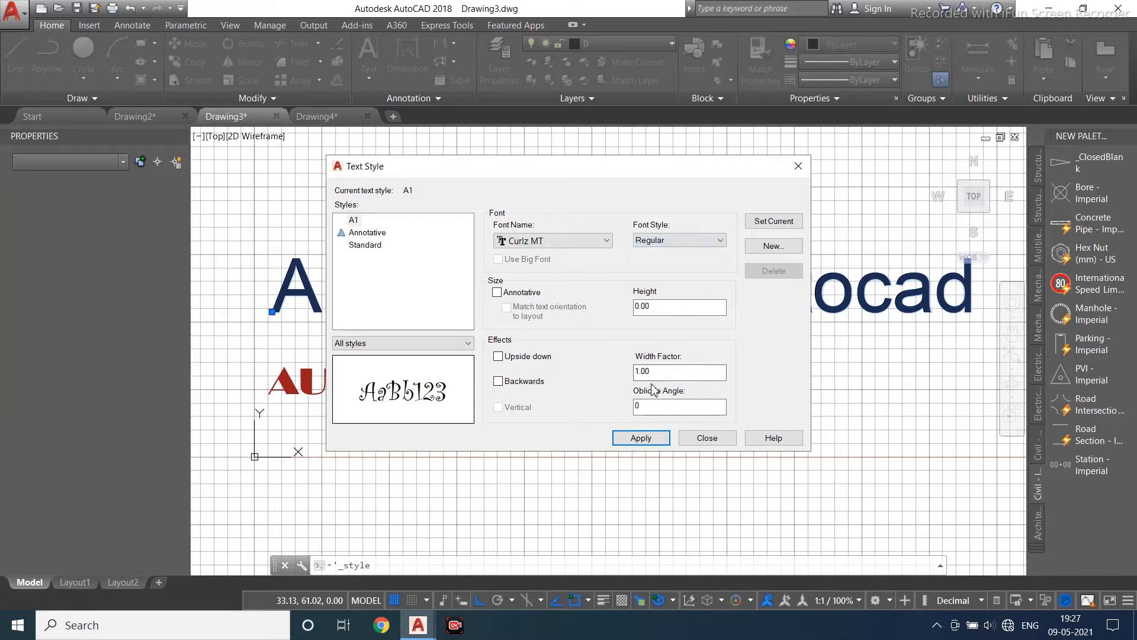
{"action": "type", "text": "5"}
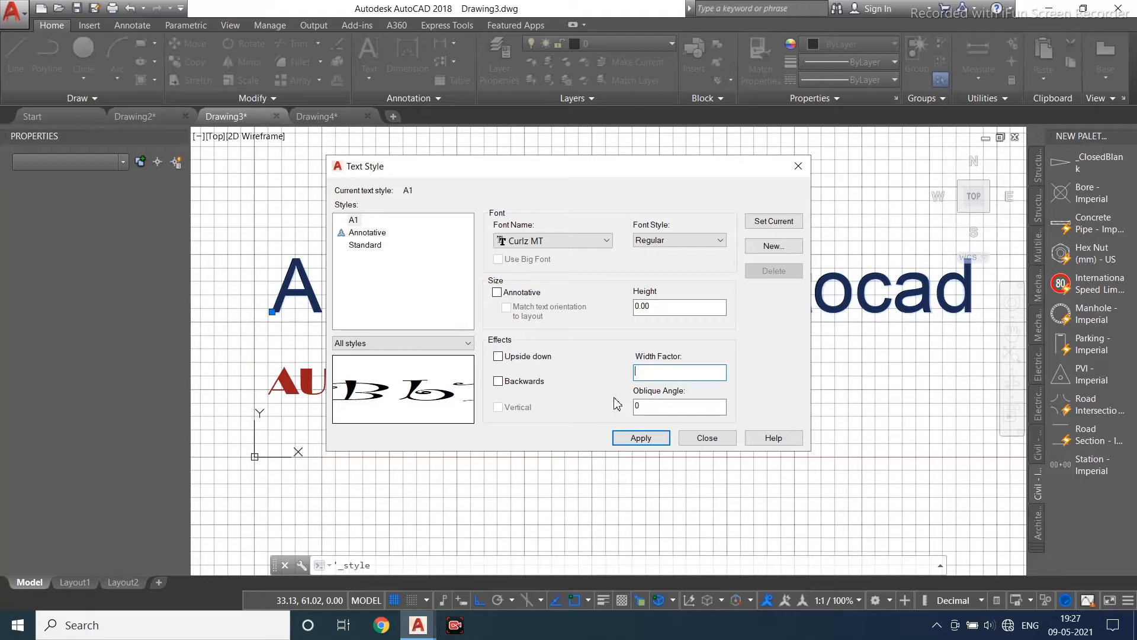
{"action": "type", "text": "3"}
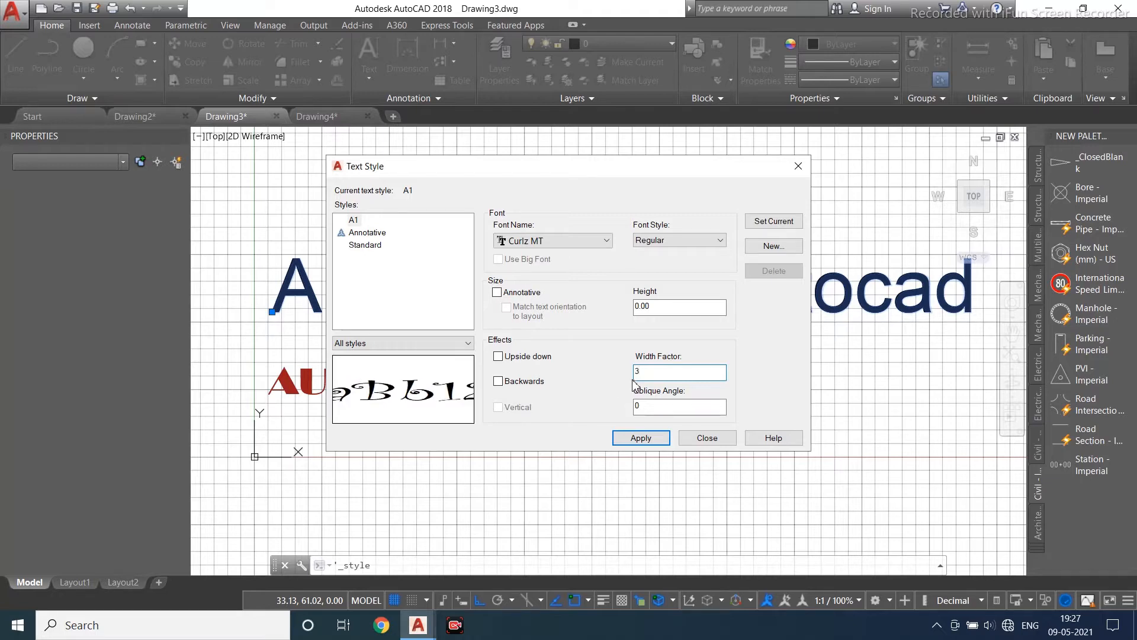
{"action": "type", "text": "45"}
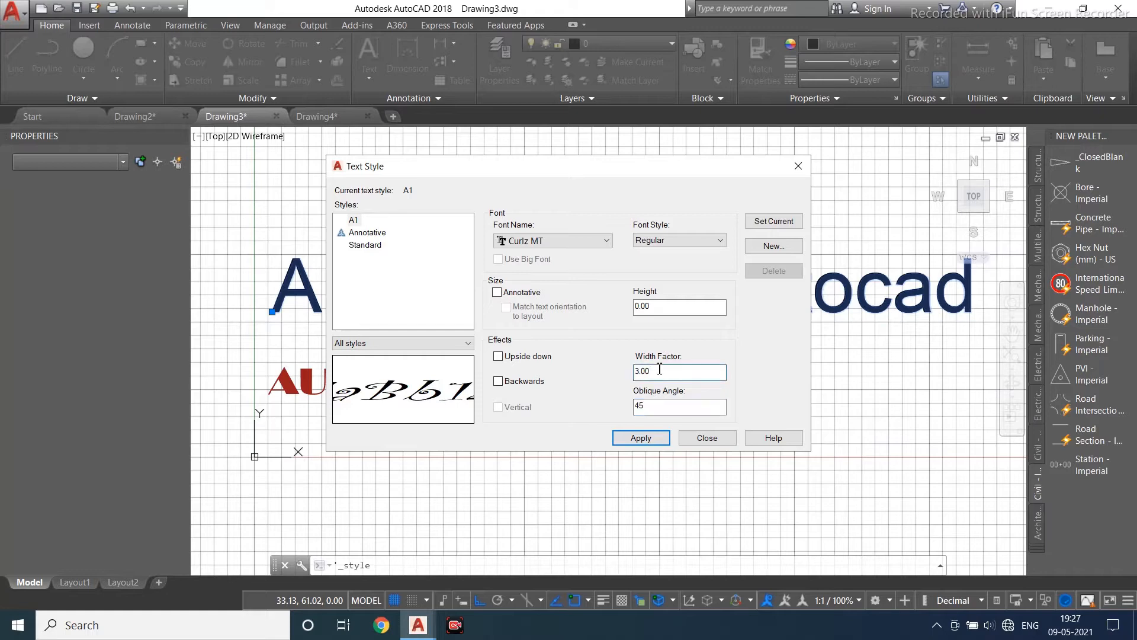
{"action": "double_click", "coordinate": [652, 307]}
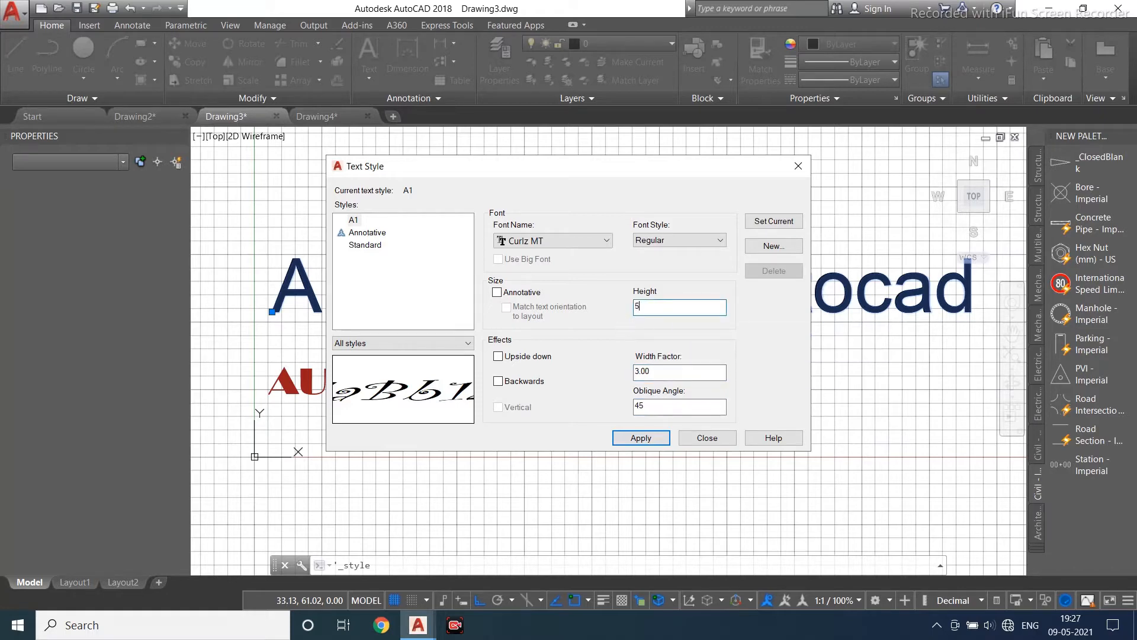
{"action": "key", "text": "Return"}
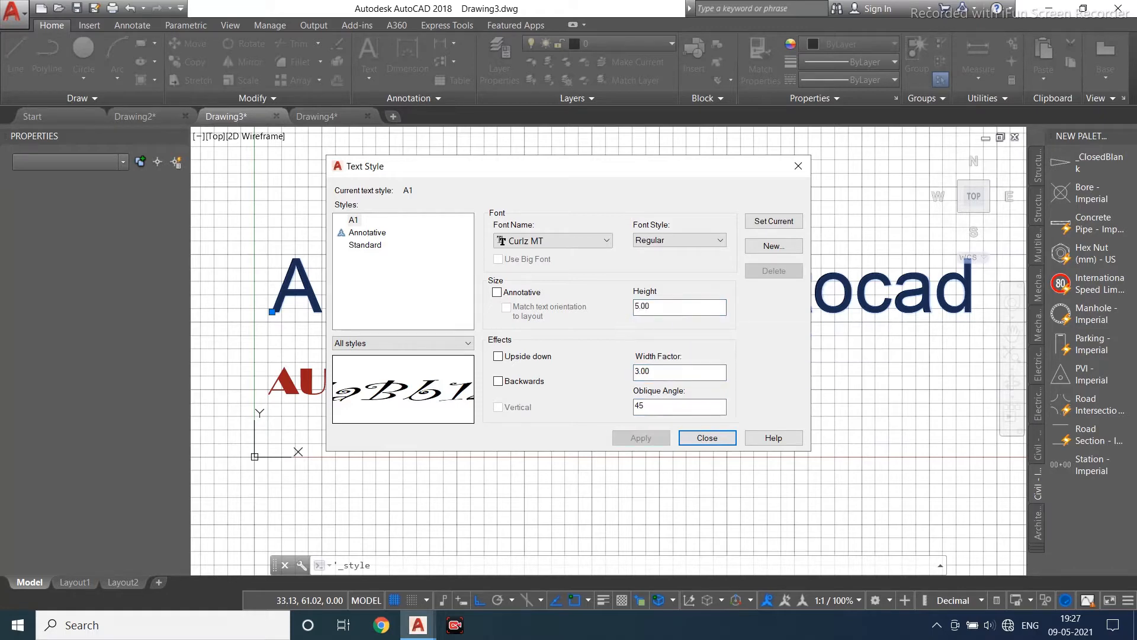
- Try the Upside down and Backwards effects on the A1 style and clear them again
{"action": "left_click", "coordinate": [529, 356]}
{"action": "left_click", "coordinate": [535, 360]}
{"action": "left_click", "coordinate": [524, 383]}
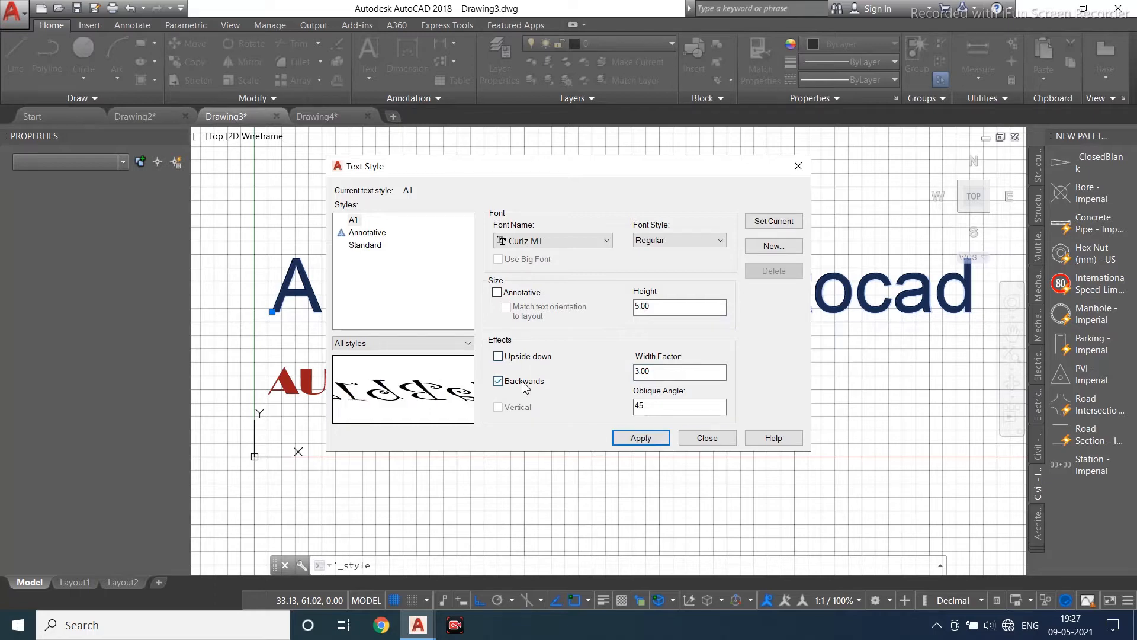
{"action": "left_click", "coordinate": [524, 383]}
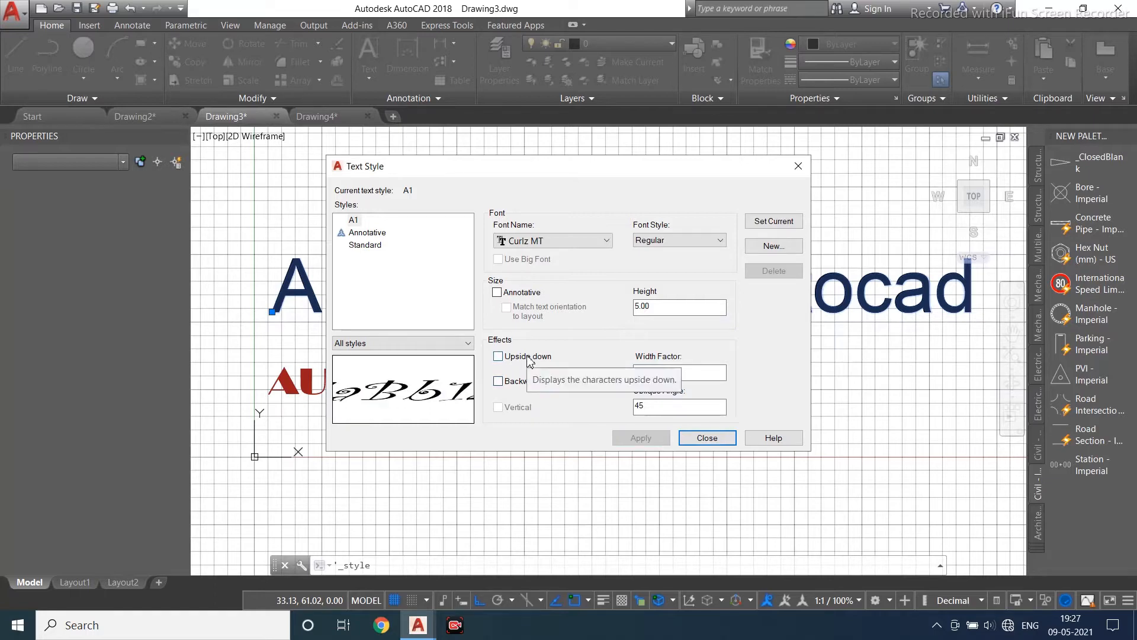
- Make A1 the current text style, close the dialog, and apply the A1 style to the AUTODESK autocad text
{"action": "left_click", "coordinate": [772, 225]}
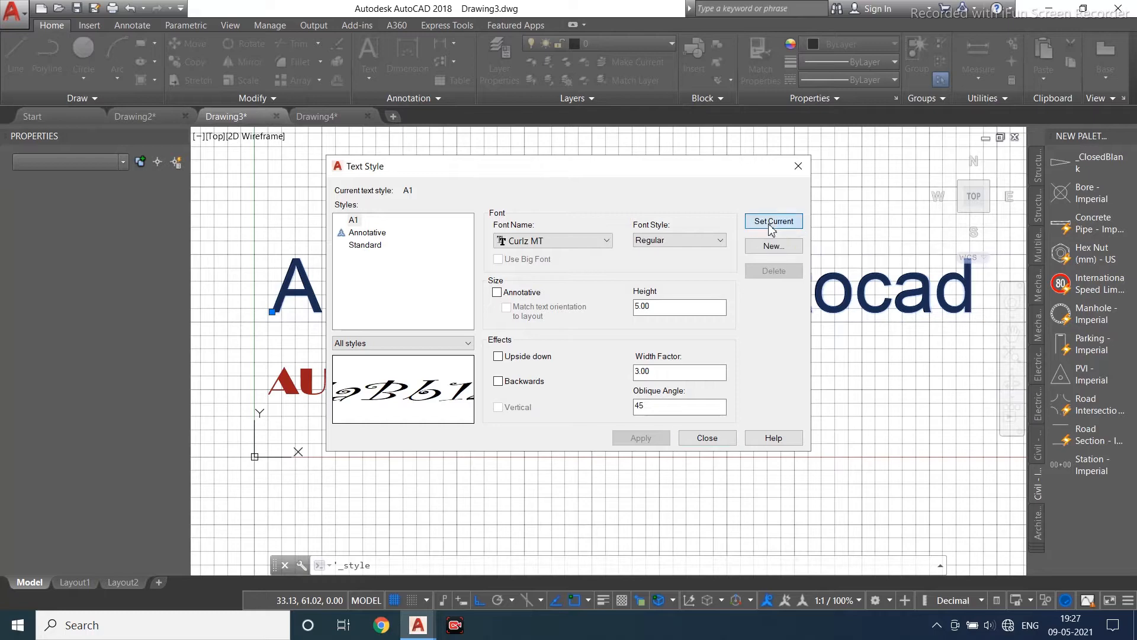
{"action": "left_click", "coordinate": [708, 438]}
{"action": "left_click", "coordinate": [618, 306]}
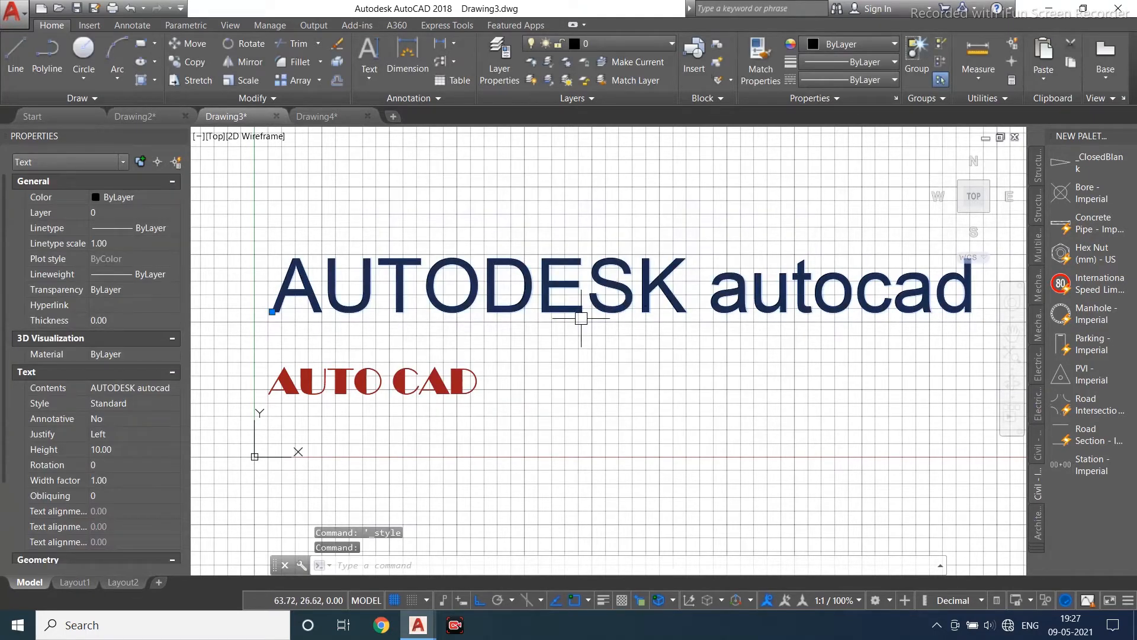
{"action": "left_click", "coordinate": [159, 407]}
{"action": "left_click", "coordinate": [166, 402]}
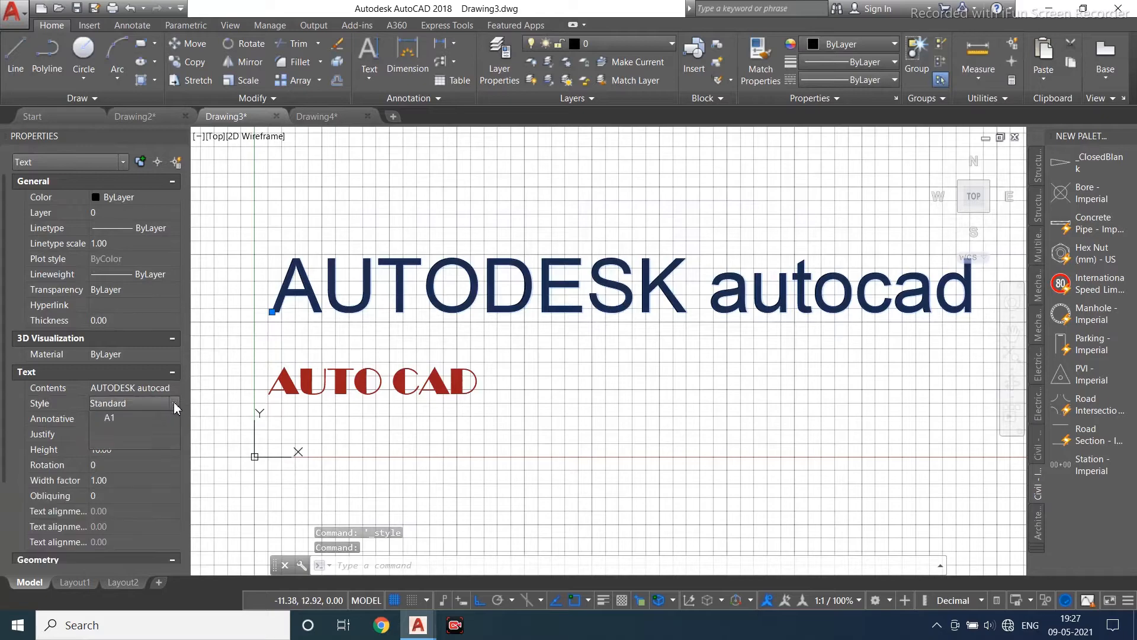
{"action": "left_click", "coordinate": [155, 419]}
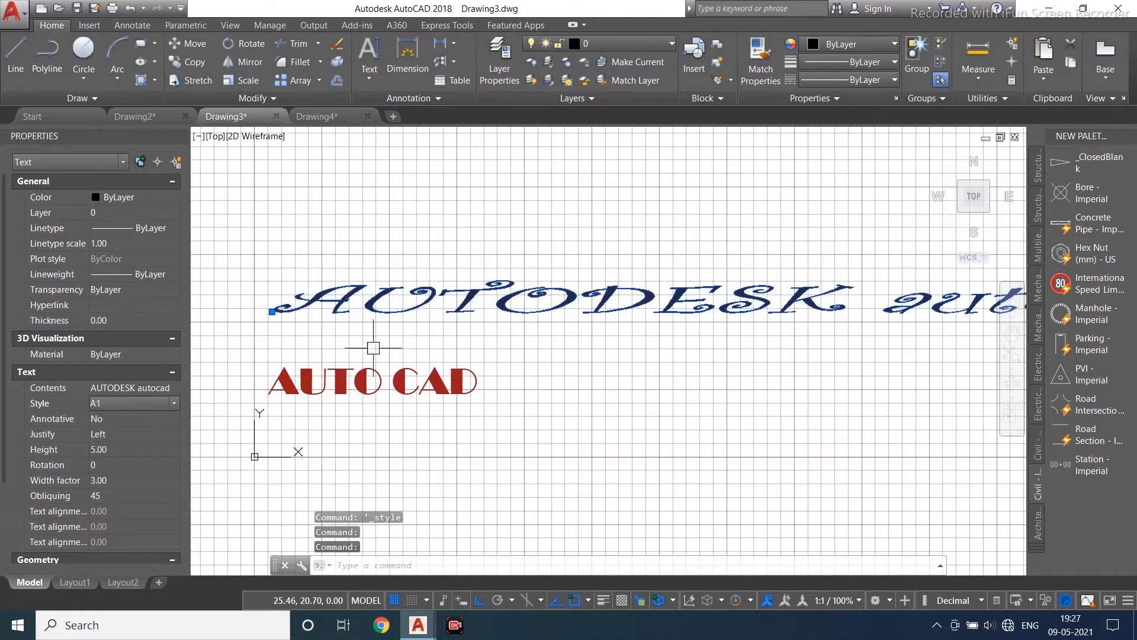
{"action": "scroll", "coordinate": [374, 349], "scroll_direction": "down", "scroll_amount": 3}
{"action": "scroll", "coordinate": [533, 294], "scroll_direction": "up", "scroll_amount": 3}
{"action": "key", "text": "Escape"}
{"action": "scroll", "coordinate": [593, 316], "scroll_direction": "down", "scroll_amount": 3}
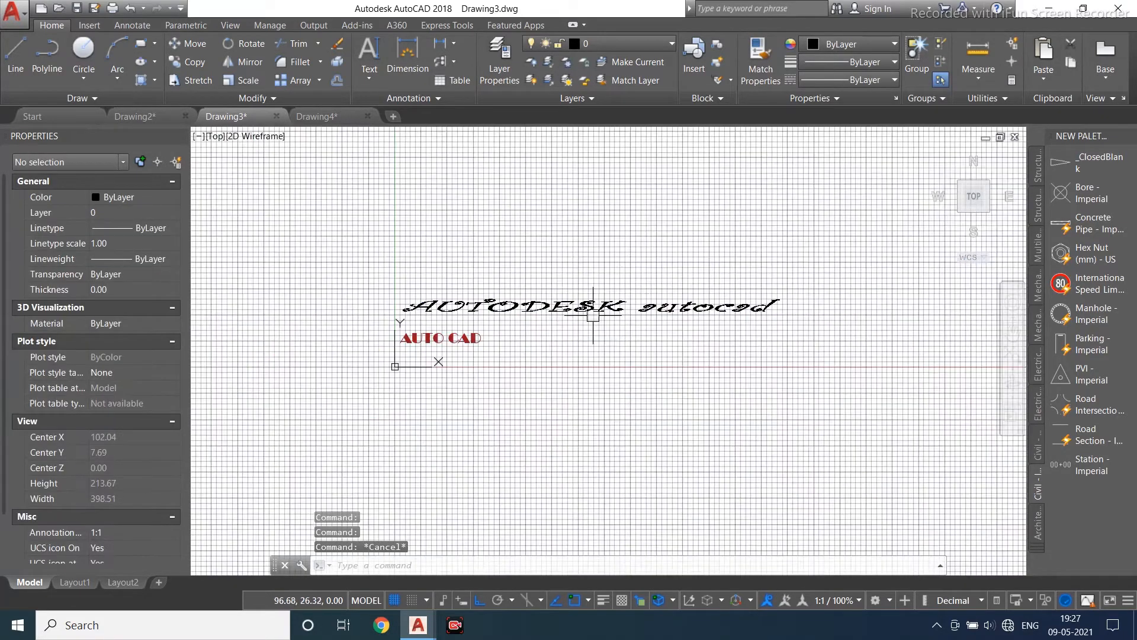
{"action": "scroll", "coordinate": [593, 316], "scroll_direction": "up", "scroll_amount": 3}
{"action": "scroll", "coordinate": [683, 343], "scroll_direction": "down", "scroll_amount": 2}
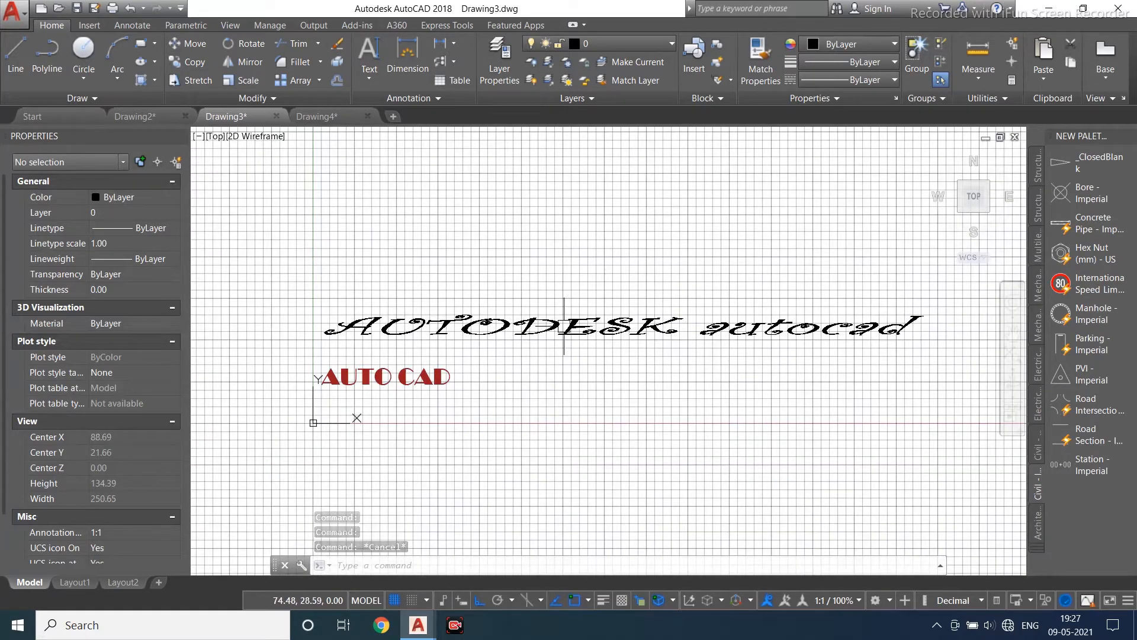
- Turn off the drawing grid
{"action": "left_click", "coordinate": [394, 600]}
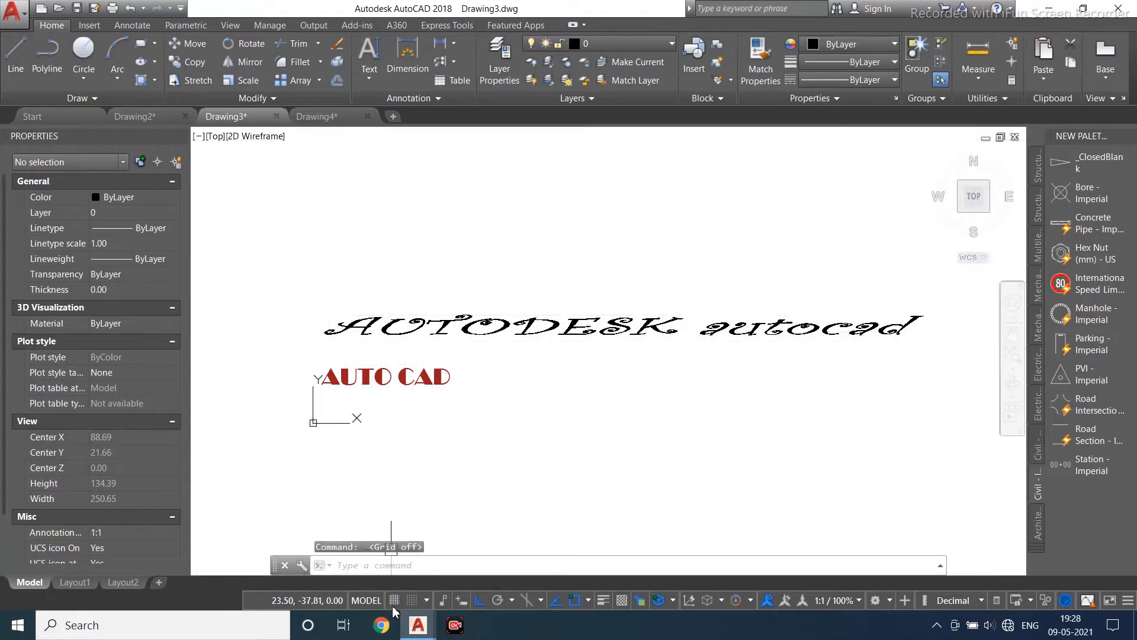
{"action": "left_click", "coordinate": [393, 601]}
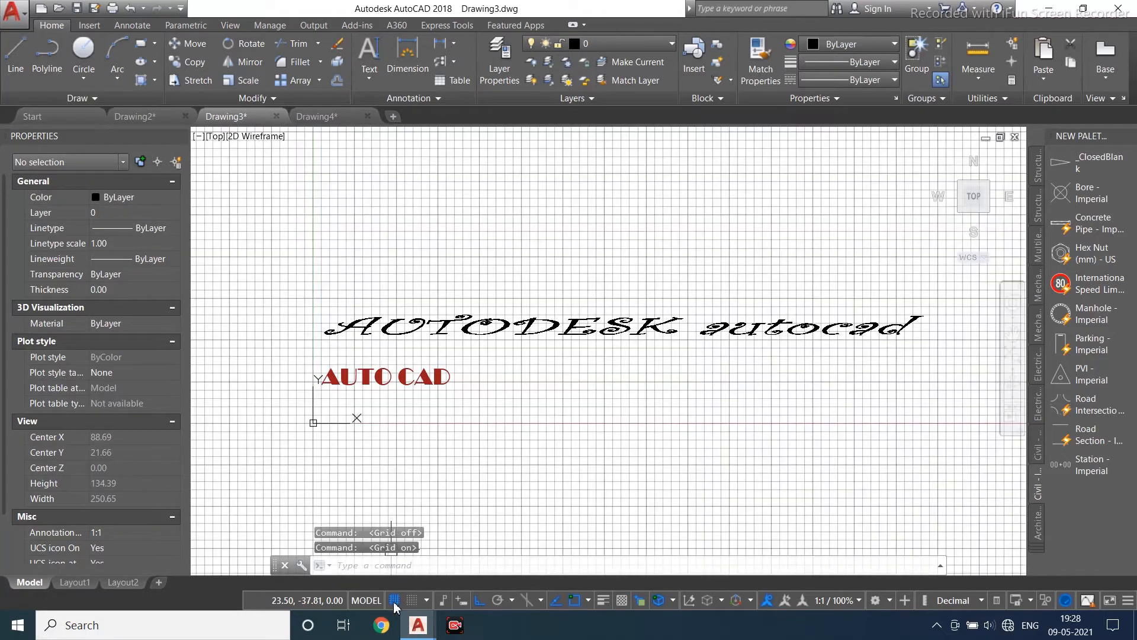
{"action": "left_click", "coordinate": [395, 601]}
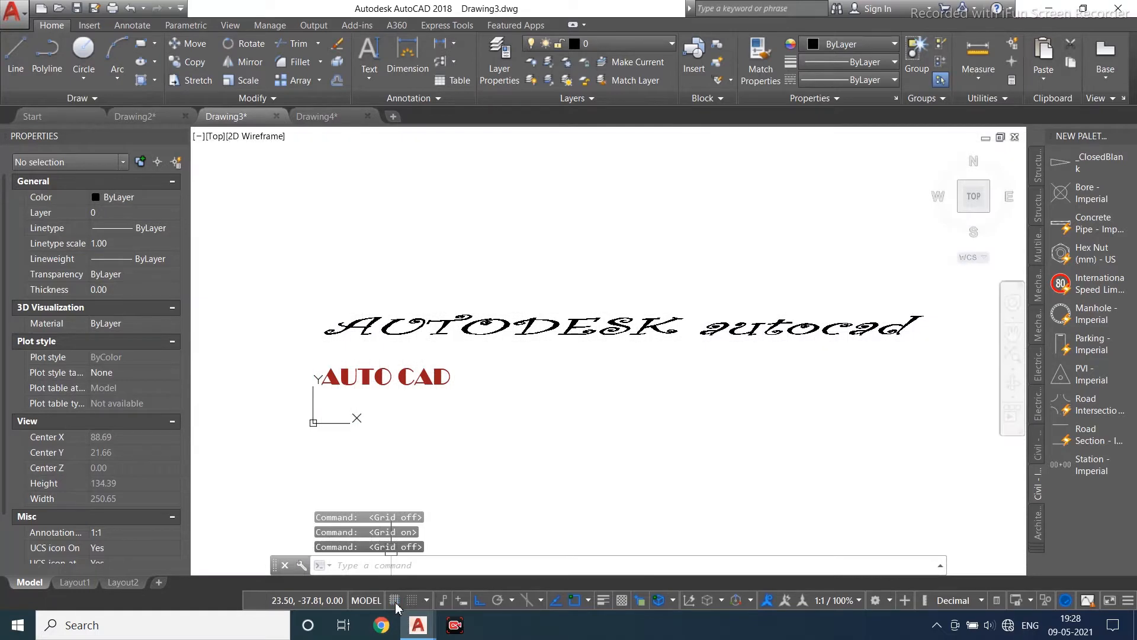
{"action": "scroll", "coordinate": [491, 344], "scroll_direction": "up", "scroll_amount": 2}
{"action": "scroll", "coordinate": [537, 286], "scroll_direction": "down", "scroll_amount": 2}
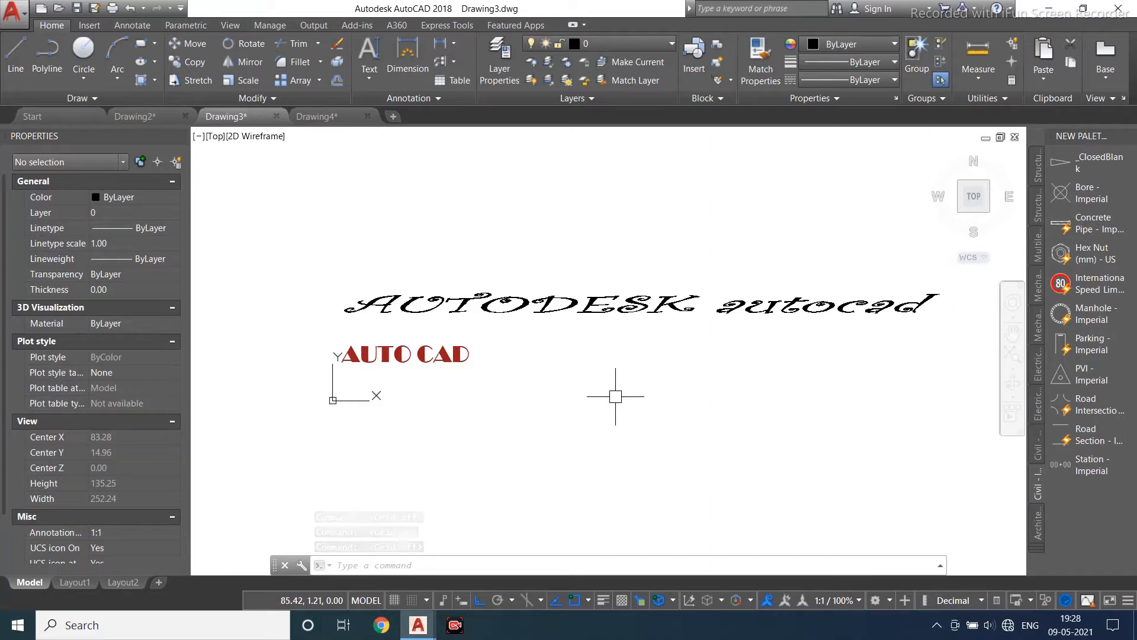
{"action": "left_click", "coordinate": [369, 73]}
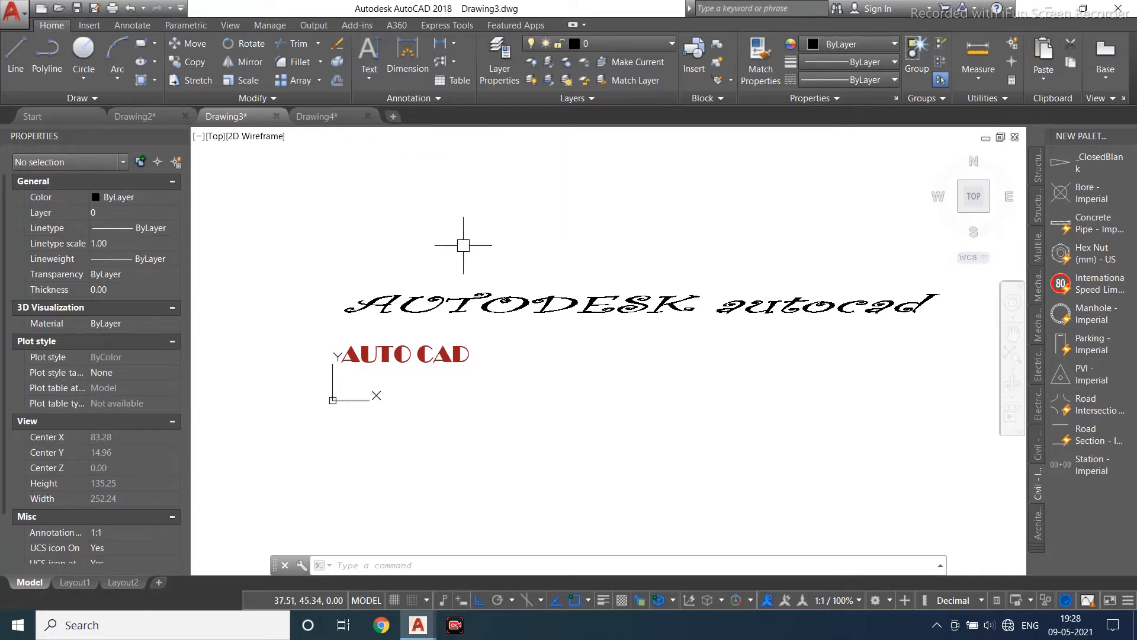
{"action": "left_click", "coordinate": [492, 228]}
{"action": "key", "text": "Escape"}
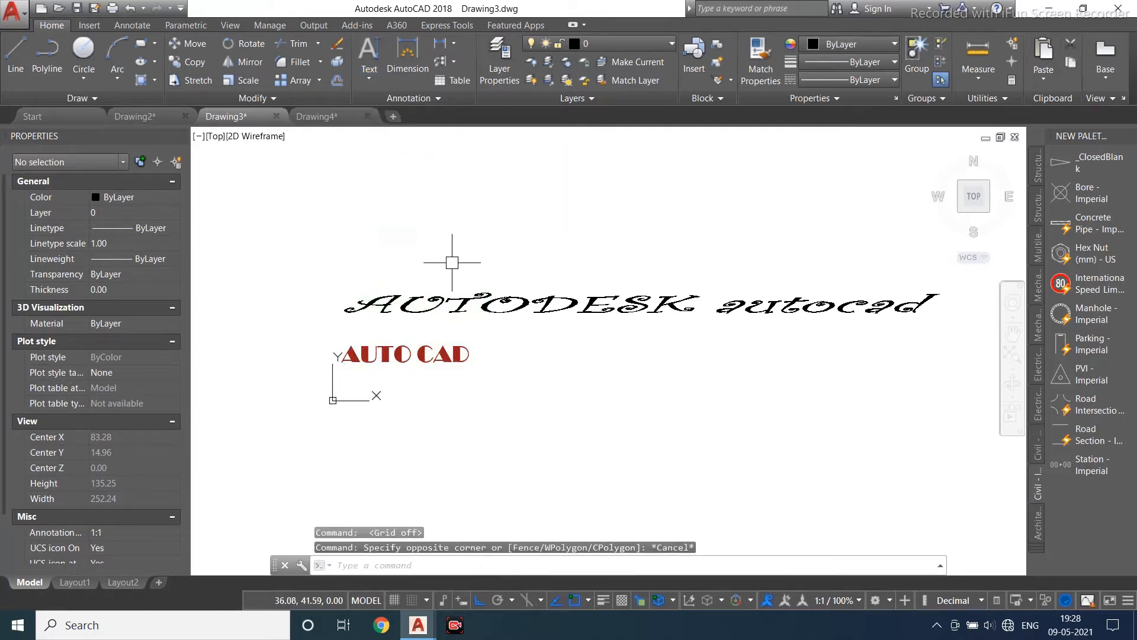
{"action": "middle_click_drag", "start_coordinate": [452, 262], "coordinate": [432, 290]}
{"action": "left_click", "coordinate": [395, 65]}
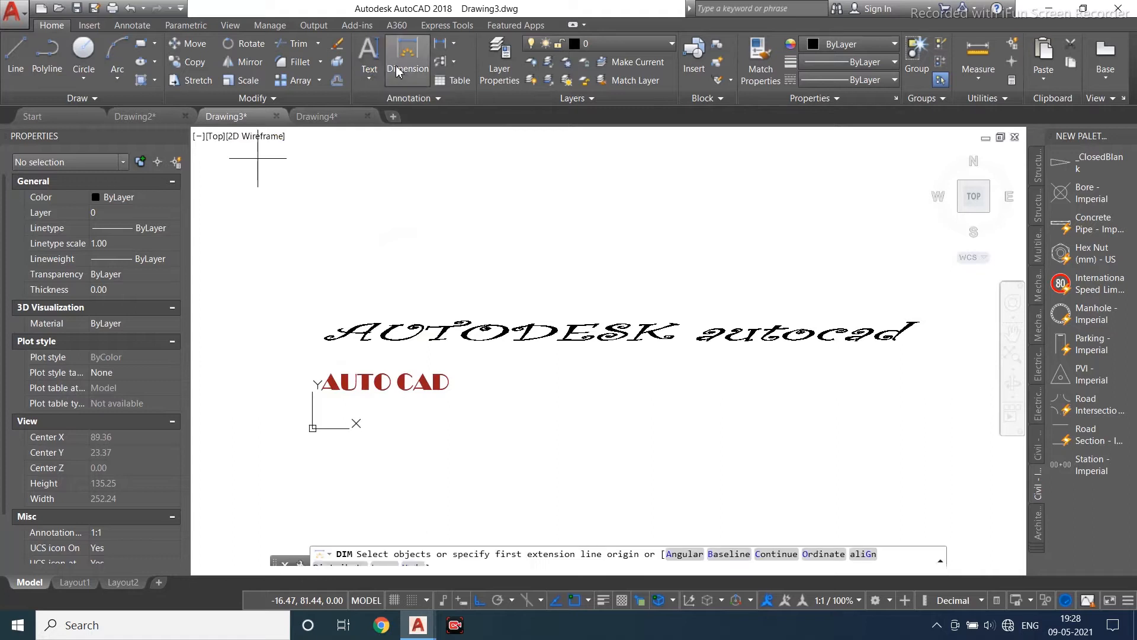
- Try drawing a rectangle above the text, then delete it
{"action": "left_click", "coordinate": [141, 44]}
{"action": "left_click", "coordinate": [438, 196]}
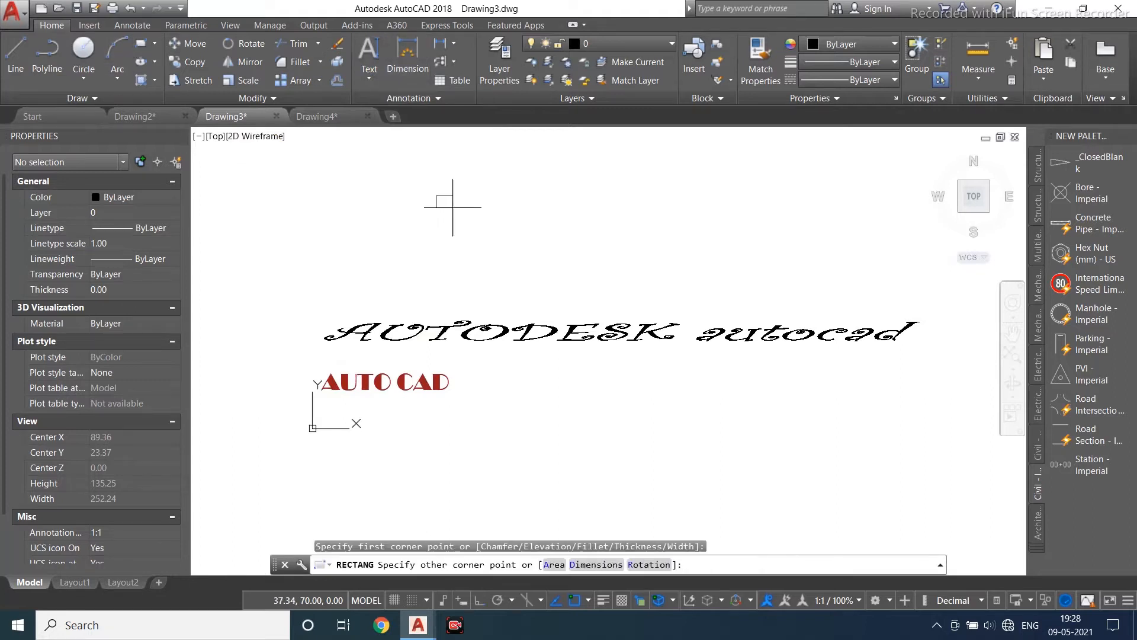
{"action": "left_click", "coordinate": [325, 340]}
{"action": "middle_click_drag", "start_coordinate": [390, 317], "coordinate": [346, 468]}
{"action": "left_click", "coordinate": [419, 325]}
{"action": "left_click", "coordinate": [363, 407]}
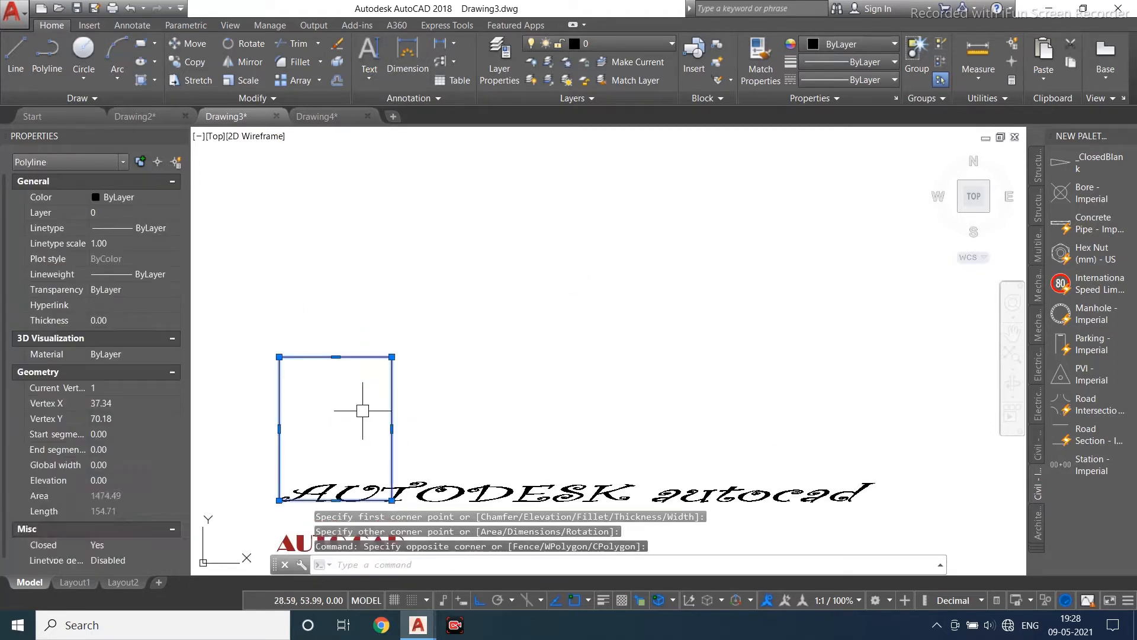
{"action": "key", "text": "Delete"}
- Draw a rectangle about 68 units wide above the text
{"action": "left_click", "coordinate": [141, 43]}
{"action": "left_click", "coordinate": [401, 172]}
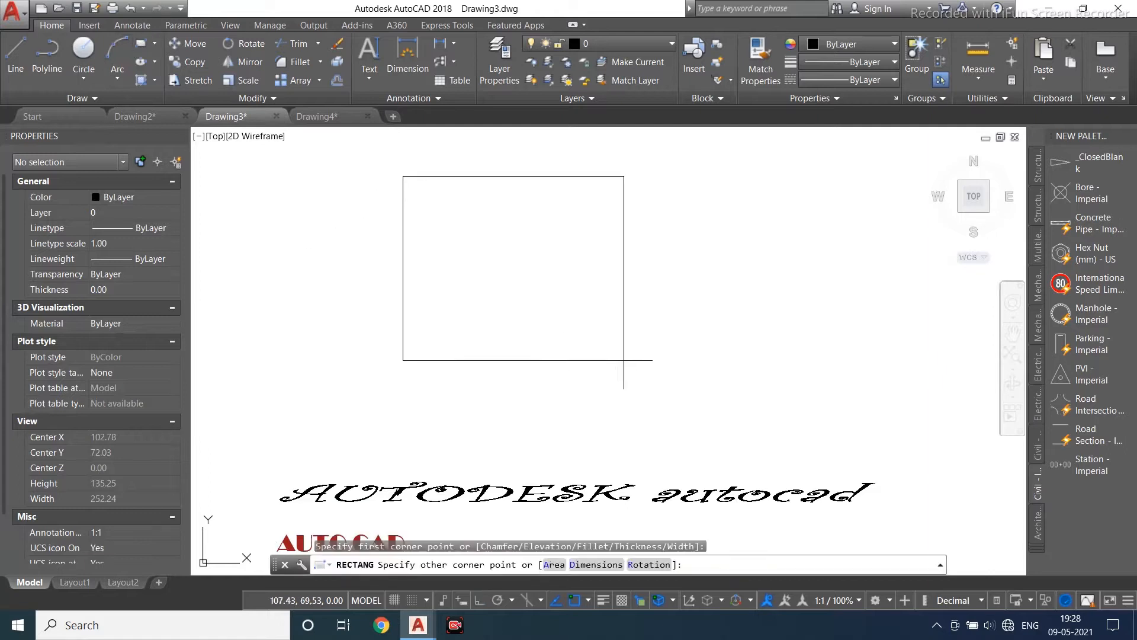
{"action": "left_click", "coordinate": [628, 379]}
{"action": "middle_click_drag", "start_coordinate": [627, 379], "coordinate": [583, 426]}
- Dimension the rectangle's top edge
{"action": "left_click", "coordinate": [430, 47]}
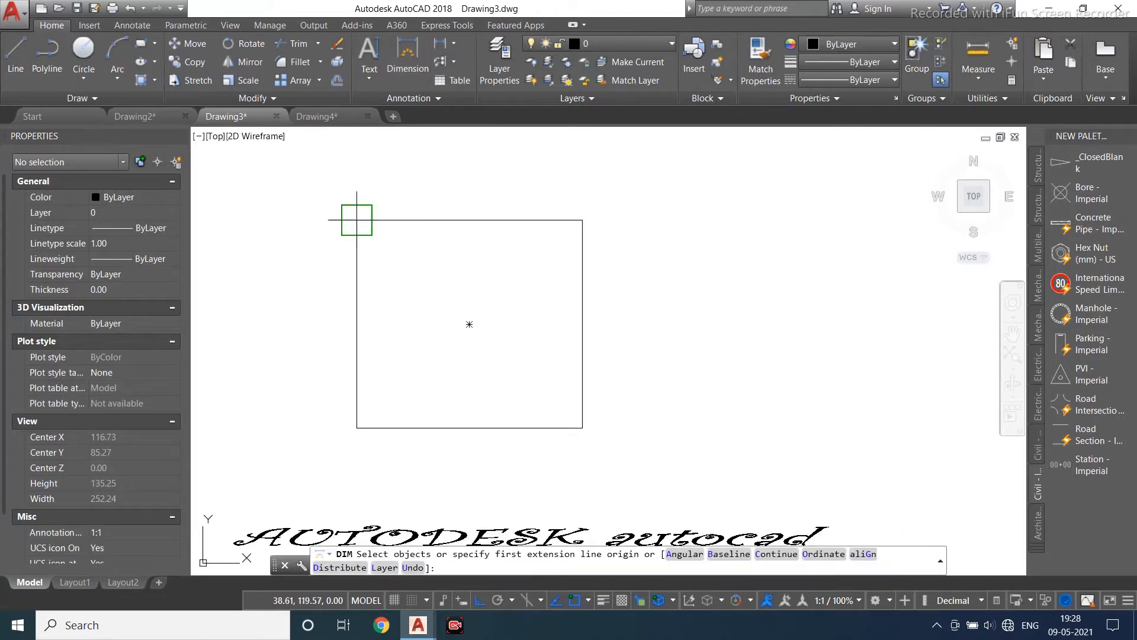
{"action": "left_click", "coordinate": [447, 221]}
{"action": "left_click", "coordinate": [582, 219]}
{"action": "scroll", "coordinate": [427, 178], "scroll_direction": "up", "scroll_amount": 4}
{"action": "left_click", "coordinate": [470, 223]}
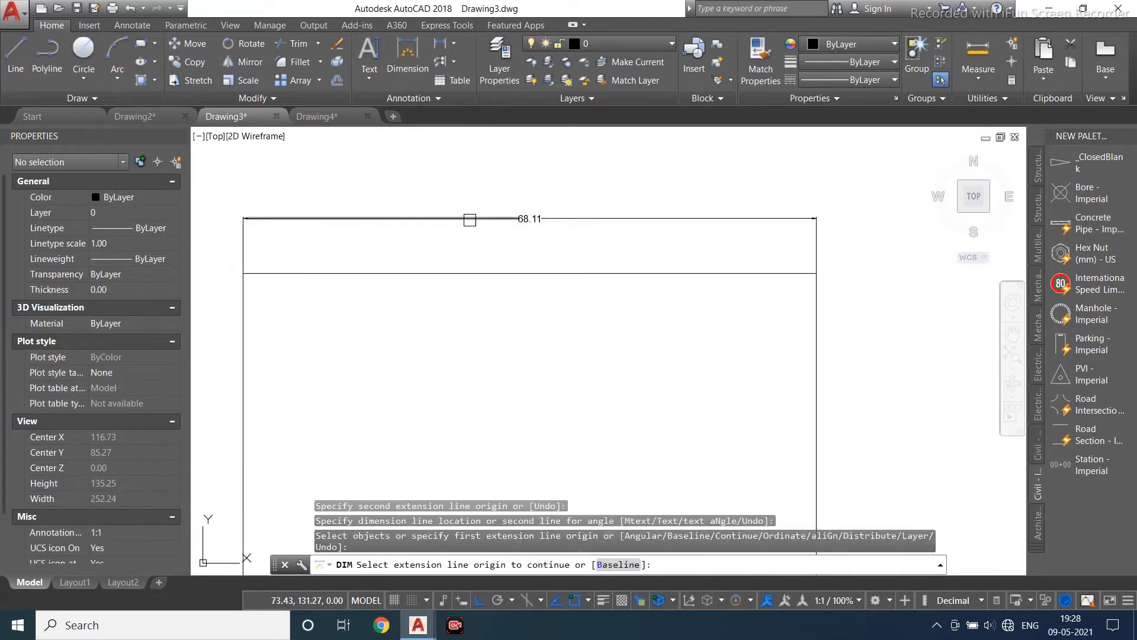
{"action": "middle_click_drag", "start_coordinate": [420, 281], "coordinate": [475, 210]}
- Dimension the rectangle's left edge
{"action": "left_click", "coordinate": [401, 70]}
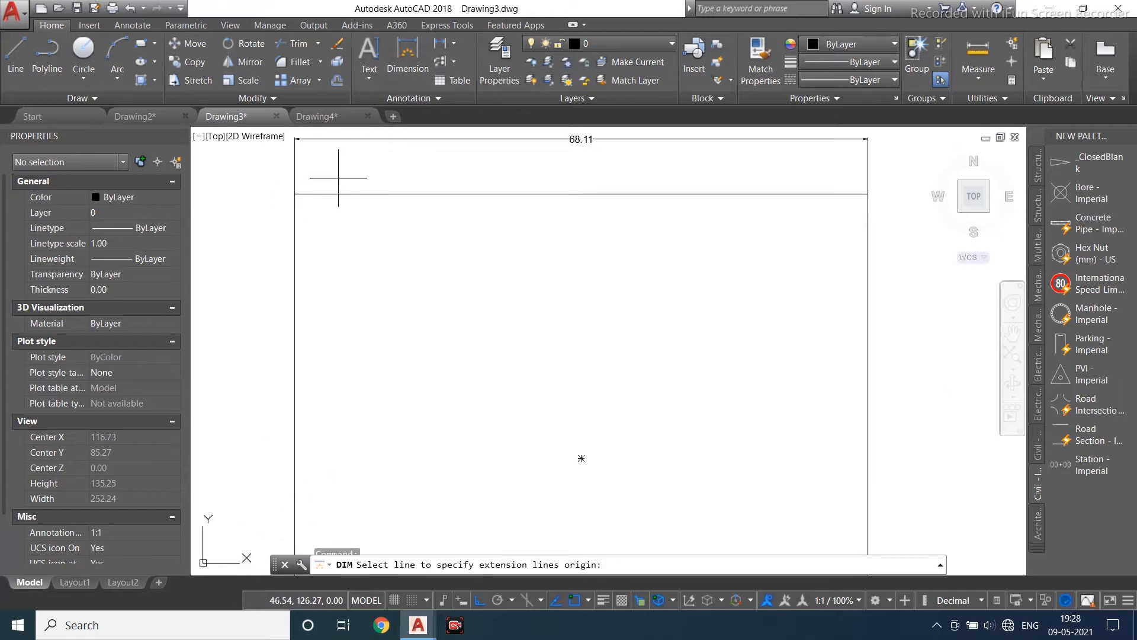
{"action": "left_click", "coordinate": [296, 194]}
{"action": "scroll", "coordinate": [299, 191], "scroll_direction": "down", "scroll_amount": 5}
{"action": "left_click", "coordinate": [309, 396]}
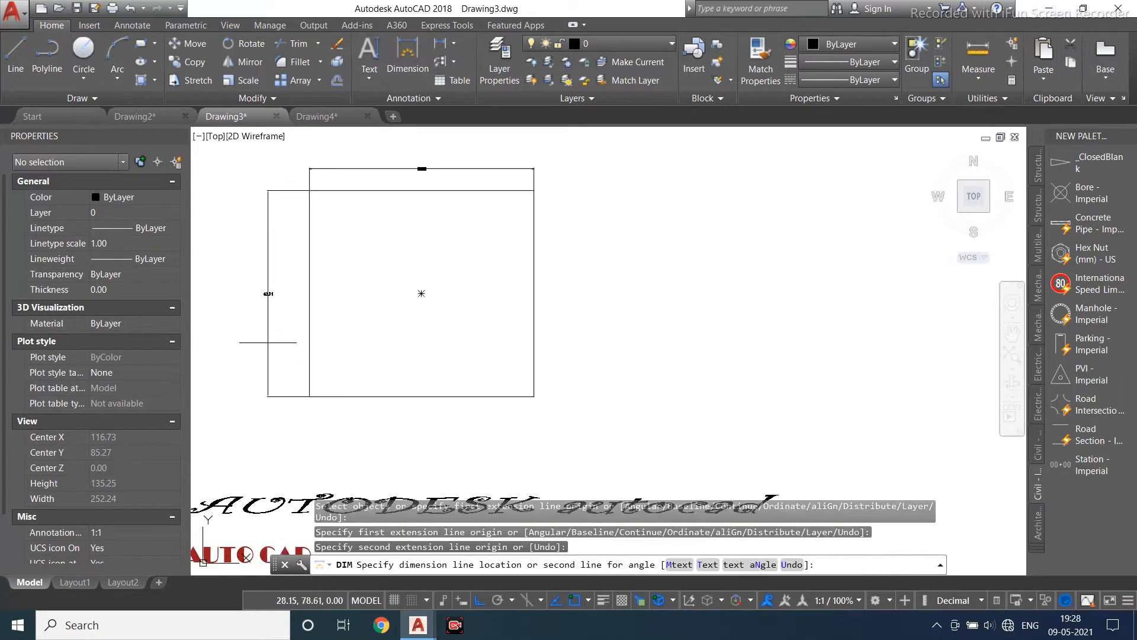
{"action": "left_click", "coordinate": [268, 330]}
- Draw a closed triangle with the Polyline tool to the right of the rectangle
{"action": "left_click", "coordinate": [47, 56]}
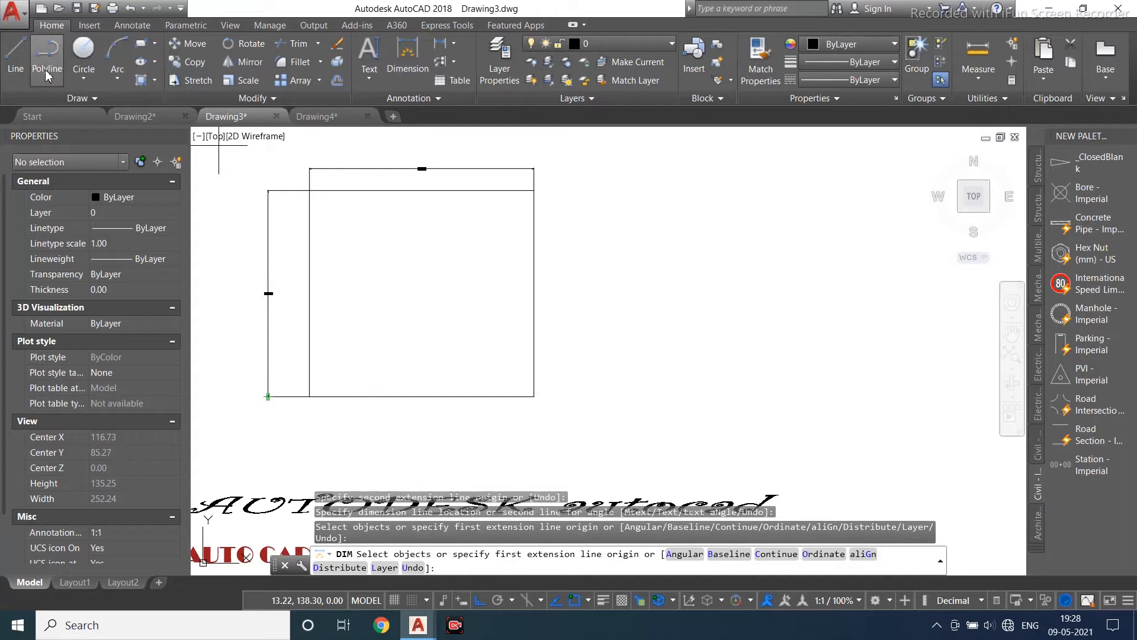
{"action": "left_click", "coordinate": [637, 376]}
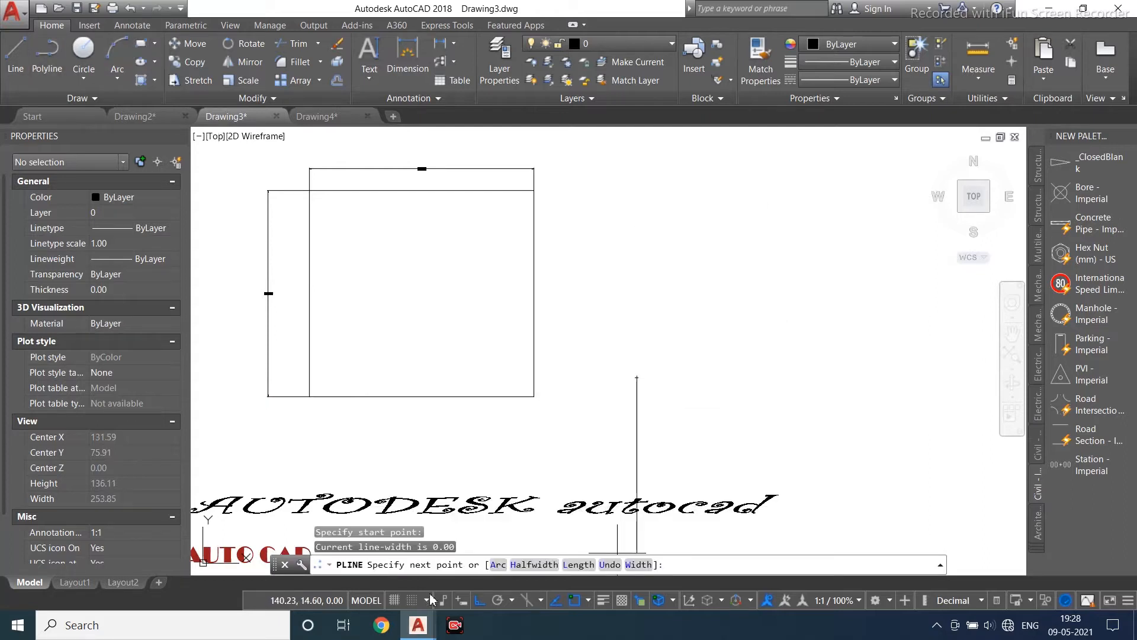
{"action": "left_click", "coordinate": [480, 601]}
{"action": "left_click", "coordinate": [775, 200]}
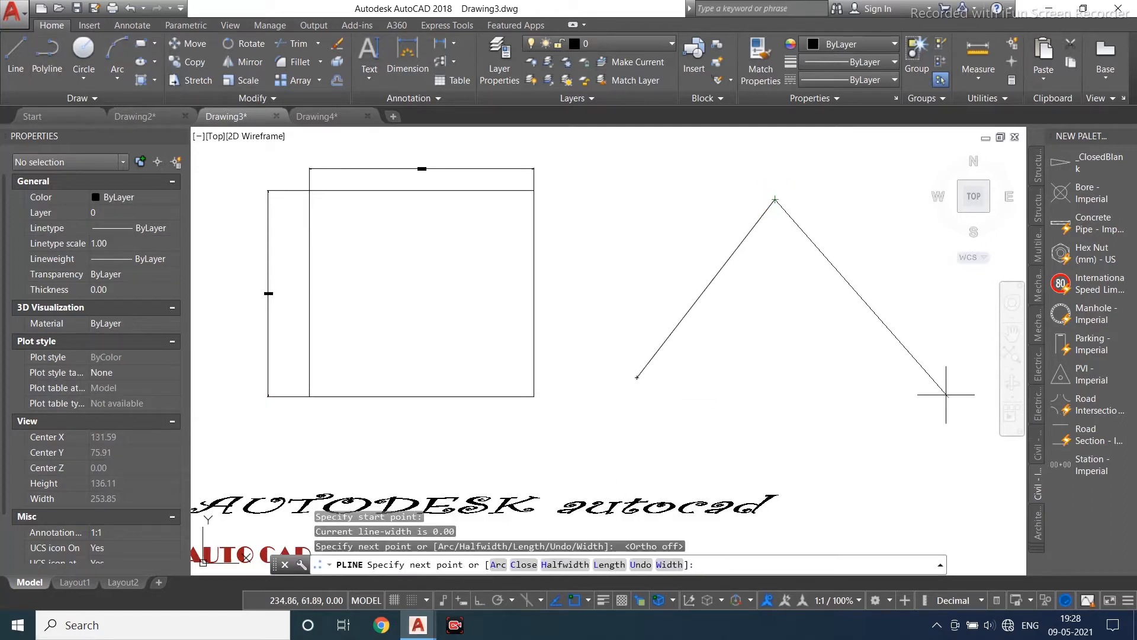
{"action": "left_click", "coordinate": [934, 361]}
{"action": "left_click", "coordinate": [636, 377]}
{"action": "key", "text": "Escape"}
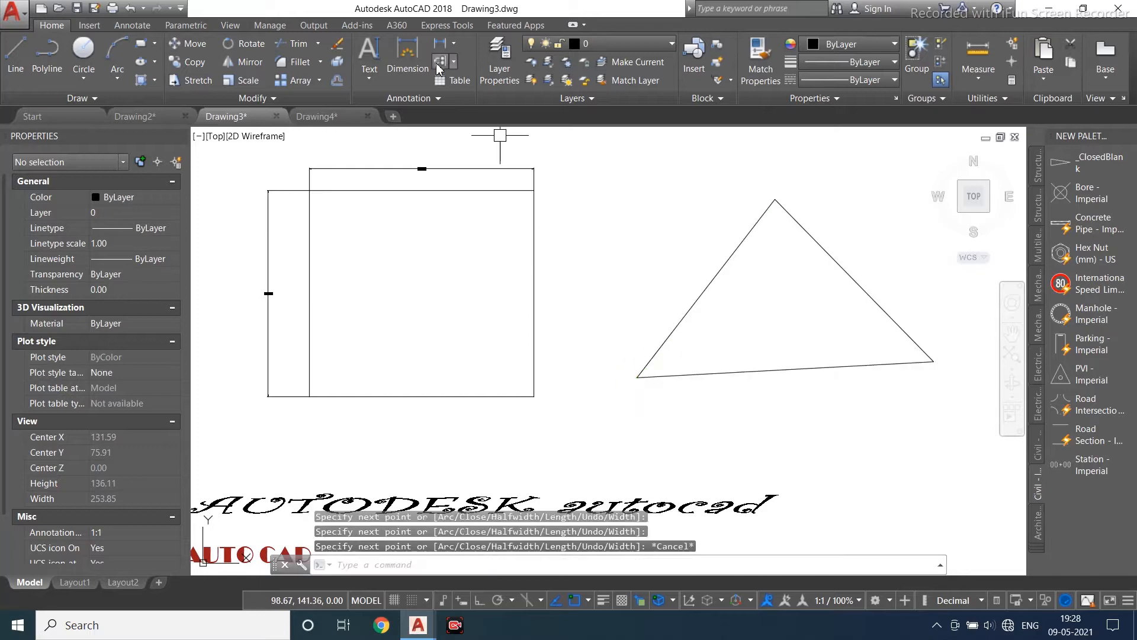
- Dimension the triangle's left edge
{"action": "type", "text": "dim"}
{"action": "key", "text": "Return"}
{"action": "left_click", "coordinate": [637, 376]}
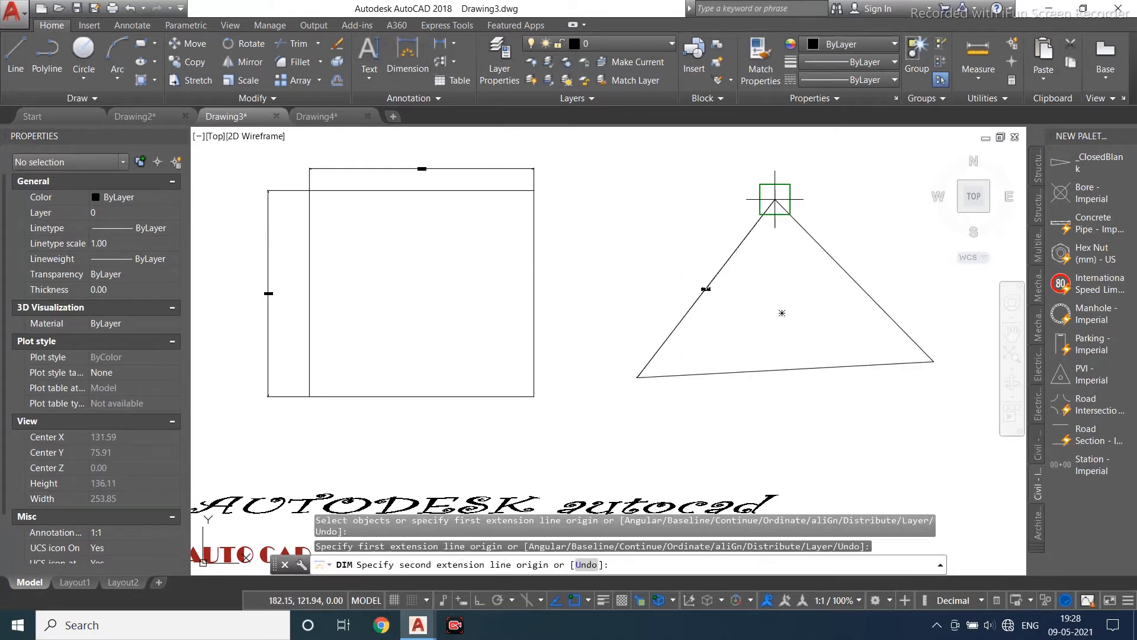
{"action": "left_click", "coordinate": [774, 199]}
{"action": "left_click", "coordinate": [693, 218]}
- Dimension the triangle's right edge
{"action": "middle_click_drag", "start_coordinate": [908, 285], "coordinate": [804, 312]}
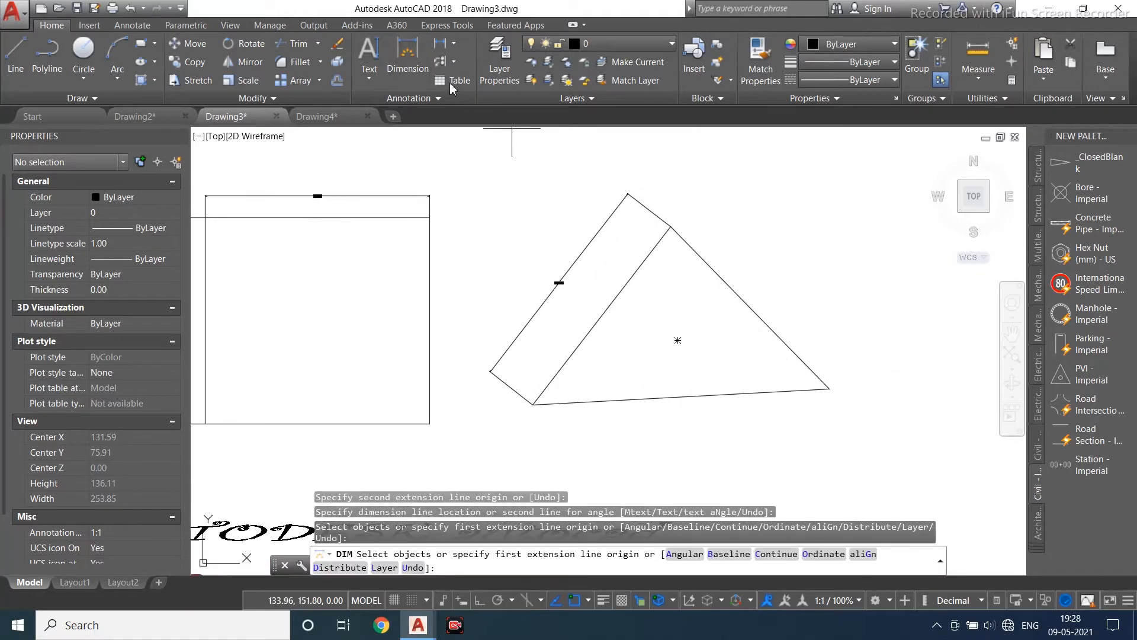
{"action": "left_click", "coordinate": [671, 227]}
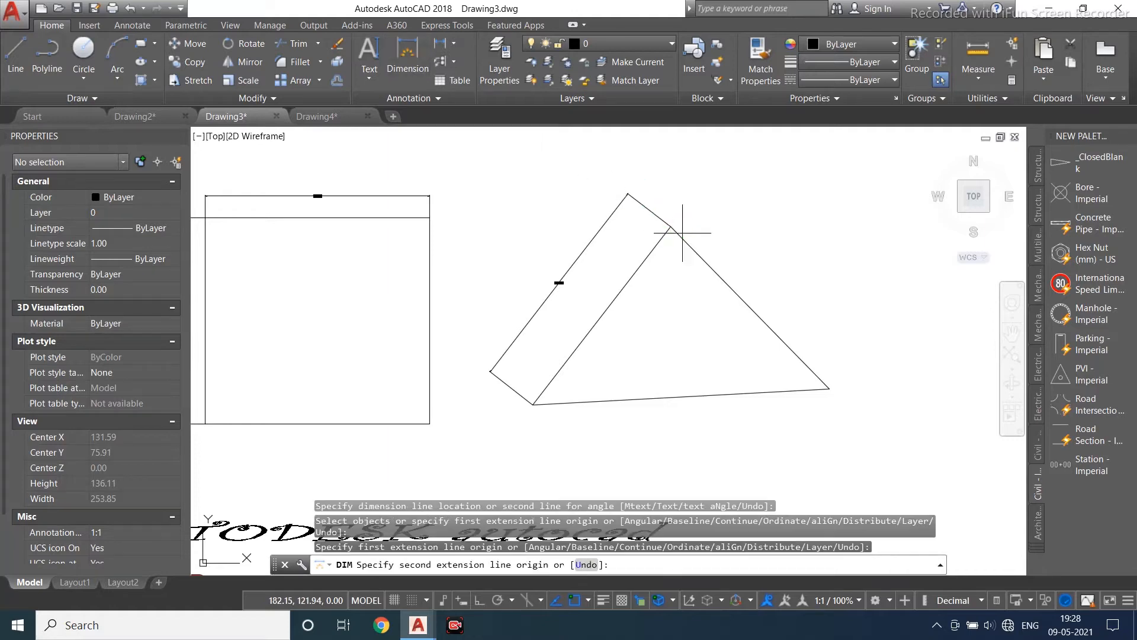
{"action": "left_click", "coordinate": [829, 389]}
{"action": "key", "text": "Escape"}
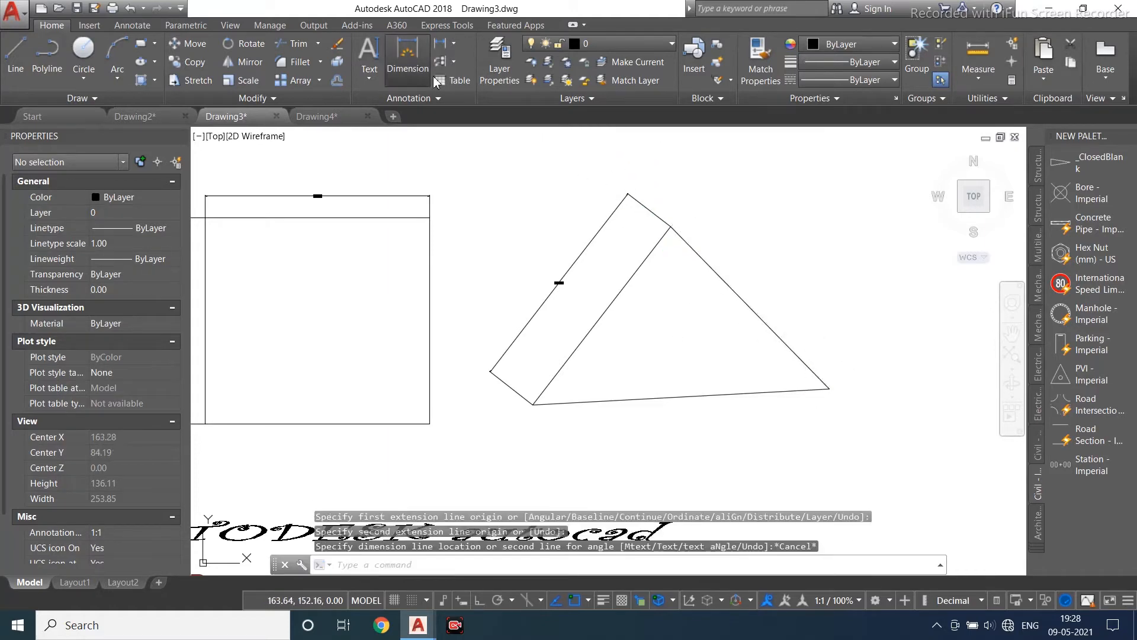
{"action": "left_click", "coordinate": [671, 227]}
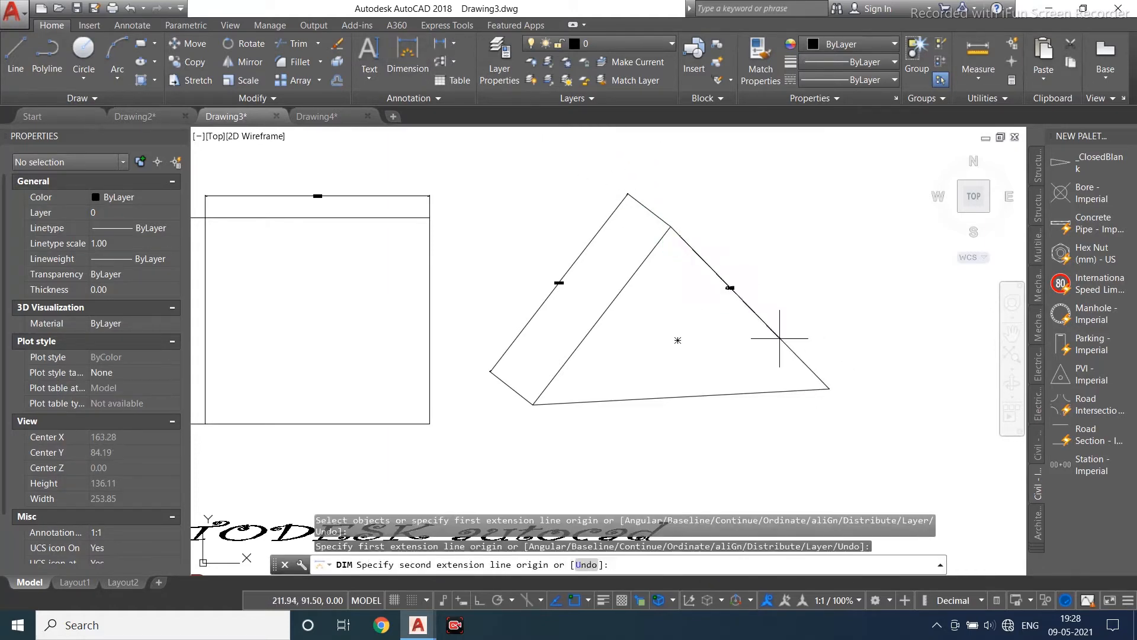
{"action": "left_click", "coordinate": [829, 389]}
{"action": "left_click", "coordinate": [858, 308]}
{"action": "scroll", "coordinate": [681, 279], "scroll_direction": "up", "scroll_amount": 3}
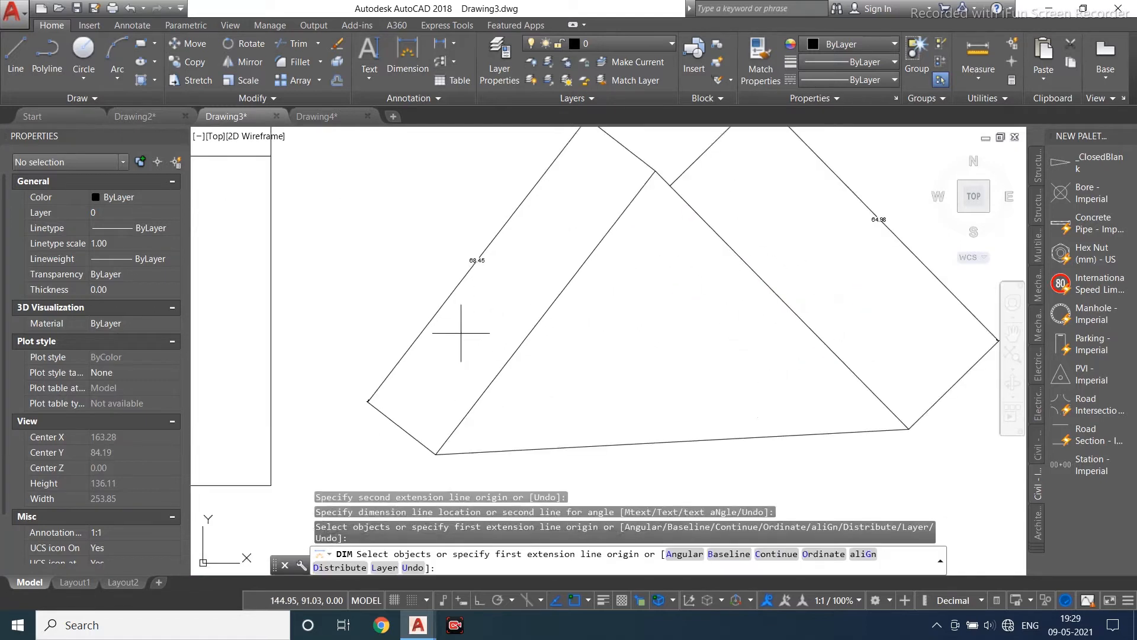
{"action": "left_click", "coordinate": [455, 47]}
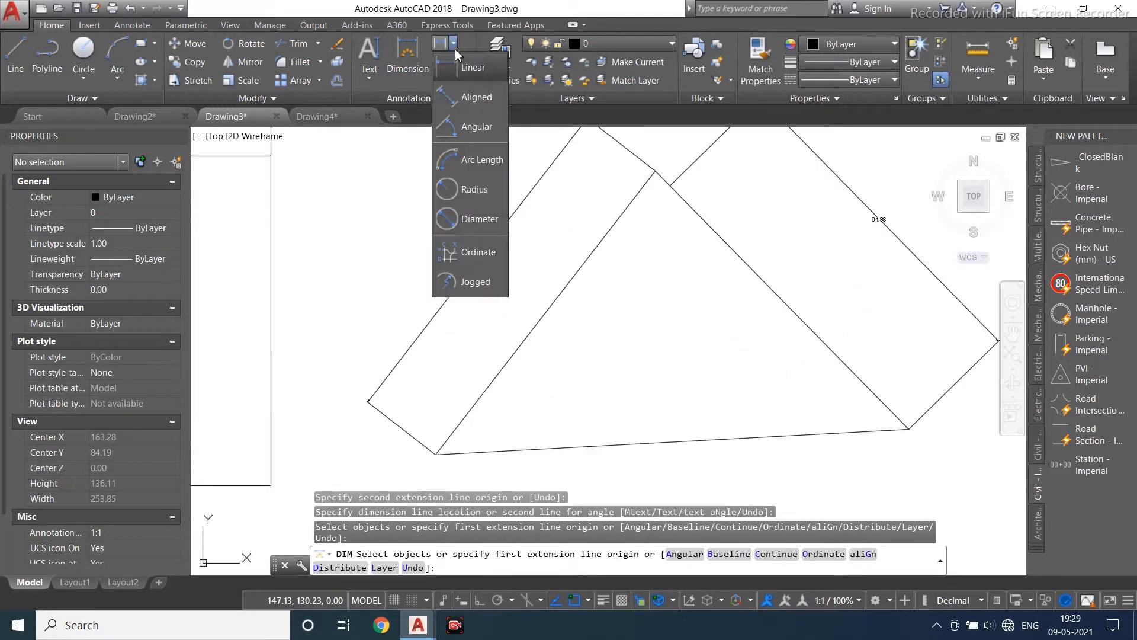
{"action": "key", "text": "Escape"}
{"action": "key", "text": "Escape"}
- Draw a circle above the triangle
{"action": "left_click", "coordinate": [82, 63]}
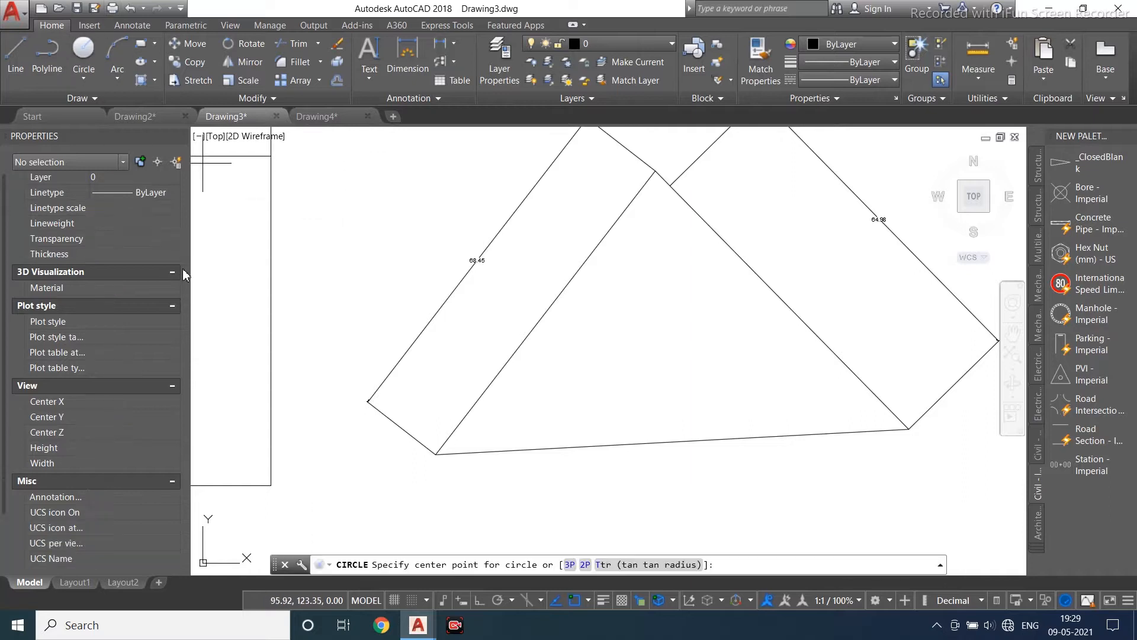
{"action": "scroll", "coordinate": [503, 315], "scroll_direction": "down", "scroll_amount": 6}
{"action": "left_click", "coordinate": [487, 227]}
{"action": "left_click", "coordinate": [506, 191]}
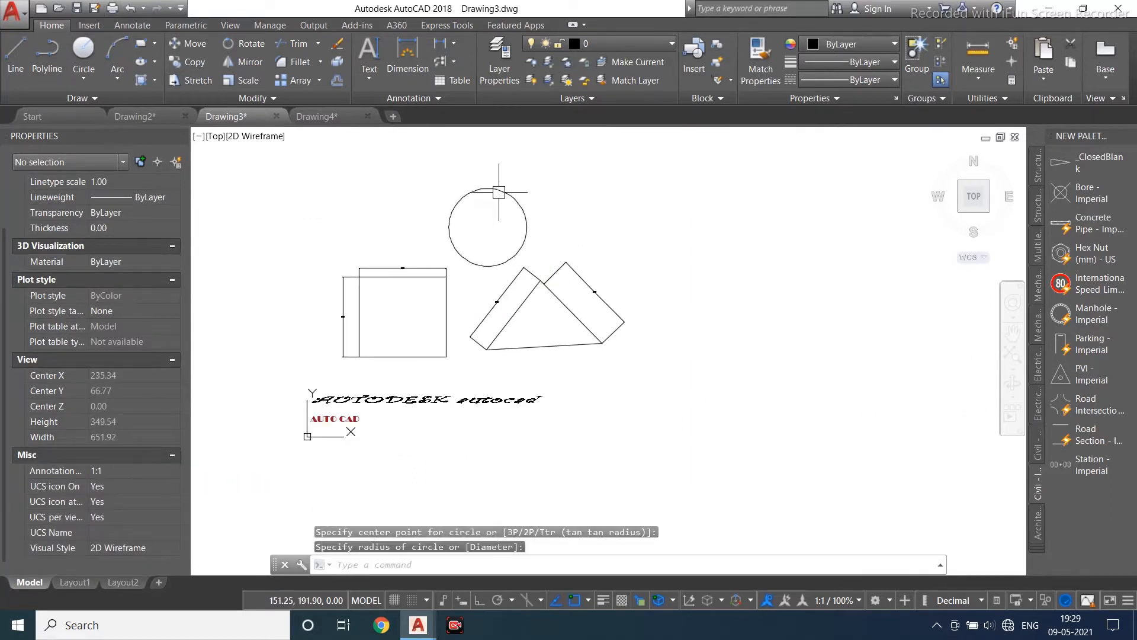
- Dimension the circle's diameter
{"action": "scroll", "coordinate": [500, 198], "scroll_direction": "up", "scroll_amount": 4}
{"action": "left_click", "coordinate": [408, 56]}
{"action": "left_click", "coordinate": [433, 172]}
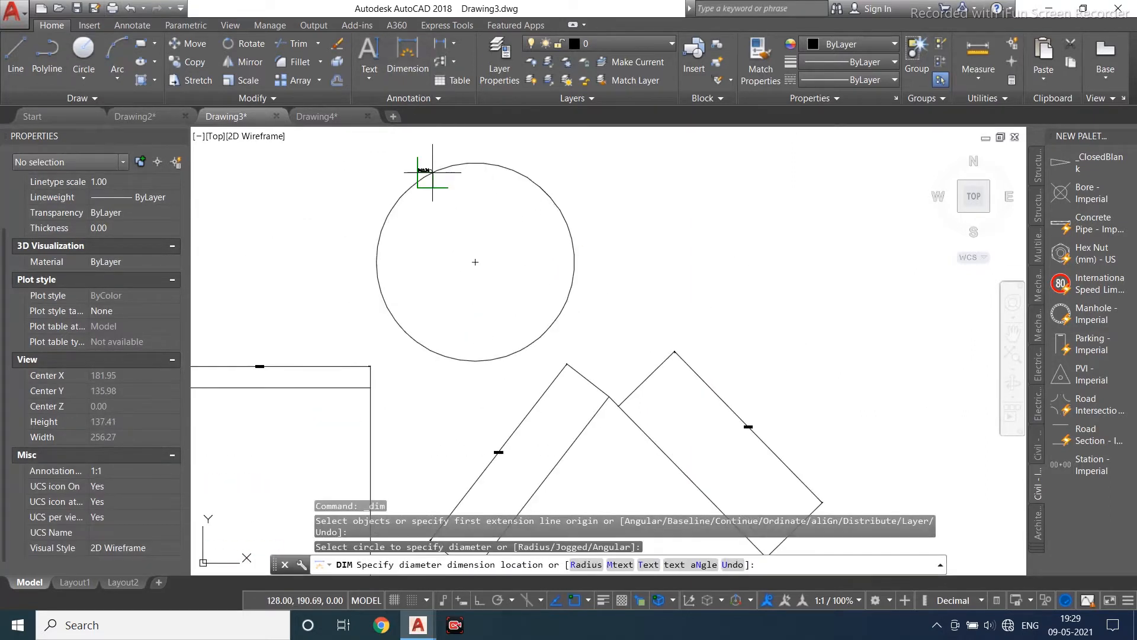
{"action": "scroll", "coordinate": [451, 220], "scroll_direction": "up", "scroll_amount": 5}
{"action": "scroll", "coordinate": [406, 216], "scroll_direction": "down", "scroll_amount": 3}
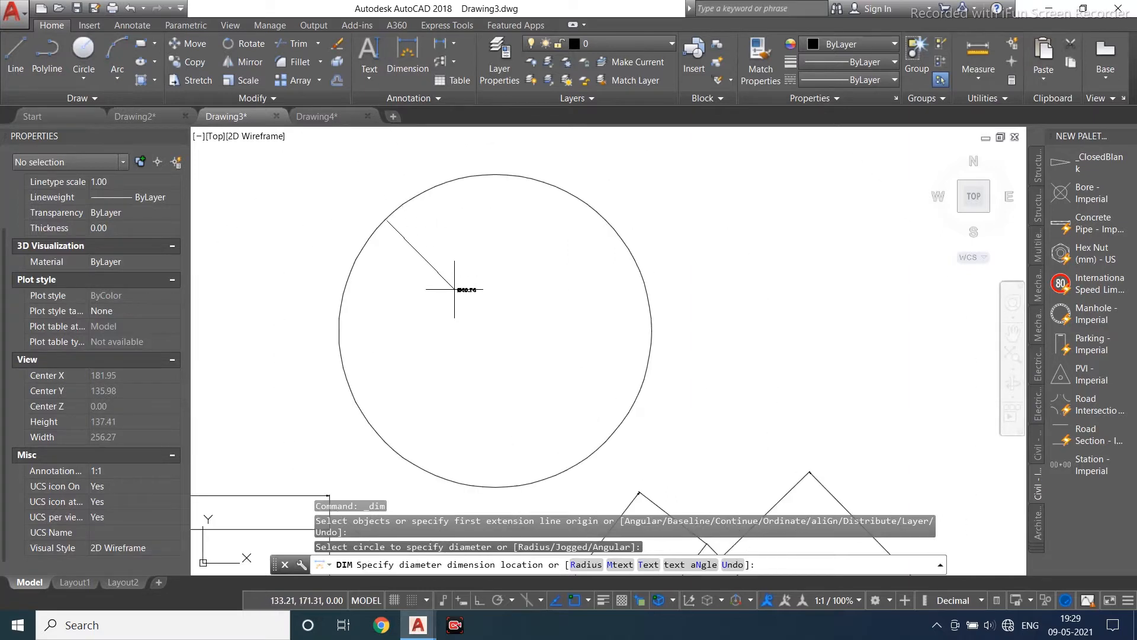
{"action": "left_click", "coordinate": [455, 289]}
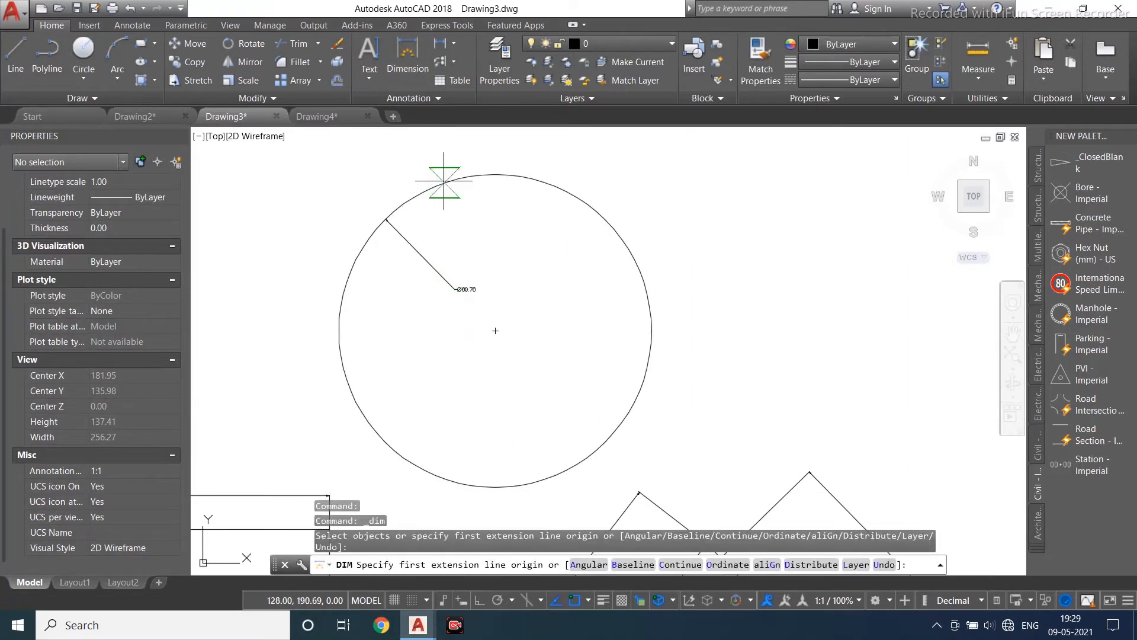
- Add a dimension across the circle between two points on its circumference
{"action": "left_click", "coordinate": [444, 181]}
{"action": "scroll", "coordinate": [498, 314], "scroll_direction": "up", "scroll_amount": 2}
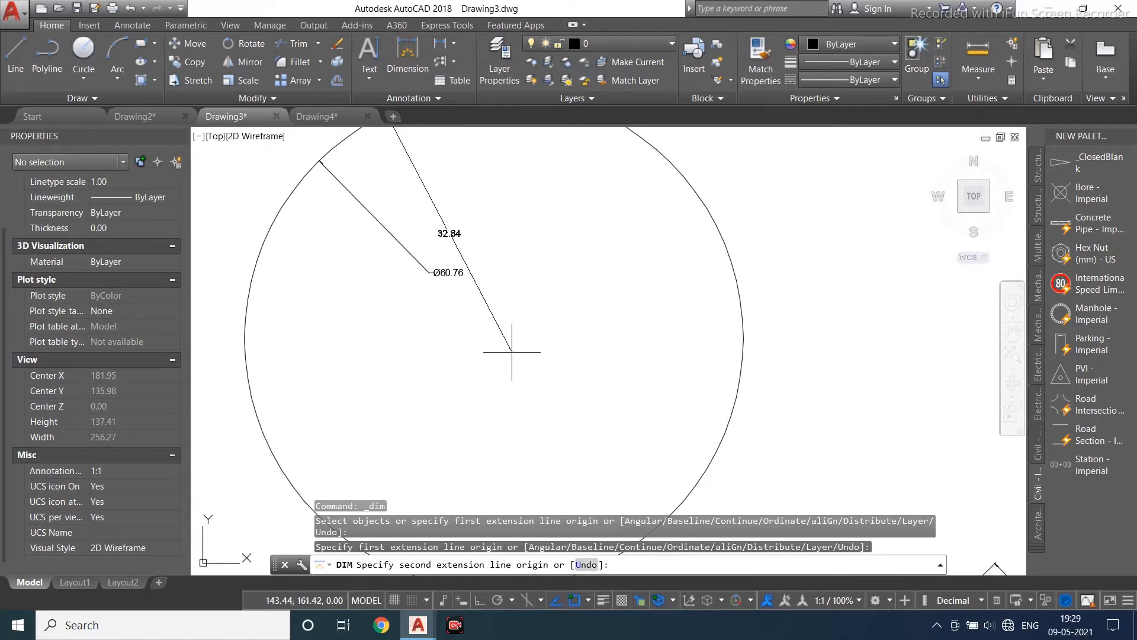
{"action": "scroll", "coordinate": [609, 247], "scroll_direction": "down", "scroll_amount": 4}
{"action": "left_click", "coordinate": [550, 375]}
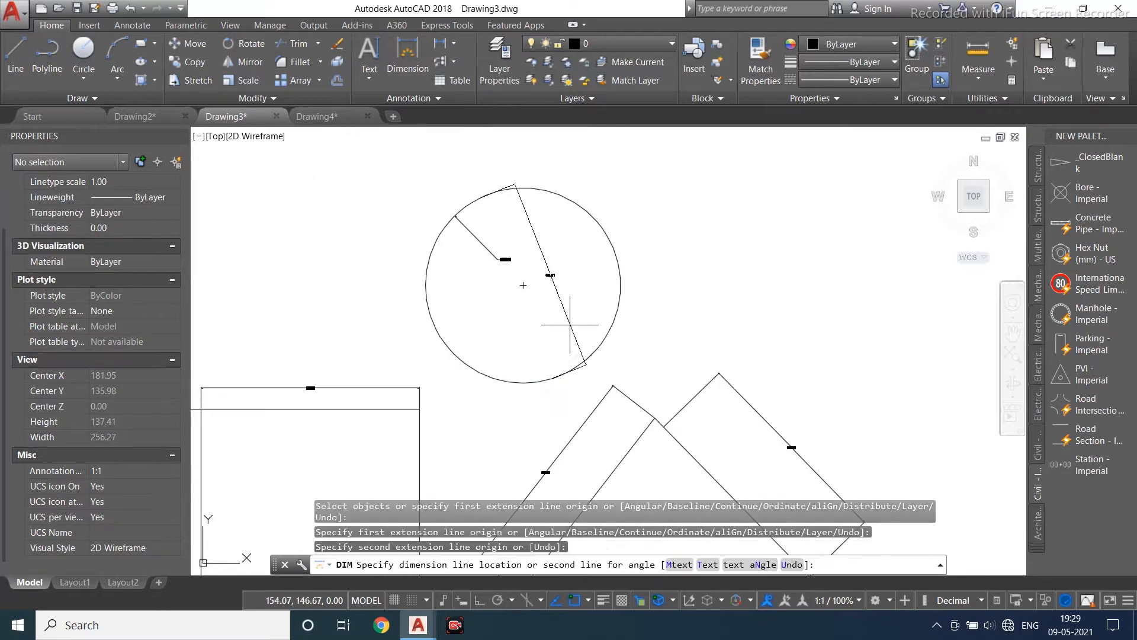
{"action": "scroll", "coordinate": [546, 317], "scroll_direction": "up", "scroll_amount": 4}
{"action": "left_click", "coordinate": [528, 322]}
{"action": "scroll", "coordinate": [560, 250], "scroll_direction": "down", "scroll_amount": 2}
{"action": "left_click", "coordinate": [560, 250]}
{"action": "left_click", "coordinate": [482, 308]}
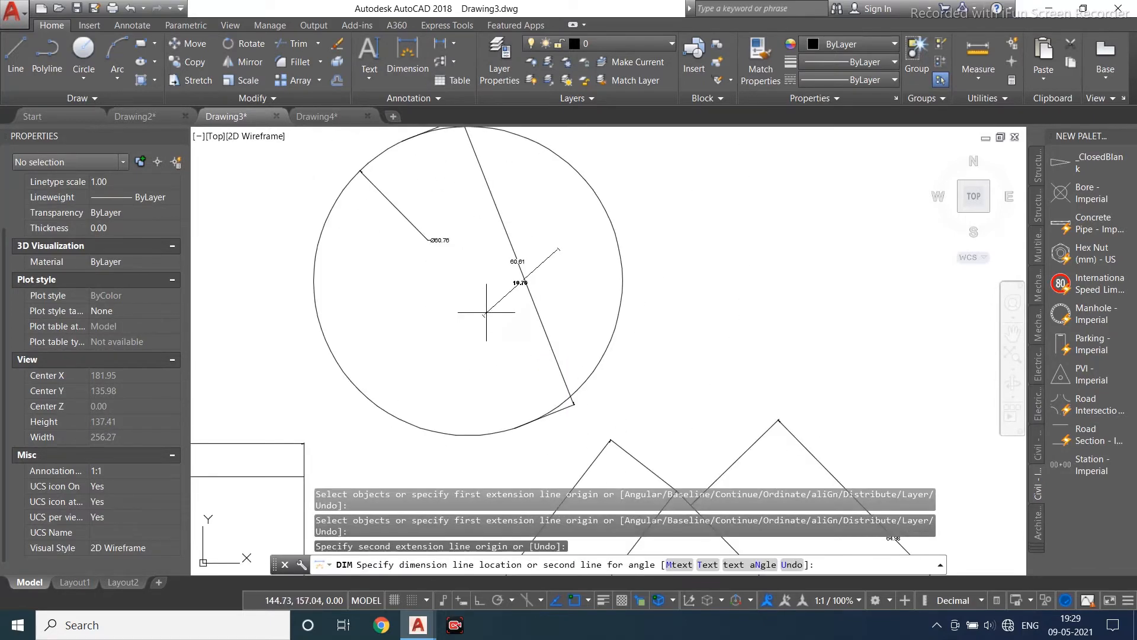
{"action": "key", "text": "Escape"}
- Add an aligned dimension to the triangle's bottom edge
{"action": "scroll", "coordinate": [521, 285], "scroll_direction": "down", "scroll_amount": 3}
{"action": "scroll", "coordinate": [477, 271], "scroll_direction": "up", "scroll_amount": 3}
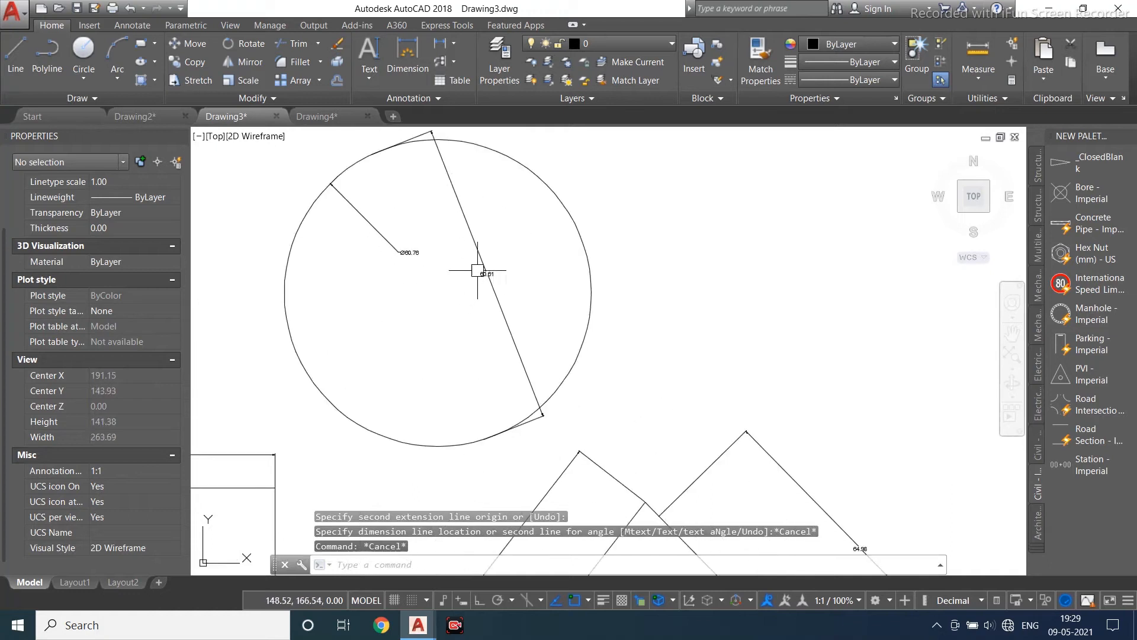
{"action": "left_click", "coordinate": [454, 44]}
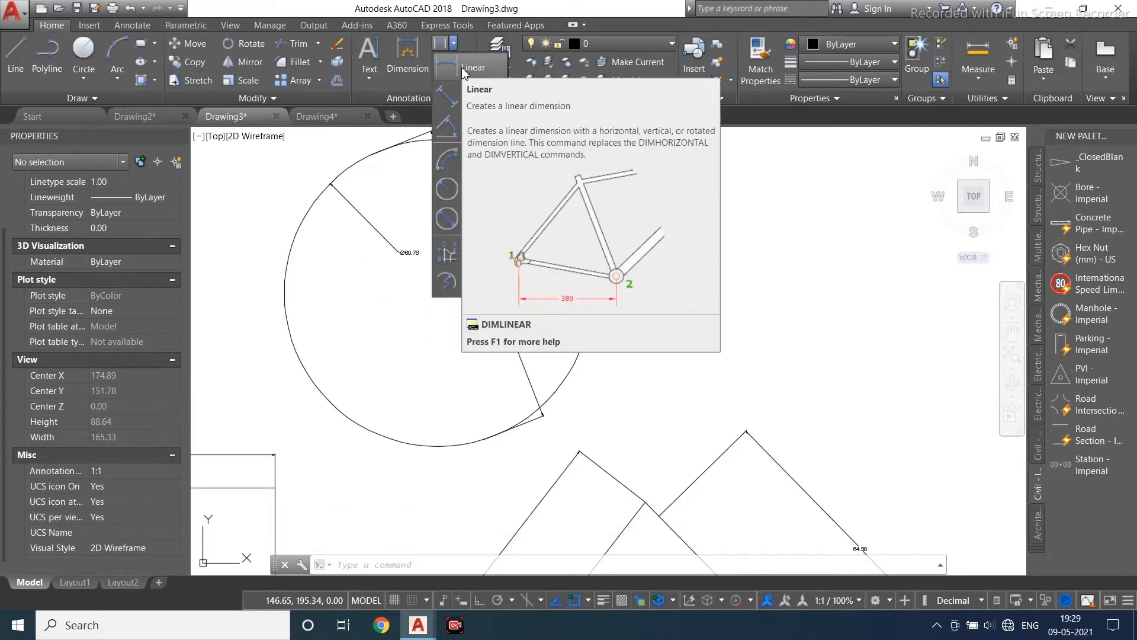
{"action": "left_click", "coordinate": [464, 66]}
{"action": "scroll", "coordinate": [422, 249], "scroll_direction": "down", "scroll_amount": 3}
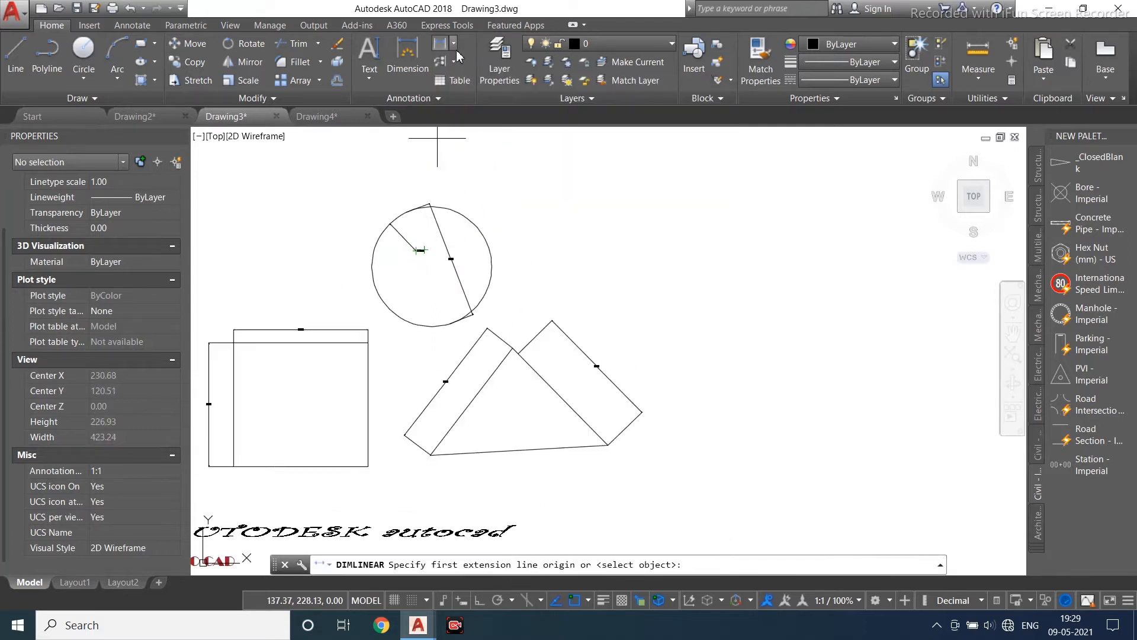
{"action": "left_click", "coordinate": [453, 44]}
{"action": "left_click", "coordinate": [468, 111]}
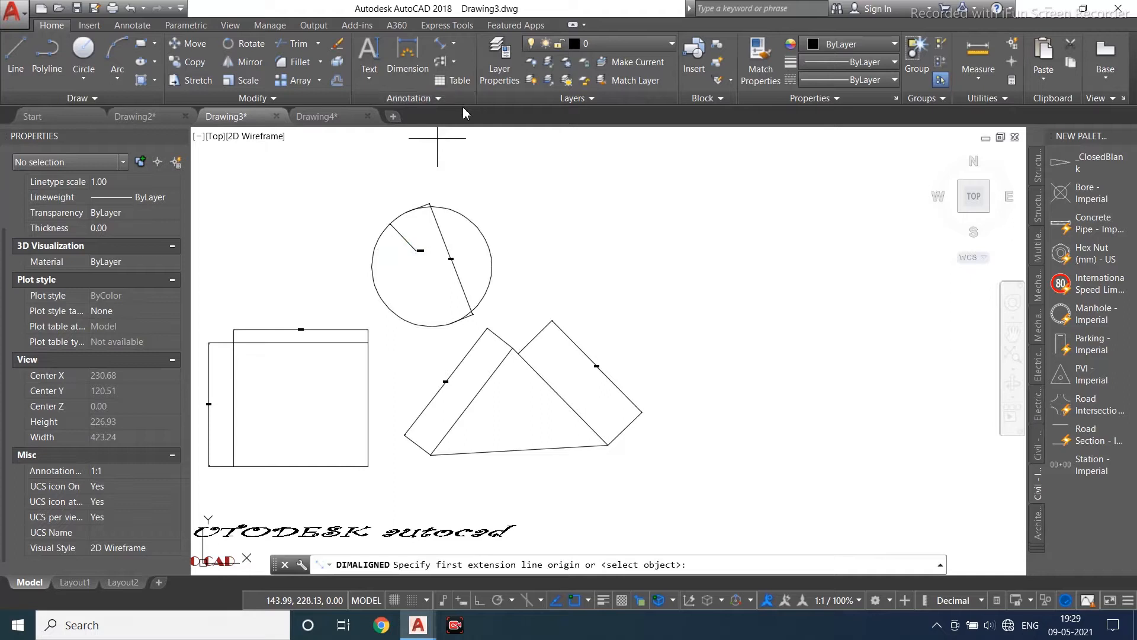
{"action": "left_click", "coordinate": [431, 455]}
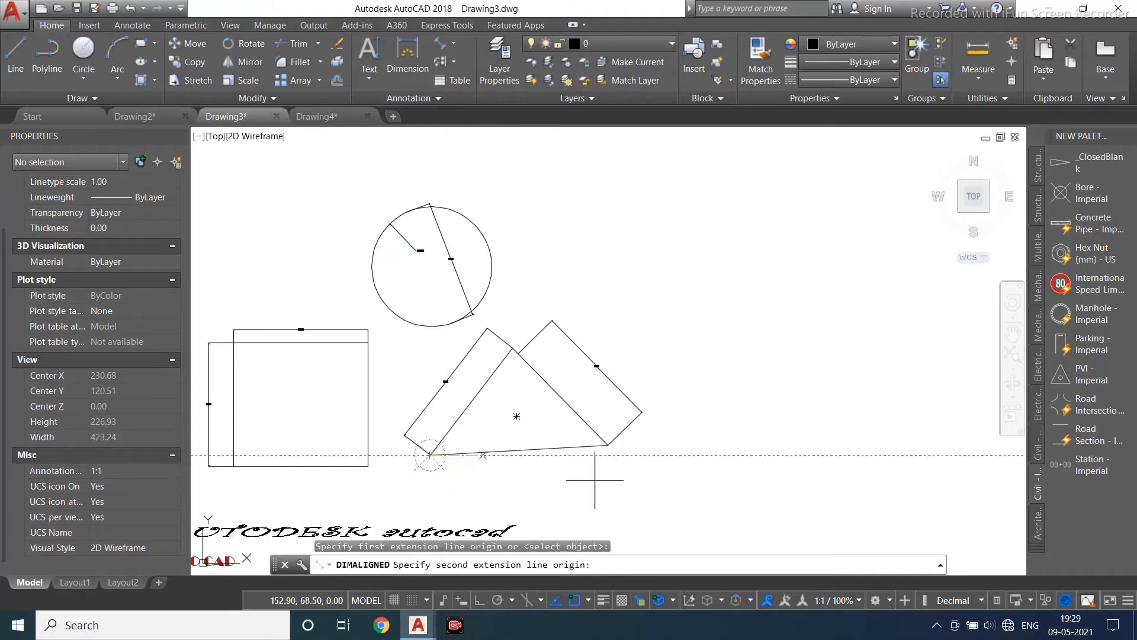
{"action": "left_click", "coordinate": [608, 445]}
{"action": "left_click", "coordinate": [563, 478]}
{"action": "scroll", "coordinate": [468, 240], "scroll_direction": "up", "scroll_amount": 2}
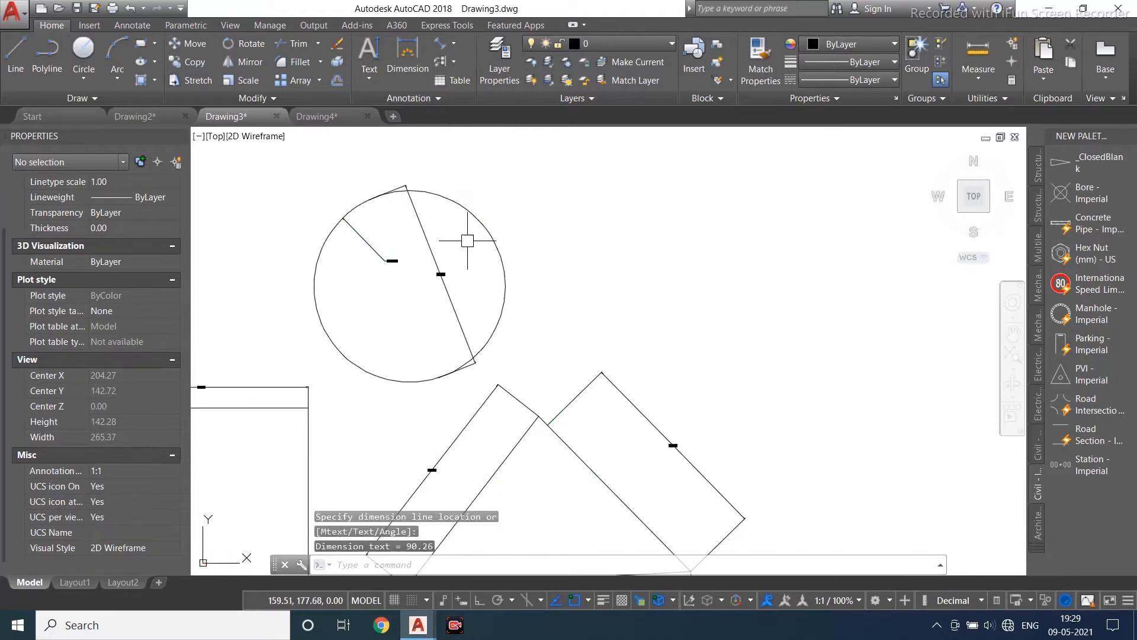
- Add an aligned dimension along the triangle's right edge
{"action": "middle_click_drag", "start_coordinate": [468, 241], "coordinate": [457, 153]}
{"action": "left_click", "coordinate": [439, 44]}
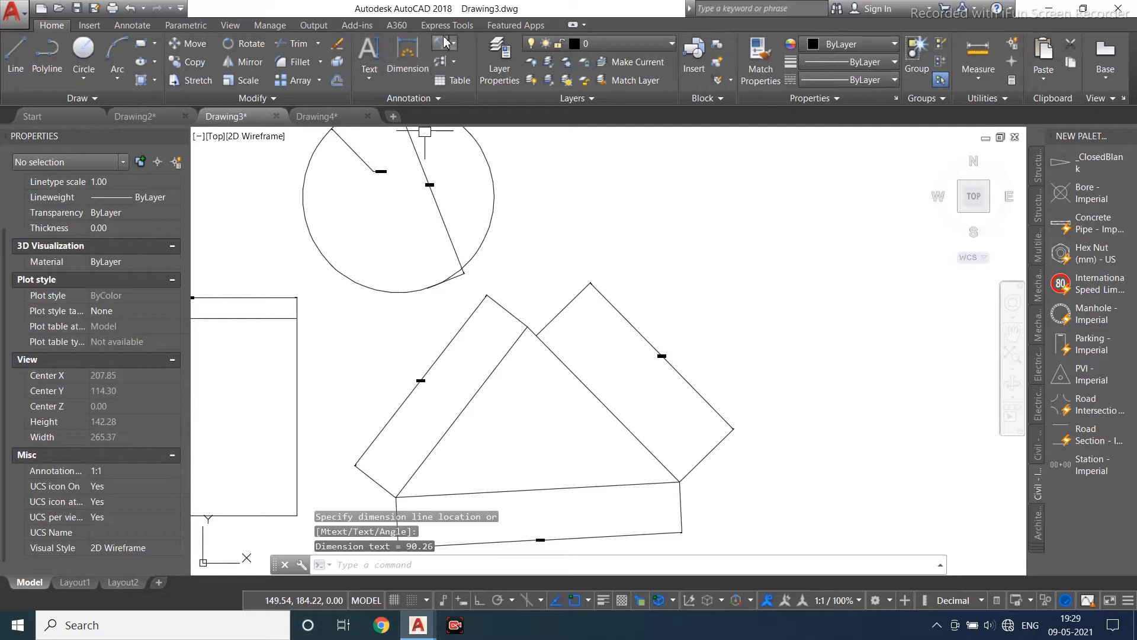
{"action": "left_click", "coordinate": [537, 335]}
{"action": "left_click", "coordinate": [679, 481]}
{"action": "left_click", "coordinate": [747, 345]}
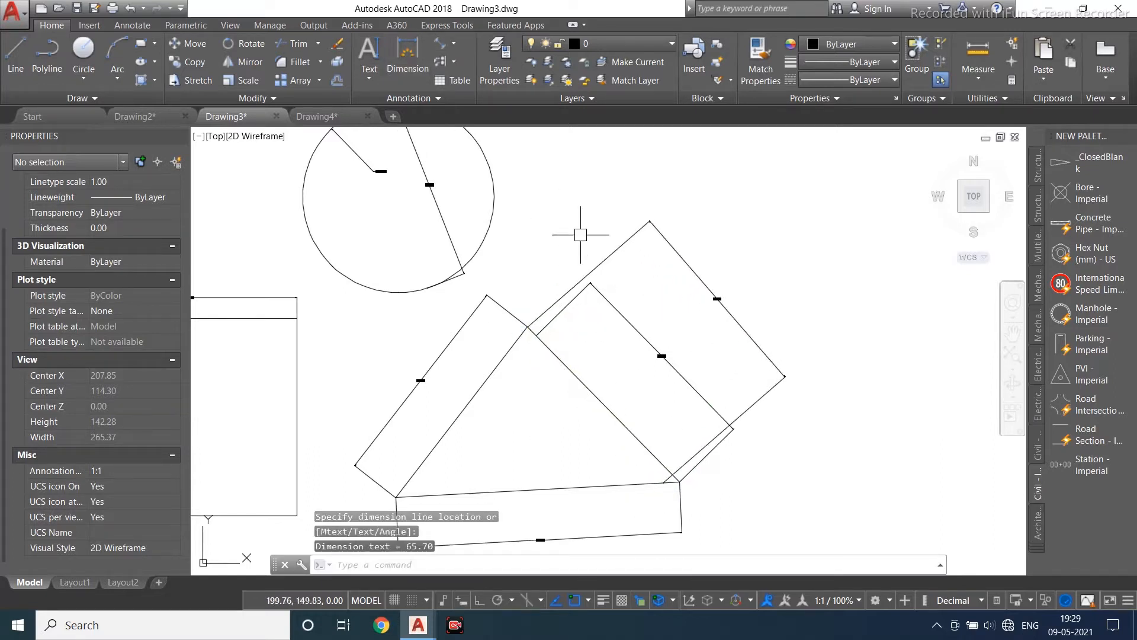
- Add an angular dimension between the triangle's left and bottom edges
{"action": "left_click", "coordinate": [454, 43]}
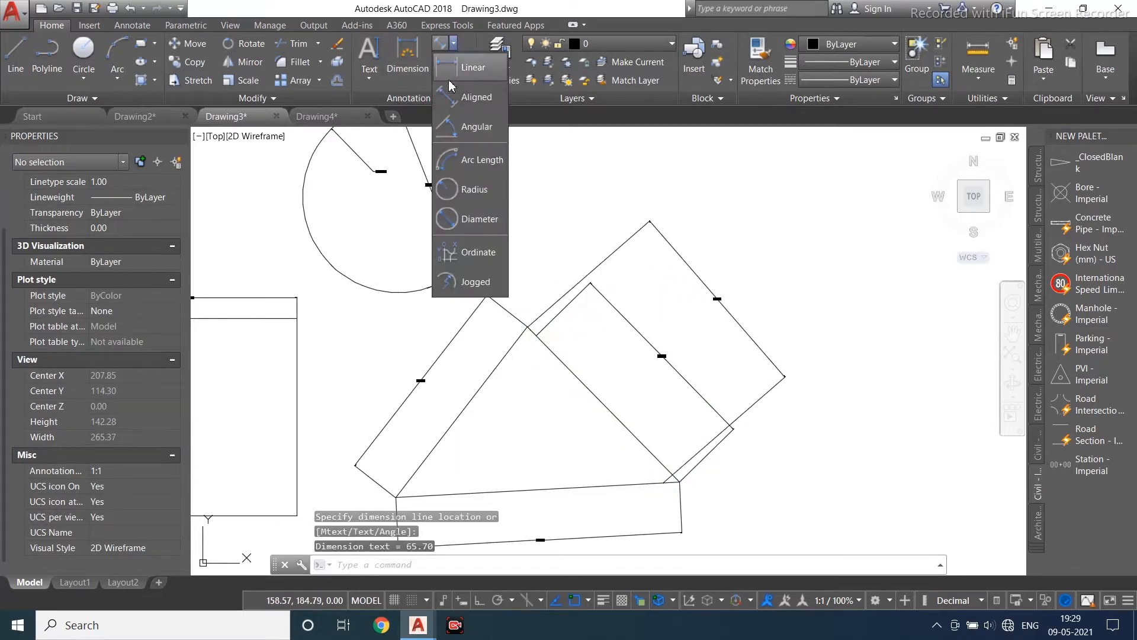
{"action": "left_click", "coordinate": [459, 137]}
{"action": "scroll", "coordinate": [472, 135], "scroll_direction": "down", "scroll_amount": 5}
{"action": "scroll", "coordinate": [481, 288], "scroll_direction": "up", "scroll_amount": 5}
{"action": "left_click", "coordinate": [427, 178]}
{"action": "left_click", "coordinate": [446, 243]}
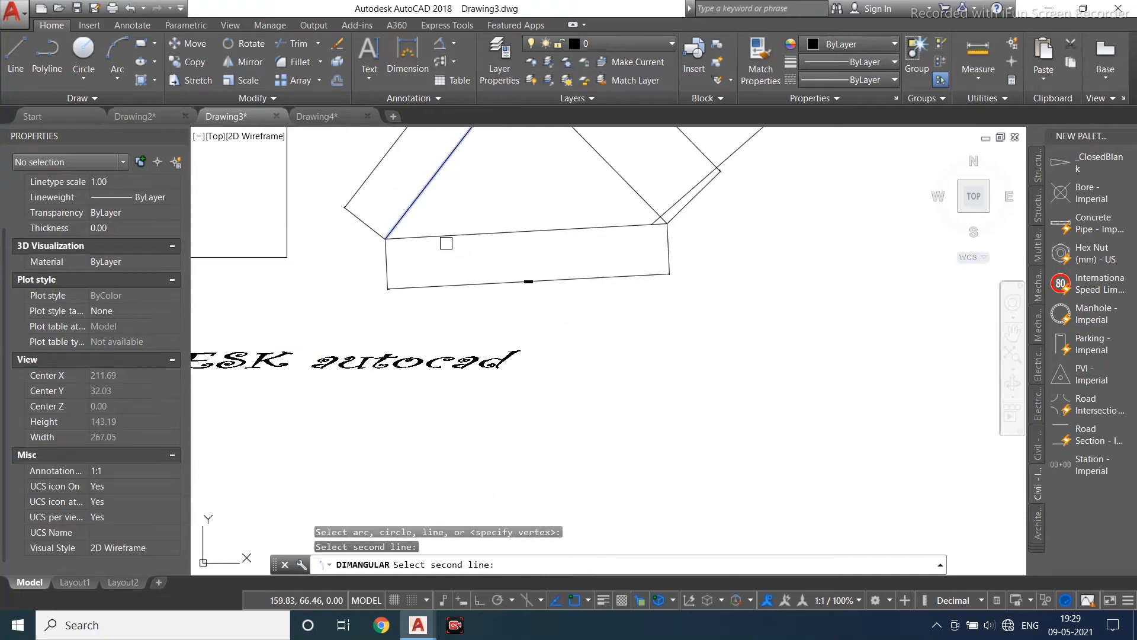
{"action": "left_click", "coordinate": [438, 235]}
{"action": "scroll", "coordinate": [468, 193], "scroll_direction": "up", "scroll_amount": 5}
{"action": "left_click", "coordinate": [388, 273]}
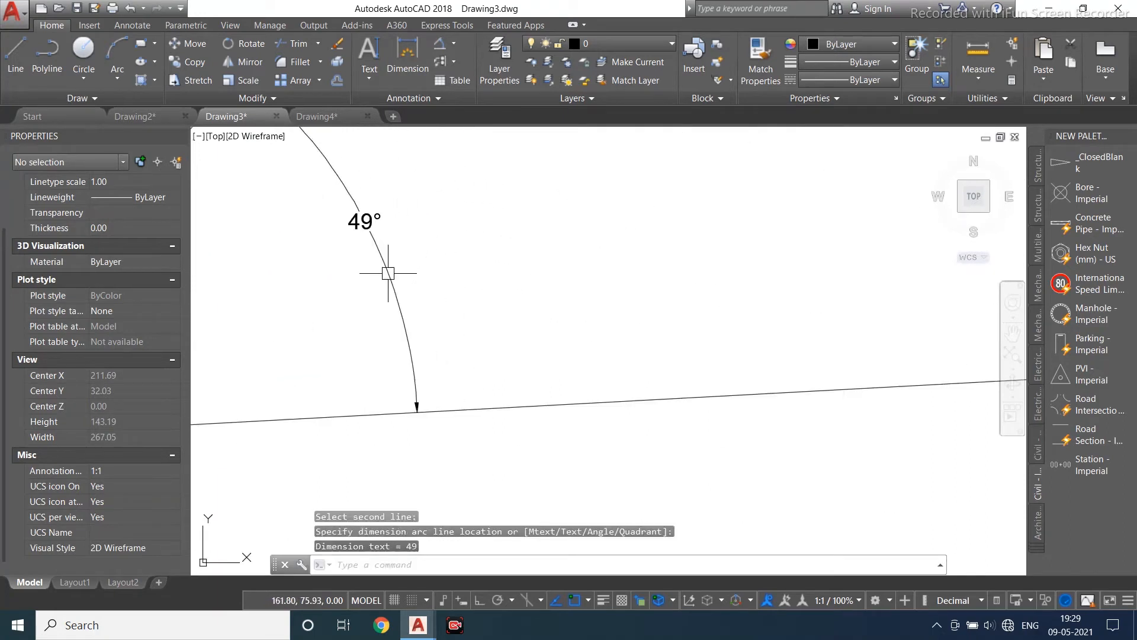
- Draw a three-point arc to the right of the existing shapes
{"action": "scroll", "coordinate": [388, 273], "scroll_direction": "down", "scroll_amount": 5}
{"action": "left_click", "coordinate": [454, 43]}
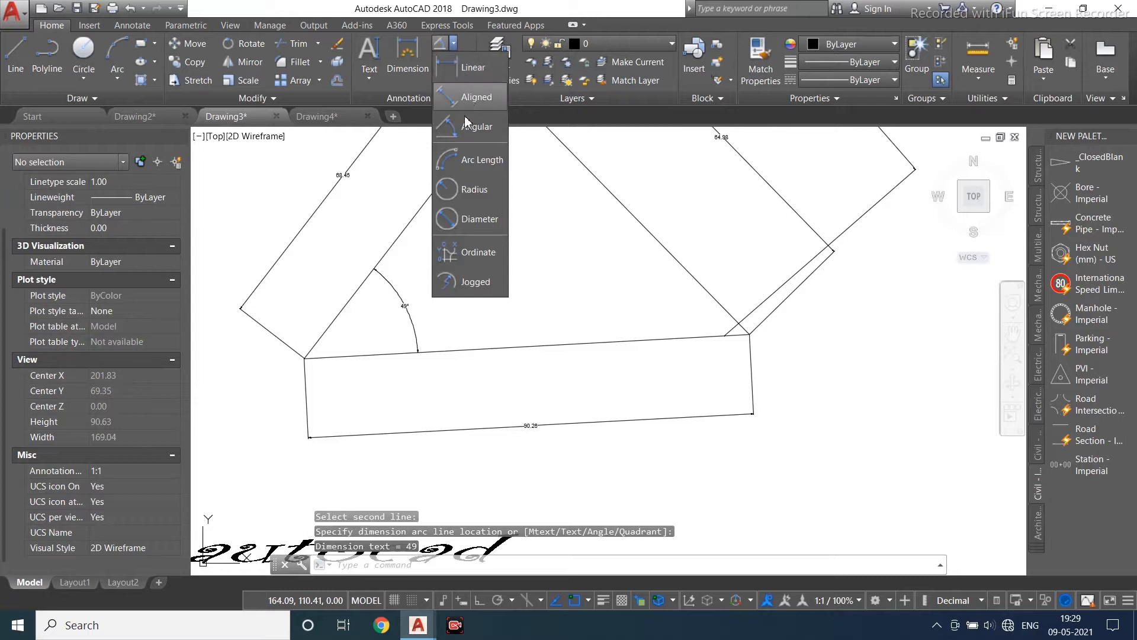
{"action": "scroll", "coordinate": [417, 304], "scroll_direction": "down", "scroll_amount": 2}
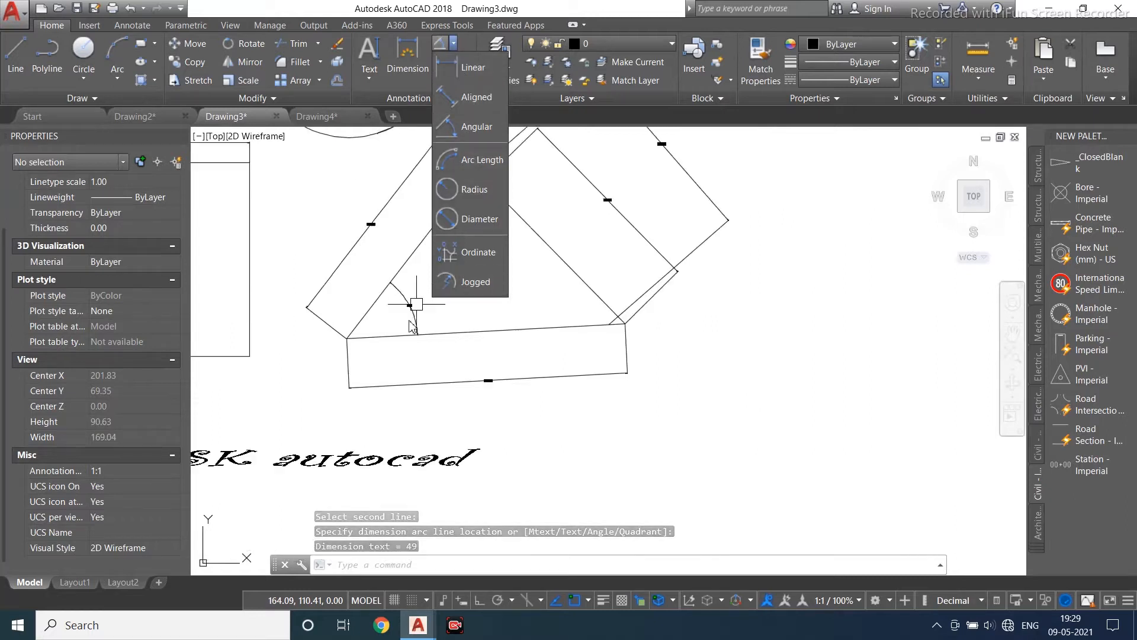
{"action": "scroll", "coordinate": [417, 303], "scroll_direction": "down", "scroll_amount": 3}
{"action": "left_click", "coordinate": [117, 76]}
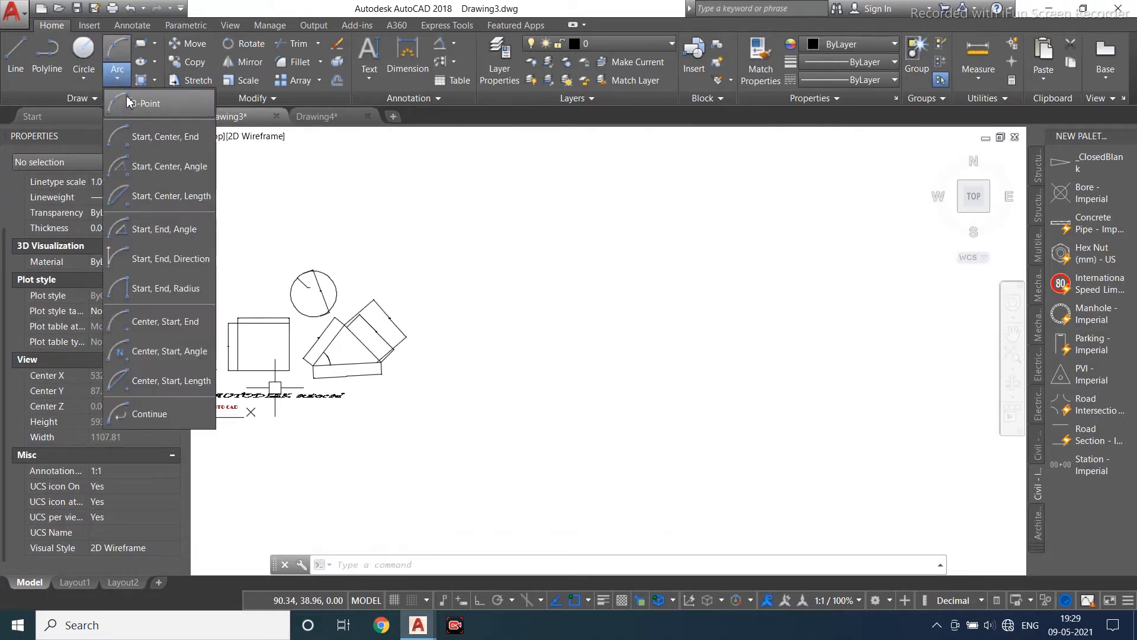
{"action": "left_click", "coordinate": [129, 103]}
{"action": "scroll", "coordinate": [400, 333], "scroll_direction": "down", "scroll_amount": 4}
{"action": "left_click", "coordinate": [483, 311]}
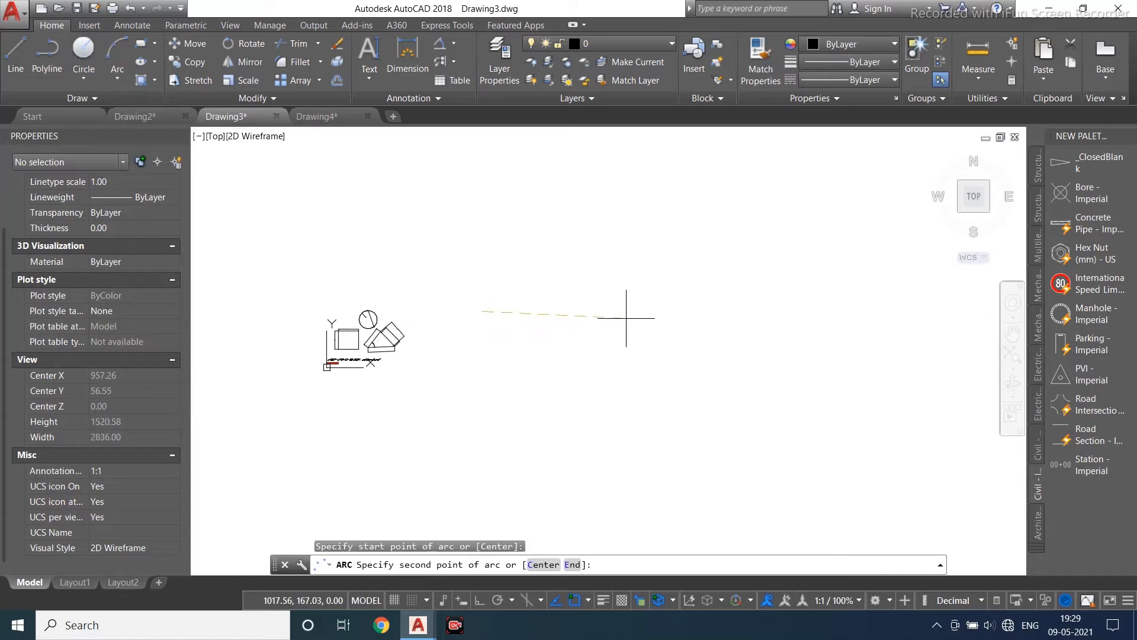
{"action": "left_click", "coordinate": [626, 318]}
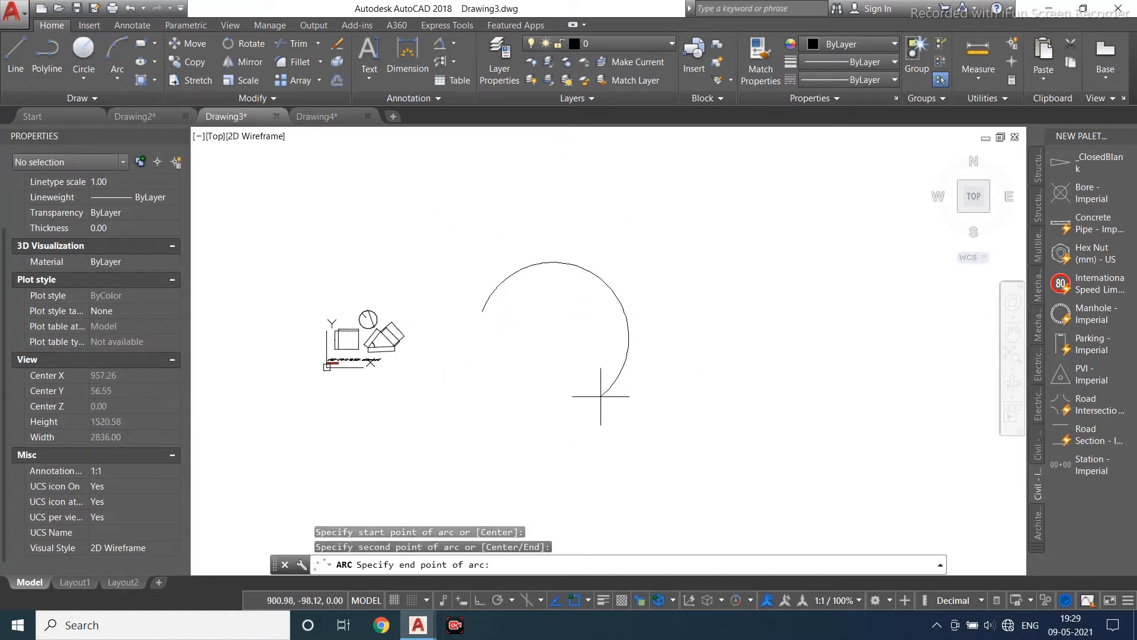
{"action": "left_click", "coordinate": [629, 357]}
- Add an arc length dimension to the arc
{"action": "scroll", "coordinate": [652, 308], "scroll_direction": "up", "scroll_amount": 4}
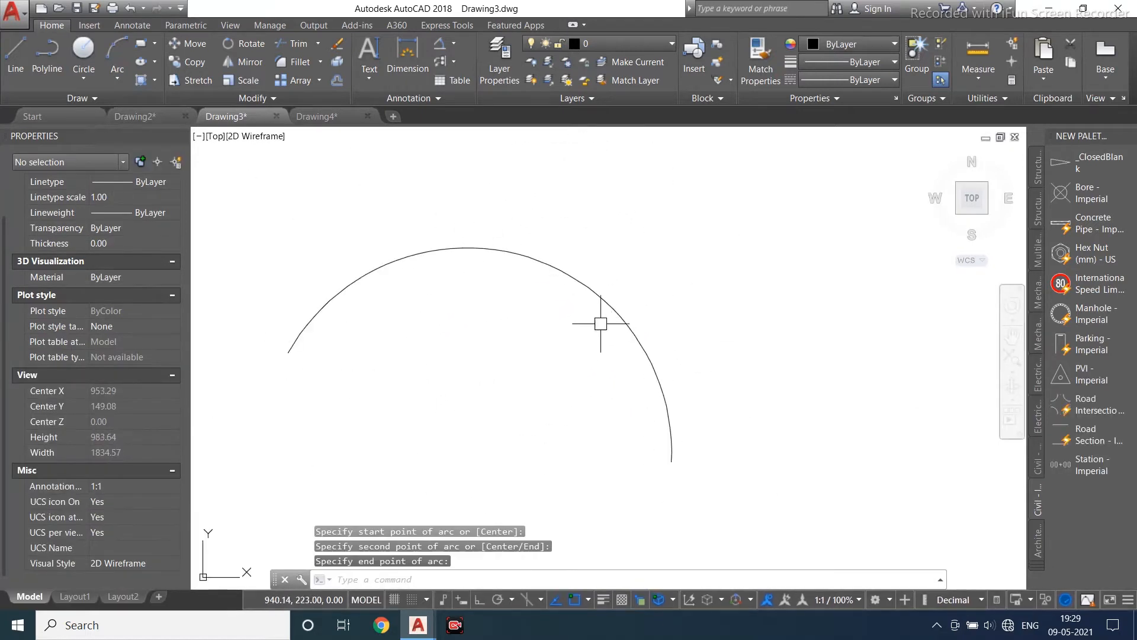
{"action": "scroll", "coordinate": [601, 324], "scroll_direction": "up", "scroll_amount": 2}
{"action": "left_click", "coordinate": [454, 44]}
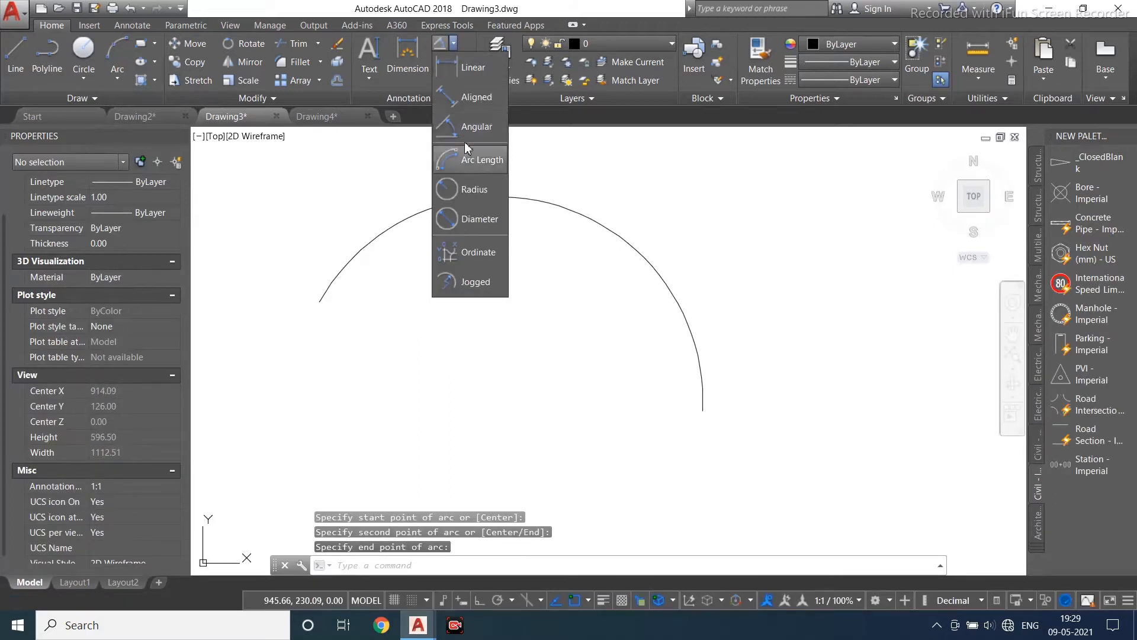
{"action": "left_click", "coordinate": [457, 165]}
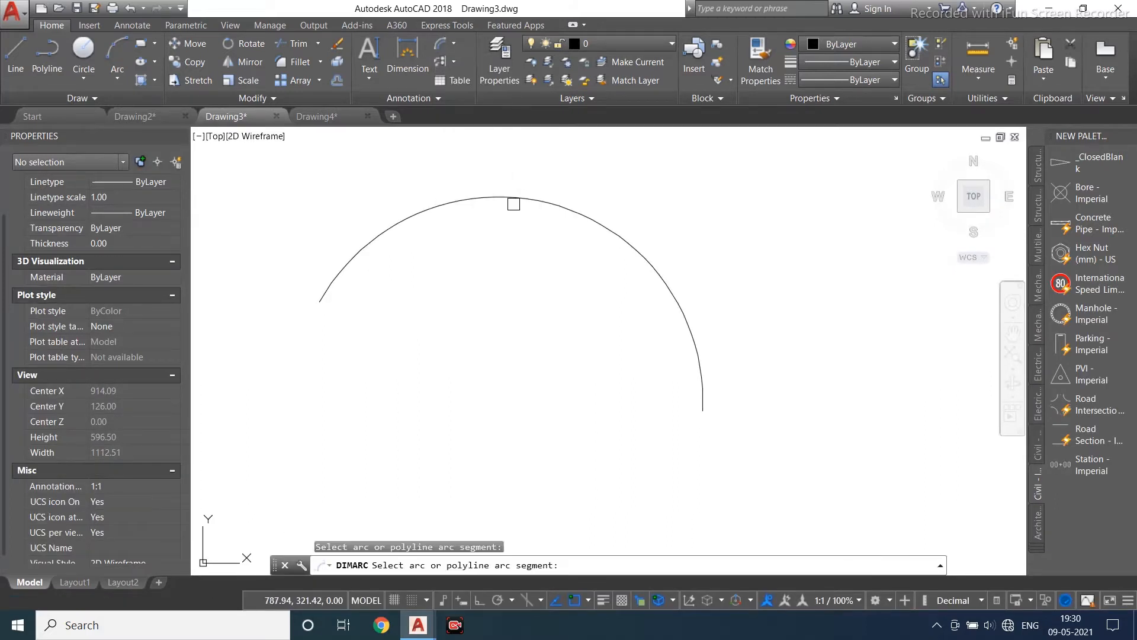
{"action": "left_click", "coordinate": [513, 204]}
{"action": "left_click", "coordinate": [546, 188]}
{"action": "scroll", "coordinate": [546, 188], "scroll_direction": "up", "scroll_amount": 2}
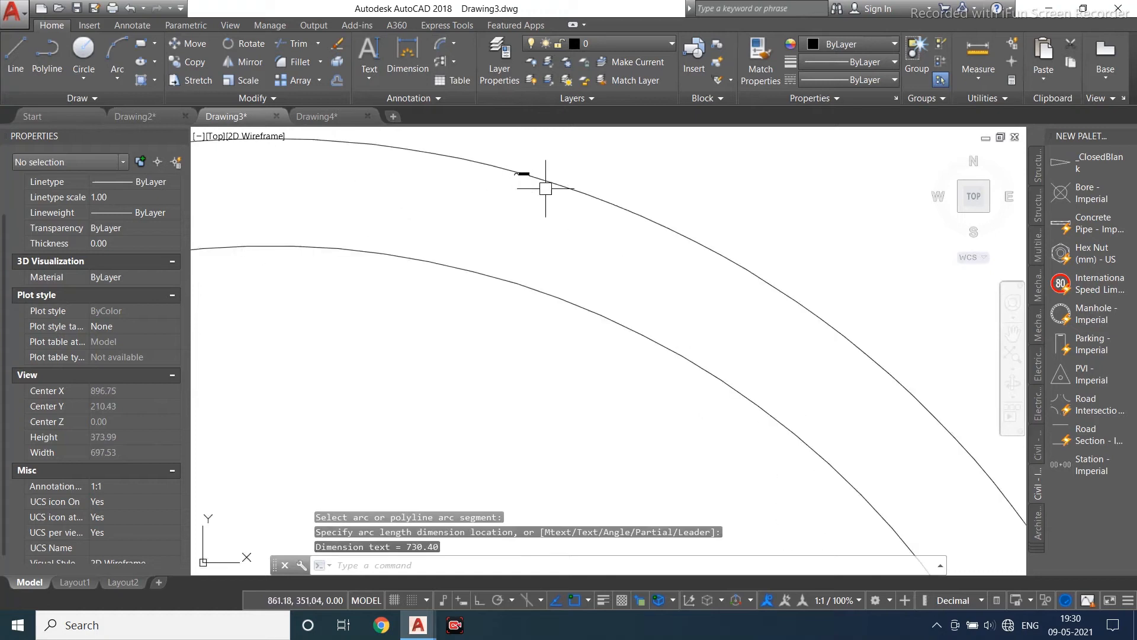
{"action": "scroll", "coordinate": [551, 177], "scroll_direction": "up", "scroll_amount": 2}
{"action": "scroll", "coordinate": [564, 195], "scroll_direction": "down", "scroll_amount": 4}
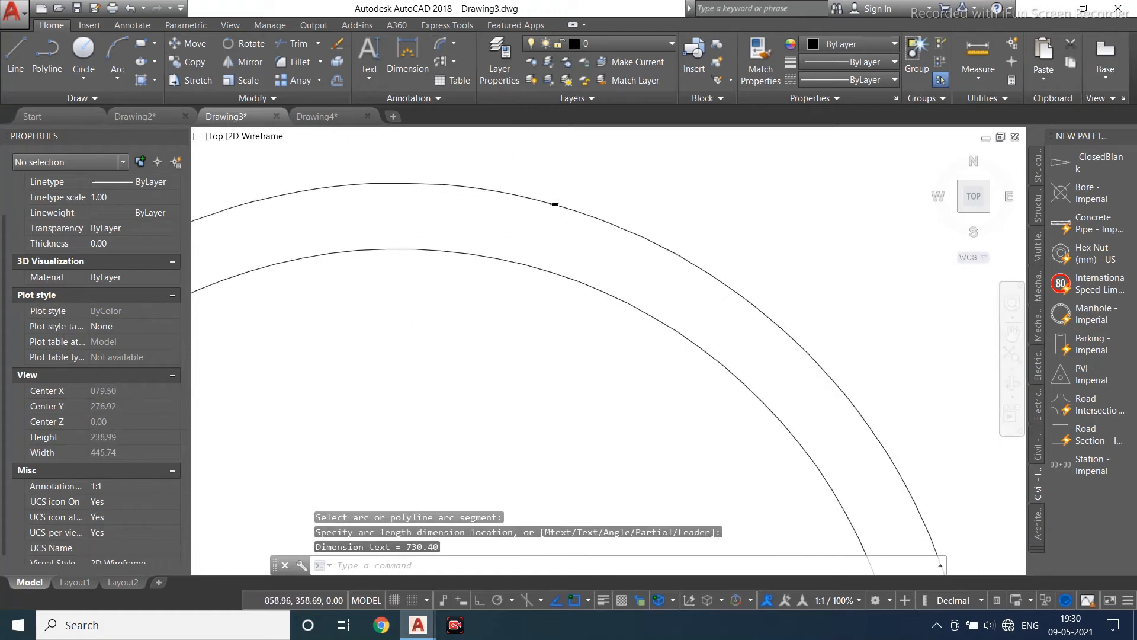
{"action": "scroll", "coordinate": [555, 204], "scroll_direction": "down", "scroll_amount": 10}
- Open the Standard dimension style for modification and set its arrow size to 1
{"action": "type", "text": "d"}
{"action": "key", "text": "Return"}
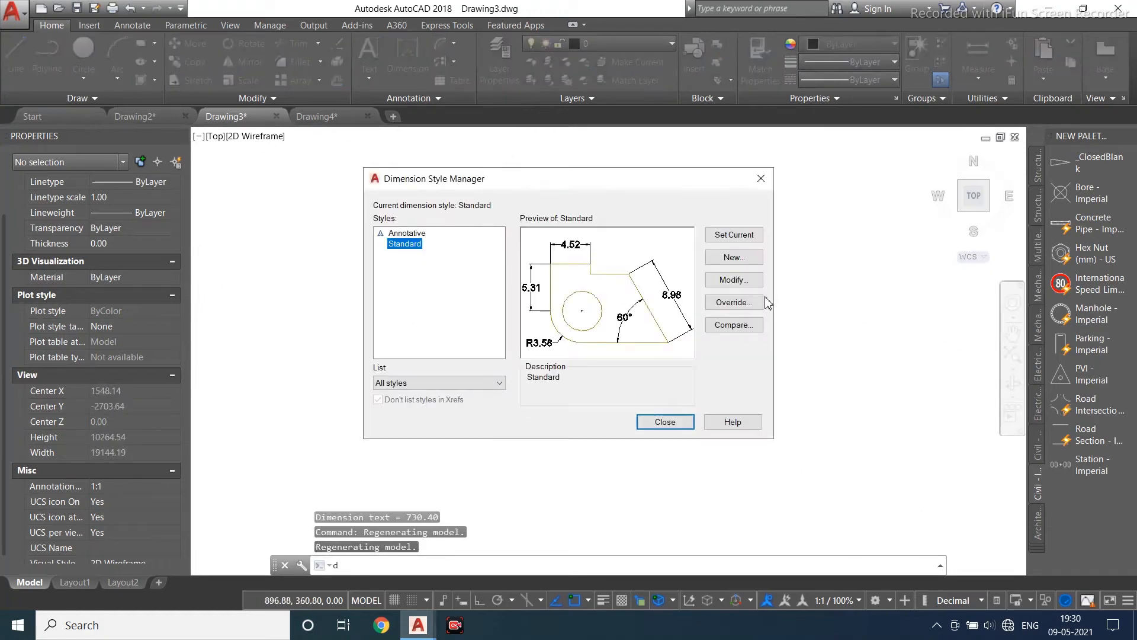
{"action": "left_click", "coordinate": [750, 282]}
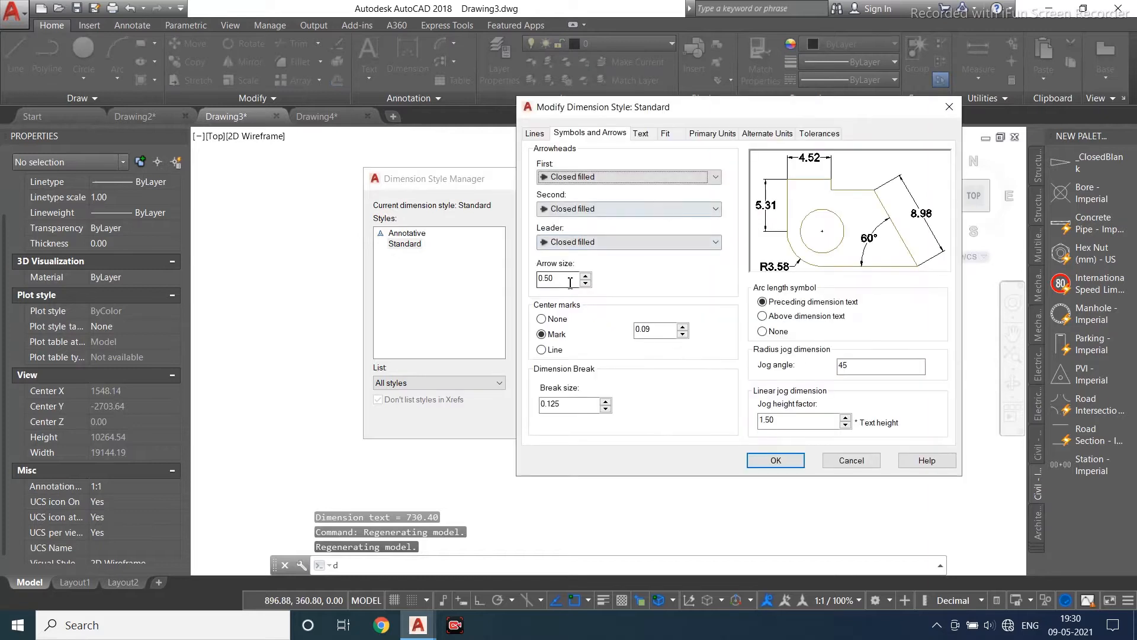
{"action": "double_click", "coordinate": [571, 283]}
{"action": "type", "text": "1"}
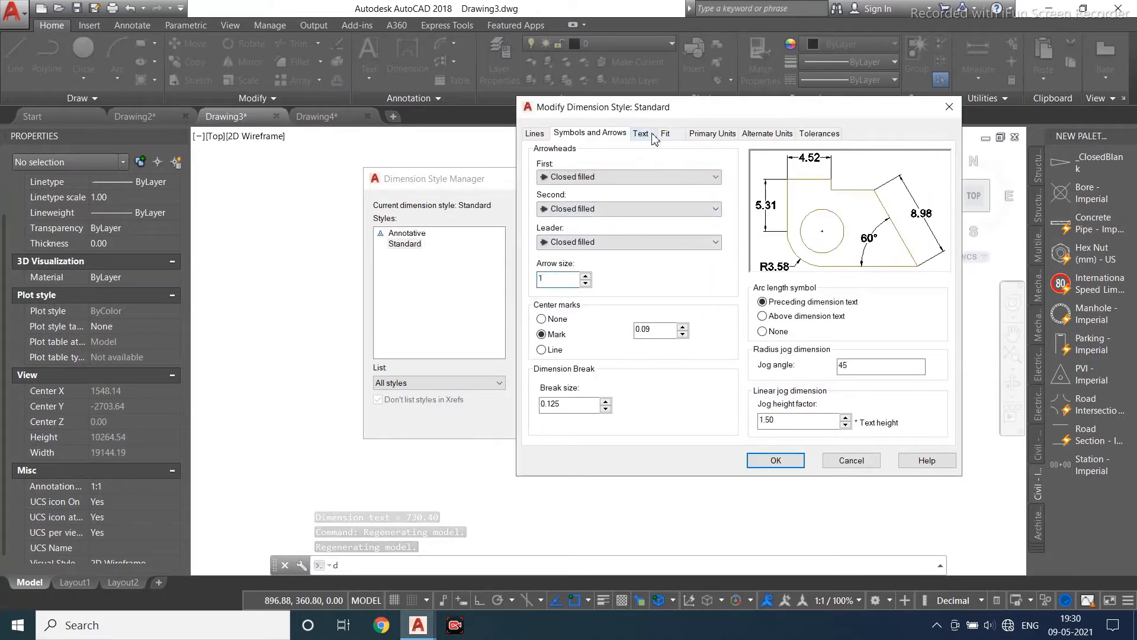
- Adjust the dimension text height in the Standard style and apply the changes, closing the style manager
{"action": "left_click", "coordinate": [641, 134]}
{"action": "double_click", "coordinate": [693, 237]}
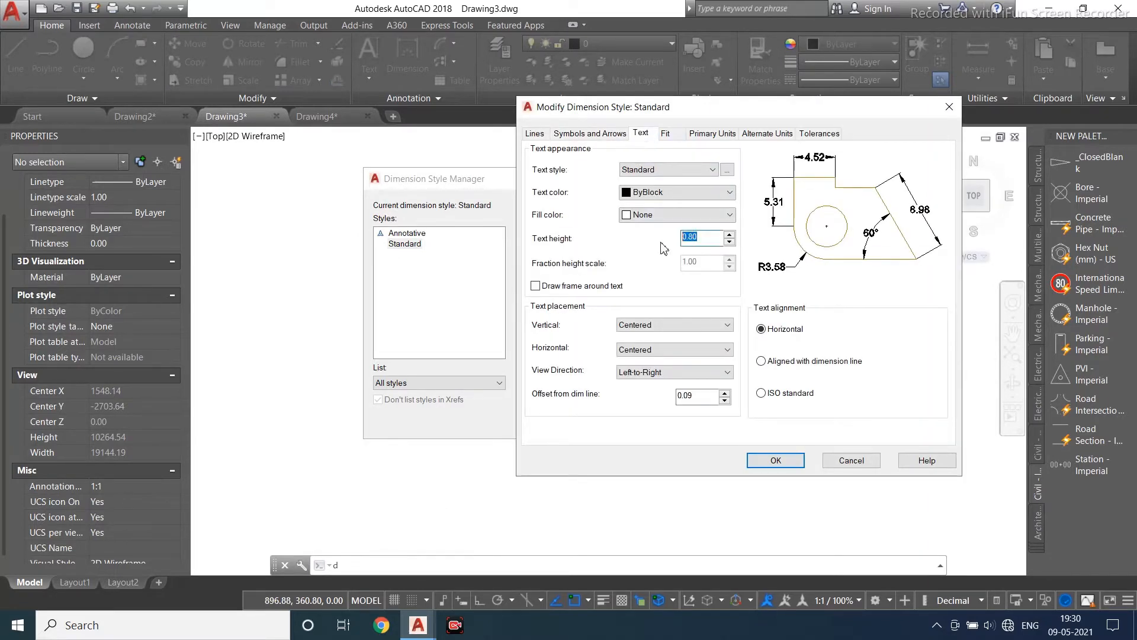
{"action": "left_click", "coordinate": [769, 462]}
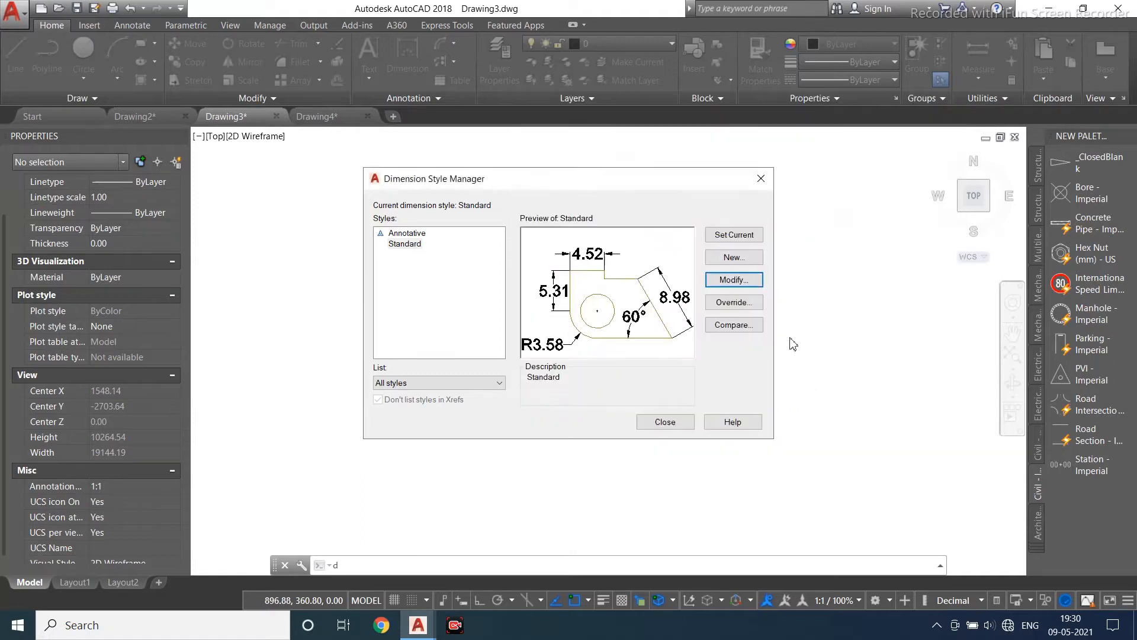
{"action": "left_click", "coordinate": [738, 236]}
{"action": "left_click", "coordinate": [664, 422]}
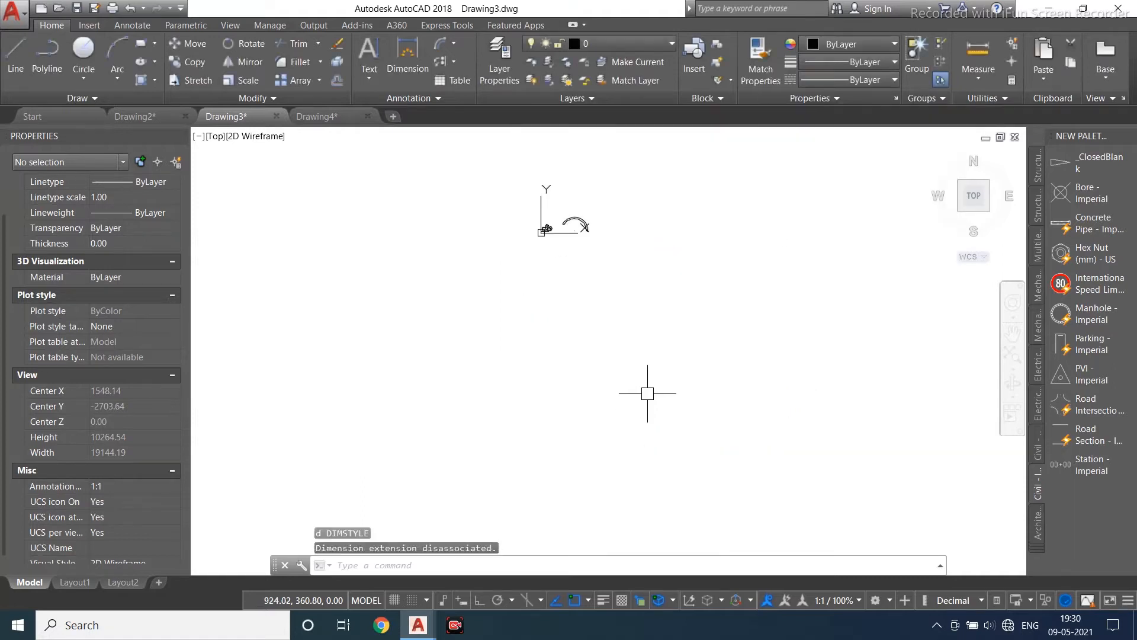
- Delete the arc together with its arc length dimension
{"action": "scroll", "coordinate": [578, 196], "scroll_direction": "up", "scroll_amount": 5}
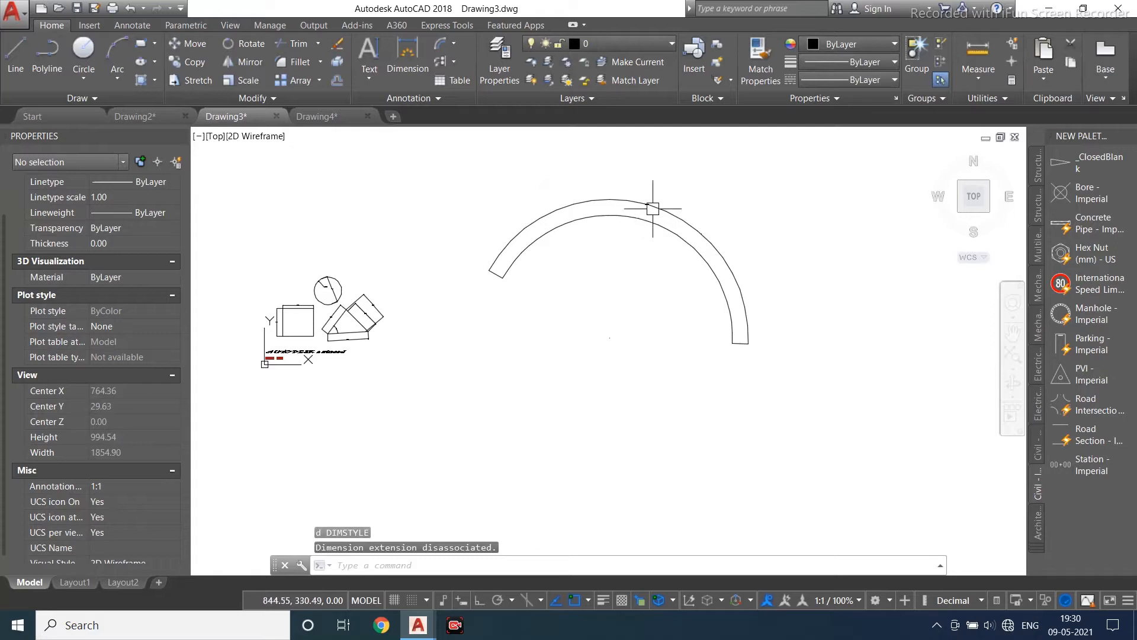
{"action": "left_click", "coordinate": [691, 181]}
{"action": "left_click", "coordinate": [643, 250]}
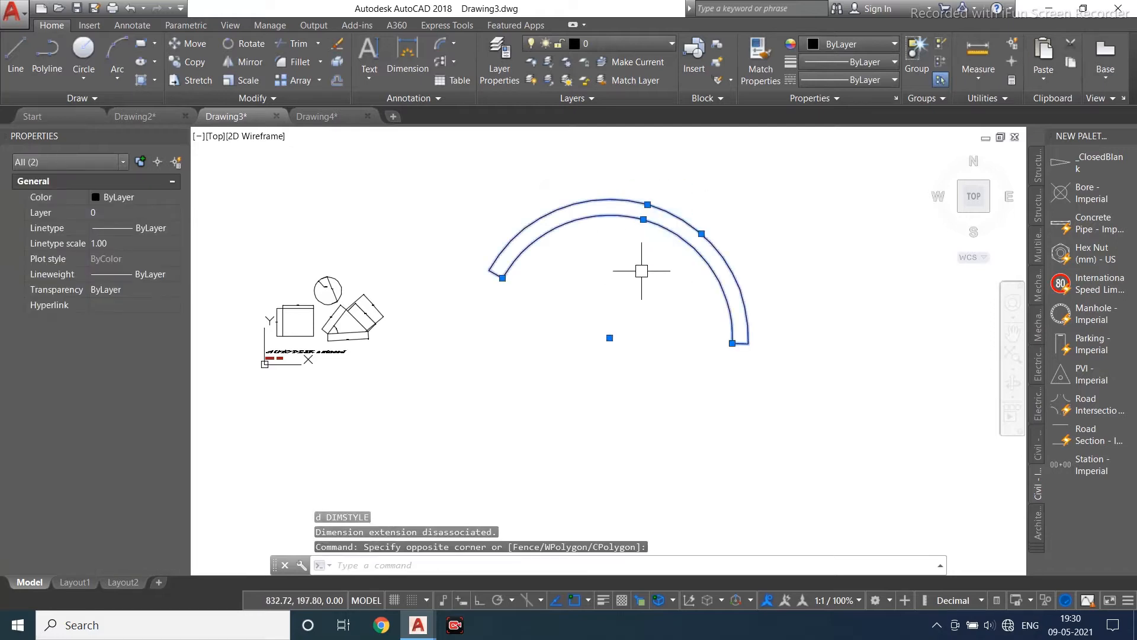
{"action": "key", "text": "Delete"}
- Draw an arc by start, center and end points to the right of the triangle
{"action": "left_click", "coordinate": [118, 73]}
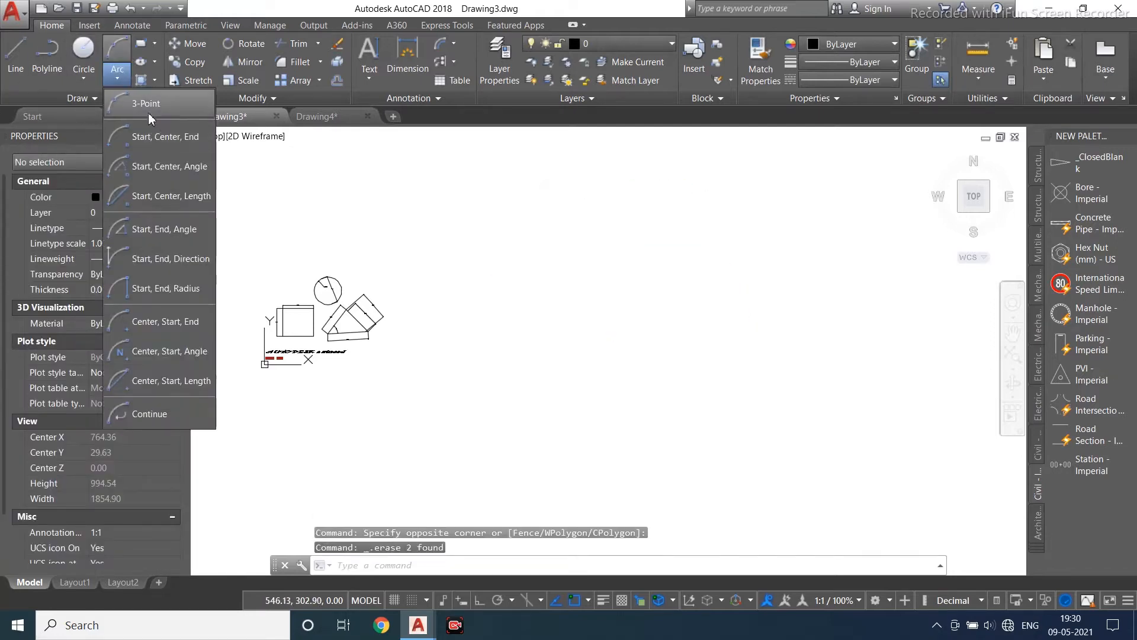
{"action": "left_click", "coordinate": [154, 137]}
{"action": "scroll", "coordinate": [326, 333], "scroll_direction": "up", "scroll_amount": 4}
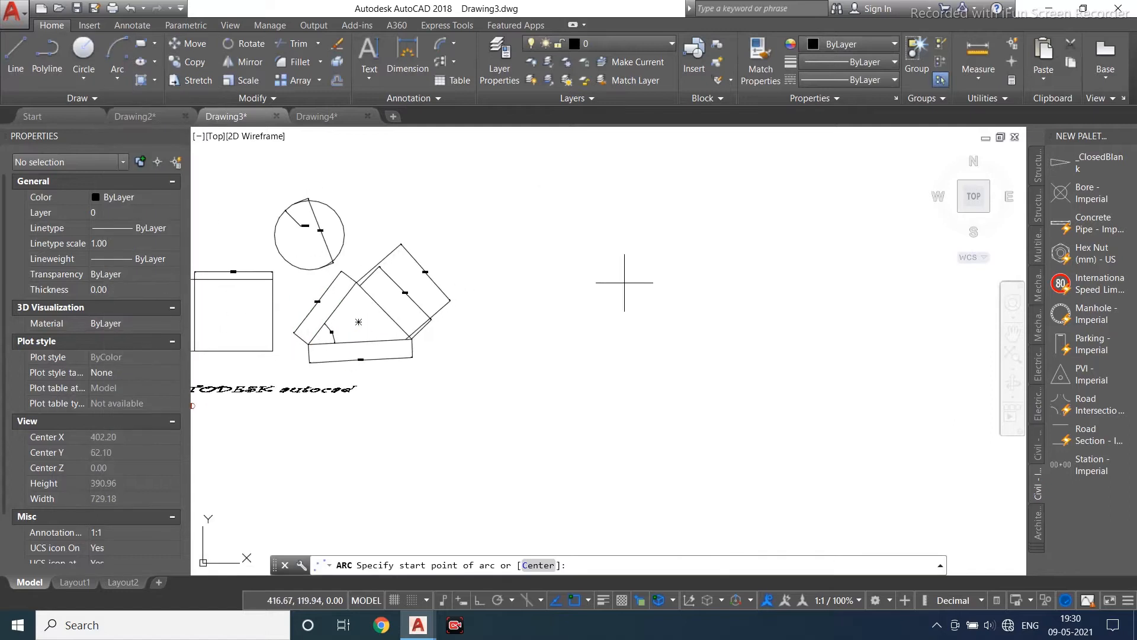
{"action": "left_click", "coordinate": [557, 276]}
{"action": "scroll", "coordinate": [510, 270], "scroll_direction": "up", "scroll_amount": 4}
{"action": "left_click", "coordinate": [461, 299]}
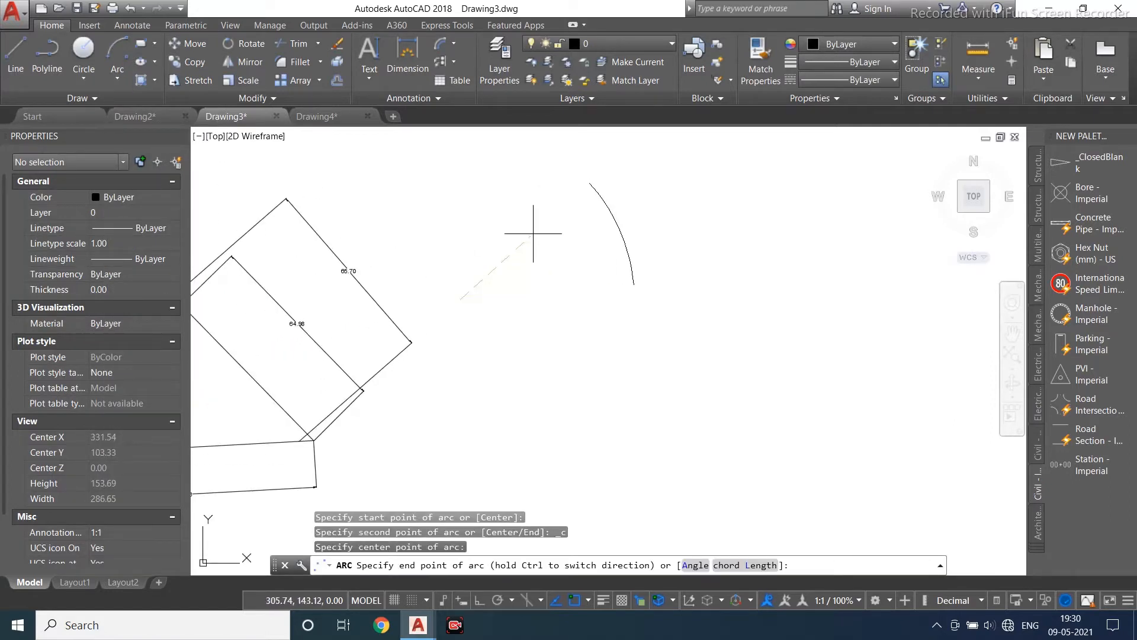
{"action": "left_click", "coordinate": [370, 228]}
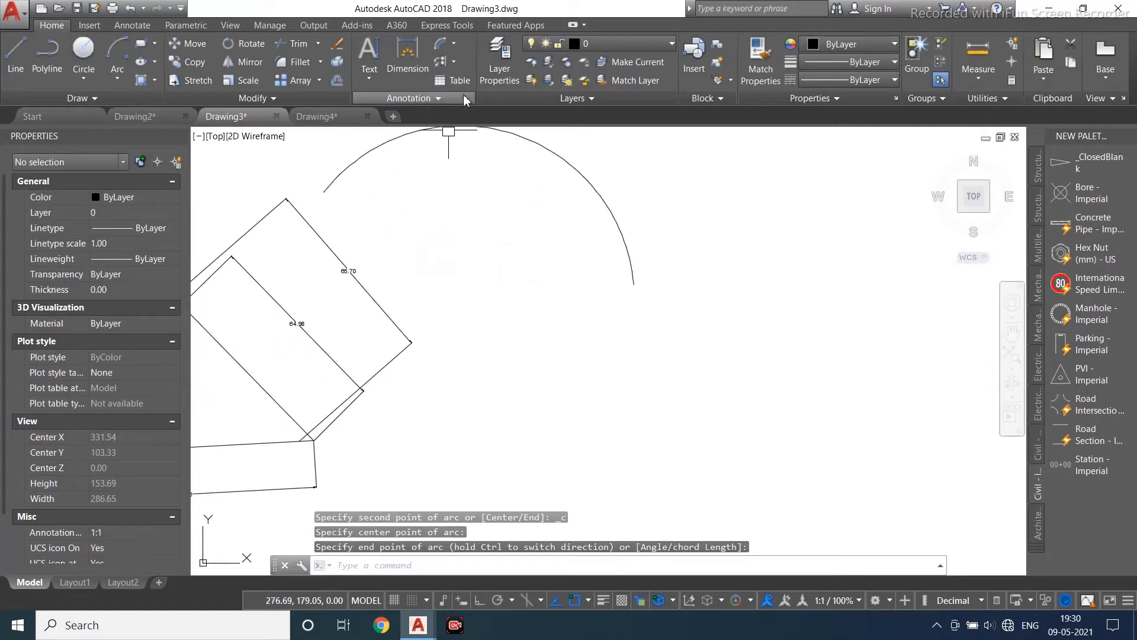
- Add an arc length dimension above the new arc
{"action": "left_click", "coordinate": [440, 44]}
{"action": "middle_click_drag", "start_coordinate": [524, 209], "coordinate": [498, 261]}
{"action": "left_click", "coordinate": [547, 219]}
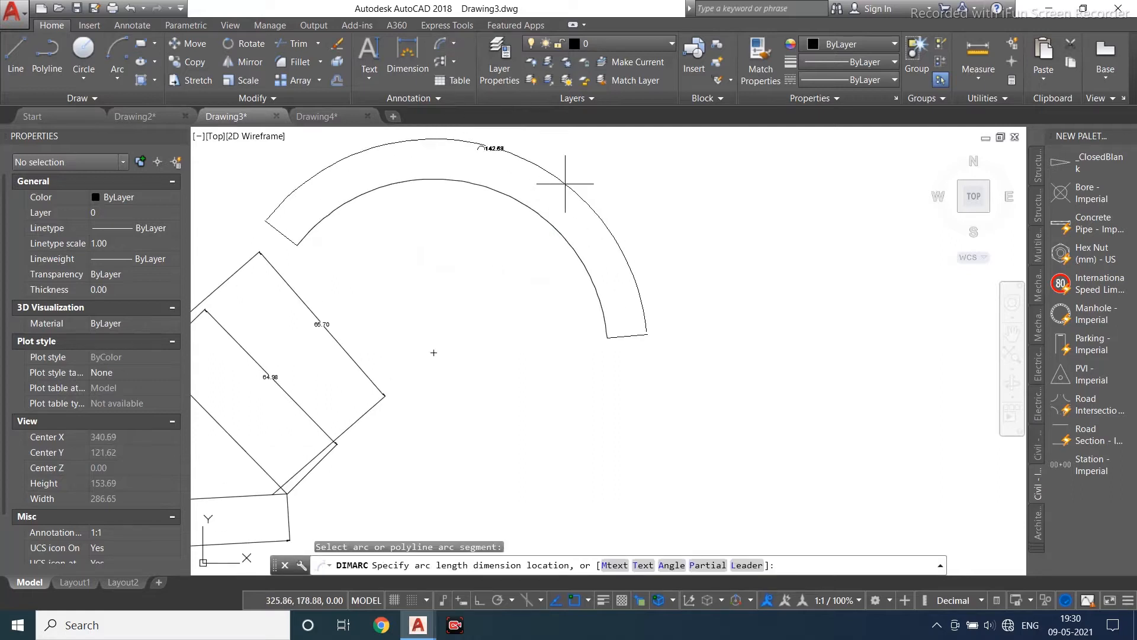
{"action": "left_click", "coordinate": [568, 183]}
{"action": "scroll", "coordinate": [566, 181], "scroll_direction": "up", "scroll_amount": 2}
{"action": "middle_click_drag", "start_coordinate": [503, 153], "coordinate": [528, 253]}
{"action": "scroll", "coordinate": [668, 213], "scroll_direction": "down", "scroll_amount": 3}
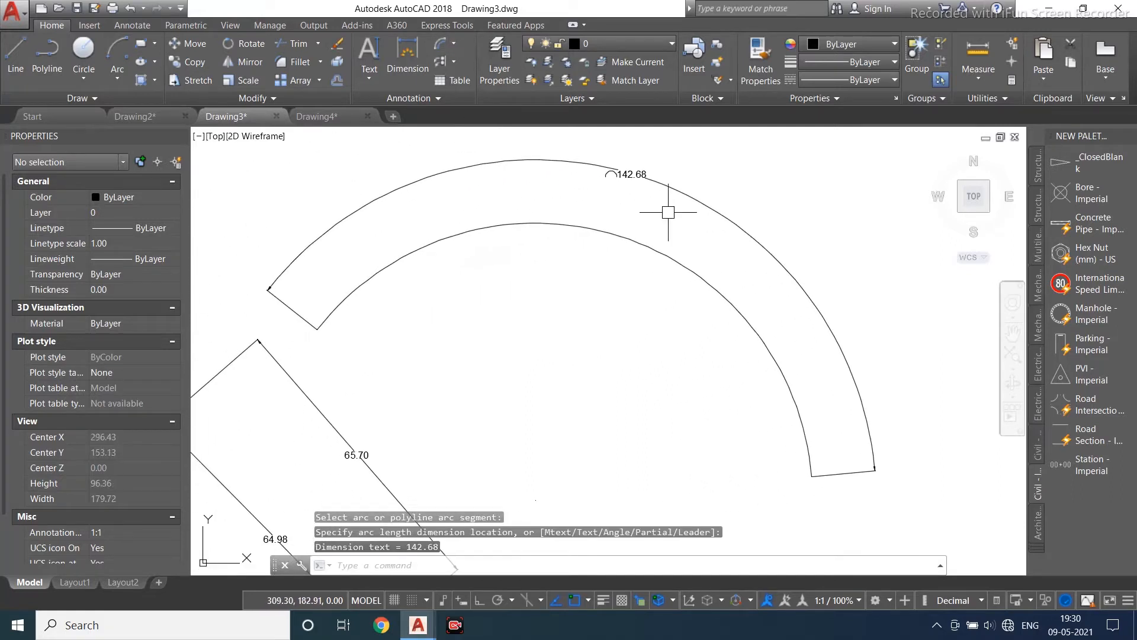
- Delete the two existing dimensions inside the circle
{"action": "left_click", "coordinate": [453, 44]}
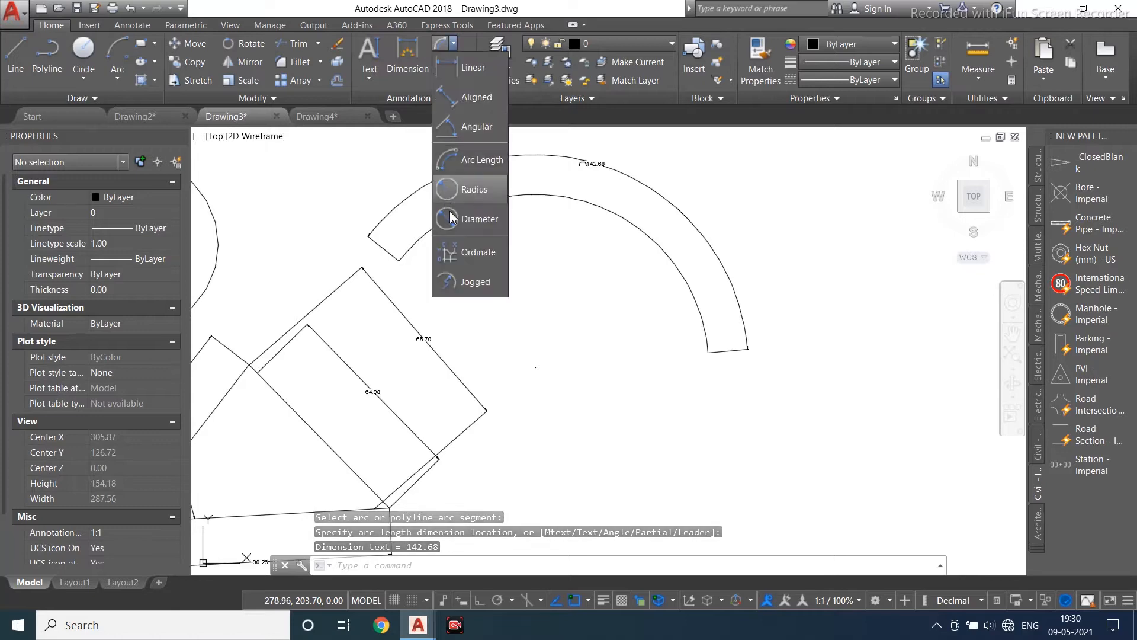
{"action": "scroll", "coordinate": [534, 266], "scroll_direction": "down", "scroll_amount": 4}
{"action": "key", "text": "Escape"}
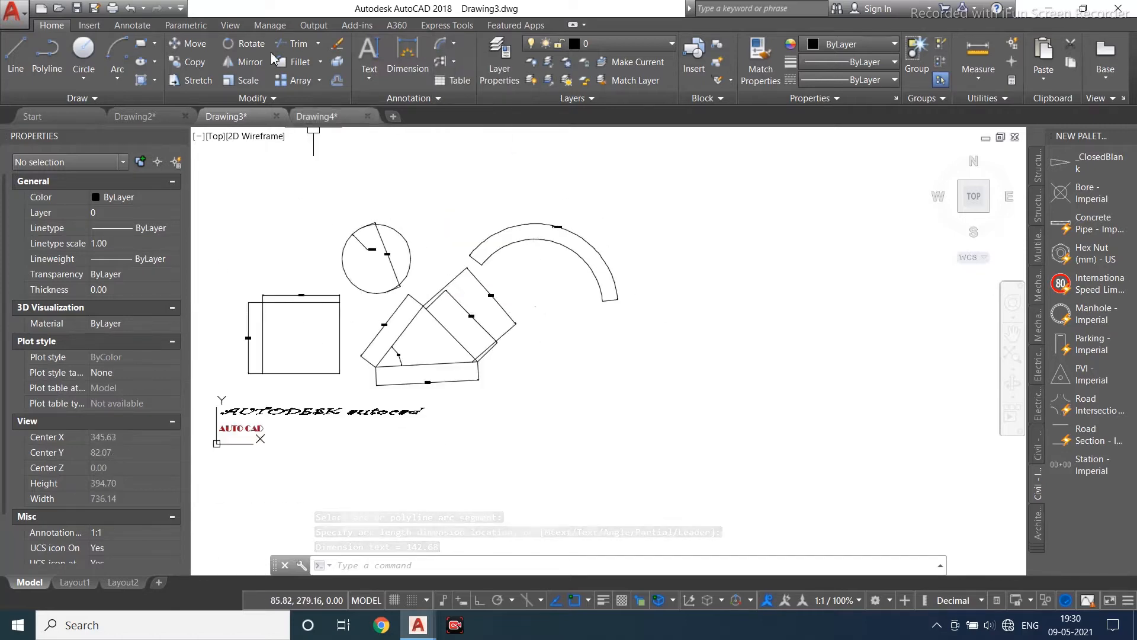
{"action": "scroll", "coordinate": [348, 259], "scroll_direction": "up", "scroll_amount": 3}
{"action": "left_click", "coordinate": [477, 179]}
{"action": "key", "text": "Escape"}
{"action": "scroll", "coordinate": [442, 225], "scroll_direction": "up", "scroll_amount": 2}
{"action": "left_click", "coordinate": [446, 219]}
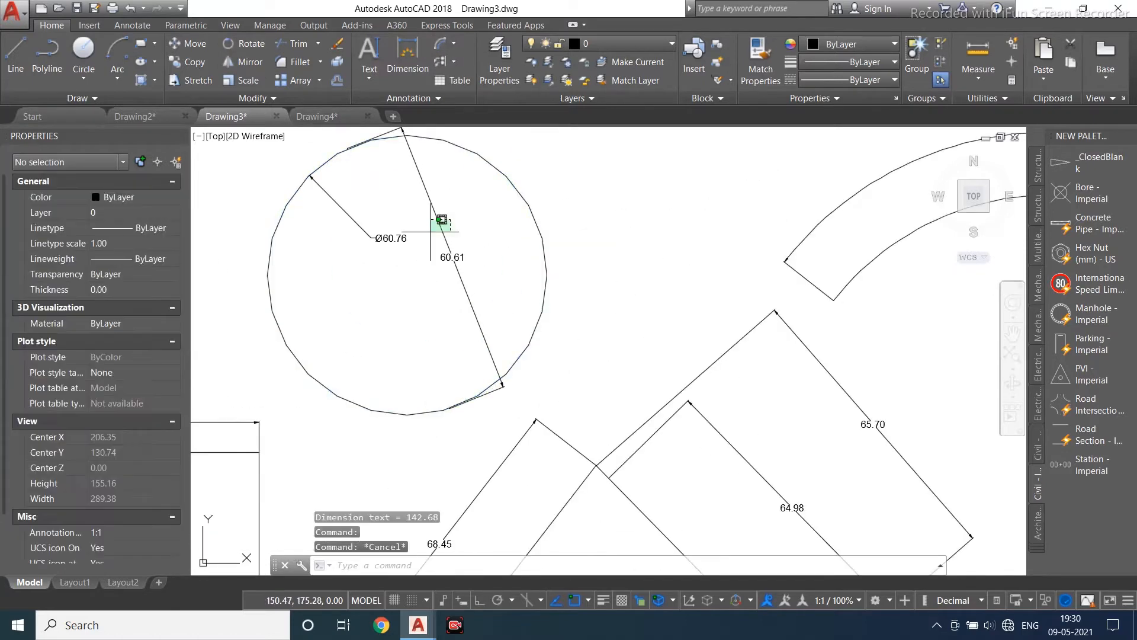
{"action": "left_click", "coordinate": [373, 280]}
{"action": "key", "text": "Delete"}
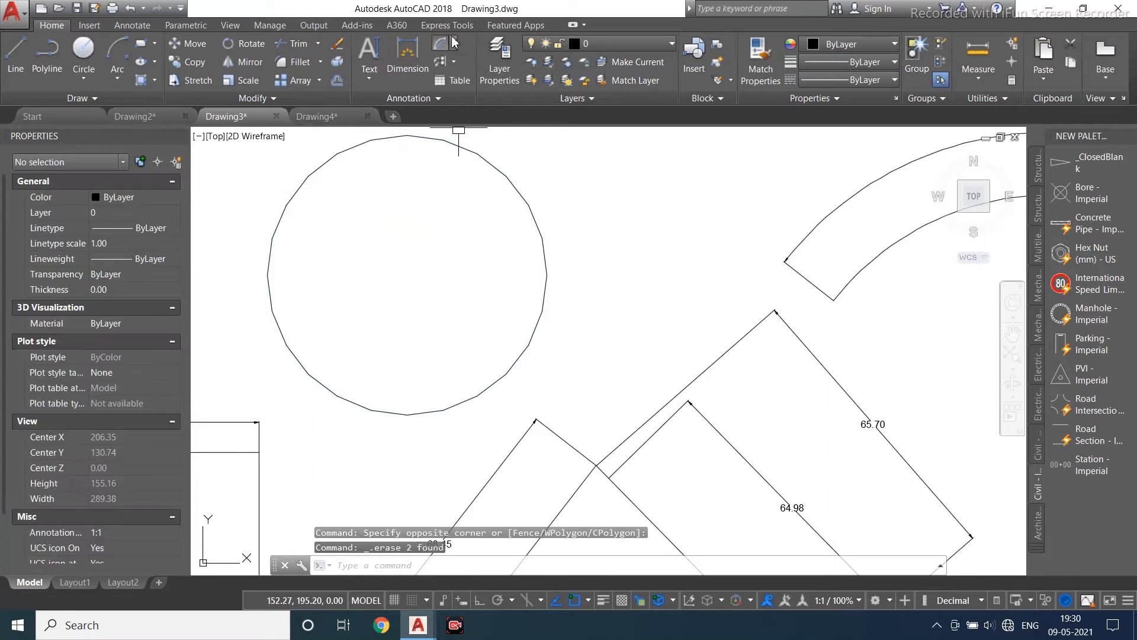
- Add a radius dimension to the circle
{"action": "left_click", "coordinate": [454, 42]}
{"action": "left_click", "coordinate": [483, 188]}
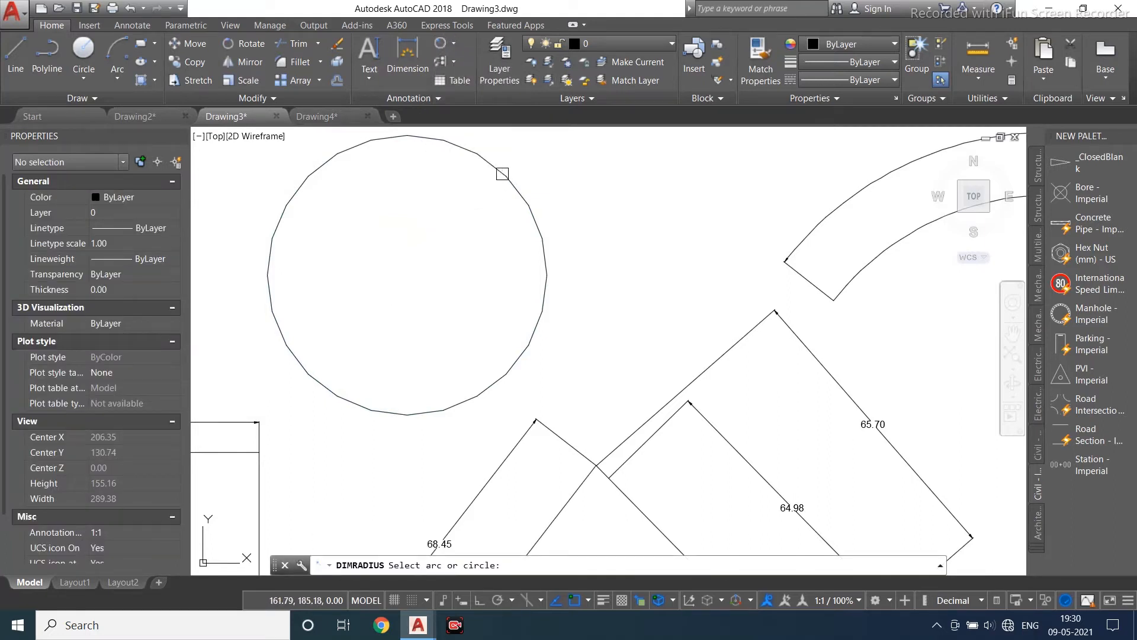
{"action": "left_click", "coordinate": [502, 173]}
{"action": "left_click", "coordinate": [379, 227]}
- Add a diameter dimension to the circle
{"action": "scroll", "coordinate": [382, 195], "scroll_direction": "up", "scroll_amount": 2}
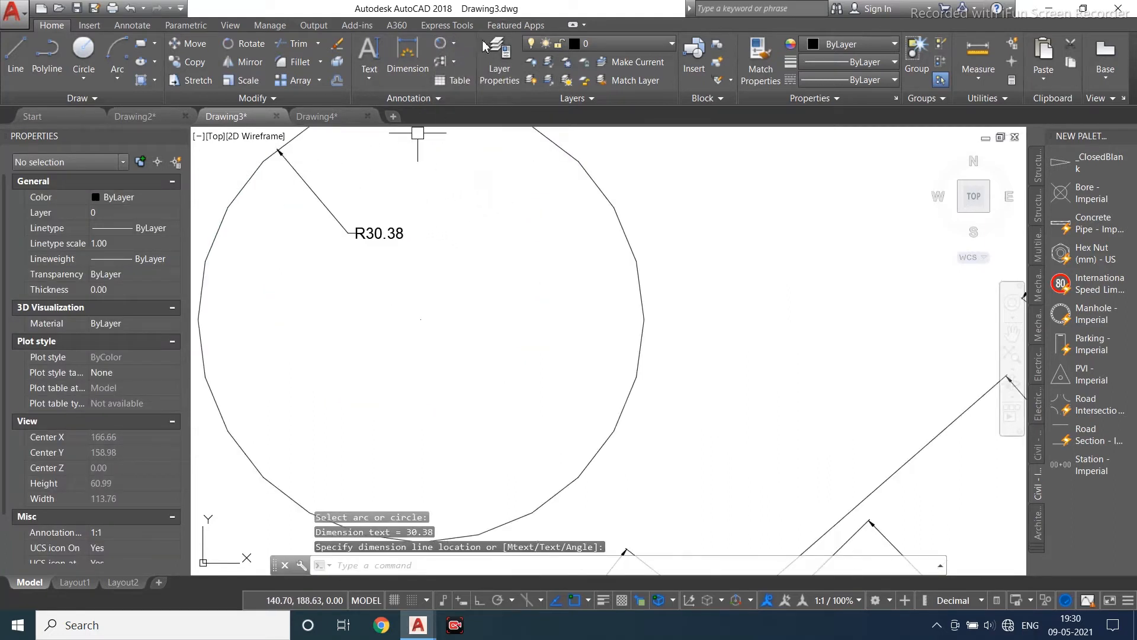
{"action": "left_click", "coordinate": [454, 48]}
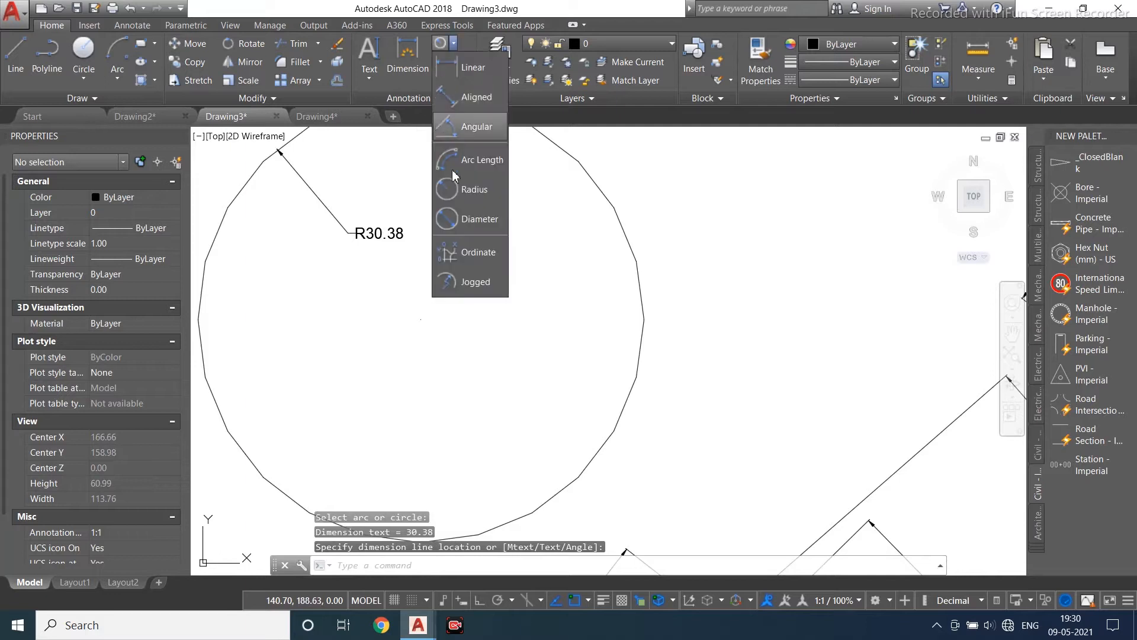
{"action": "left_click", "coordinate": [471, 229]}
{"action": "left_click", "coordinate": [596, 192]}
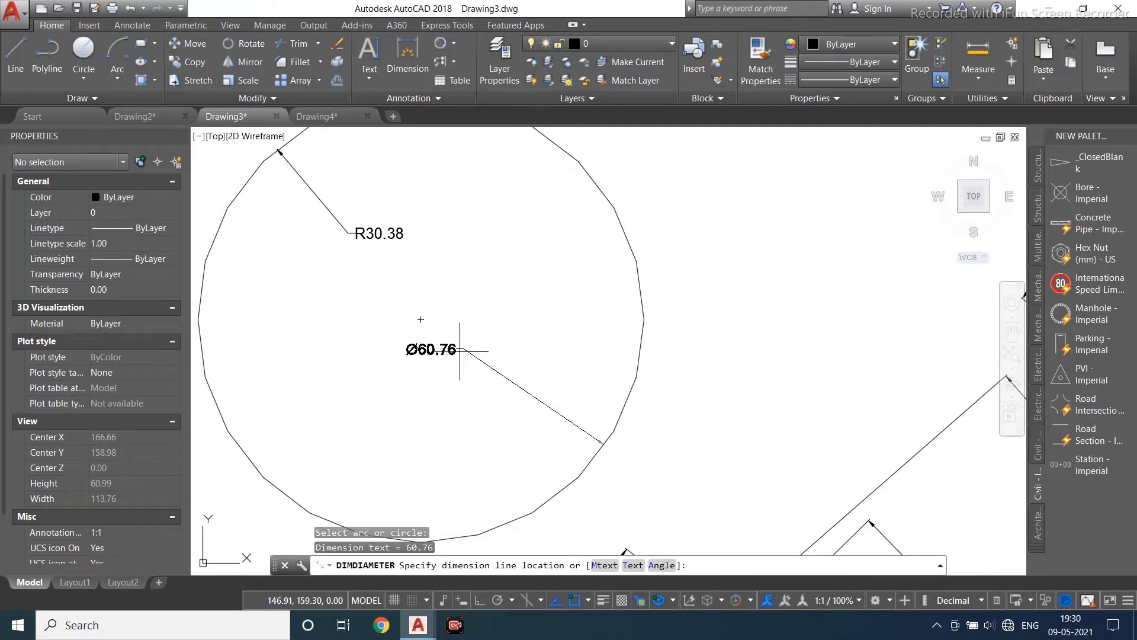
{"action": "left_click", "coordinate": [395, 379]}
{"action": "scroll", "coordinate": [349, 360], "scroll_direction": "down", "scroll_amount": 4}
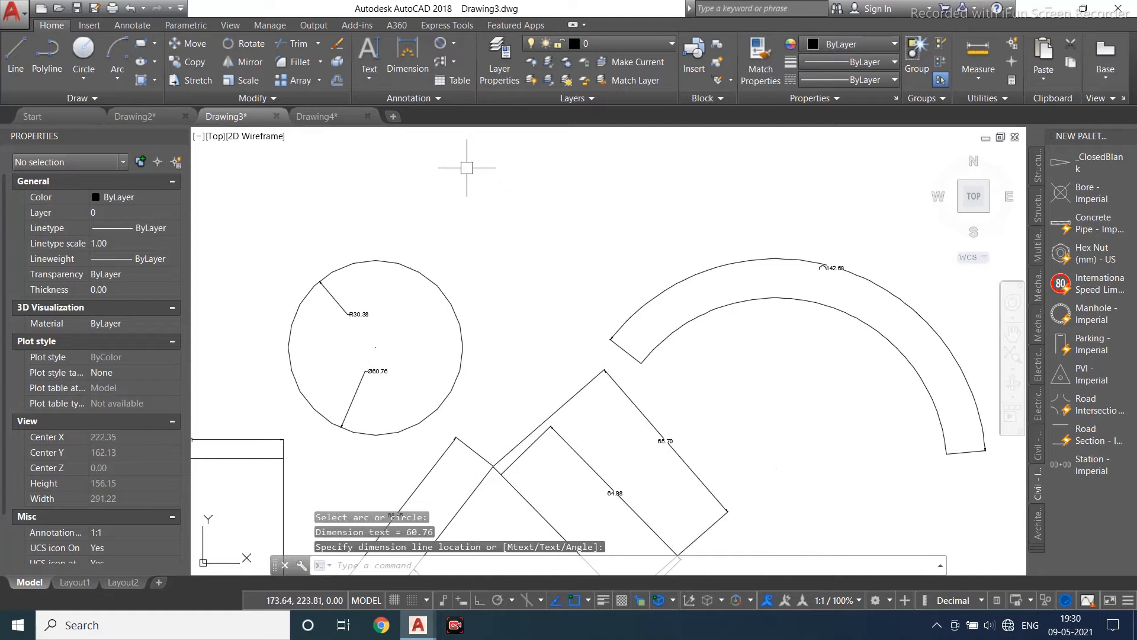
- Draw two crossing lines, one vertical and one horizontal, above the circle with ortho mode on
{"action": "scroll", "coordinate": [467, 168], "scroll_direction": "up", "scroll_amount": 2}
{"action": "left_click", "coordinate": [455, 45]}
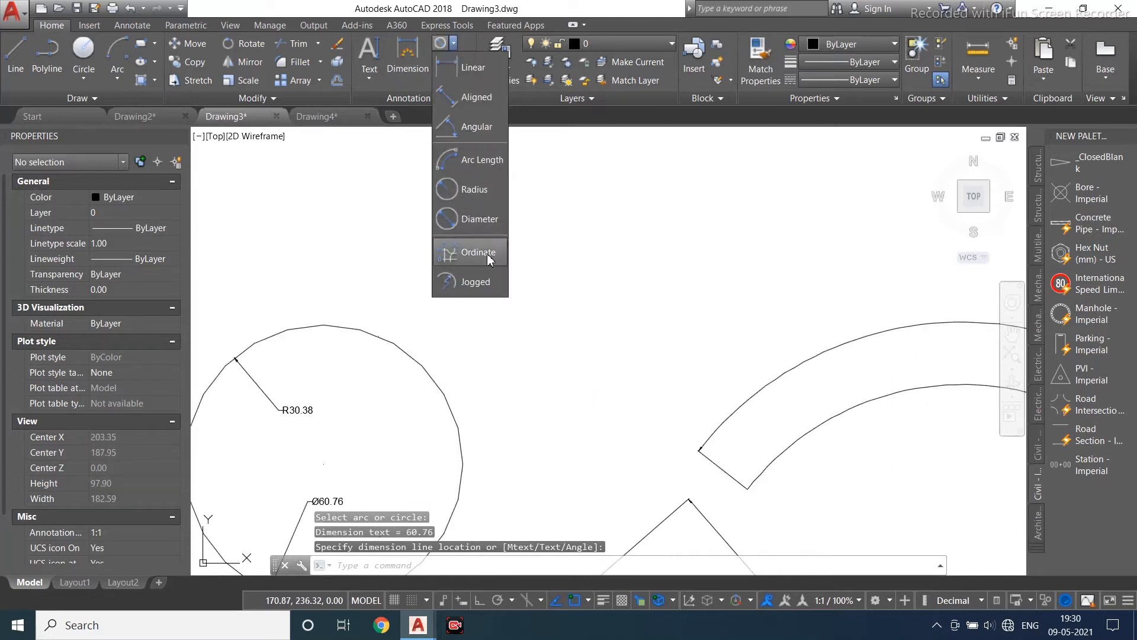
{"action": "left_click", "coordinate": [16, 55]}
{"action": "middle_click_drag", "start_coordinate": [270, 201], "coordinate": [242, 249]}
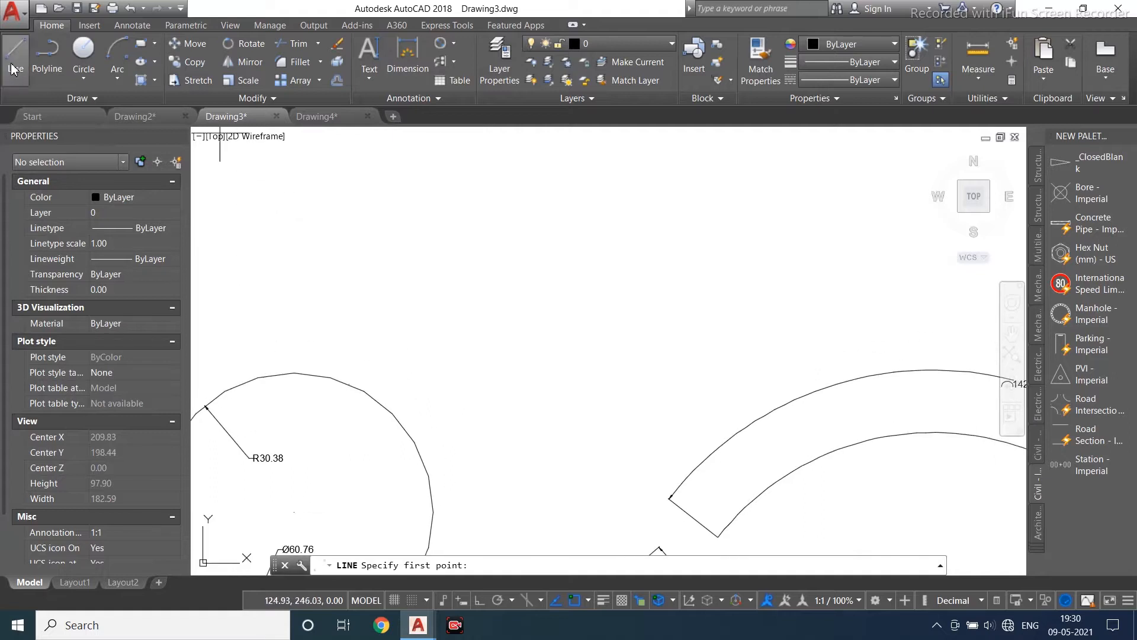
{"action": "left_click", "coordinate": [457, 168]}
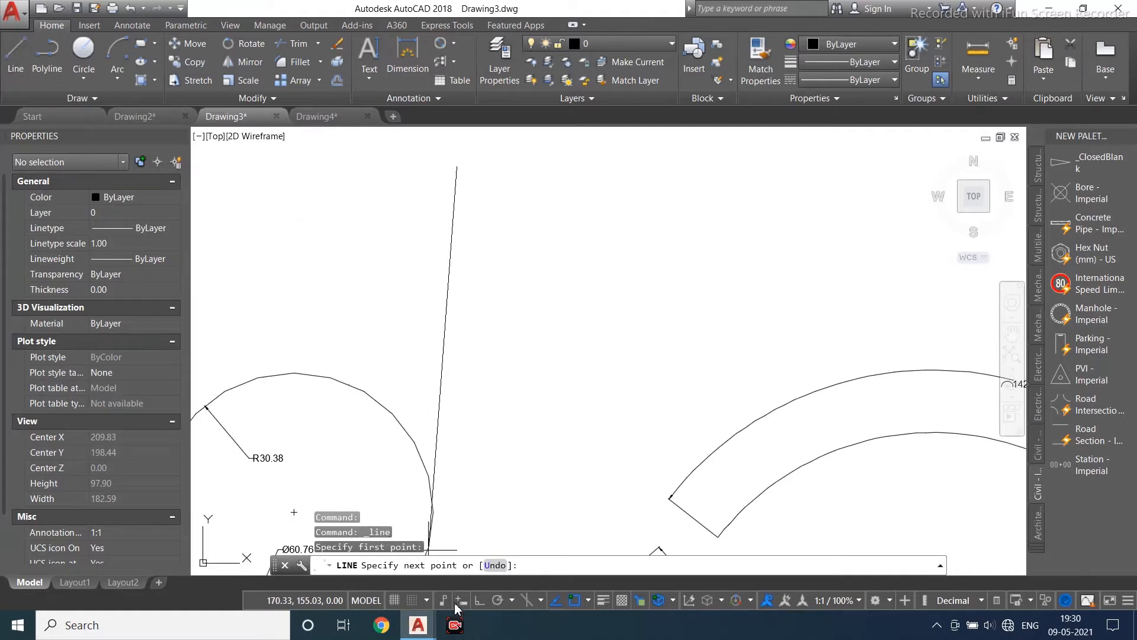
{"action": "left_click", "coordinate": [480, 601]}
{"action": "left_click", "coordinate": [457, 385]}
{"action": "key", "text": "Escape"}
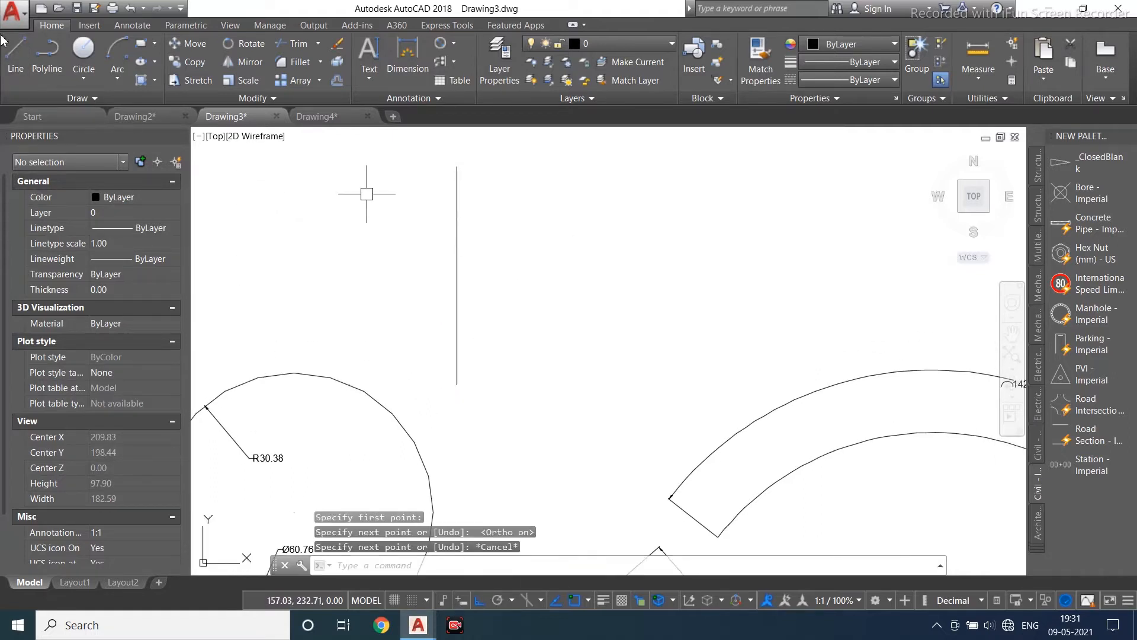
{"action": "left_click", "coordinate": [15, 63]}
{"action": "left_click", "coordinate": [325, 268]}
{"action": "left_click", "coordinate": [629, 269]}
{"action": "key", "text": "Escape"}
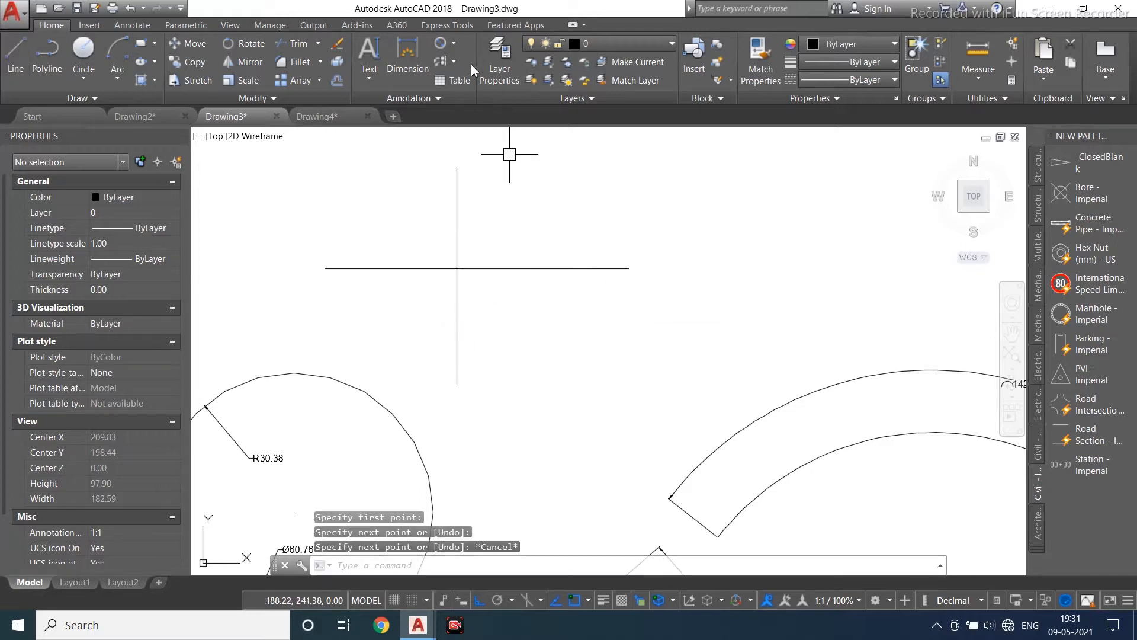
- Add an ordinate dimension at the intersection of the two crossing lines
{"action": "left_click", "coordinate": [453, 60]}
{"action": "left_click", "coordinate": [455, 44]}
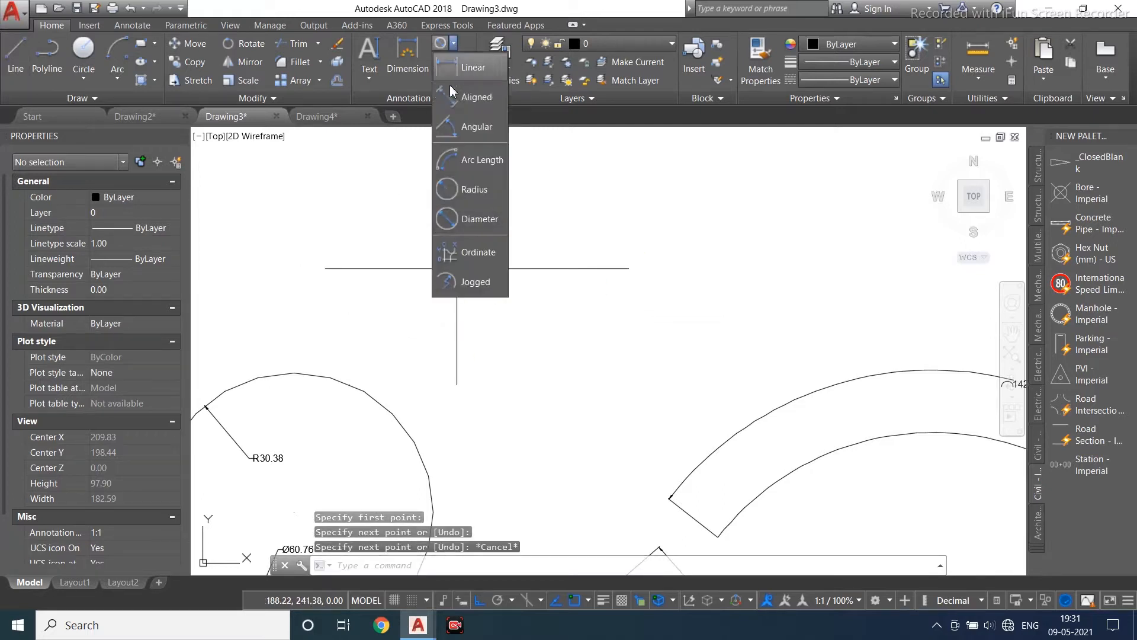
{"action": "left_click", "coordinate": [466, 254]}
{"action": "scroll", "coordinate": [461, 276], "scroll_direction": "up", "scroll_amount": 2}
{"action": "left_click", "coordinate": [460, 264]}
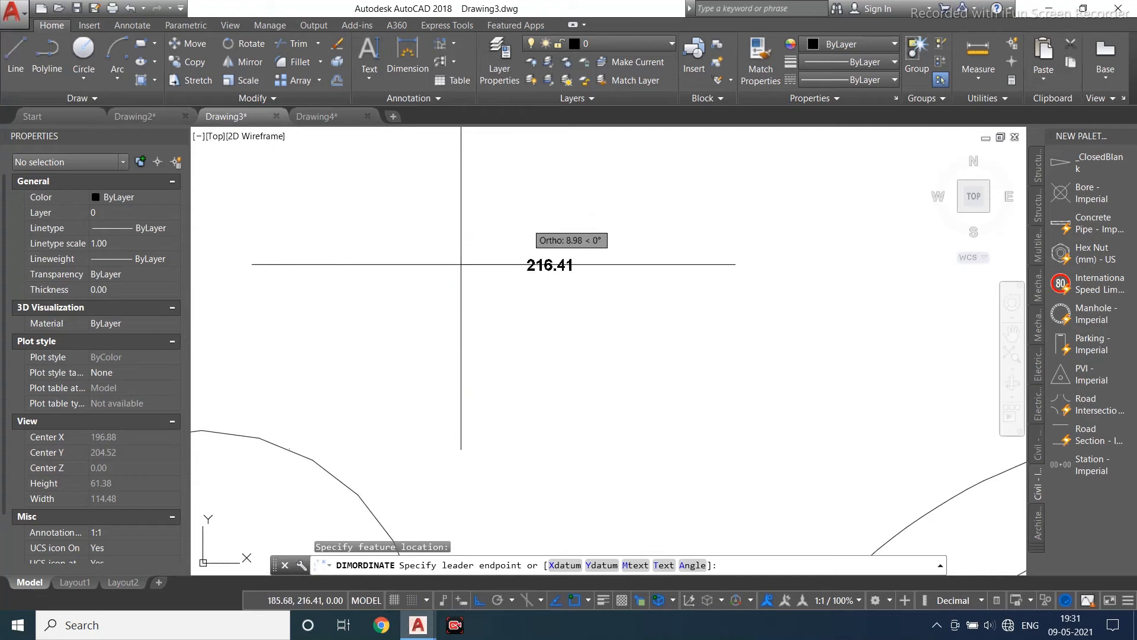
{"action": "scroll", "coordinate": [565, 285], "scroll_direction": "up", "scroll_amount": 2}
{"action": "left_click", "coordinate": [567, 296]}
{"action": "scroll", "coordinate": [546, 267], "scroll_direction": "down", "scroll_amount": 2}
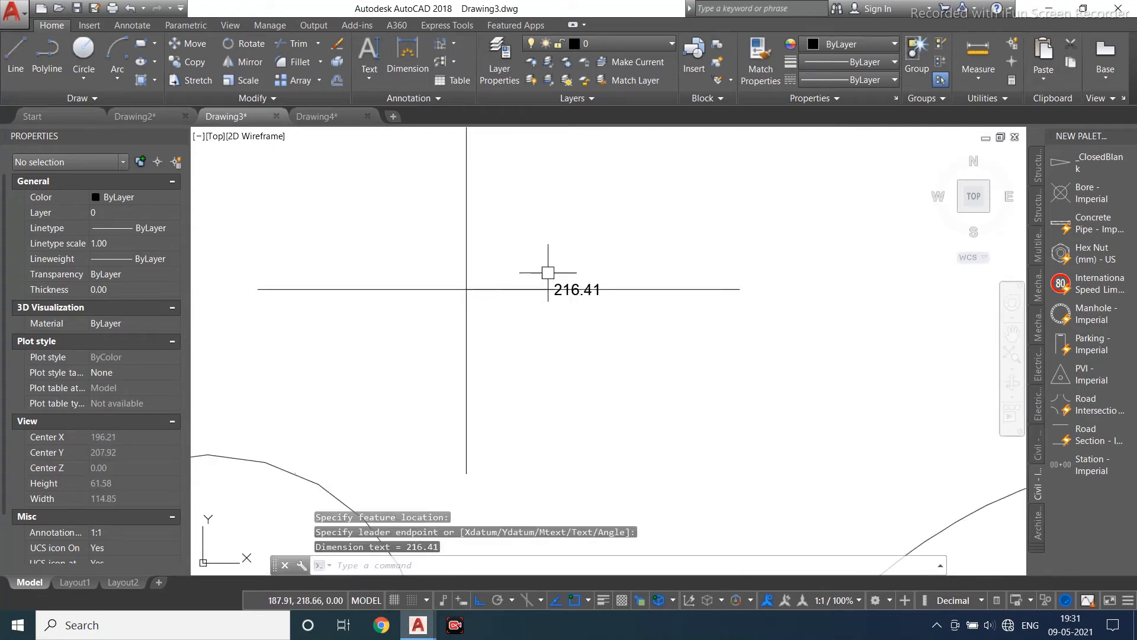
- Add a jogged radius dimension to the circle with an overridden center location and a jog
{"action": "scroll", "coordinate": [533, 323], "scroll_direction": "up", "scroll_amount": 4}
{"action": "scroll", "coordinate": [493, 334], "scroll_direction": "down", "scroll_amount": 2}
{"action": "scroll", "coordinate": [473, 277], "scroll_direction": "down", "scroll_amount": 4}
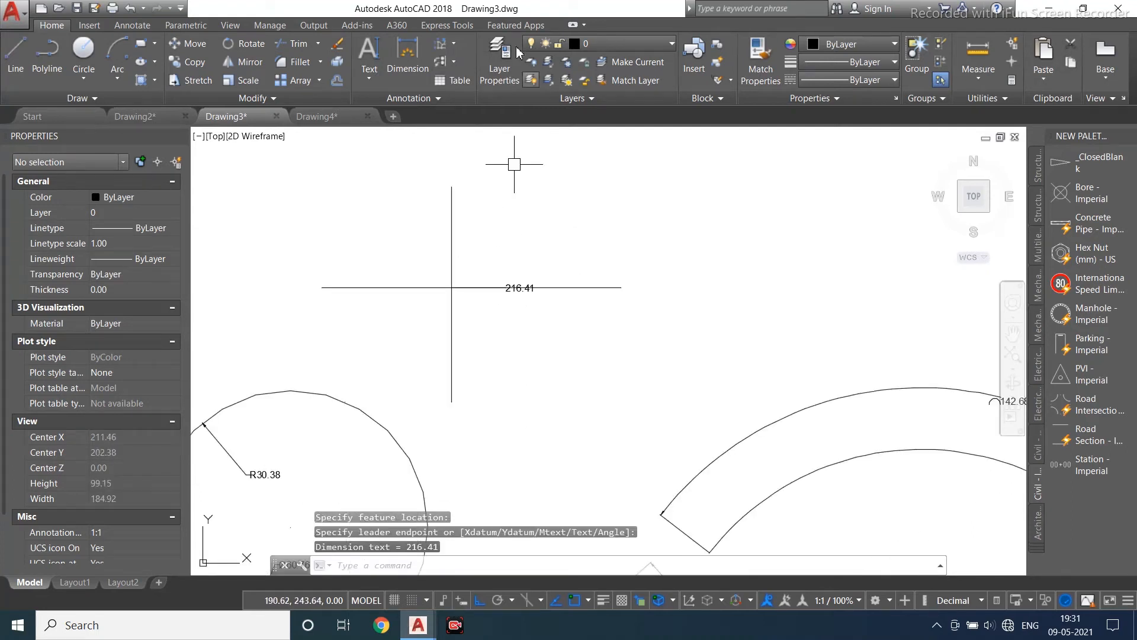
{"action": "left_click", "coordinate": [457, 47]}
{"action": "left_click", "coordinate": [468, 283]}
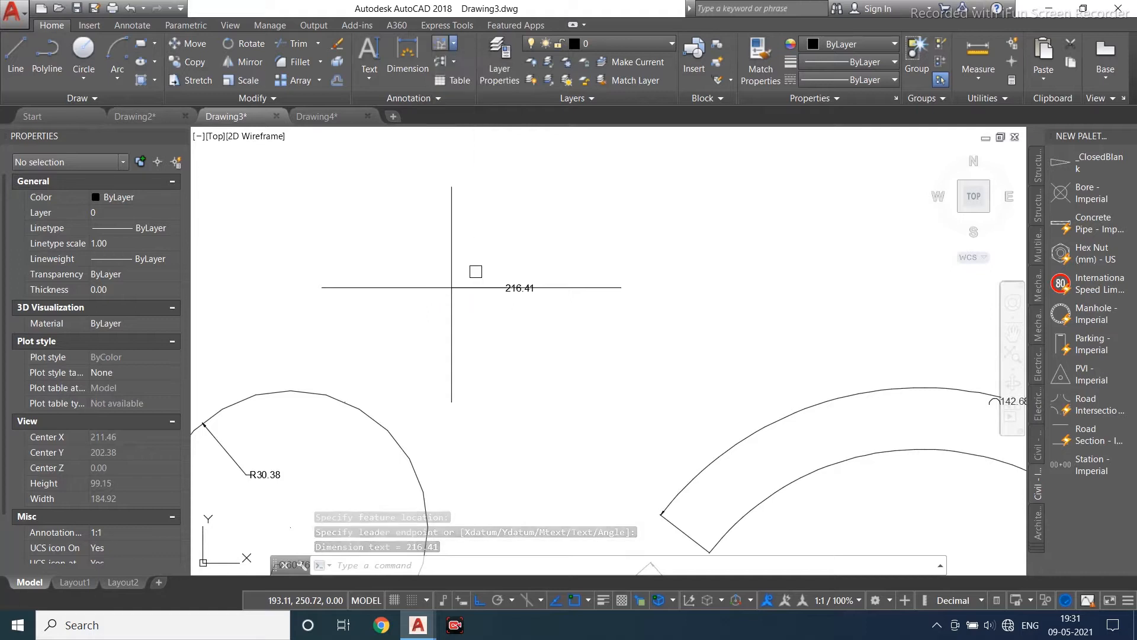
{"action": "scroll", "coordinate": [472, 269], "scroll_direction": "down", "scroll_amount": 4}
{"action": "scroll", "coordinate": [498, 250], "scroll_direction": "up", "scroll_amount": 4}
{"action": "left_click", "coordinate": [528, 228]}
{"action": "scroll", "coordinate": [498, 264], "scroll_direction": "up", "scroll_amount": 4}
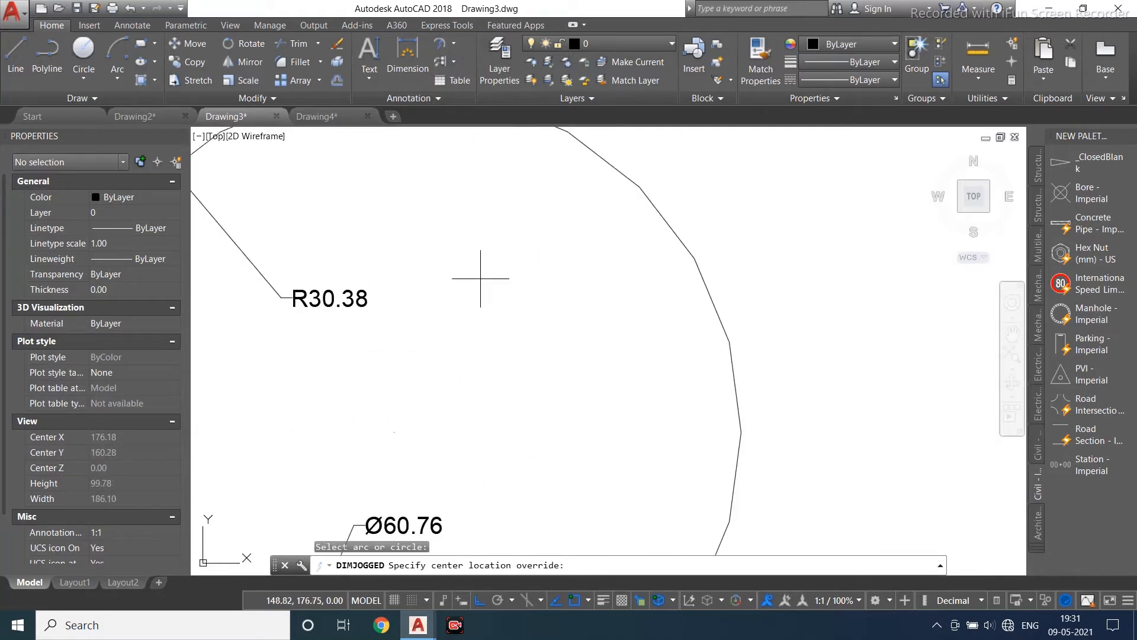
{"action": "left_click", "coordinate": [450, 293]}
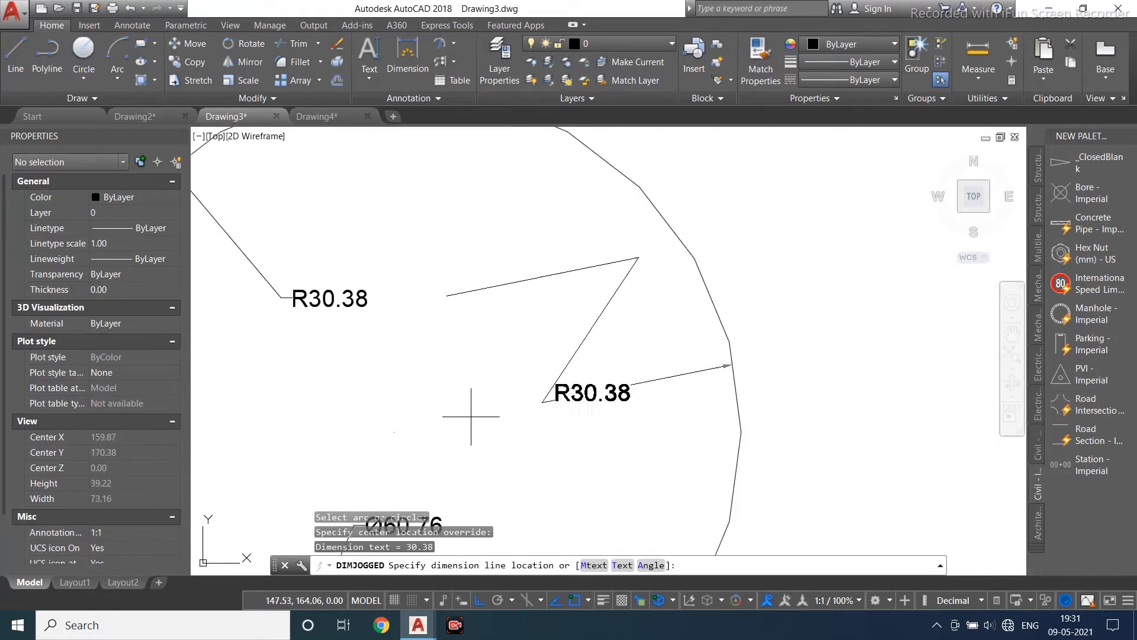
{"action": "left_click", "coordinate": [635, 310]}
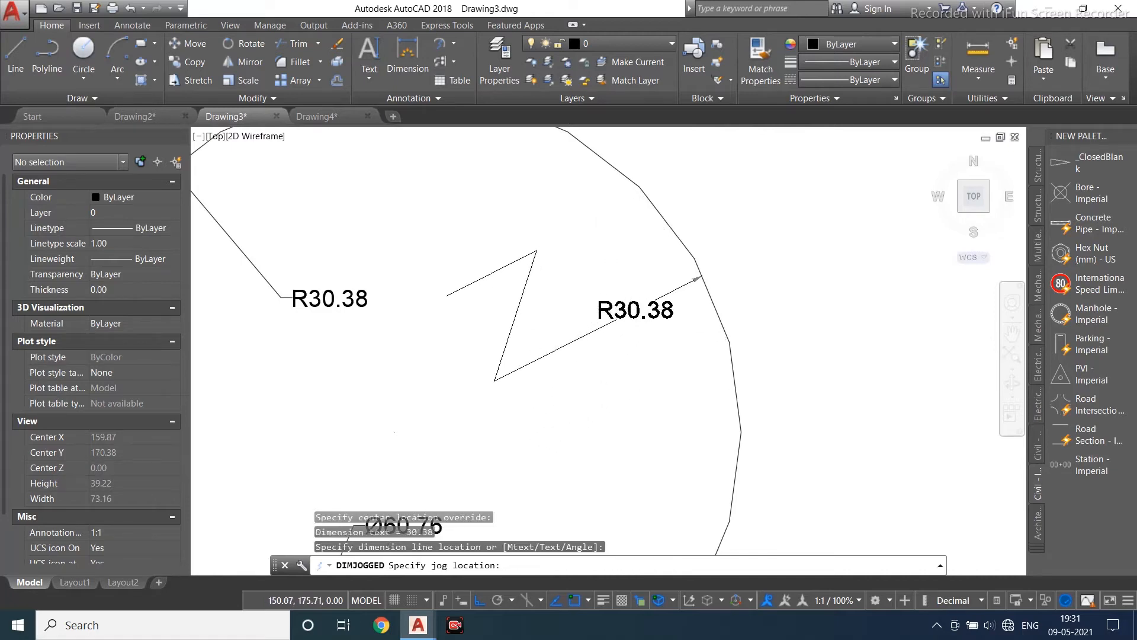
{"action": "scroll", "coordinate": [495, 293], "scroll_direction": "down", "scroll_amount": 4}
{"action": "scroll", "coordinate": [491, 293], "scroll_direction": "up", "scroll_amount": 4}
{"action": "left_click", "coordinate": [537, 272]}
{"action": "scroll", "coordinate": [490, 299], "scroll_direction": "down", "scroll_amount": 6}
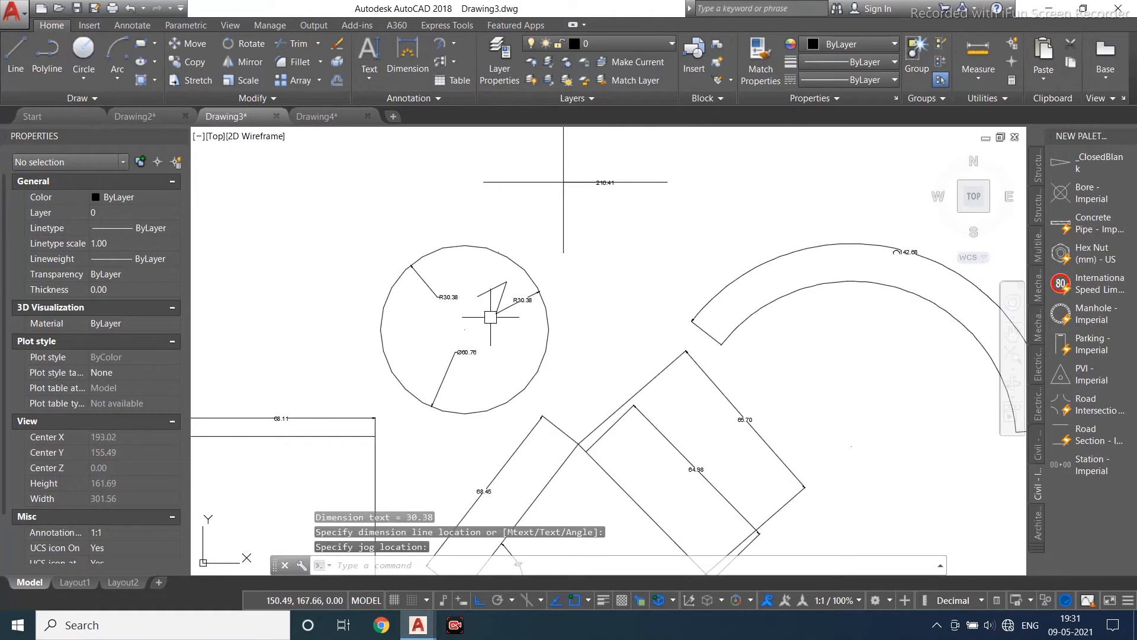
{"action": "left_click", "coordinate": [453, 47]}
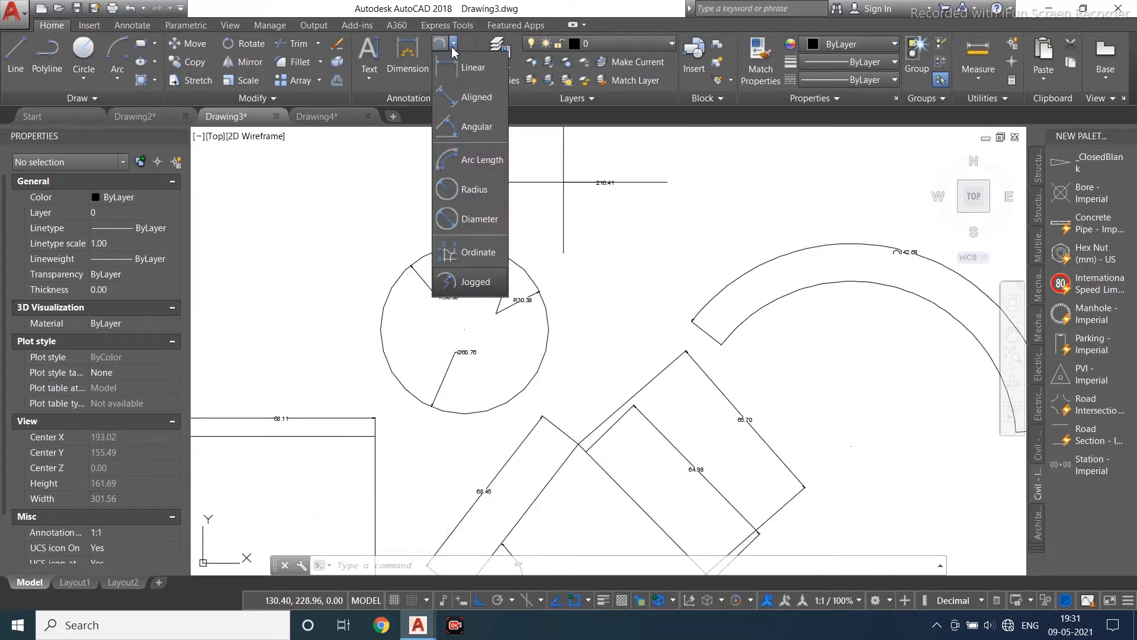
{"action": "scroll", "coordinate": [571, 302], "scroll_direction": "down", "scroll_amount": 2}
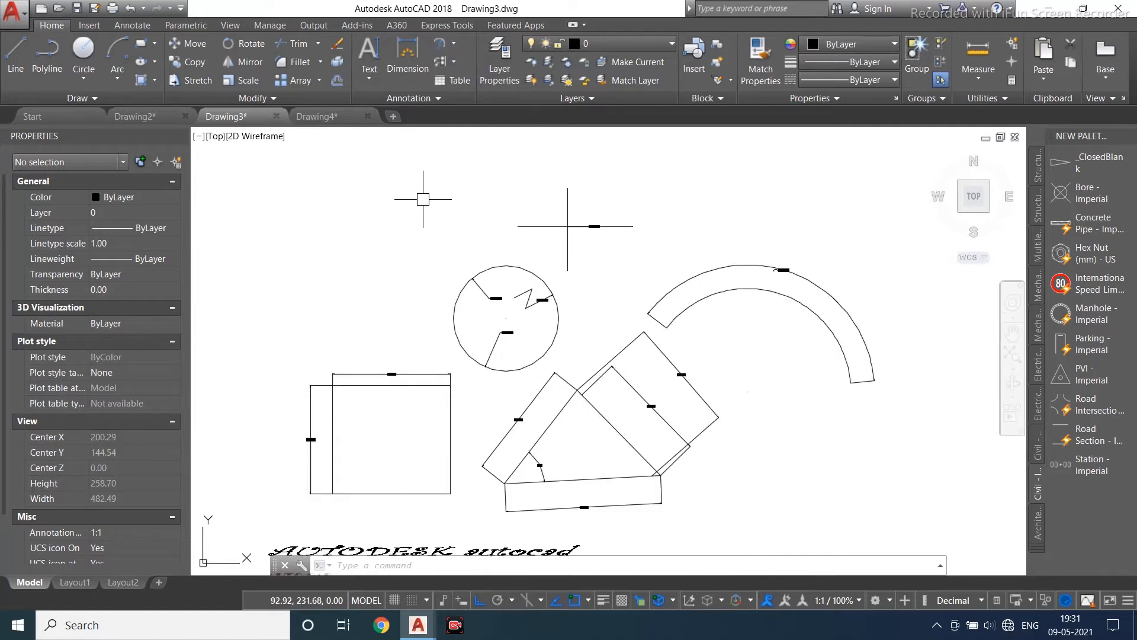
{"action": "scroll", "coordinate": [411, 286], "scroll_direction": "down", "scroll_amount": 2}
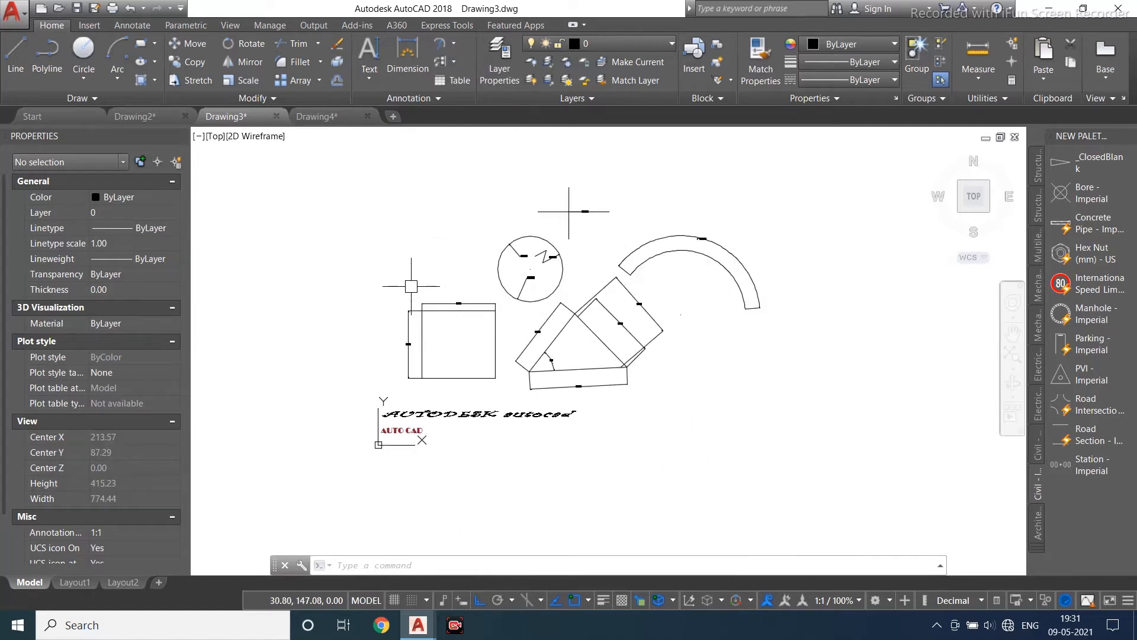
{"action": "left_click", "coordinate": [455, 64]}
{"action": "left_click", "coordinate": [463, 87]}
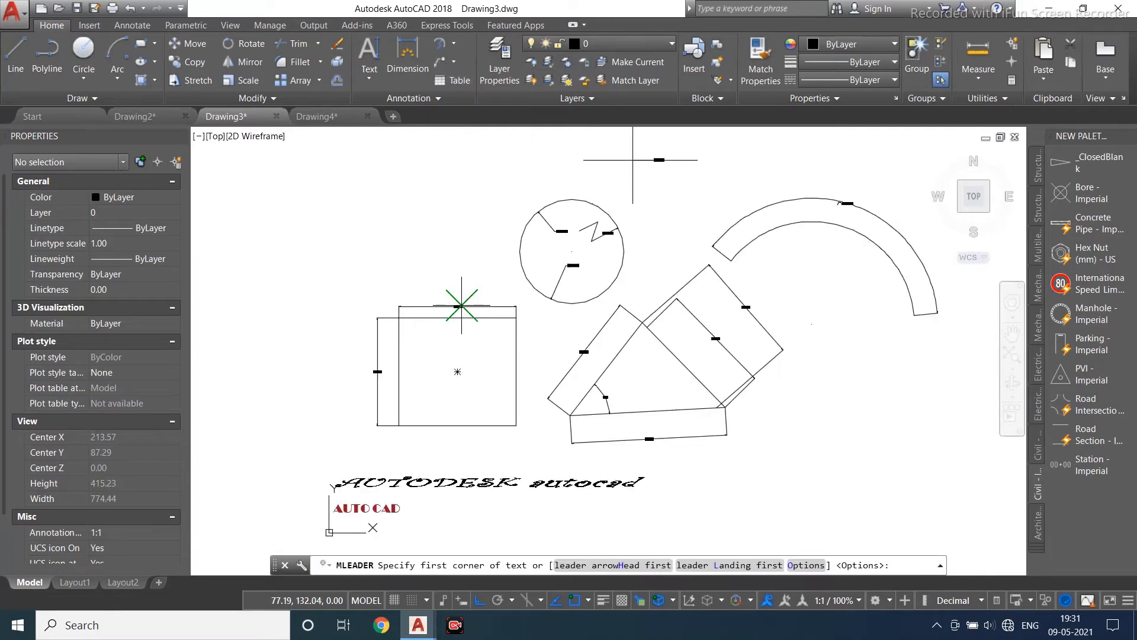
{"action": "scroll", "coordinate": [474, 308], "scroll_direction": "up", "scroll_amount": 6}
{"action": "middle_click_drag", "start_coordinate": [462, 354], "coordinate": [463, 362]}
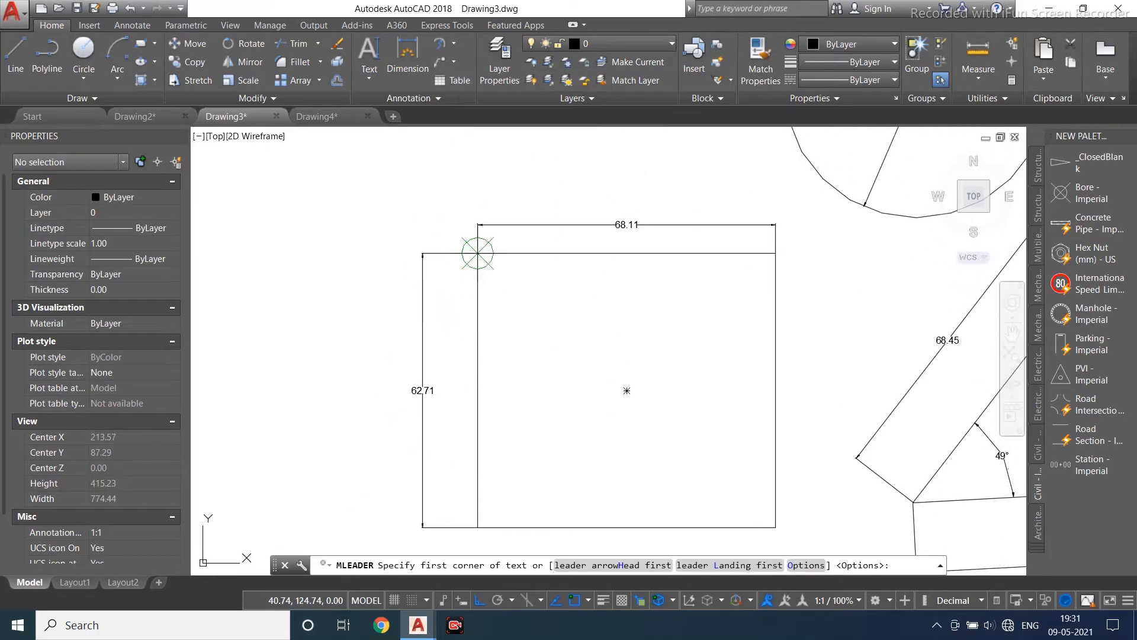
{"action": "scroll", "coordinate": [446, 374], "scroll_direction": "down", "scroll_amount": 8}
{"action": "key", "text": "Escape"}
{"action": "middle_click_drag", "start_coordinate": [424, 430], "coordinate": [420, 439]}
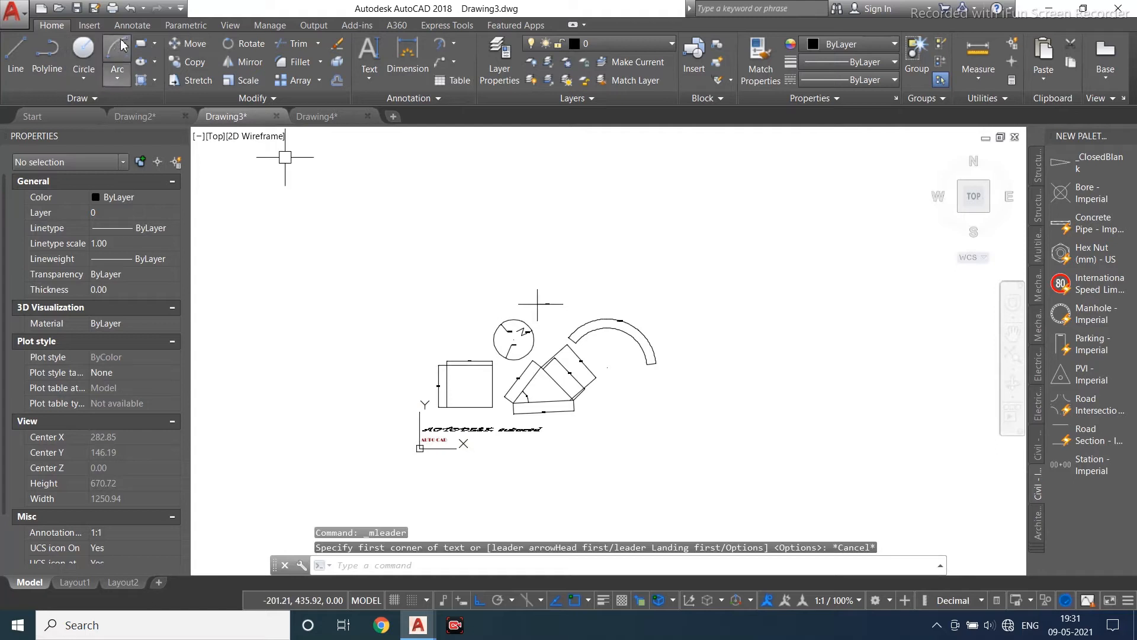
- Draw a small rectangle above and left of the crossing lines
{"action": "left_click", "coordinate": [141, 43]}
{"action": "scroll", "coordinate": [346, 209], "scroll_direction": "up", "scroll_amount": 2}
{"action": "left_click", "coordinate": [476, 250]}
{"action": "left_click", "coordinate": [555, 318]}
{"action": "scroll", "coordinate": [578, 282], "scroll_direction": "up", "scroll_amount": 4}
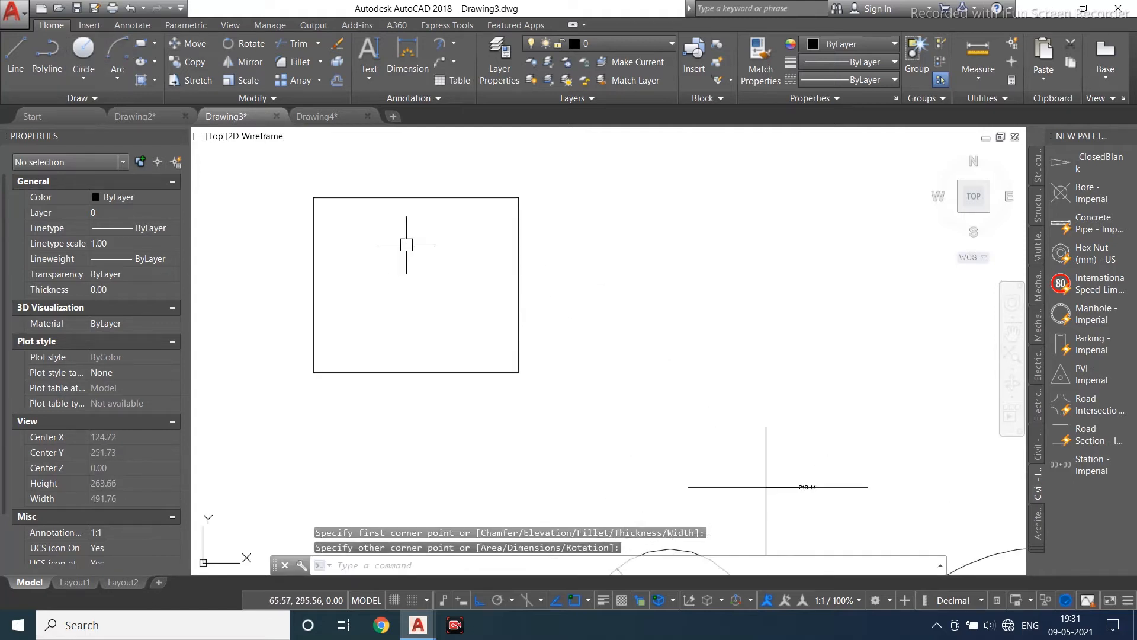
{"action": "left_click", "coordinate": [454, 62]}
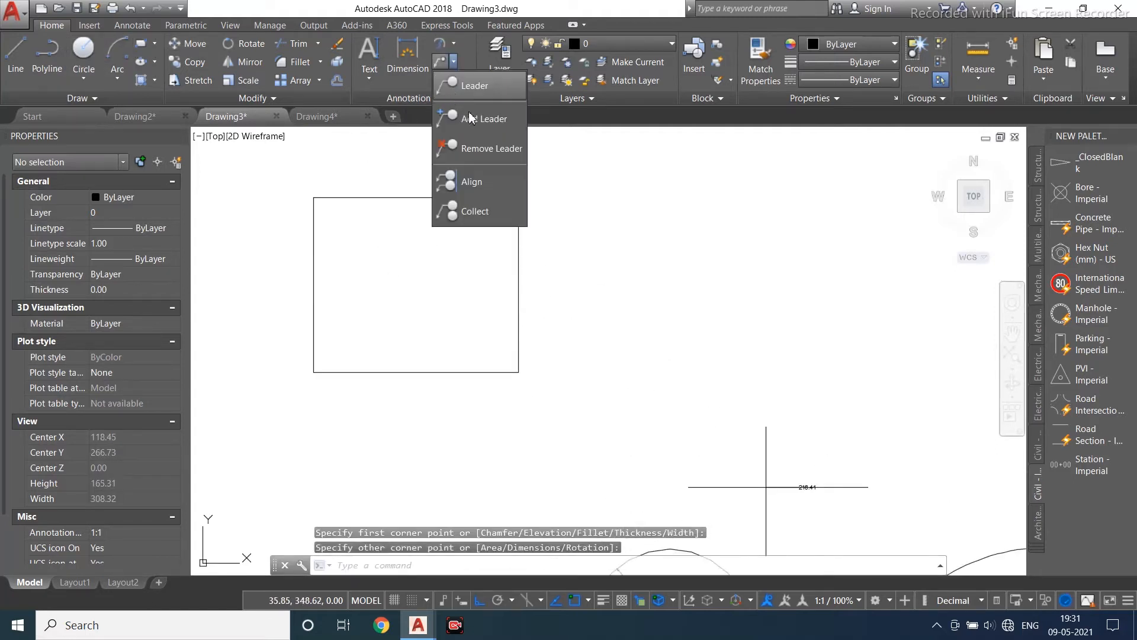
{"action": "left_click", "coordinate": [472, 87]}
{"action": "left_click", "coordinate": [518, 262]}
{"action": "scroll", "coordinate": [569, 216], "scroll_direction": "up", "scroll_amount": 4}
{"action": "key", "text": "Escape"}
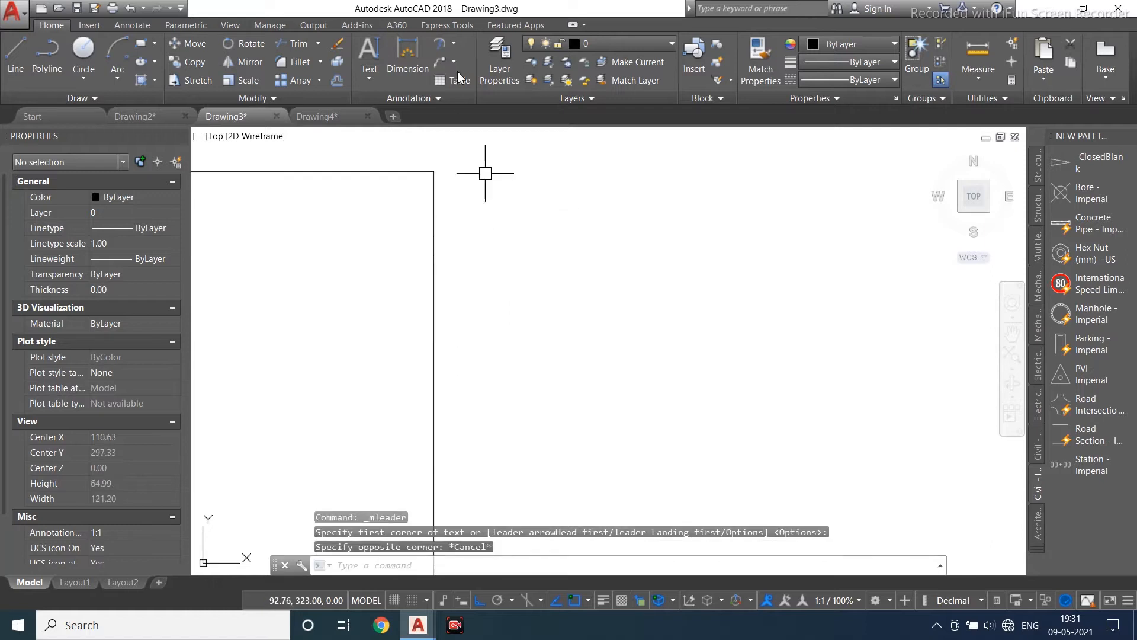
- Add a multileader with the text REC whose arrow points at the rectangle's edge
{"action": "left_click", "coordinate": [454, 62]}
{"action": "left_click", "coordinate": [469, 88]}
{"action": "left_click", "coordinate": [435, 307]}
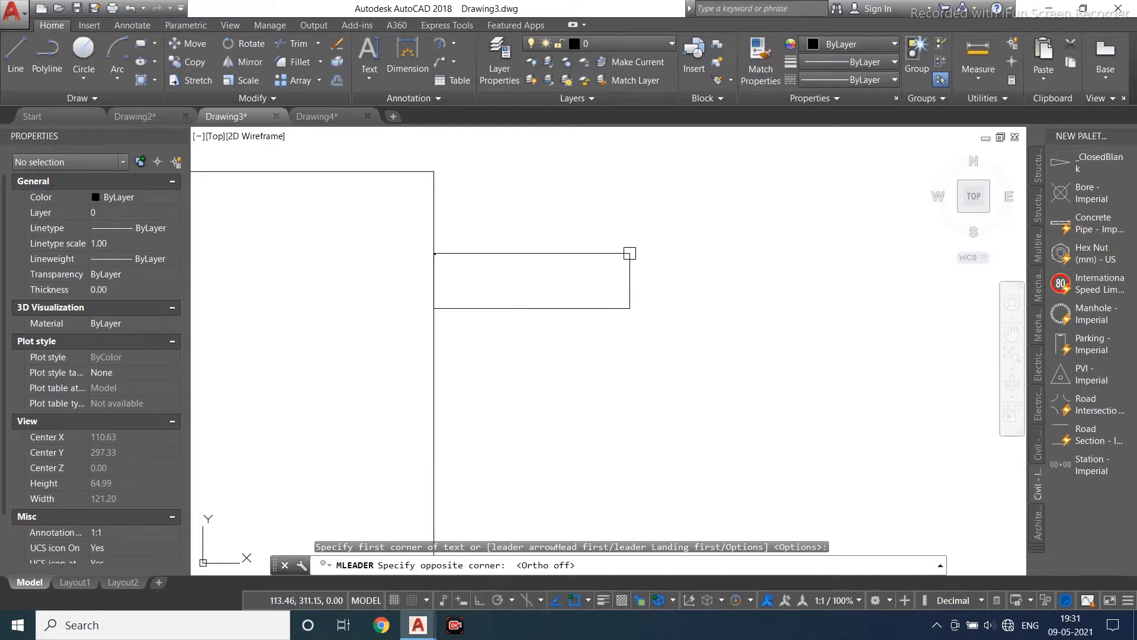
{"action": "scroll", "coordinate": [632, 251], "scroll_direction": "down", "scroll_amount": 2}
{"action": "left_click", "coordinate": [780, 220]}
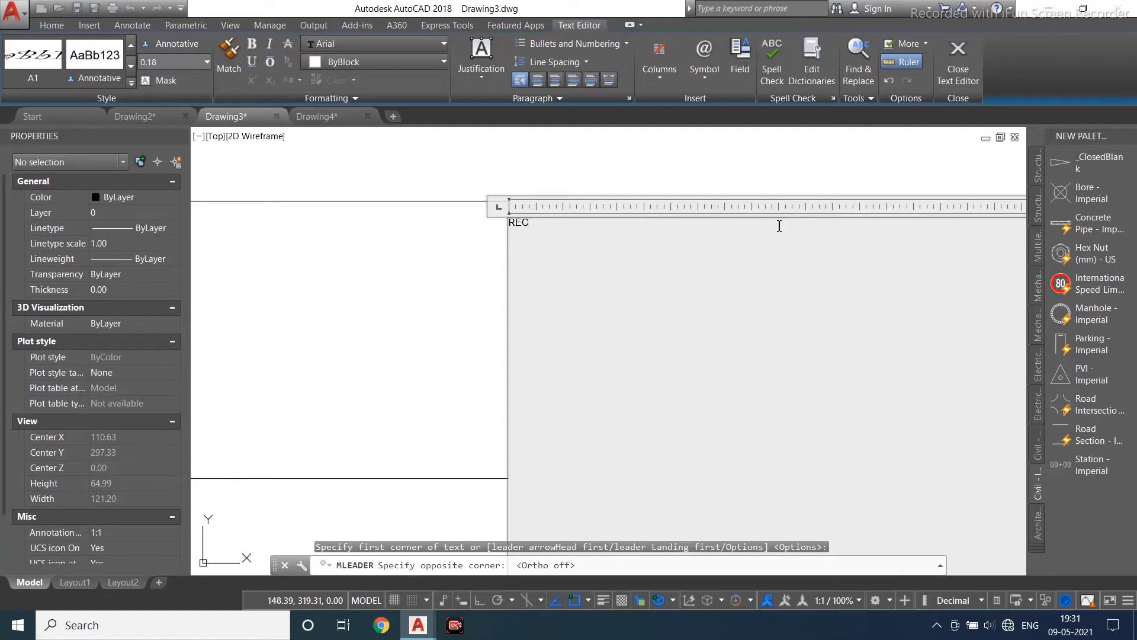
{"action": "left_click", "coordinate": [958, 62]}
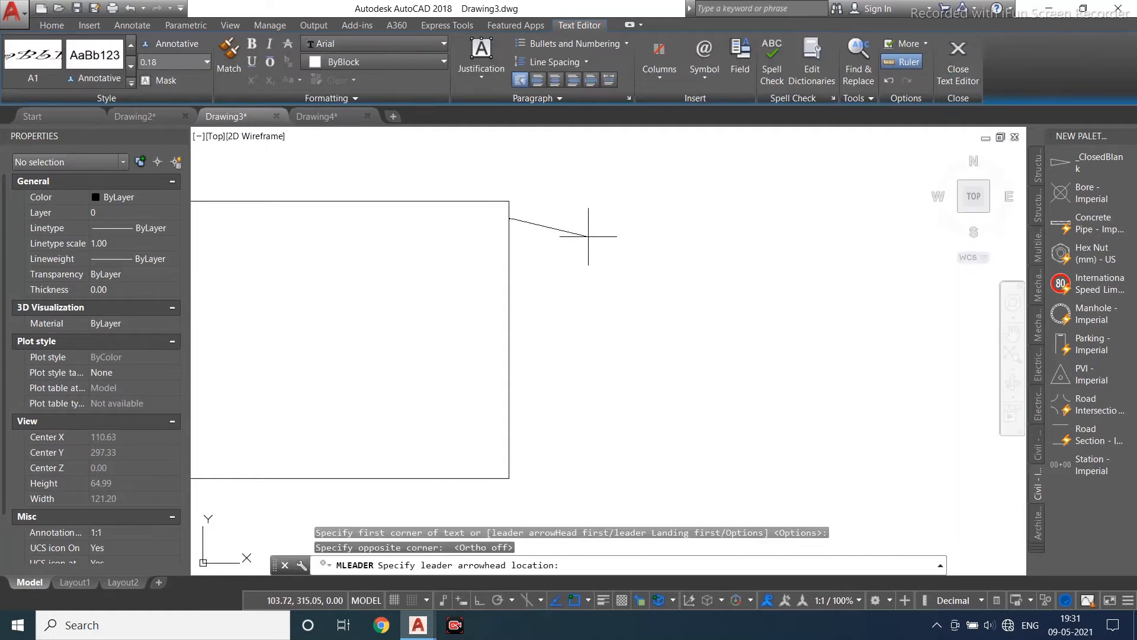
{"action": "scroll", "coordinate": [580, 185], "scroll_direction": "up", "scroll_amount": 4}
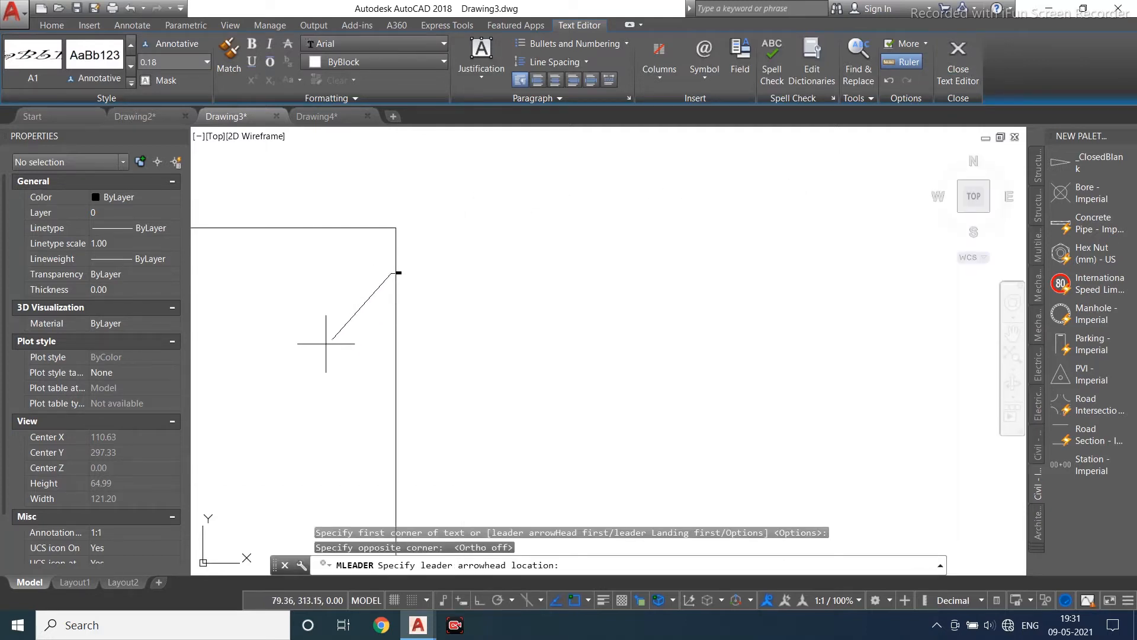
{"action": "left_click", "coordinate": [294, 379]}
- Move the REC multileader up to a new position
{"action": "left_click", "coordinate": [314, 356]}
{"action": "type", "text": "m"}
{"action": "key", "text": "Return"}
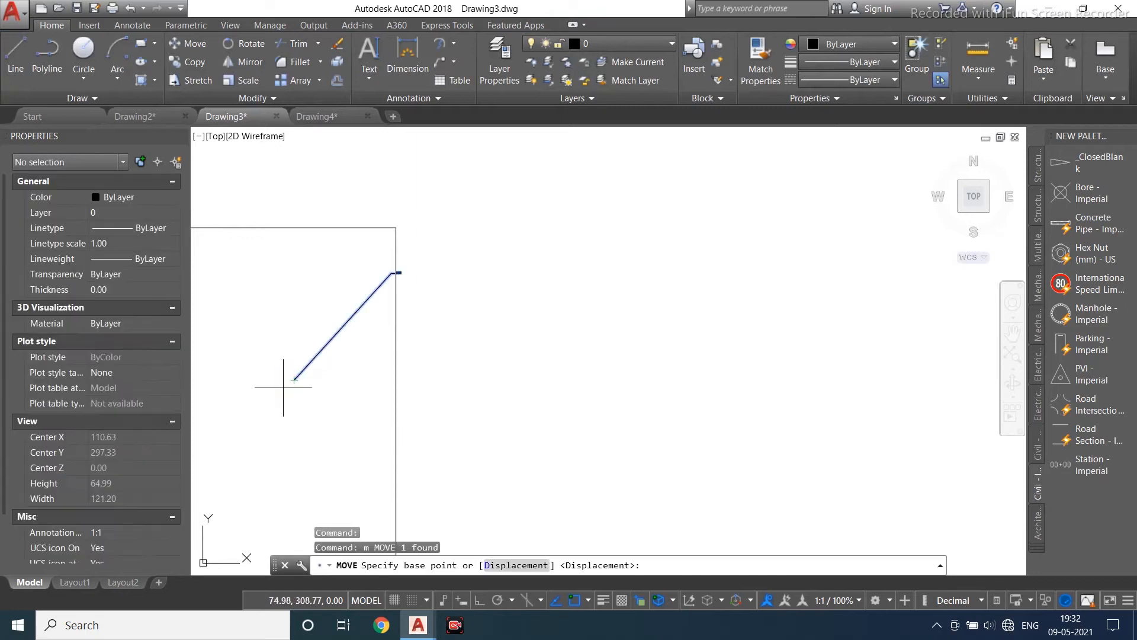
{"action": "left_click", "coordinate": [295, 380]}
{"action": "left_click", "coordinate": [396, 344]}
{"action": "scroll", "coordinate": [503, 231], "scroll_direction": "up", "scroll_amount": 4}
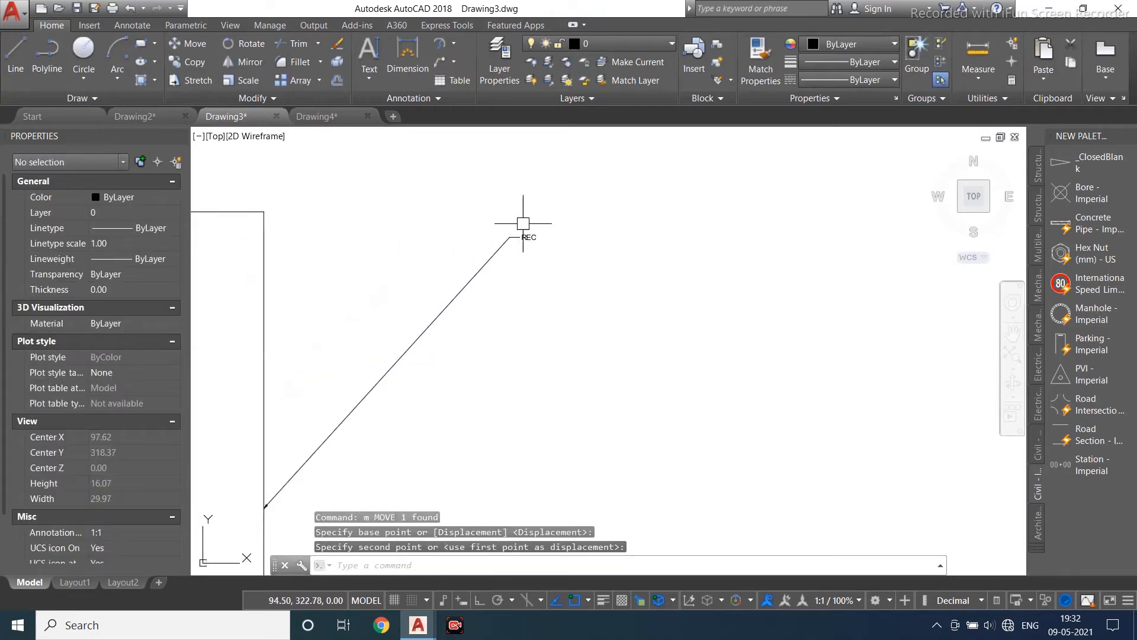
{"action": "scroll", "coordinate": [524, 225], "scroll_direction": "up", "scroll_amount": 4}
{"action": "scroll", "coordinate": [575, 248], "scroll_direction": "down", "scroll_amount": 4}
{"action": "middle_click_drag", "start_coordinate": [558, 265], "coordinate": [517, 247]}
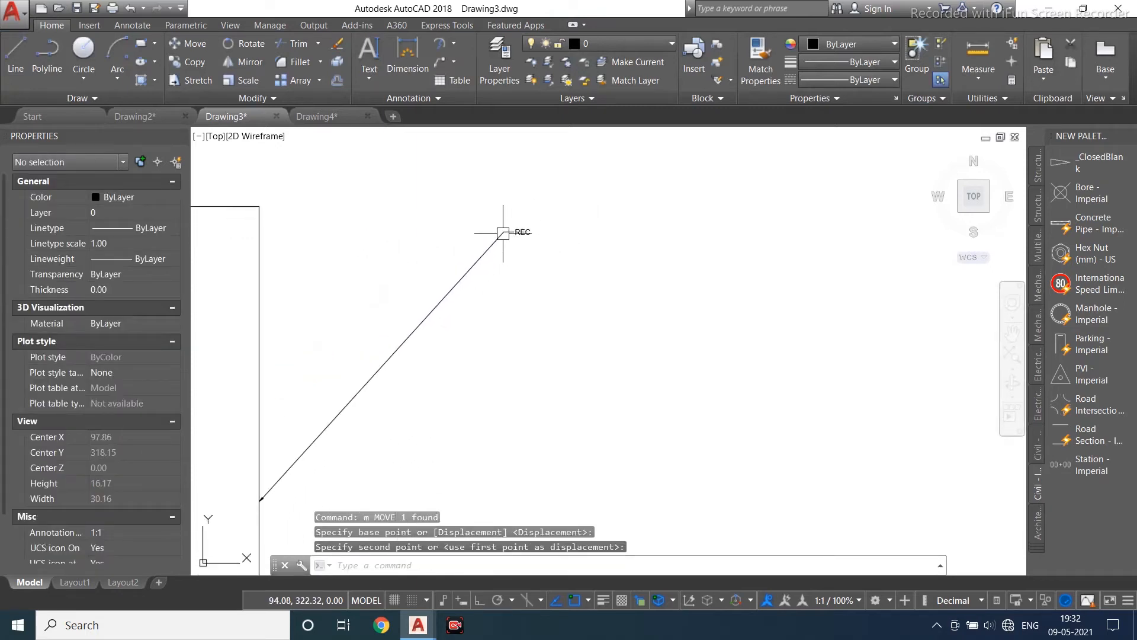
- Add a multileader with the text REC2 whose arrow points at the top edge of the lower rectangle
{"action": "left_click", "coordinate": [453, 44]}
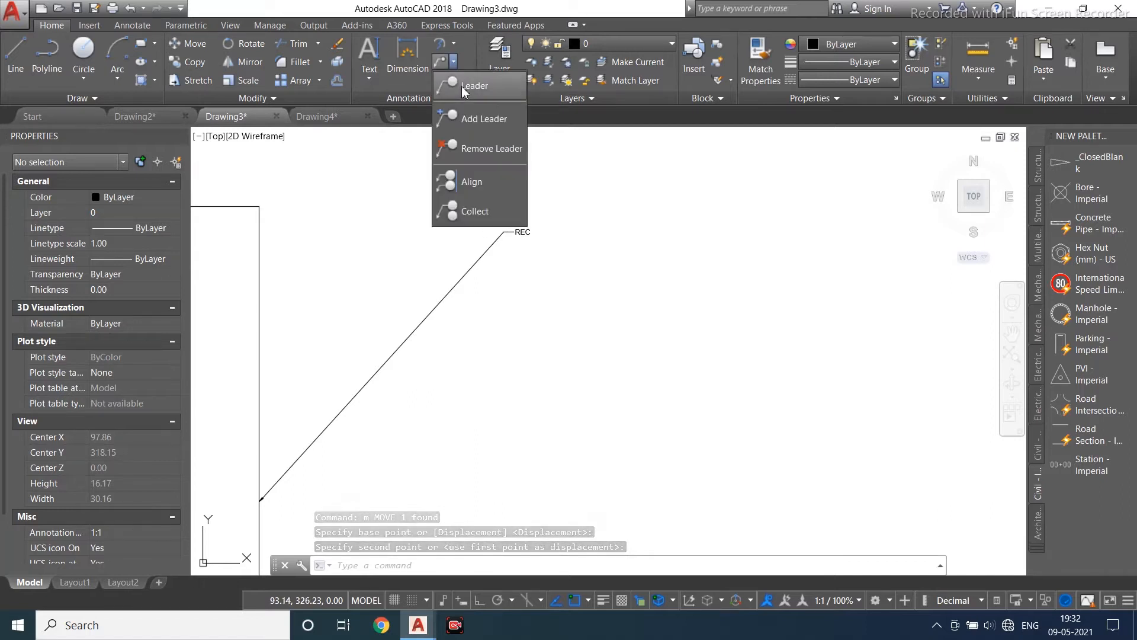
{"action": "left_click", "coordinate": [468, 93]}
{"action": "scroll", "coordinate": [472, 232], "scroll_direction": "down", "scroll_amount": 2}
{"action": "scroll", "coordinate": [472, 233], "scroll_direction": "down", "scroll_amount": 2}
{"action": "left_click", "coordinate": [611, 289]}
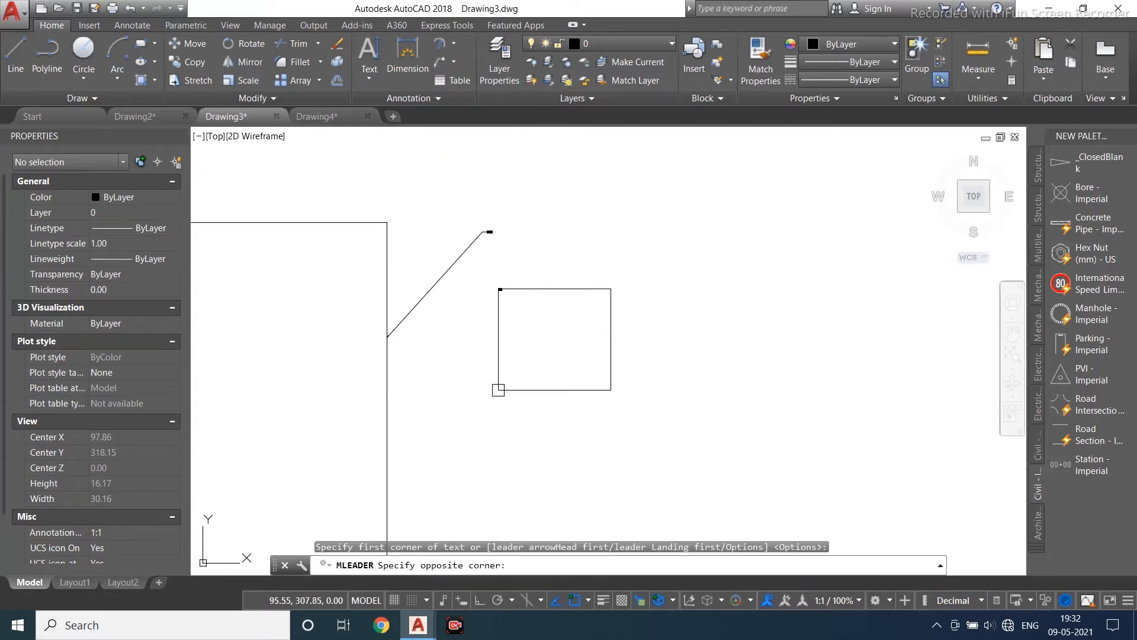
{"action": "left_click", "coordinate": [532, 401]}
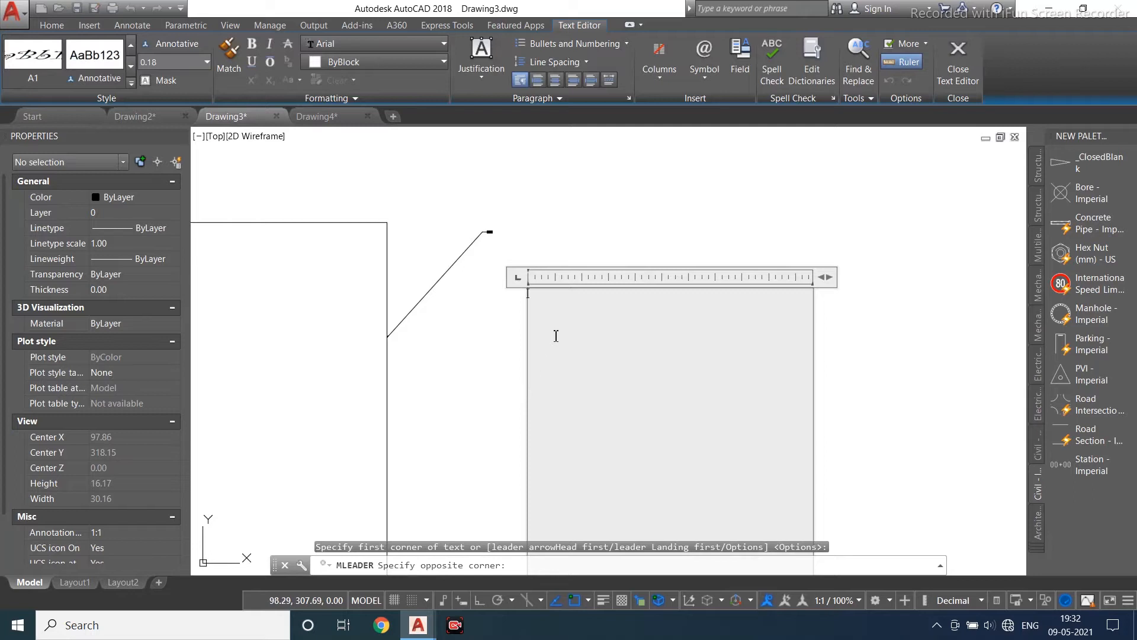
{"action": "type", "text": "REC"}
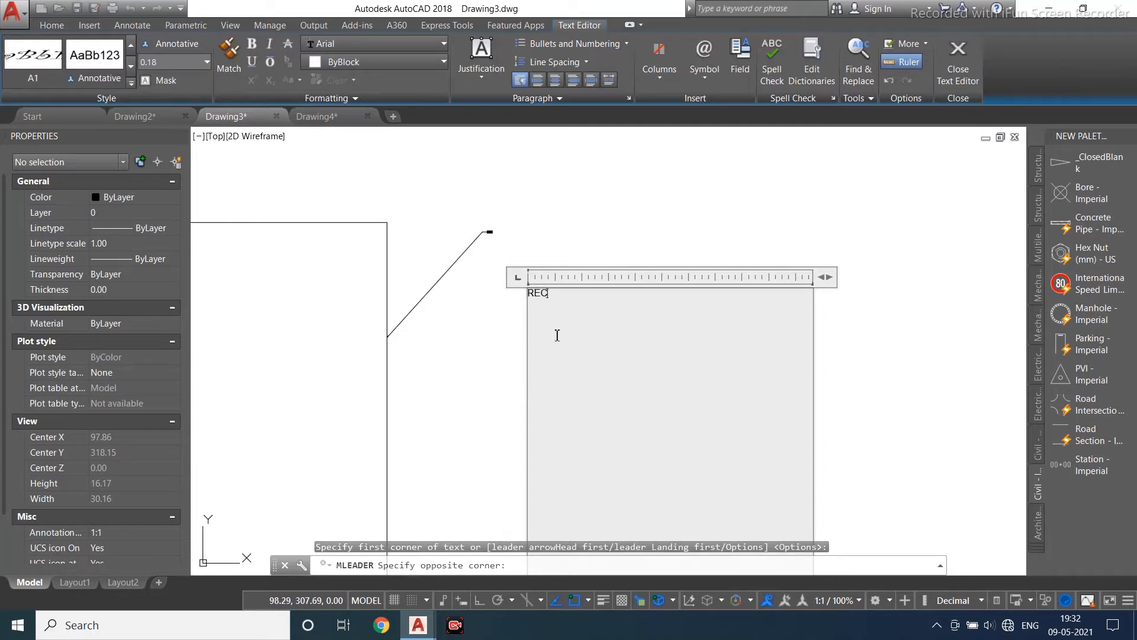
{"action": "type", "text": "2"}
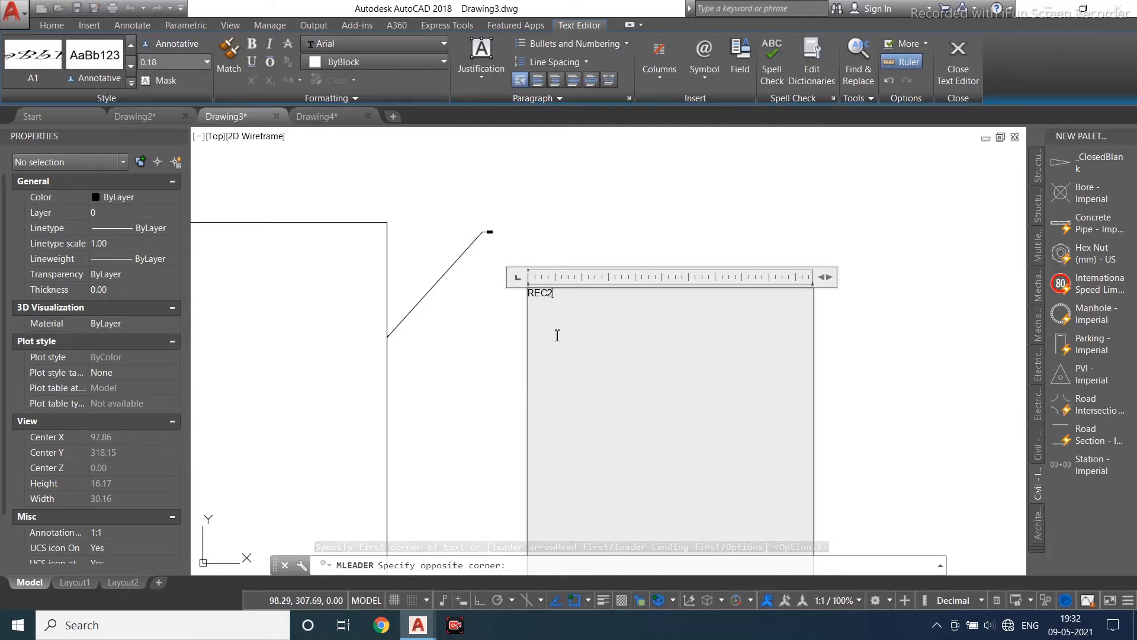
{"action": "left_click", "coordinate": [957, 71]}
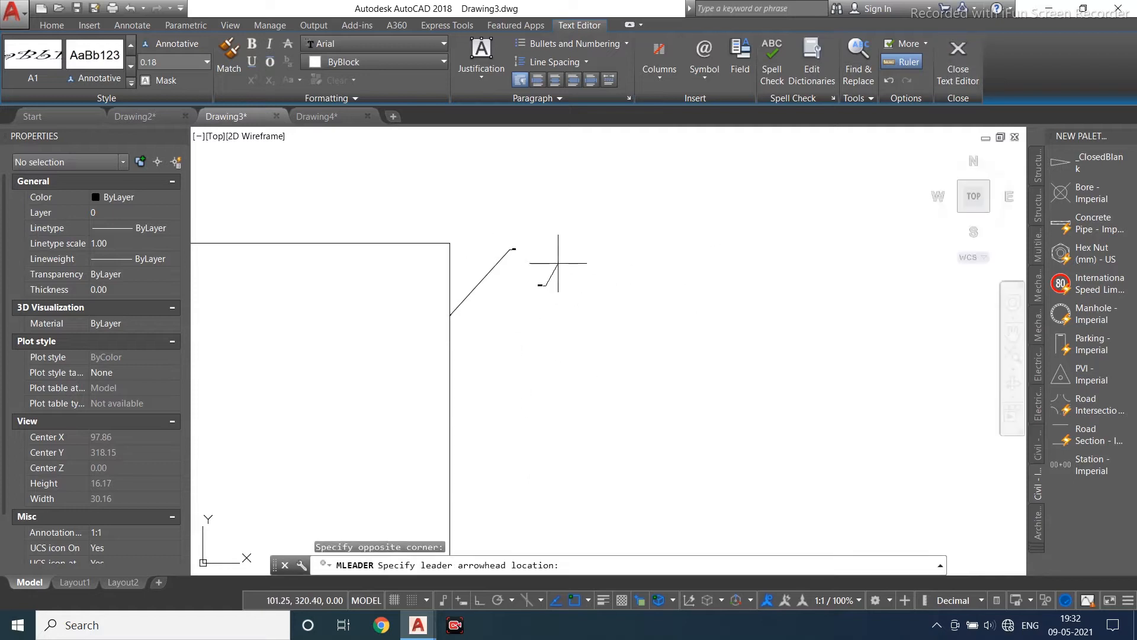
{"action": "scroll", "coordinate": [558, 263], "scroll_direction": "down", "scroll_amount": 4}
{"action": "scroll", "coordinate": [470, 402], "scroll_direction": "down", "scroll_amount": 3}
{"action": "scroll", "coordinate": [470, 439], "scroll_direction": "up", "scroll_amount": 6}
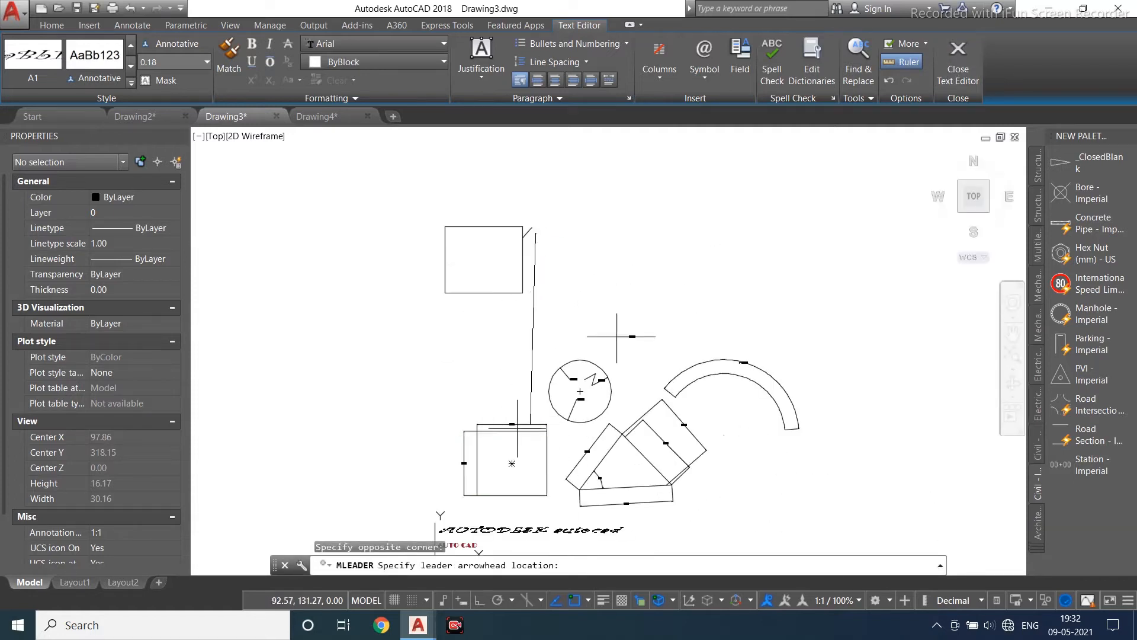
{"action": "left_click", "coordinate": [470, 452]}
{"action": "scroll", "coordinate": [470, 452], "scroll_direction": "down", "scroll_amount": 3}
- Try to stretch a grip of the REC2 multileader
{"action": "left_click", "coordinate": [502, 310]}
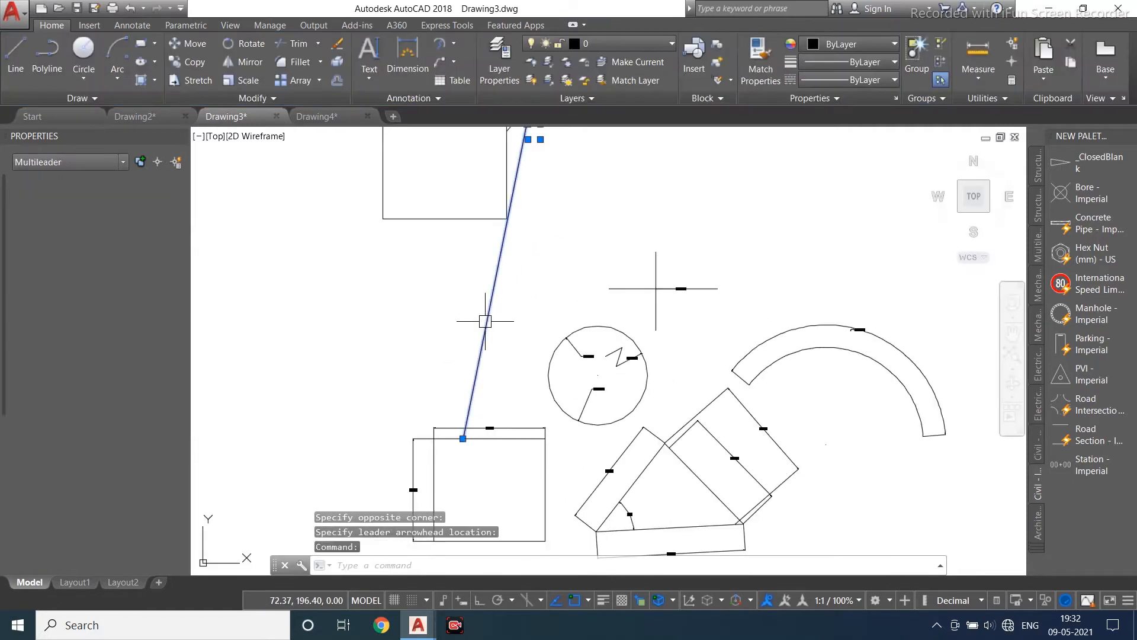
{"action": "scroll", "coordinate": [503, 196], "scroll_direction": "down", "scroll_amount": 2}
{"action": "scroll", "coordinate": [489, 192], "scroll_direction": "up", "scroll_amount": 4}
{"action": "left_click", "coordinate": [481, 194]}
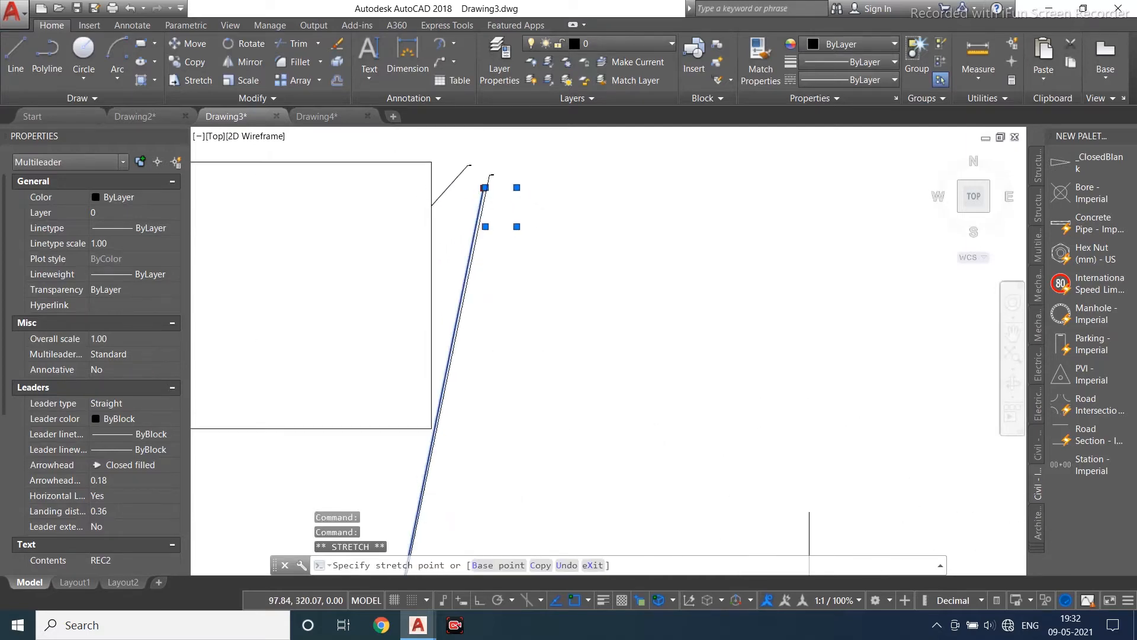
{"action": "scroll", "coordinate": [691, 452], "scroll_direction": "down", "scroll_amount": 3}
{"action": "scroll", "coordinate": [509, 320], "scroll_direction": "up", "scroll_amount": 5}
{"action": "left_click", "coordinate": [509, 320]}
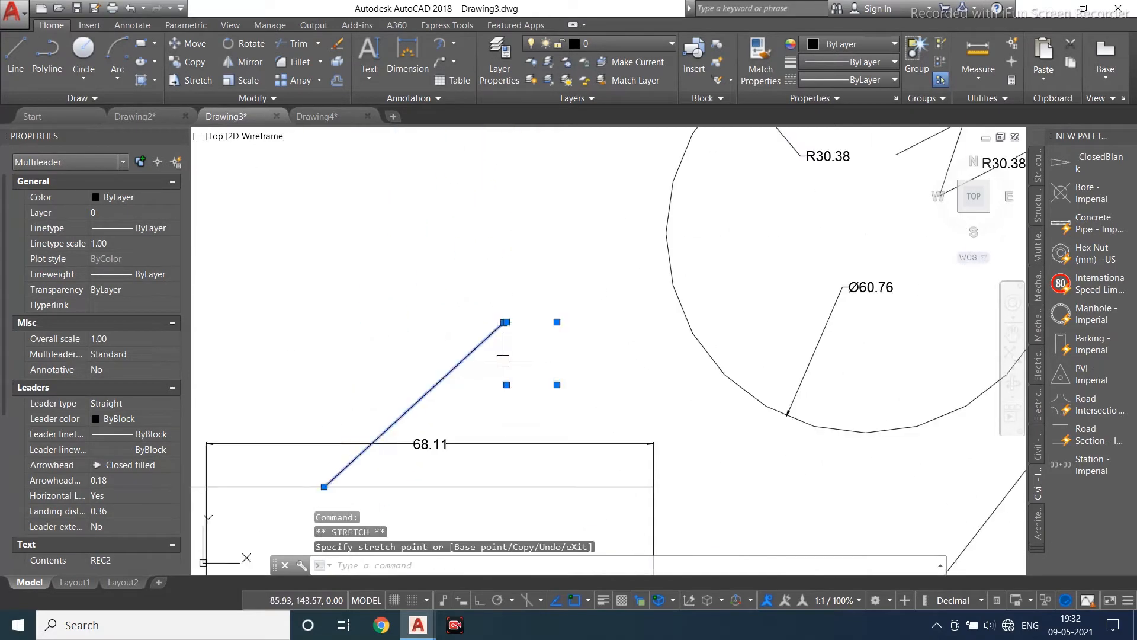
{"action": "scroll", "coordinate": [488, 255], "scroll_direction": "up", "scroll_amount": 3}
{"action": "scroll", "coordinate": [470, 323], "scroll_direction": "down", "scroll_amount": 2}
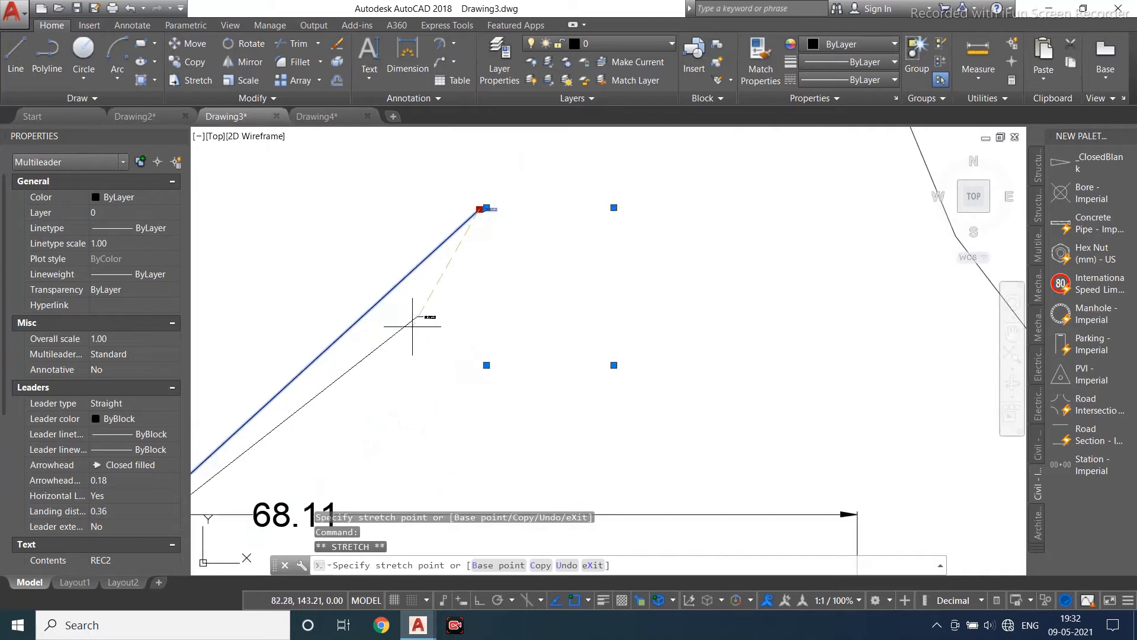
{"action": "key", "text": "Escape"}
- Set the REC2 multileader's arrowhead size to 2
{"action": "scroll", "coordinate": [450, 338], "scroll_direction": "down", "scroll_amount": 3}
{"action": "scroll", "coordinate": [404, 332], "scroll_direction": "up", "scroll_amount": 4}
{"action": "left_click", "coordinate": [395, 345]}
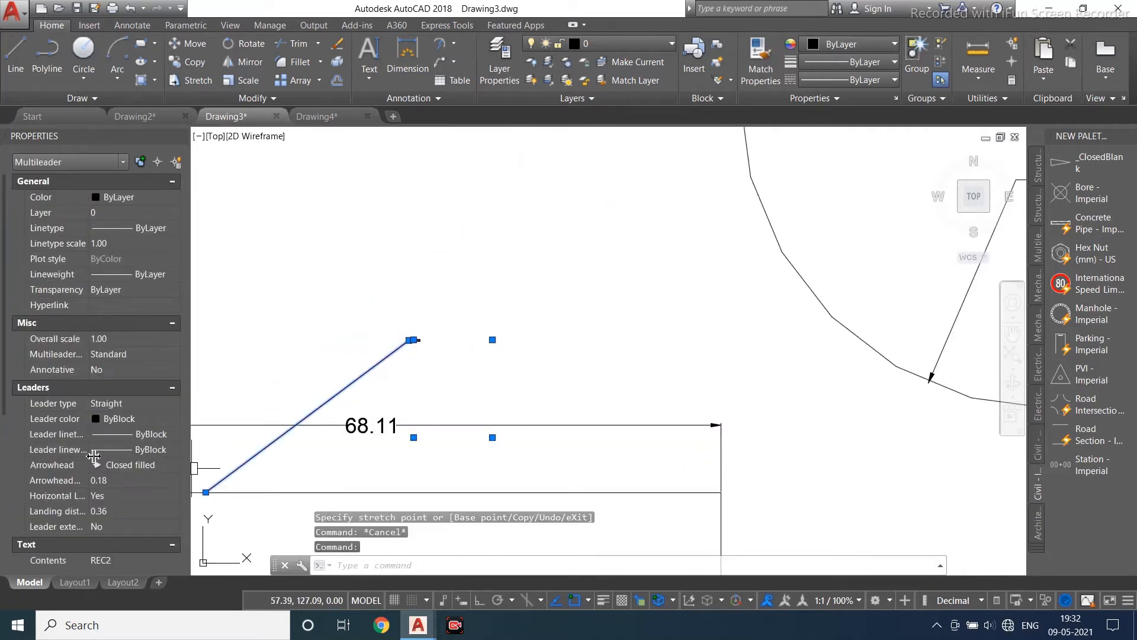
{"action": "scroll", "coordinate": [128, 503], "scroll_direction": "down", "scroll_amount": 2}
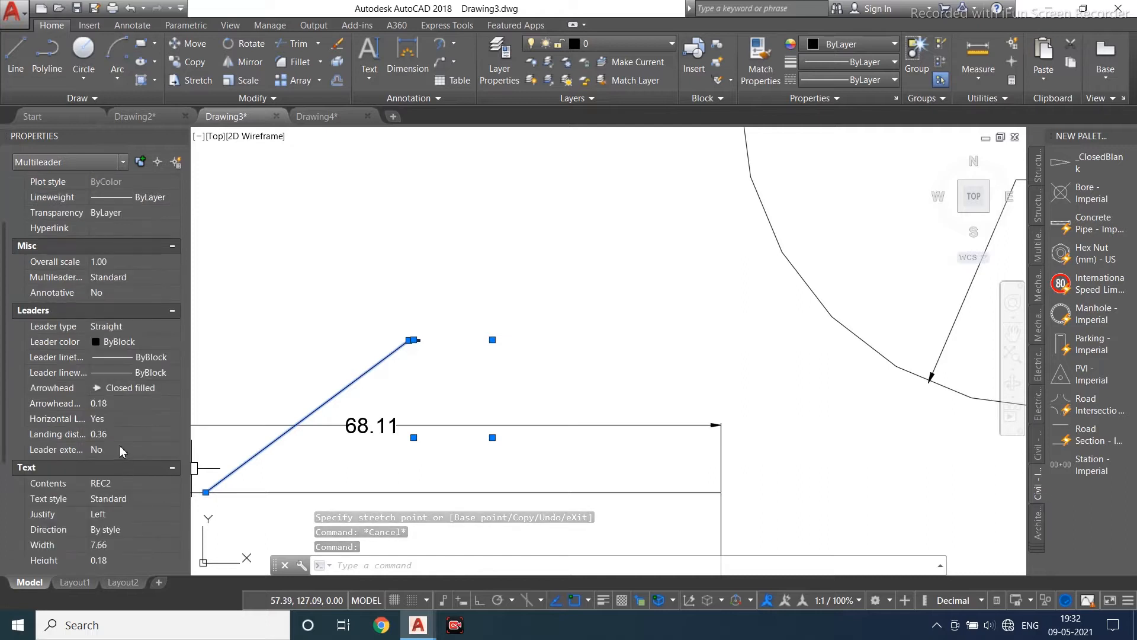
{"action": "left_click", "coordinate": [133, 403]}
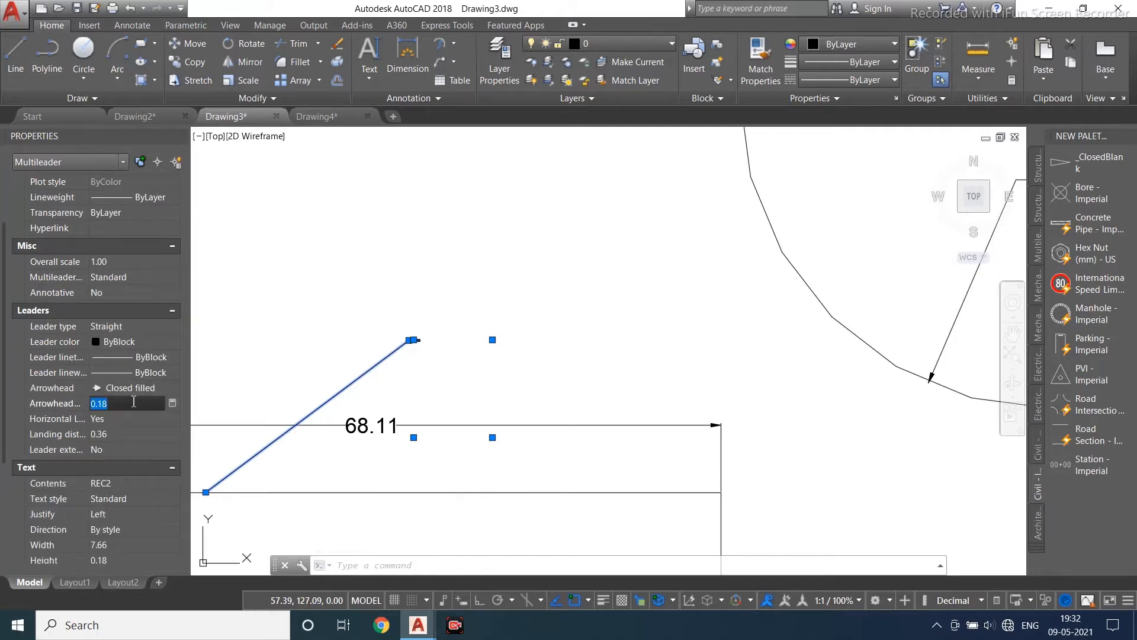
{"action": "type", "text": "2"}
{"action": "key", "text": "Return"}
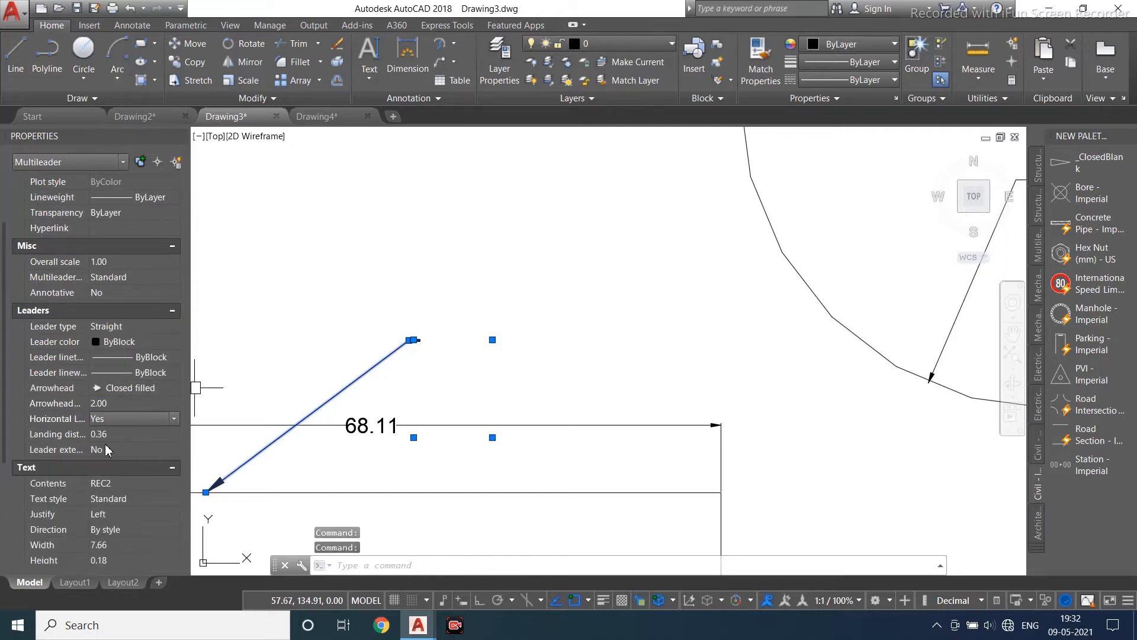
- Set the REC2 multileader's text height to 5
{"action": "scroll", "coordinate": [107, 483], "scroll_direction": "down", "scroll_amount": 2}
{"action": "left_click", "coordinate": [126, 482]}
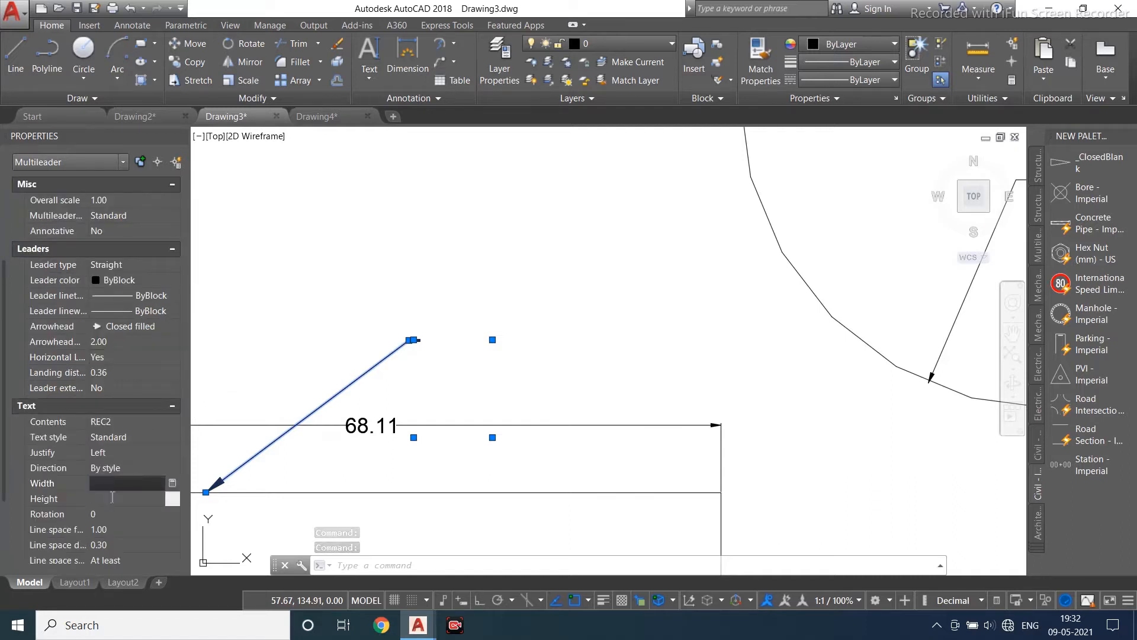
{"action": "left_click", "coordinate": [112, 497]}
{"action": "type", "text": "5"}
{"action": "key", "text": "Return"}
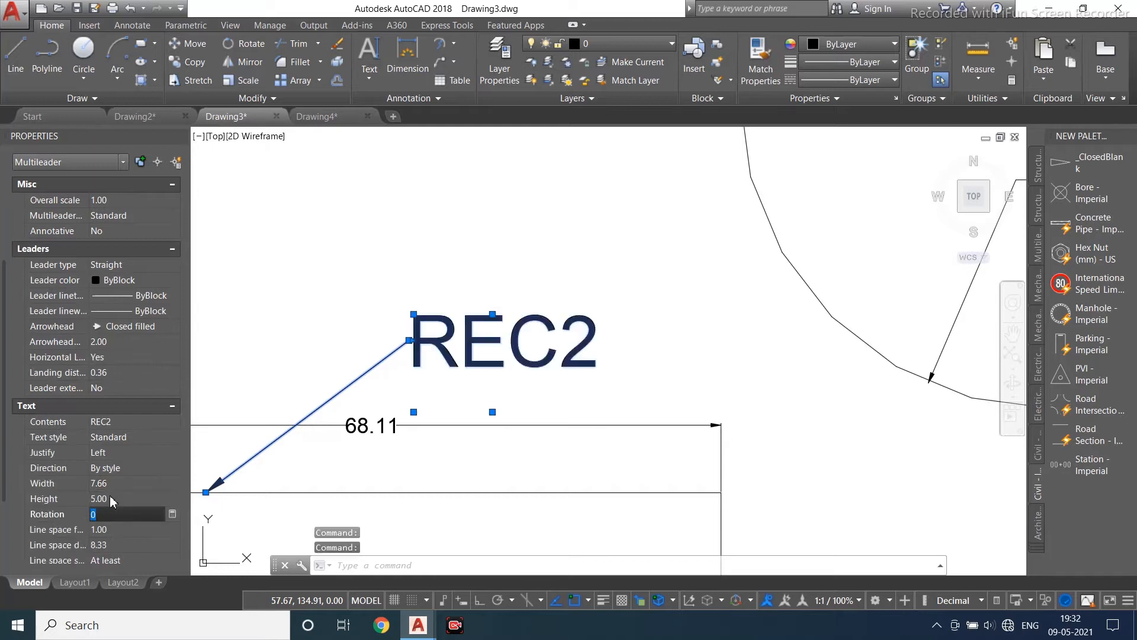
{"action": "scroll", "coordinate": [381, 335], "scroll_direction": "down", "scroll_amount": 3}
{"action": "key", "text": "Escape"}
- Try to move the upper rectangle together with its REC multileader
{"action": "scroll", "coordinate": [441, 388], "scroll_direction": "down", "scroll_amount": 3}
{"action": "middle_click_drag", "start_coordinate": [435, 386], "coordinate": [385, 474]}
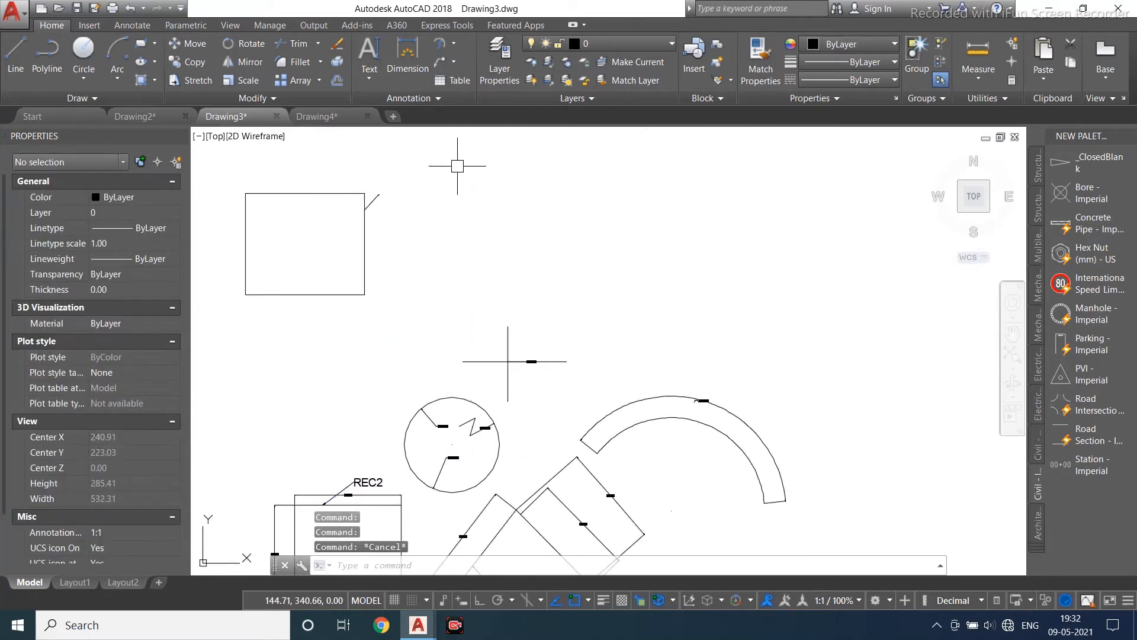
{"action": "middle_click_drag", "start_coordinate": [513, 305], "coordinate": [589, 245]}
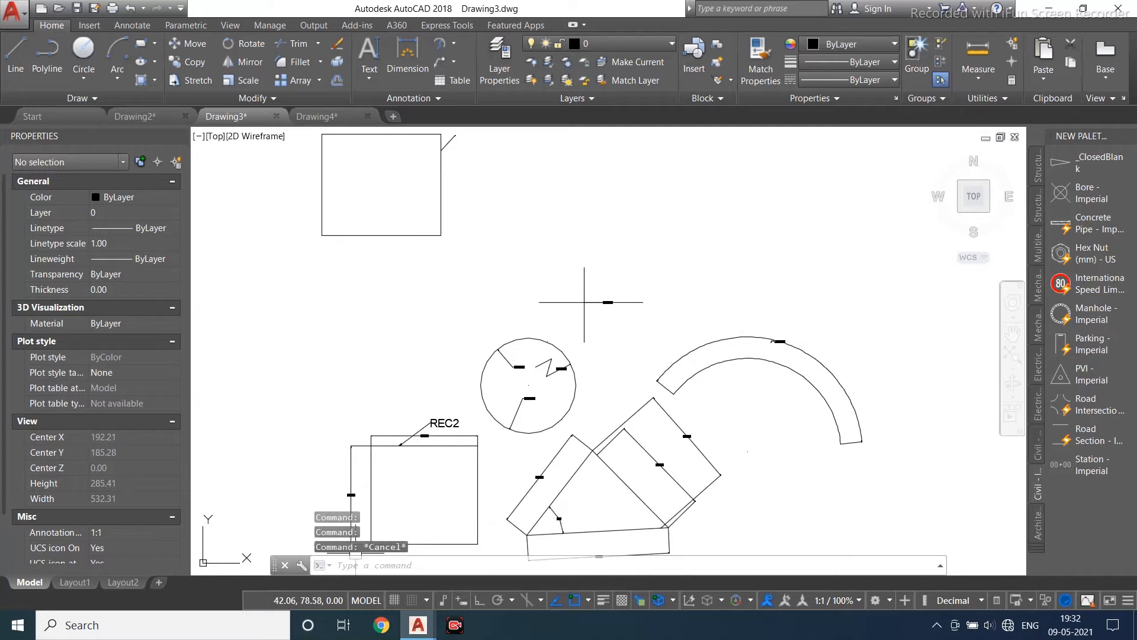
{"action": "scroll", "coordinate": [426, 460], "scroll_direction": "up", "scroll_amount": 3}
{"action": "scroll", "coordinate": [515, 318], "scroll_direction": "down", "scroll_amount": 3}
{"action": "scroll", "coordinate": [437, 347], "scroll_direction": "up", "scroll_amount": 4}
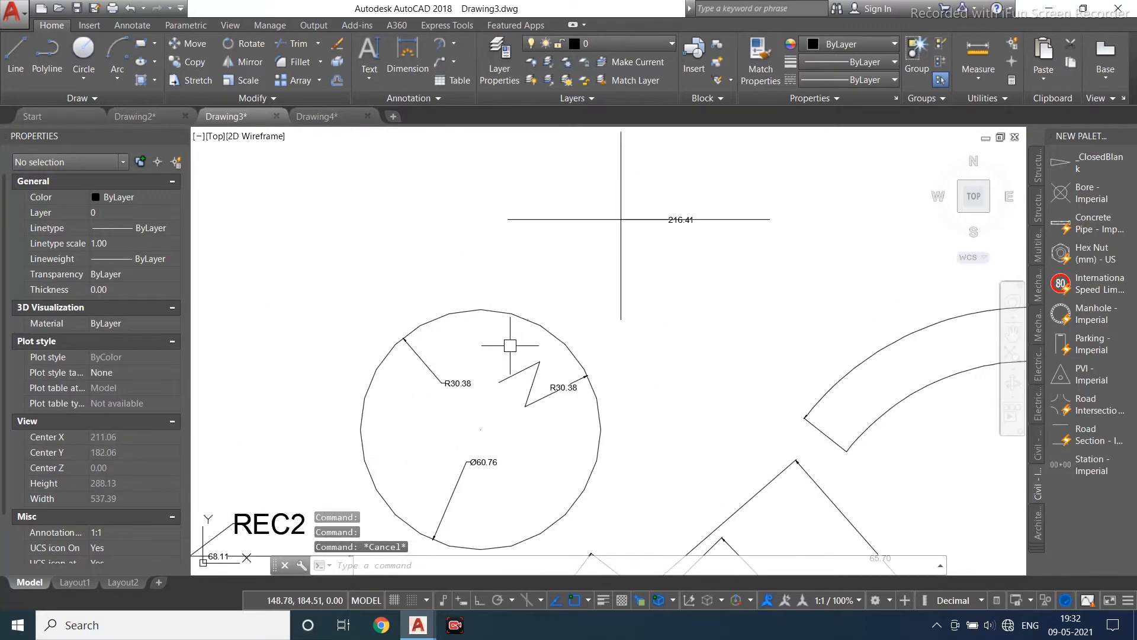
{"action": "scroll", "coordinate": [510, 345], "scroll_direction": "down", "scroll_amount": 5}
{"action": "left_click", "coordinate": [505, 272]}
{"action": "left_click", "coordinate": [325, 358]}
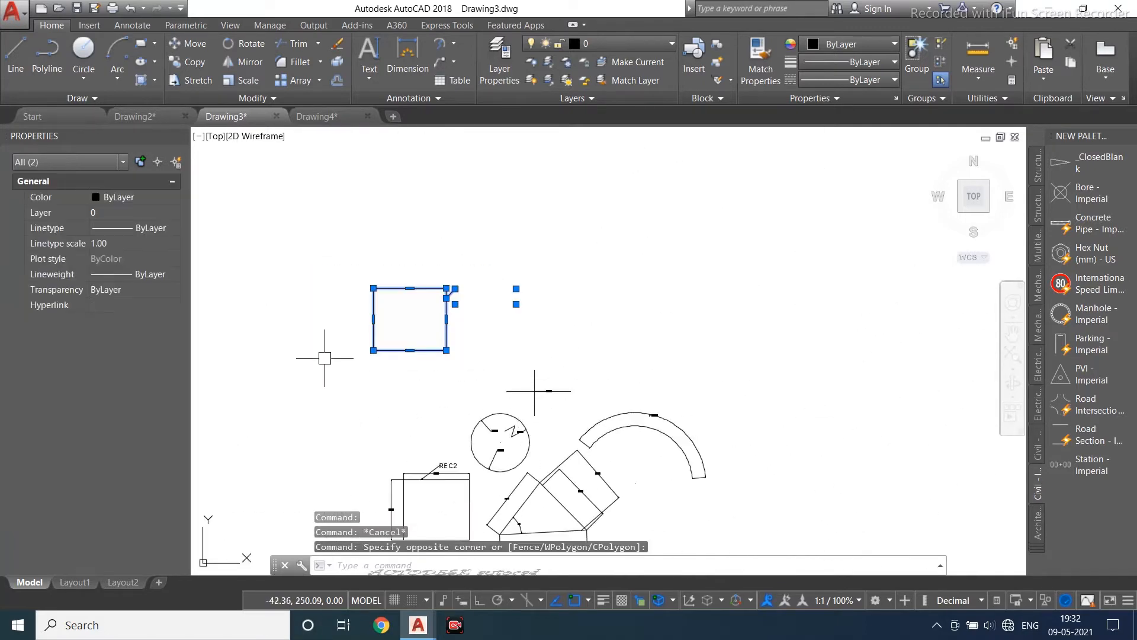
{"action": "type", "text": "m"}
{"action": "key", "text": "Return"}
{"action": "left_click", "coordinate": [335, 344]}
{"action": "scroll", "coordinate": [356, 474], "scroll_direction": "up", "scroll_amount": 4}
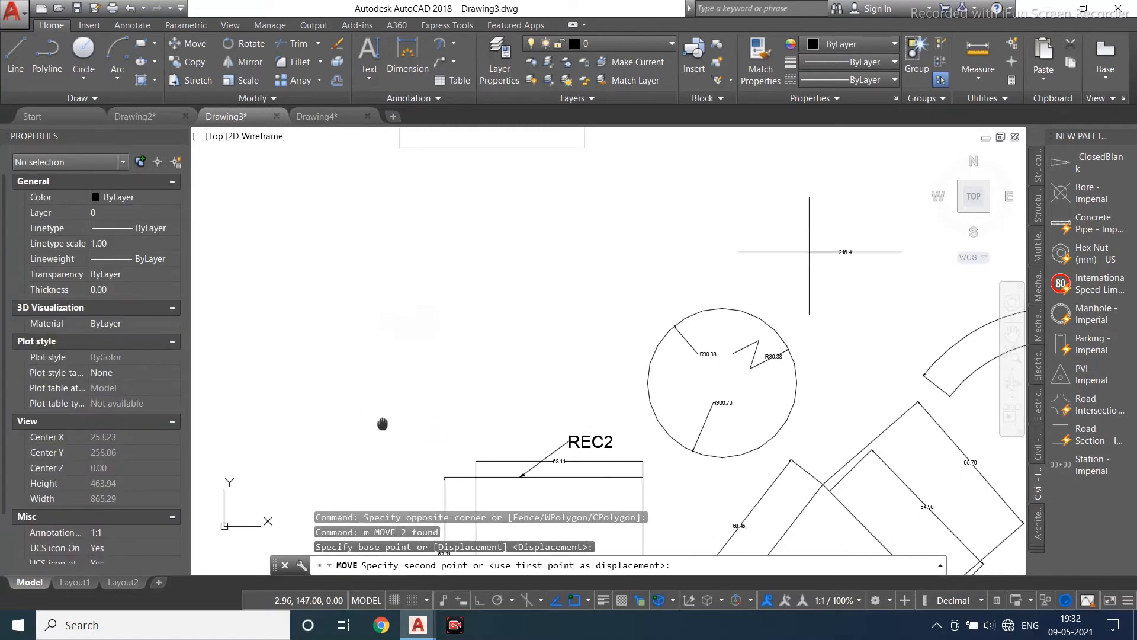
{"action": "key", "text": "Escape"}
- Set the REC multileader's arrowhead size to 1
{"action": "scroll", "coordinate": [436, 284], "scroll_direction": "up", "scroll_amount": 2}
{"action": "left_click", "coordinate": [427, 296]}
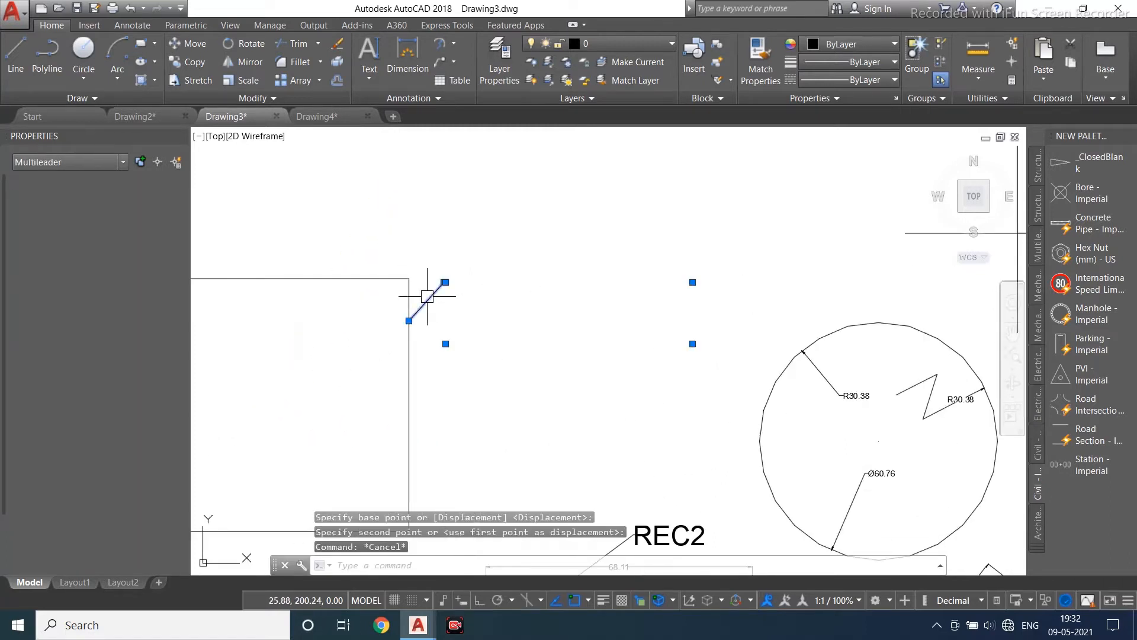
{"action": "scroll", "coordinate": [449, 277], "scroll_direction": "up", "scroll_amount": 4}
{"action": "left_click", "coordinate": [124, 480]}
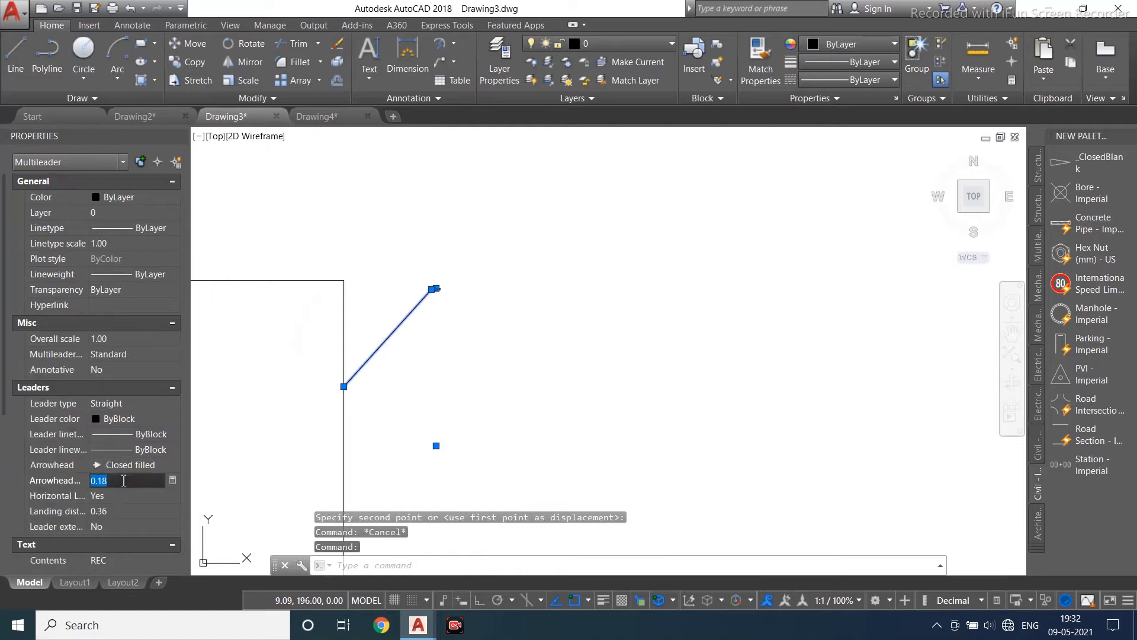
{"action": "key", "text": "Return"}
- Set the REC multileader's text height to 5
{"action": "left_click", "coordinate": [249, 391]}
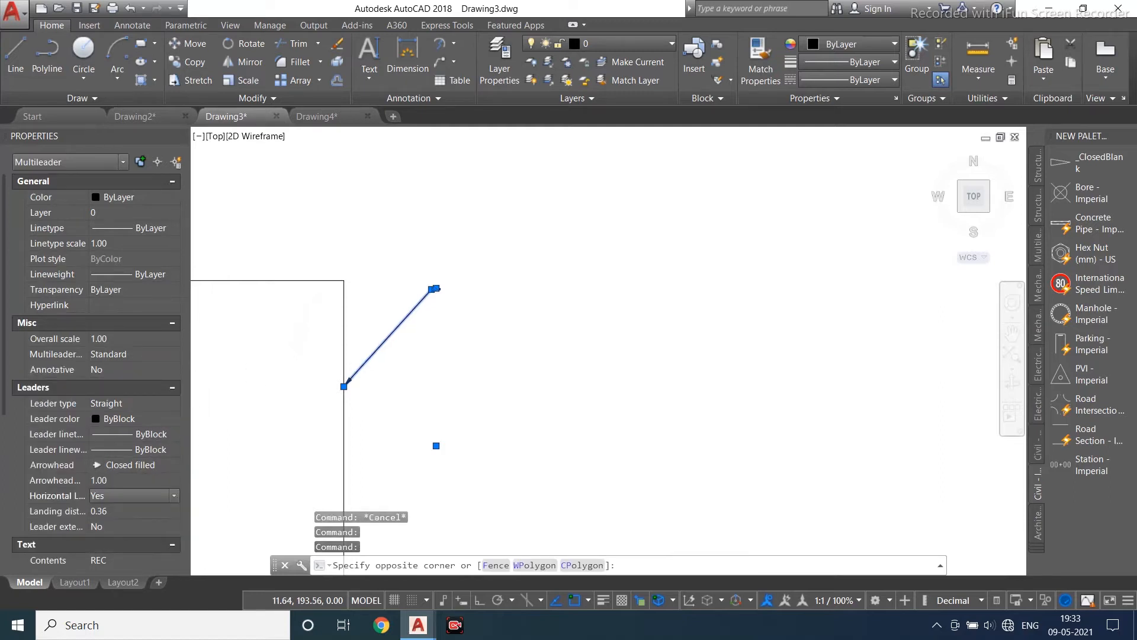
{"action": "scroll", "coordinate": [249, 391], "scroll_direction": "down", "scroll_amount": 4}
{"action": "key", "text": "Escape"}
{"action": "scroll", "coordinate": [136, 502], "scroll_direction": "down", "scroll_amount": 3}
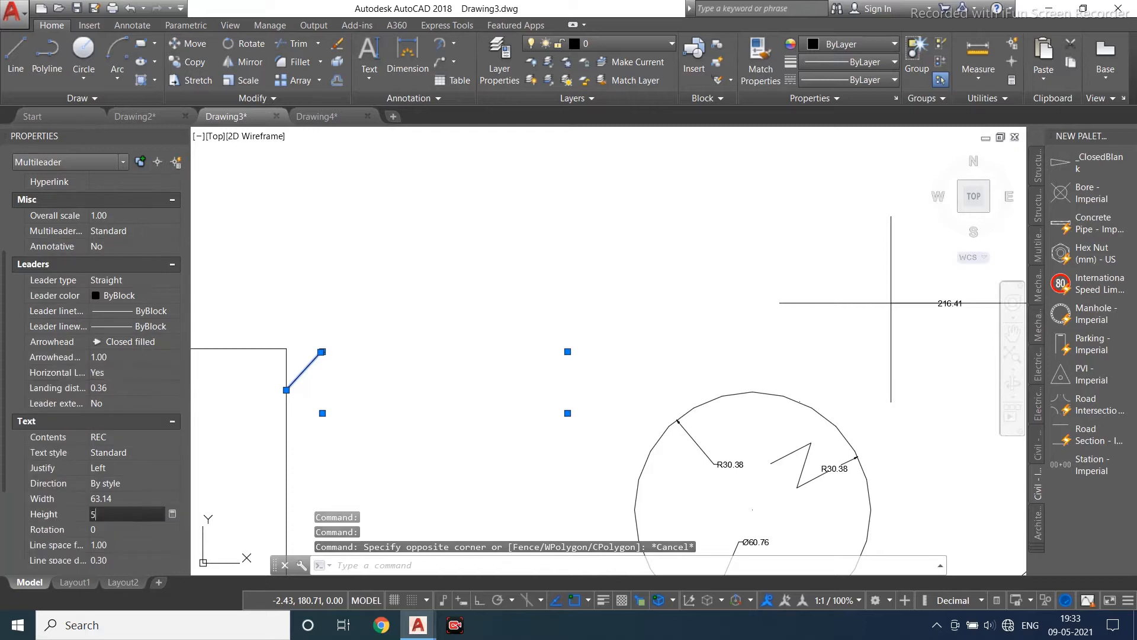
{"action": "key", "text": "Return"}
{"action": "key", "text": "Escape"}
{"action": "middle_click_drag", "start_coordinate": [482, 424], "coordinate": [409, 391]}
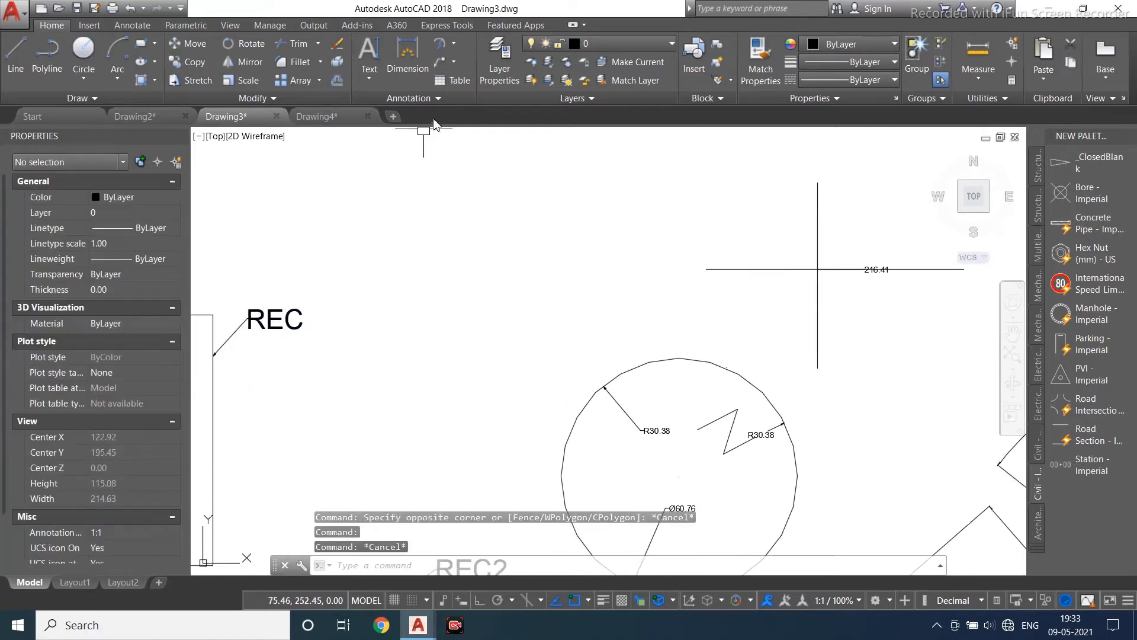
{"action": "left_click", "coordinate": [446, 63]}
{"action": "middle_click_drag", "start_coordinate": [762, 399], "coordinate": [640, 375]}
{"action": "left_click", "coordinate": [538, 336]}
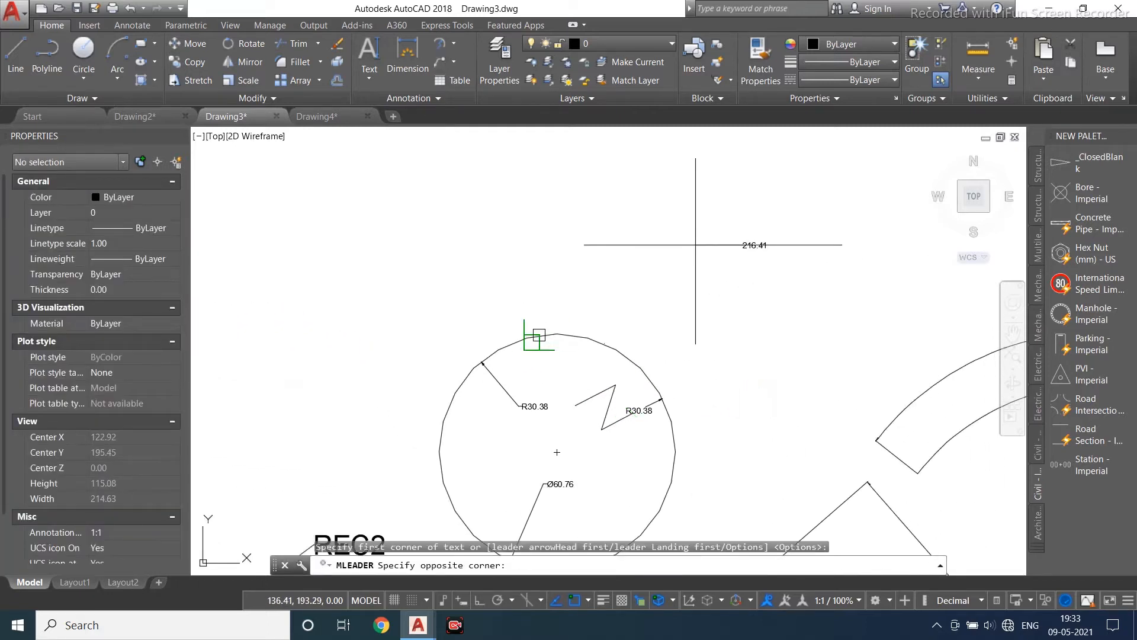
{"action": "key", "text": "Escape"}
- Add a multileader with the text CIRCLE whose arrow points at the circle's upper-left edge
{"action": "left_click", "coordinate": [439, 71]}
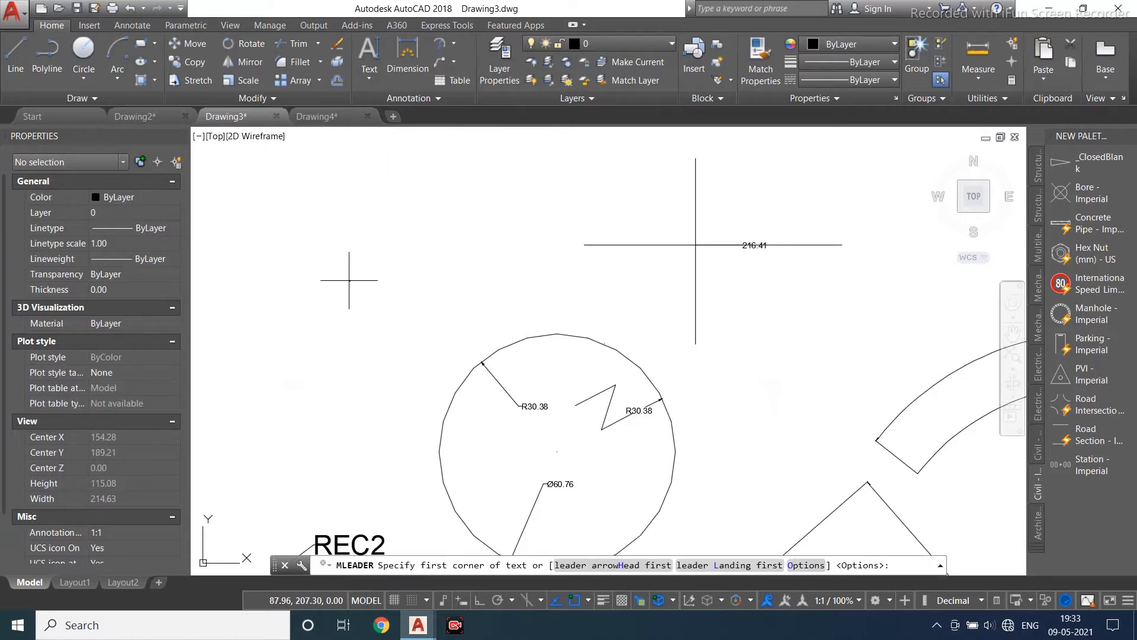
{"action": "left_click", "coordinate": [348, 279]}
{"action": "left_click", "coordinate": [413, 334]}
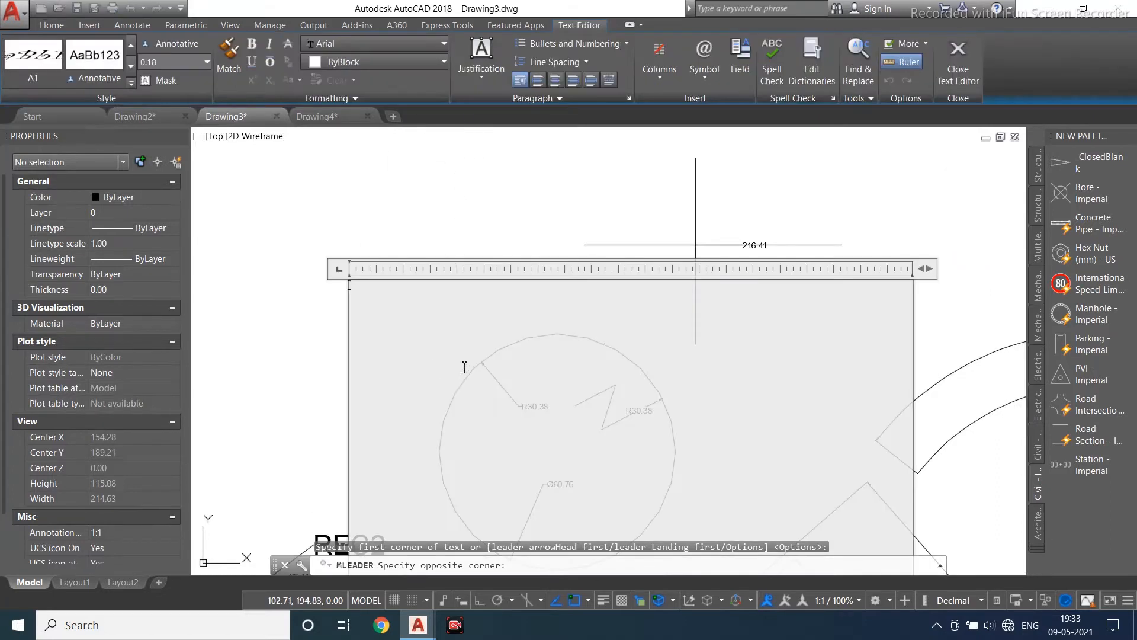
{"action": "type", "text": "CIRCLE"}
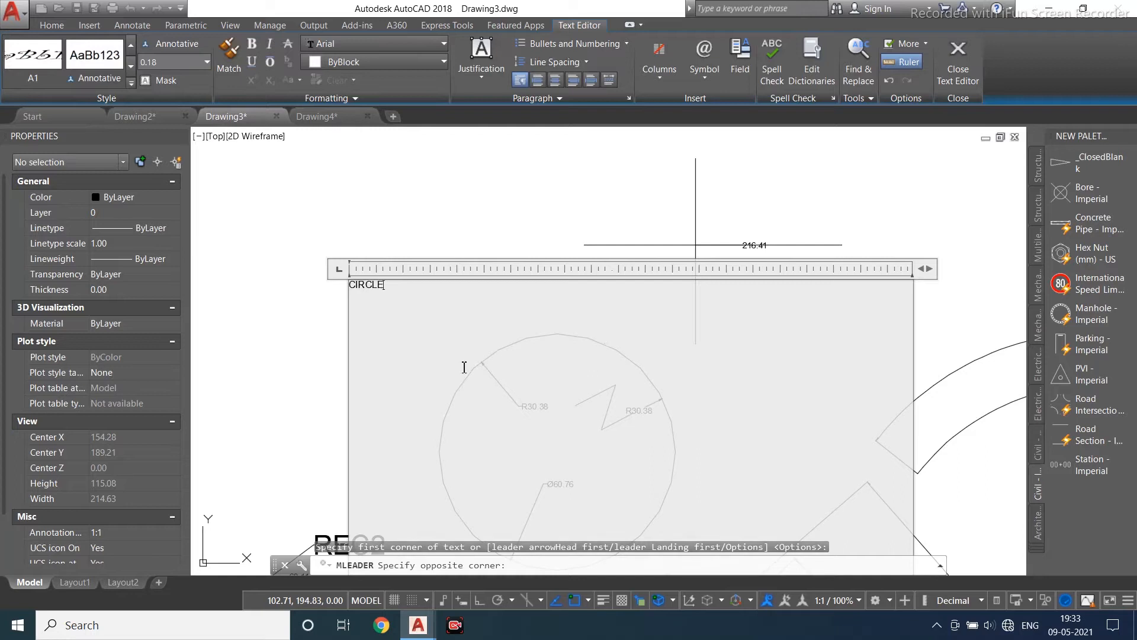
{"action": "left_click", "coordinate": [958, 60]}
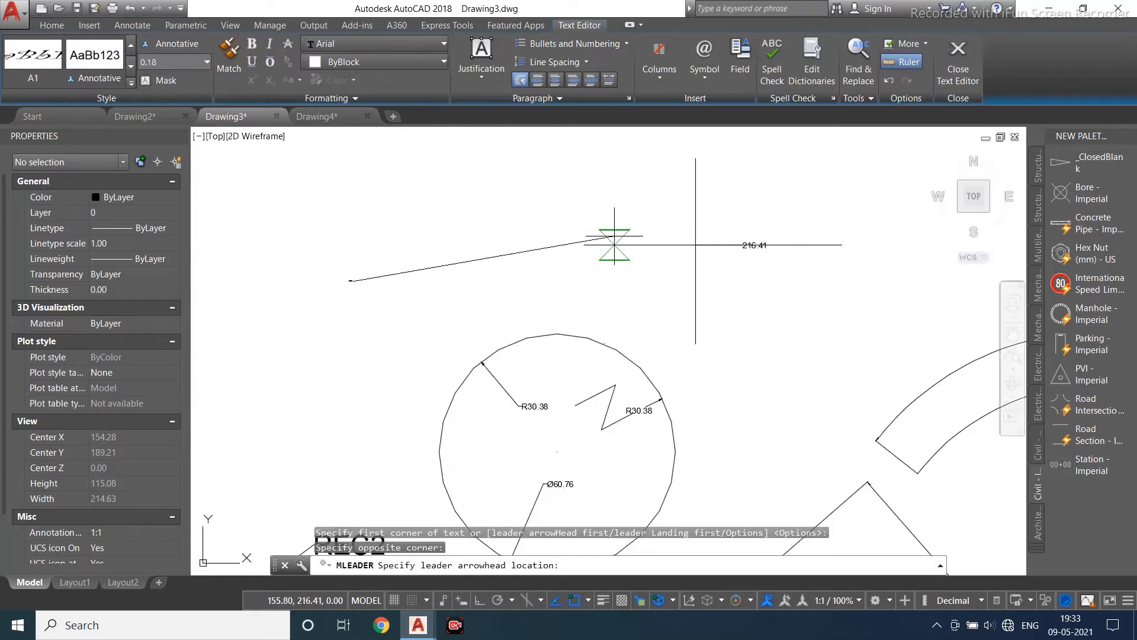
{"action": "left_click", "coordinate": [452, 396]}
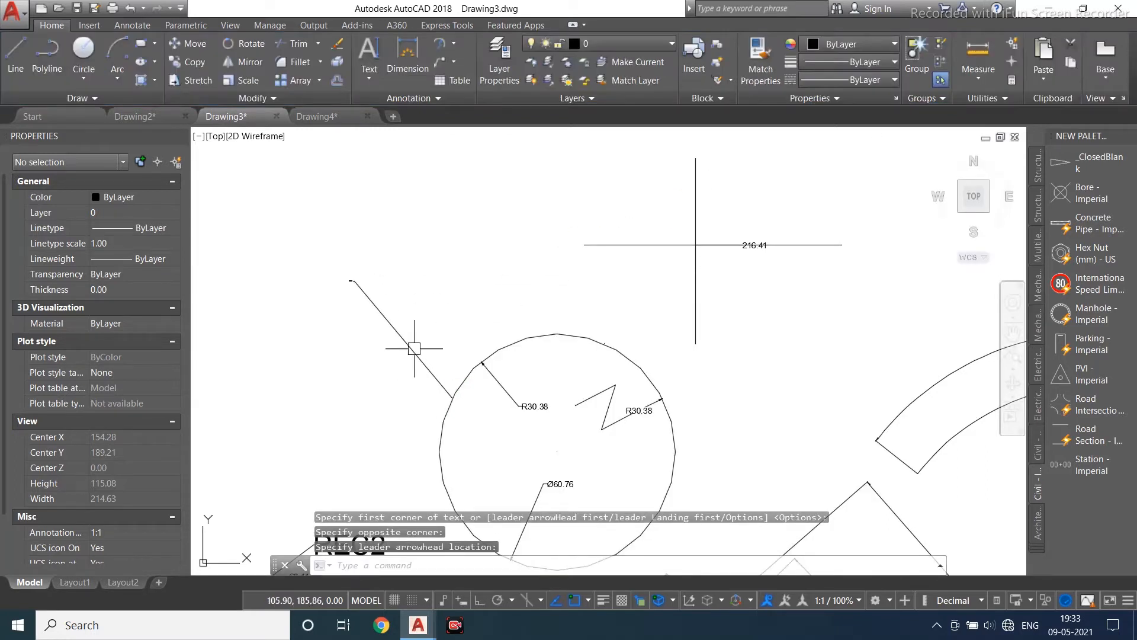
- Set the CIRCLE multileader's arrowhead size to 1
{"action": "left_click", "coordinate": [375, 310]}
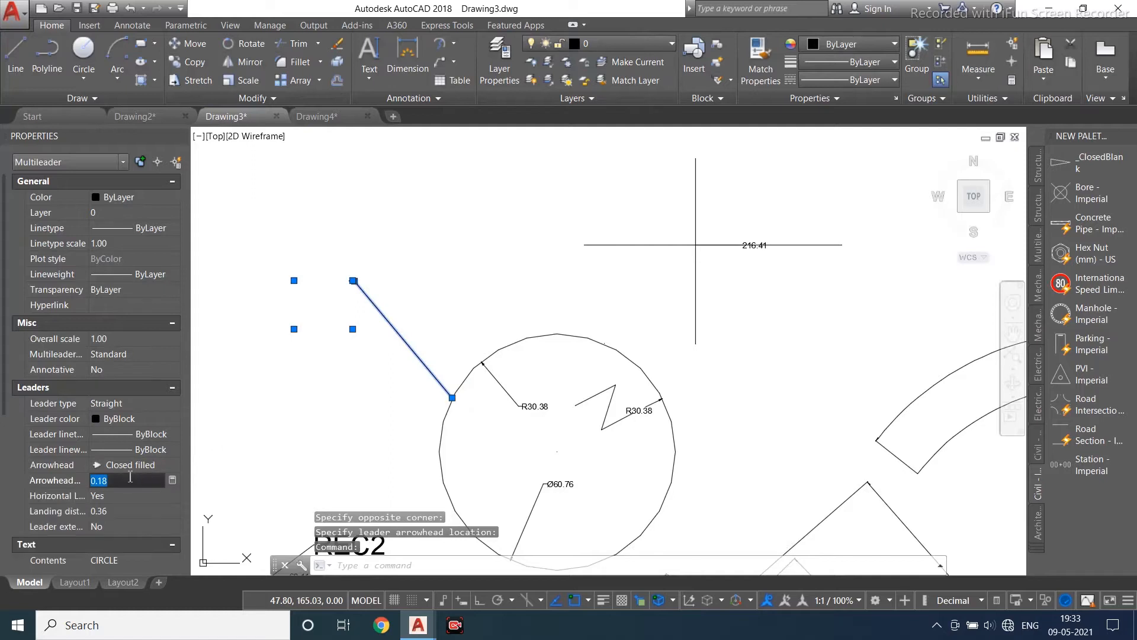
{"action": "left_click", "coordinate": [267, 535]}
{"action": "scroll", "coordinate": [121, 474], "scroll_direction": "down", "scroll_amount": 3}
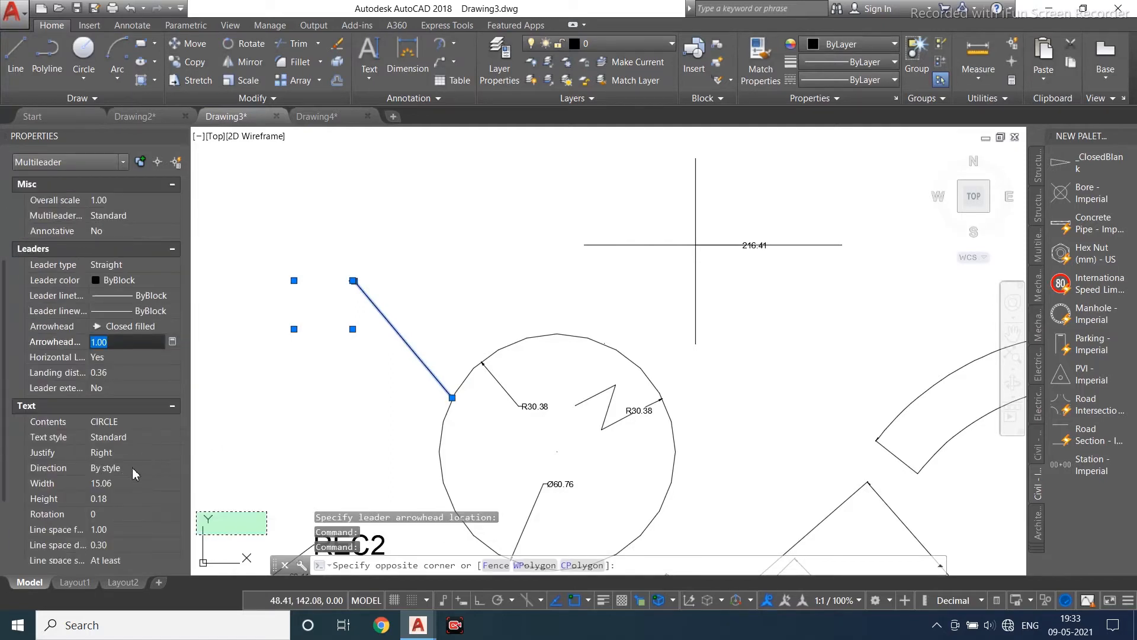
- Set the CIRCLE multileader's text height to 5
{"action": "left_click", "coordinate": [132, 500]}
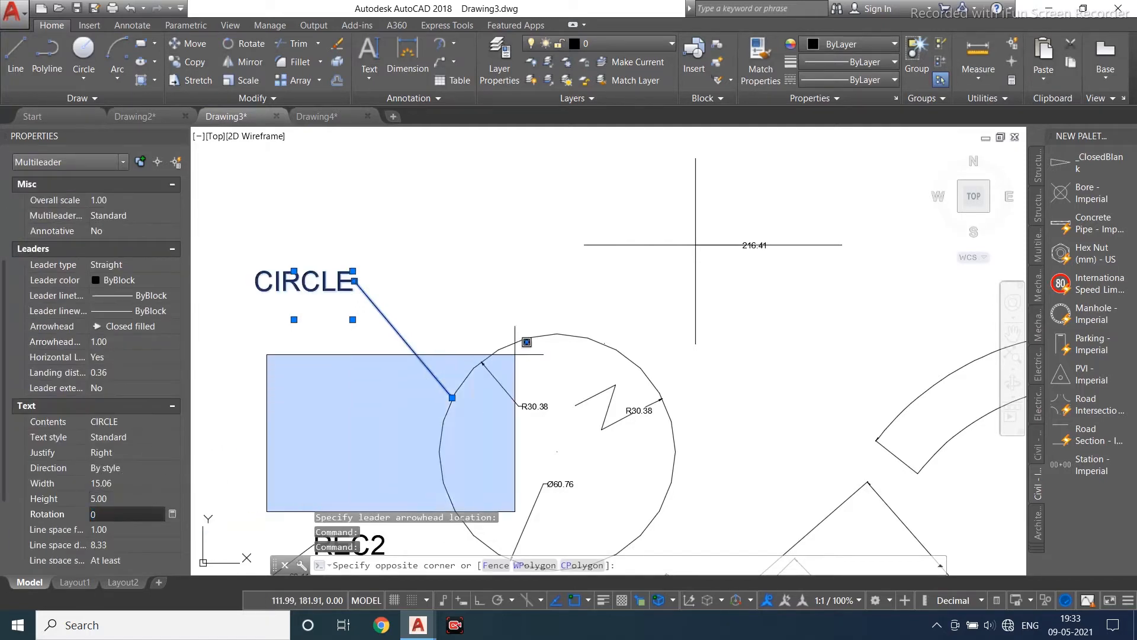
{"action": "scroll", "coordinate": [529, 343], "scroll_direction": "down", "scroll_amount": 4}
{"action": "key", "text": "Escape"}
{"action": "key", "text": "Escape"}
{"action": "middle_click_drag", "start_coordinate": [449, 325], "coordinate": [495, 276]}
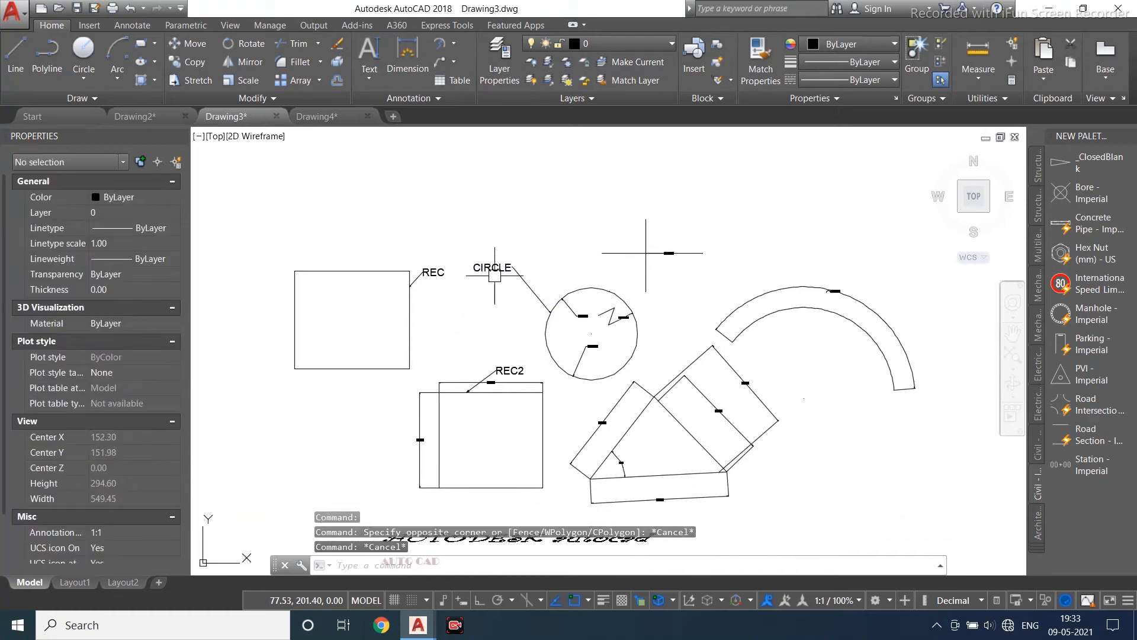
{"action": "middle_click_drag", "start_coordinate": [548, 335], "coordinate": [453, 326]}
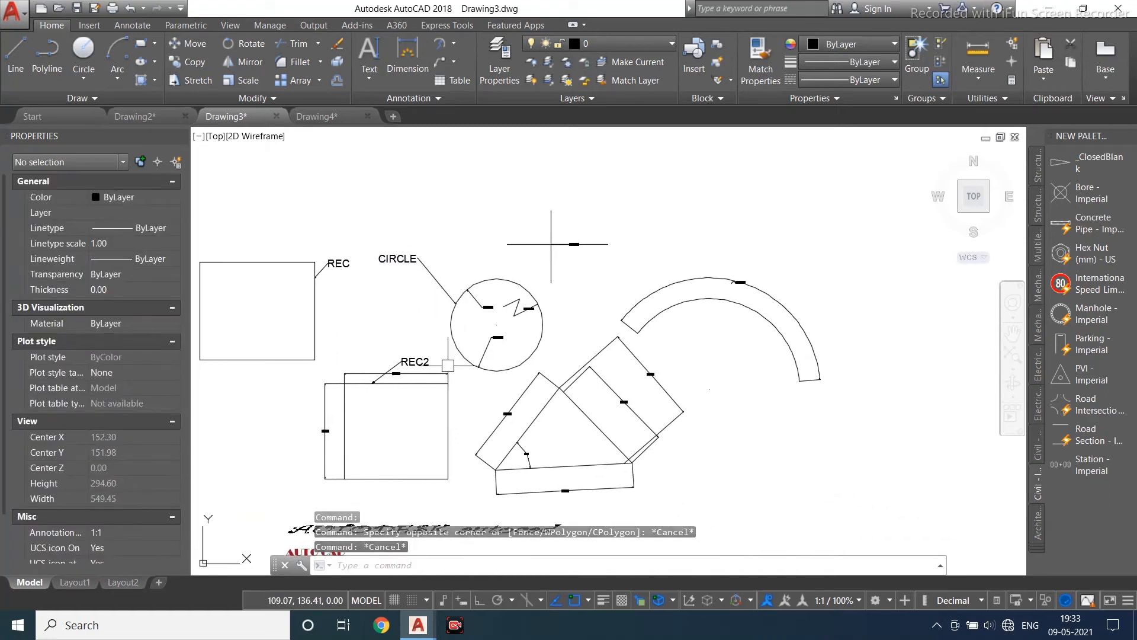
{"action": "left_click", "coordinate": [454, 61]}
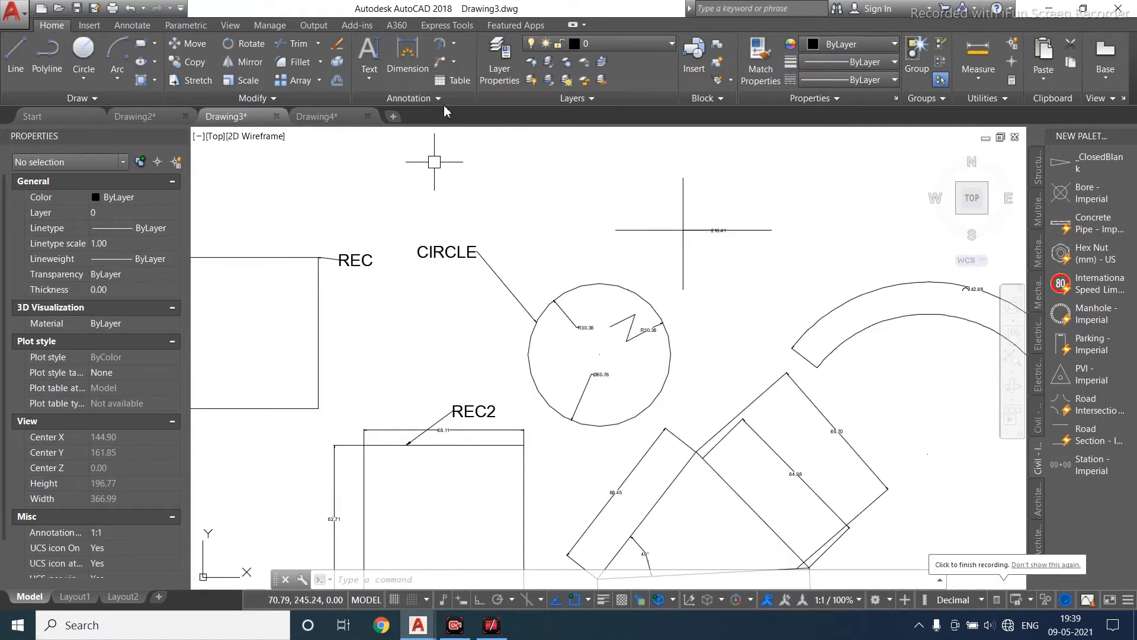
{"action": "left_click", "coordinate": [455, 64]}
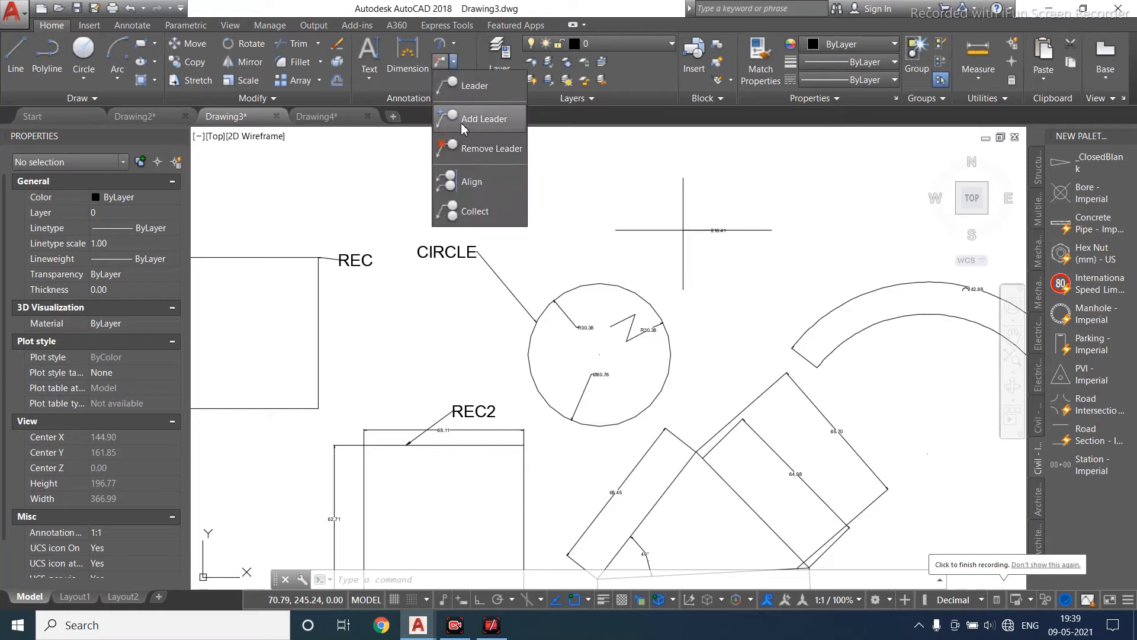
{"action": "scroll", "coordinate": [402, 376], "scroll_direction": "down", "scroll_amount": 2}
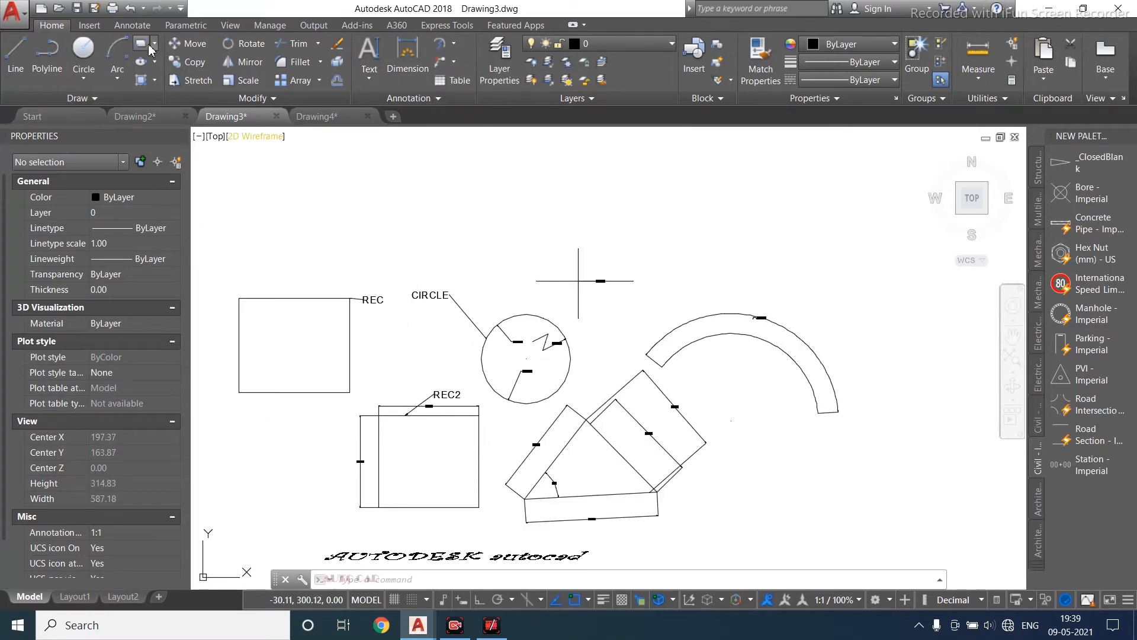
- Draw a closed triangular polyline above the REC and CIRCLE labels
{"action": "left_click", "coordinate": [83, 83]}
{"action": "left_click", "coordinate": [47, 56]}
{"action": "scroll", "coordinate": [337, 156], "scroll_direction": "up", "scroll_amount": 2}
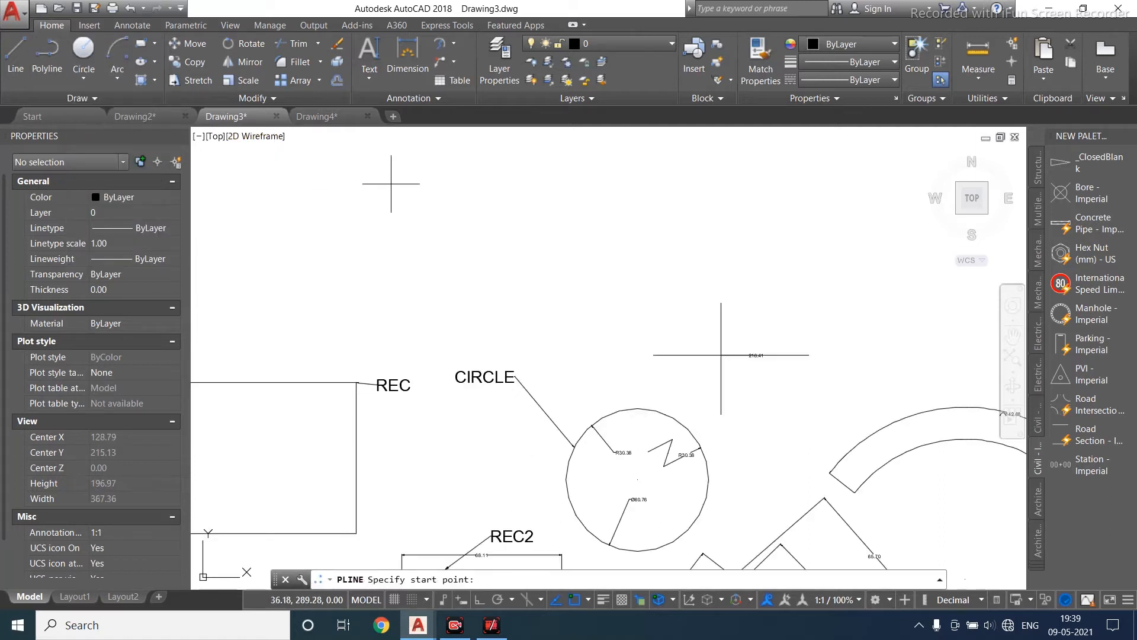
{"action": "left_click", "coordinate": [391, 184]}
{"action": "left_click", "coordinate": [302, 244]}
{"action": "left_click", "coordinate": [472, 229]}
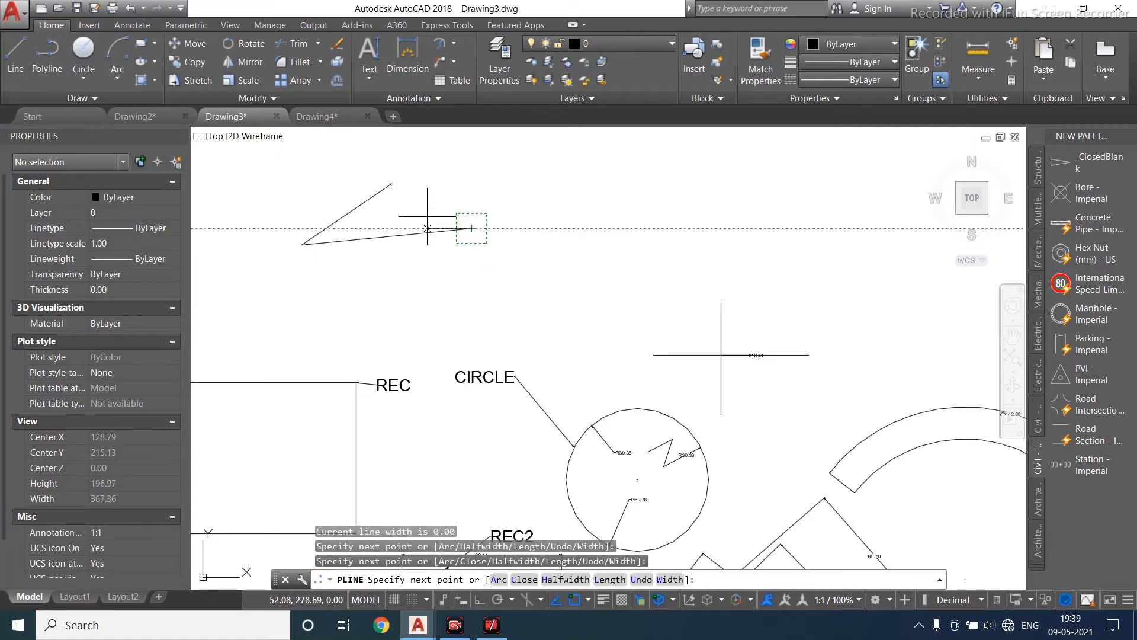
{"action": "left_click", "coordinate": [391, 184]}
{"action": "middle_click_drag", "start_coordinate": [404, 274], "coordinate": [399, 250]}
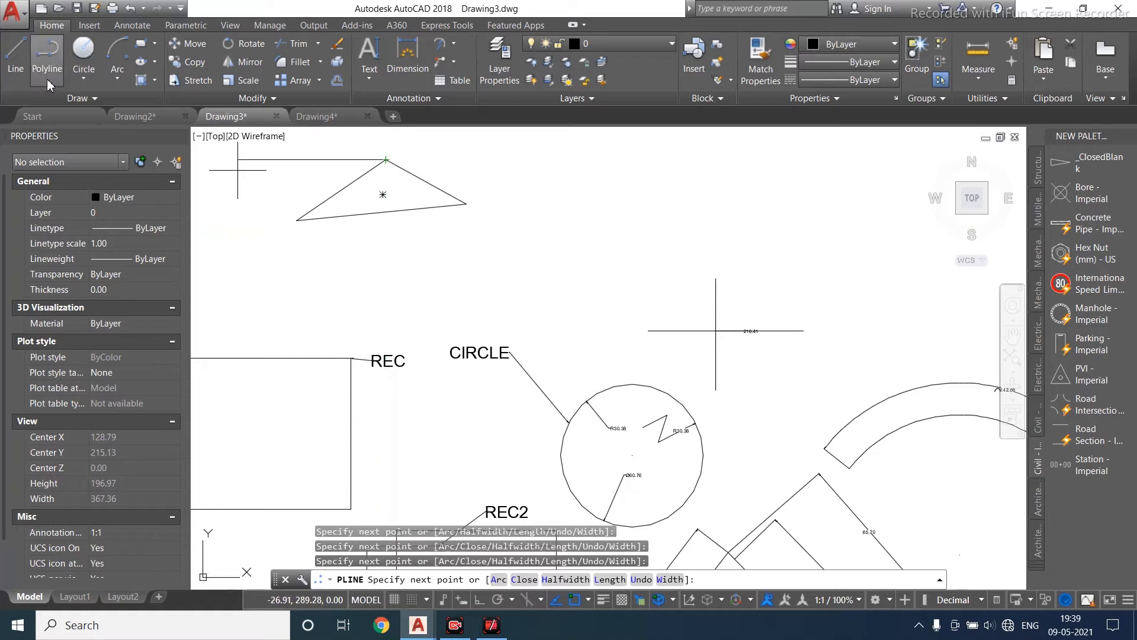
- Draw a second closed right-angled triangular polyline just below the first triangle
{"action": "left_click", "coordinate": [47, 56]}
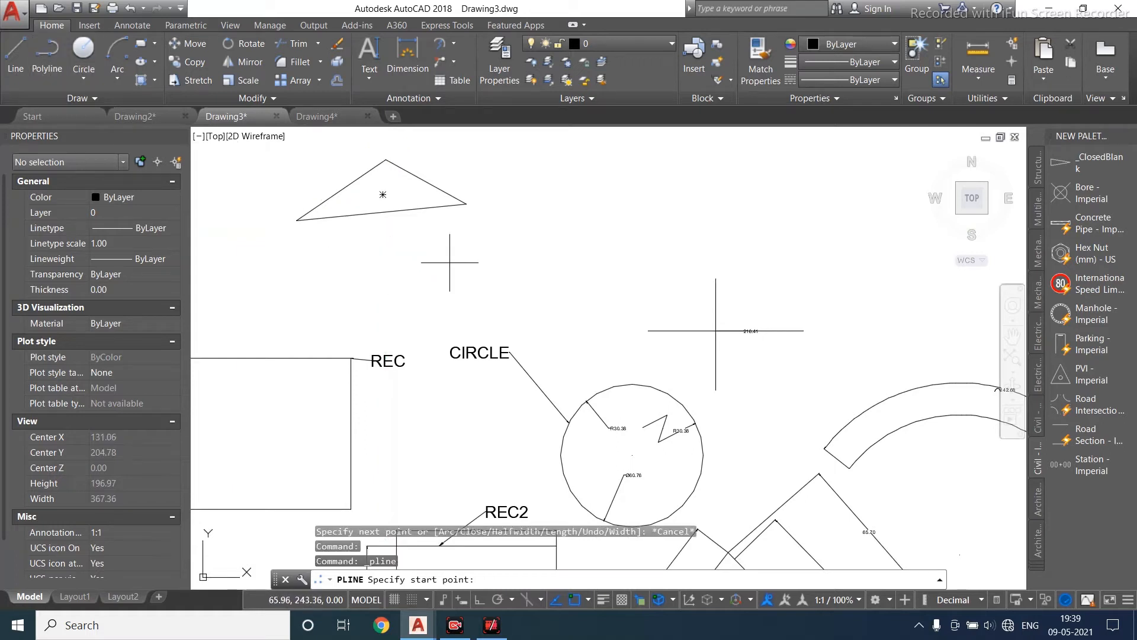
{"action": "left_click", "coordinate": [414, 245]}
{"action": "left_click", "coordinate": [415, 331]}
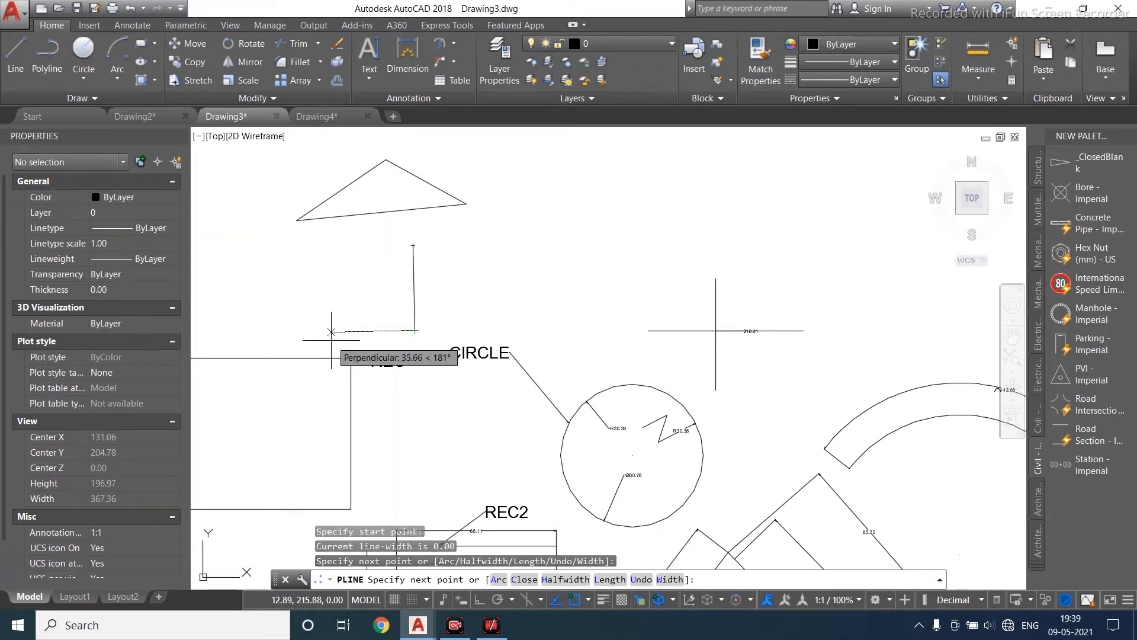
{"action": "left_click", "coordinate": [321, 331]}
{"action": "left_click", "coordinate": [413, 245]}
{"action": "key", "text": "Escape"}
{"action": "key", "text": "Escape"}
{"action": "middle_click_drag", "start_coordinate": [385, 365], "coordinate": [385, 358]}
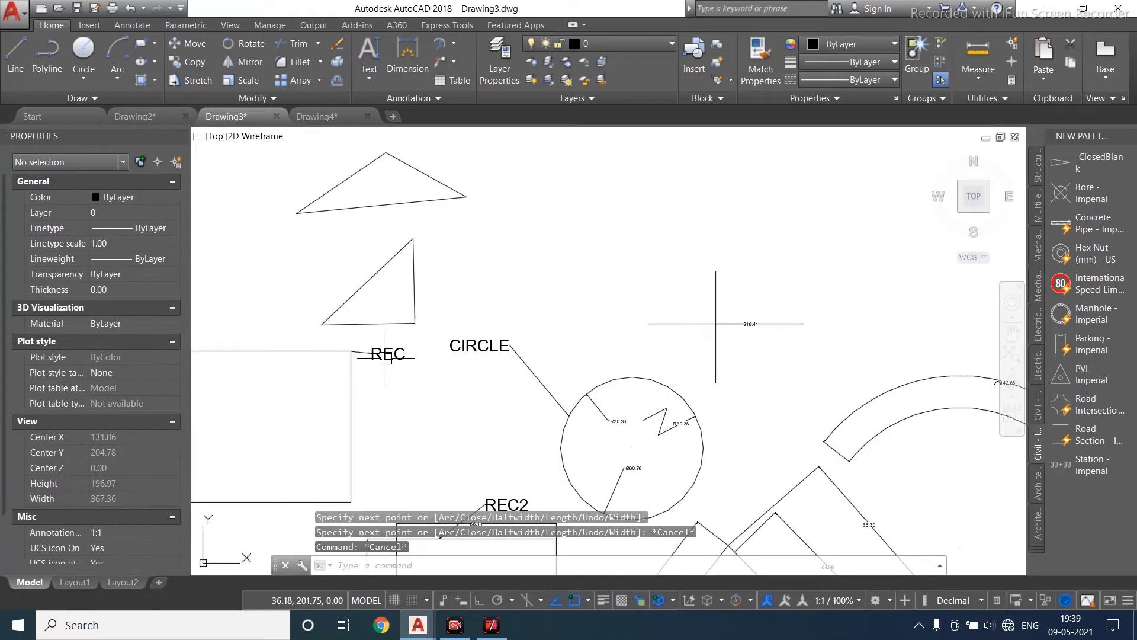
{"action": "middle_click_drag", "start_coordinate": [413, 319], "coordinate": [358, 365]}
{"action": "left_click", "coordinate": [455, 62]}
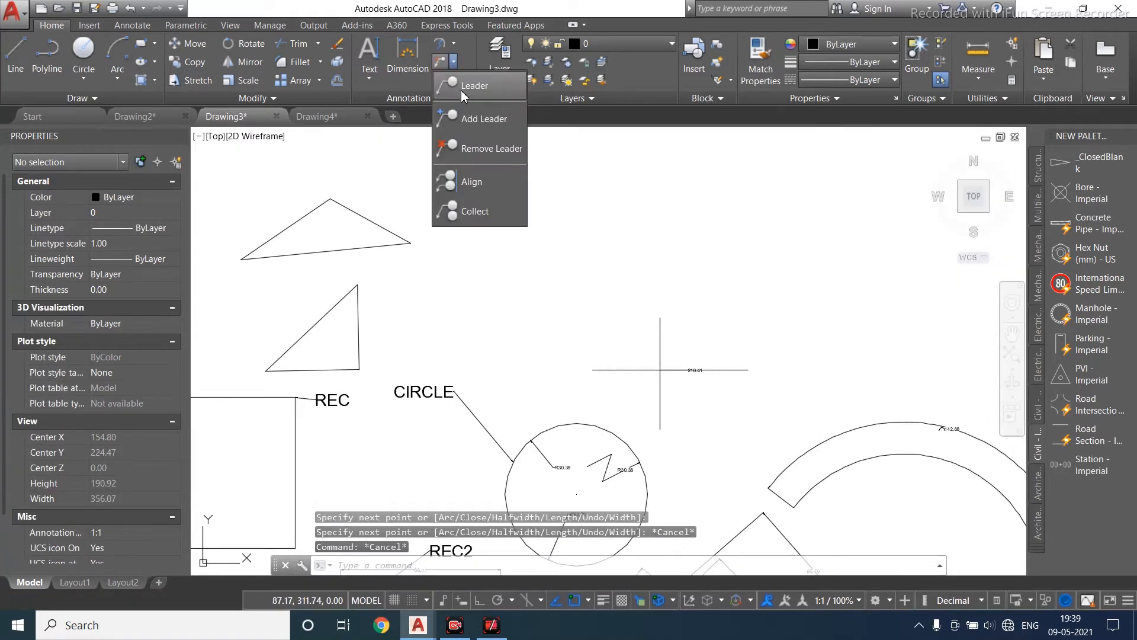
{"action": "left_click", "coordinate": [468, 89]}
{"action": "middle_click_drag", "start_coordinate": [371, 225], "coordinate": [356, 241]}
{"action": "left_click", "coordinate": [357, 238]}
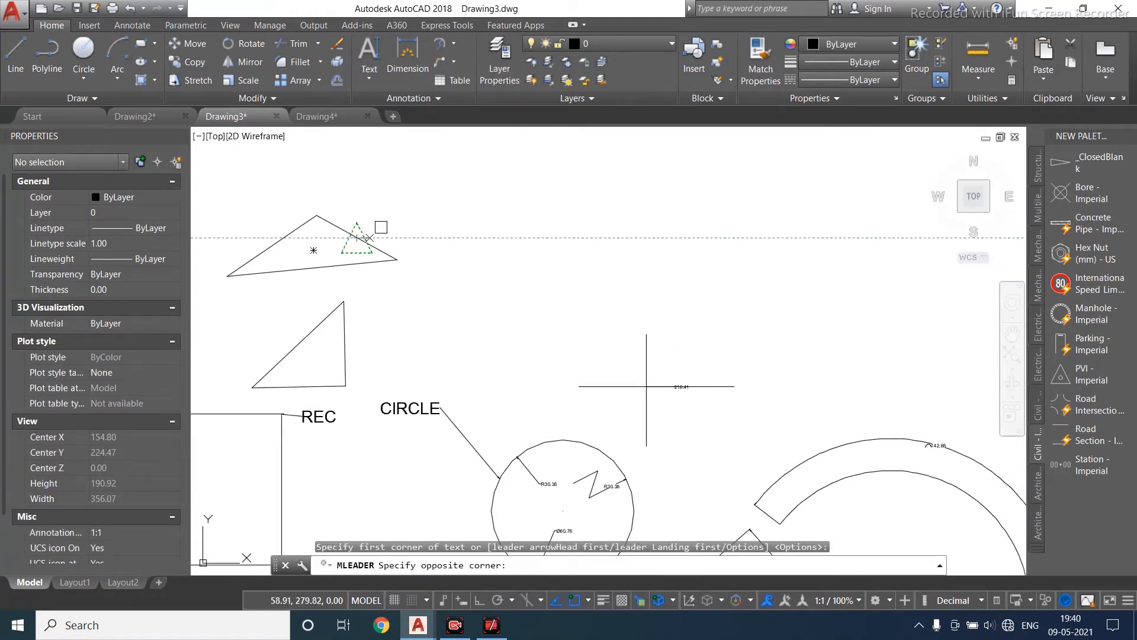
{"action": "key", "text": "Escape"}
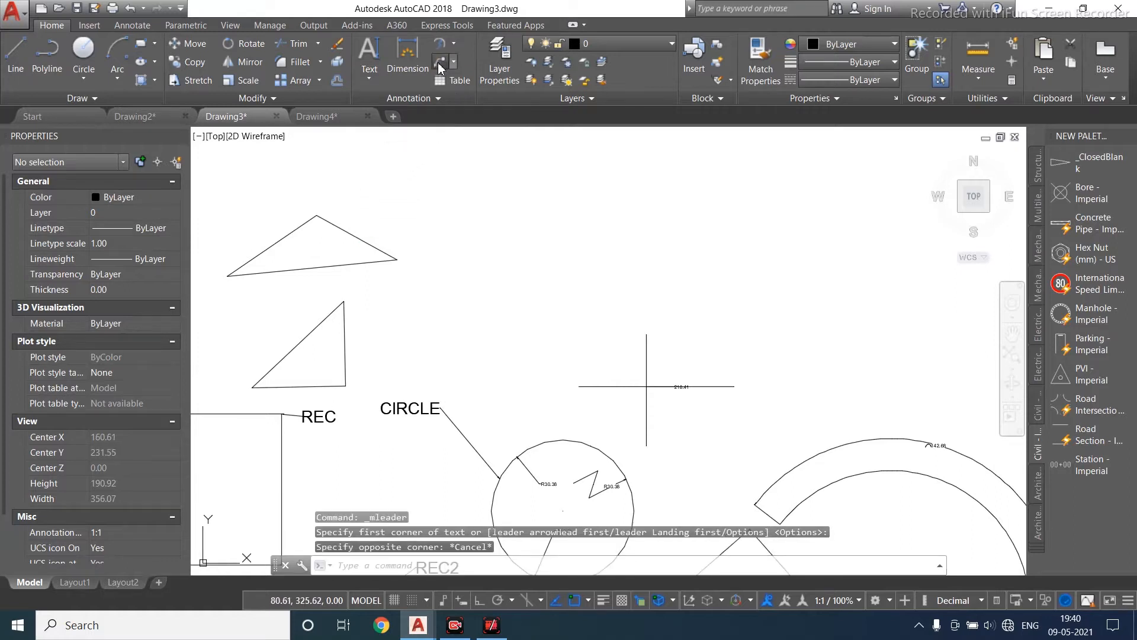
- Add a multileader with the text TRIANGLE whose arrow points at the upper triangle's upper-right edge
{"action": "key", "text": "Return"}
{"action": "left_click", "coordinate": [495, 148]}
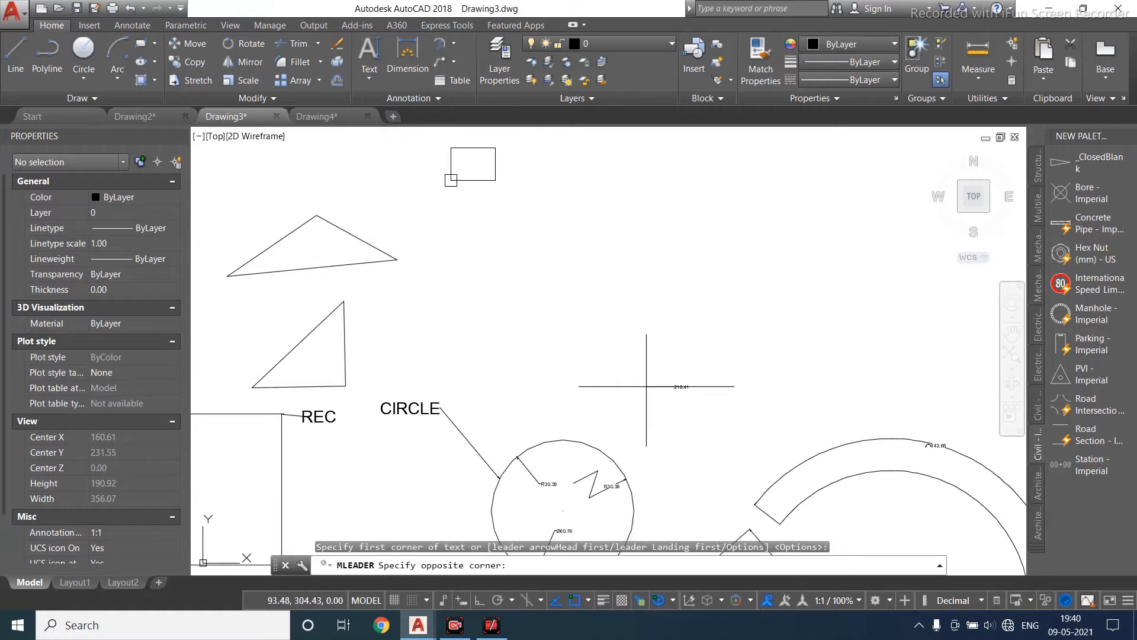
{"action": "left_click", "coordinate": [574, 170]}
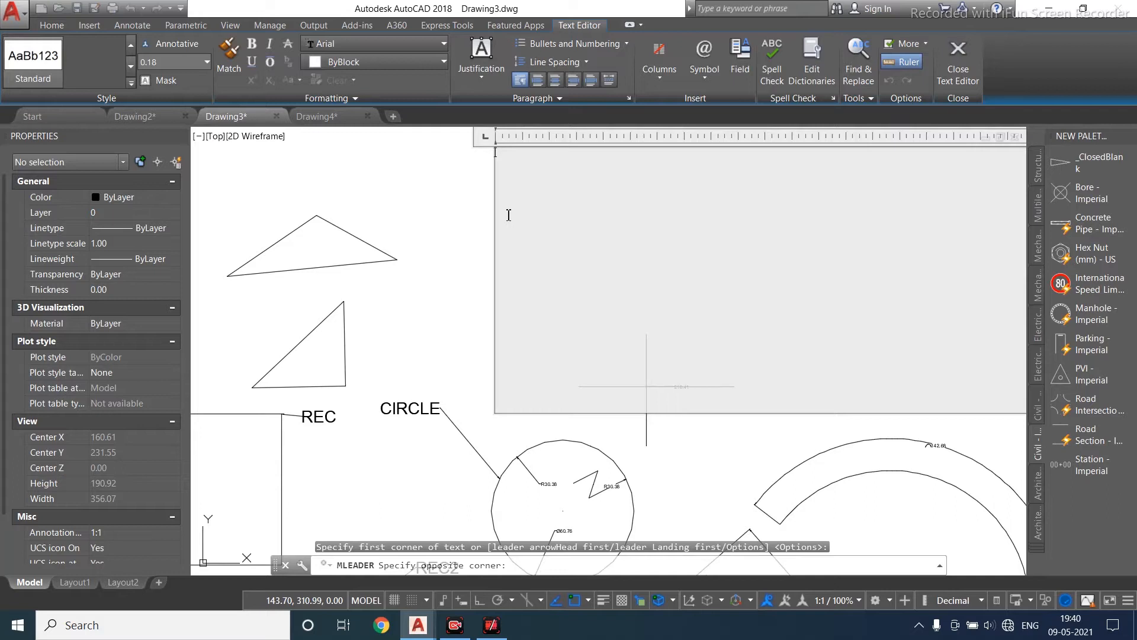
{"action": "type", "text": "TRIANGLE"}
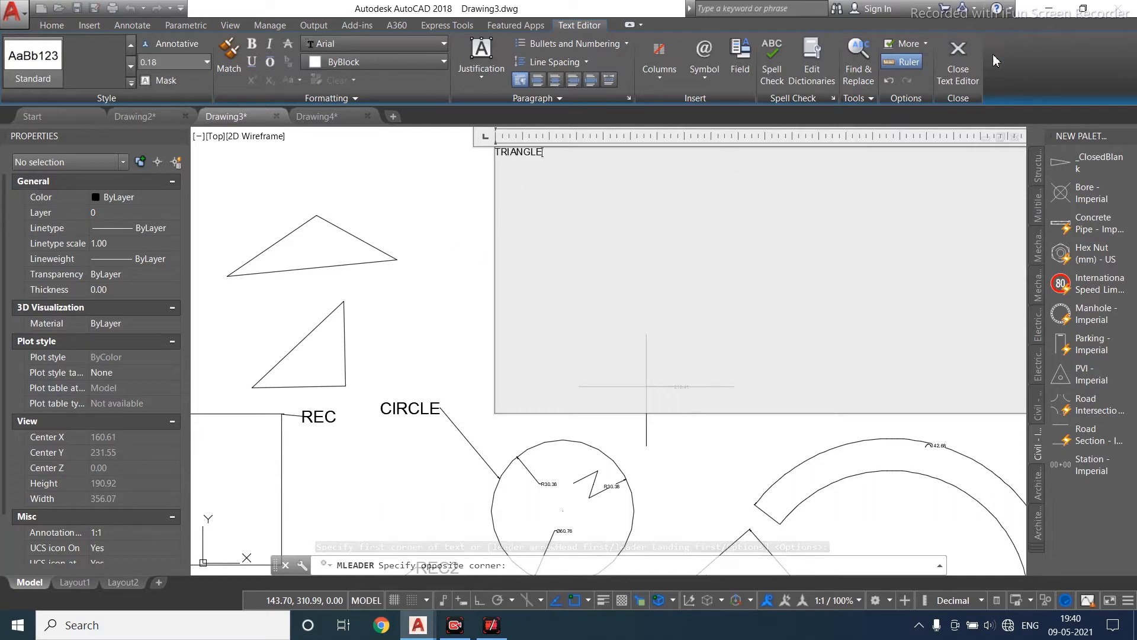
{"action": "left_click", "coordinate": [958, 59]}
{"action": "scroll", "coordinate": [355, 246], "scroll_direction": "up", "scroll_amount": 2}
{"action": "left_click", "coordinate": [355, 246]}
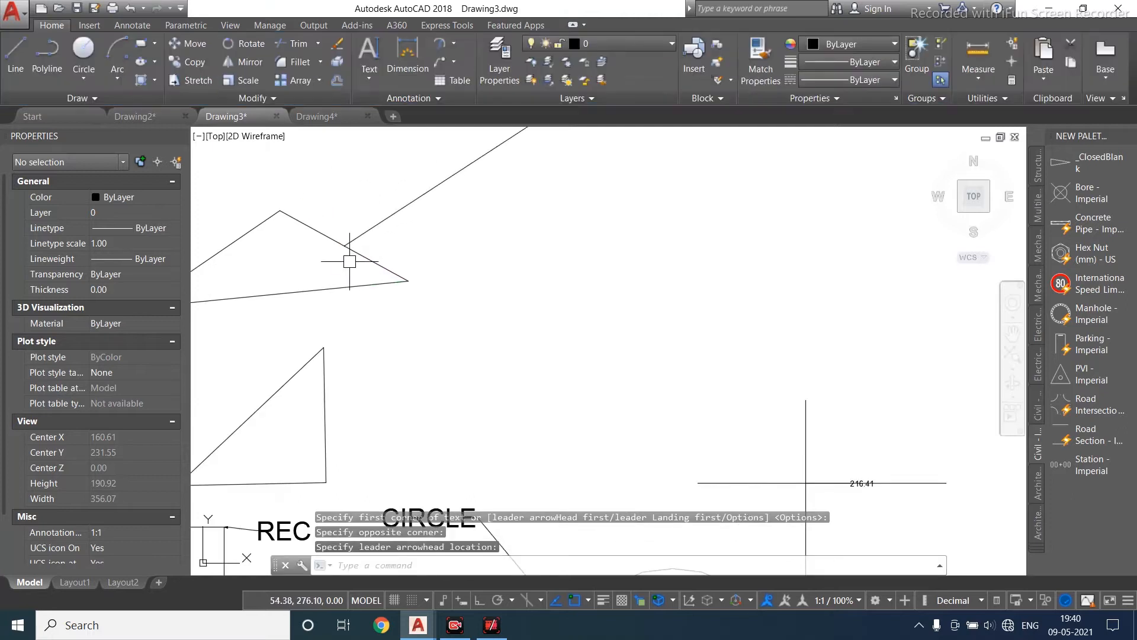
- Set the TRIANGLE multileader's arrowhead size to 2
{"action": "scroll", "coordinate": [355, 246], "scroll_direction": "down", "scroll_amount": 2}
{"action": "left_click", "coordinate": [418, 212]}
{"action": "left_click", "coordinate": [161, 479]}
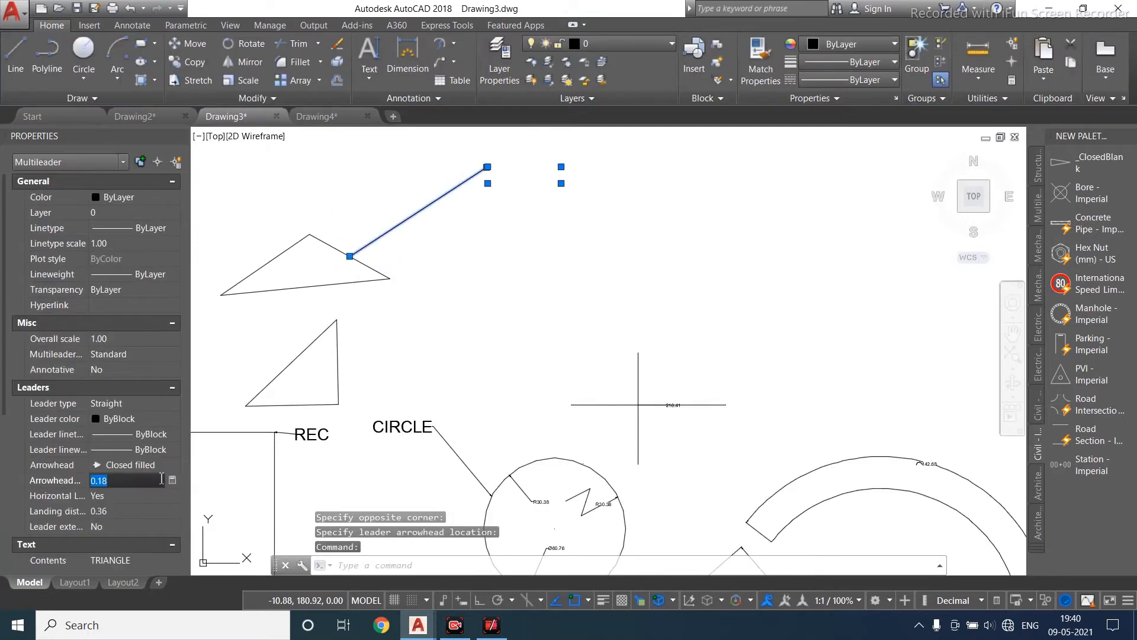
{"action": "type", "text": "2"}
{"action": "key", "text": "Return"}
- Set the TRIANGLE multileader's text height to 5
{"action": "scroll", "coordinate": [157, 496], "scroll_direction": "down", "scroll_amount": 3}
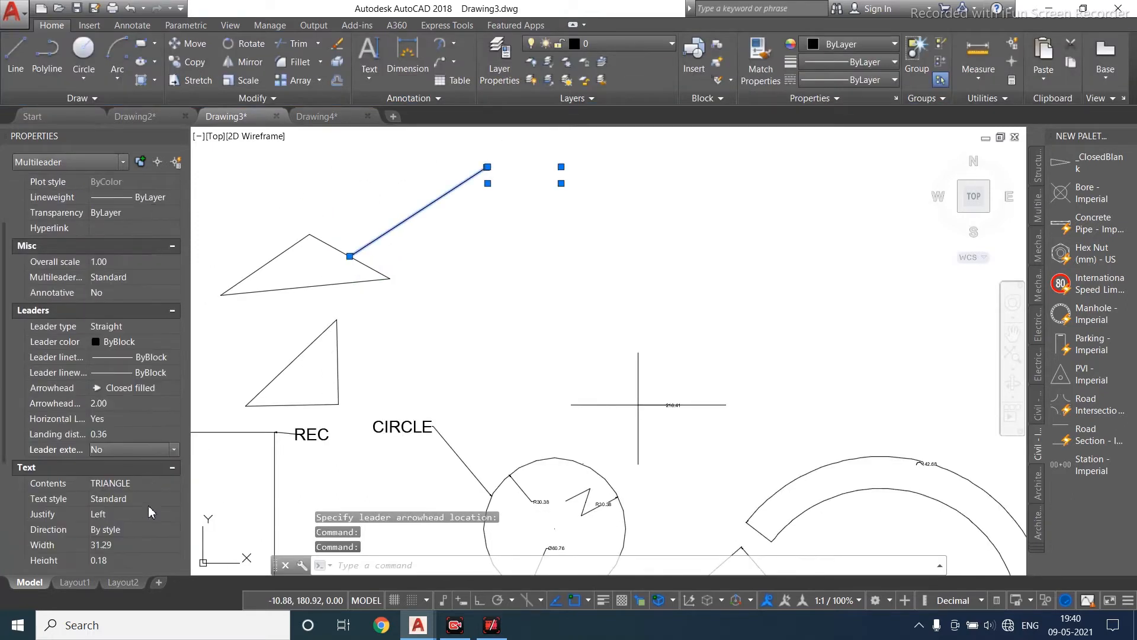
{"action": "left_click", "coordinate": [131, 544]}
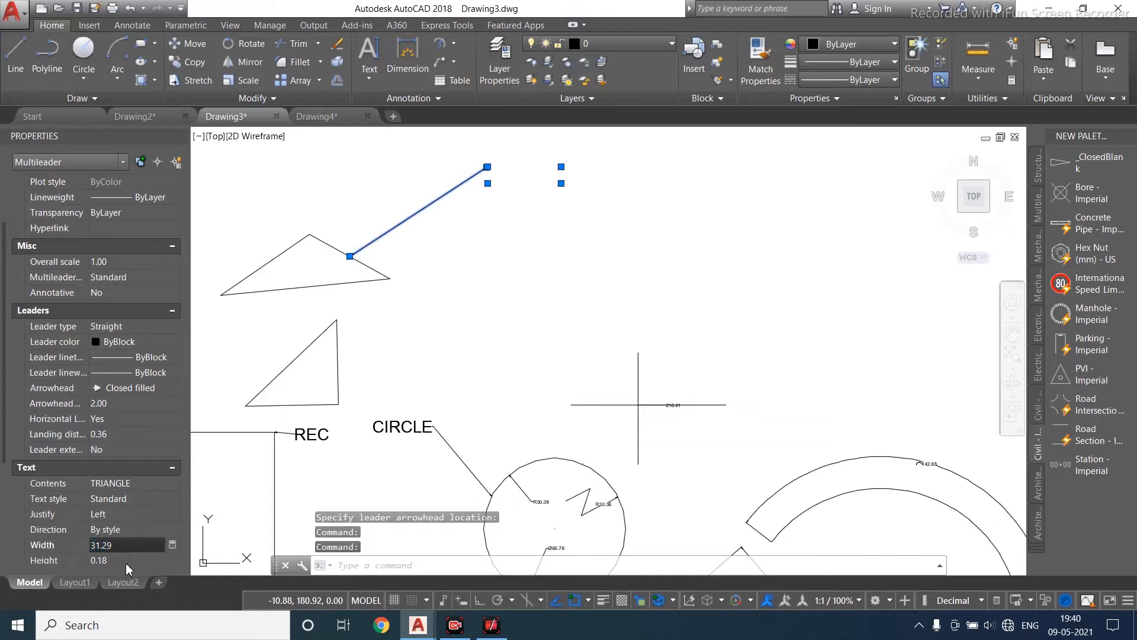
{"action": "left_click", "coordinate": [125, 563]}
{"action": "type", "text": "5"}
{"action": "key", "text": "Return"}
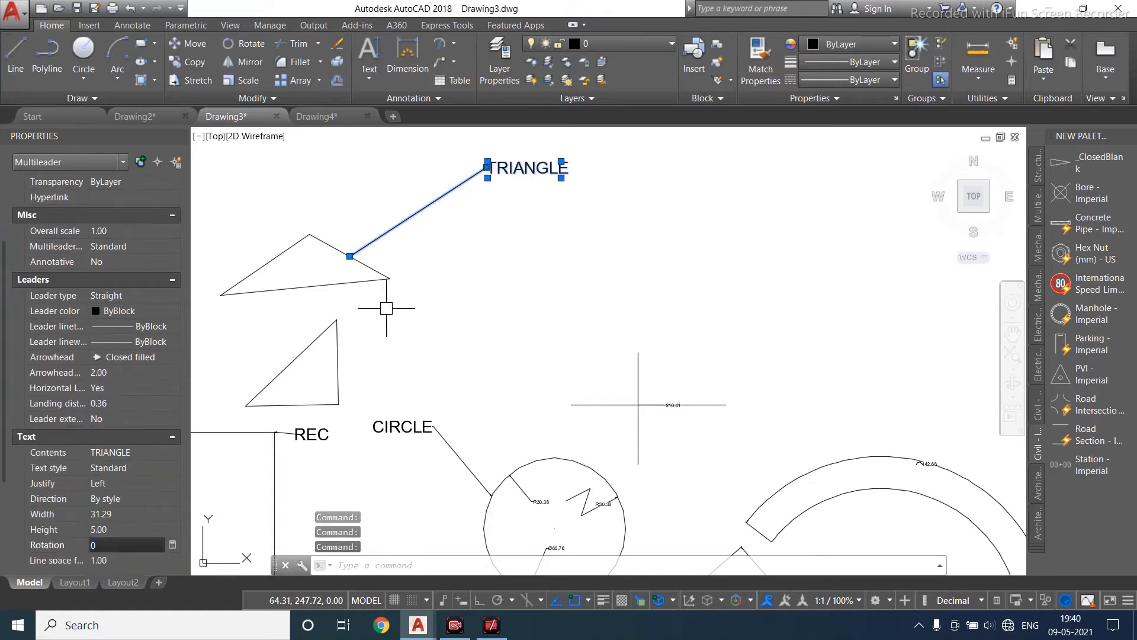
{"action": "key", "text": "Escape"}
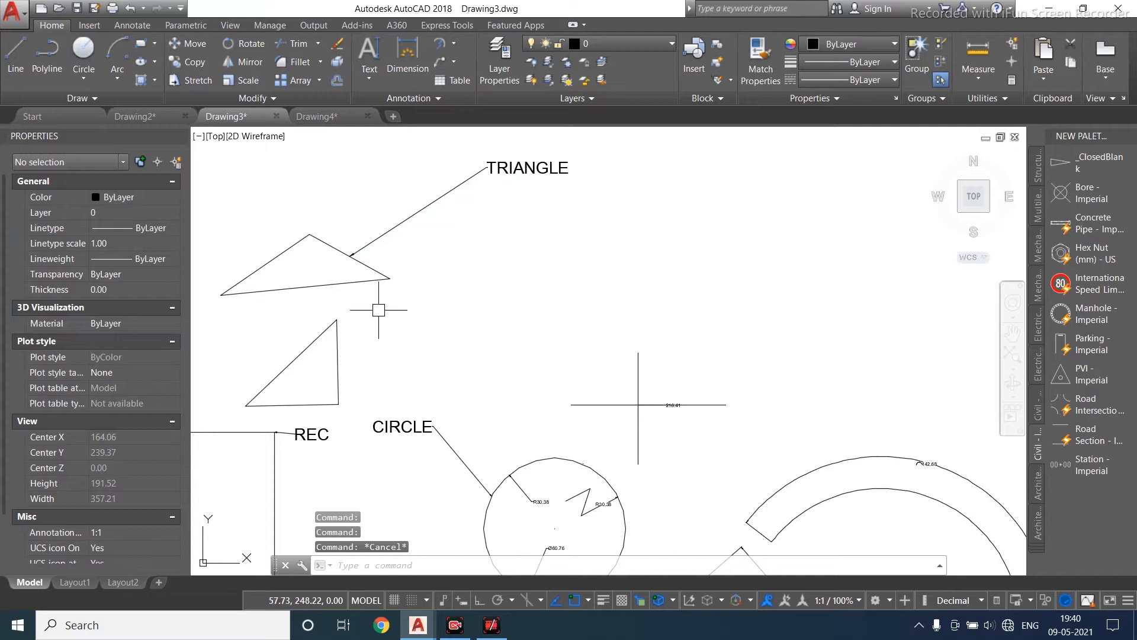
- Add a second leader to the TRIANGLE multileader pointing at the lower triangle
{"action": "left_click", "coordinate": [455, 64]}
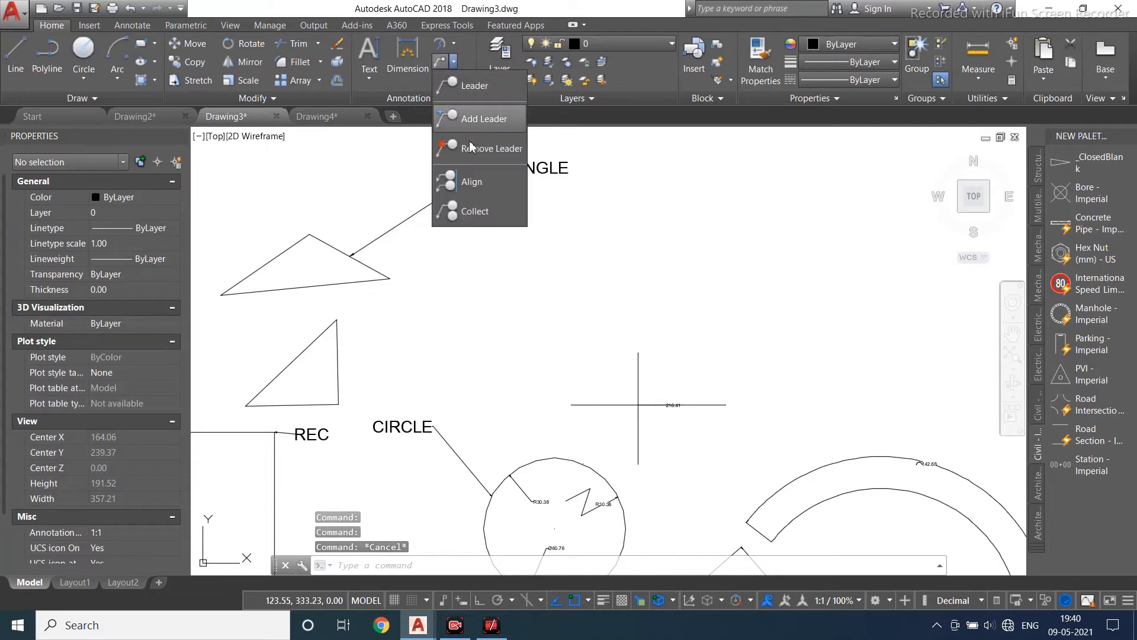
{"action": "left_click", "coordinate": [474, 121]}
{"action": "left_click", "coordinate": [468, 180]}
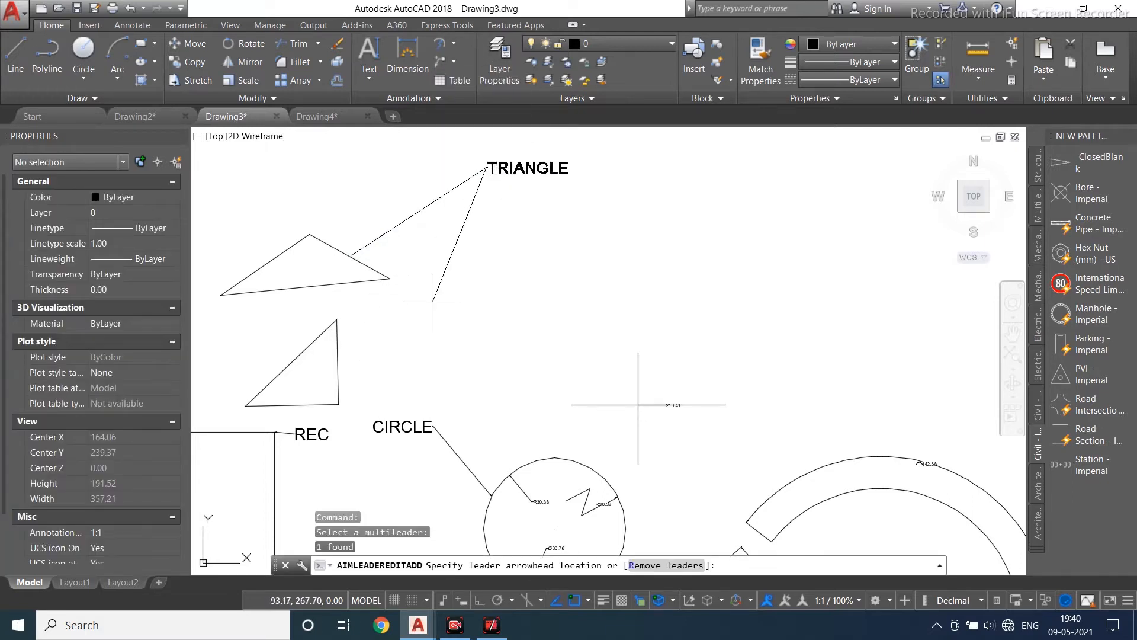
{"action": "left_click", "coordinate": [338, 381]}
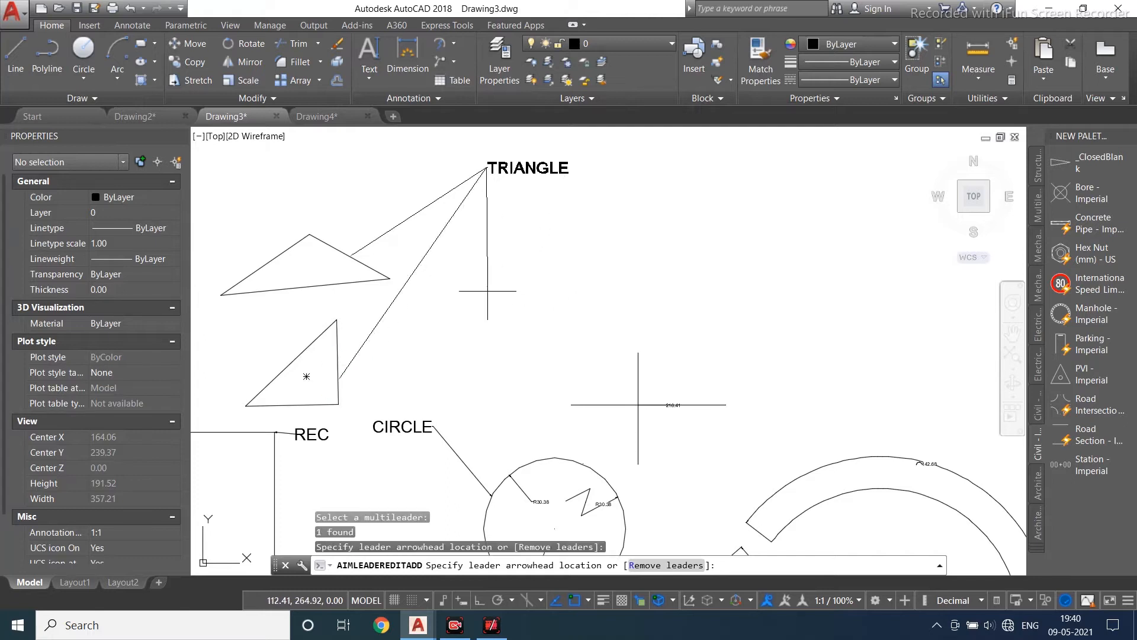
{"action": "key", "text": "Return"}
{"action": "scroll", "coordinate": [509, 178], "scroll_direction": "down", "scroll_amount": 2}
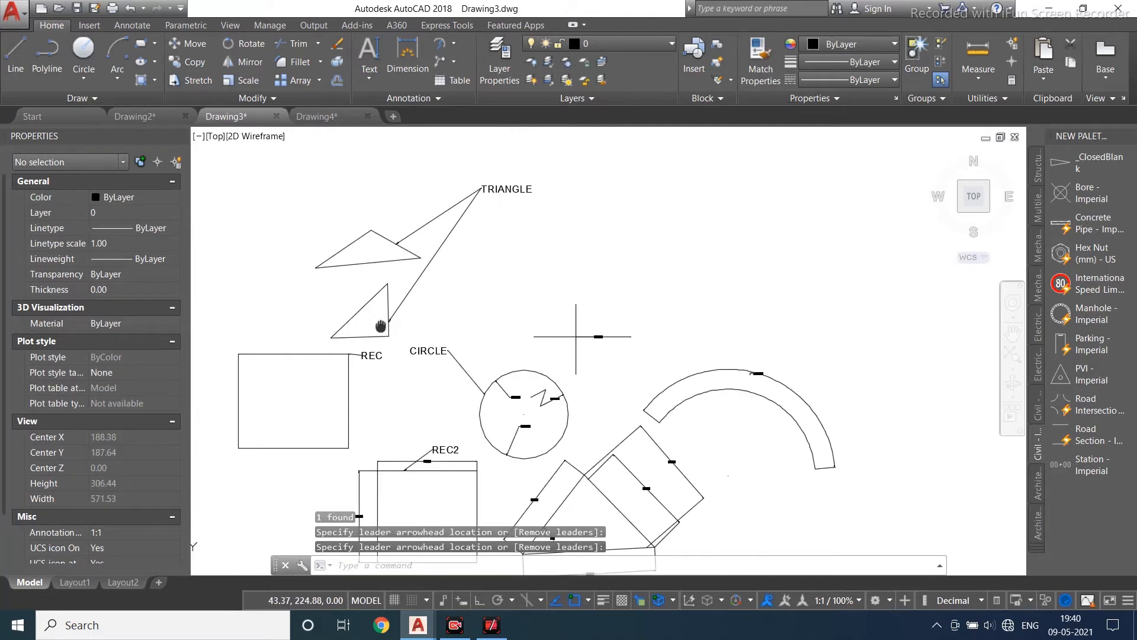
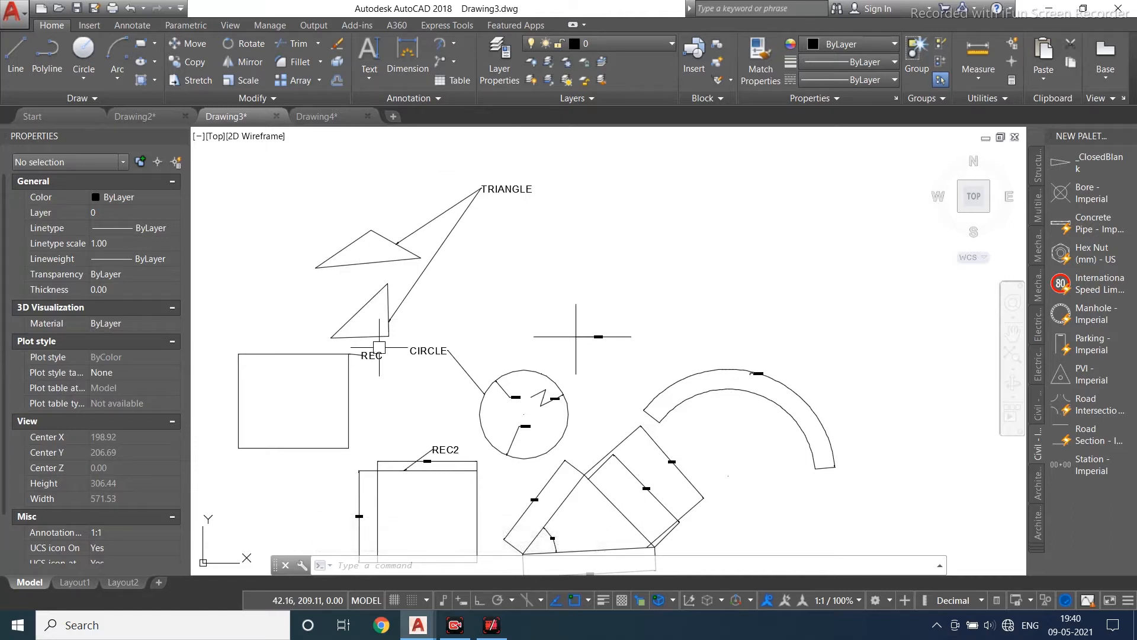
- Remove the leaders from the TRIANGLE multileader
{"action": "left_click", "coordinate": [454, 62]}
{"action": "left_click", "coordinate": [482, 148]}
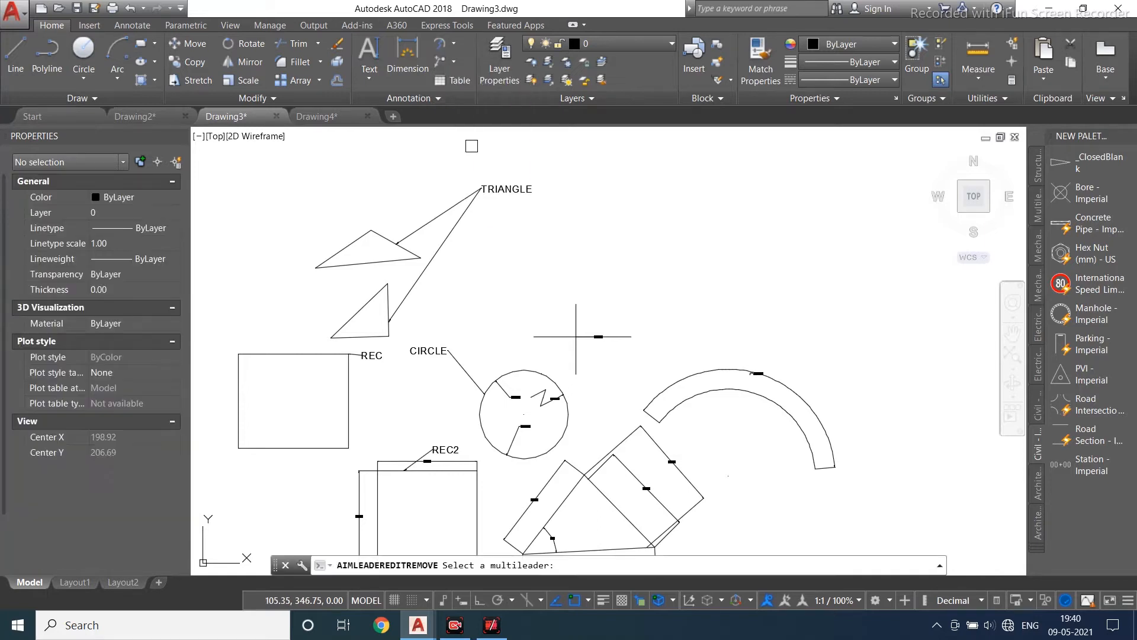
{"action": "left_click", "coordinate": [433, 219]}
{"action": "left_click", "coordinate": [446, 241]}
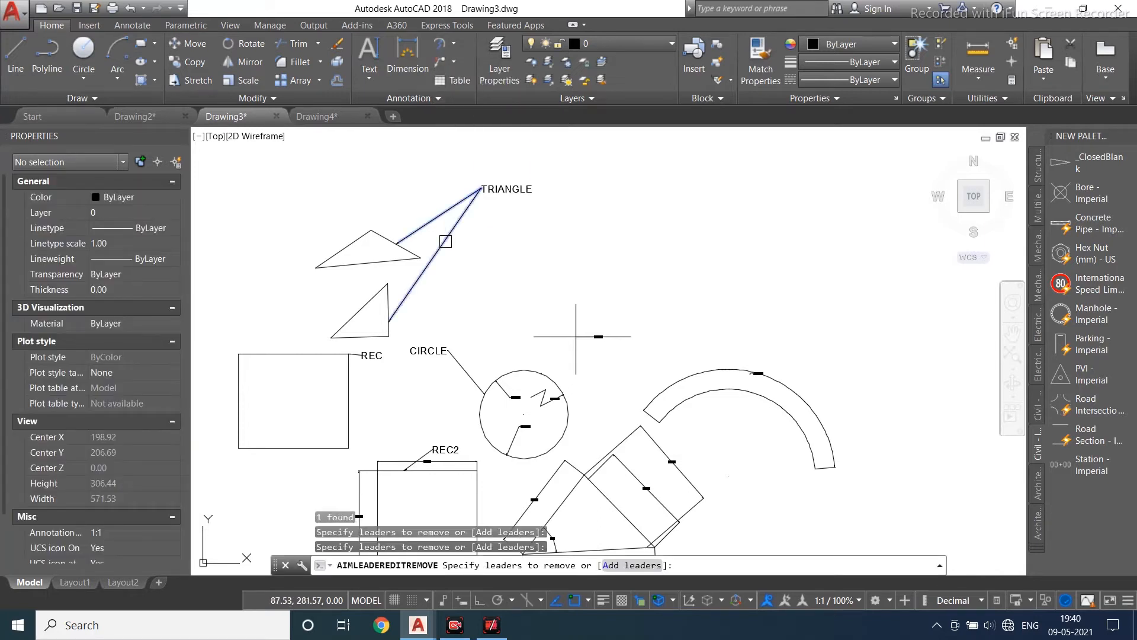
{"action": "key", "text": "Return"}
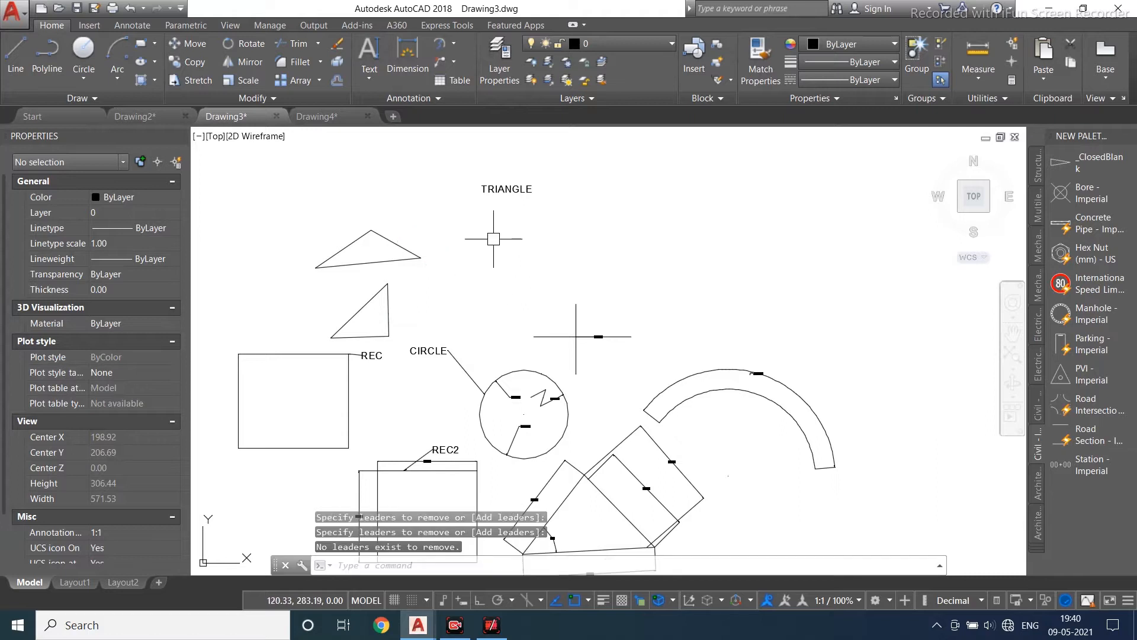
- Move the TRIANGLE text inside the upper triangle
{"action": "scroll", "coordinate": [495, 193], "scroll_direction": "up", "scroll_amount": 2}
{"action": "left_click", "coordinate": [481, 195]}
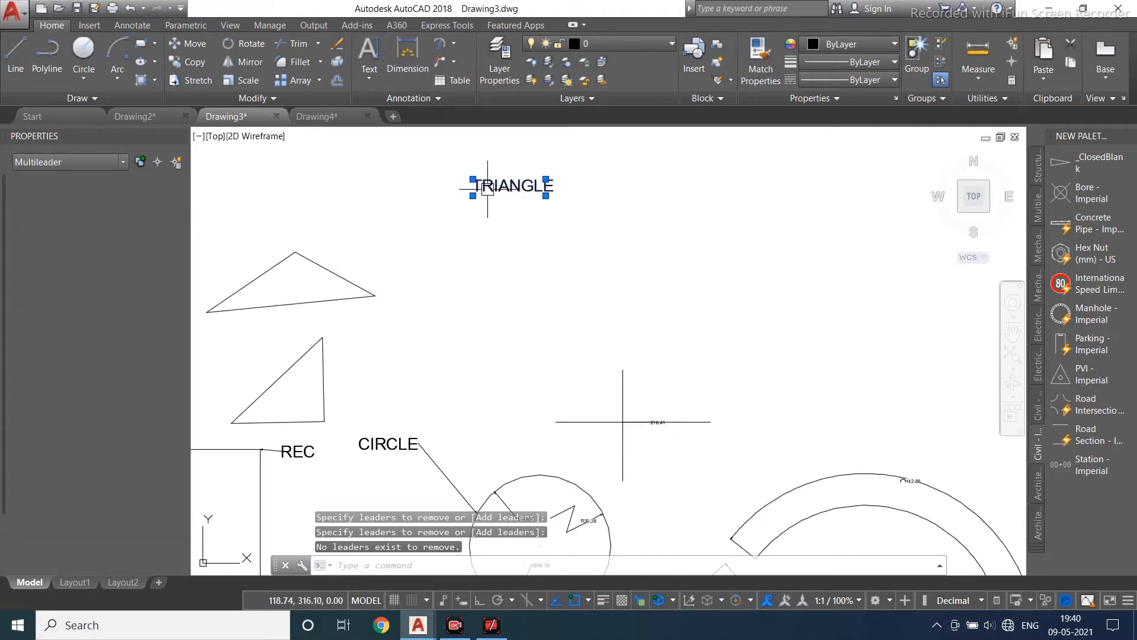
{"action": "type", "text": "m"}
{"action": "key", "text": "Return"}
{"action": "left_click", "coordinate": [545, 180]}
{"action": "scroll", "coordinate": [332, 293], "scroll_direction": "up", "scroll_amount": 4}
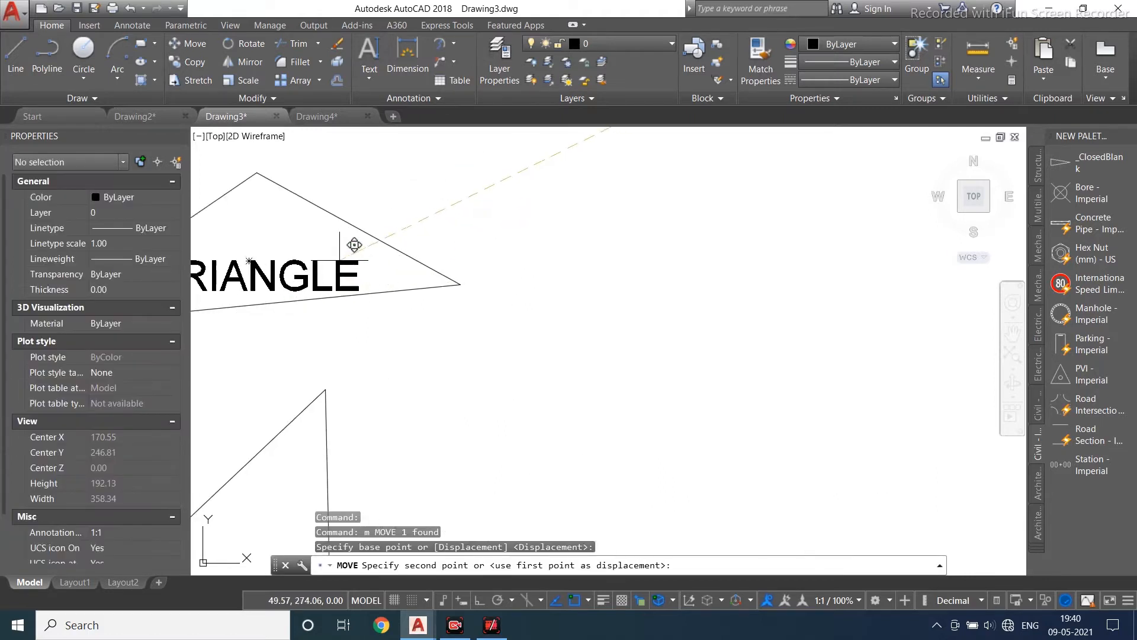
{"action": "left_click", "coordinate": [339, 259]}
{"action": "scroll", "coordinate": [370, 250], "scroll_direction": "down", "scroll_amount": 4}
{"action": "middle_click_drag", "start_coordinate": [465, 261], "coordinate": [473, 229]}
{"action": "scroll", "coordinate": [494, 207], "scroll_direction": "down", "scroll_amount": 4}
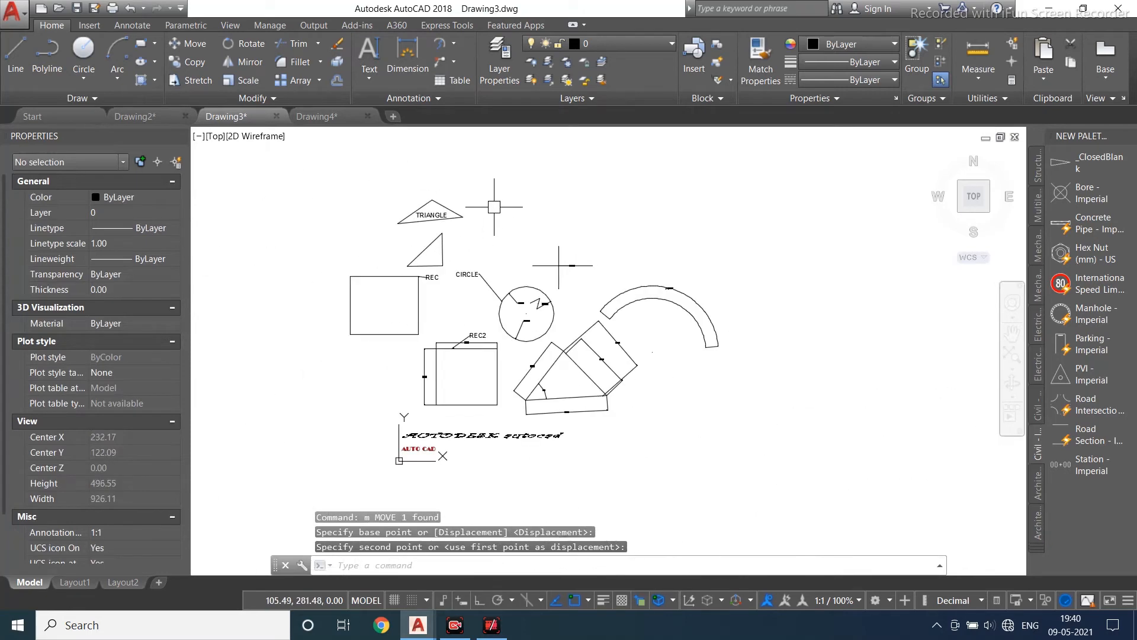
{"action": "scroll", "coordinate": [477, 177], "scroll_direction": "up", "scroll_amount": 2}
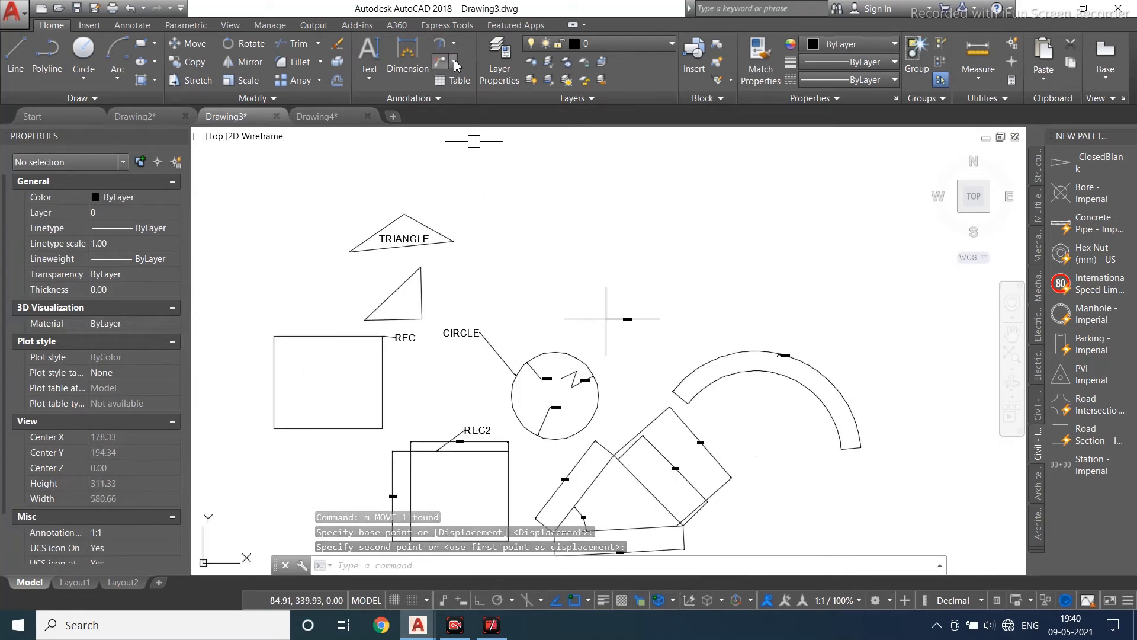
{"action": "left_click", "coordinate": [453, 62]}
{"action": "left_click", "coordinate": [468, 87]}
{"action": "scroll", "coordinate": [471, 203], "scroll_direction": "up", "scroll_amount": 4}
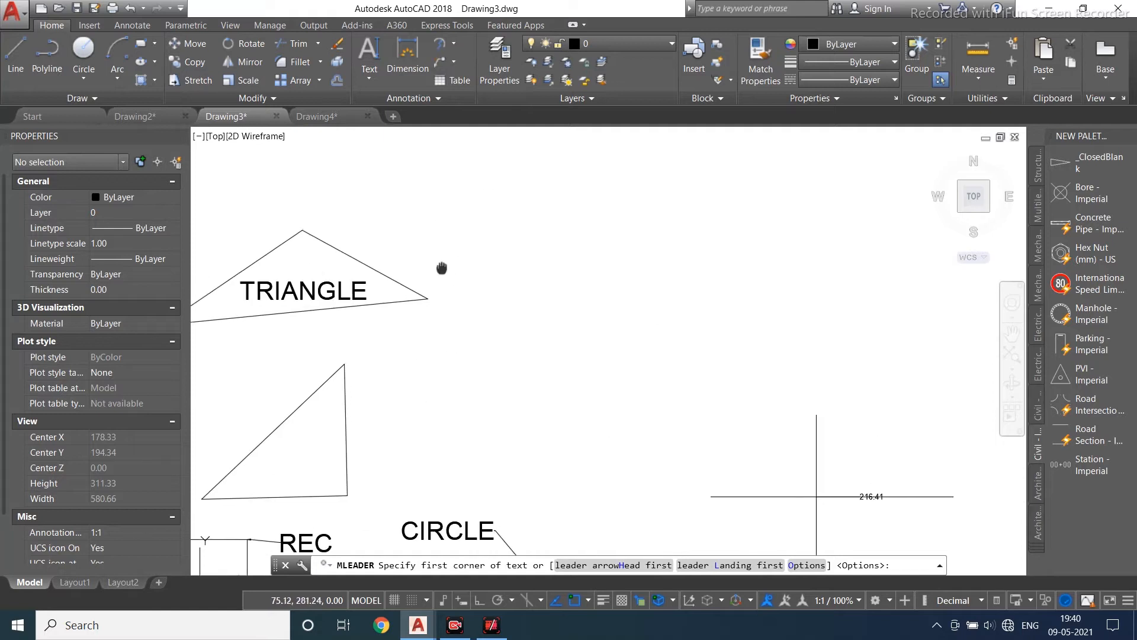
{"action": "left_click", "coordinate": [384, 275]}
{"action": "key", "text": "Escape"}
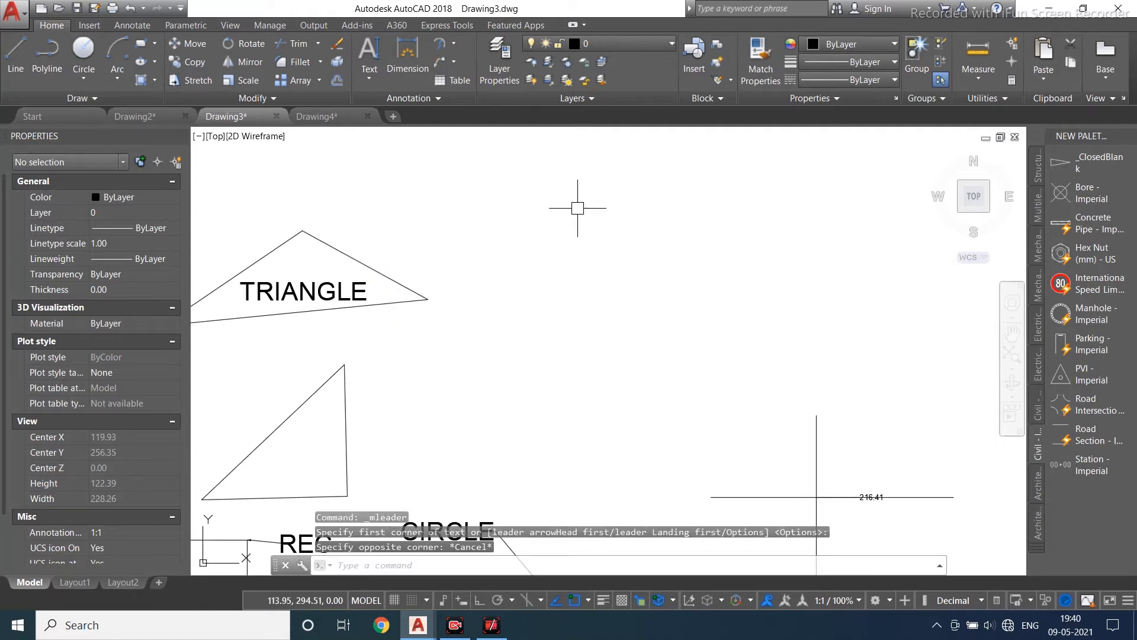
- Add a multileader with the text TRI whose arrow points at the upper triangle's right edge
{"action": "left_click", "coordinate": [453, 63]}
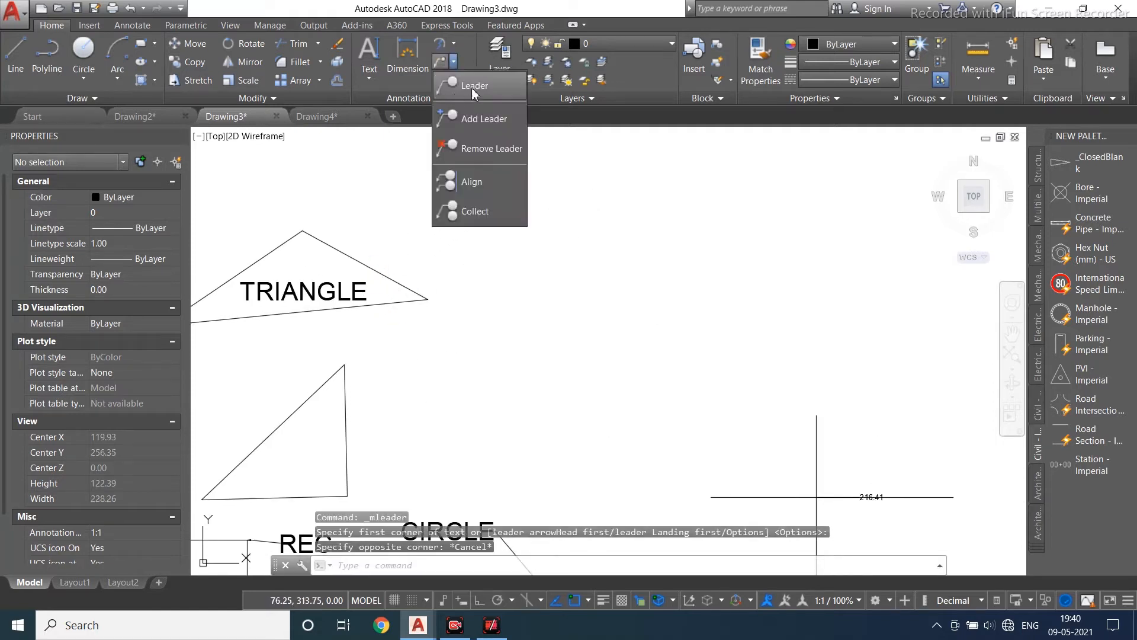
{"action": "left_click", "coordinate": [480, 90]}
{"action": "left_click", "coordinate": [551, 202]}
{"action": "left_click", "coordinate": [495, 240]}
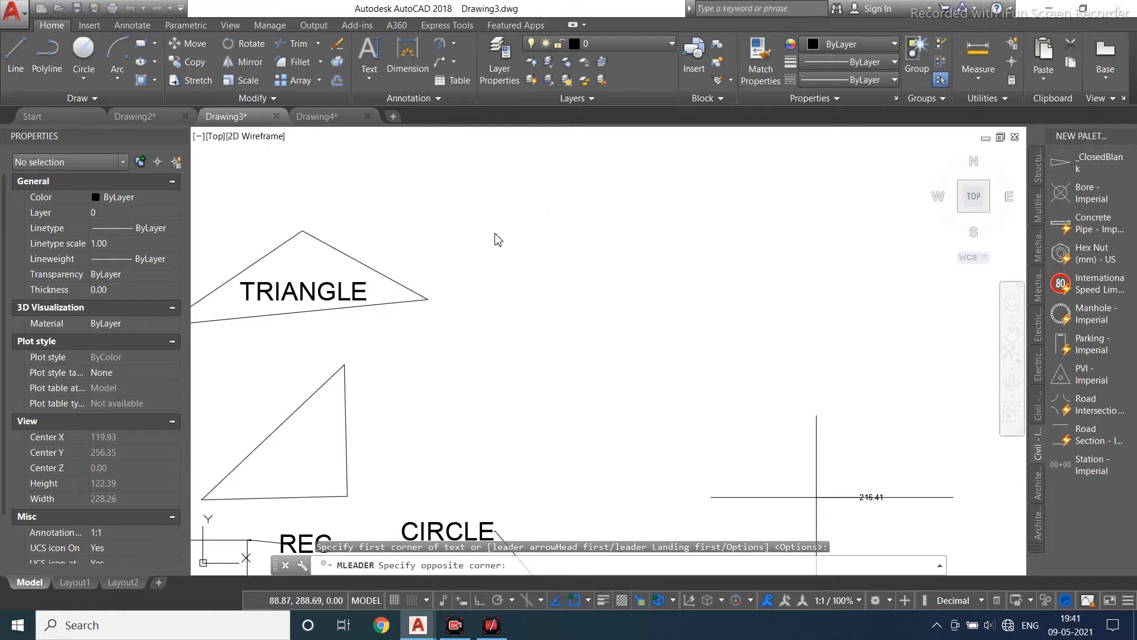
{"action": "left_click", "coordinate": [441, 245]}
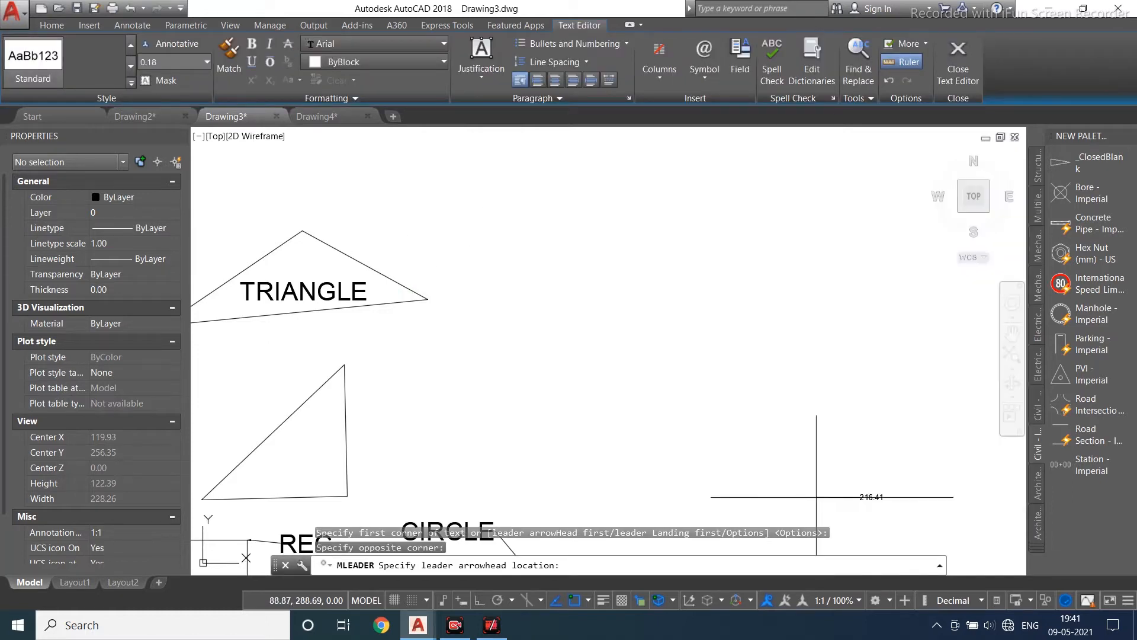
{"action": "left_click", "coordinate": [384, 275]}
{"action": "scroll", "coordinate": [447, 203], "scroll_direction": "down", "scroll_amount": 2}
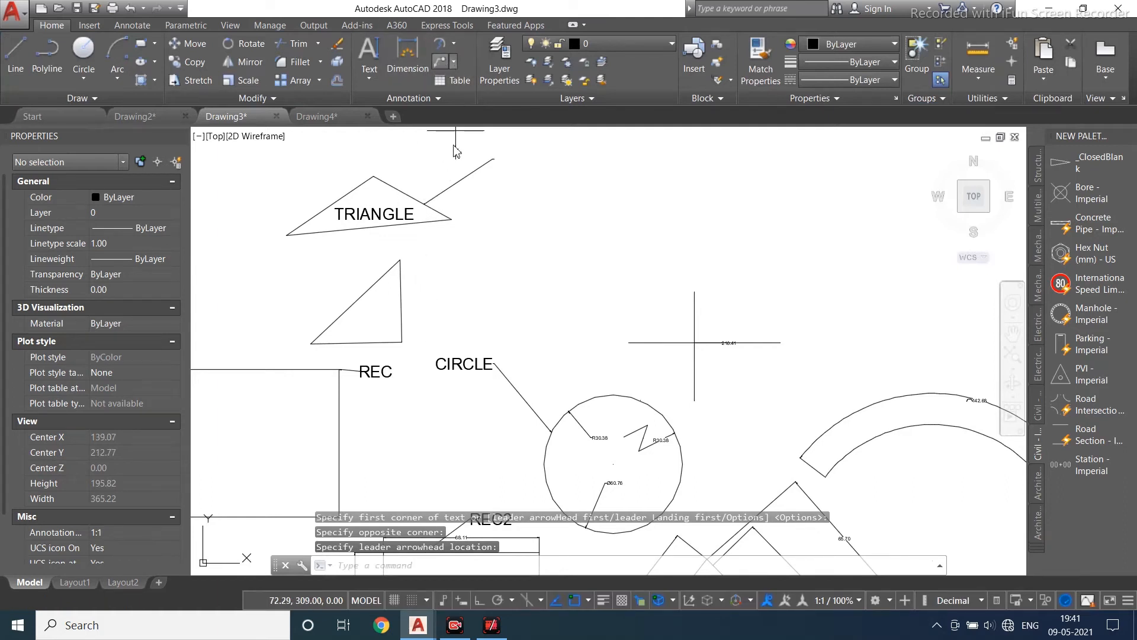
- Add a multileader with the text TR2 whose arrow points at the lower triangle's right edge
{"action": "key", "text": "Return"}
{"action": "left_click", "coordinate": [454, 301]}
{"action": "left_click", "coordinate": [455, 301]}
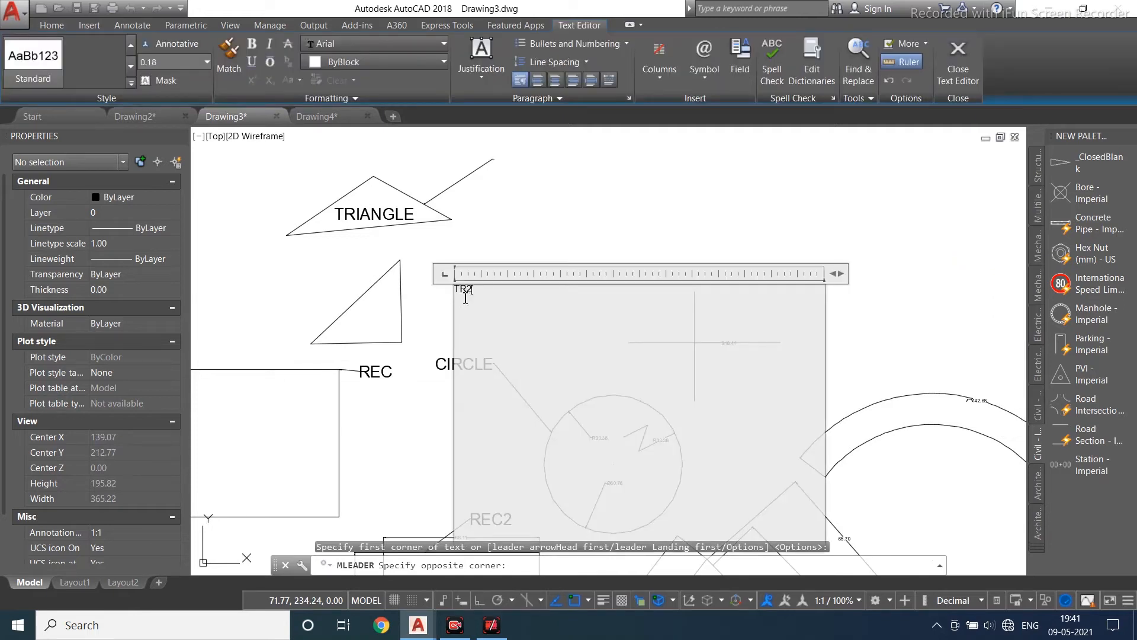
{"action": "left_click", "coordinate": [434, 311]}
{"action": "left_click", "coordinate": [402, 317]}
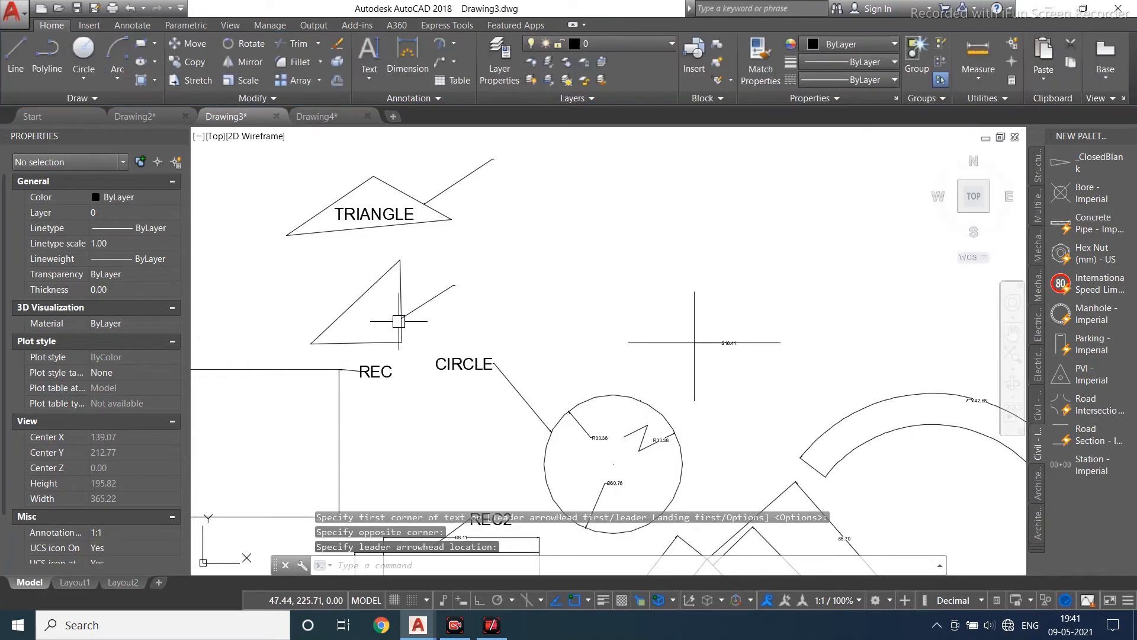
- Set the arrowhead size of the TRI and TR2 multileaders to 2
{"action": "scroll", "coordinate": [509, 243], "scroll_direction": "down", "scroll_amount": 2}
{"action": "scroll", "coordinate": [457, 328], "scroll_direction": "up", "scroll_amount": 2}
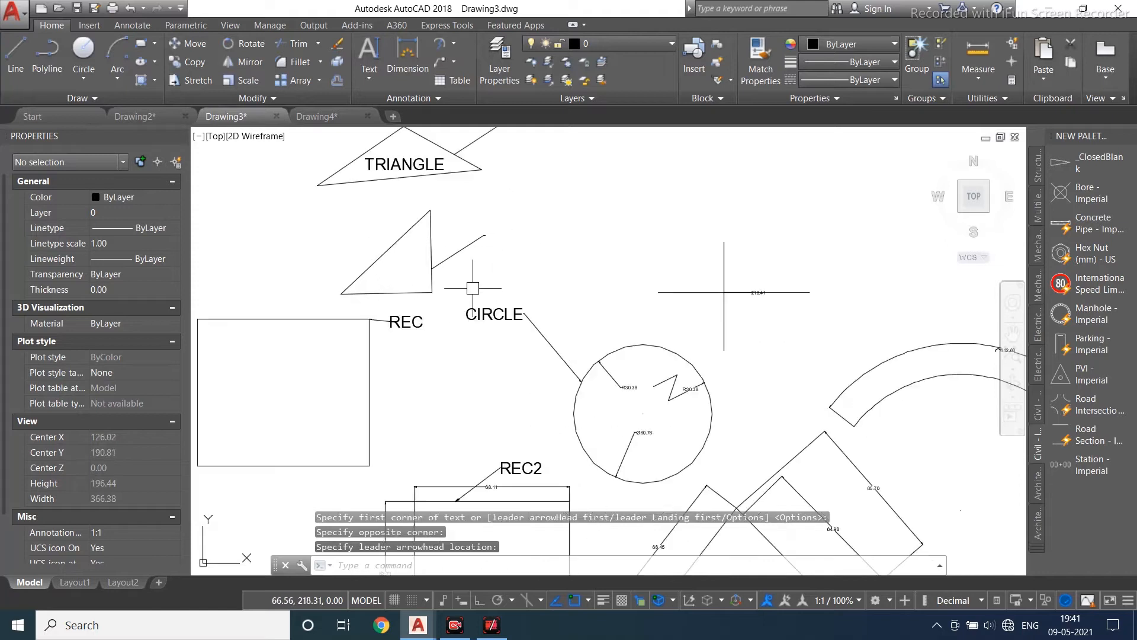
{"action": "middle_click_drag", "start_coordinate": [476, 264], "coordinate": [440, 312]}
{"action": "left_click", "coordinate": [447, 289]}
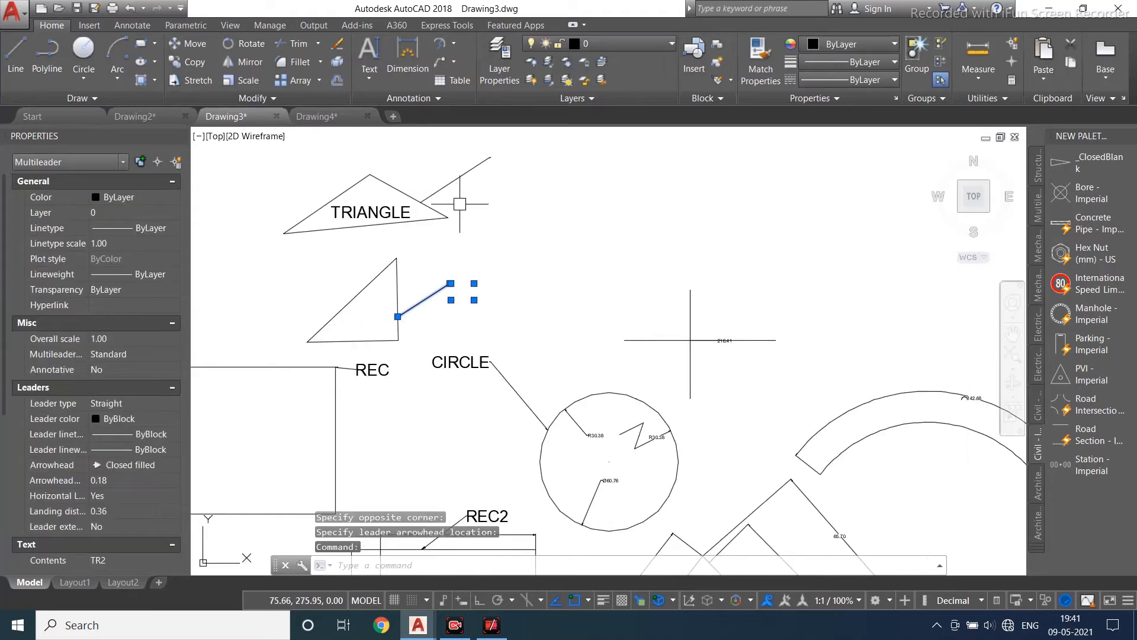
{"action": "left_click", "coordinate": [457, 178]}
{"action": "left_click", "coordinate": [124, 480]}
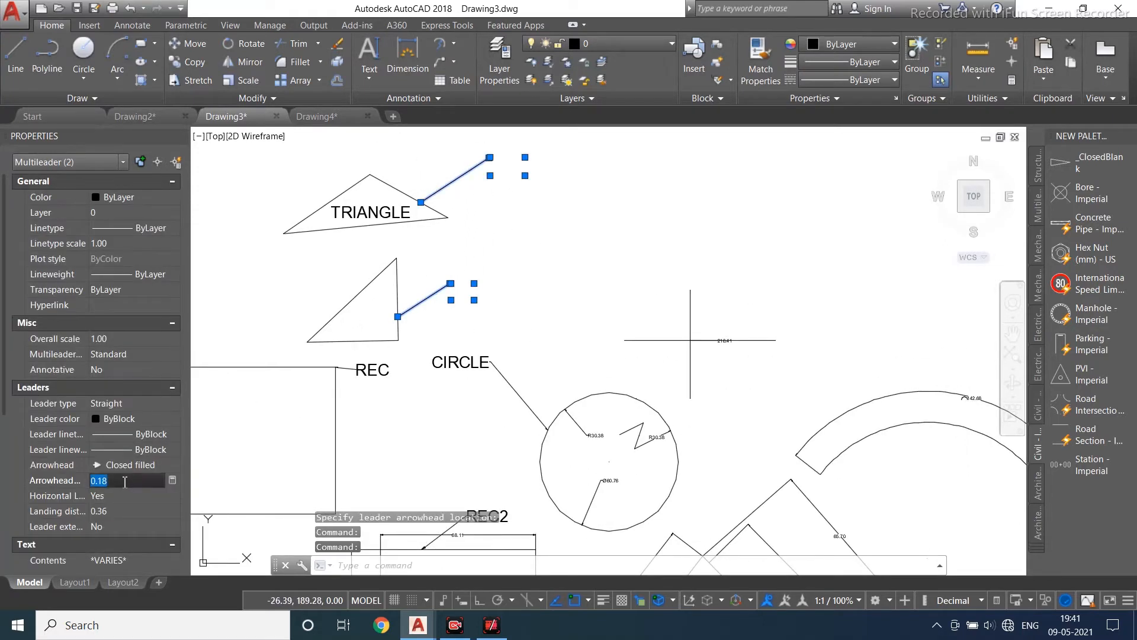
{"action": "type", "text": "2"}
{"action": "key", "text": "Return"}
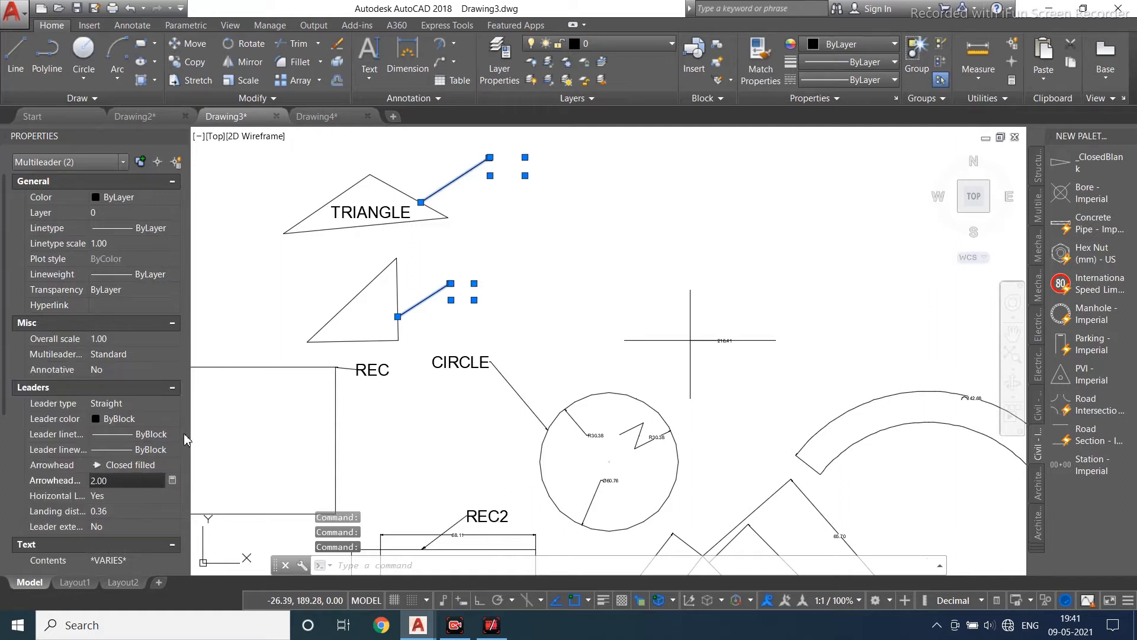
- Enlarge the text height of the TRI and TR2 multileaders
{"action": "scroll", "coordinate": [115, 510], "scroll_direction": "down", "scroll_amount": 3}
{"action": "left_click", "coordinate": [121, 498]}
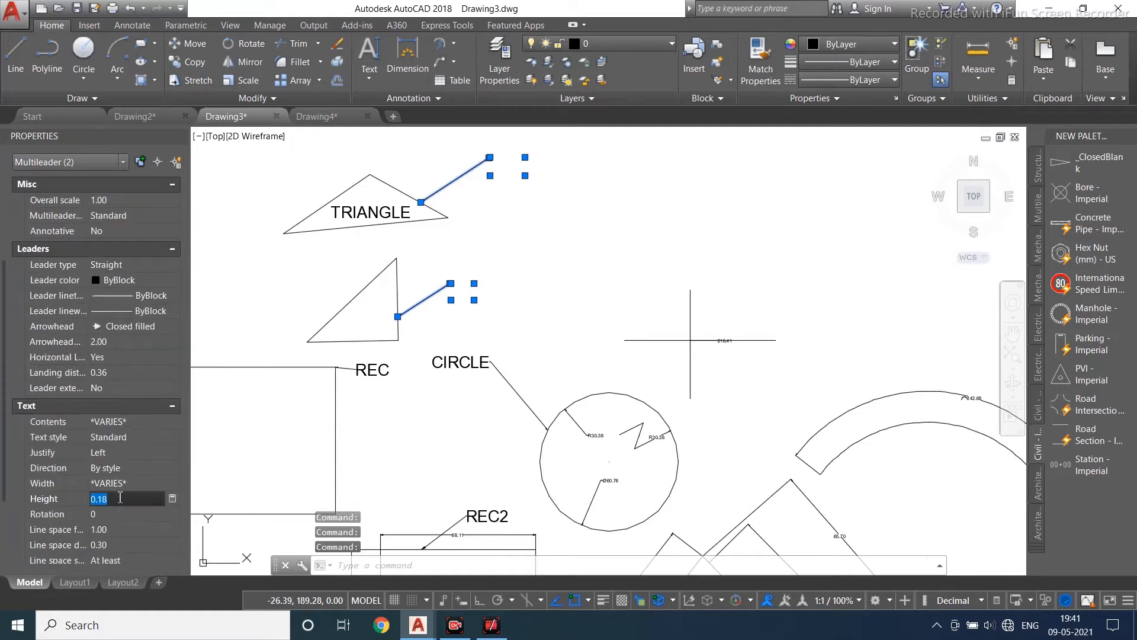
{"action": "left_click", "coordinate": [406, 397]}
{"action": "key", "text": "Escape"}
{"action": "key", "text": "Escape"}
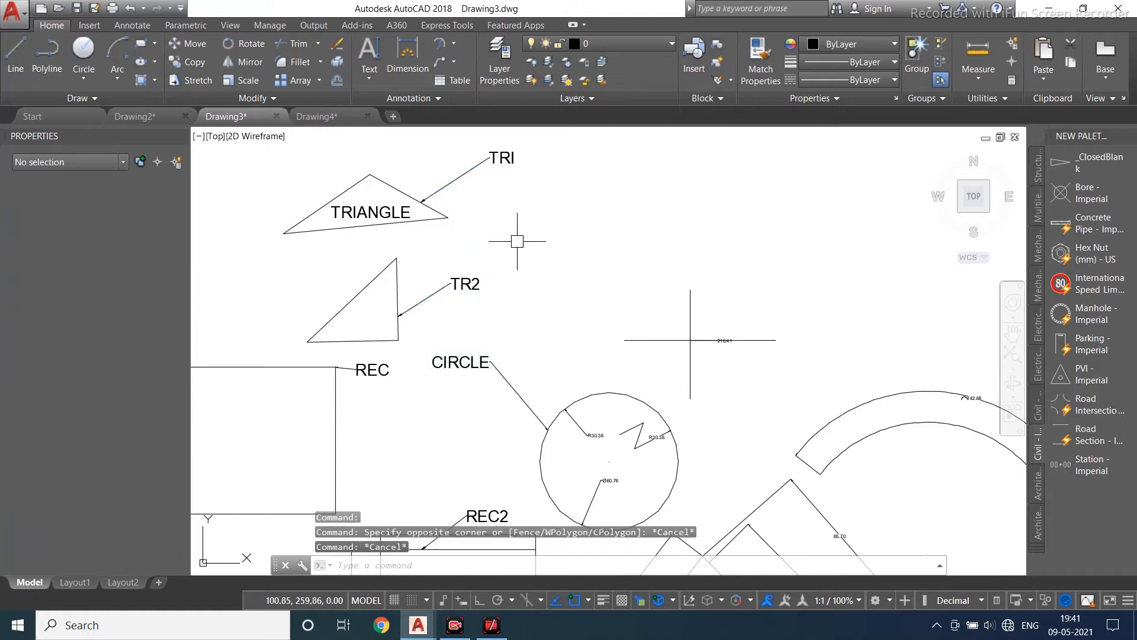
- Align the TR2 multileader vertically beneath the TRI multileader
{"action": "middle_click_drag", "start_coordinate": [514, 207], "coordinate": [490, 241]}
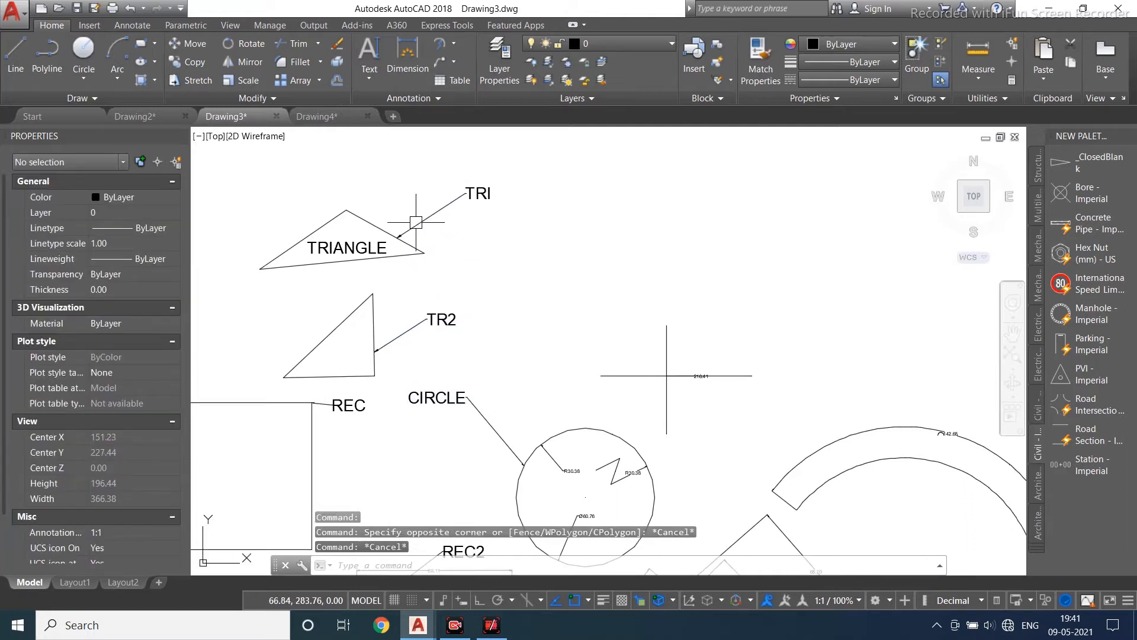
{"action": "left_click", "coordinate": [454, 61]}
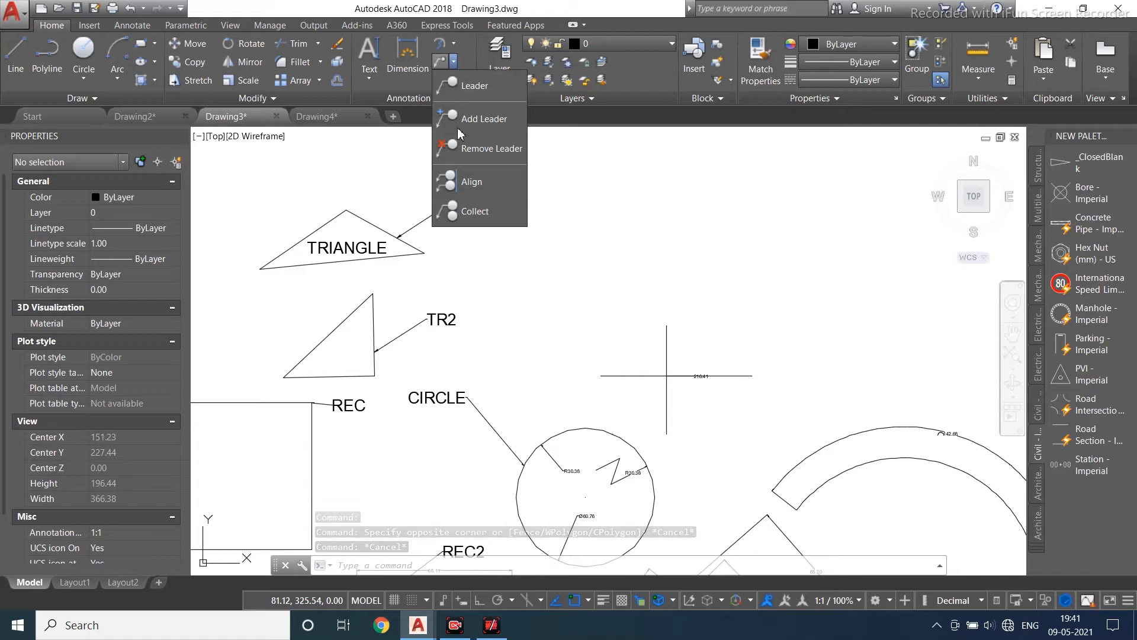
{"action": "left_click", "coordinate": [461, 181]}
{"action": "left_click", "coordinate": [446, 208]}
{"action": "left_click", "coordinate": [403, 337]}
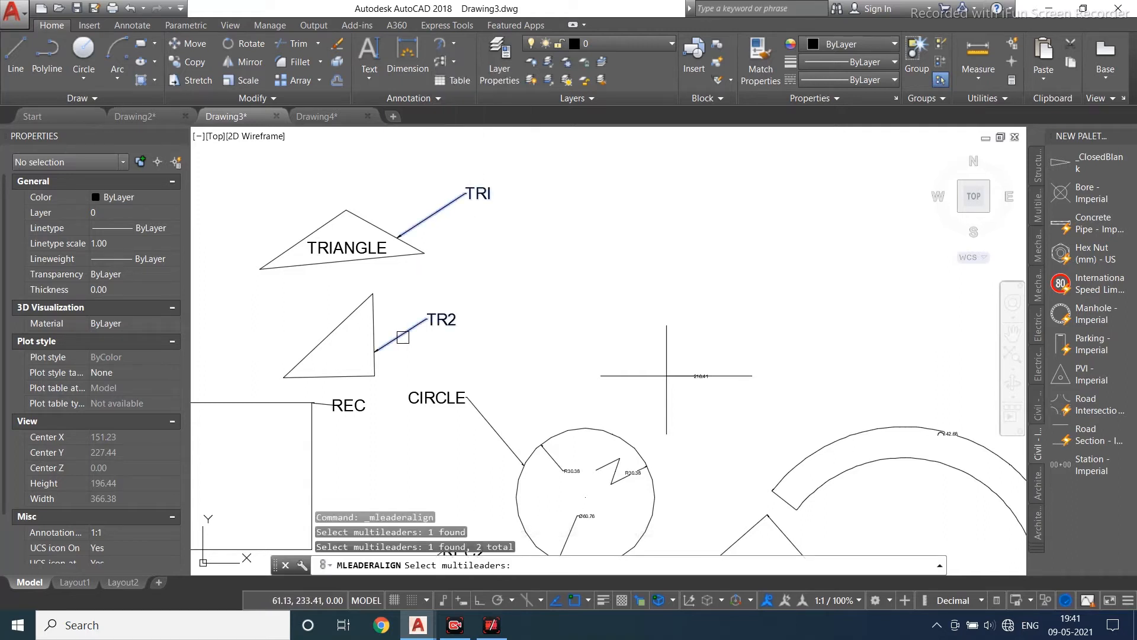
{"action": "key", "text": "Return"}
{"action": "left_click", "coordinate": [466, 192]}
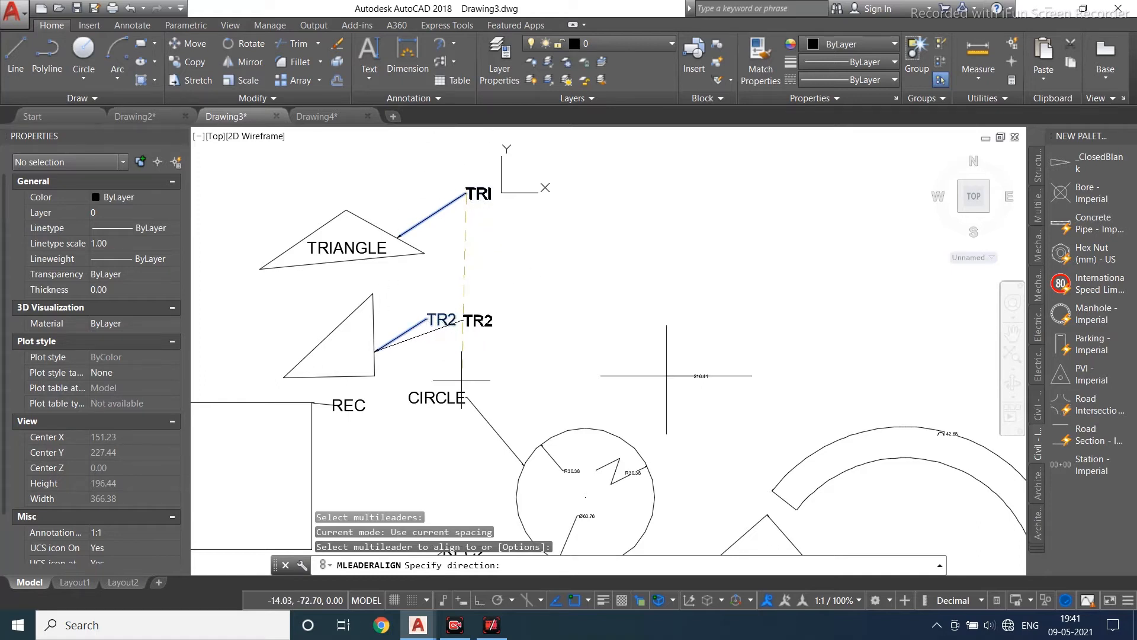
{"action": "left_click", "coordinate": [480, 600]}
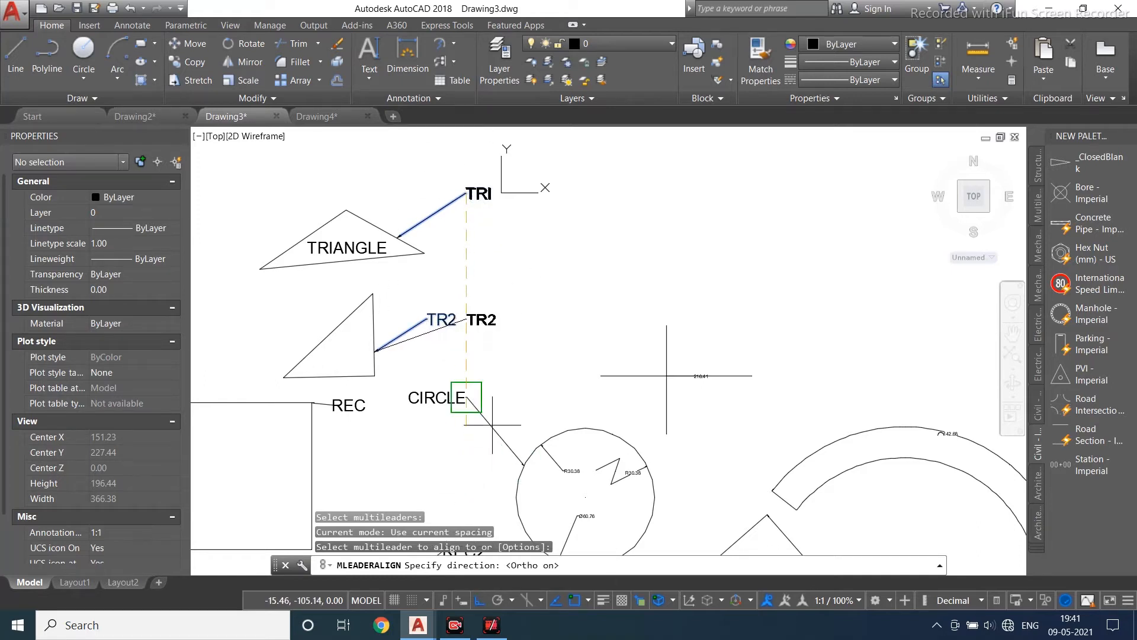
{"action": "left_click", "coordinate": [454, 480]}
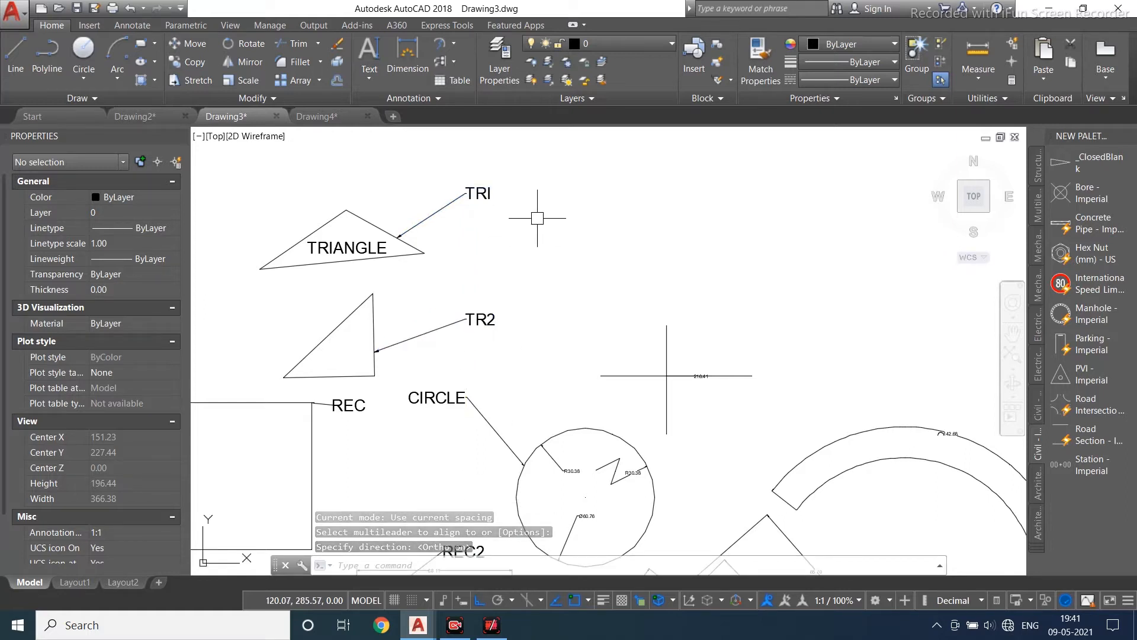
{"action": "scroll", "coordinate": [473, 273], "scroll_direction": "down", "scroll_amount": 2}
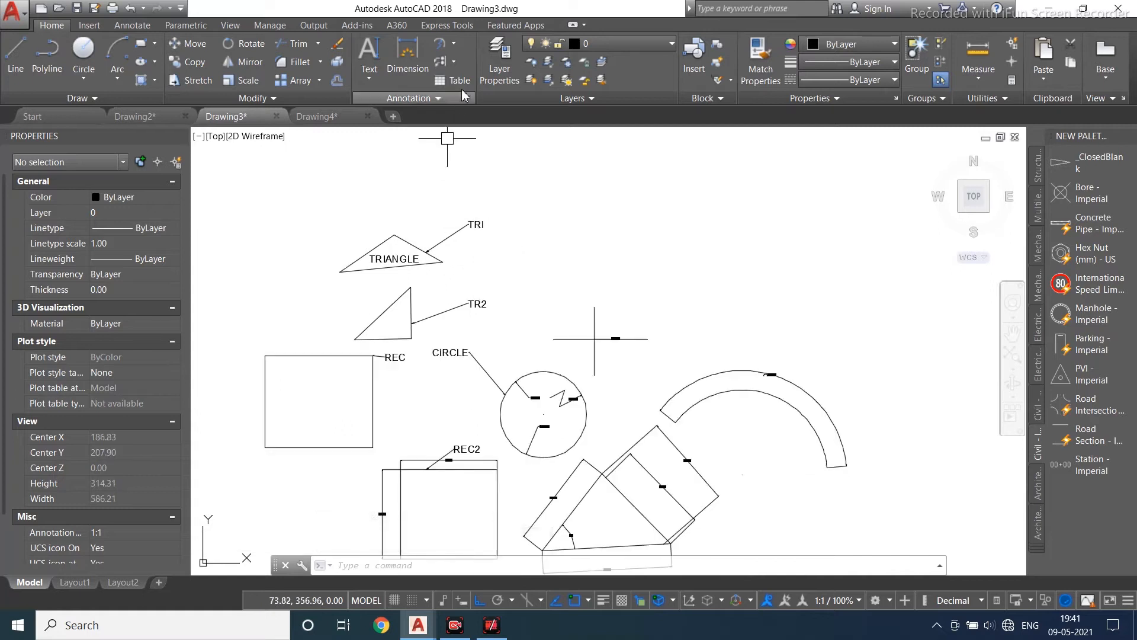
{"action": "left_click", "coordinate": [442, 61]}
{"action": "left_click", "coordinate": [454, 62]}
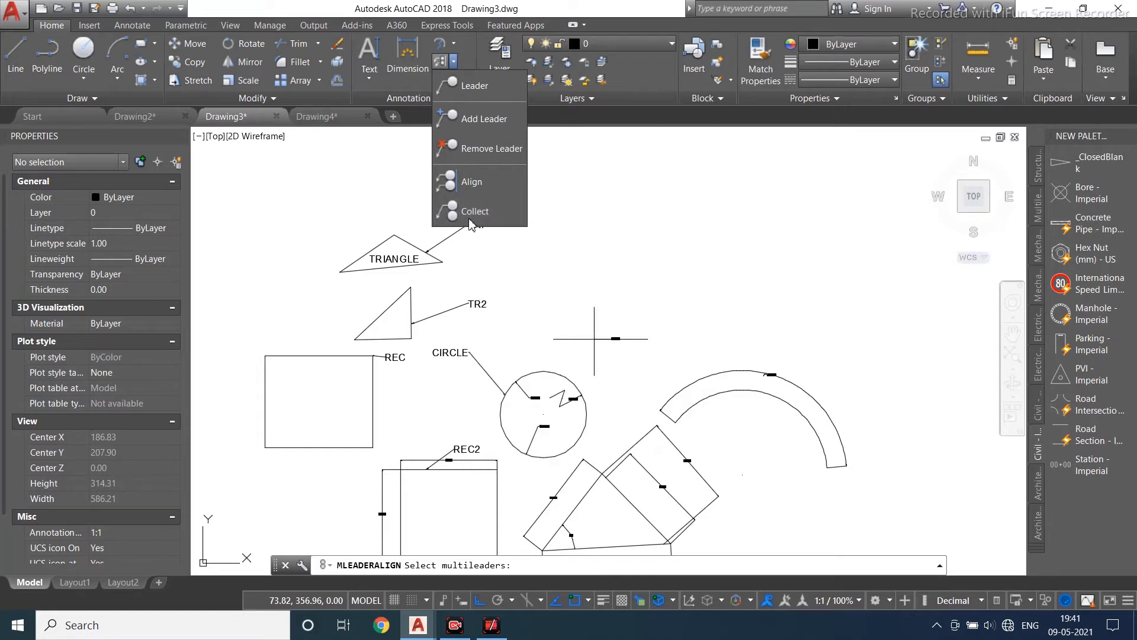
{"action": "left_click", "coordinate": [422, 117]}
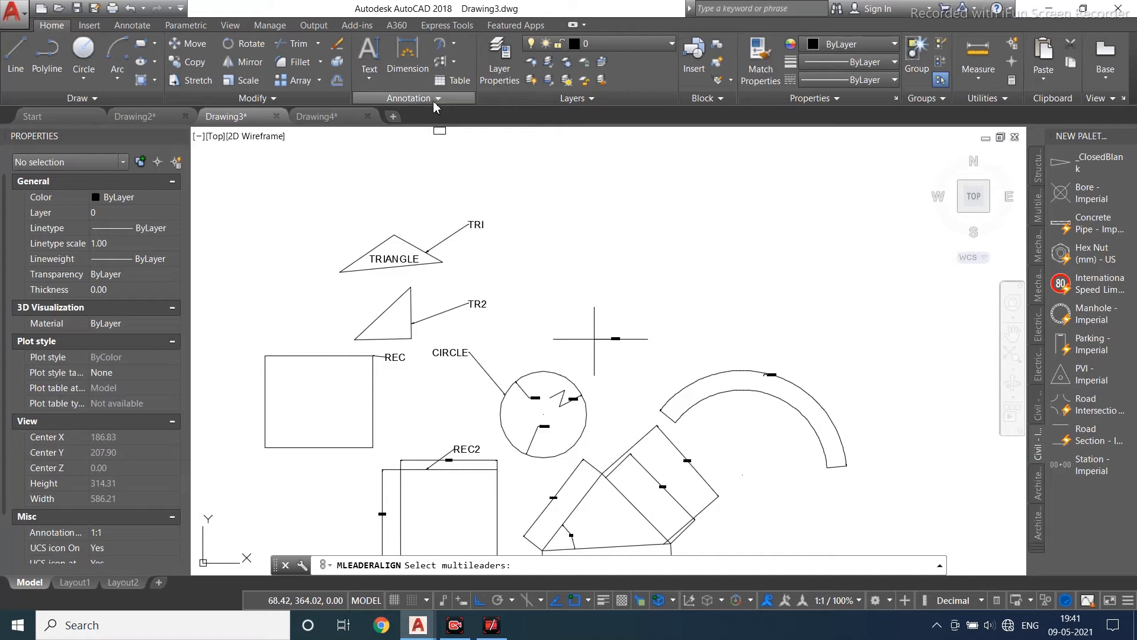
- Open the Standard multileader style for modification
{"action": "left_click", "coordinate": [432, 99]}
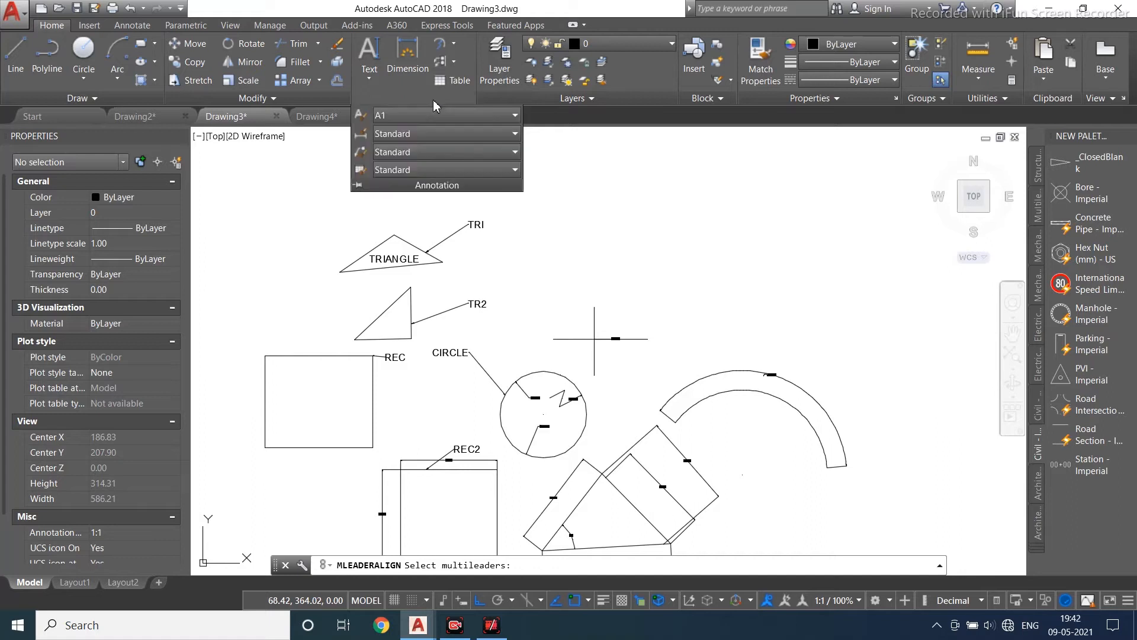
{"action": "left_click", "coordinate": [366, 163]}
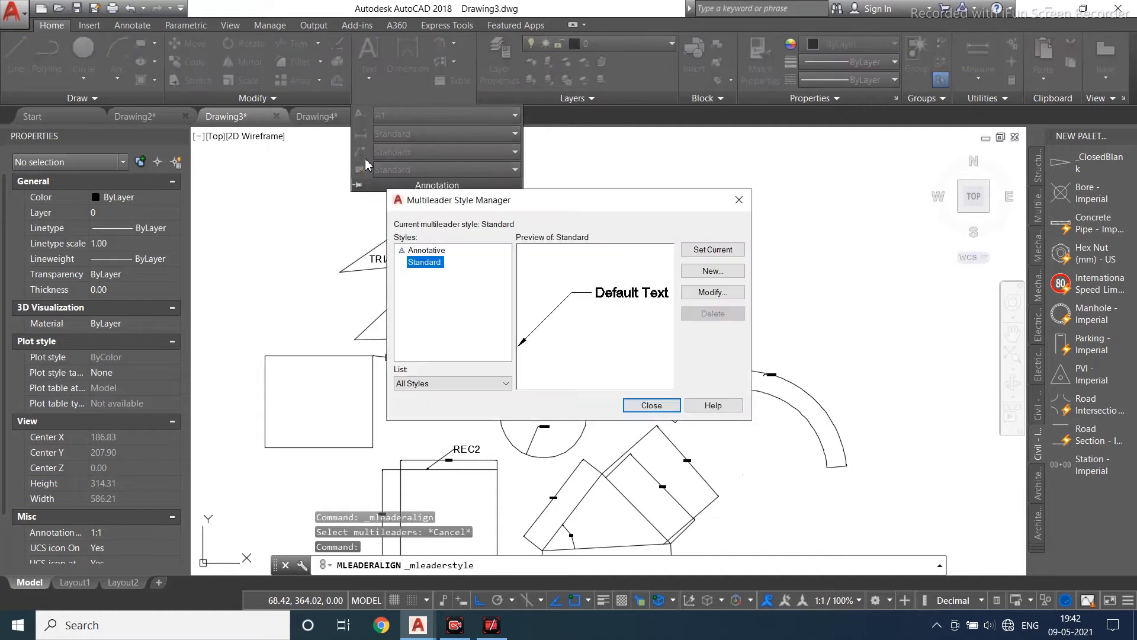
{"action": "left_click", "coordinate": [713, 292]}
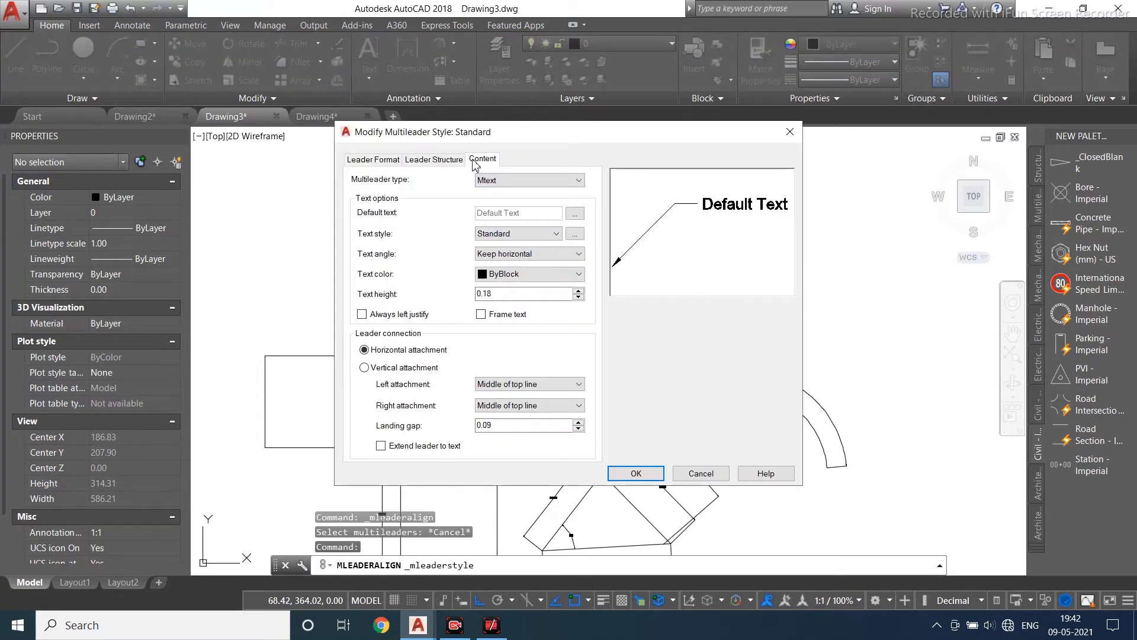
- Set the leader format type to Spline and the leader color to Yellow
{"action": "left_click", "coordinate": [372, 159]}
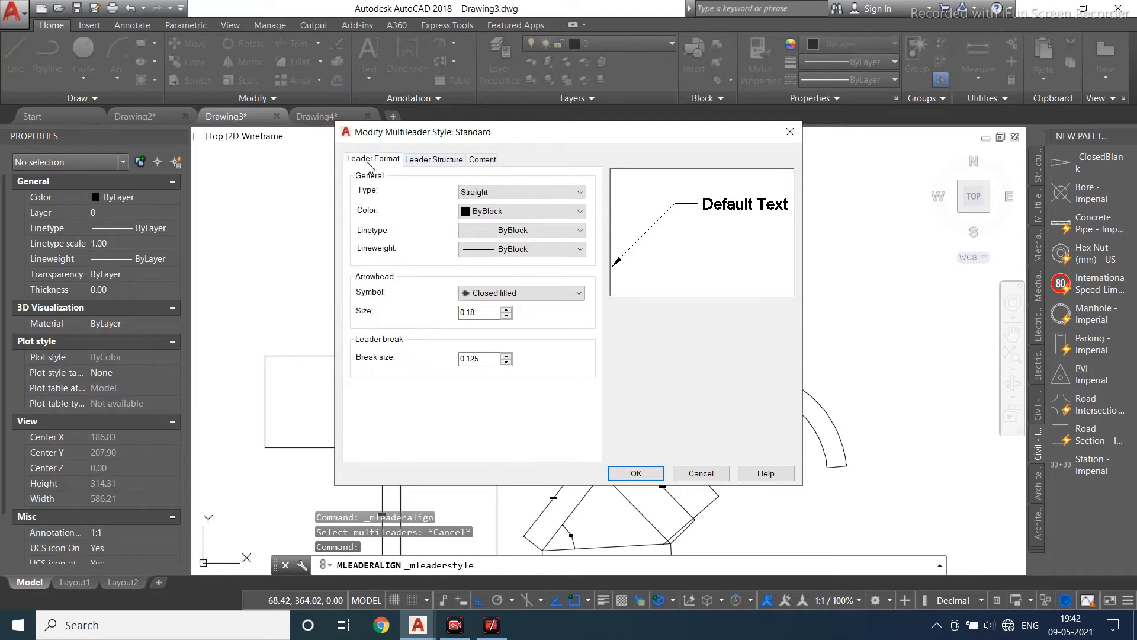
{"action": "left_click", "coordinate": [504, 193]}
{"action": "left_click", "coordinate": [474, 214]}
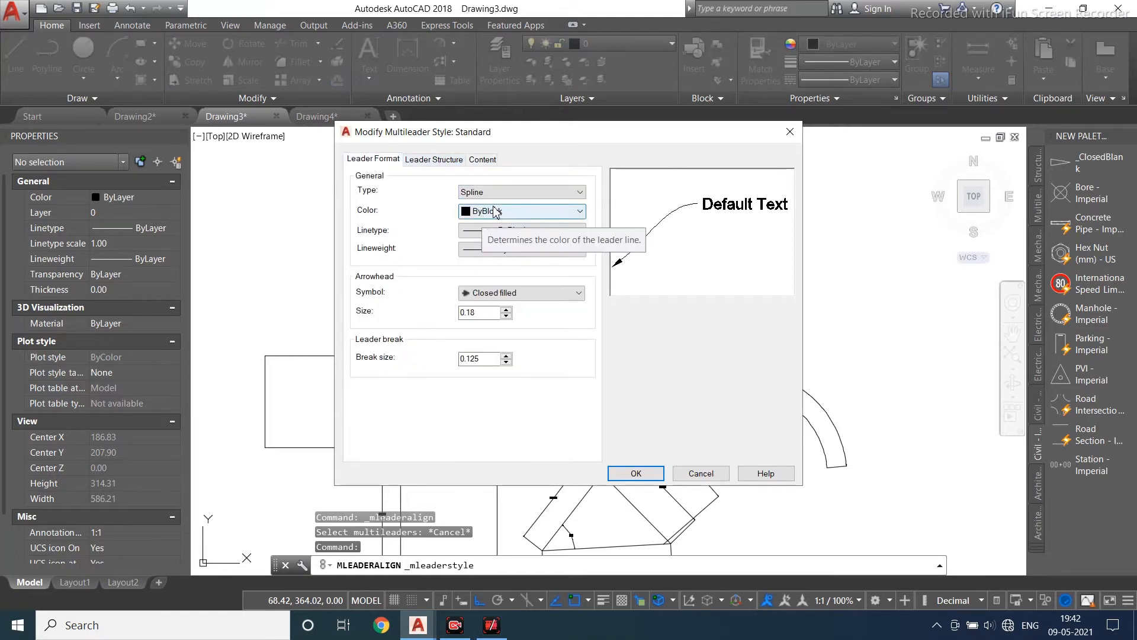
{"action": "left_click", "coordinate": [494, 212]}
{"action": "left_click", "coordinate": [481, 261]}
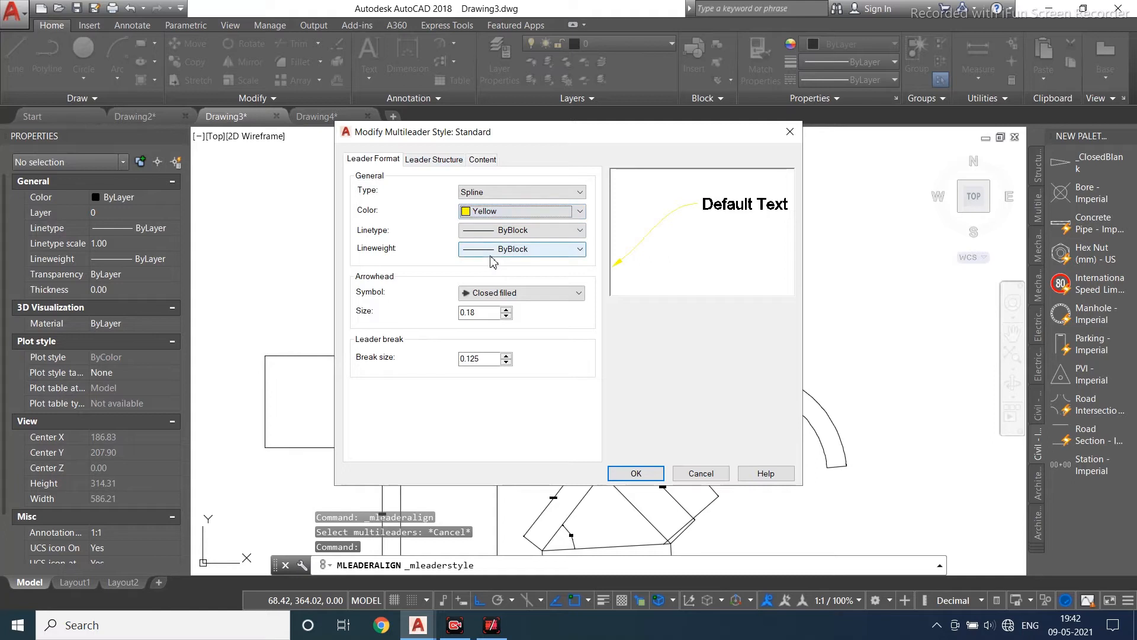
- Load the ACAD_ISO07W100 linetype and assign it to the leader line
{"action": "left_click", "coordinate": [503, 231]}
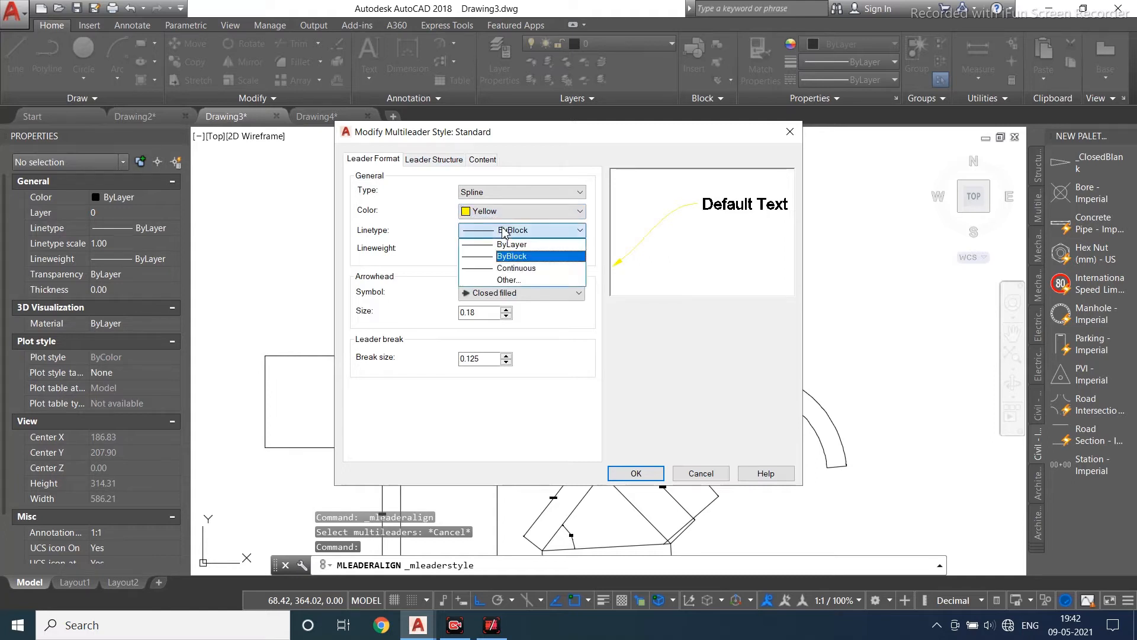
{"action": "left_click", "coordinate": [508, 280]}
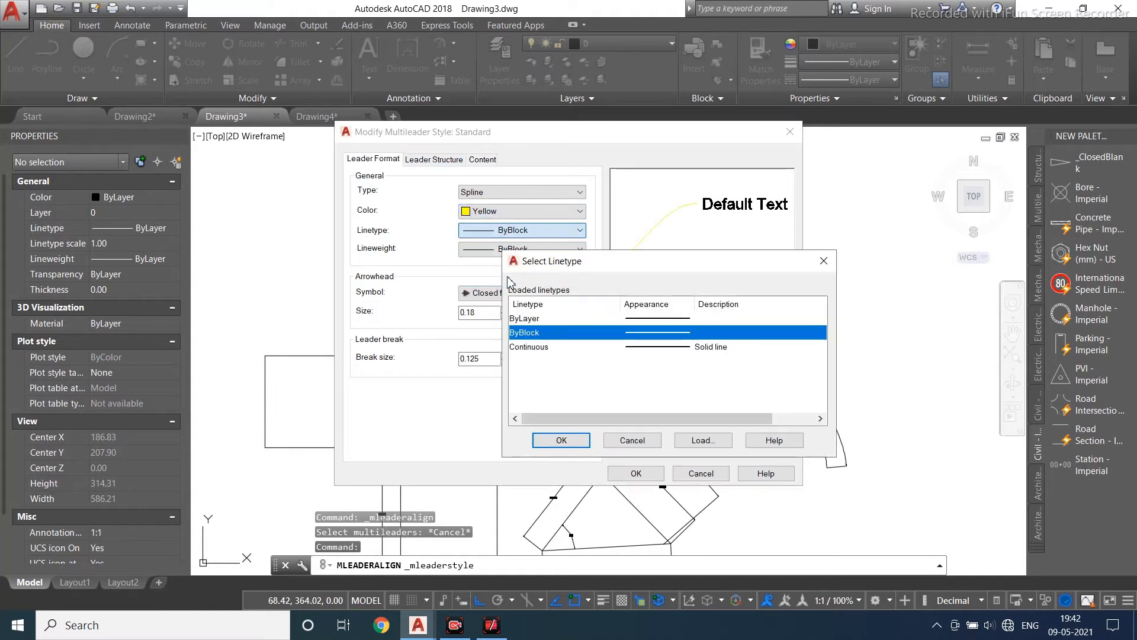
{"action": "left_click", "coordinate": [688, 443]}
{"action": "left_click", "coordinate": [737, 360]}
{"action": "left_click", "coordinate": [717, 401]}
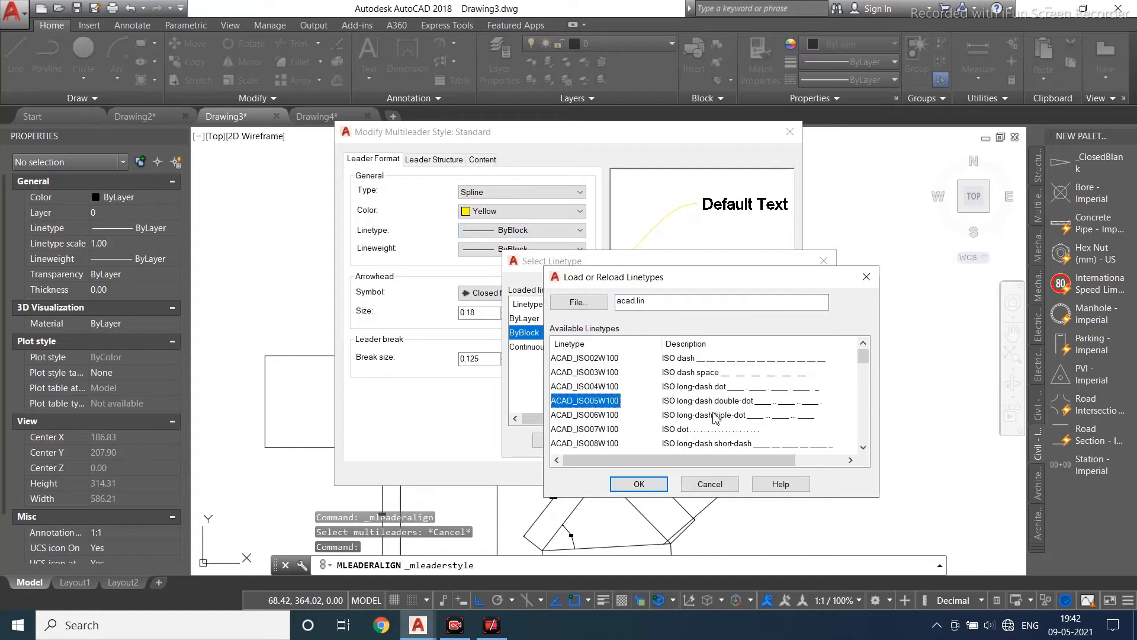
{"action": "left_click", "coordinate": [716, 415]}
{"action": "left_click", "coordinate": [686, 429]}
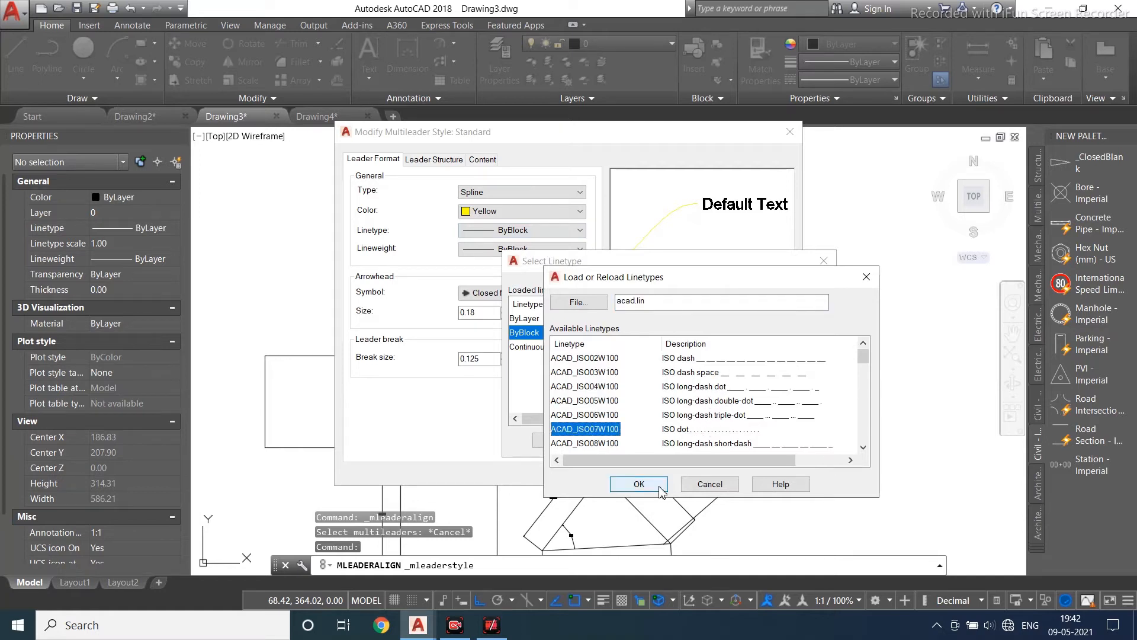
{"action": "left_click", "coordinate": [658, 486]}
{"action": "left_click", "coordinate": [689, 348]}
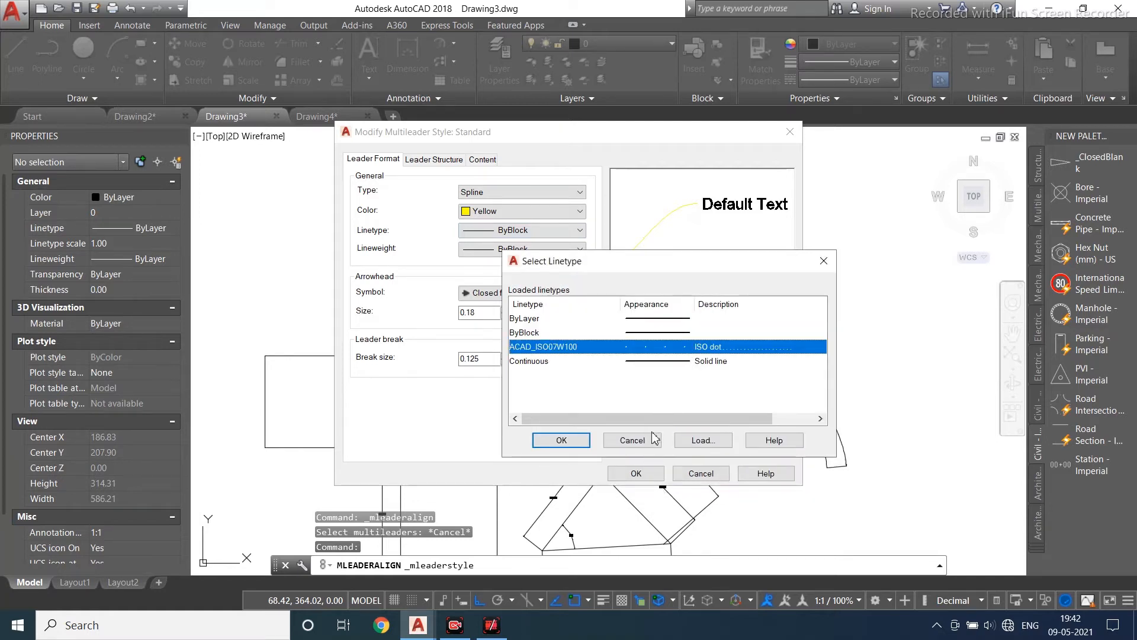
{"action": "left_click", "coordinate": [547, 449]}
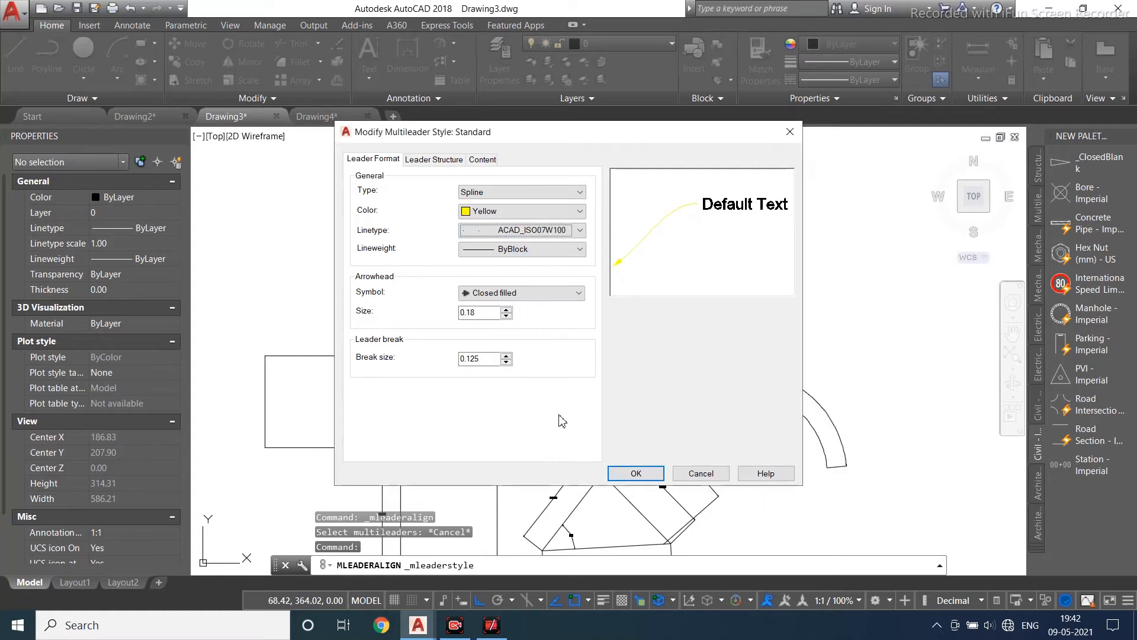
- Set the leader lineweight to 0.53 mm and the arrowhead symbol to Dot
{"action": "left_click", "coordinate": [521, 249]}
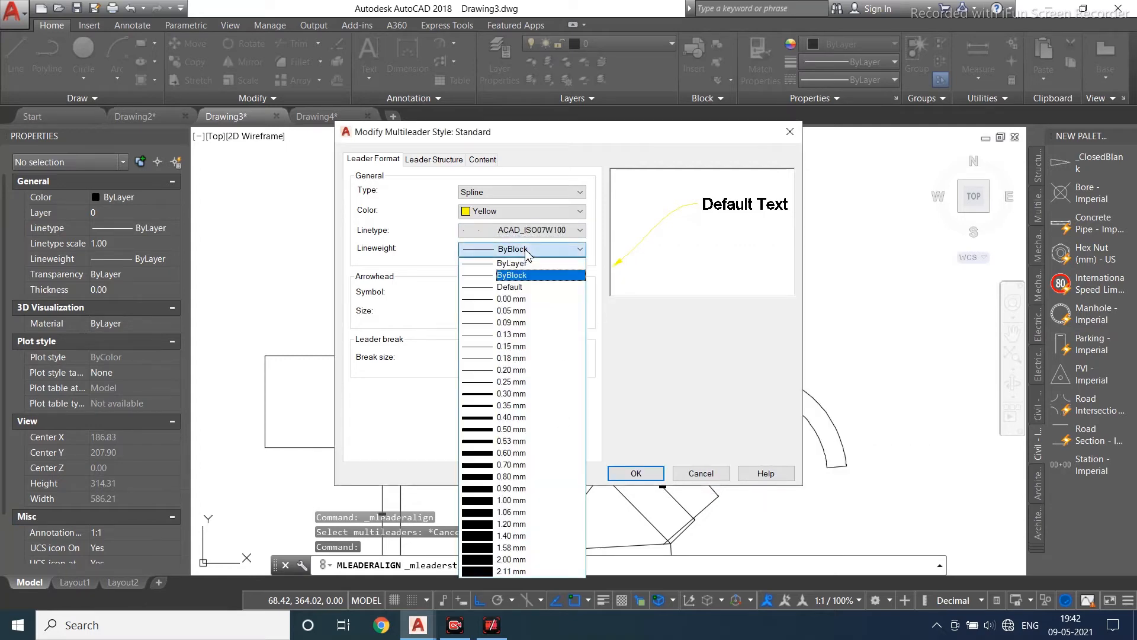
{"action": "left_click", "coordinate": [504, 441]}
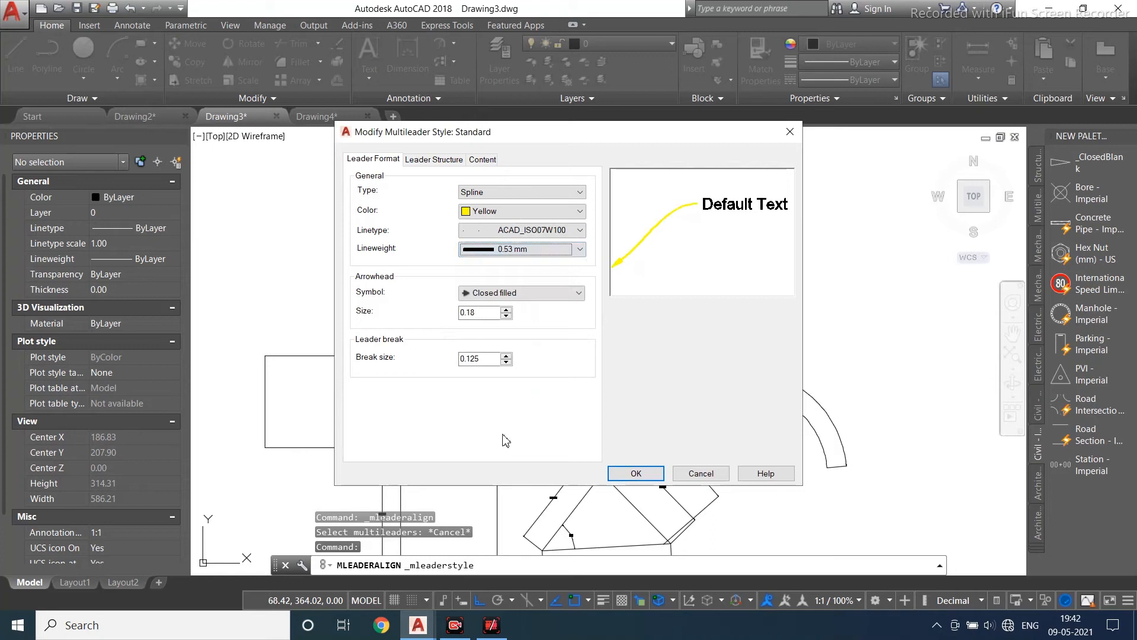
{"action": "left_click", "coordinate": [510, 249]}
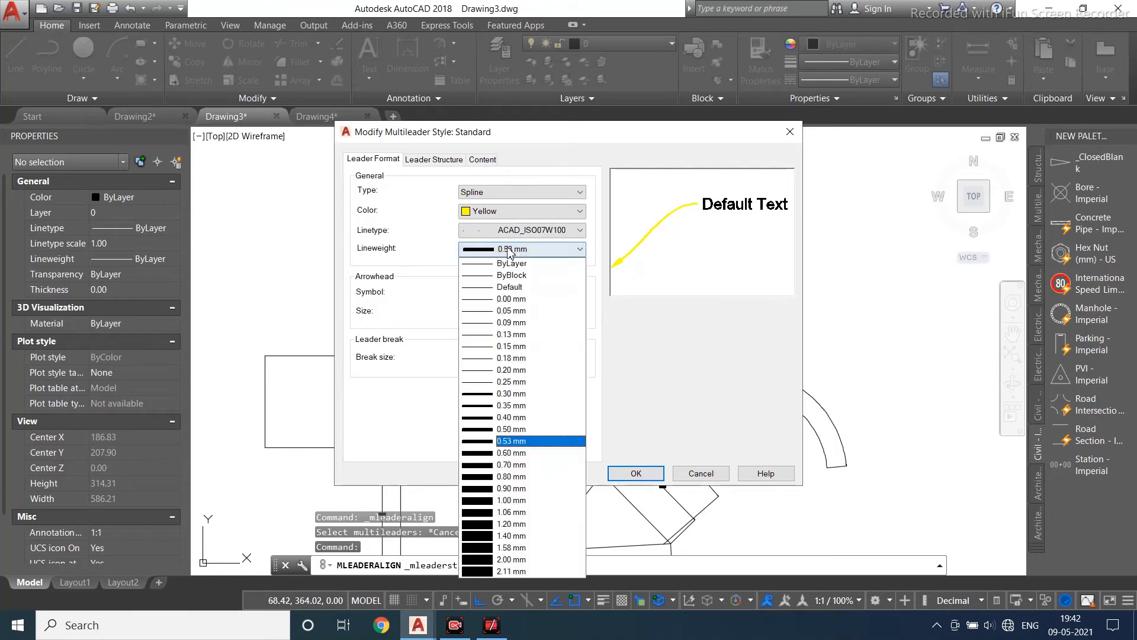
{"action": "left_click", "coordinate": [547, 187]}
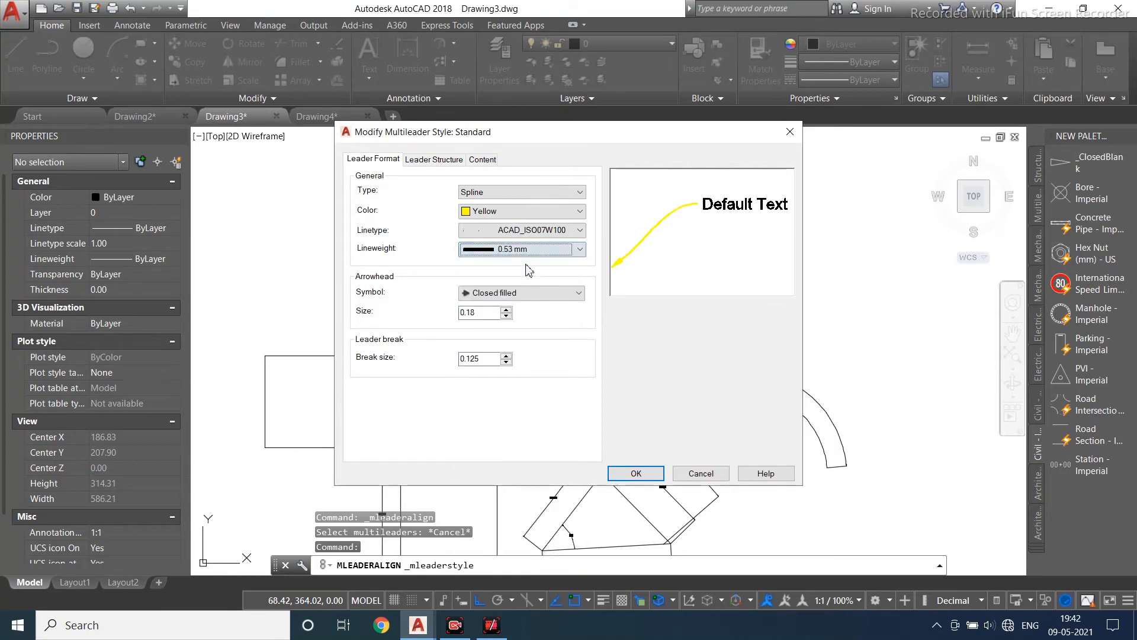
{"action": "left_click", "coordinate": [511, 294]}
{"action": "left_click", "coordinate": [481, 342]}
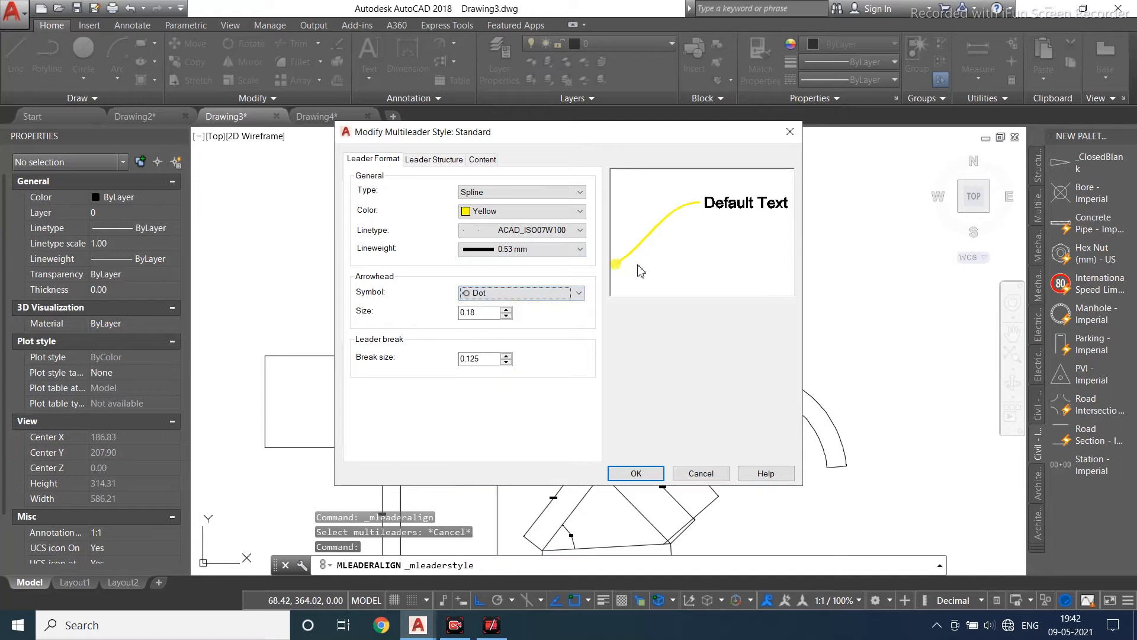
- Change the leader color to Red and the arrowhead symbol to Open 30
{"action": "left_click", "coordinate": [554, 294]}
{"action": "left_click", "coordinate": [500, 211]}
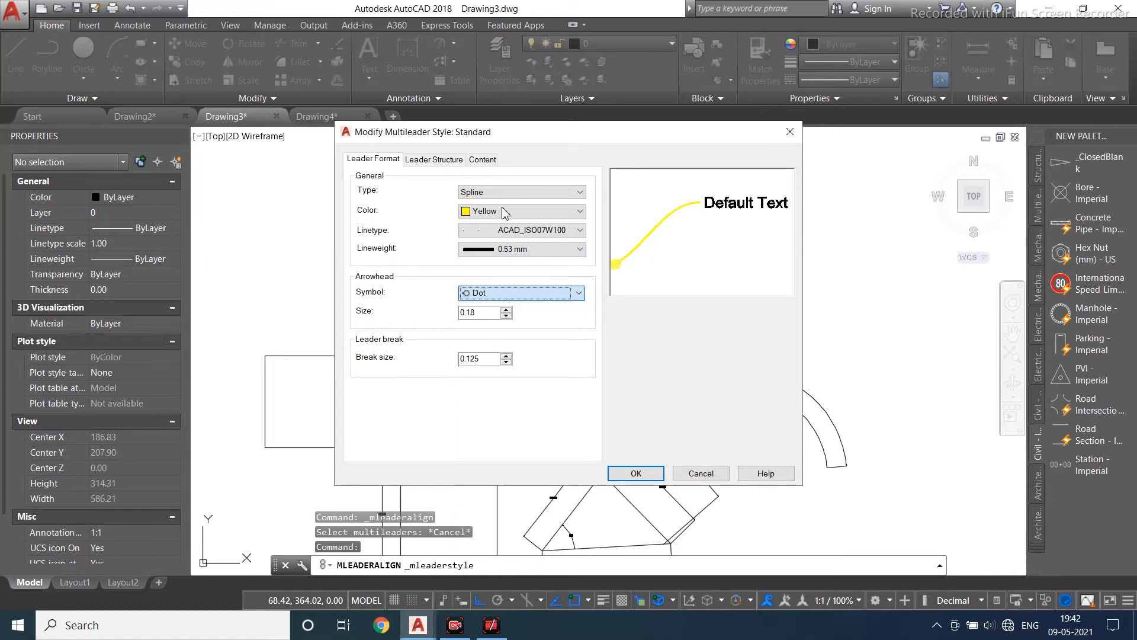
{"action": "left_click", "coordinate": [500, 212]}
{"action": "left_click", "coordinate": [480, 249]}
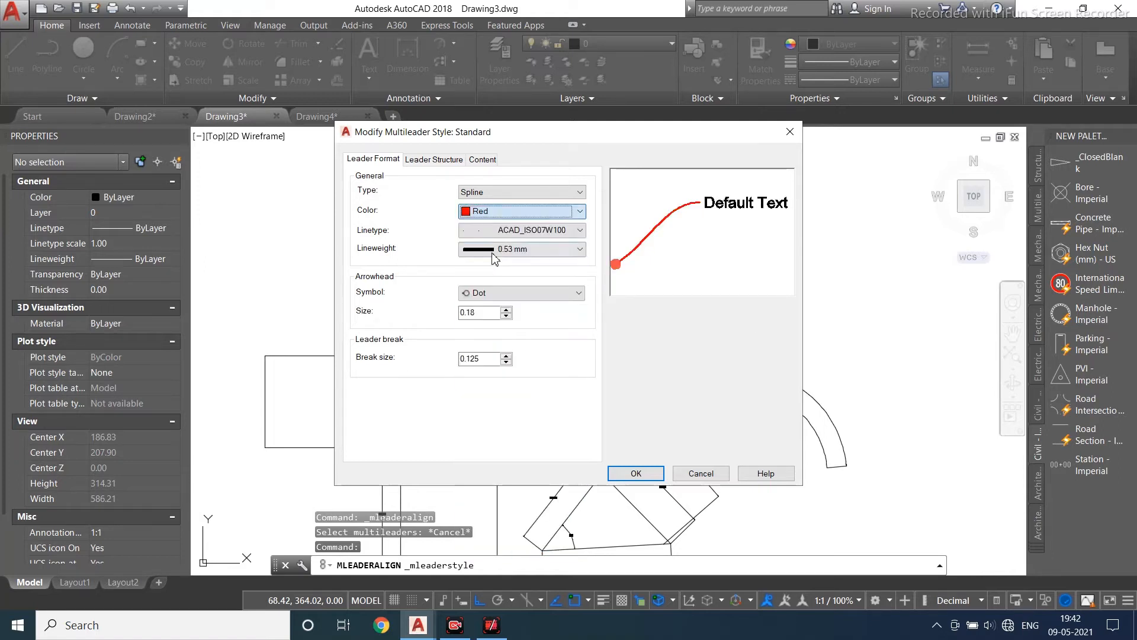
{"action": "left_click", "coordinate": [502, 292]}
{"action": "left_click", "coordinate": [495, 379]}
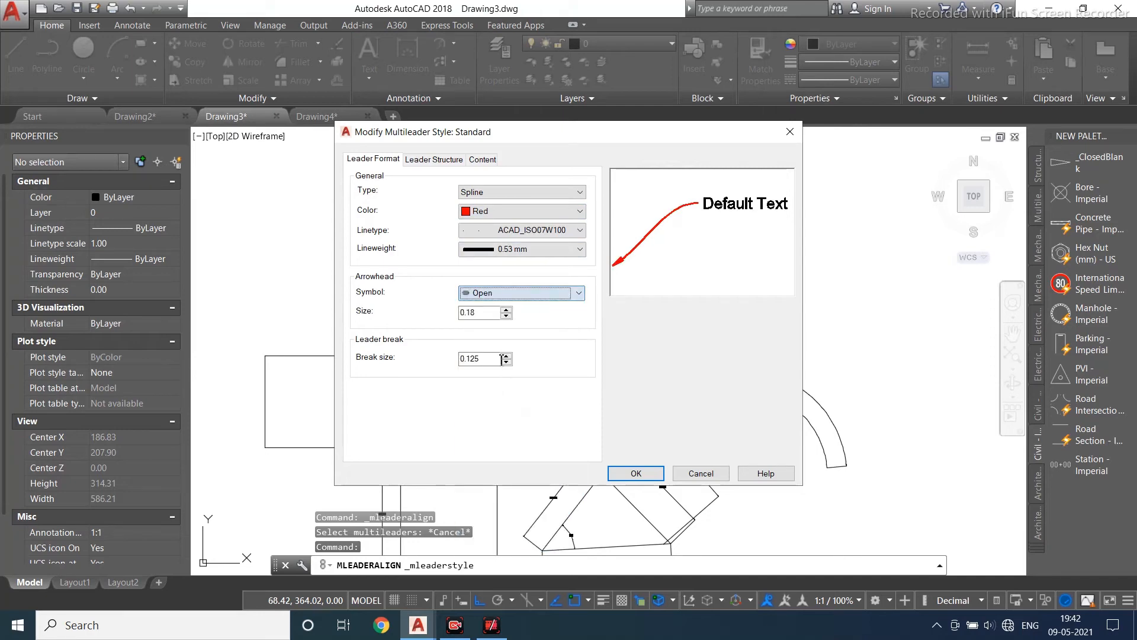
{"action": "left_click", "coordinate": [498, 292]}
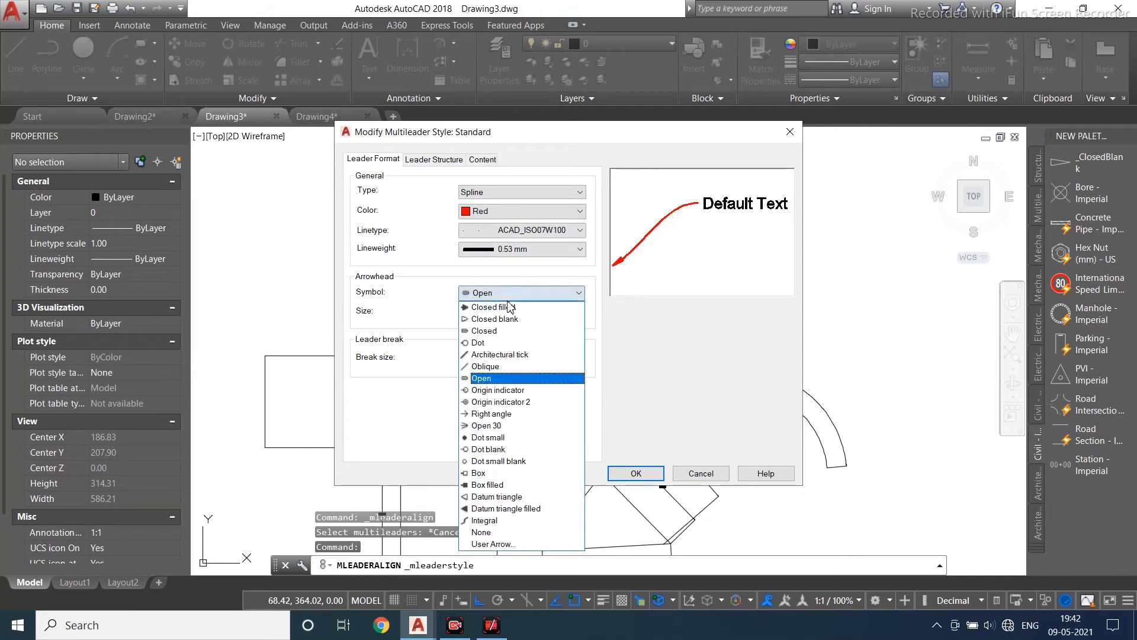
{"action": "left_click", "coordinate": [502, 436]}
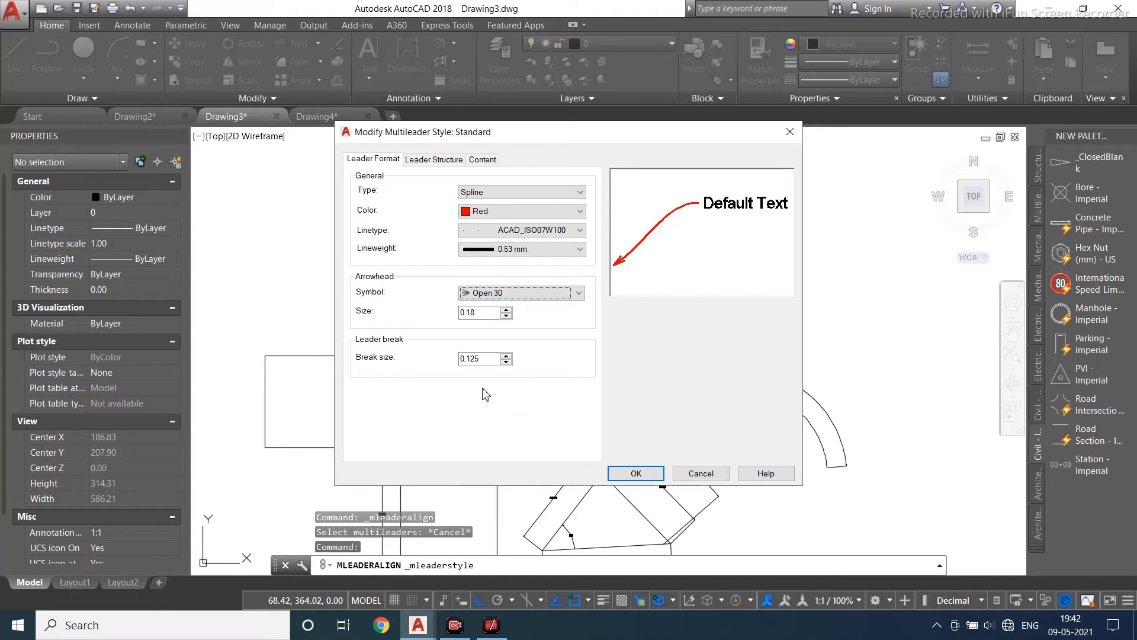
- Set the arrowhead size to 0.13, browse the other tabs, and close the style dialog without saving
{"action": "double_click", "coordinate": [497, 359]}
{"action": "double_click", "coordinate": [491, 311]}
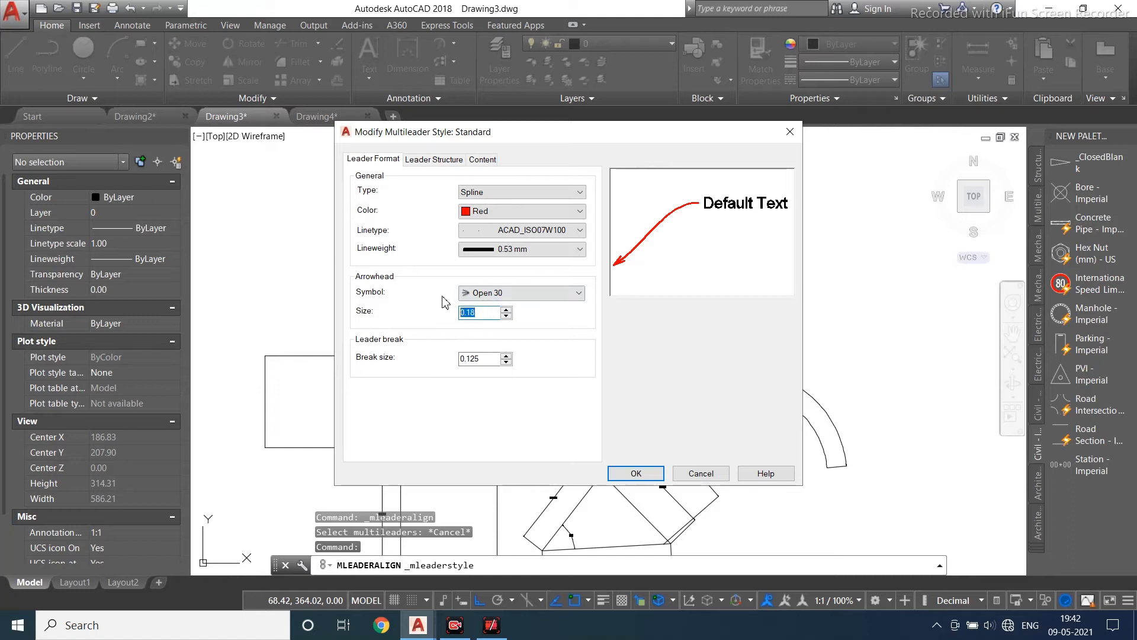
{"action": "type", "text": "0.13"}
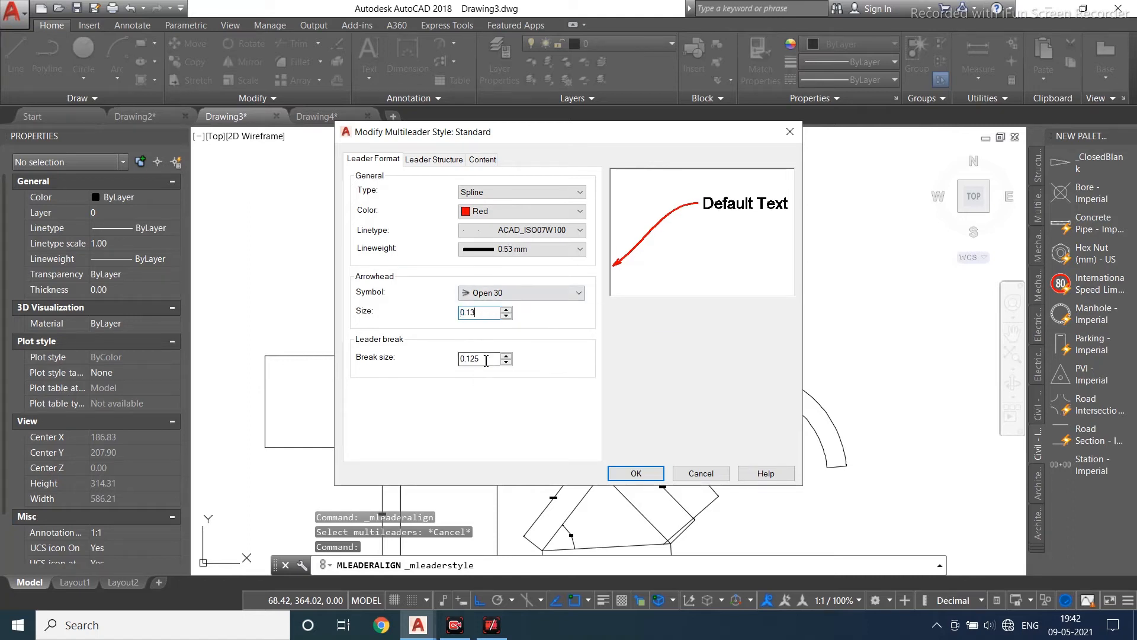
{"action": "left_click", "coordinate": [435, 160]}
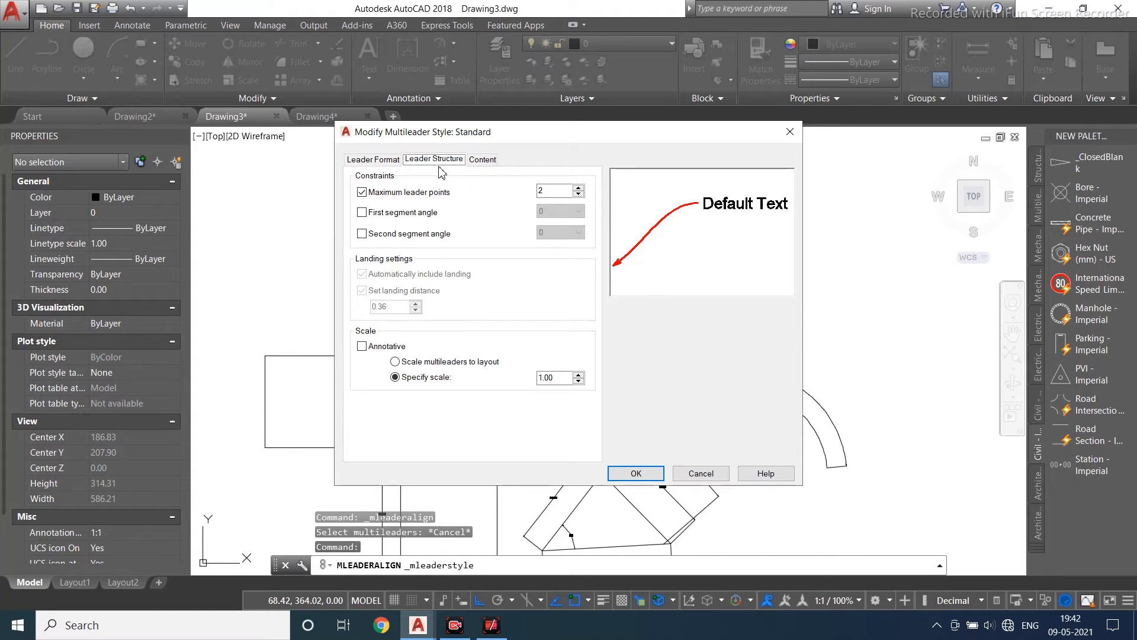
{"action": "left_click", "coordinate": [479, 161]}
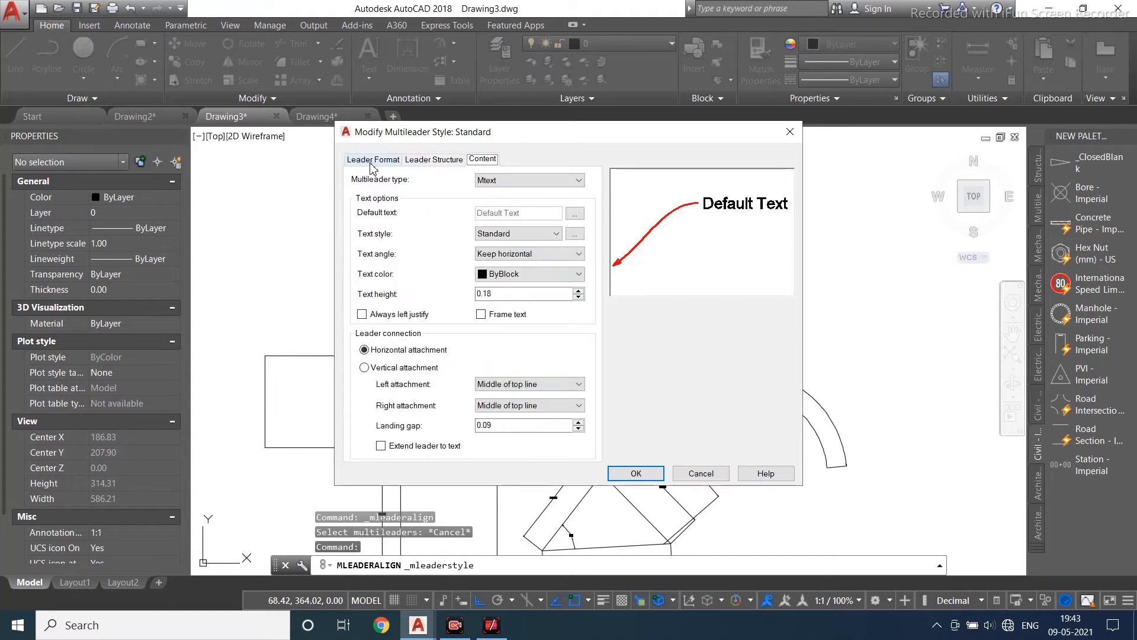
{"action": "left_click", "coordinate": [790, 134]}
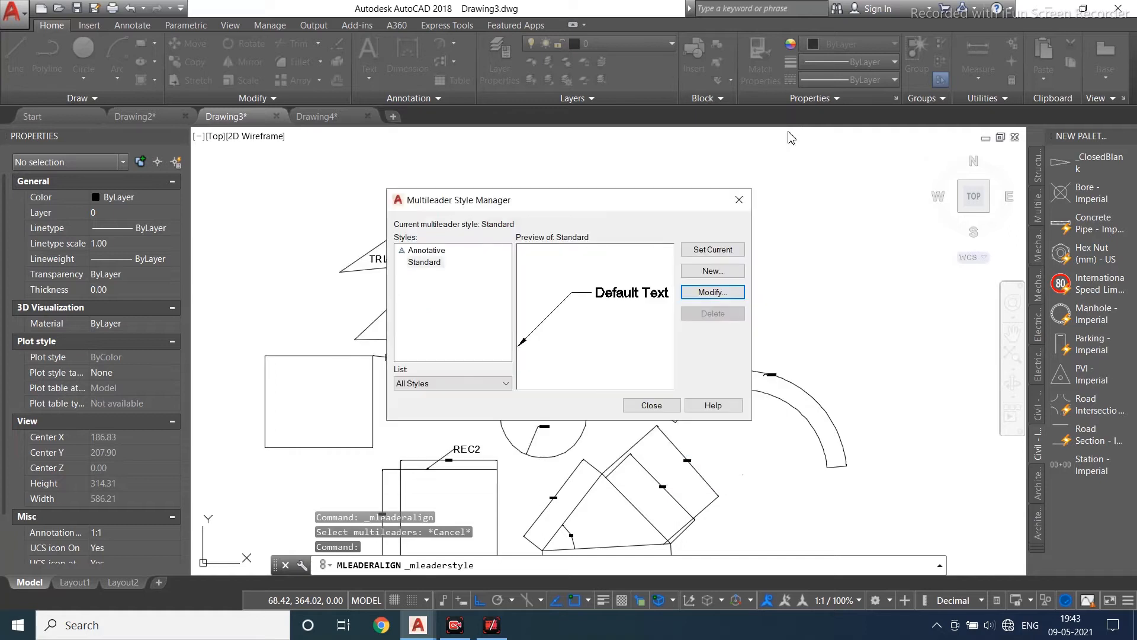
- Reopen the Standard multileader style and set its multileader type to Block
{"action": "left_click", "coordinate": [713, 292]}
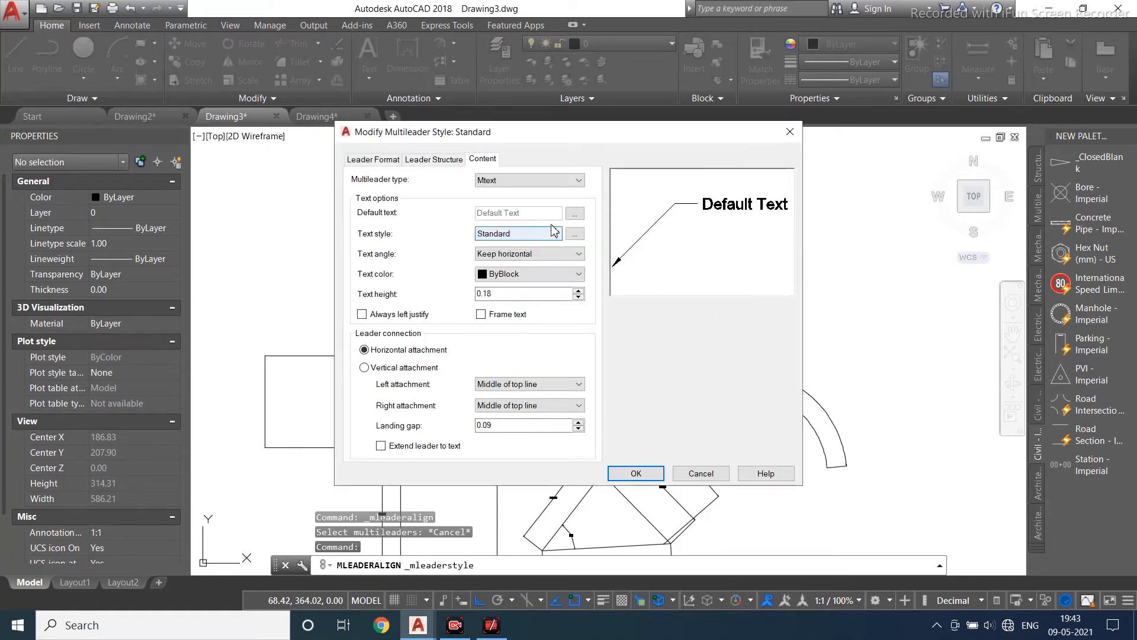
{"action": "left_click", "coordinate": [502, 181]}
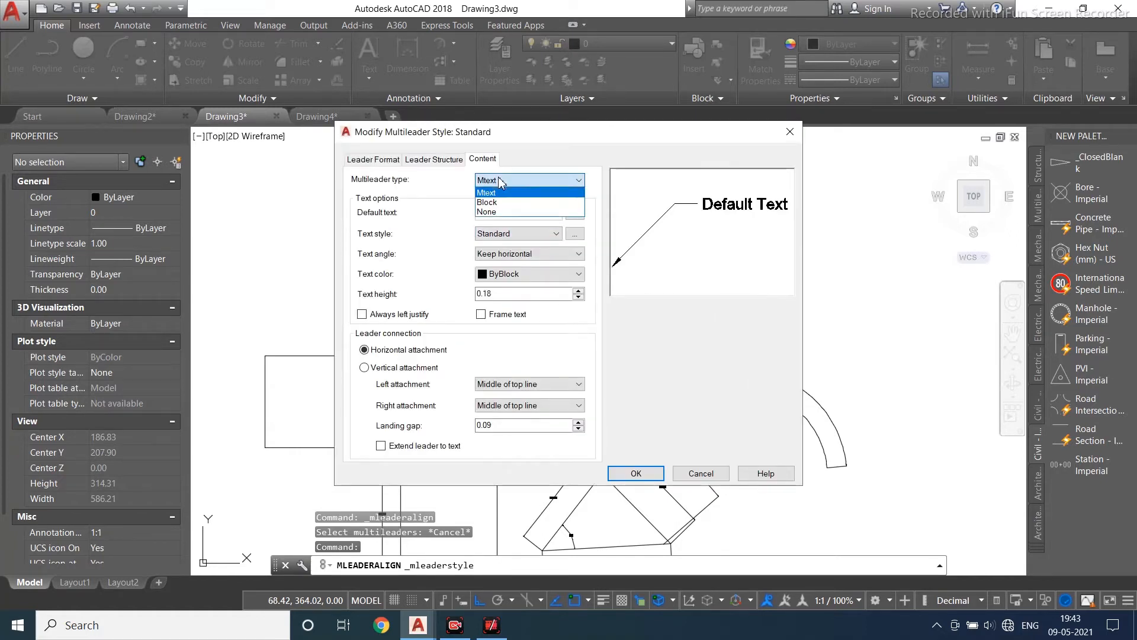
{"action": "left_click", "coordinate": [498, 194]}
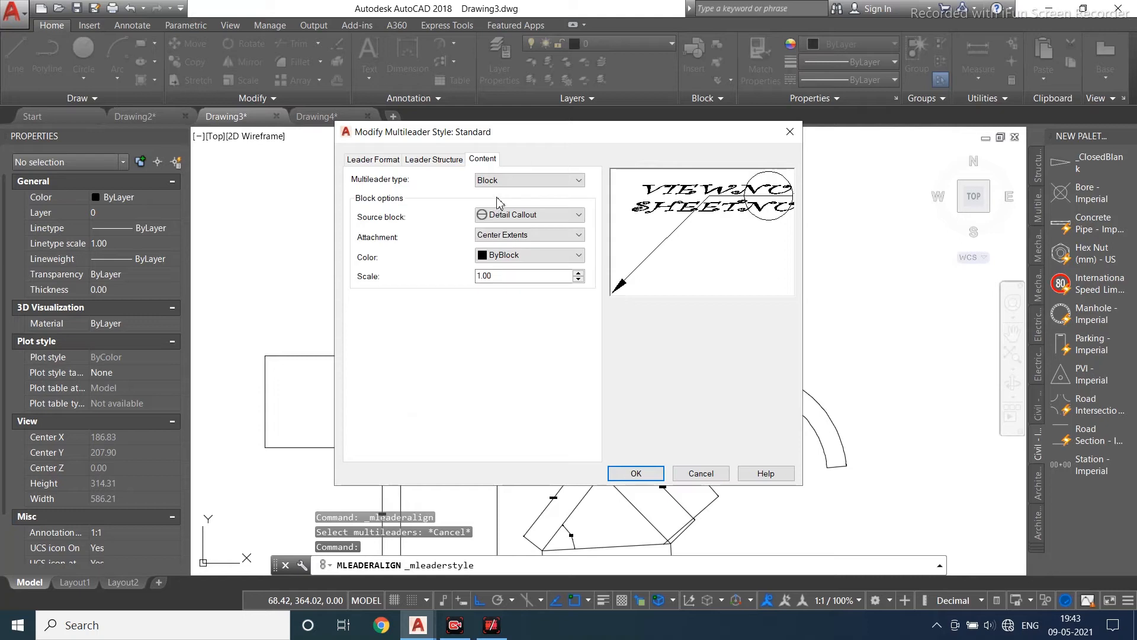
{"action": "left_click", "coordinate": [497, 216]}
{"action": "left_click", "coordinate": [497, 253]}
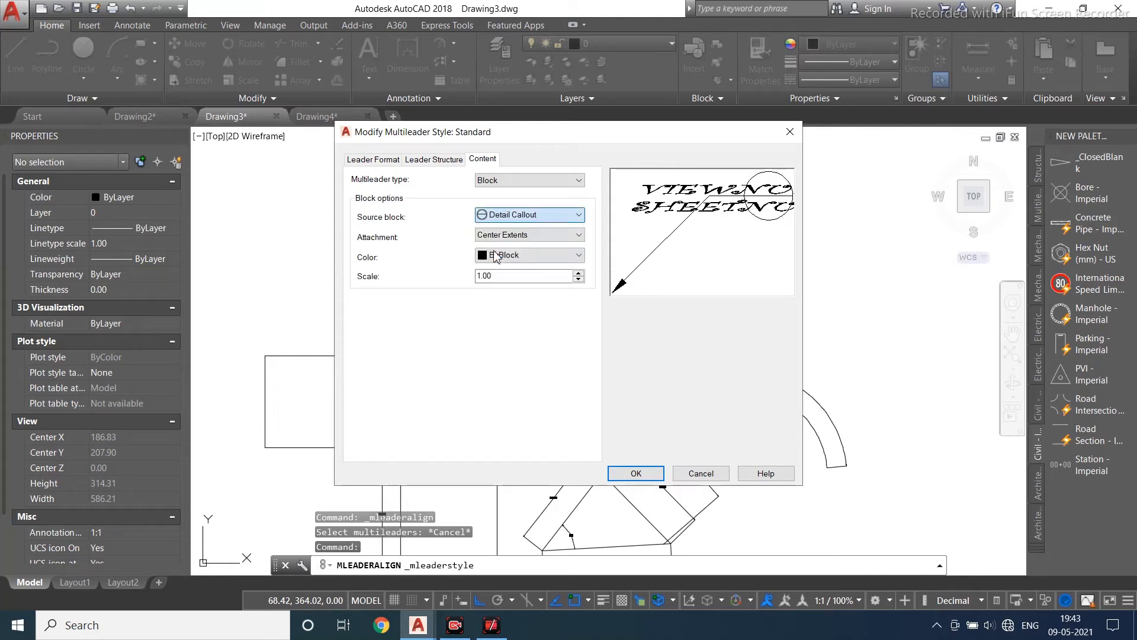
- Preview the different source block options and set the multileader source block to Circle
{"action": "left_click", "coordinate": [508, 217]}
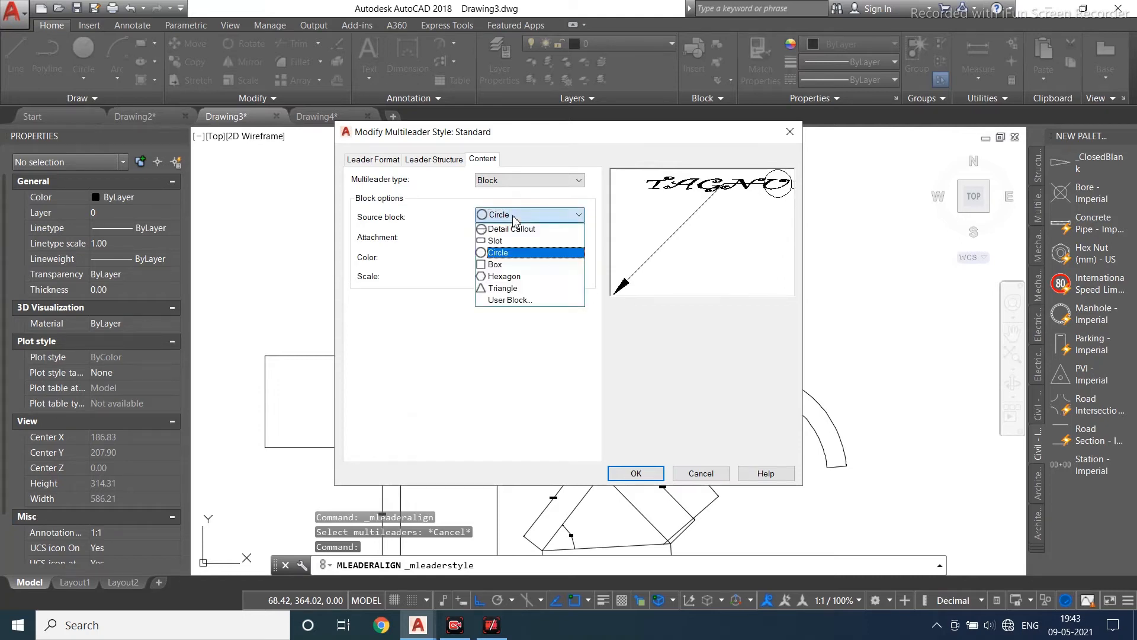
{"action": "left_click", "coordinate": [501, 231]}
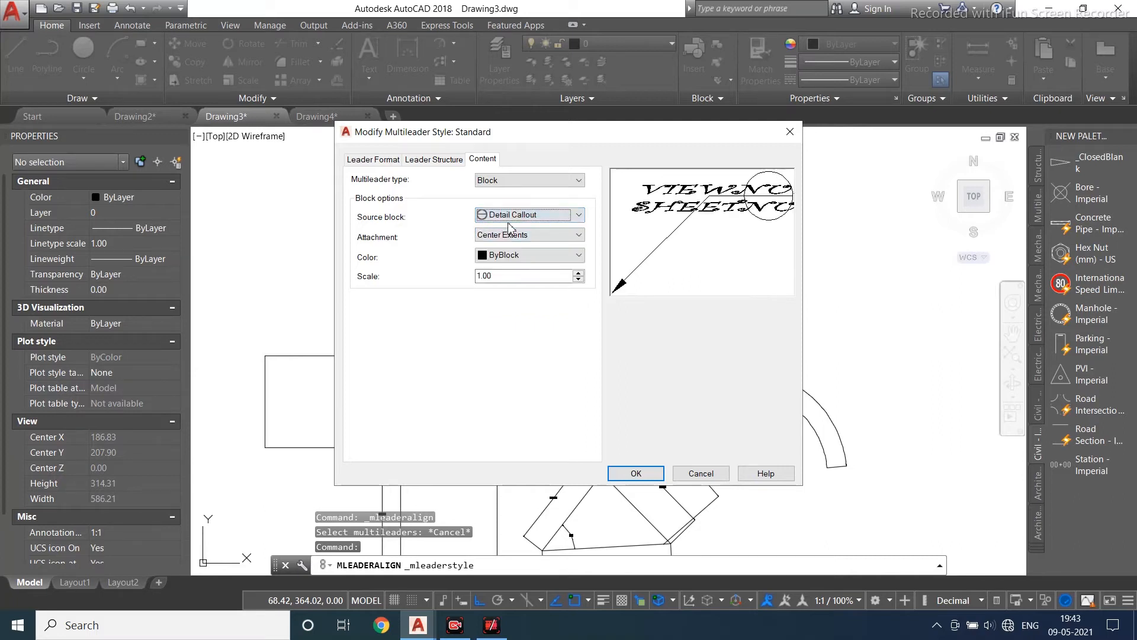
{"action": "left_click", "coordinate": [506, 219]}
{"action": "left_click", "coordinate": [516, 240]}
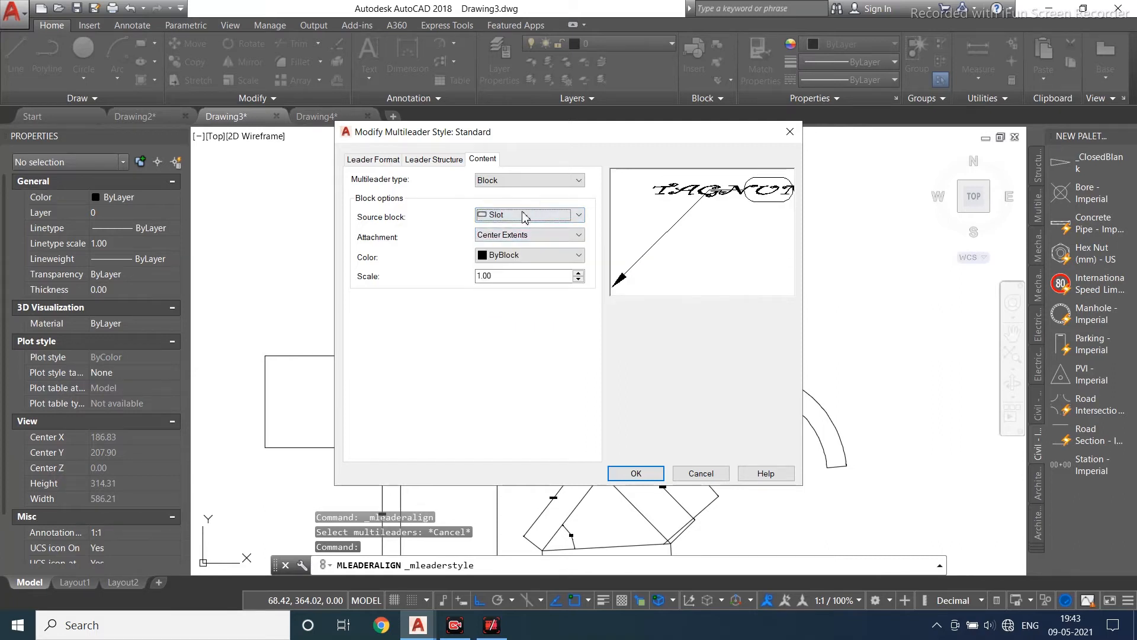
{"action": "left_click", "coordinate": [523, 218]}
{"action": "left_click", "coordinate": [522, 269]}
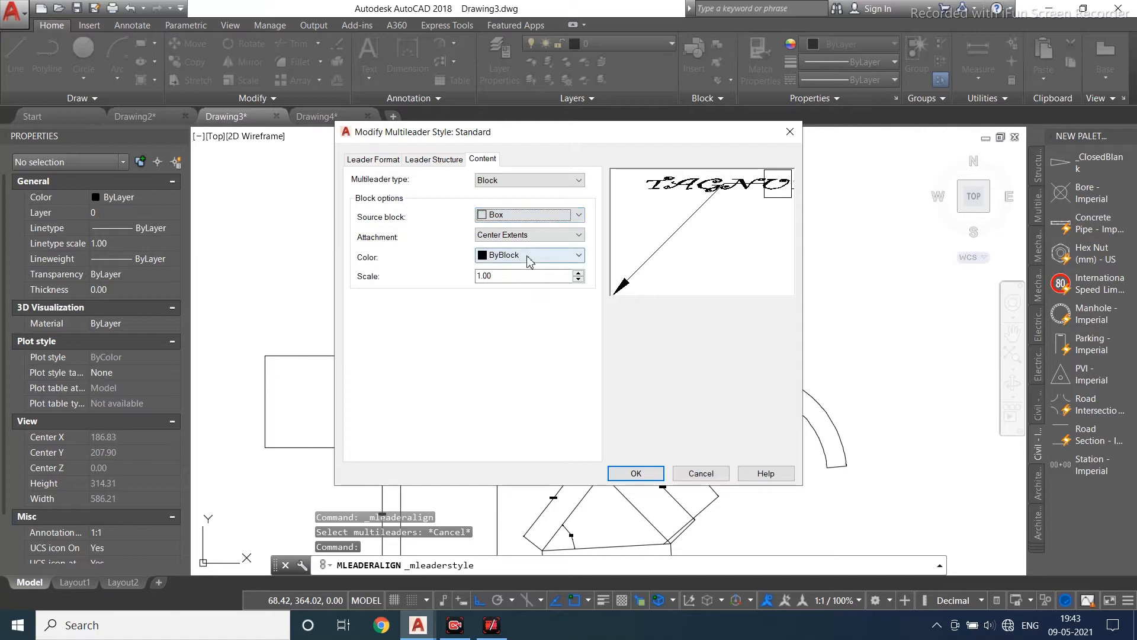
{"action": "left_click", "coordinate": [532, 216]}
{"action": "left_click", "coordinate": [533, 248]}
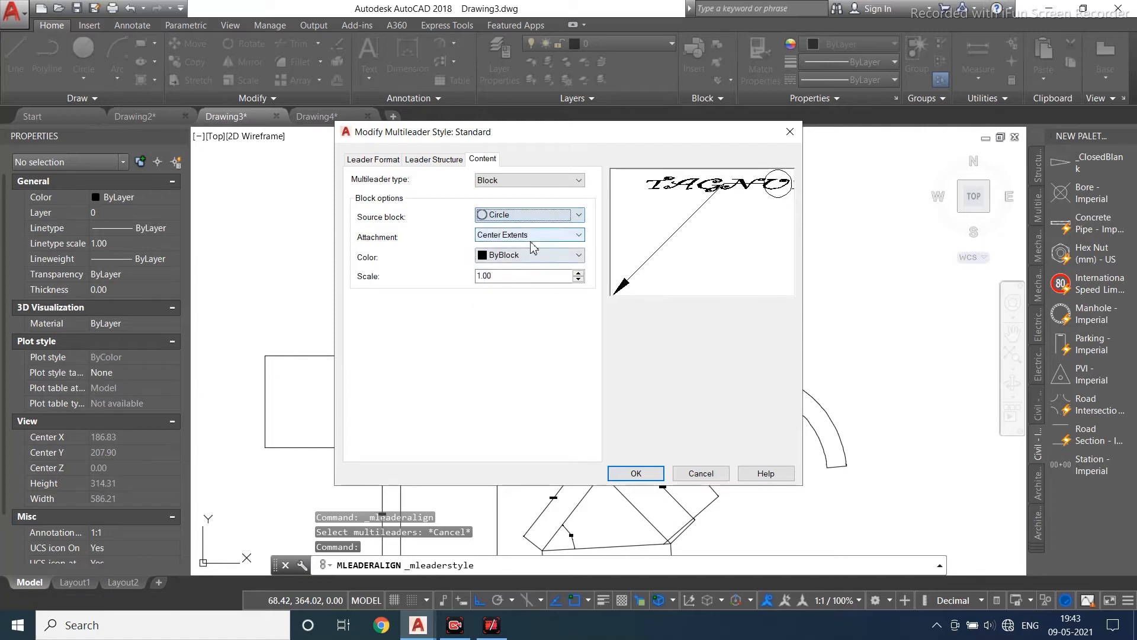
- Set the block color to Red, keep Center Extents attachment, and save the Standard multileader style
{"action": "left_click", "coordinate": [530, 256]}
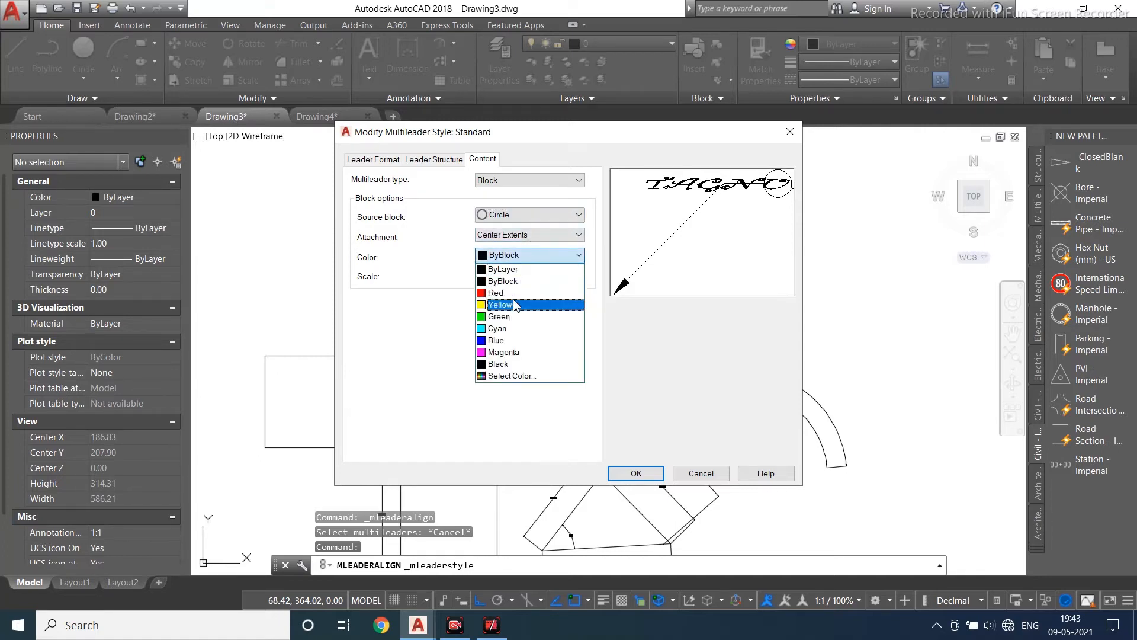
{"action": "left_click", "coordinate": [518, 301]}
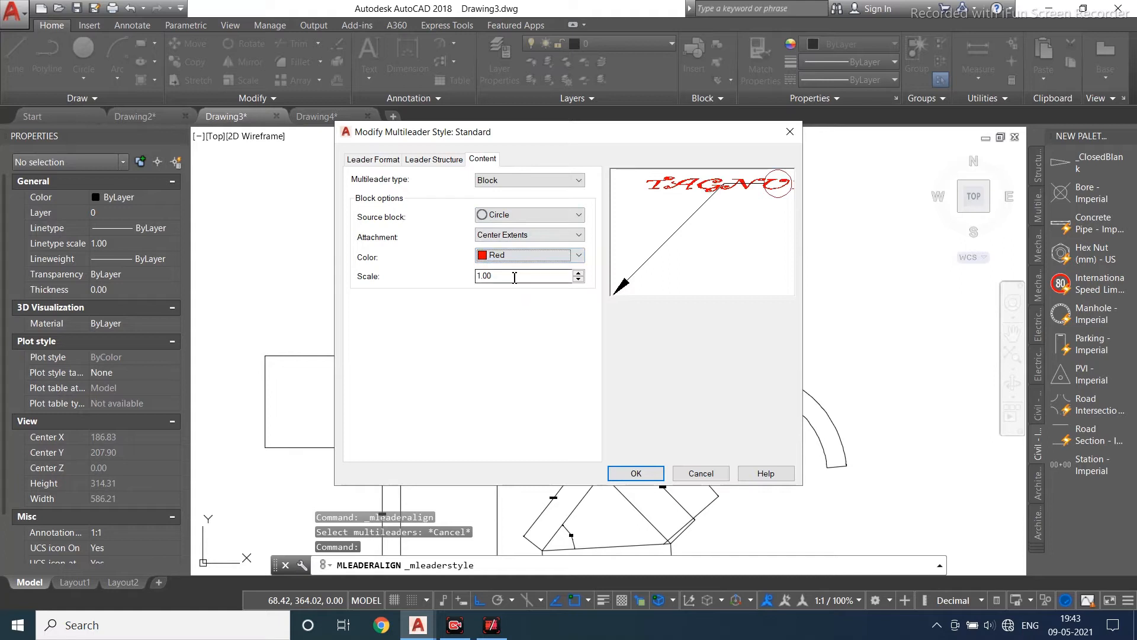
{"action": "left_click", "coordinate": [516, 235]}
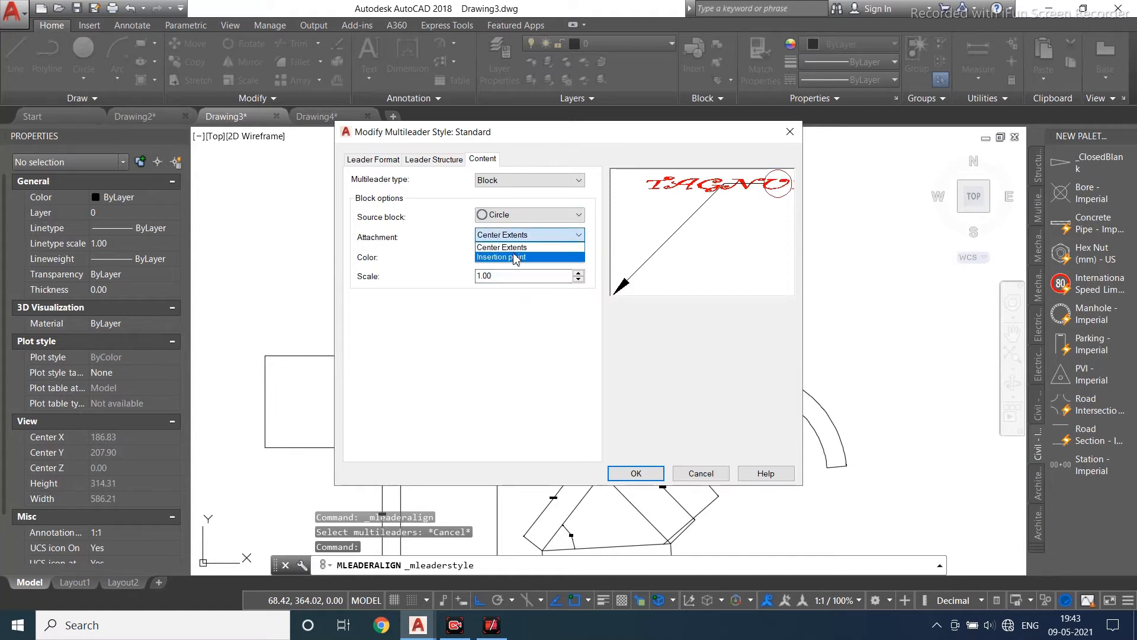
{"action": "left_click", "coordinate": [516, 257]}
{"action": "left_click", "coordinate": [522, 236]}
{"action": "left_click", "coordinate": [523, 248]}
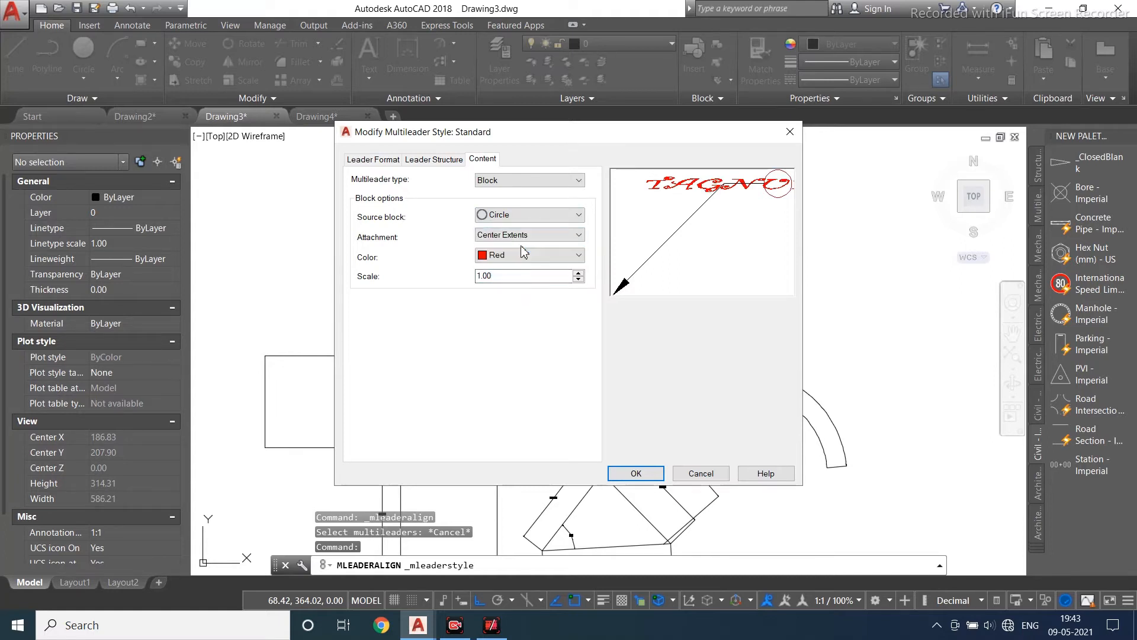
{"action": "left_click", "coordinate": [636, 474]}
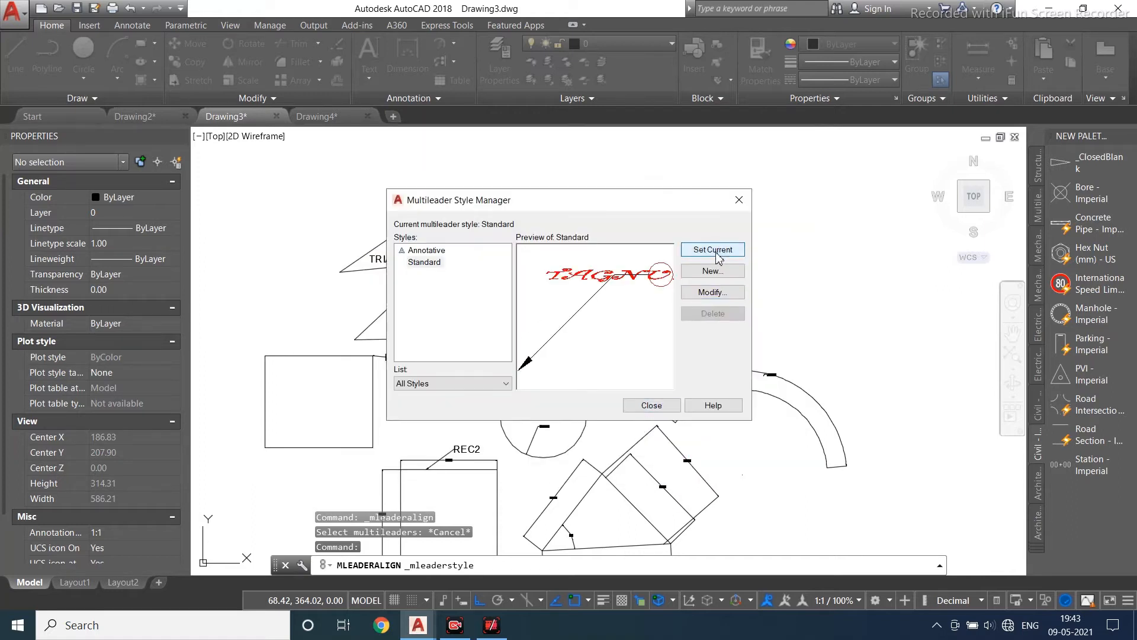
{"action": "left_click", "coordinate": [652, 405]}
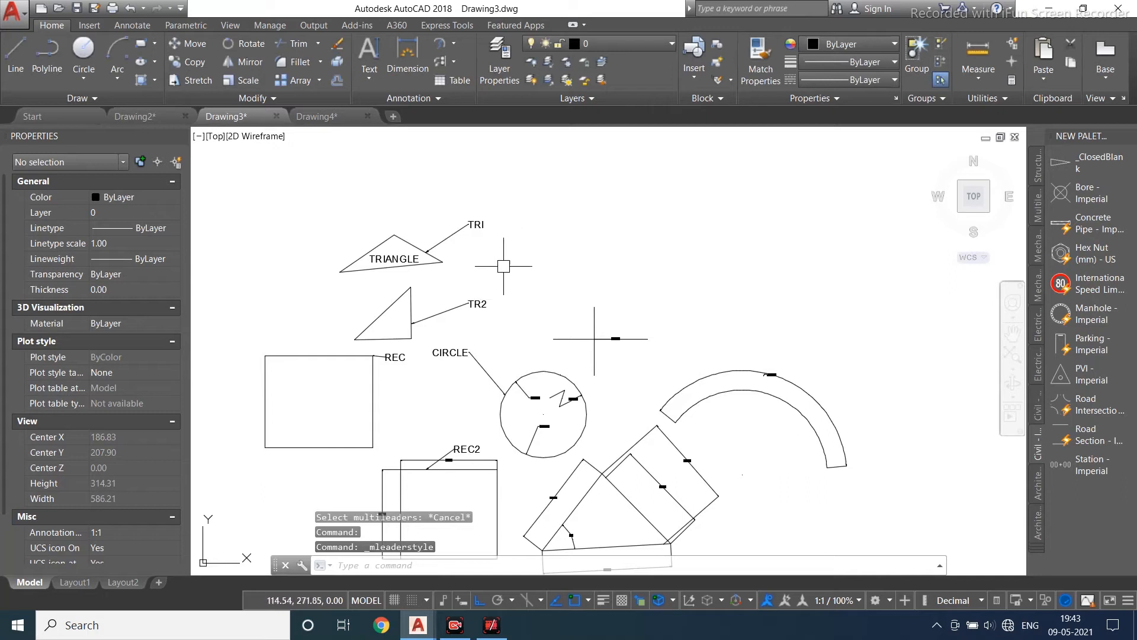
- Add a Circle-block multileader with tag number rectangle.lxb pointing at the REC rectangle
{"action": "left_click", "coordinate": [414, 98]}
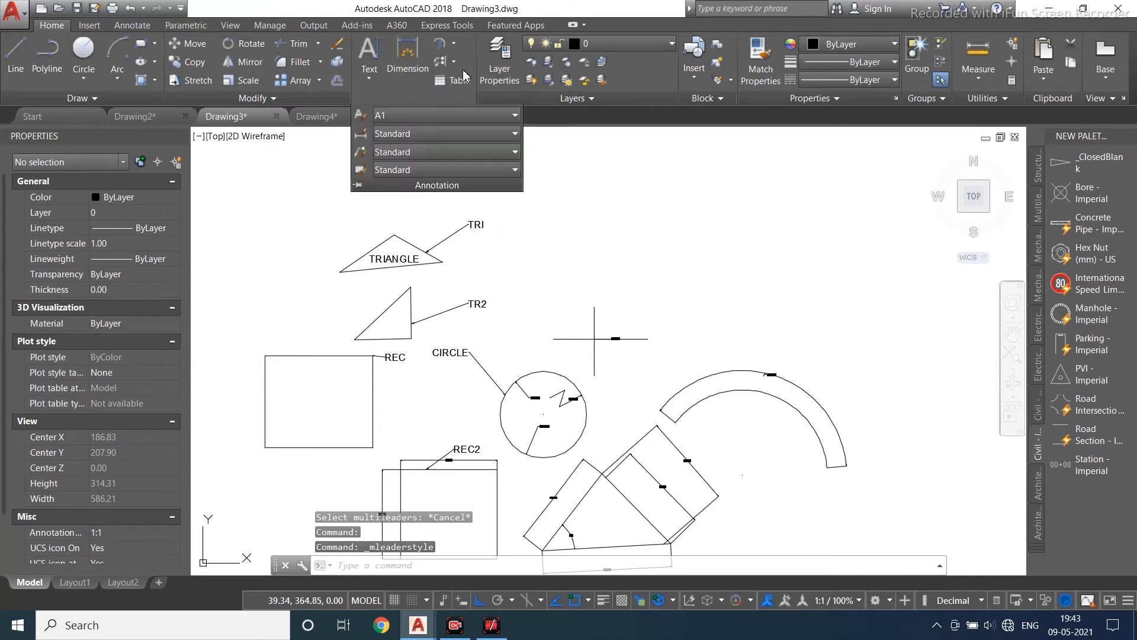
{"action": "left_click", "coordinate": [455, 61]}
{"action": "left_click", "coordinate": [474, 88]}
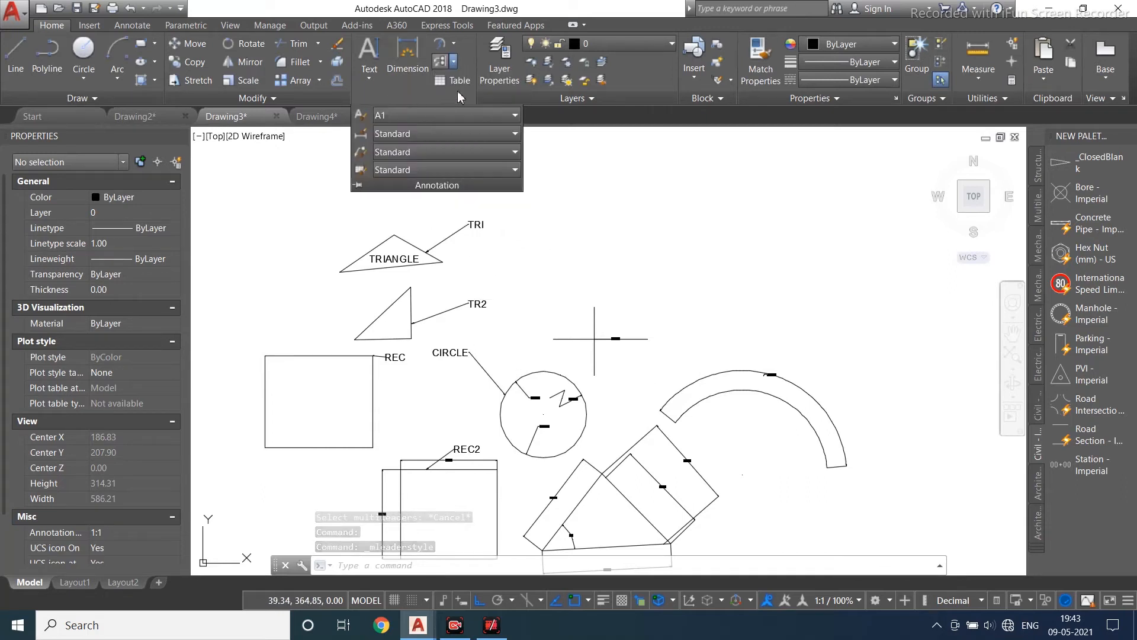
{"action": "left_click", "coordinate": [372, 425]}
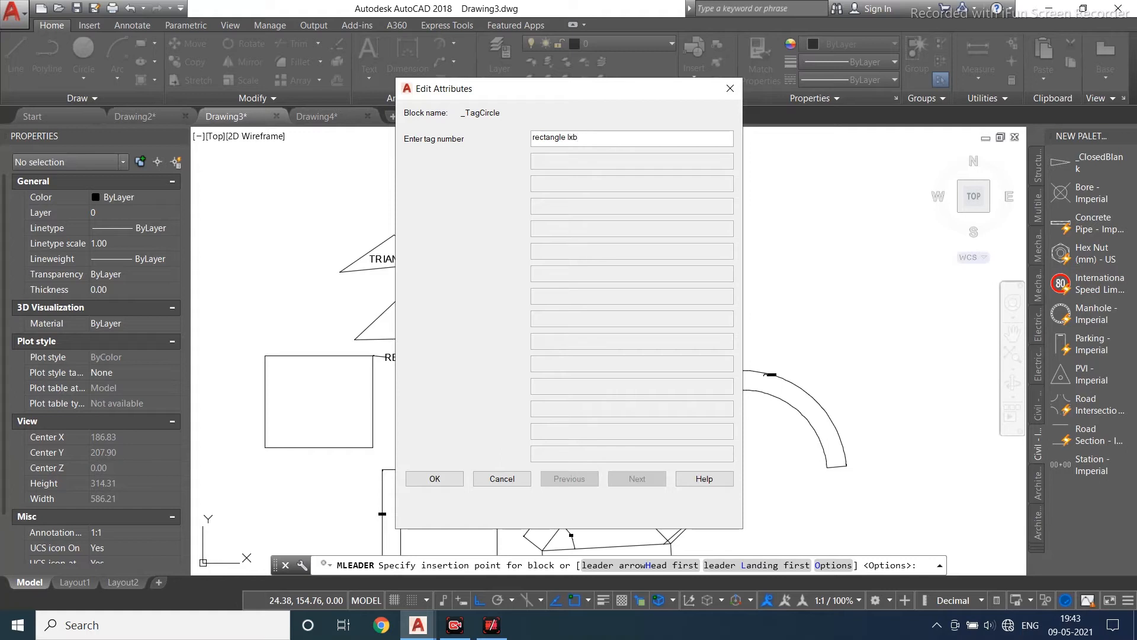
{"action": "left_click", "coordinate": [435, 478]}
{"action": "scroll", "coordinate": [414, 379], "scroll_direction": "up", "scroll_amount": 4}
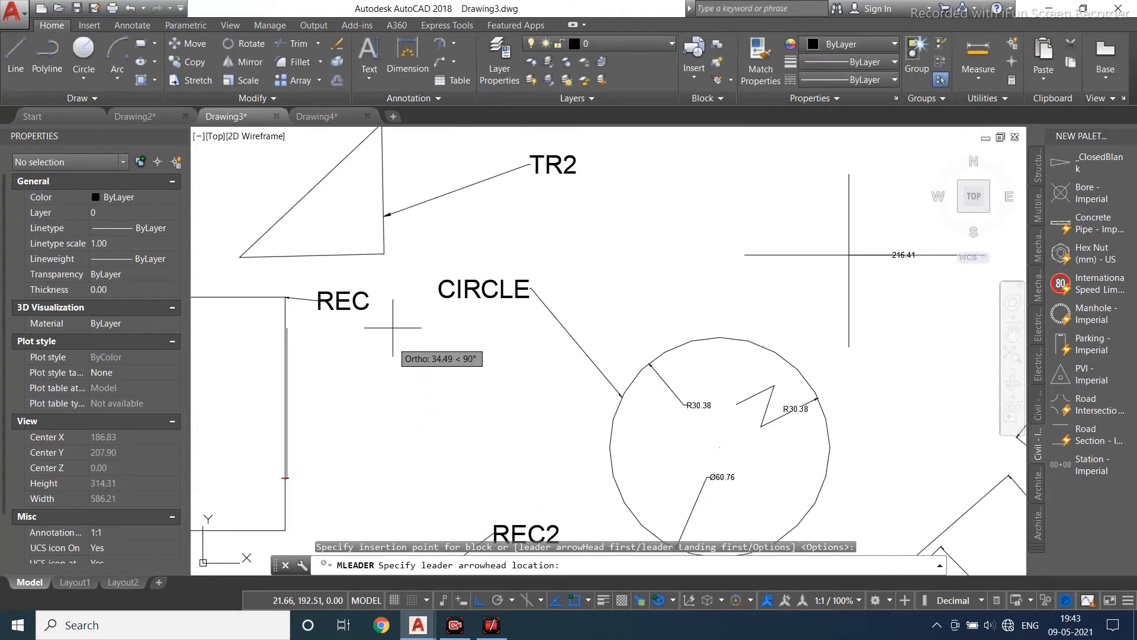
{"action": "mouse_move", "coordinate": [435, 343]}
{"action": "middle_mouse_down"}
{"action": "mouse_move", "coordinate": [455, 343]}
{"action": "mouse_move", "coordinate": [498, 299]}
{"action": "middle_mouse_up"}
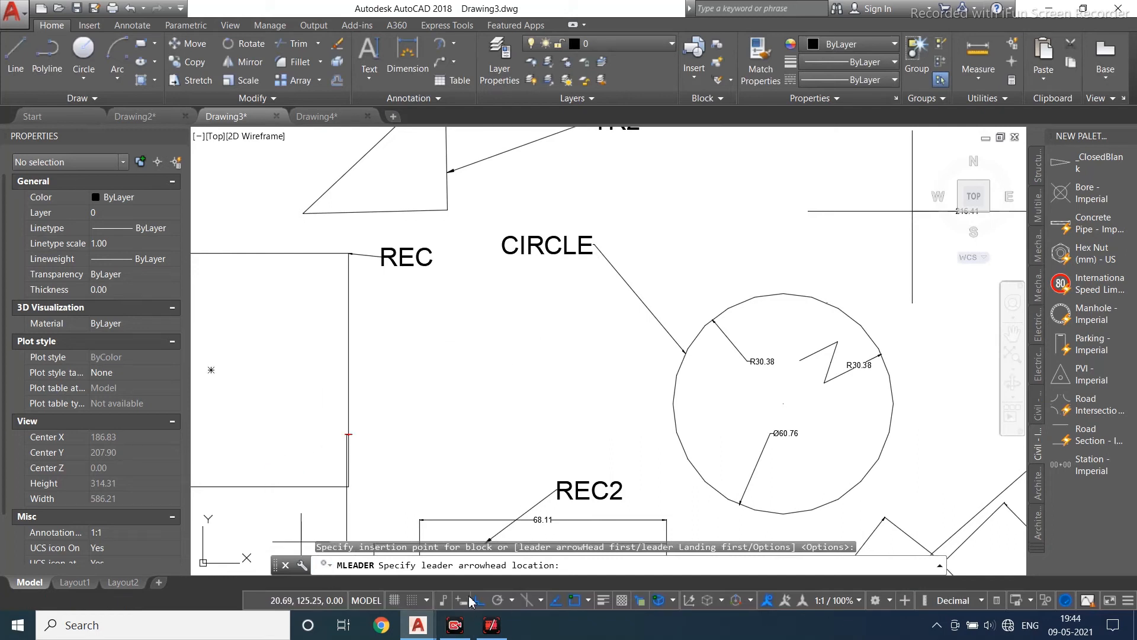
{"action": "key", "text": "F8"}
{"action": "left_click", "coordinate": [267, 470]}
{"action": "left_click", "coordinate": [292, 458]}
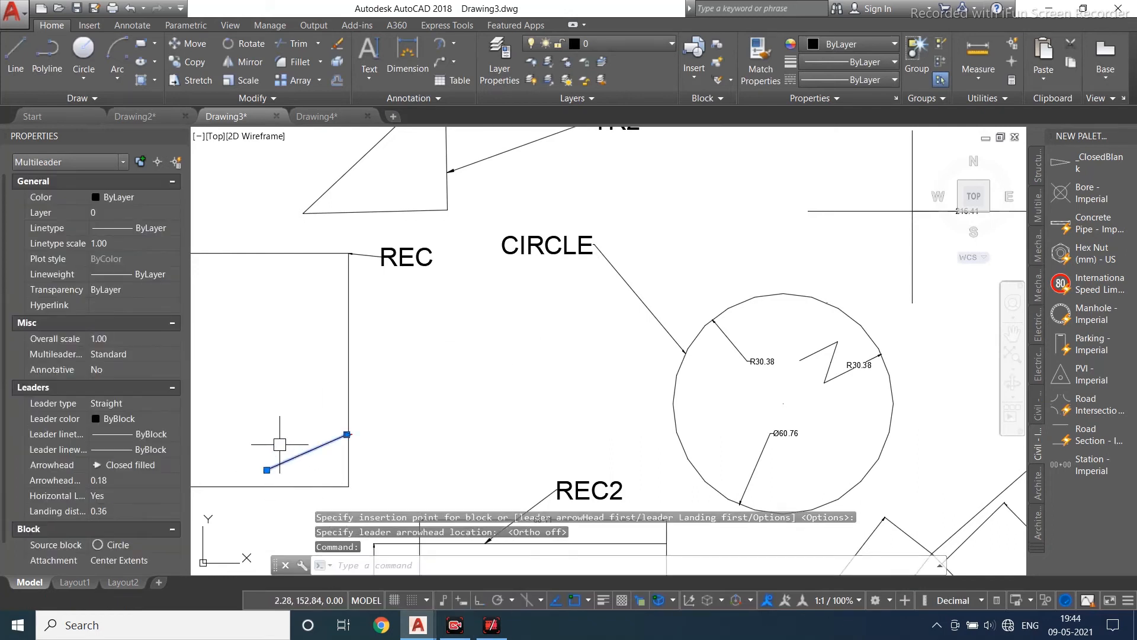
- Move the new multileader so its arrowhead sits on the rectangle's right edge
{"action": "type", "text": "m"}
{"action": "key", "text": "Return"}
{"action": "left_click", "coordinate": [267, 465]}
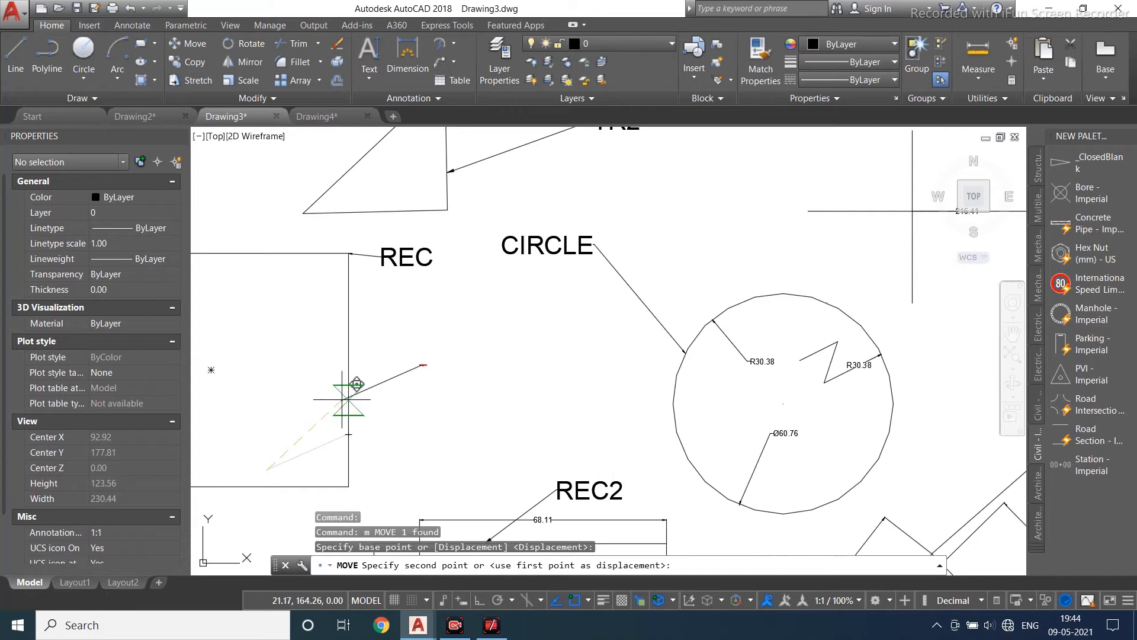
{"action": "left_click", "coordinate": [345, 402]}
- Modify the Standard dimension style to an arrow size of 2 and a text height of 3
{"action": "type", "text": "d"}
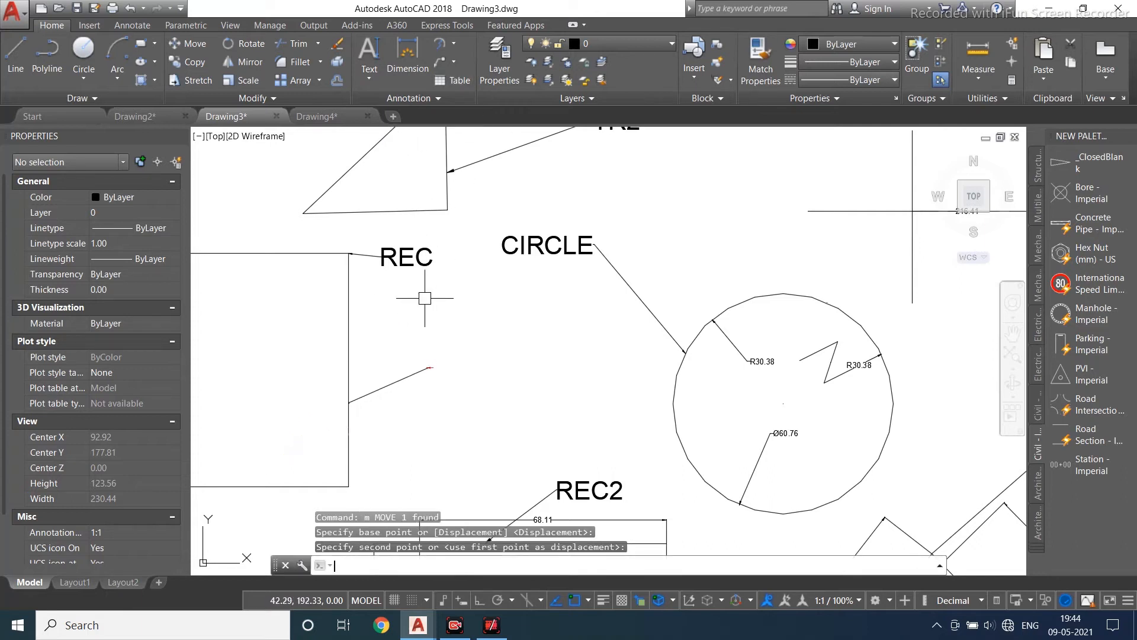
{"action": "key", "text": "Return"}
{"action": "left_click", "coordinate": [734, 283]}
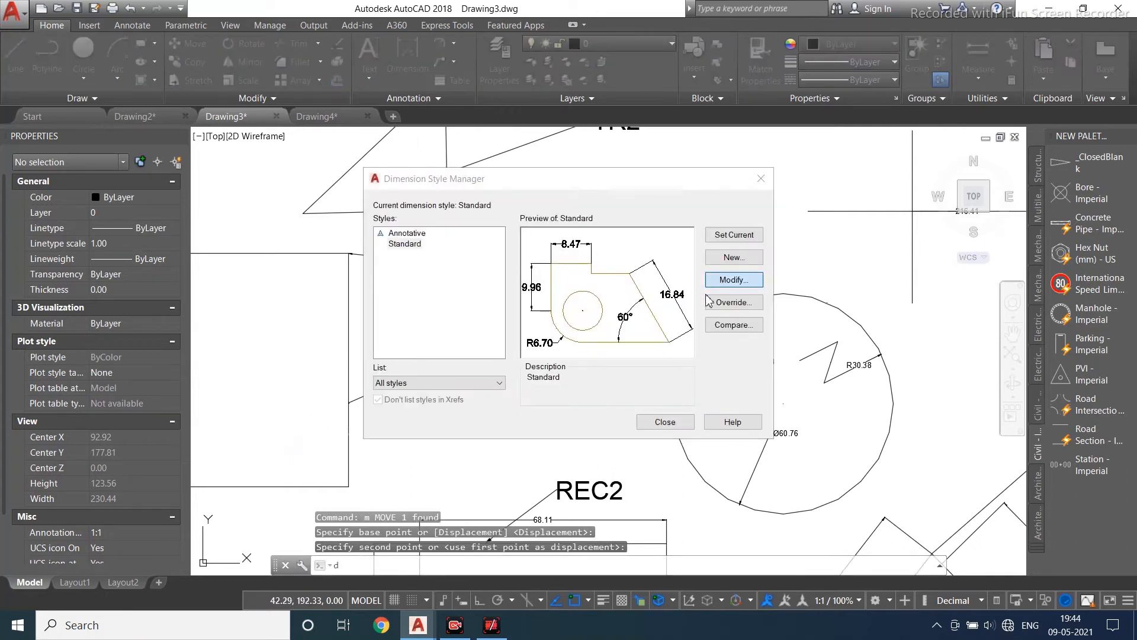
{"action": "left_click", "coordinate": [590, 134]}
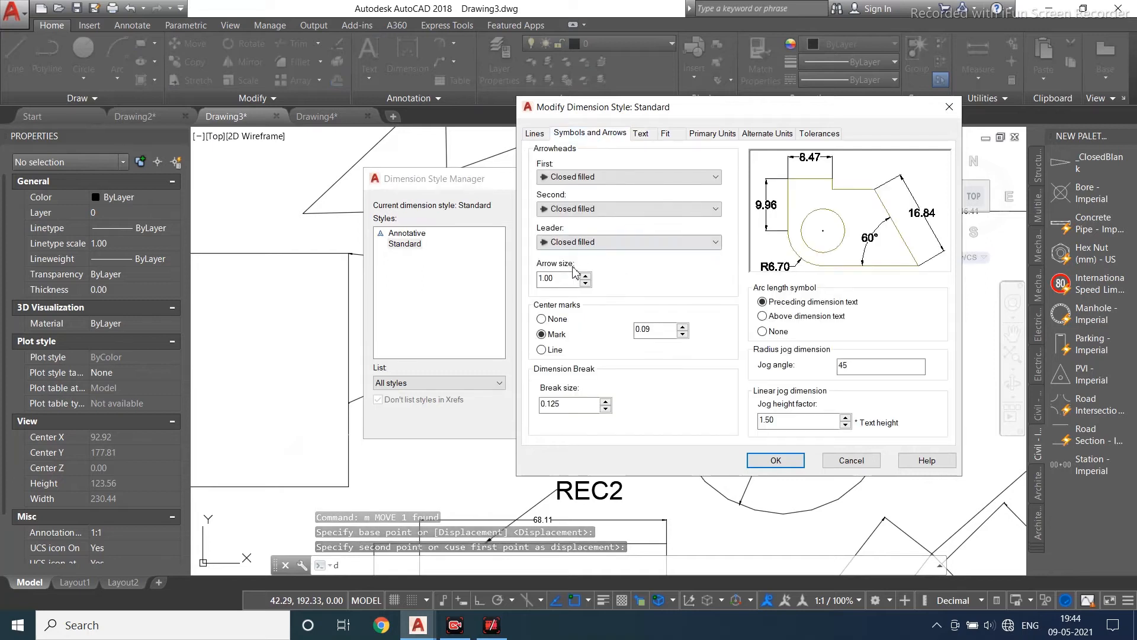
{"action": "double_click", "coordinate": [570, 277]}
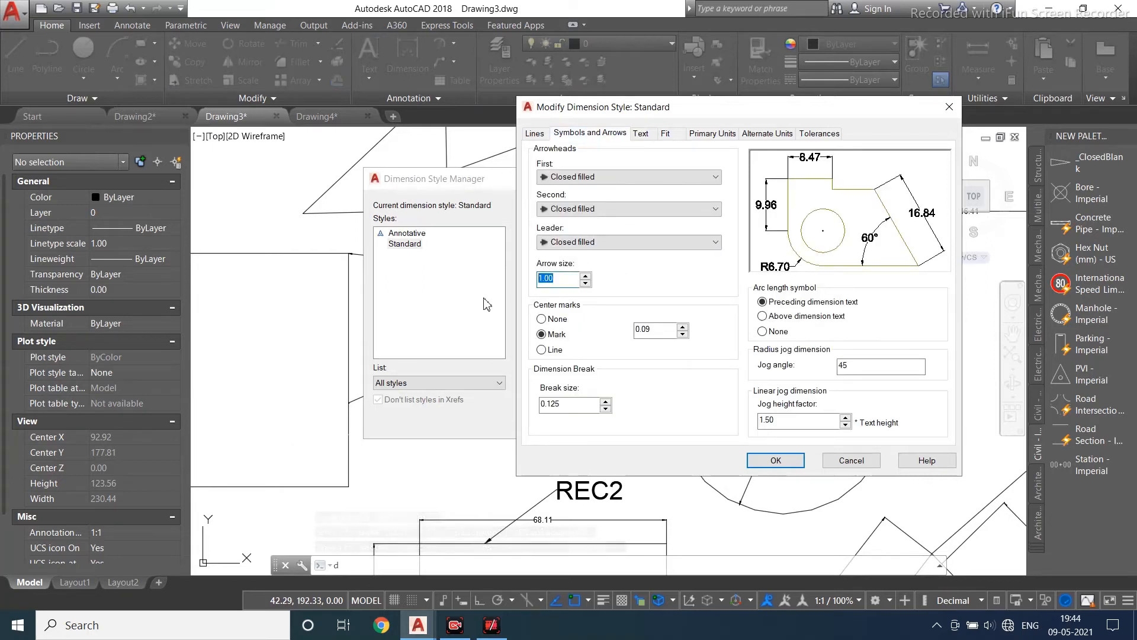
{"action": "type", "text": "0.95"}
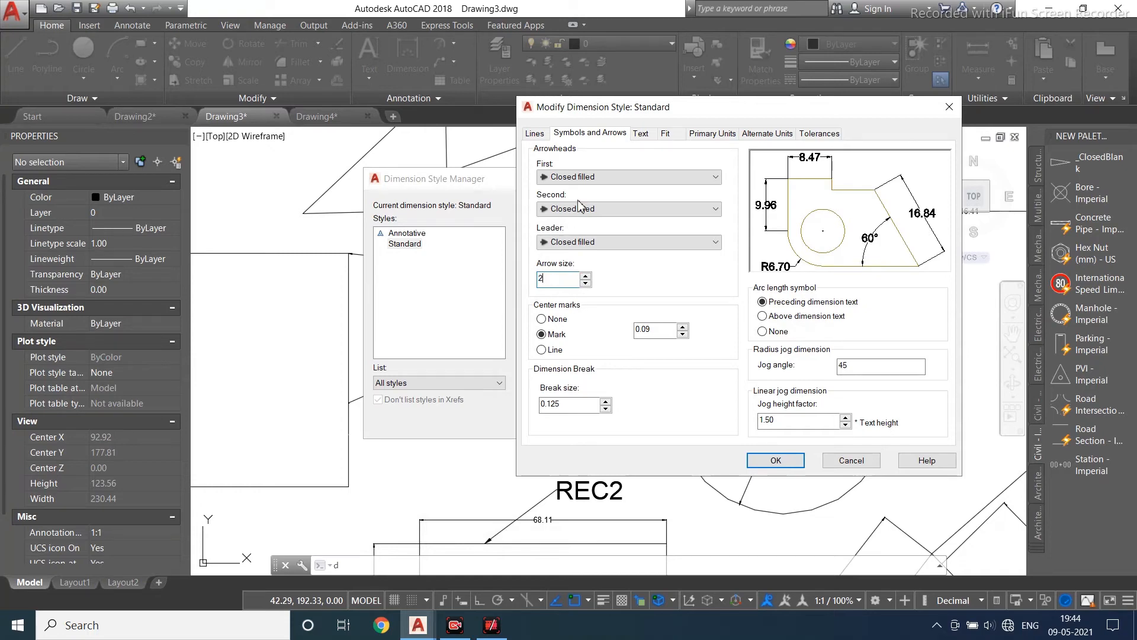
{"action": "left_click", "coordinate": [640, 133]}
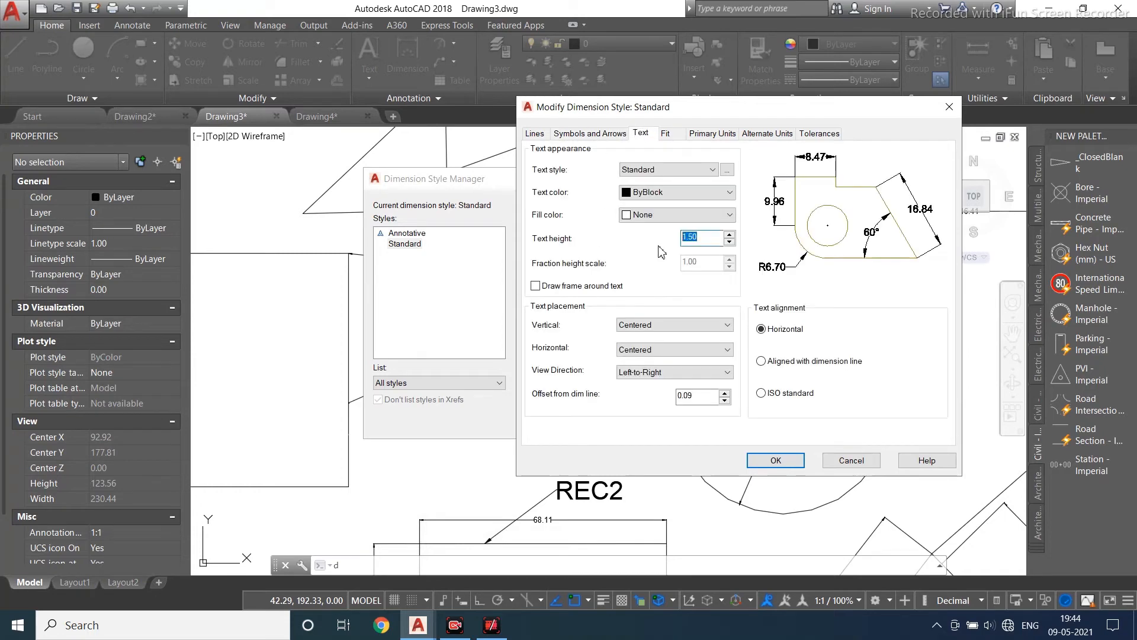
{"action": "type", "text": "3"}
{"action": "left_click", "coordinate": [775, 460]}
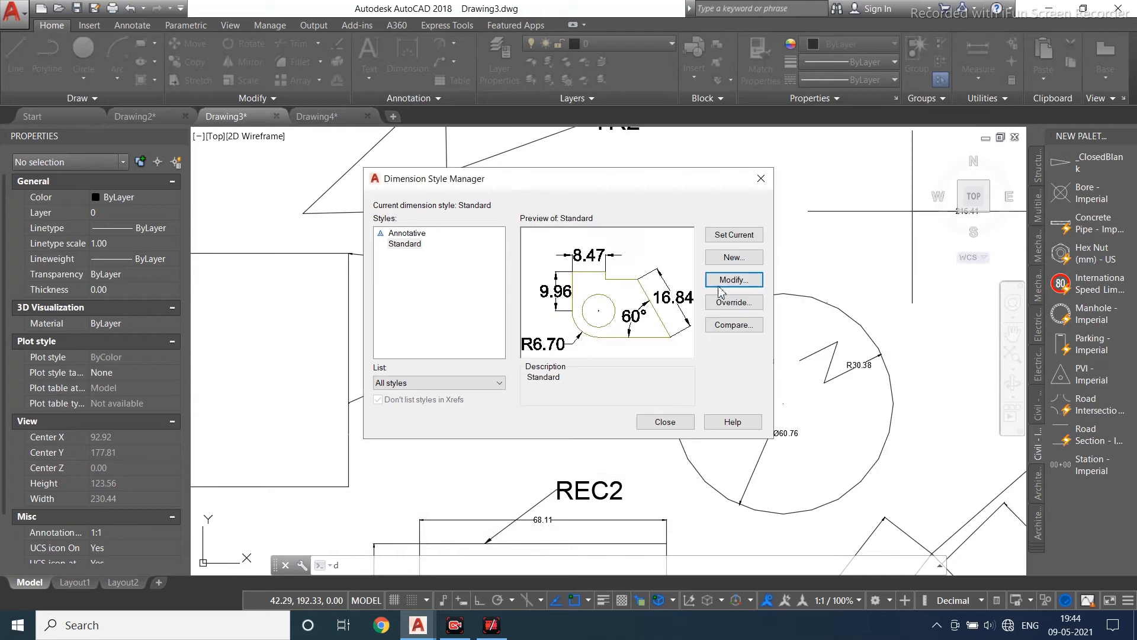
{"action": "left_click", "coordinate": [664, 422]}
- Set the rectangle multileader's arrowhead size to 2.00 in its properties
{"action": "scroll", "coordinate": [355, 381], "scroll_direction": "up", "scroll_amount": 5}
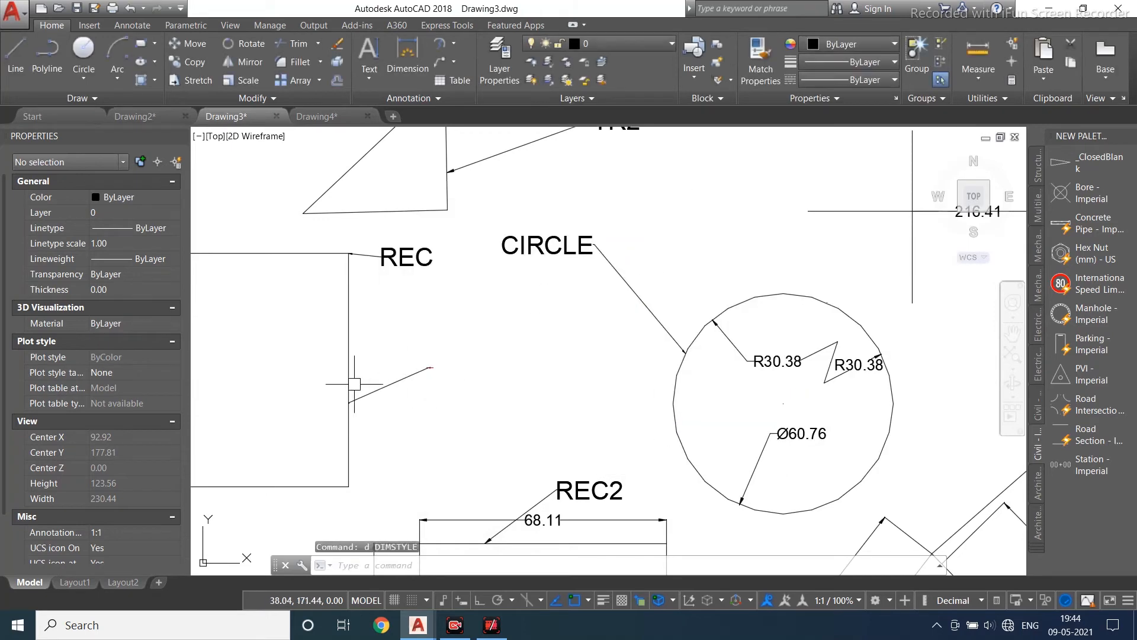
{"action": "middle_click_drag", "start_coordinate": [419, 385], "coordinate": [484, 315]}
{"action": "scroll", "coordinate": [484, 315], "scroll_direction": "down", "scroll_amount": 4}
{"action": "left_click", "coordinate": [459, 315]}
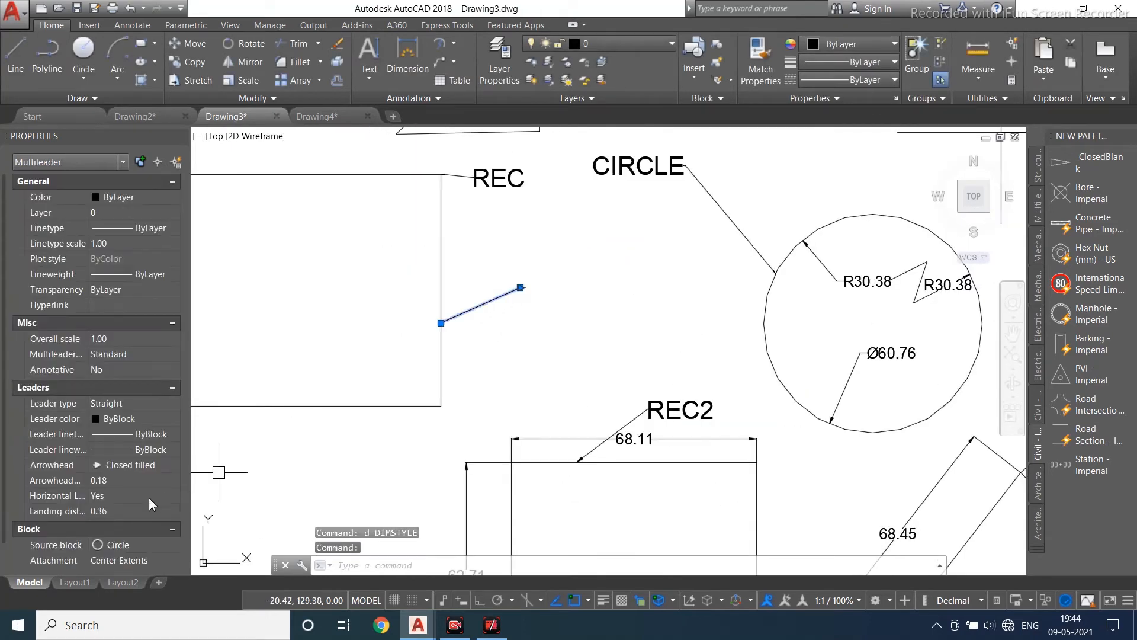
{"action": "left_click", "coordinate": [146, 482]}
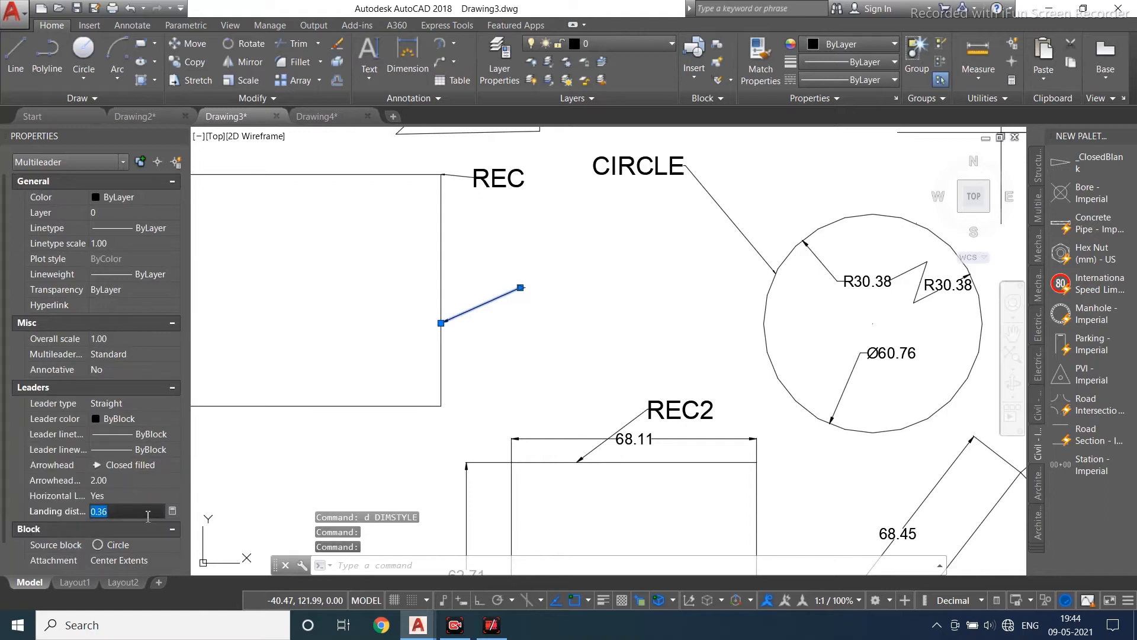
{"action": "left_click", "coordinate": [148, 511]}
{"action": "left_click", "coordinate": [123, 545]}
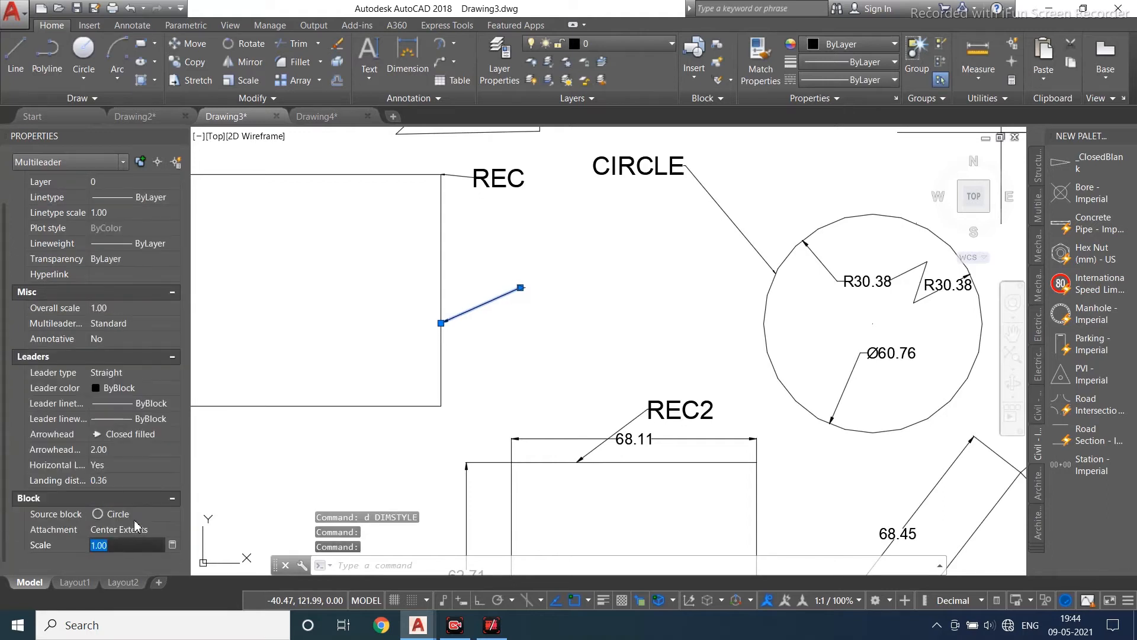
{"action": "left_click", "coordinate": [287, 380]}
{"action": "key", "text": "Escape"}
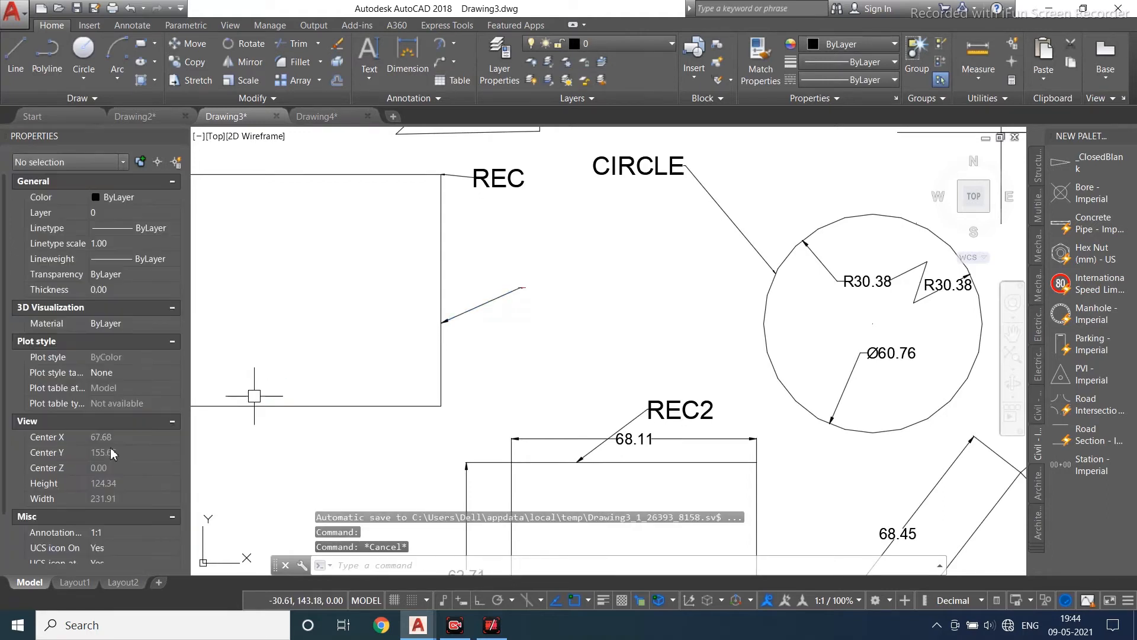
- Zoom in to inspect the rectangle's multileader and its small circle block
{"action": "left_click", "coordinate": [480, 311]}
{"action": "scroll", "coordinate": [101, 479], "scroll_direction": "down", "scroll_amount": 1}
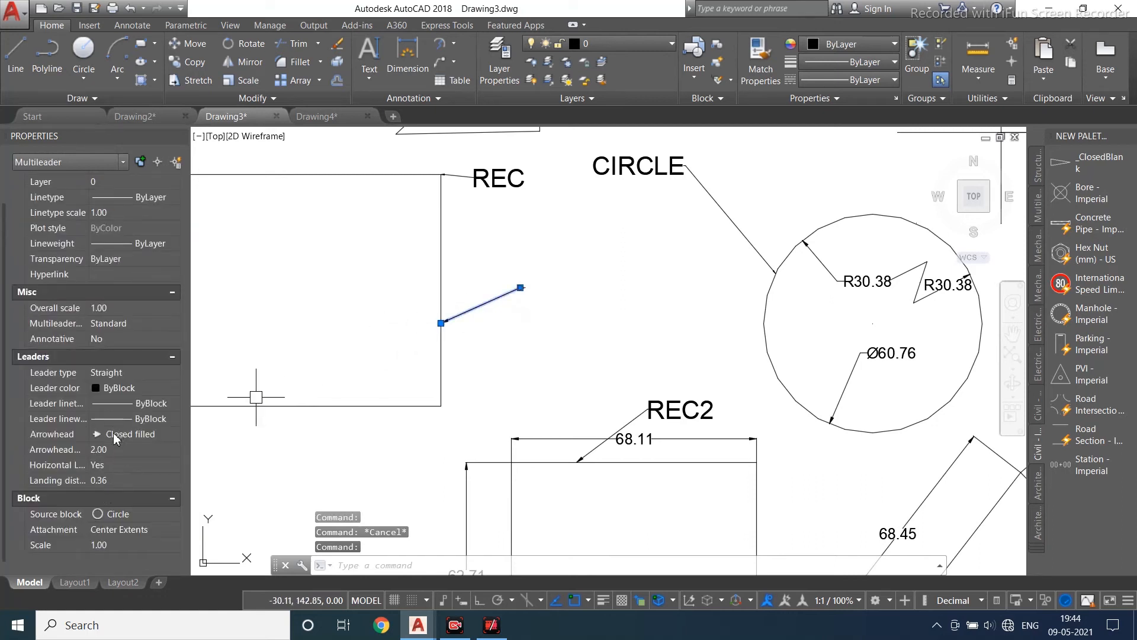
{"action": "key", "text": "Escape"}
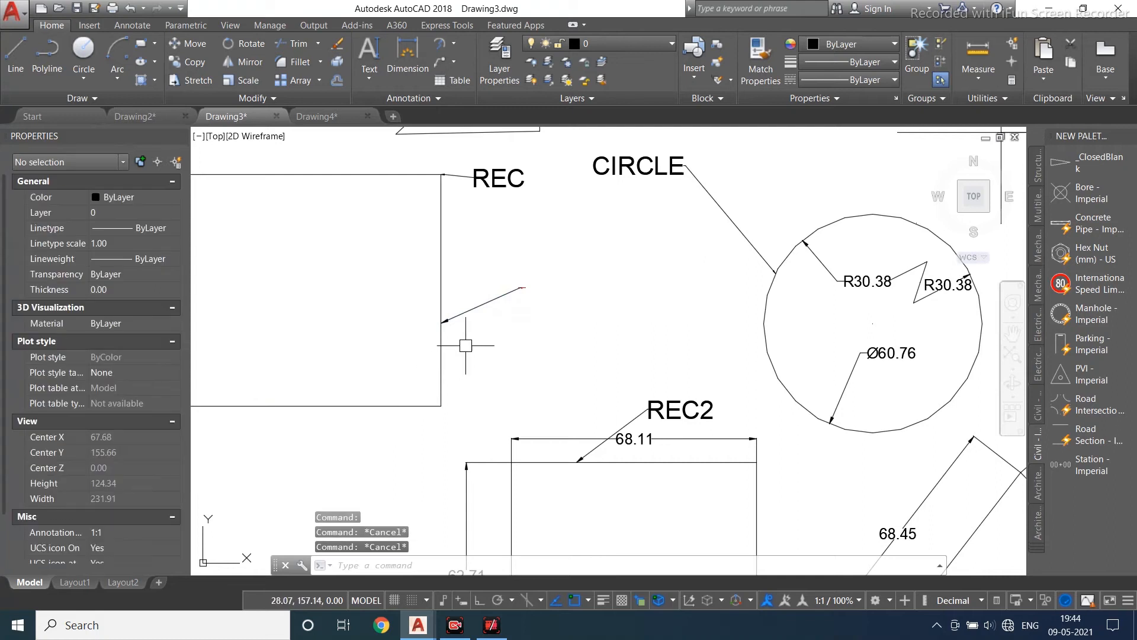
{"action": "left_click", "coordinate": [481, 306]}
{"action": "scroll", "coordinate": [509, 296], "scroll_direction": "up", "scroll_amount": 5}
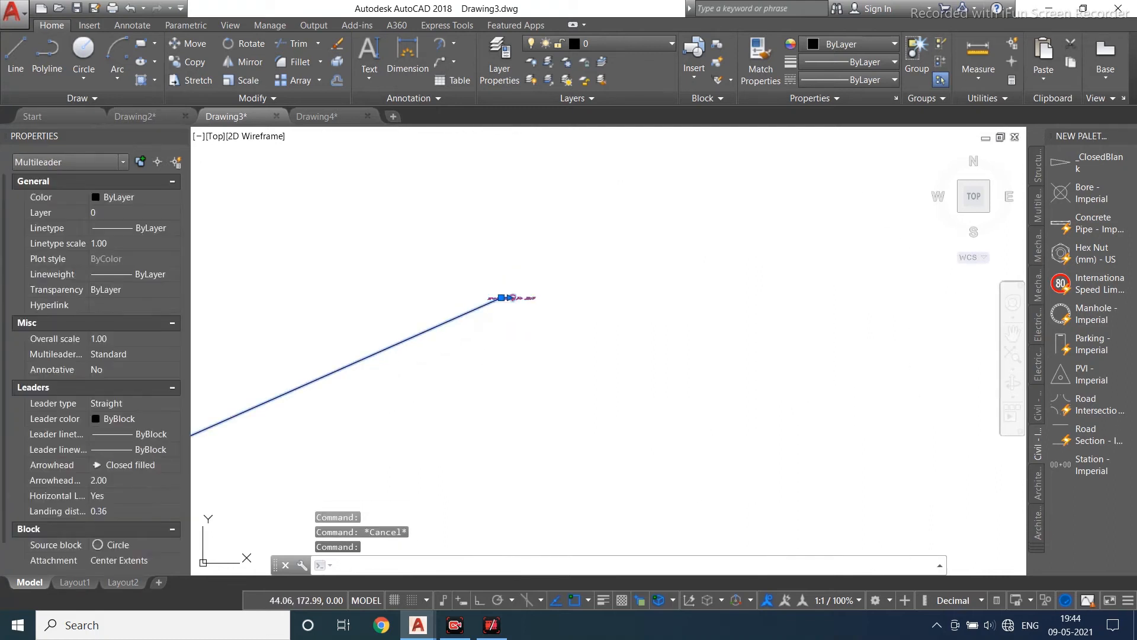
{"action": "double_click", "coordinate": [513, 297]}
{"action": "left_click", "coordinate": [730, 89]}
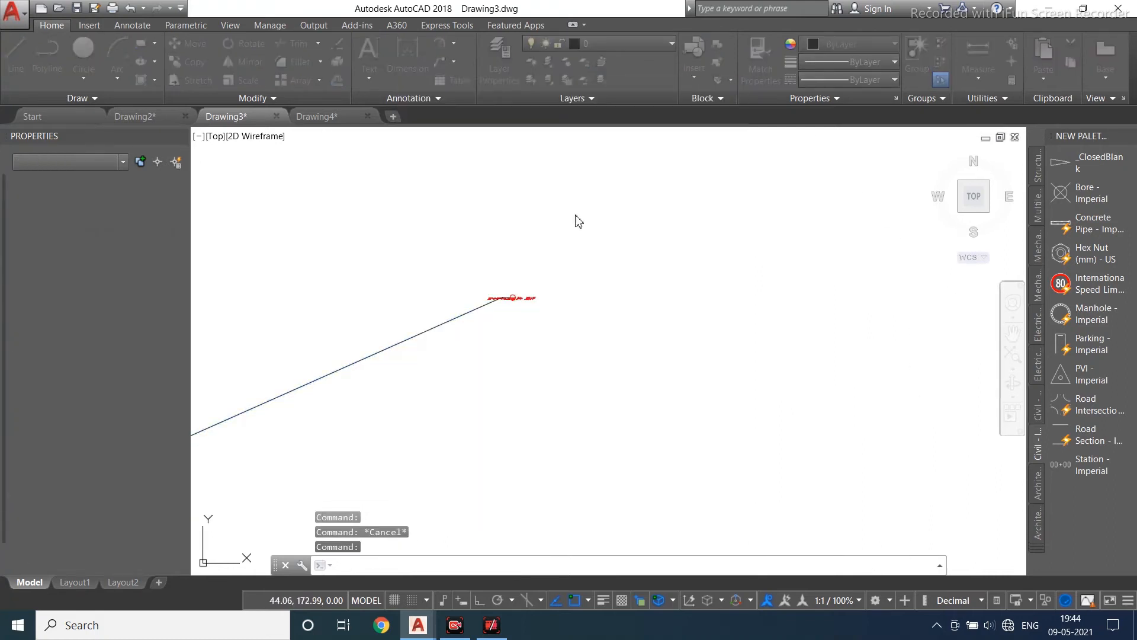
{"action": "scroll", "coordinate": [525, 230], "scroll_direction": "down", "scroll_amount": 3}
{"action": "middle_click_drag", "start_coordinate": [441, 333], "coordinate": [512, 299]}
{"action": "scroll", "coordinate": [517, 283], "scroll_direction": "down", "scroll_amount": 3}
{"action": "middle_click_drag", "start_coordinate": [486, 358], "coordinate": [483, 318]}
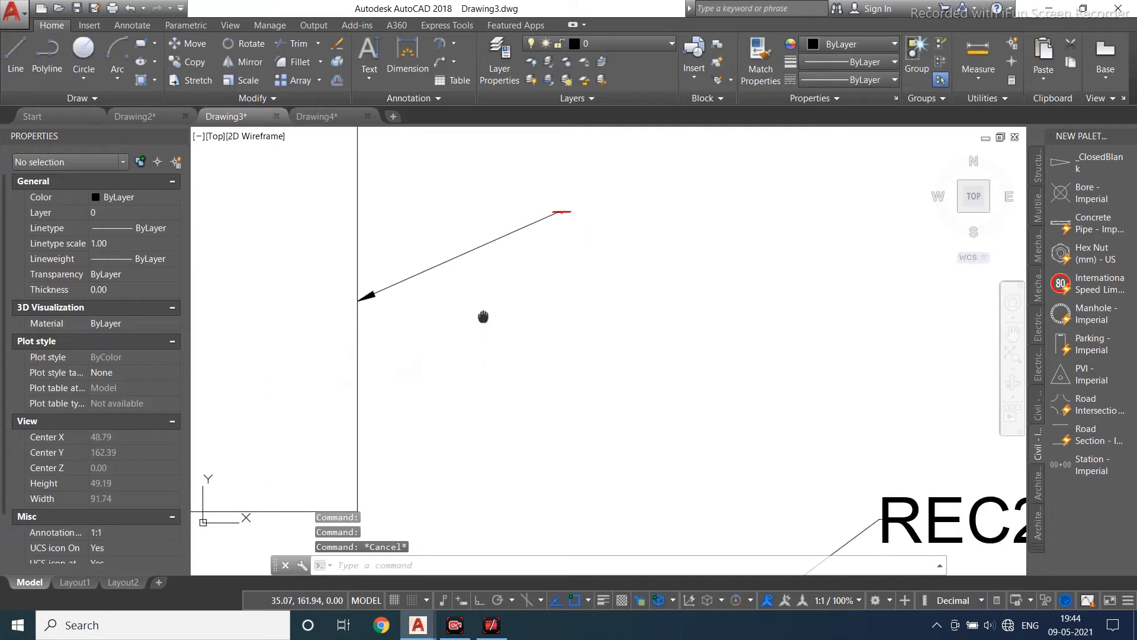
- Start a new multileader, place its circle block near the rectangle's top edge and enter the tag rect
{"action": "scroll", "coordinate": [486, 302], "scroll_direction": "down", "scroll_amount": 2}
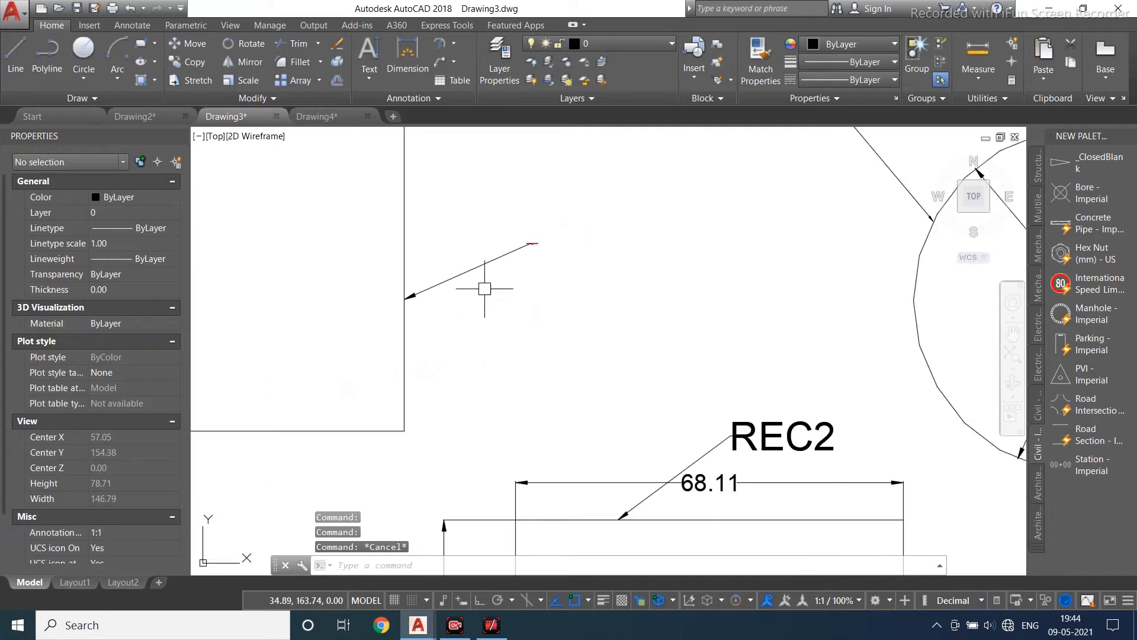
{"action": "left_click", "coordinate": [441, 64]}
{"action": "scroll", "coordinate": [419, 361], "scroll_direction": "down", "scroll_amount": 4}
{"action": "scroll", "coordinate": [569, 459], "scroll_direction": "up", "scroll_amount": 2}
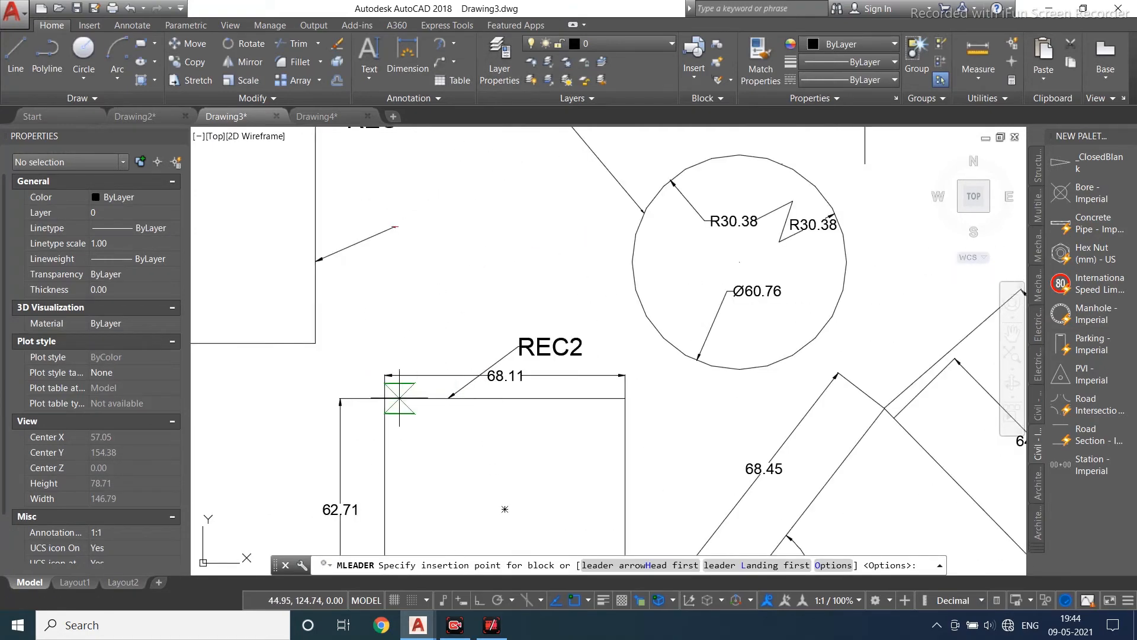
{"action": "left_click", "coordinate": [400, 398]}
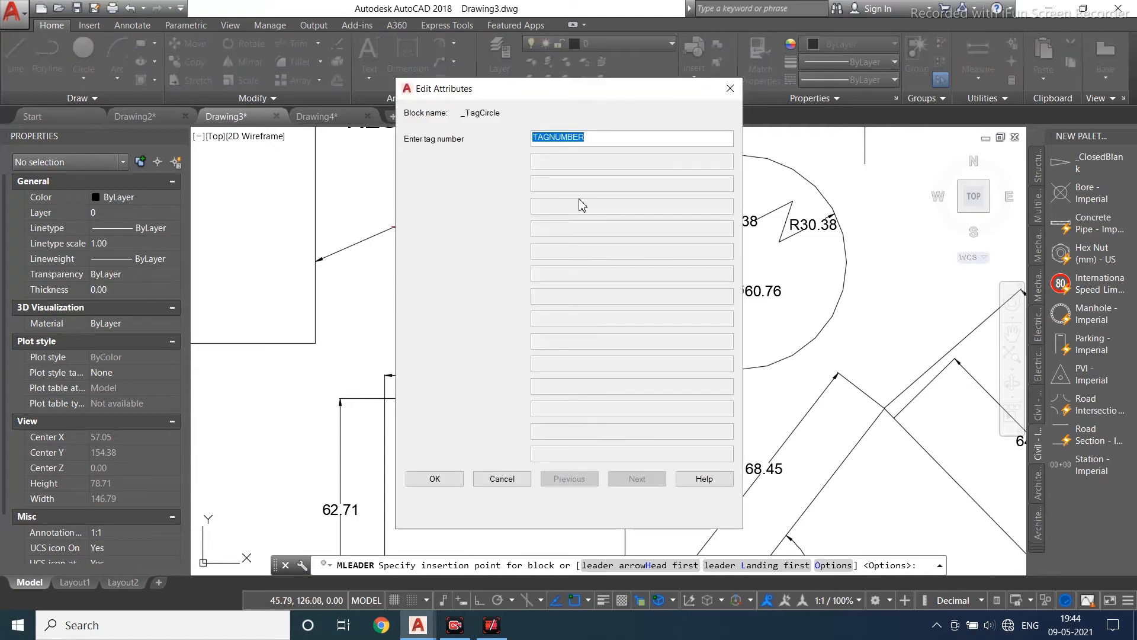
{"action": "left_click", "coordinate": [434, 479]}
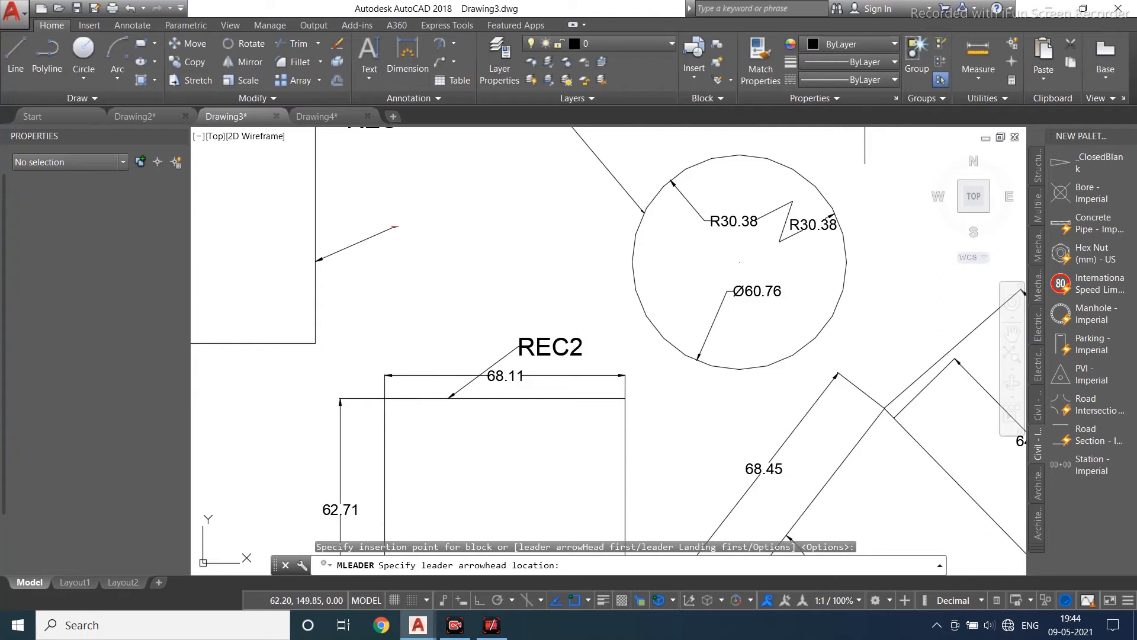
- Set the rect multileader's arrowhead on the left rectangle and reshape its leader with a bend and horizontal landing
{"action": "left_click", "coordinate": [453, 293]}
{"action": "scroll", "coordinate": [468, 285], "scroll_direction": "up", "scroll_amount": 10}
{"action": "scroll", "coordinate": [470, 278], "scroll_direction": "down", "scroll_amount": 6}
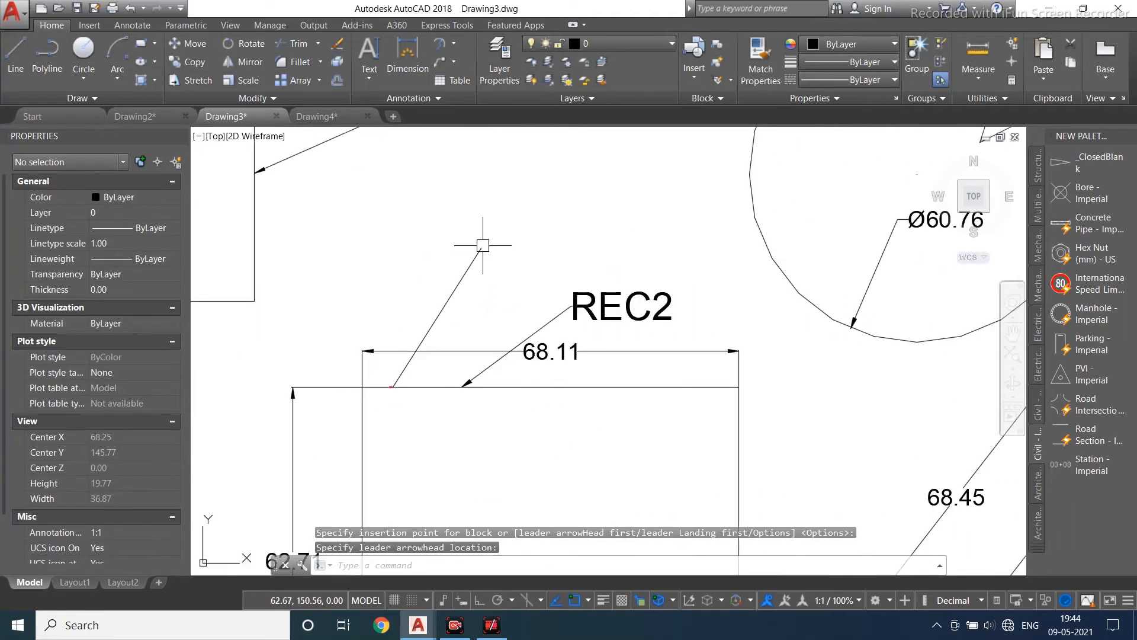
{"action": "left_click", "coordinate": [469, 261]}
{"action": "left_click", "coordinate": [482, 248]}
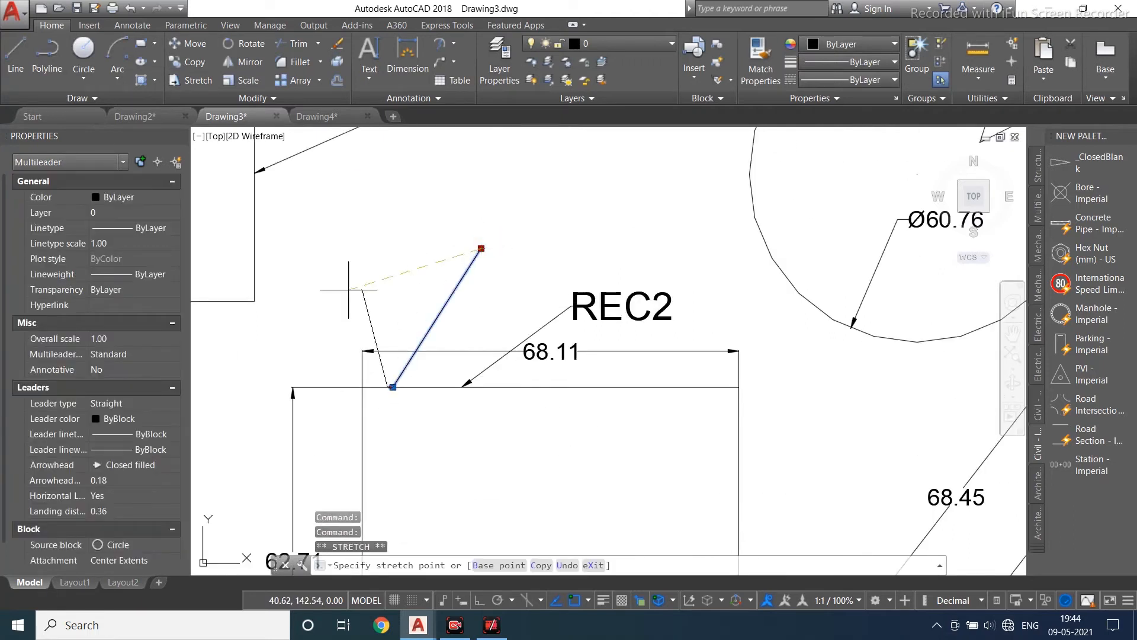
{"action": "left_click", "coordinate": [255, 301]}
{"action": "left_click", "coordinate": [388, 387]}
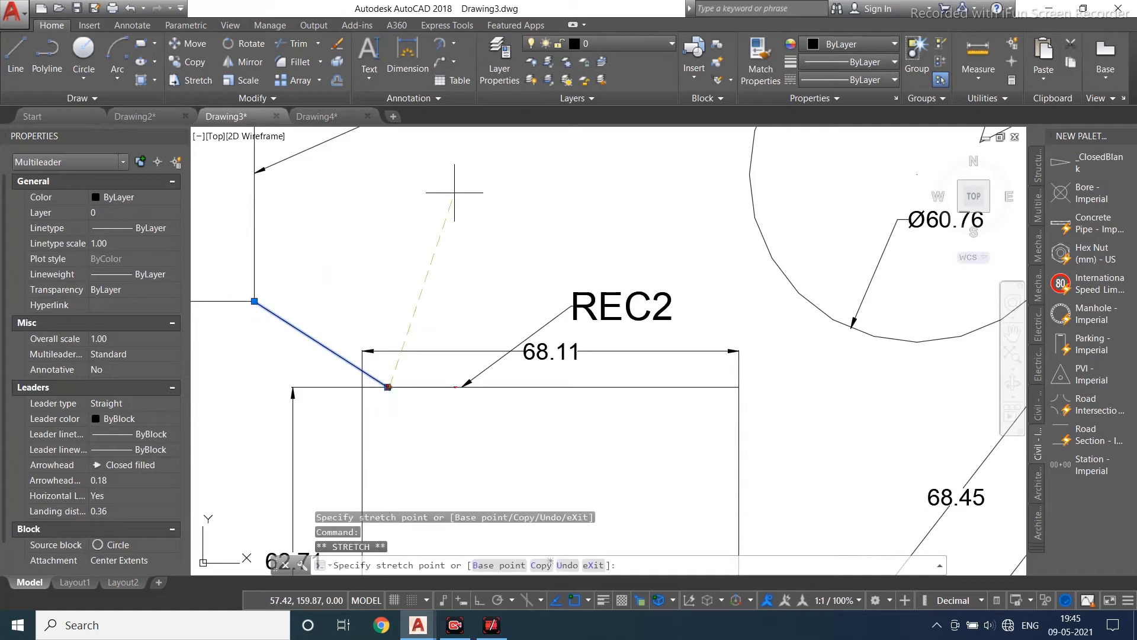
{"action": "left_click", "coordinate": [391, 386]}
{"action": "left_click", "coordinate": [386, 386]}
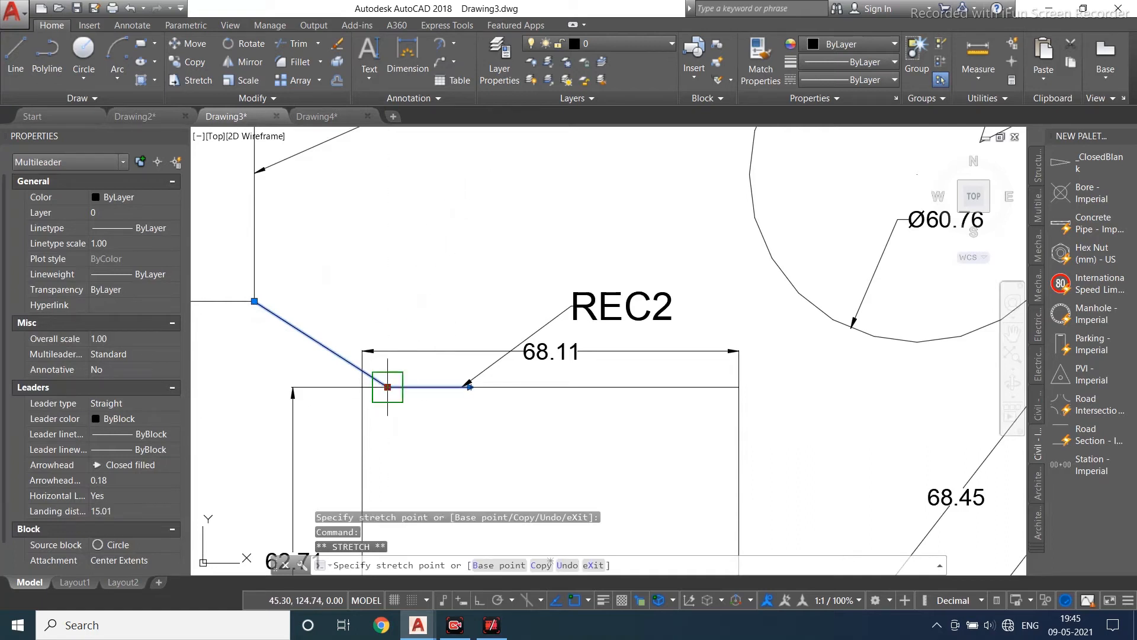
{"action": "left_click", "coordinate": [417, 198]}
{"action": "scroll", "coordinate": [516, 212], "scroll_direction": "up", "scroll_amount": 5}
{"action": "key", "text": "Escape"}
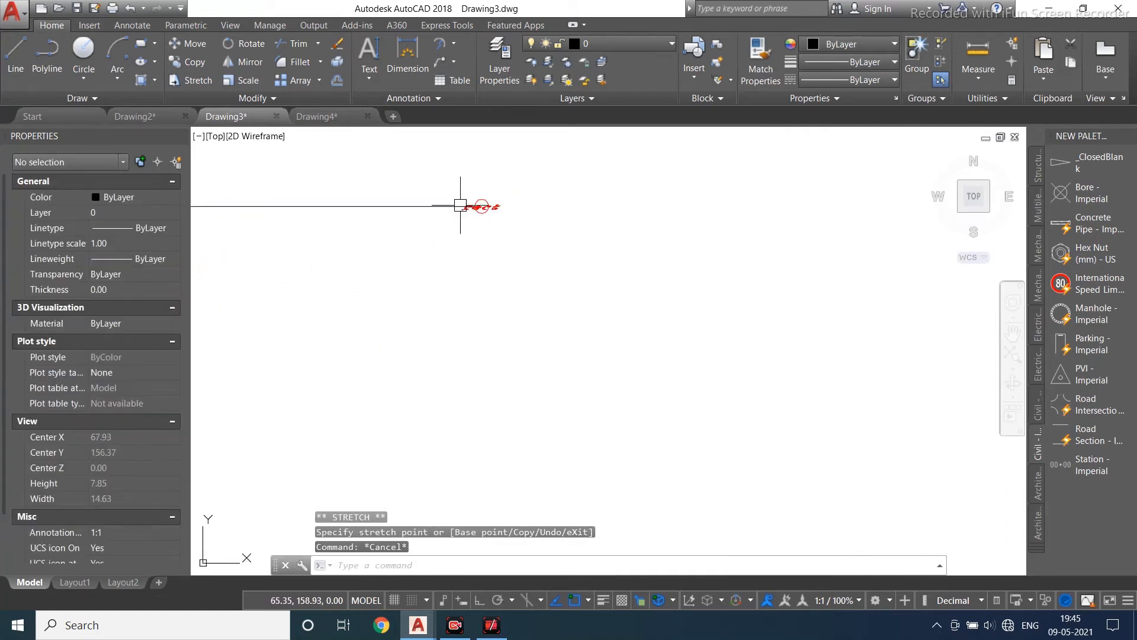
- Set the rect multileader's block scale to 10
{"action": "left_click", "coordinate": [461, 205]}
{"action": "scroll", "coordinate": [151, 541], "scroll_direction": "down", "scroll_amount": 2}
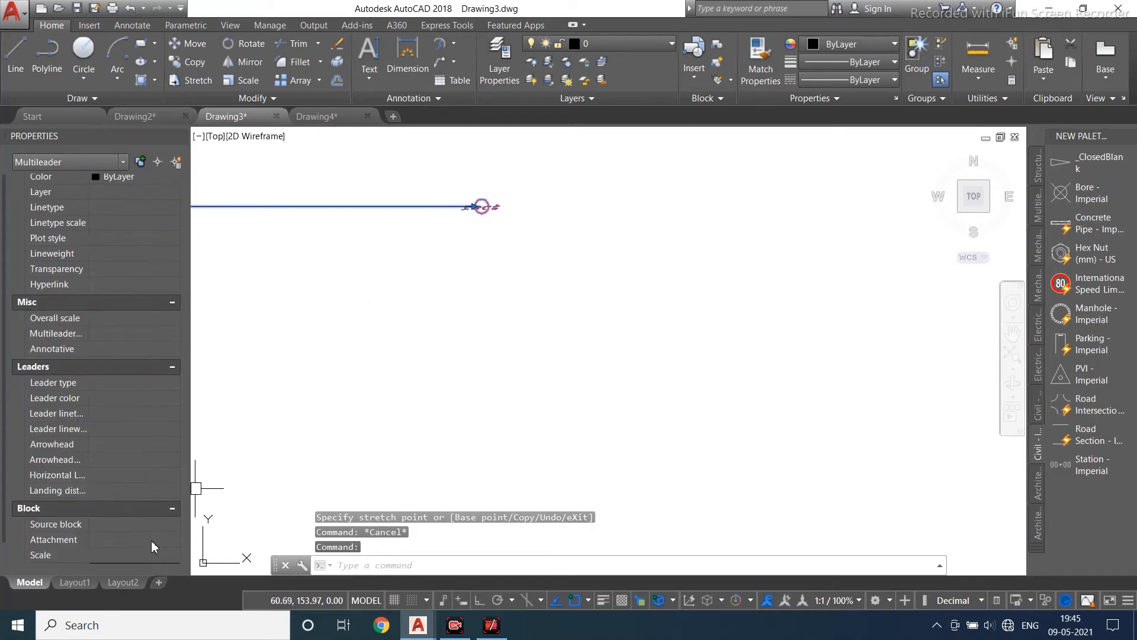
{"action": "left_click", "coordinate": [151, 543]}
{"action": "type", "text": "5"}
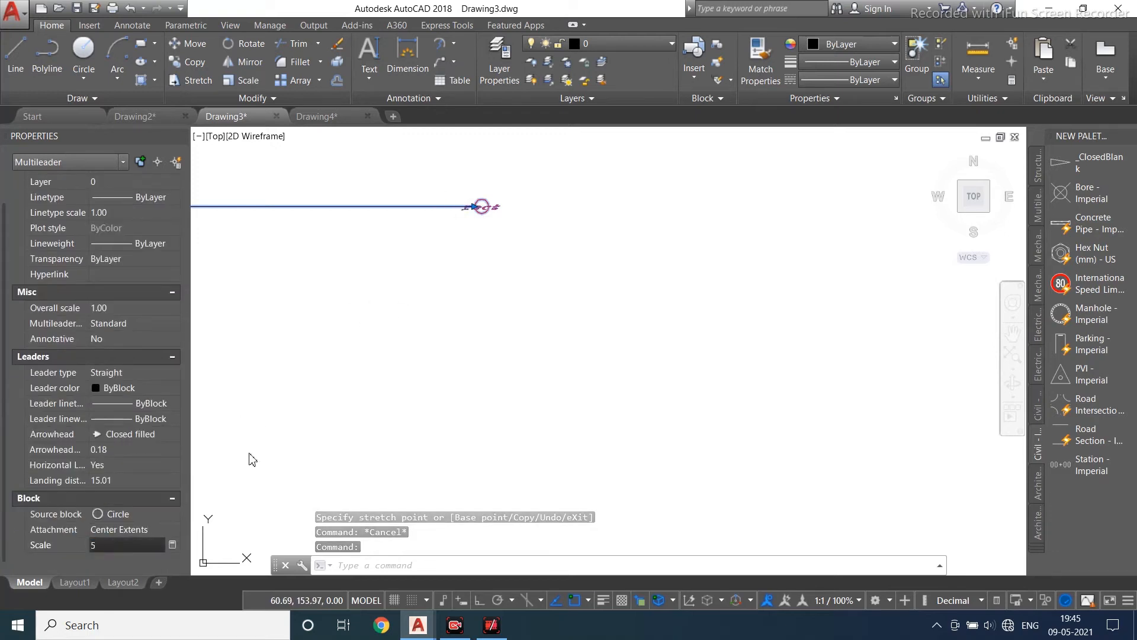
{"action": "left_click", "coordinate": [531, 441]}
{"action": "scroll", "coordinate": [519, 357], "scroll_direction": "down", "scroll_amount": 4}
{"action": "key", "text": "Escape"}
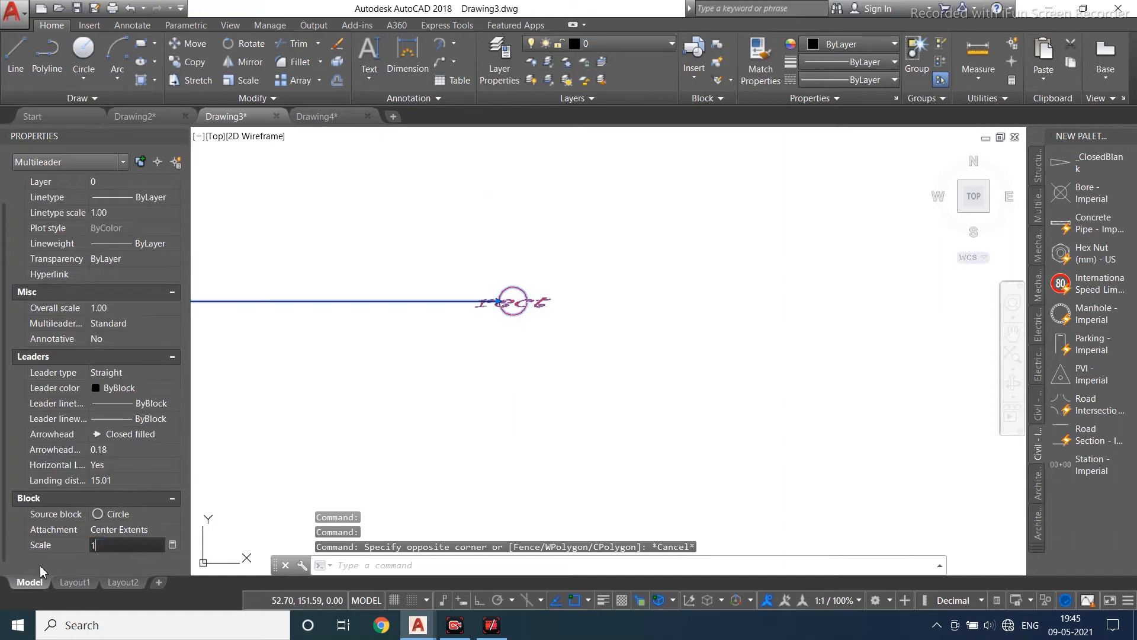
{"action": "key", "text": "Return"}
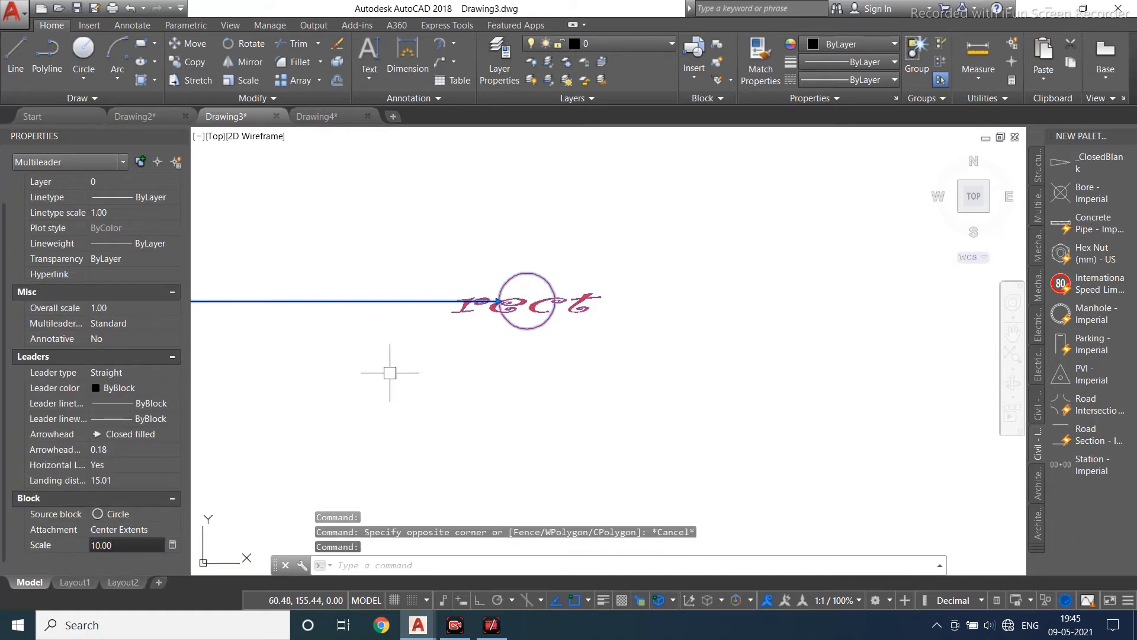
- Set the rectangle lxb multileader's block scale to 10 as well
{"action": "scroll", "coordinate": [527, 378], "scroll_direction": "down", "scroll_amount": 3}
{"action": "key", "text": "Escape"}
{"action": "middle_click_drag", "start_coordinate": [527, 378], "coordinate": [602, 416]}
{"action": "left_click", "coordinate": [355, 303]}
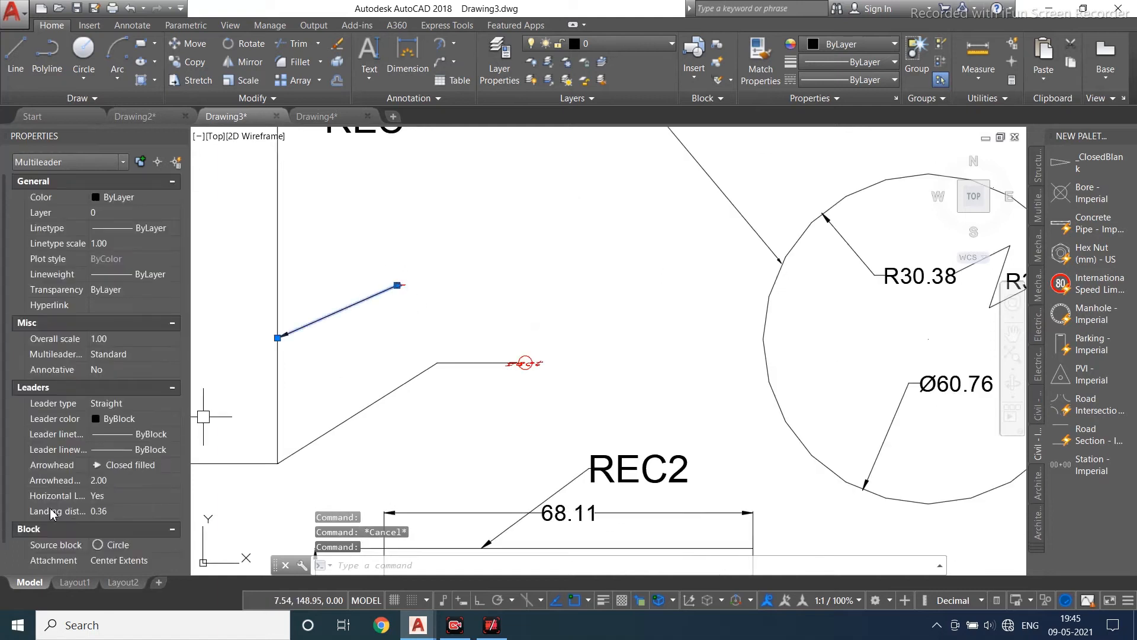
{"action": "left_click", "coordinate": [116, 546]}
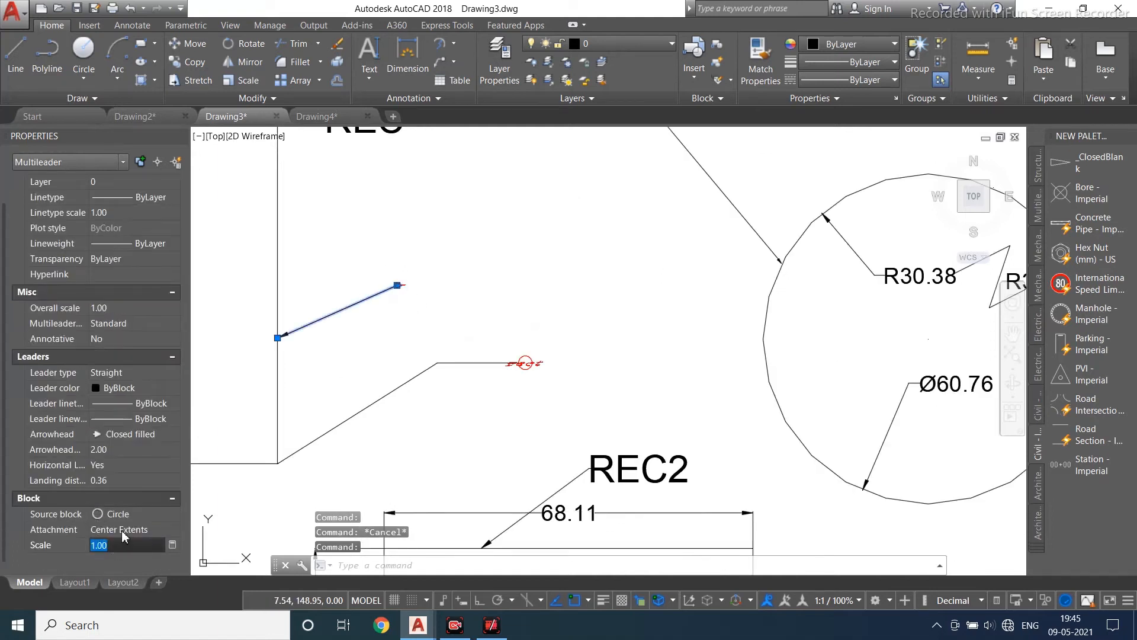
{"action": "type", "text": "1"}
{"action": "key", "text": "Escape"}
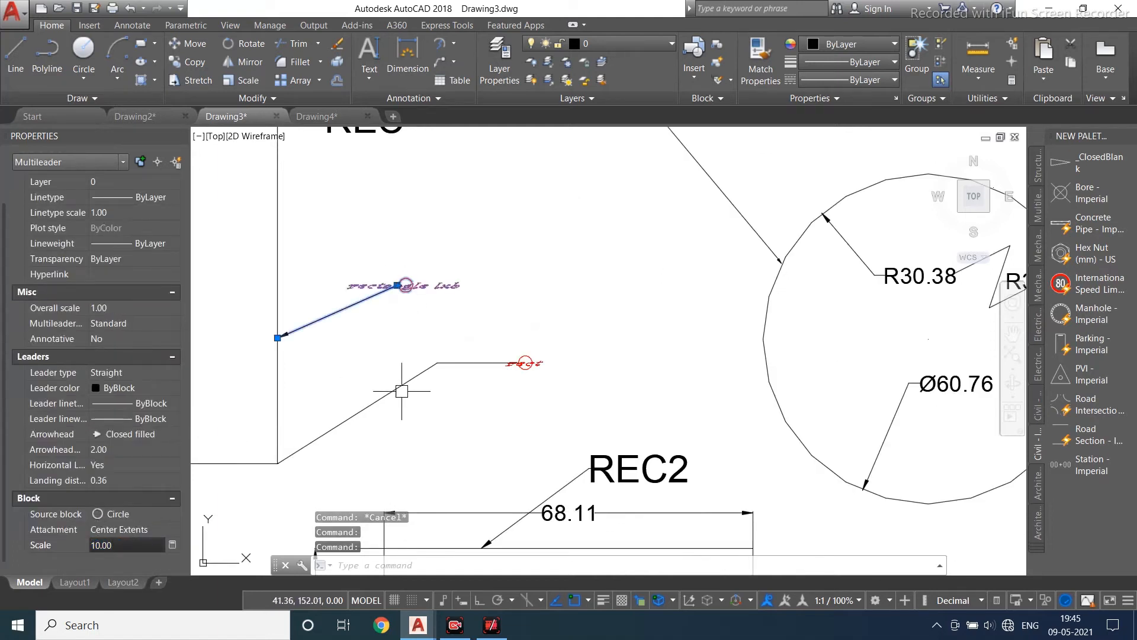
- Select both block multileaders together to compare their properties
{"action": "scroll", "coordinate": [427, 330], "scroll_direction": "up", "scroll_amount": 3}
{"action": "scroll", "coordinate": [430, 296], "scroll_direction": "down", "scroll_amount": 3}
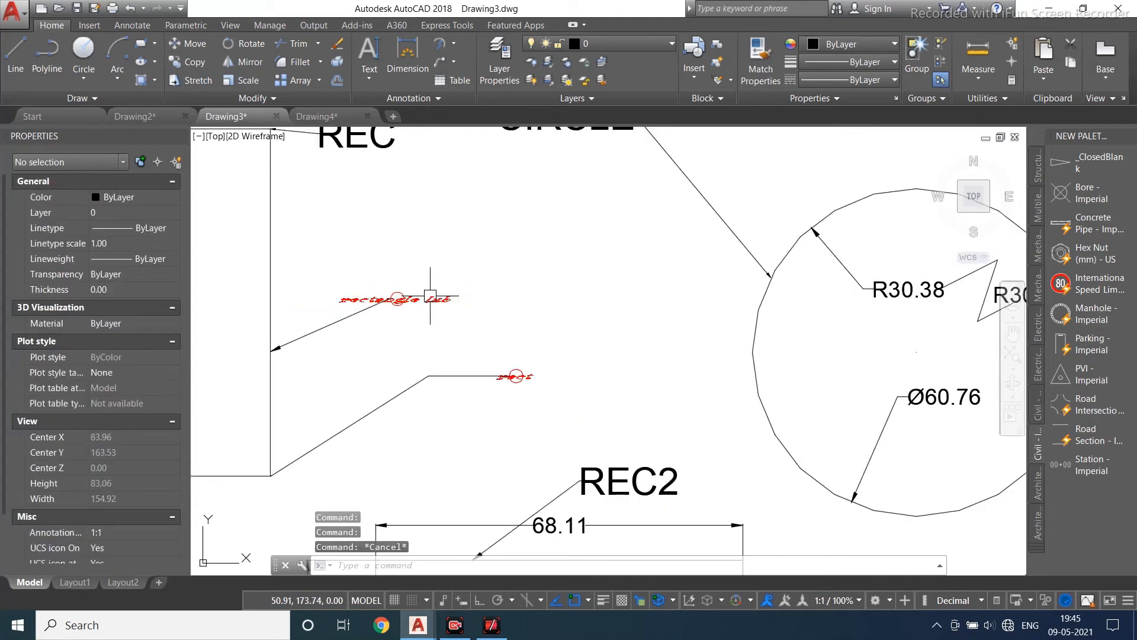
{"action": "left_click", "coordinate": [430, 296]}
{"action": "left_click", "coordinate": [511, 373]}
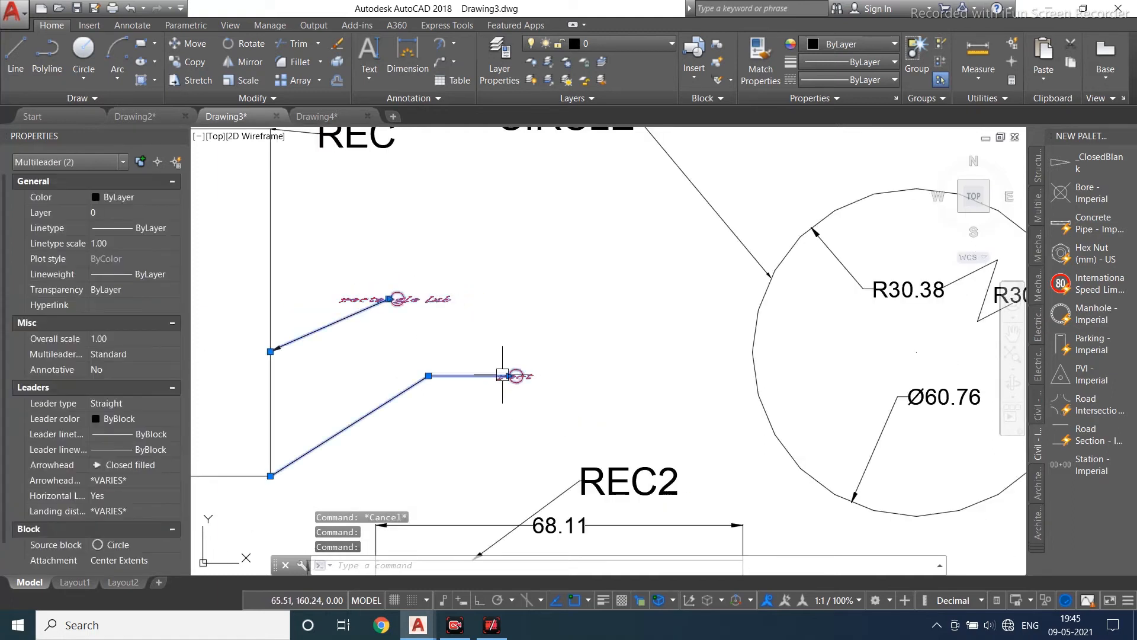
{"action": "middle_click_drag", "start_coordinate": [457, 432], "coordinate": [456, 356]}
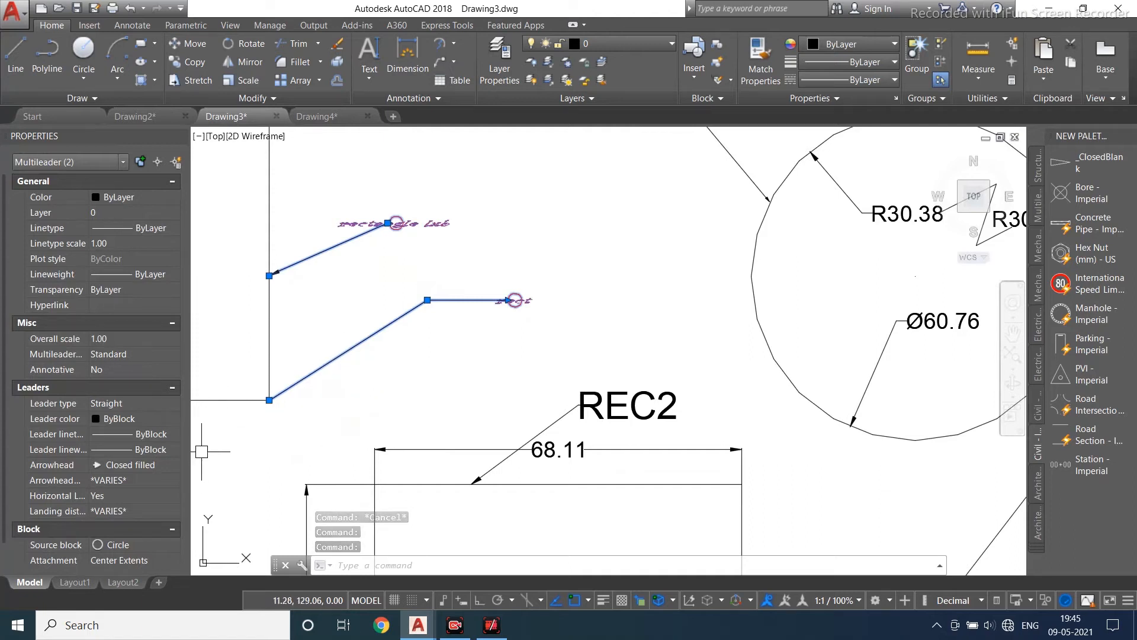
{"action": "key", "text": "Escape"}
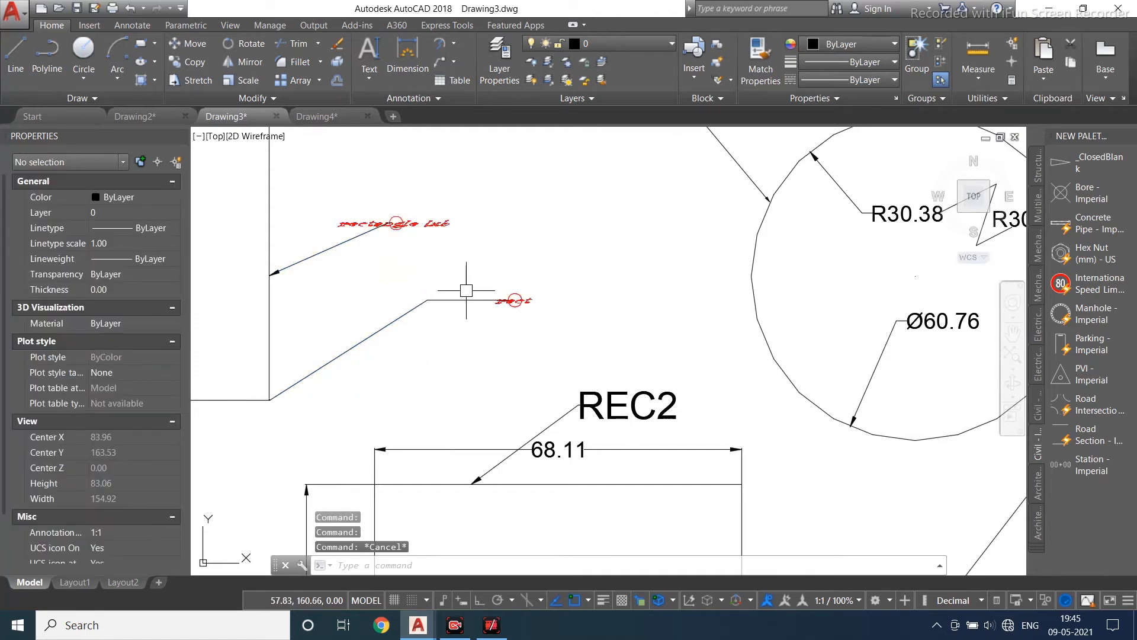
- Make Standard the current text style
{"action": "left_click", "coordinate": [398, 98]}
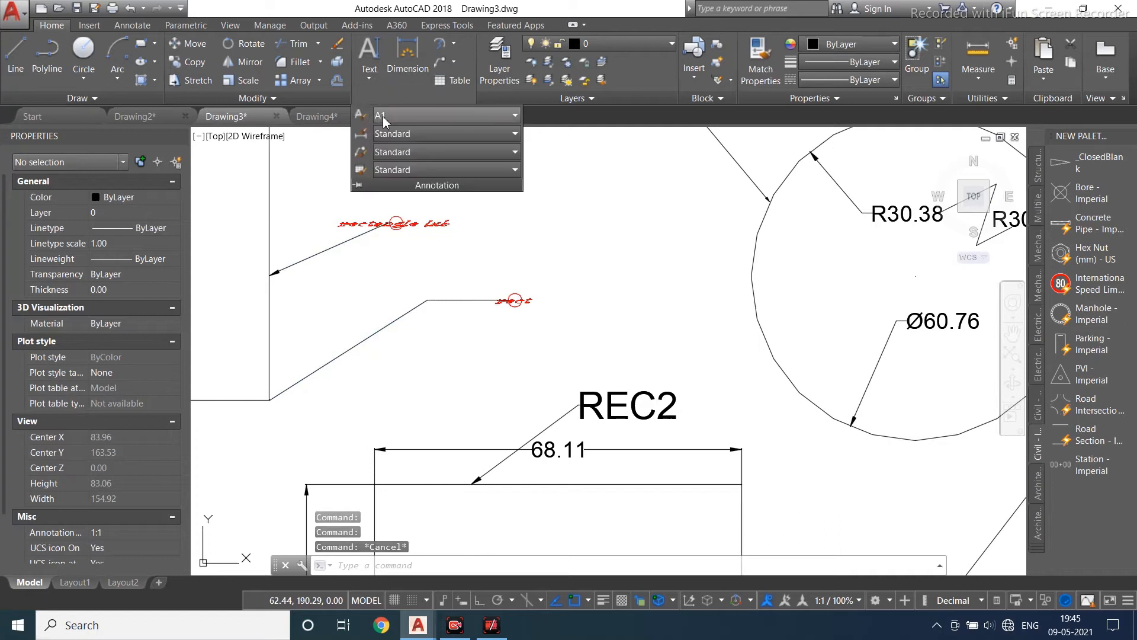
{"action": "left_click", "coordinate": [383, 117]}
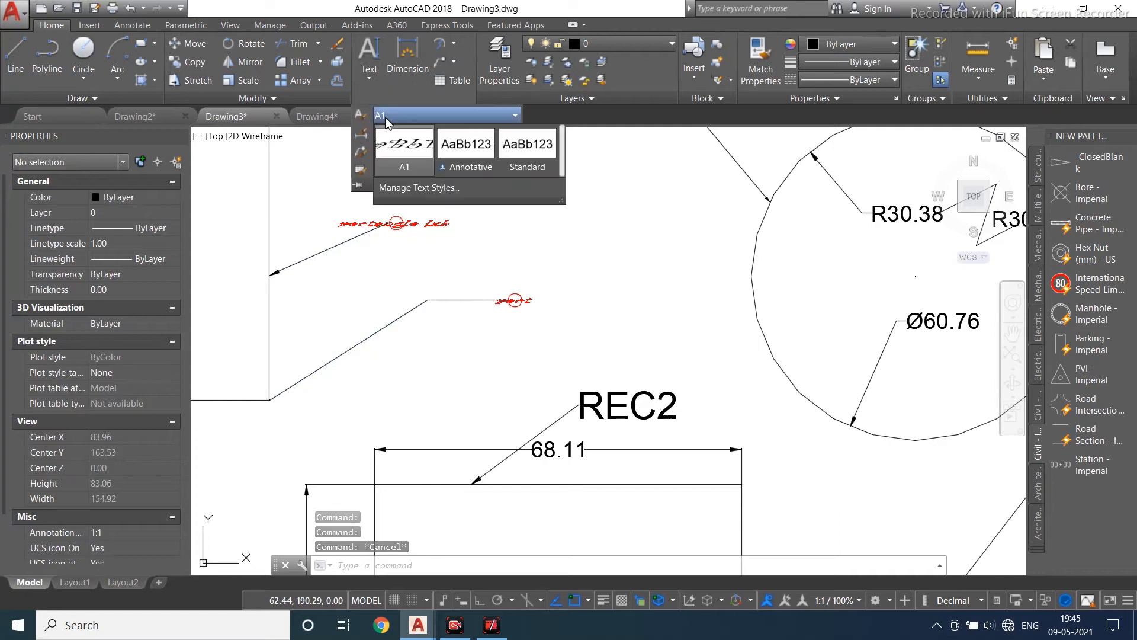
{"action": "left_click", "coordinate": [524, 153]}
- Switch the rect multileader's leader type to None and back to Straight
{"action": "left_click", "coordinate": [512, 307]}
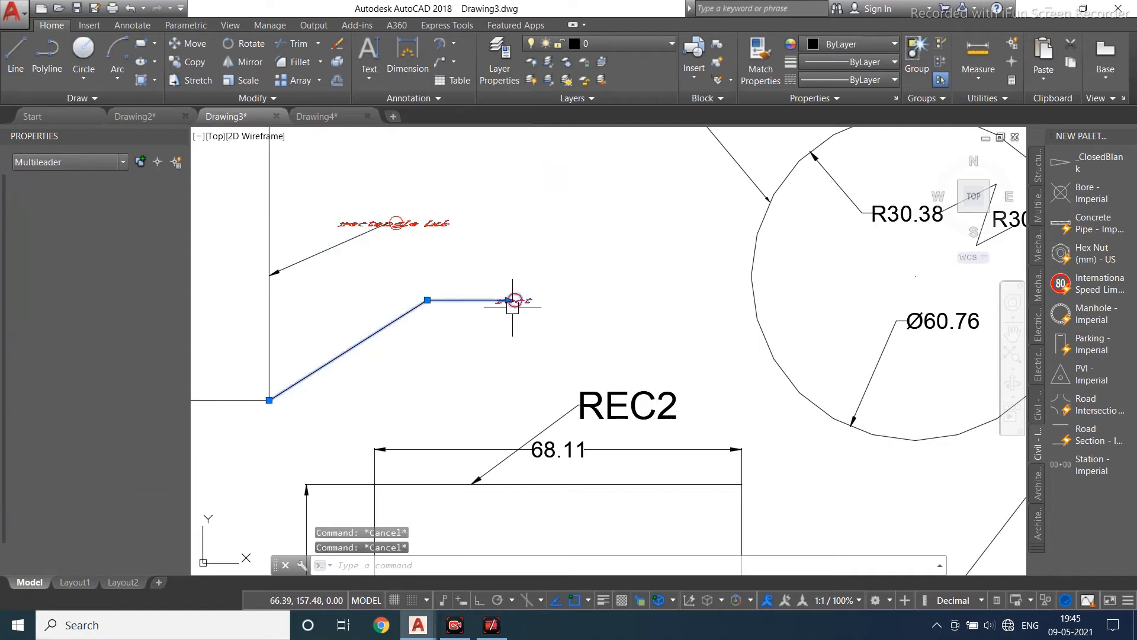
{"action": "left_click", "coordinate": [175, 408]}
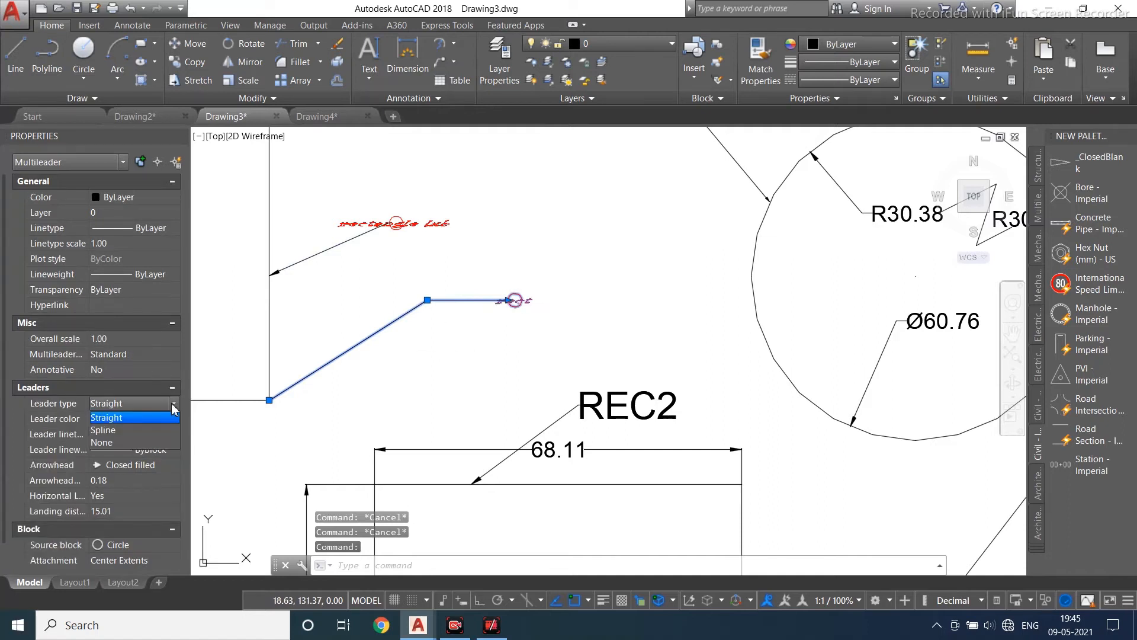
{"action": "left_click", "coordinate": [151, 442]}
{"action": "left_click", "coordinate": [159, 404]}
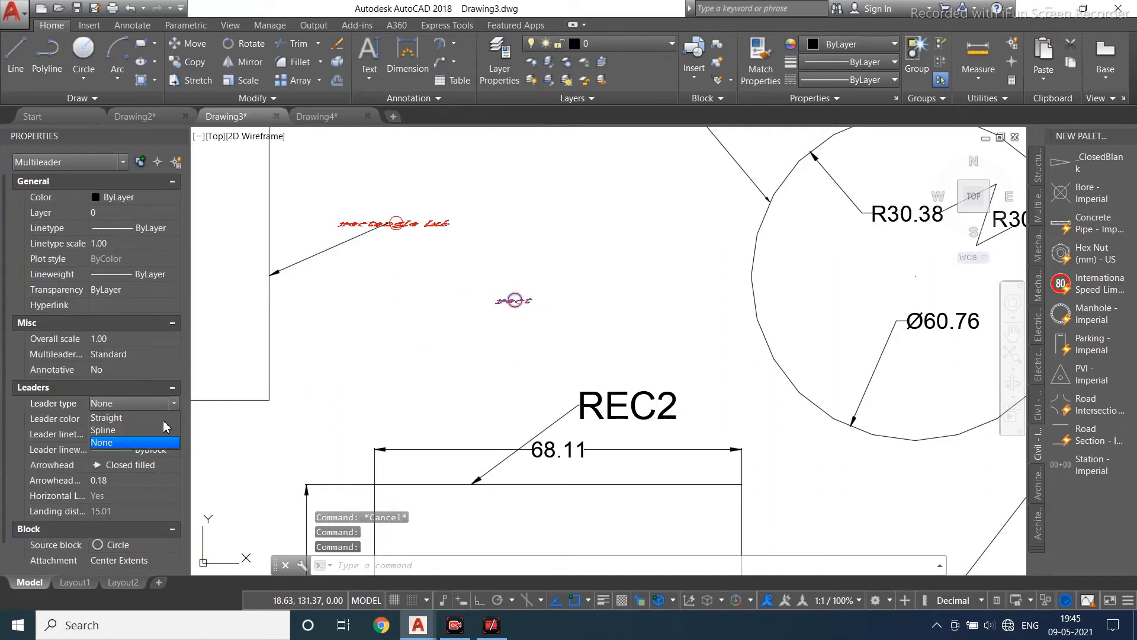
{"action": "left_click", "coordinate": [148, 419]}
{"action": "scroll", "coordinate": [144, 522], "scroll_direction": "down", "scroll_amount": 1}
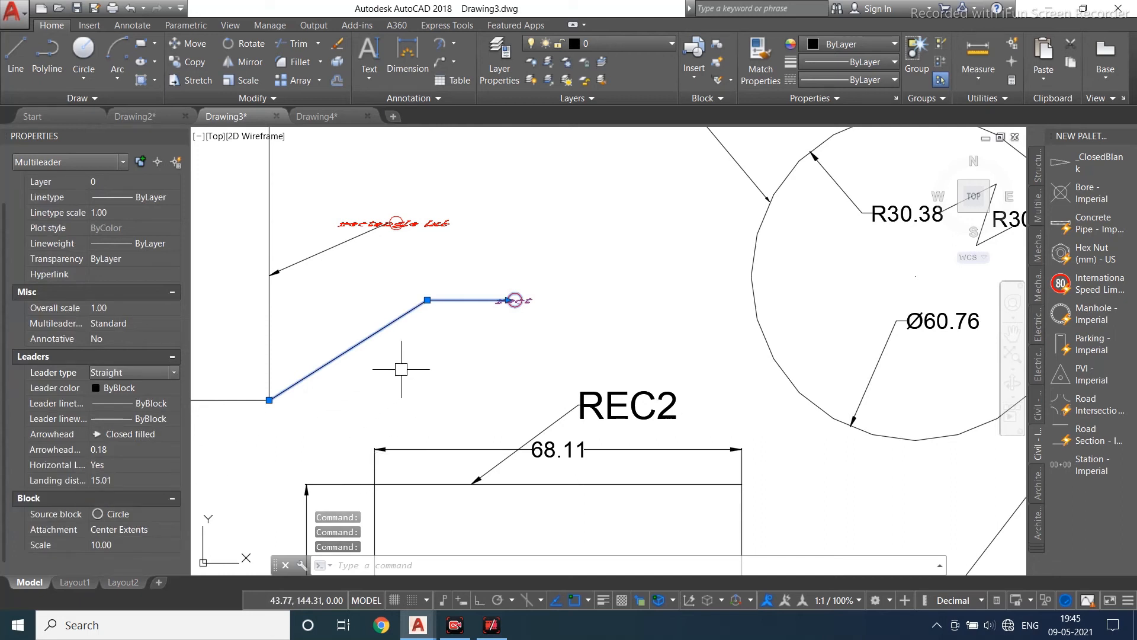
- Assign the Standard multileader style to the rect multileader
{"action": "left_click", "coordinate": [176, 324]}
{"action": "left_click", "coordinate": [176, 324]}
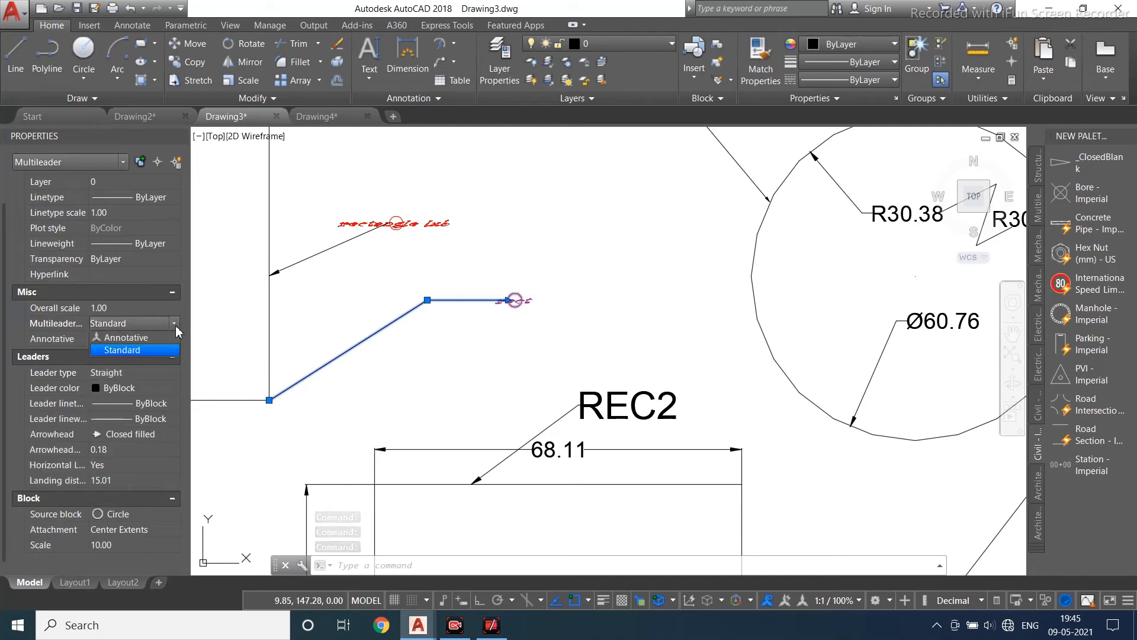
{"action": "left_click", "coordinate": [156, 351]}
{"action": "key", "text": "Escape"}
{"action": "scroll", "coordinate": [511, 275], "scroll_direction": "up", "scroll_amount": 4}
{"action": "mouse_move", "coordinate": [594, 413]}
{"action": "middle_mouse_down"}
{"action": "mouse_move", "coordinate": [602, 381]}
{"action": "mouse_move", "coordinate": [668, 357]}
{"action": "middle_mouse_up"}
{"action": "scroll", "coordinate": [669, 359], "scroll_direction": "down", "scroll_amount": 4}
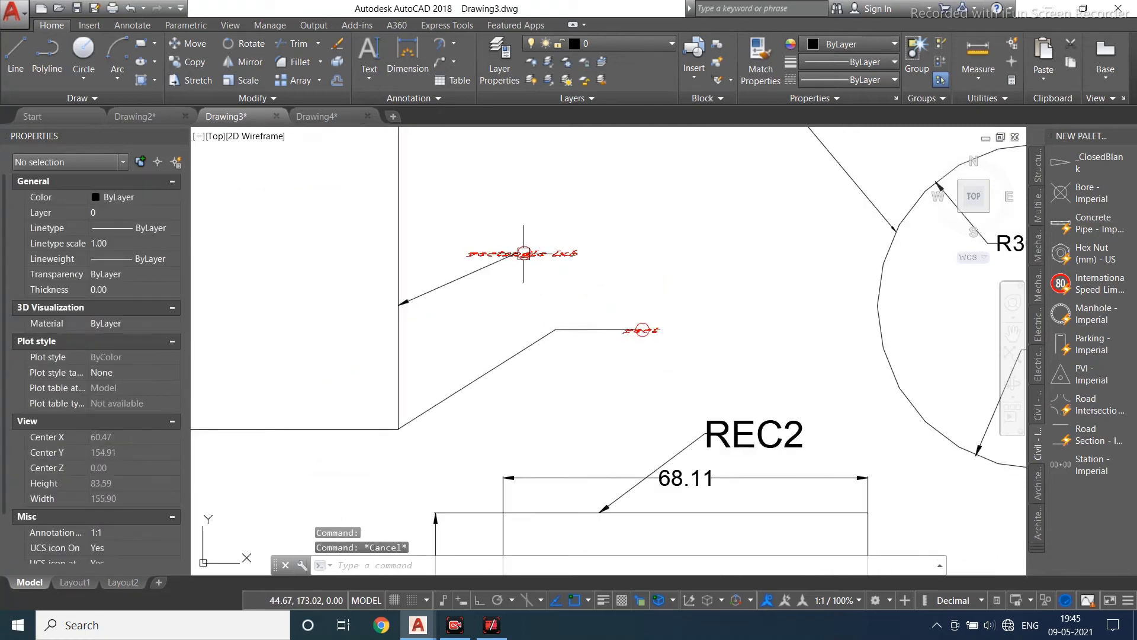
- Collect the two block multileaders into a single multileader placed at the upper one's position
{"action": "middle_click_drag", "start_coordinate": [519, 318], "coordinate": [347, 277]}
{"action": "scroll", "coordinate": [446, 347], "scroll_direction": "down", "scroll_amount": 2}
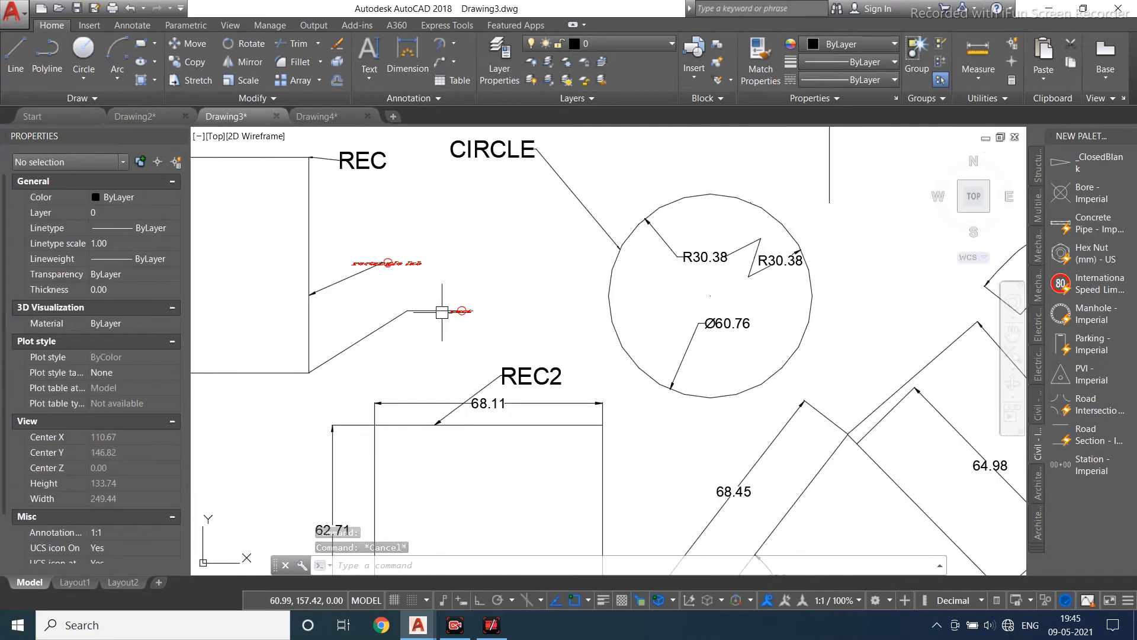
{"action": "left_click", "coordinate": [454, 62]}
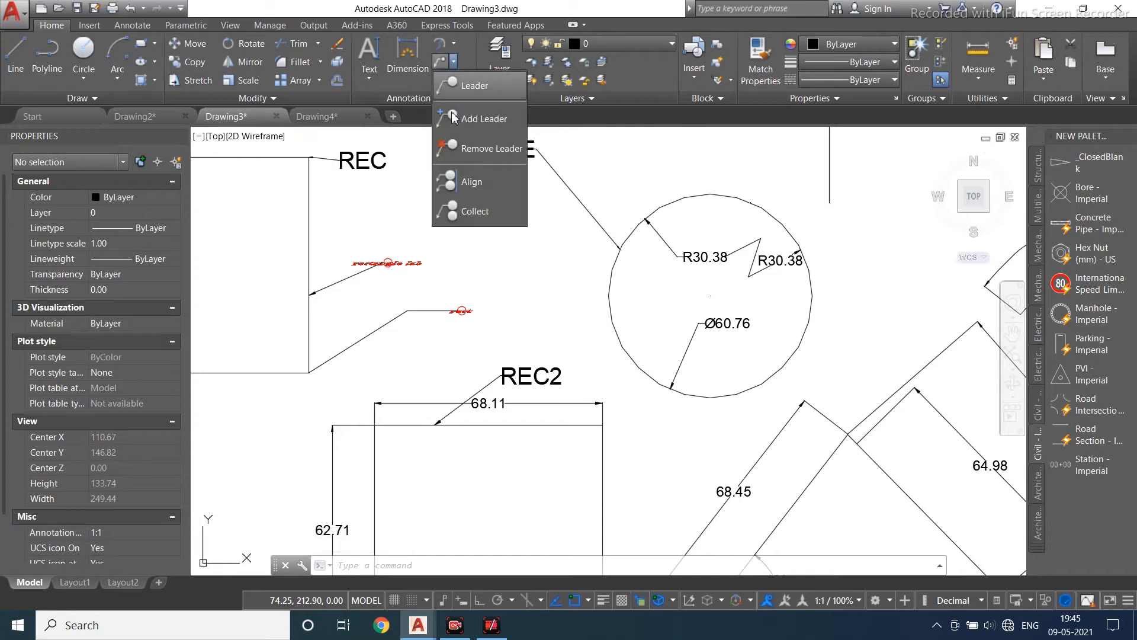
{"action": "left_click", "coordinate": [474, 213]}
{"action": "left_click", "coordinate": [344, 282]}
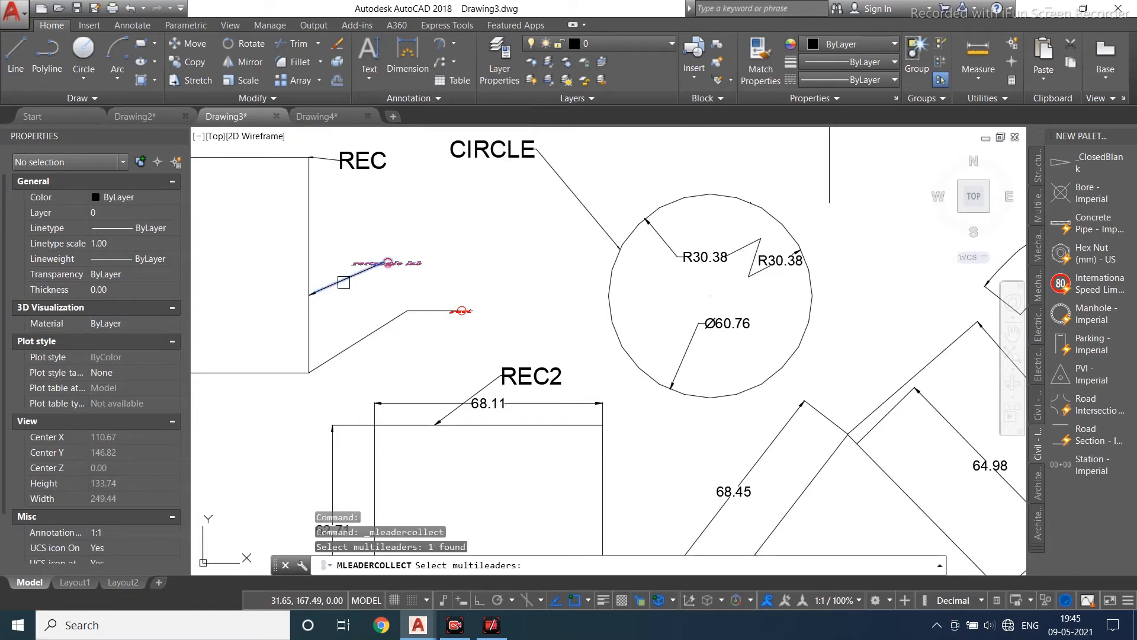
{"action": "left_click", "coordinate": [356, 339]}
{"action": "key", "text": "Return"}
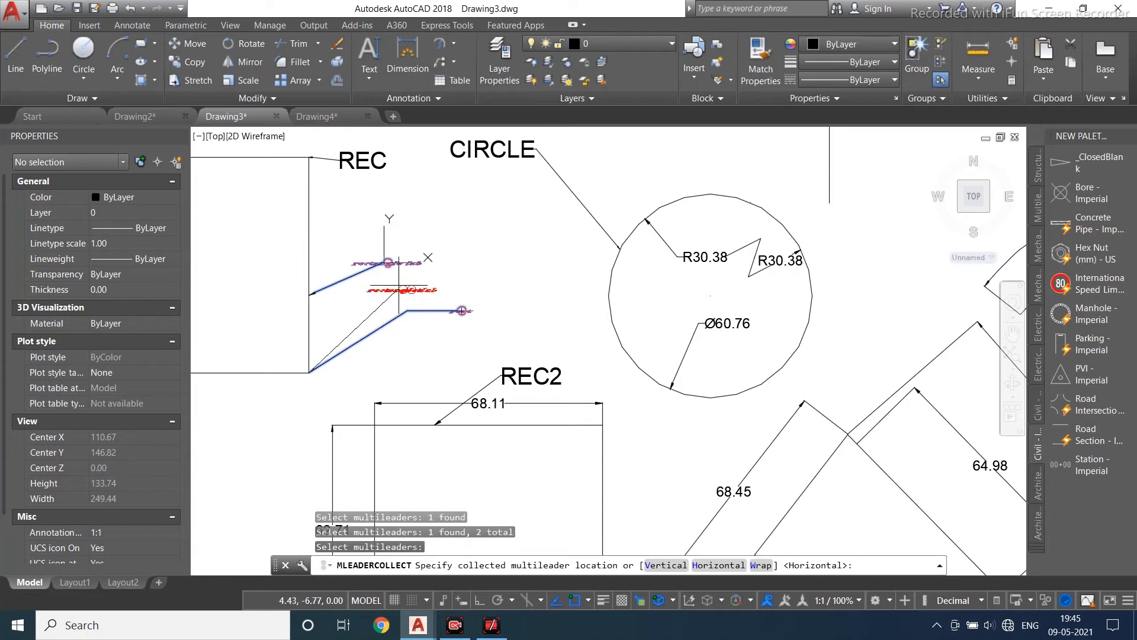
{"action": "left_click", "coordinate": [392, 259]}
{"action": "scroll", "coordinate": [392, 259], "scroll_direction": "up", "scroll_amount": 6}
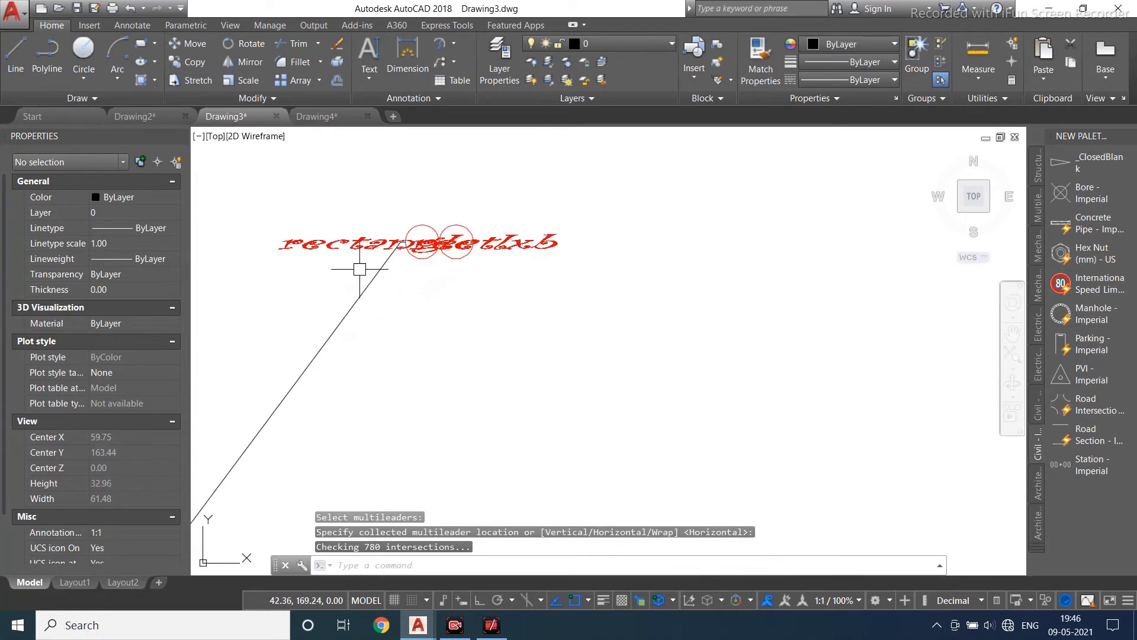
{"action": "scroll", "coordinate": [584, 229], "scroll_direction": "up", "scroll_amount": 2}
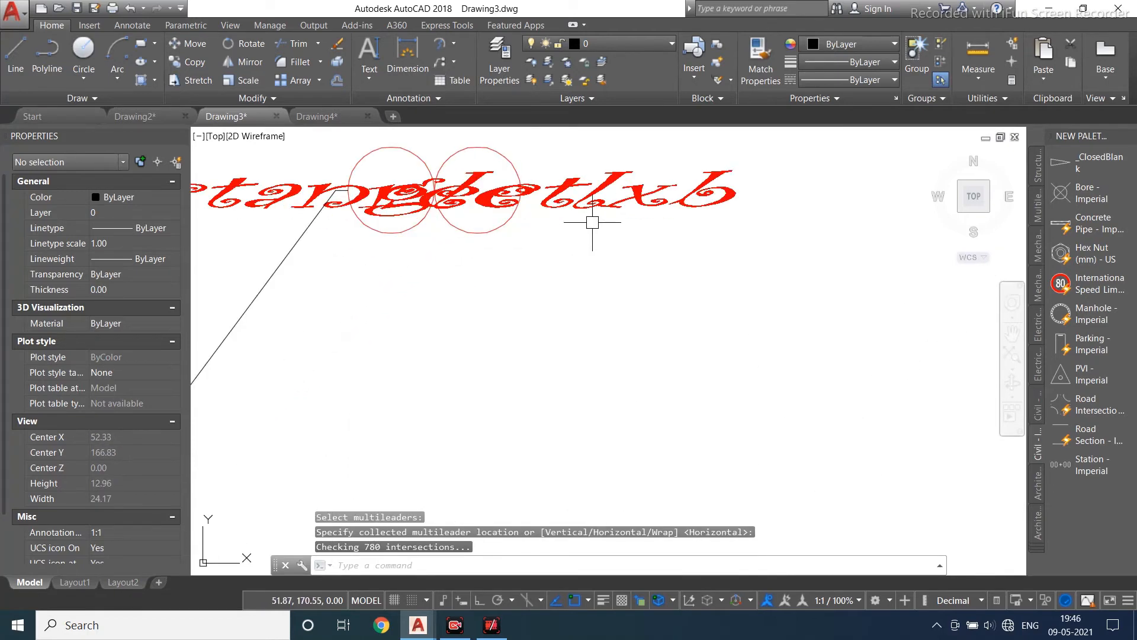
{"action": "scroll", "coordinate": [592, 222], "scroll_direction": "down", "scroll_amount": 6}
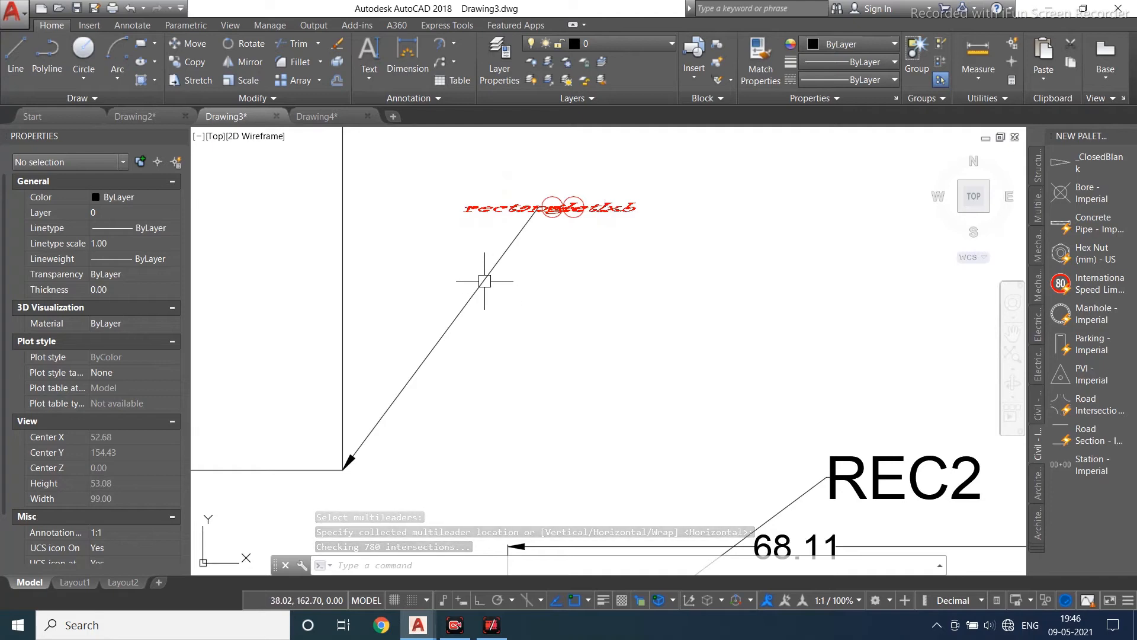
- Insert a Standard table with 5 columns and 5 data rows by specifying a window above the circle
{"action": "scroll", "coordinate": [481, 278], "scroll_direction": "down", "scroll_amount": 4}
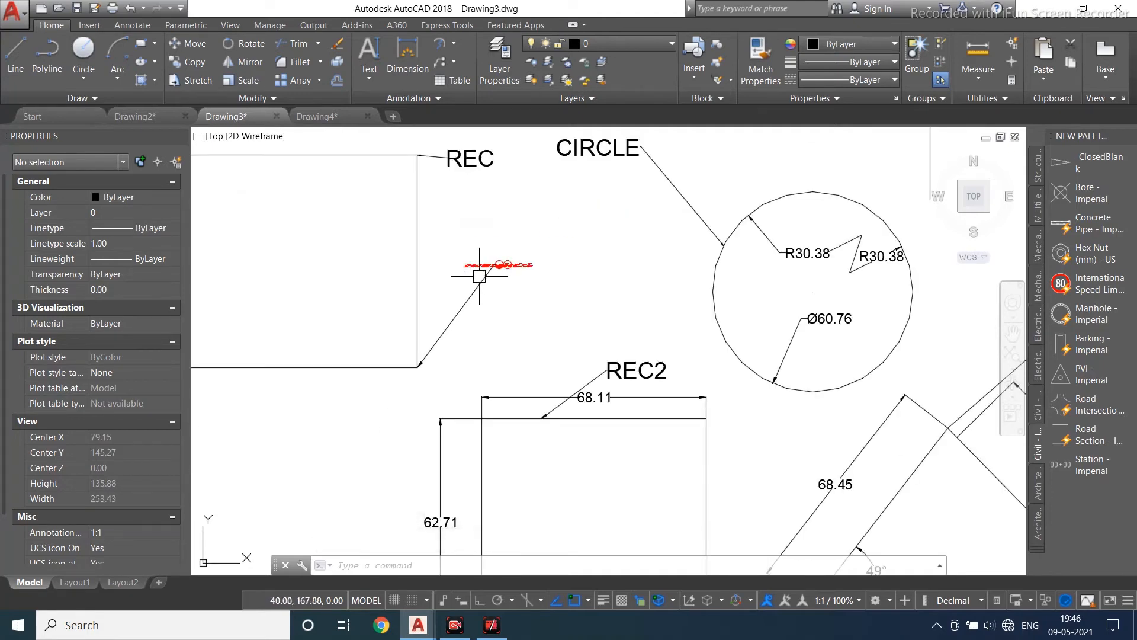
{"action": "scroll", "coordinate": [505, 248], "scroll_direction": "up", "scroll_amount": 1}
{"action": "scroll", "coordinate": [509, 261], "scroll_direction": "down", "scroll_amount": 5}
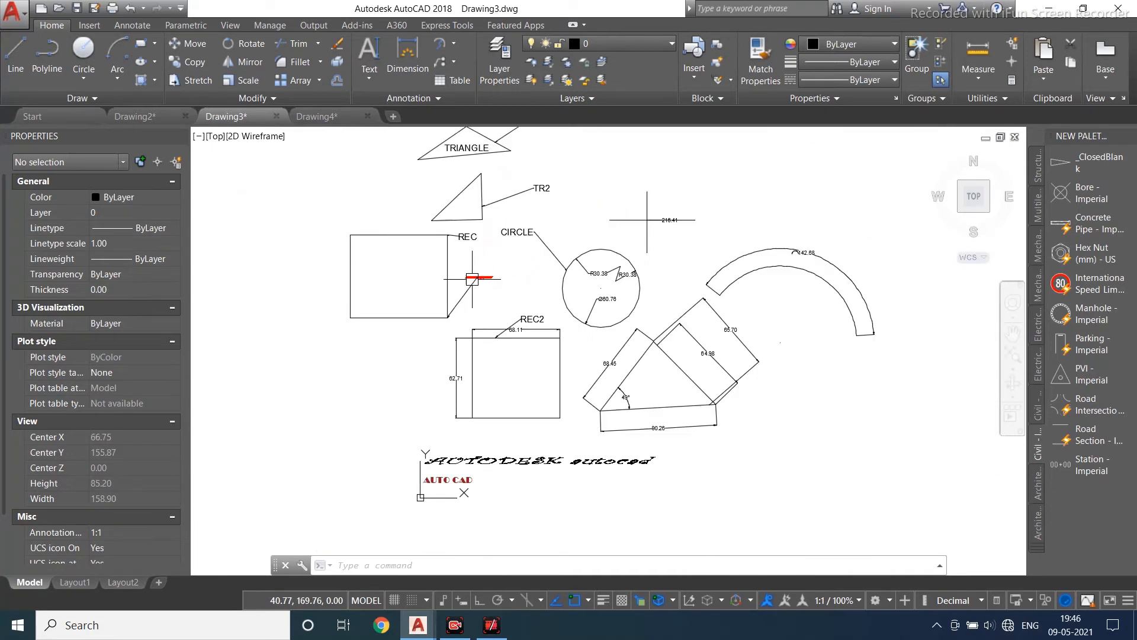
{"action": "scroll", "coordinate": [489, 336], "scroll_direction": "up", "scroll_amount": 2}
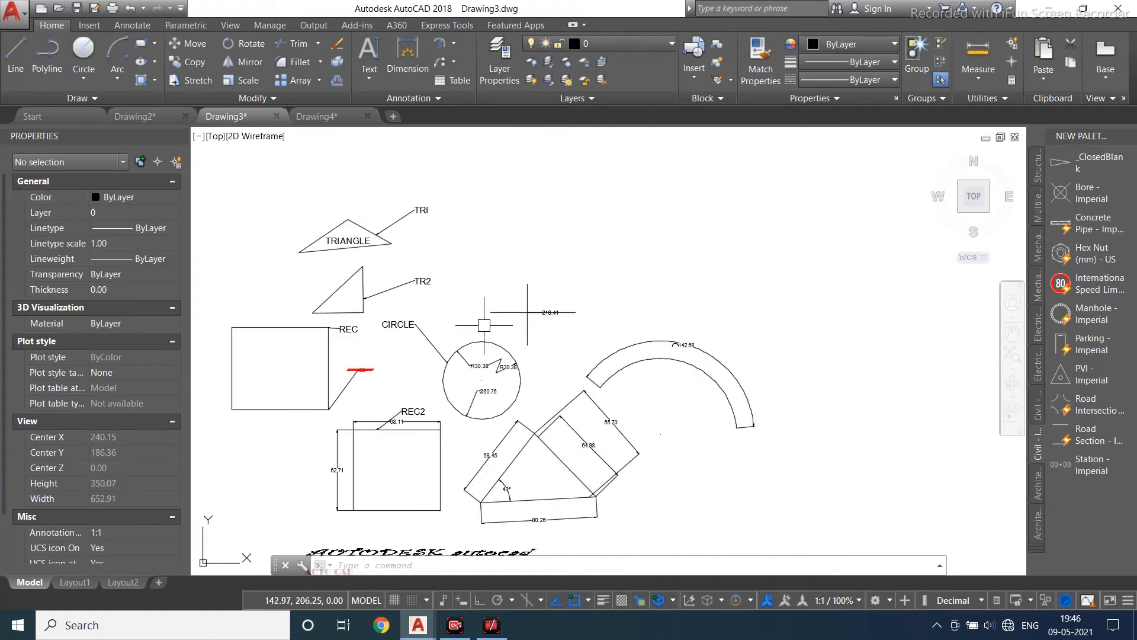
{"action": "middle_click_drag", "start_coordinate": [676, 247], "coordinate": [620, 297]}
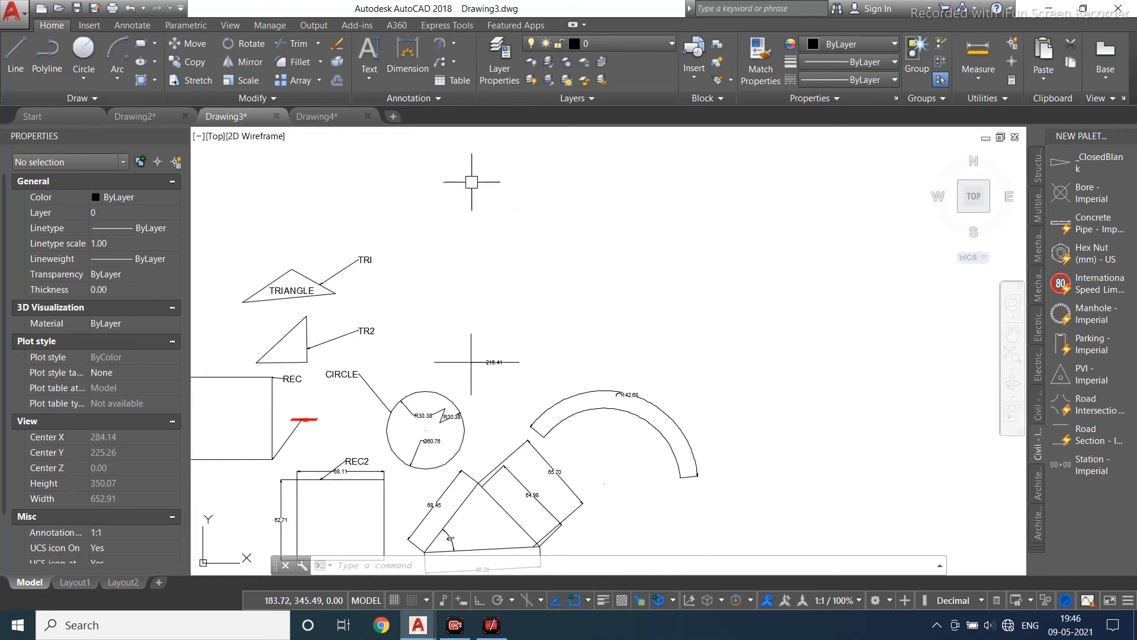
{"action": "left_click", "coordinate": [452, 80]}
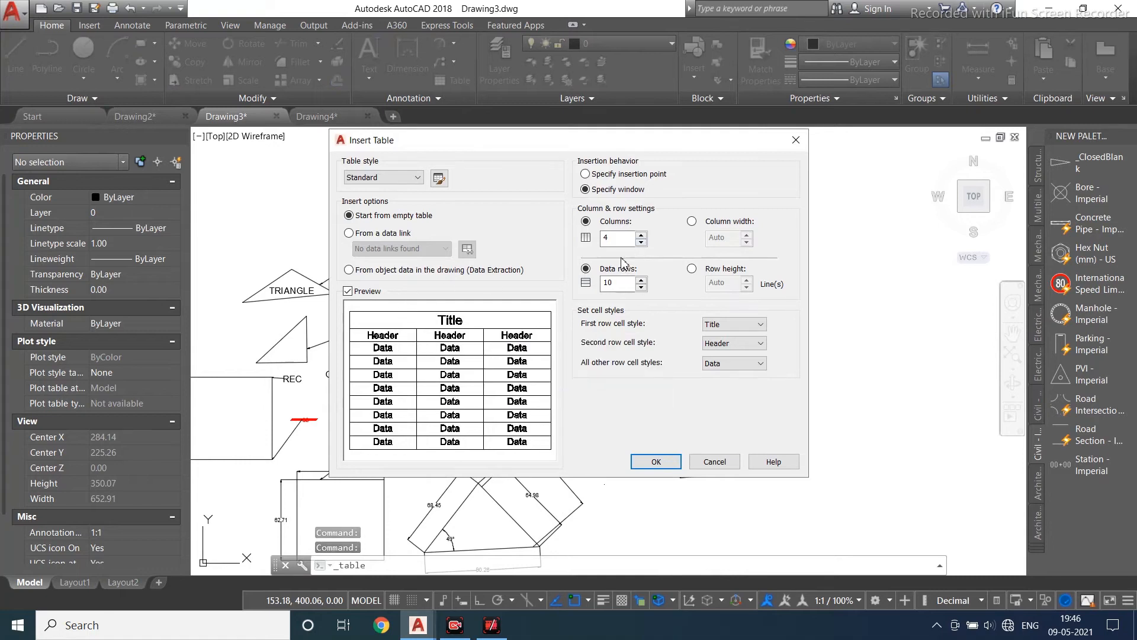
{"action": "left_click", "coordinate": [369, 181]}
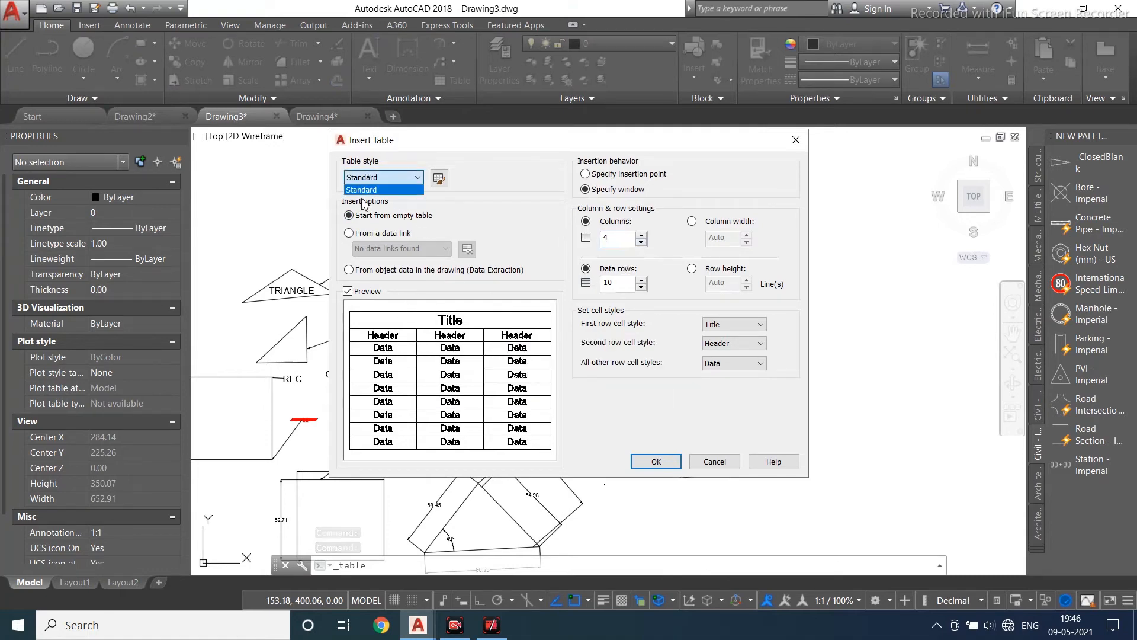
{"action": "left_click", "coordinate": [367, 190]}
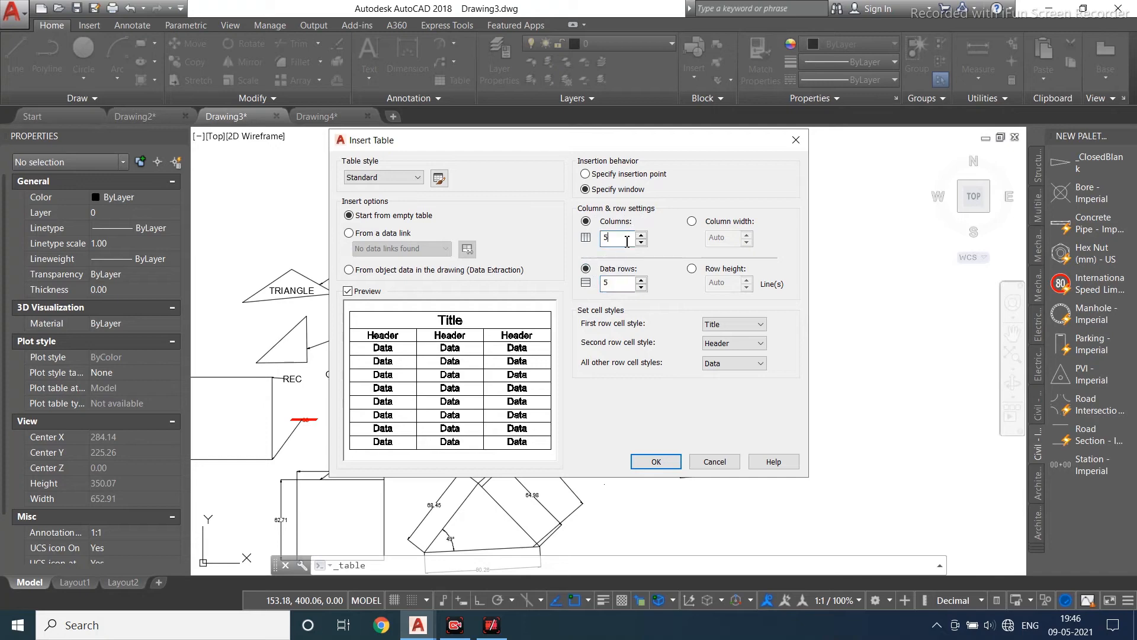
{"action": "left_click", "coordinate": [656, 462]}
{"action": "left_click", "coordinate": [495, 237]}
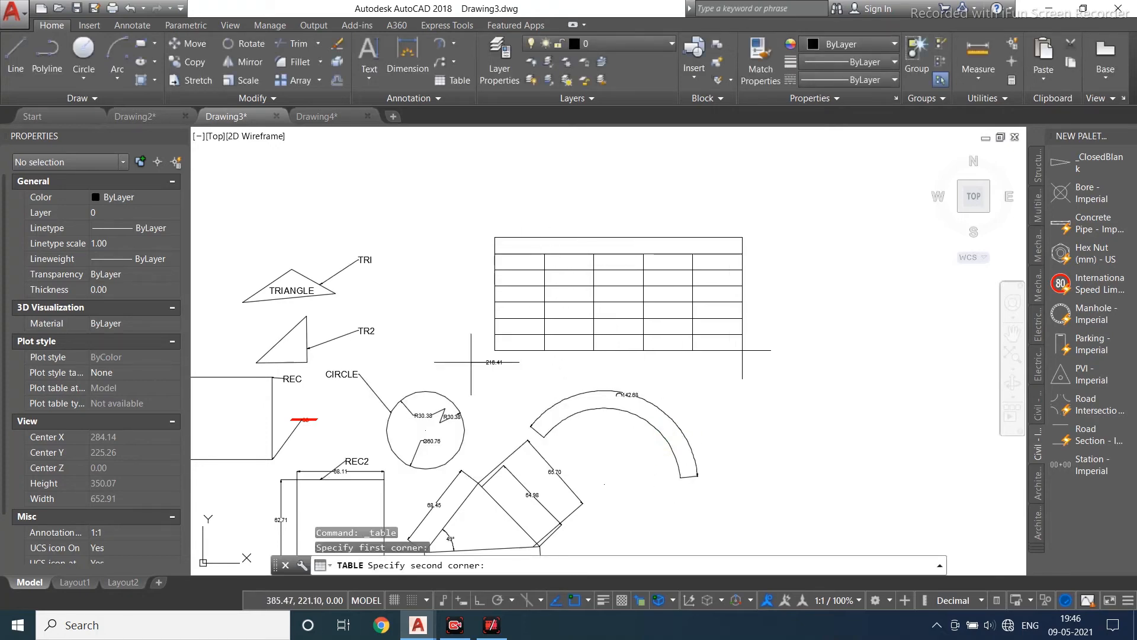
{"action": "left_click", "coordinate": [809, 356]}
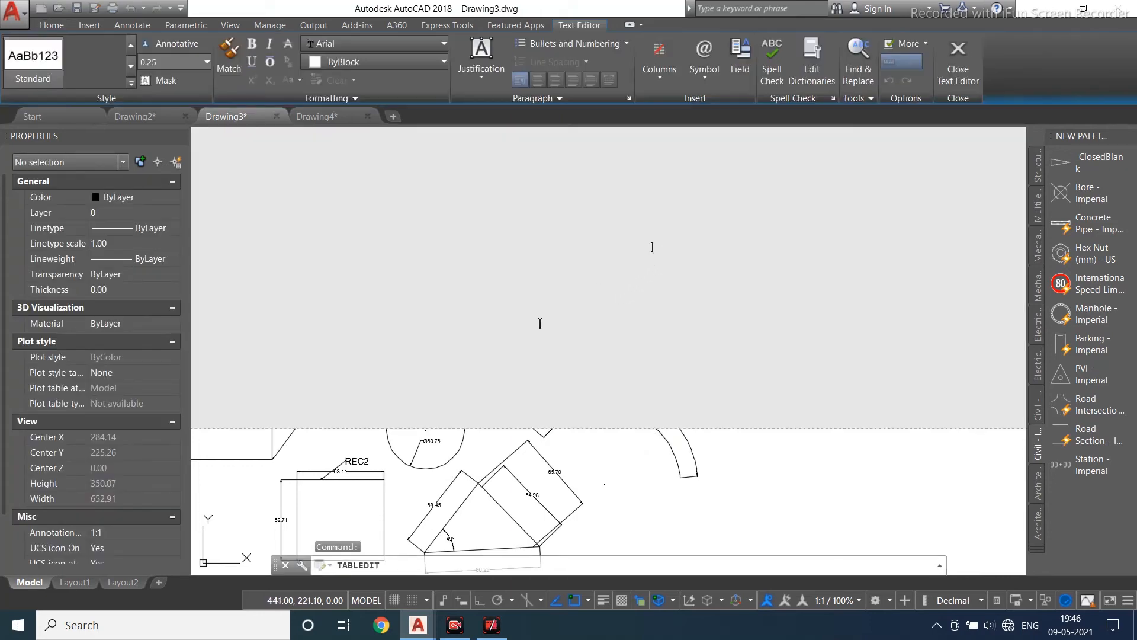
{"action": "scroll", "coordinate": [504, 329], "scroll_direction": "down", "scroll_amount": 10}
{"action": "left_click", "coordinate": [977, 86]}
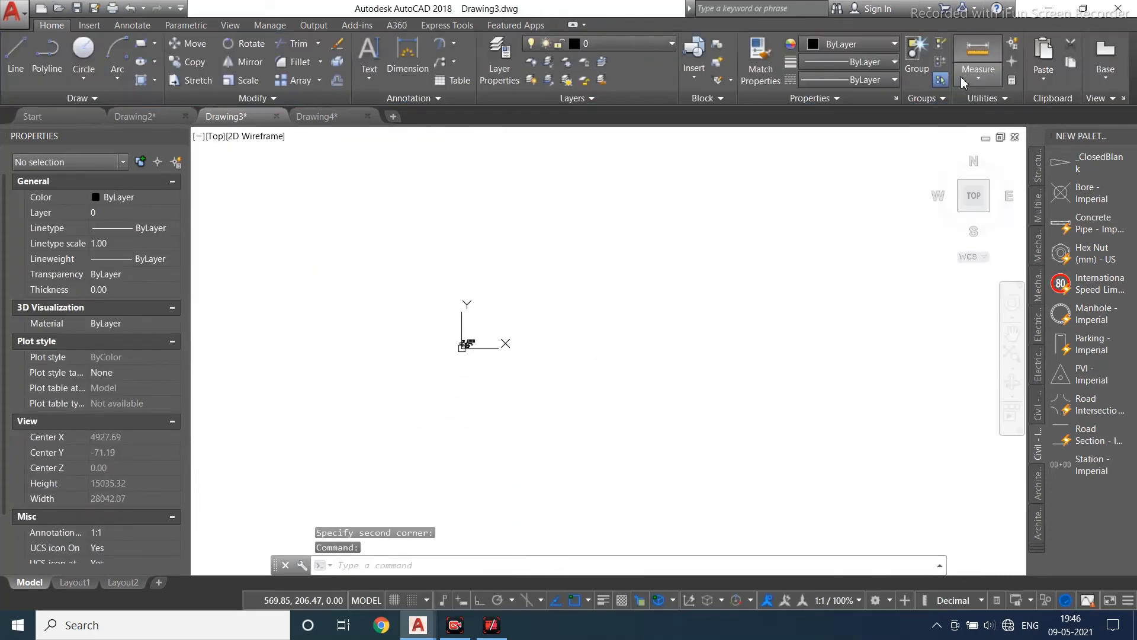
- Insert a table with a column width of 2.00 and a row height of 2 lines by window
{"action": "scroll", "coordinate": [495, 333], "scroll_direction": "up", "scroll_amount": 8}
{"action": "middle_click_drag", "start_coordinate": [482, 366], "coordinate": [542, 250]}
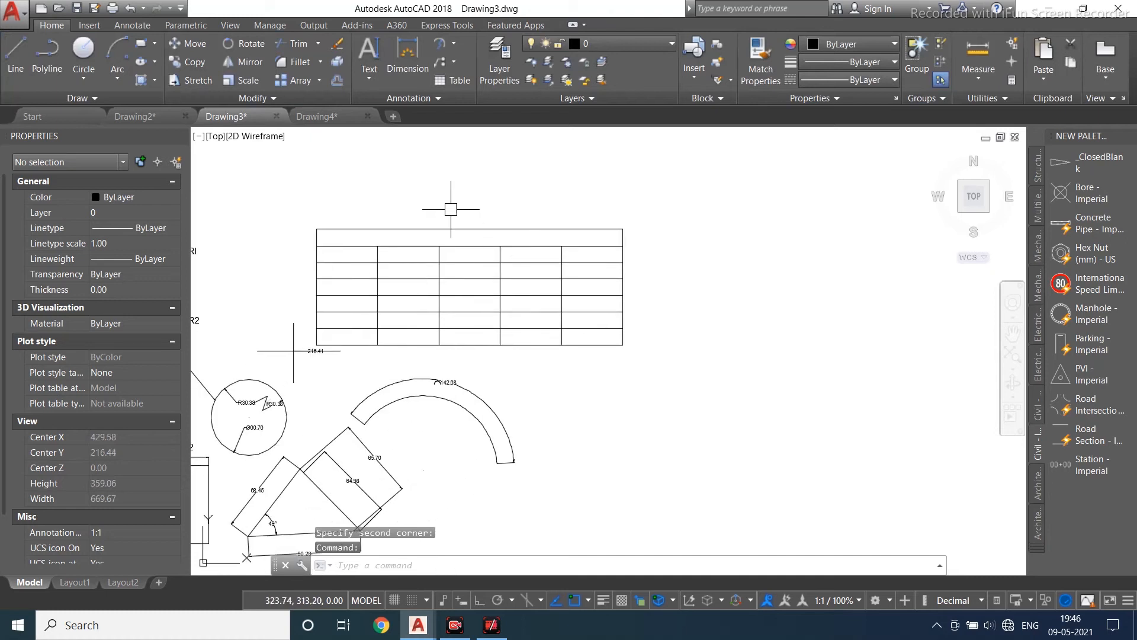
{"action": "left_click", "coordinate": [454, 80]}
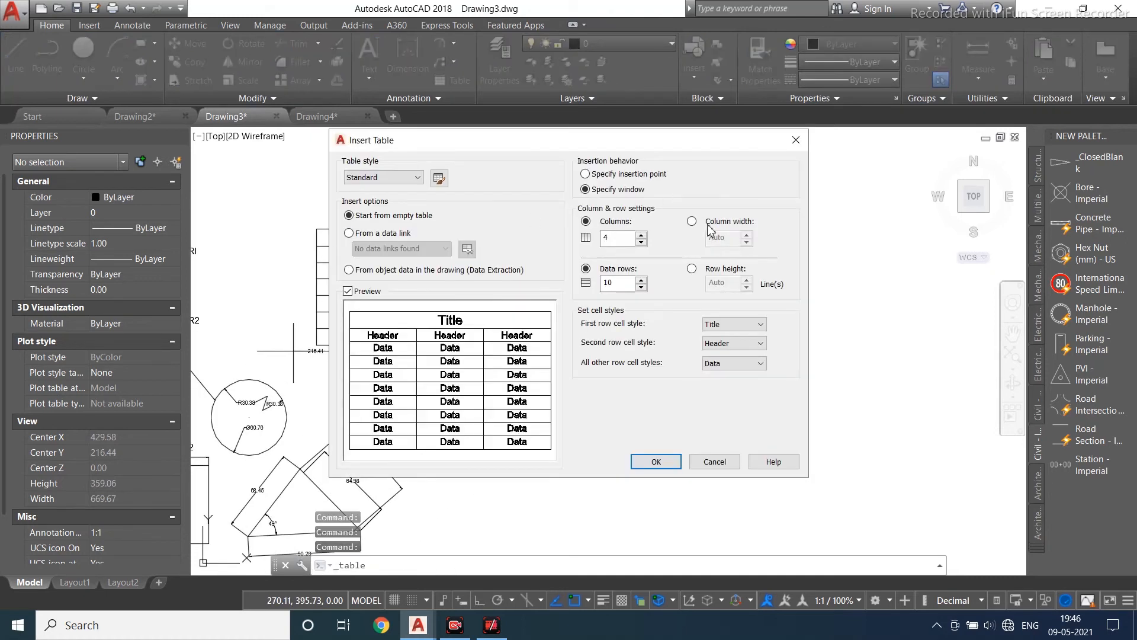
{"action": "left_click", "coordinate": [692, 221]}
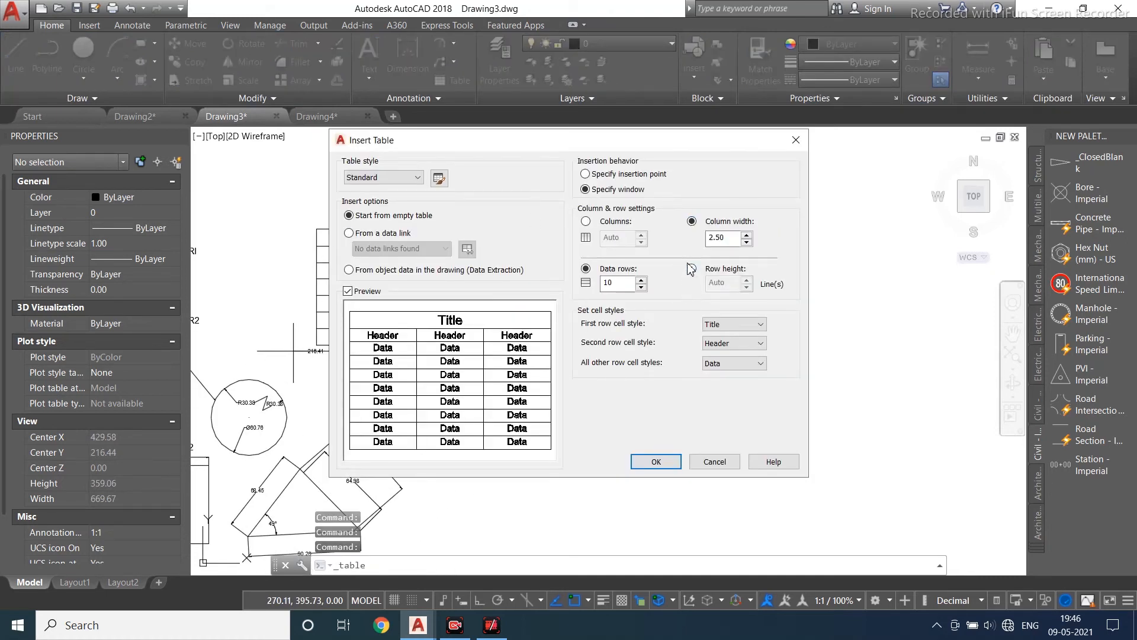
{"action": "left_click", "coordinate": [692, 269]}
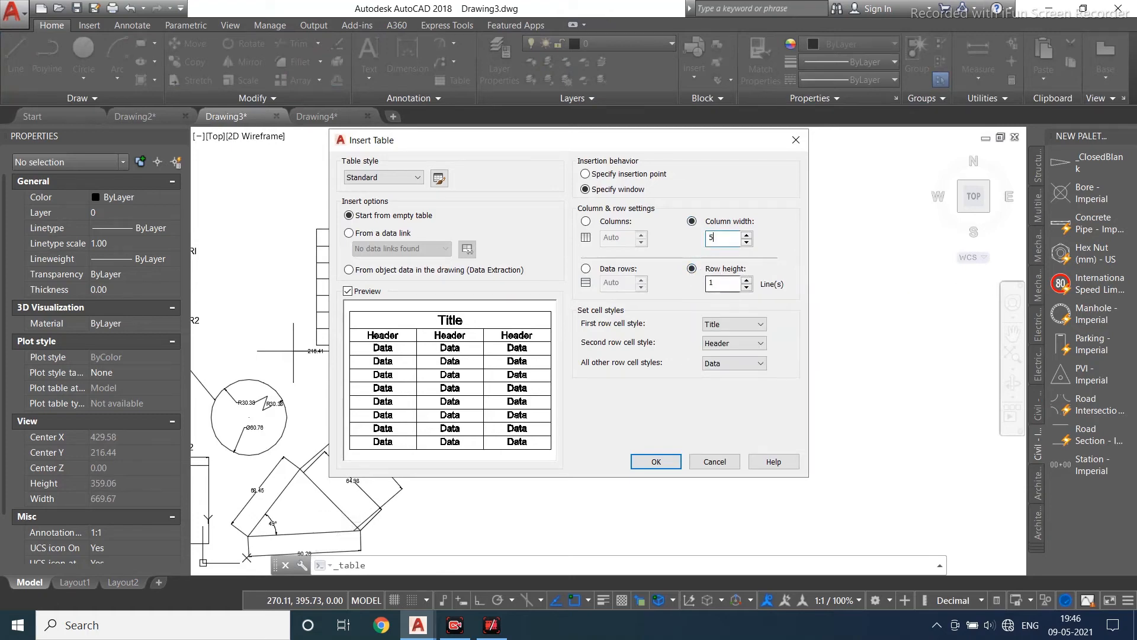
{"action": "key", "text": "shift+Tab"}
{"action": "left_click", "coordinate": [656, 462]}
{"action": "left_click", "coordinate": [591, 428]}
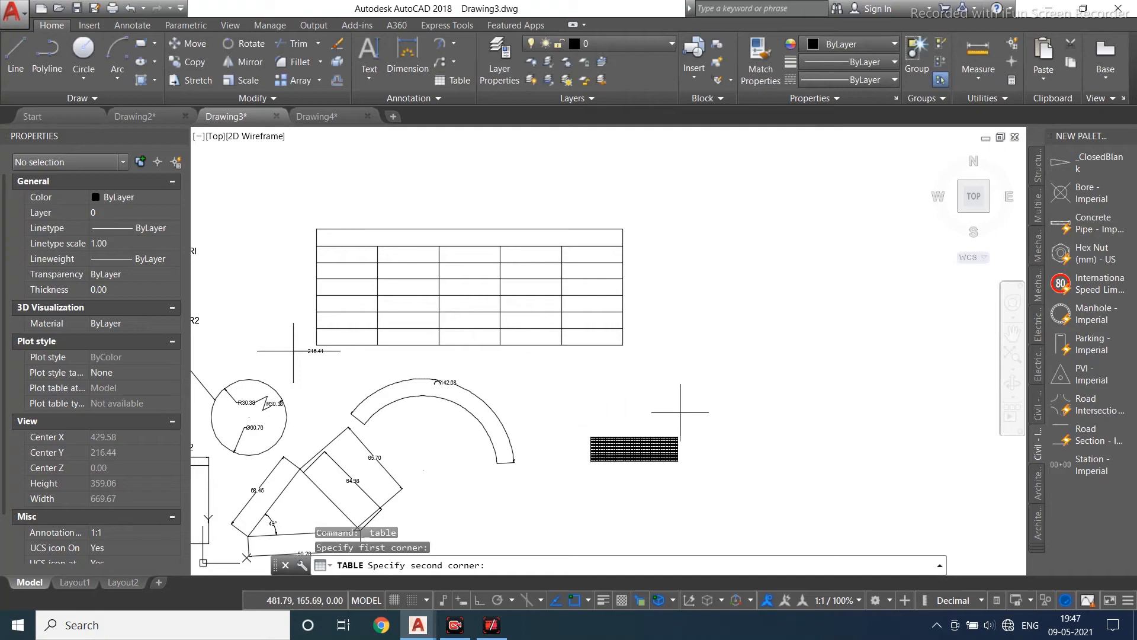
{"action": "left_click", "coordinate": [718, 513]}
{"action": "scroll", "coordinate": [473, 284], "scroll_direction": "up", "scroll_amount": 3}
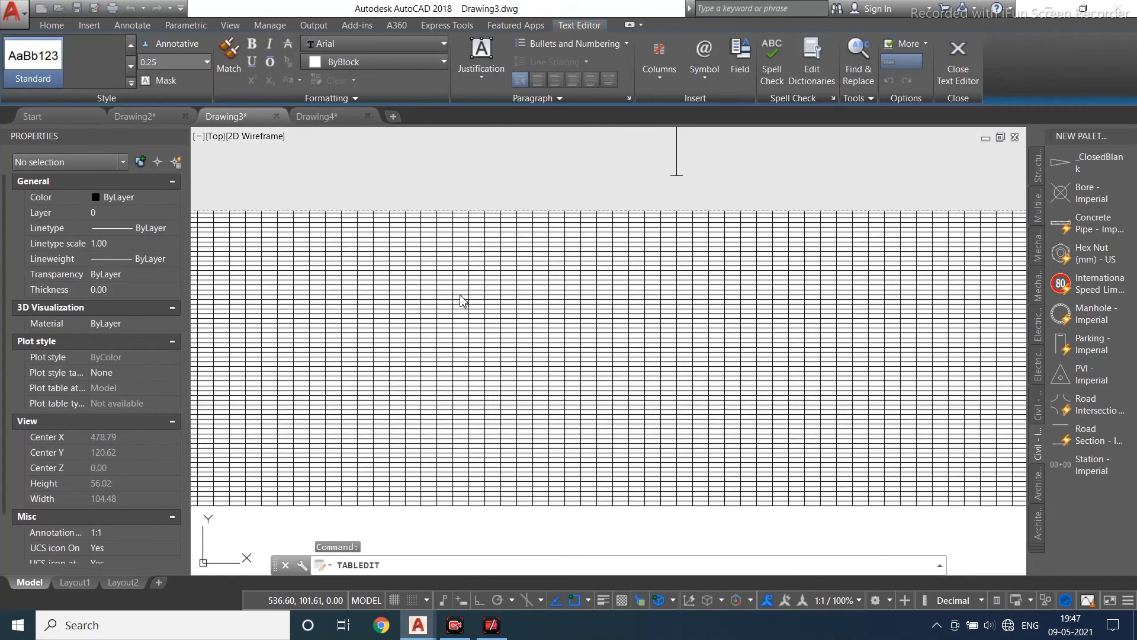
{"action": "scroll", "coordinate": [460, 295], "scroll_direction": "down", "scroll_amount": 3}
{"action": "left_click", "coordinate": [958, 66]}
- Delete the oversized table just inserted
{"action": "scroll", "coordinate": [518, 295], "scroll_direction": "down", "scroll_amount": 2}
{"action": "left_click", "coordinate": [519, 295]}
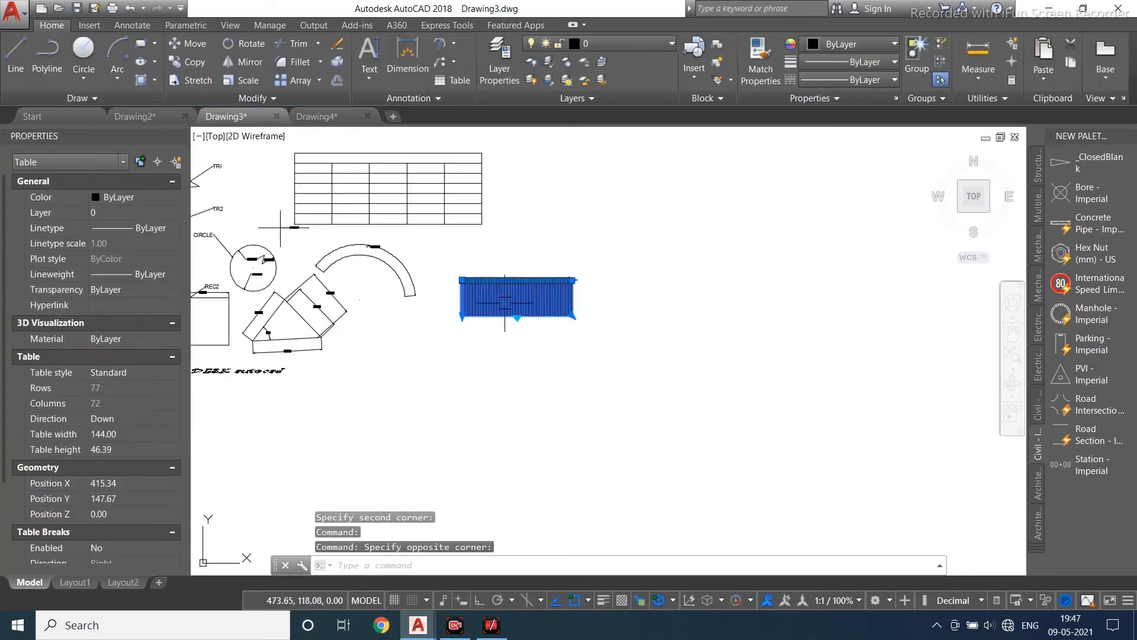
{"action": "key", "text": "Delete"}
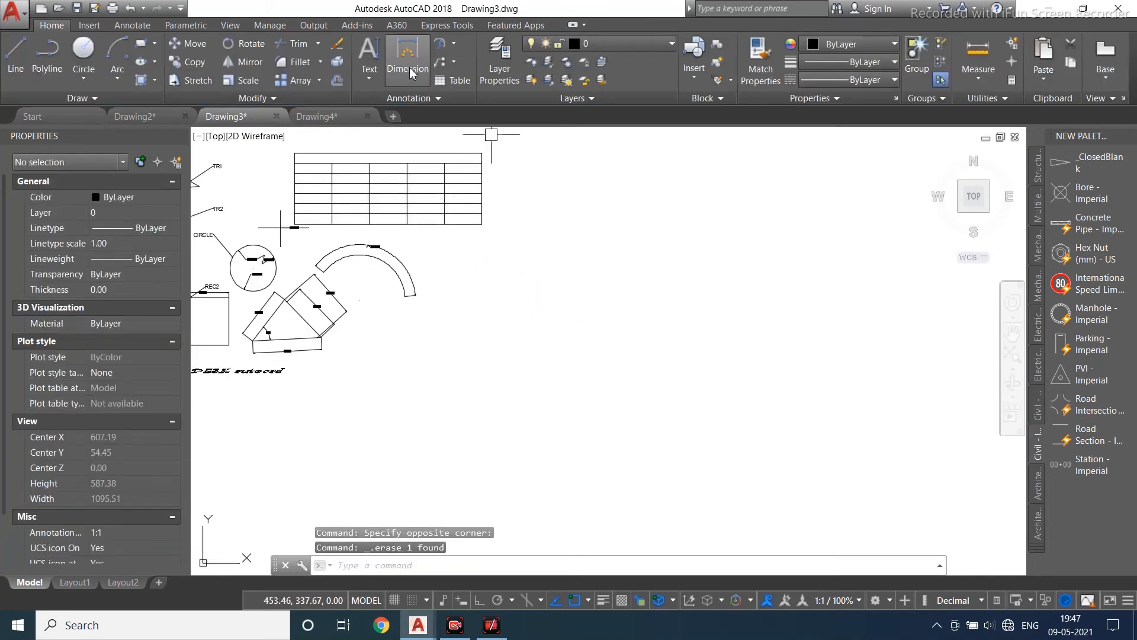
- Try different first row, second row and other row cell styles for a new table, restoring Title, Header and Data
{"action": "left_click", "coordinate": [458, 85]}
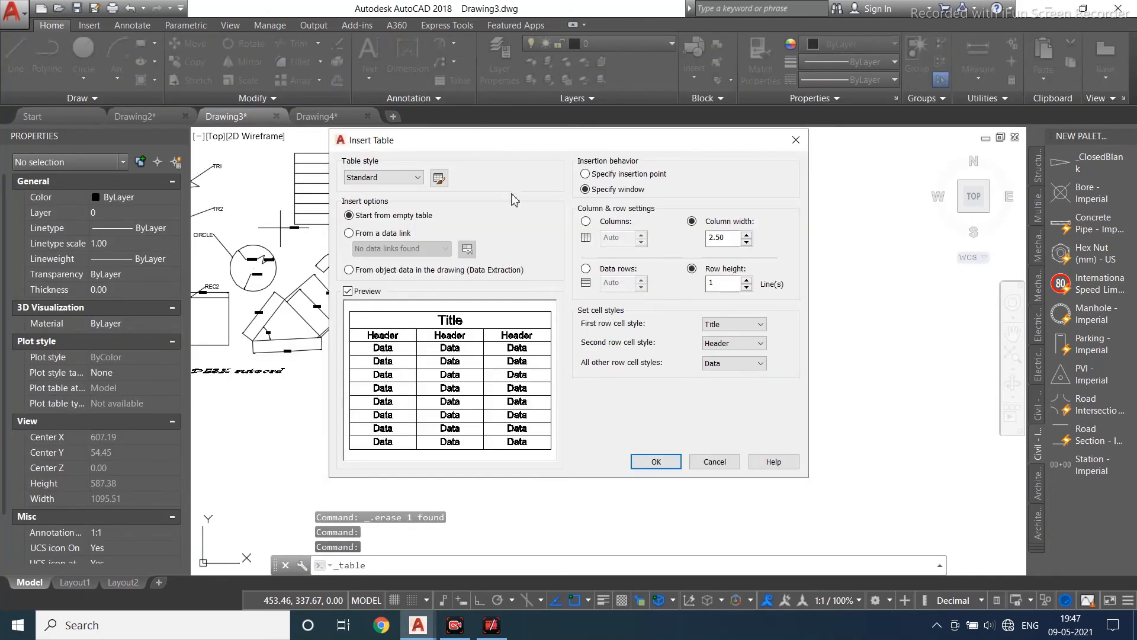
{"action": "left_click", "coordinate": [585, 221]}
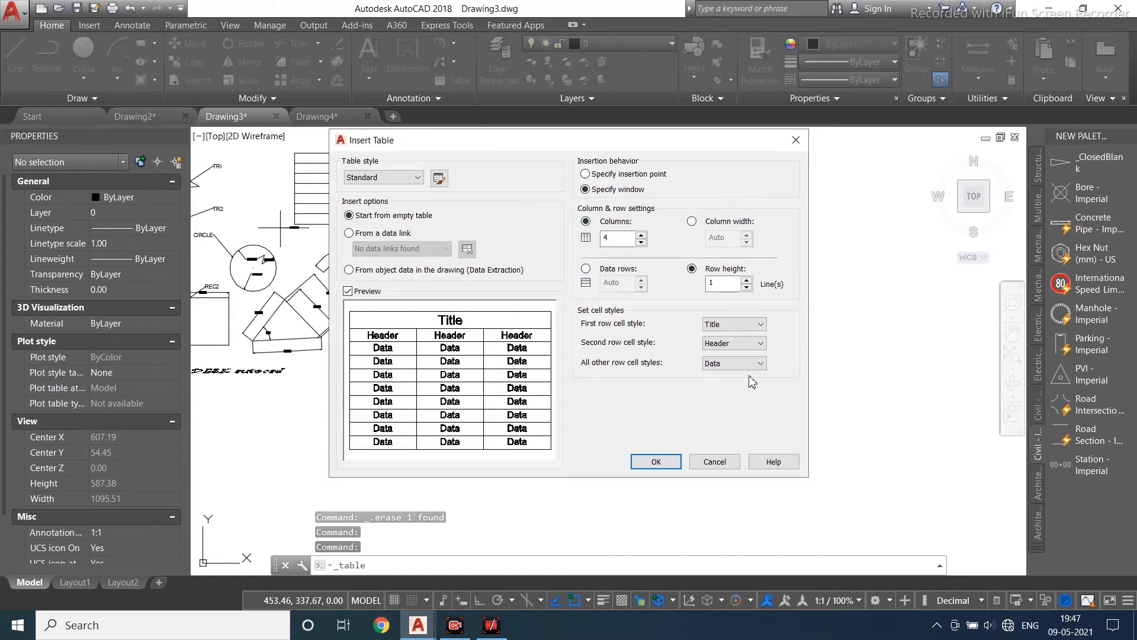
{"action": "left_click", "coordinate": [740, 325]}
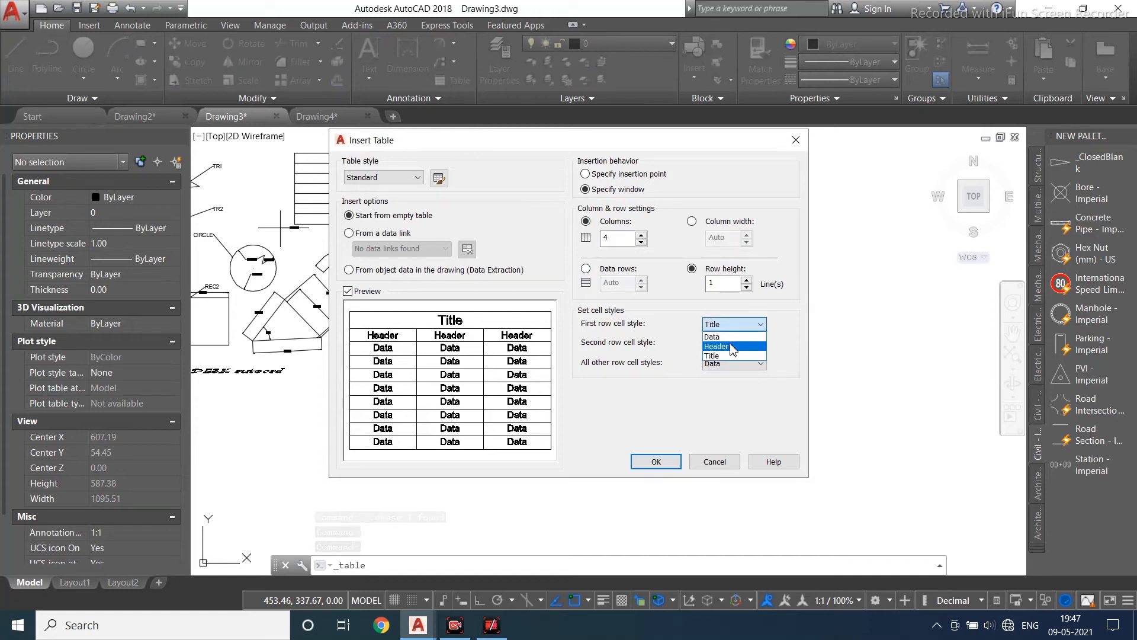
{"action": "left_click", "coordinate": [733, 346]}
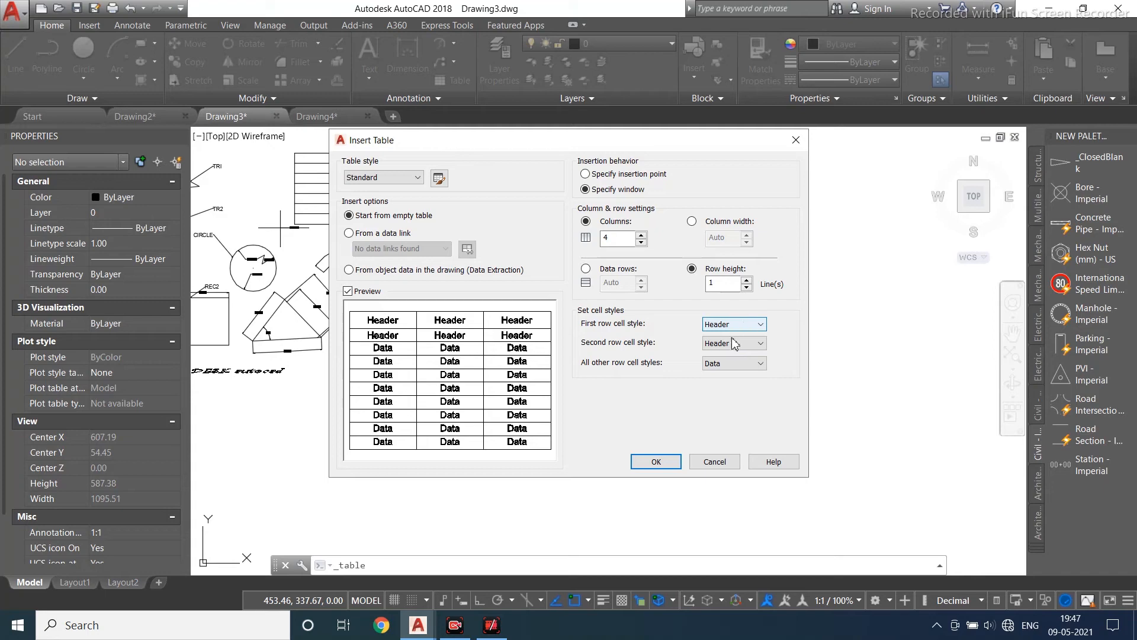
{"action": "left_click", "coordinate": [733, 344]}
{"action": "left_click", "coordinate": [736, 358]}
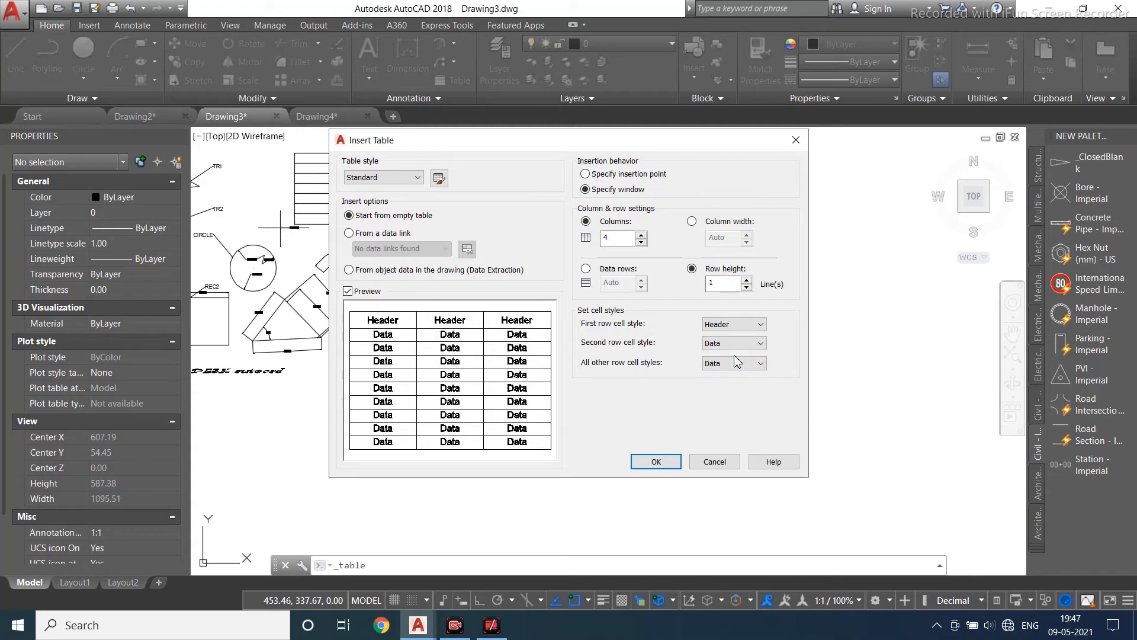
{"action": "left_click", "coordinate": [734, 344]}
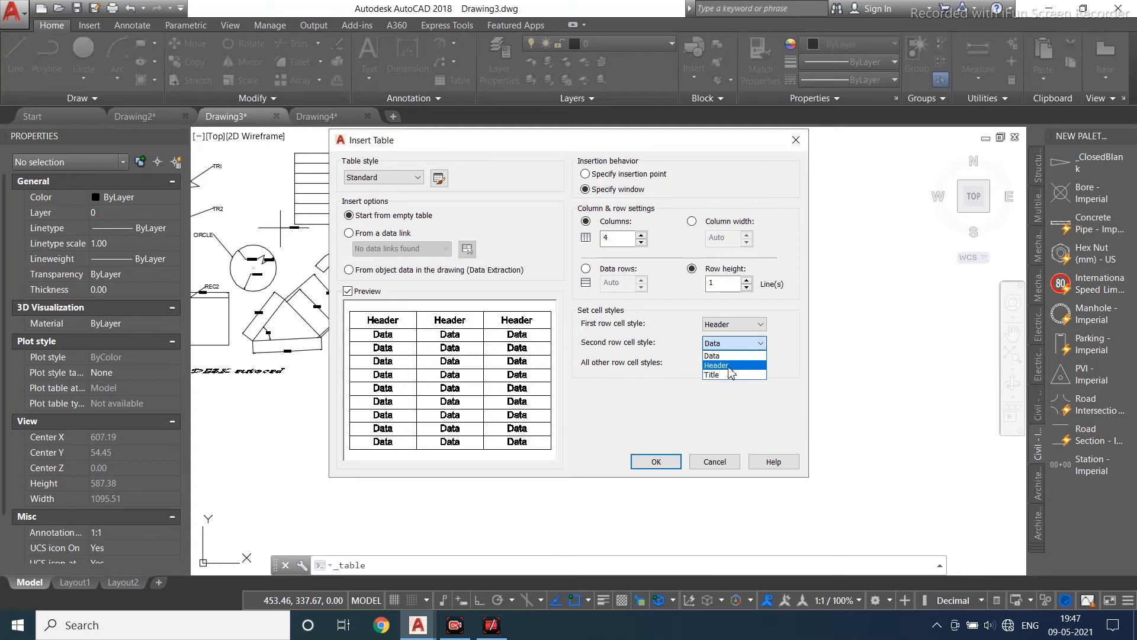
{"action": "left_click", "coordinate": [732, 394]}
{"action": "left_click", "coordinate": [733, 325]}
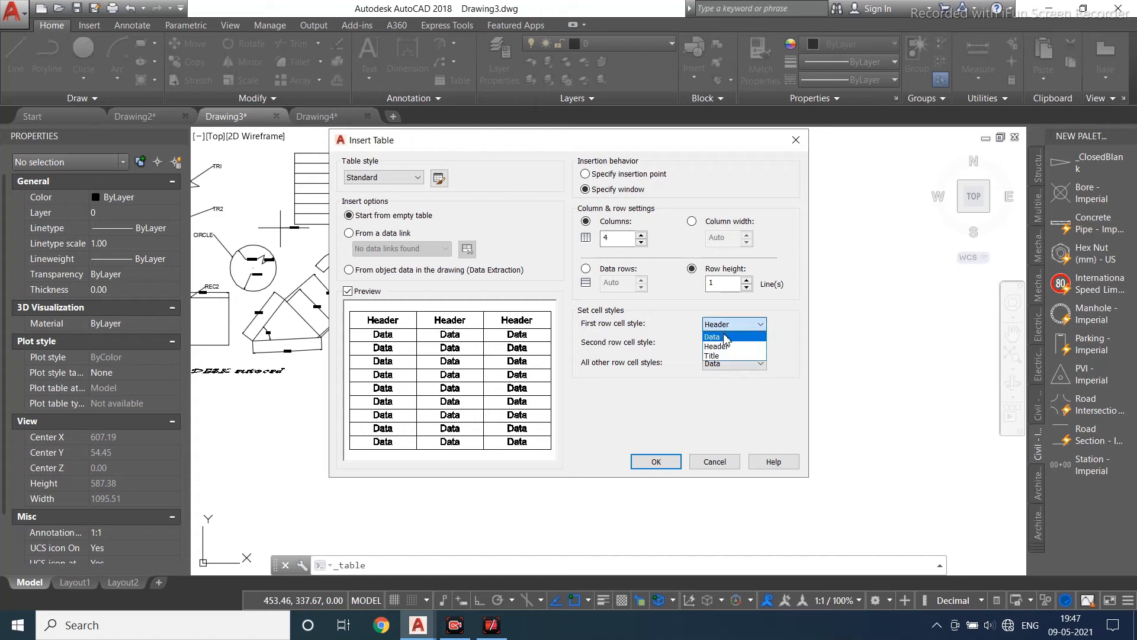
{"action": "left_click", "coordinate": [718, 356]}
{"action": "left_click", "coordinate": [735, 344]}
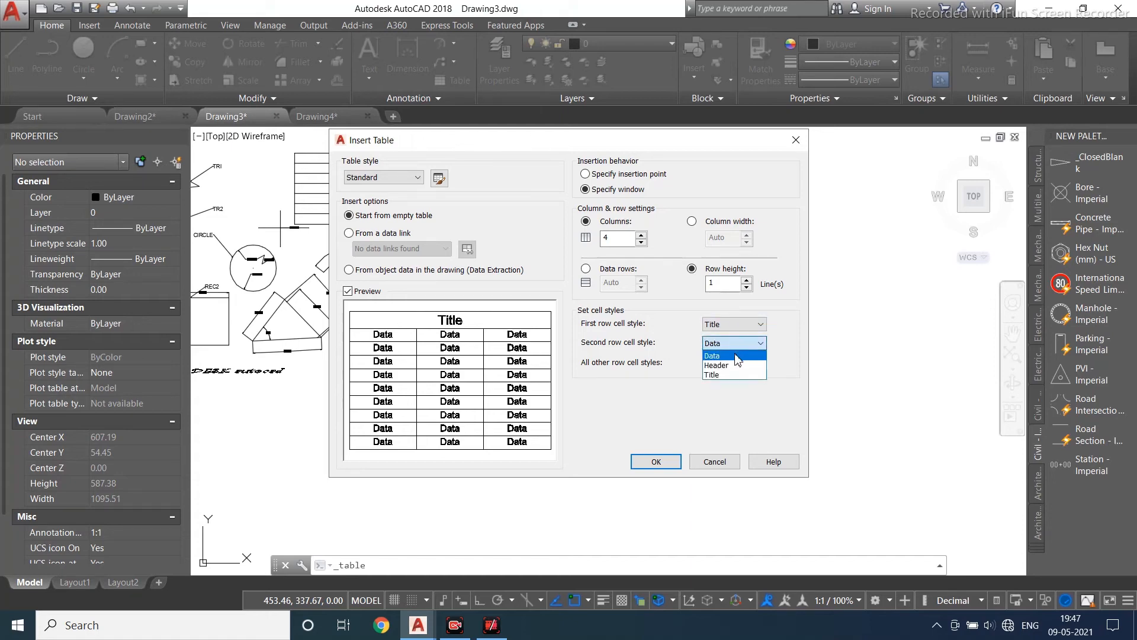
{"action": "left_click", "coordinate": [733, 366]}
{"action": "left_click", "coordinate": [734, 363]}
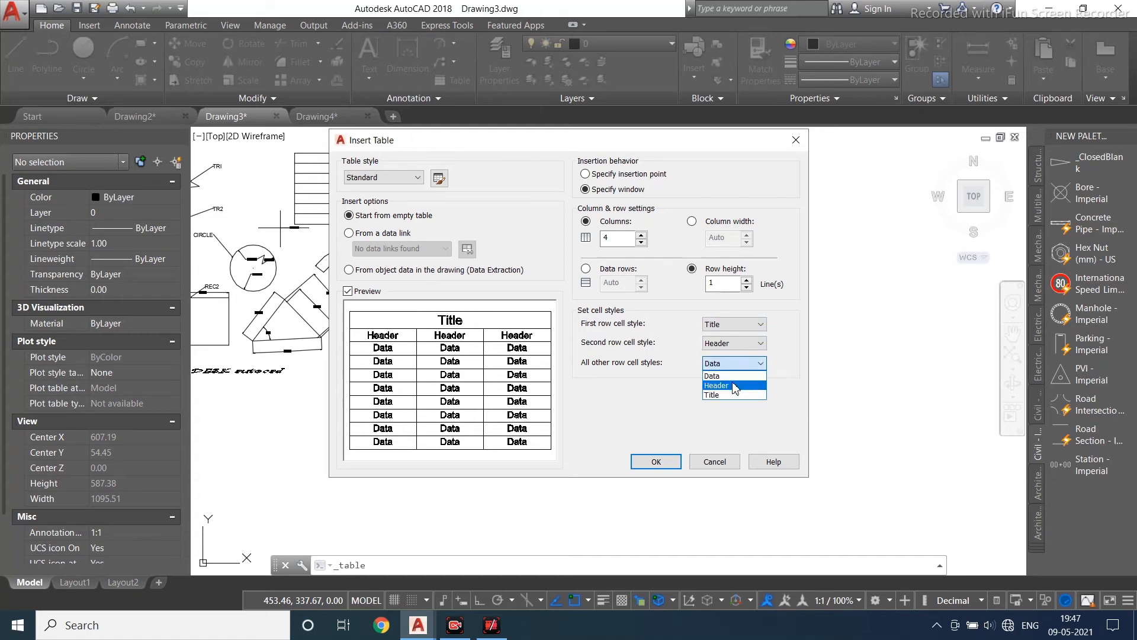
{"action": "left_click", "coordinate": [735, 385]}
{"action": "left_click", "coordinate": [738, 363]}
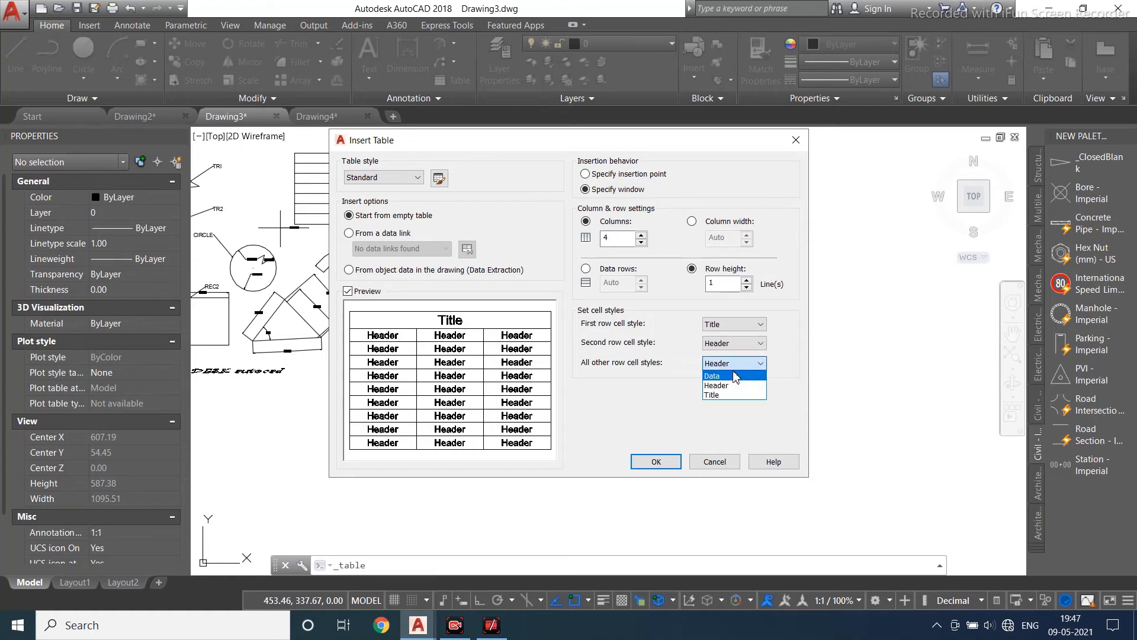
{"action": "left_click", "coordinate": [735, 377]}
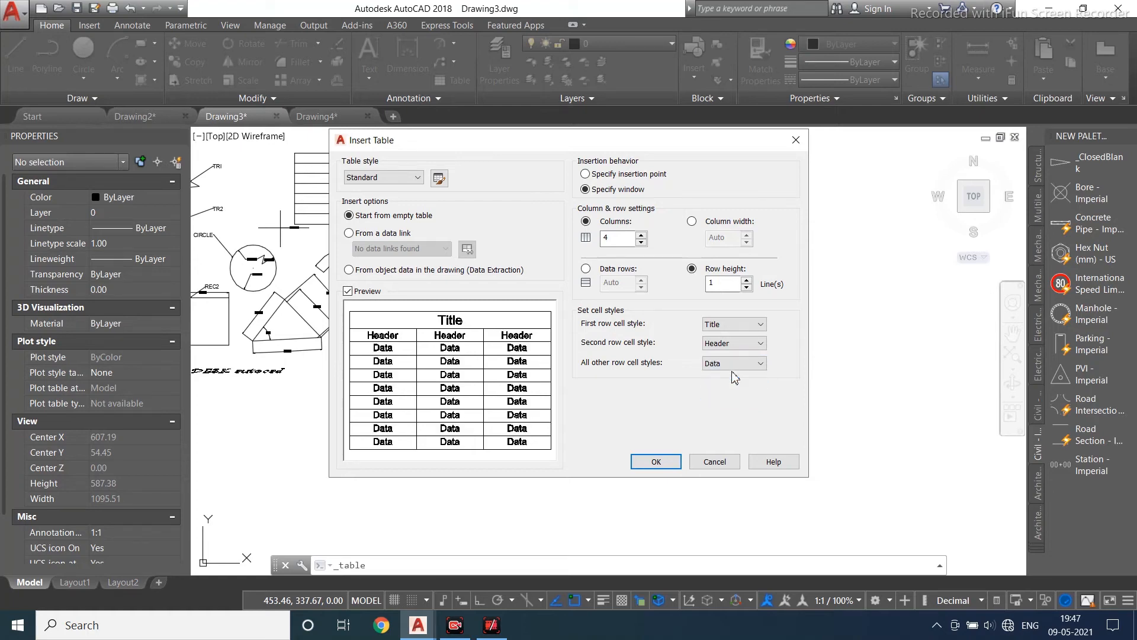
{"action": "left_click", "coordinate": [656, 462]}
{"action": "left_click", "coordinate": [502, 278]}
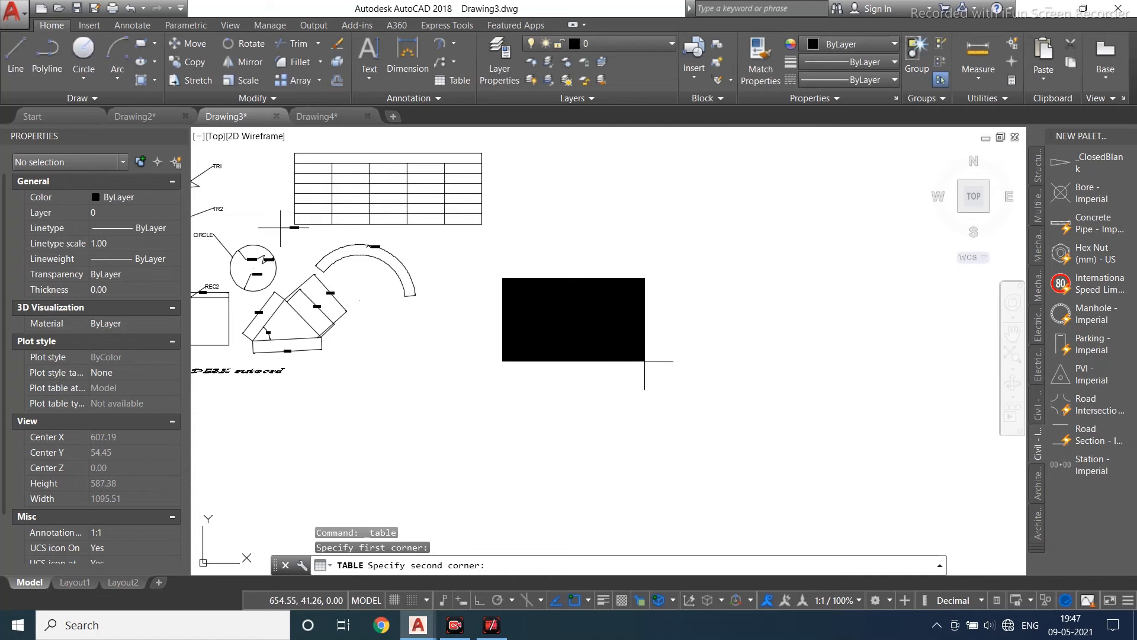
{"action": "key", "text": "Escape"}
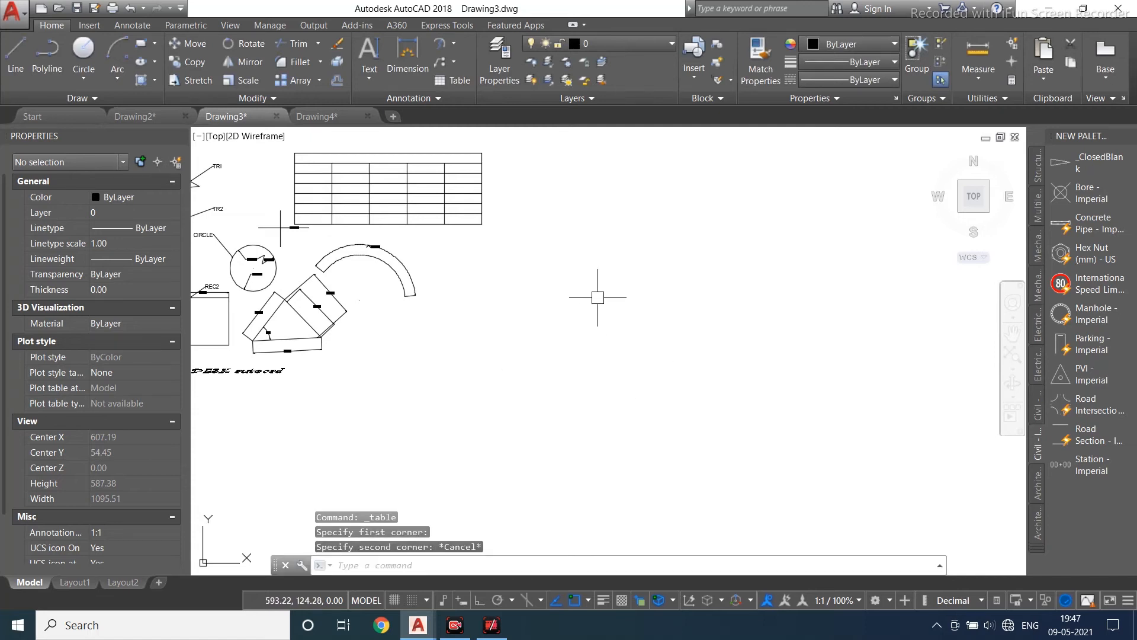
- Insert a new 6-column table by specifying a window in empty space right of the arc
{"action": "left_click", "coordinate": [453, 80]}
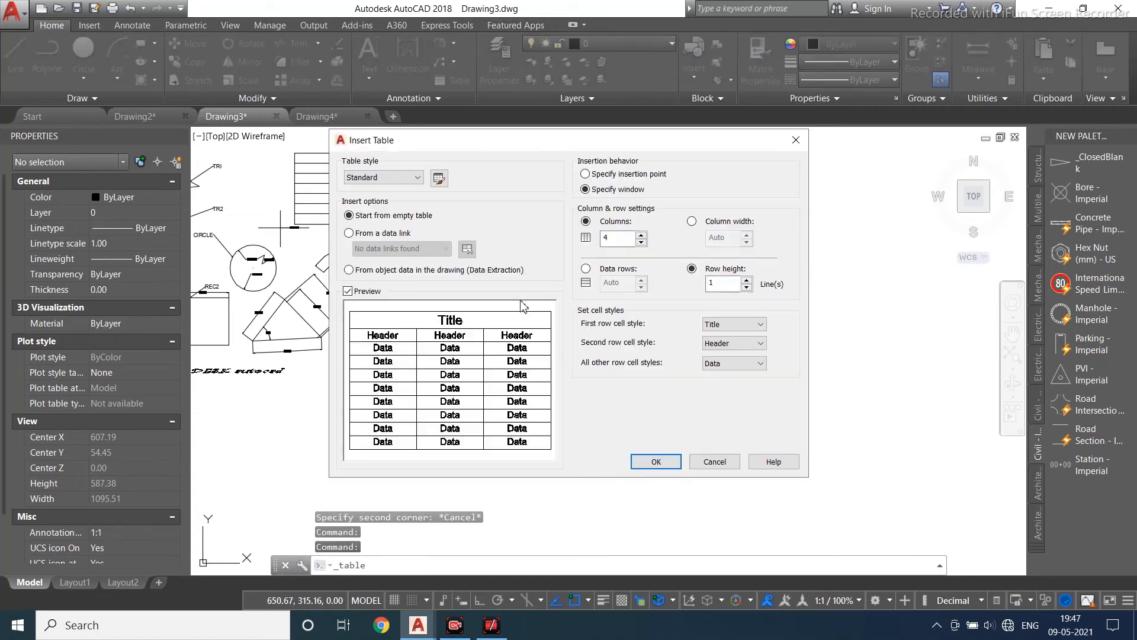
{"action": "left_click_drag", "start_coordinate": [615, 238], "coordinate": [591, 260]}
{"action": "left_click", "coordinate": [604, 262]}
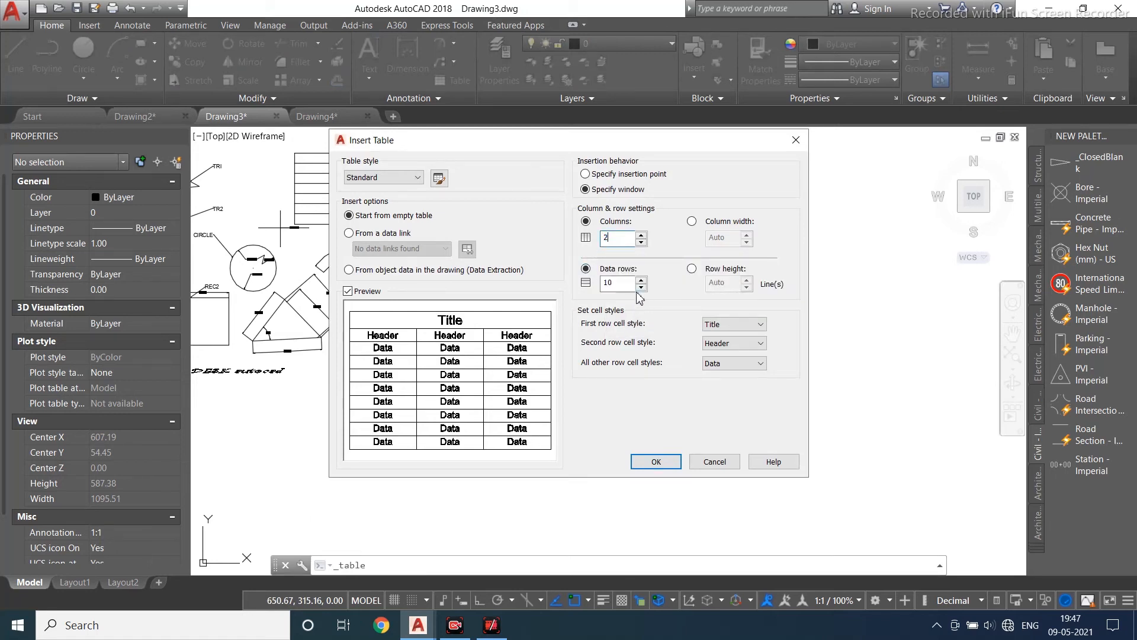
{"action": "left_click_drag", "start_coordinate": [616, 239], "coordinate": [580, 258]}
{"action": "left_click", "coordinate": [660, 462]}
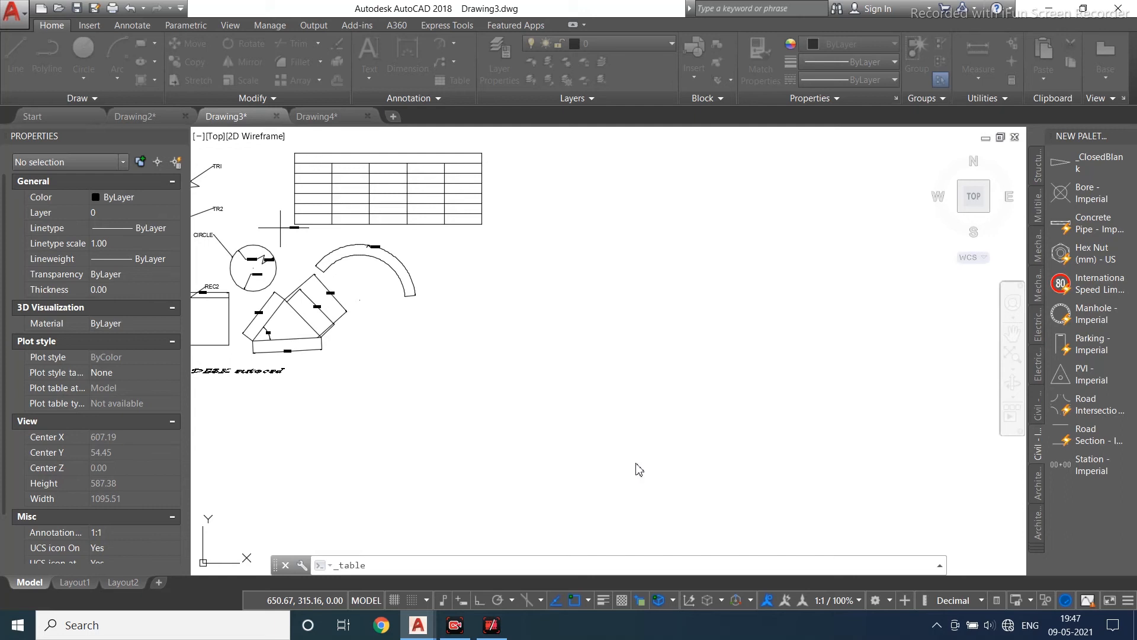
{"action": "left_click", "coordinate": [497, 276]}
{"action": "left_click", "coordinate": [735, 404]}
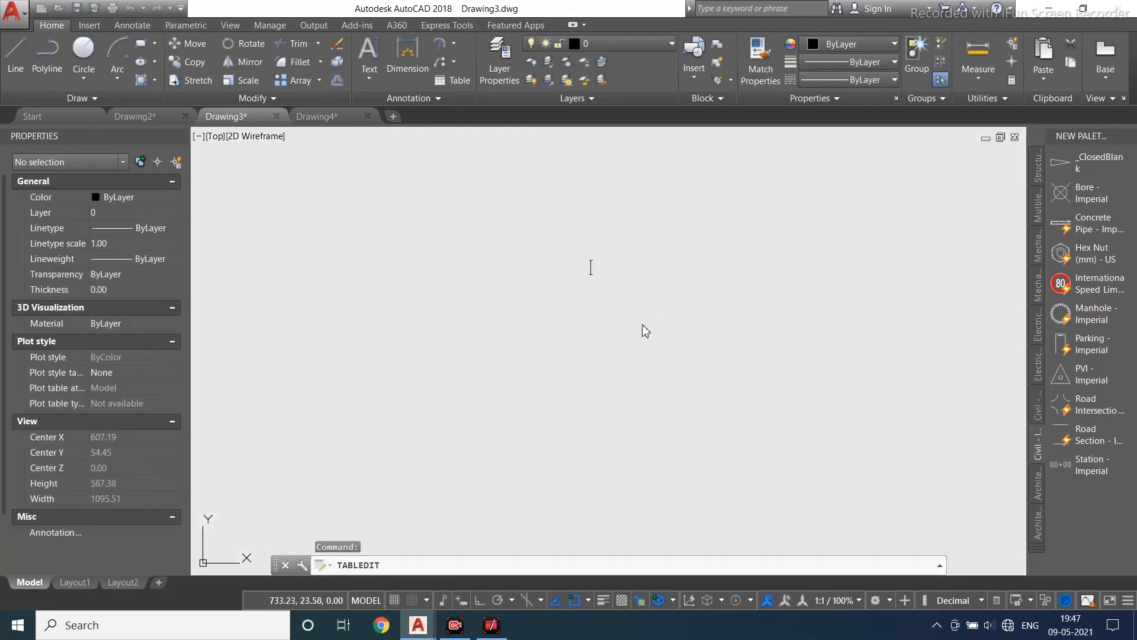
{"action": "left_click", "coordinate": [957, 82]}
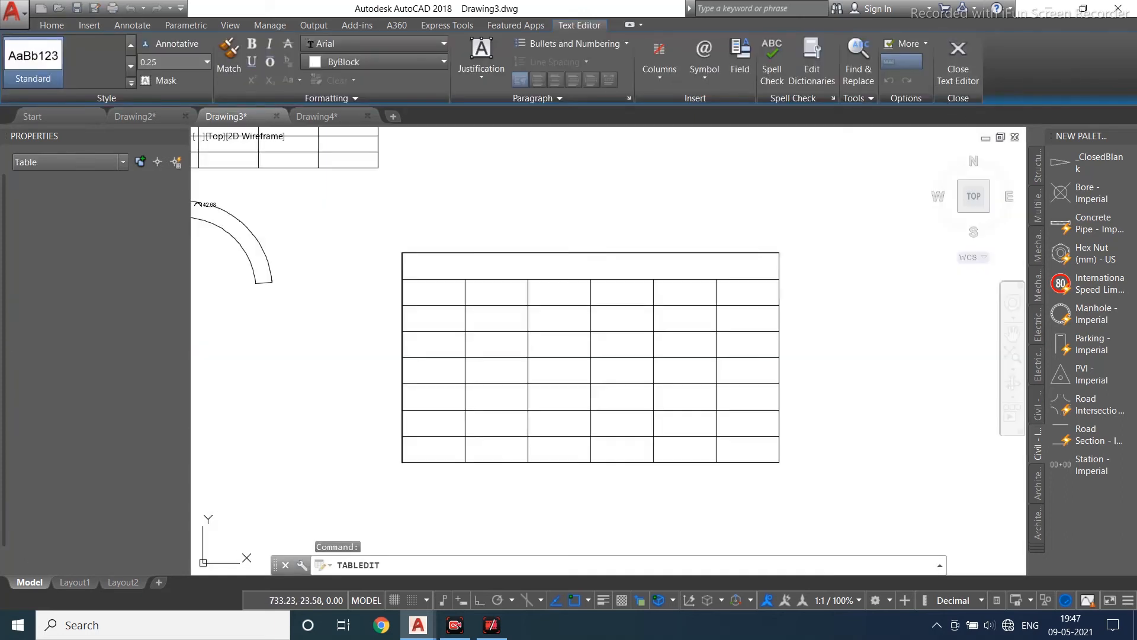
{"action": "key", "text": "Escape"}
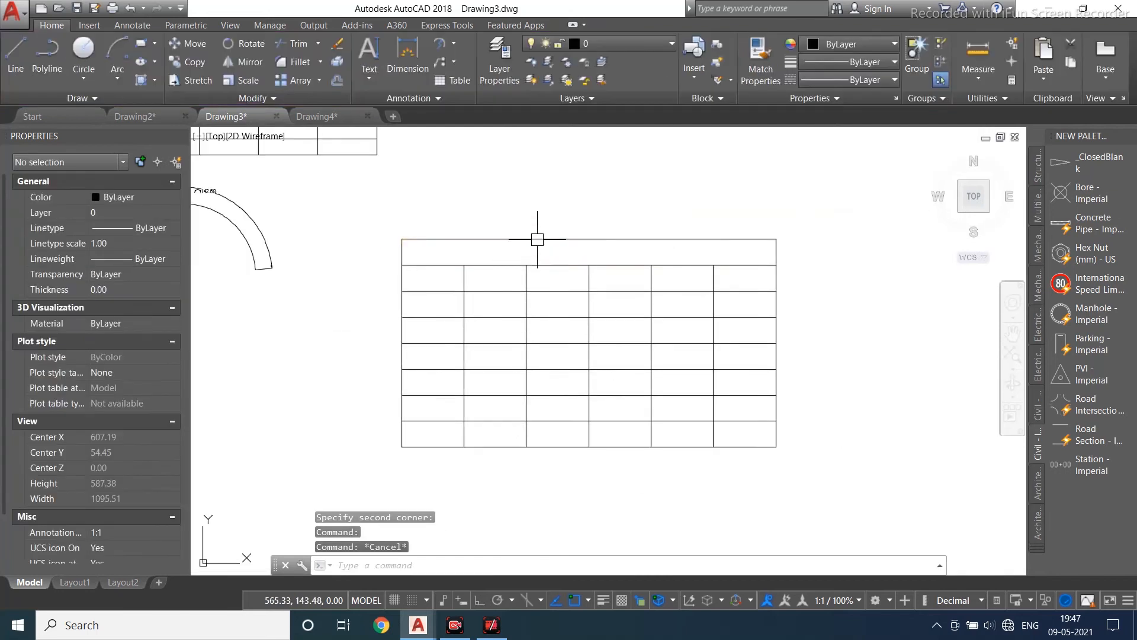
- Enter SCHEDULES as the table's title text
{"action": "left_click", "coordinate": [536, 239]}
{"action": "double_click", "coordinate": [536, 249]}
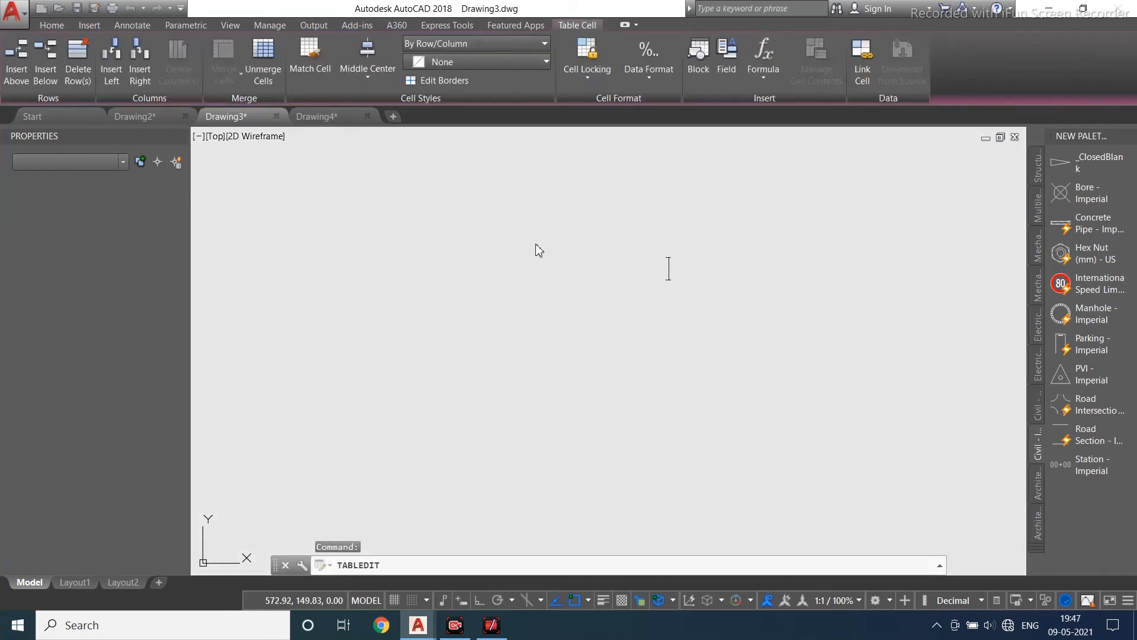
{"action": "scroll", "coordinate": [528, 305], "scroll_direction": "down", "scroll_amount": 8}
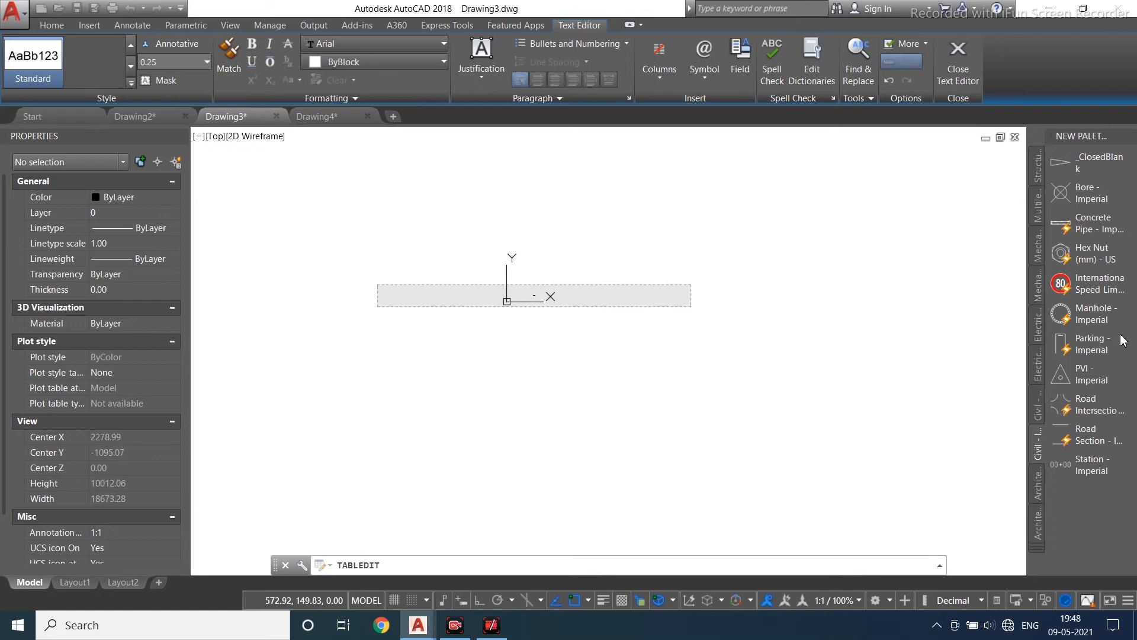
{"action": "left_click", "coordinate": [958, 54]}
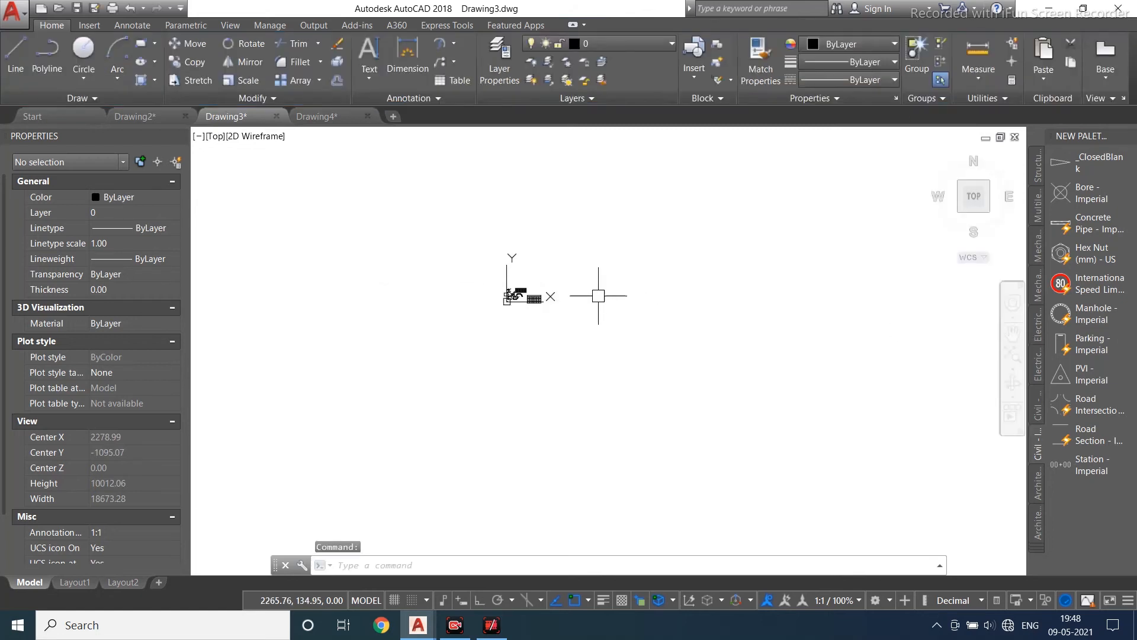
- Set the SCHEDULES title text height to 20
{"action": "scroll", "coordinate": [596, 297], "scroll_direction": "up", "scroll_amount": 8}
{"action": "scroll", "coordinate": [464, 279], "scroll_direction": "up", "scroll_amount": 4}
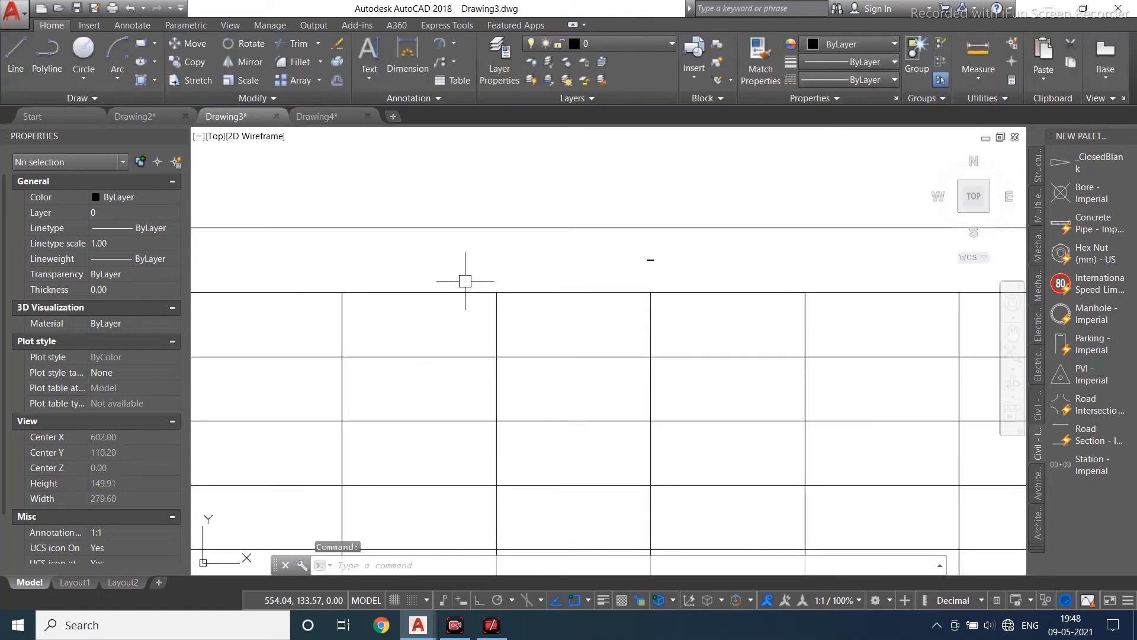
{"action": "double_click", "coordinate": [648, 252]}
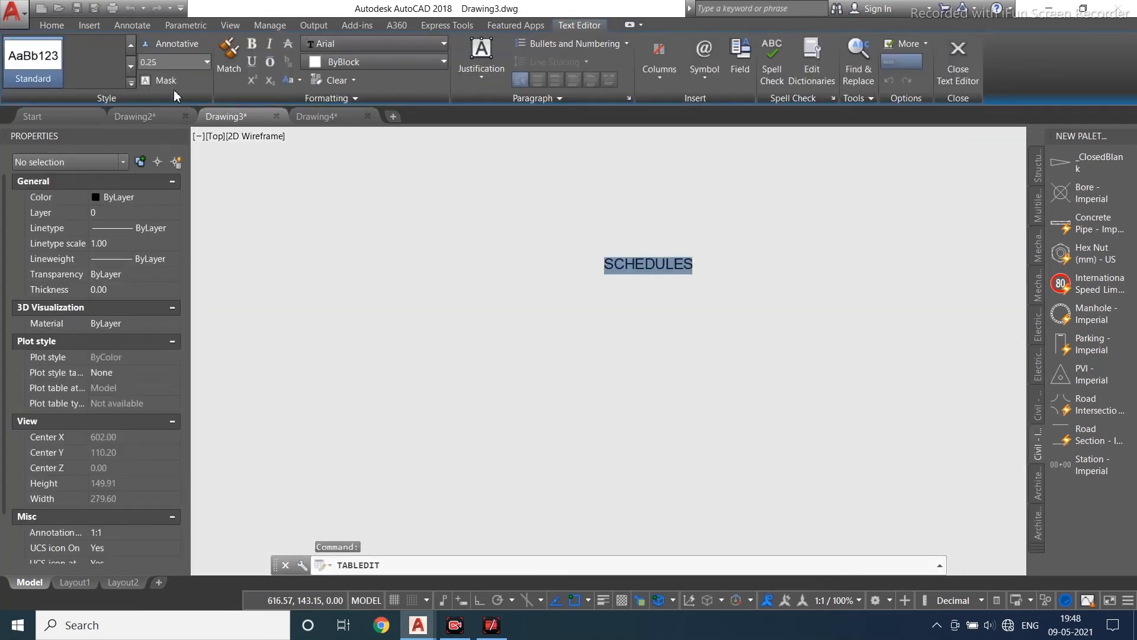
{"action": "type", "text": "2"}
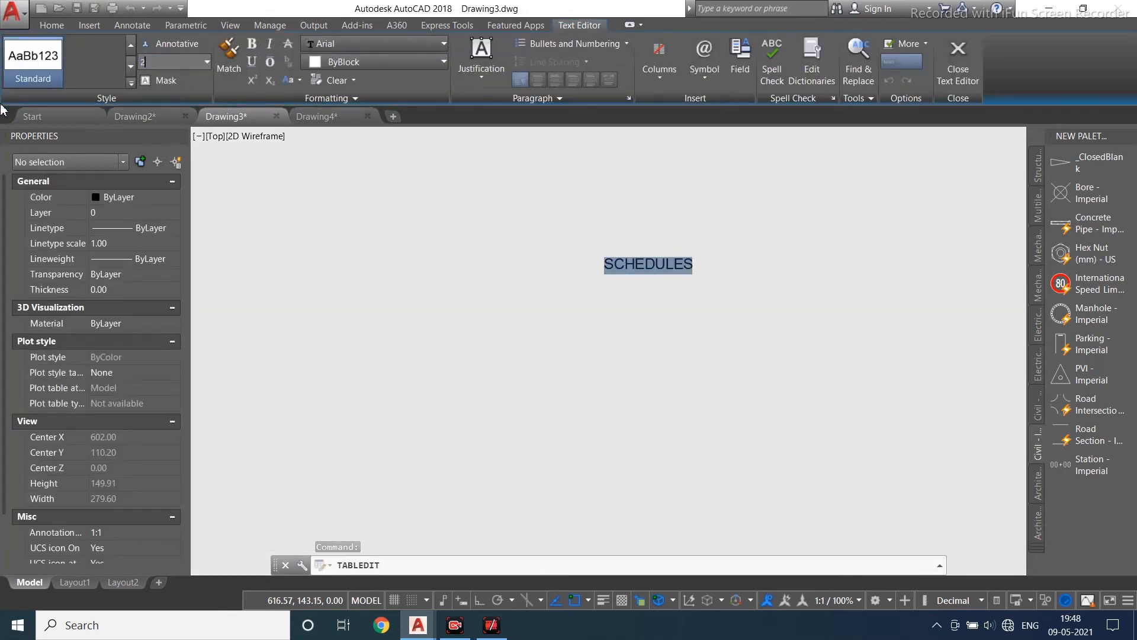
{"action": "type", "text": "0"}
{"action": "key", "text": "Return"}
{"action": "scroll", "coordinate": [541, 168], "scroll_direction": "down", "scroll_amount": 10}
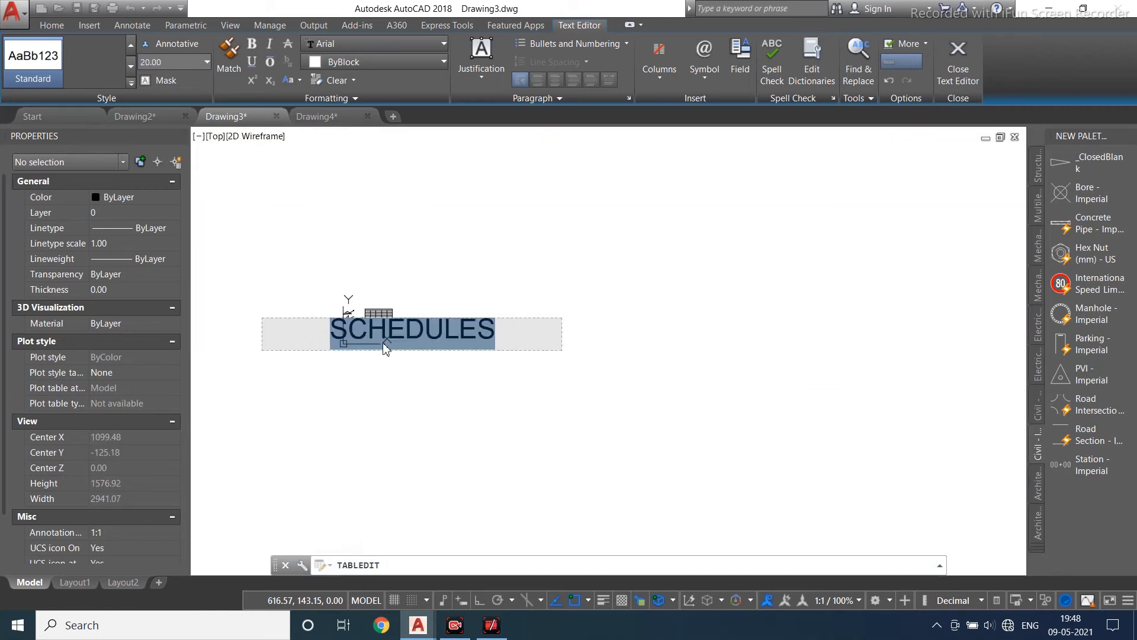
{"action": "left_click", "coordinate": [960, 70]}
- Enter SL.NO in the first header cell with a text height of 8
{"action": "scroll", "coordinate": [528, 183], "scroll_direction": "up", "scroll_amount": 8}
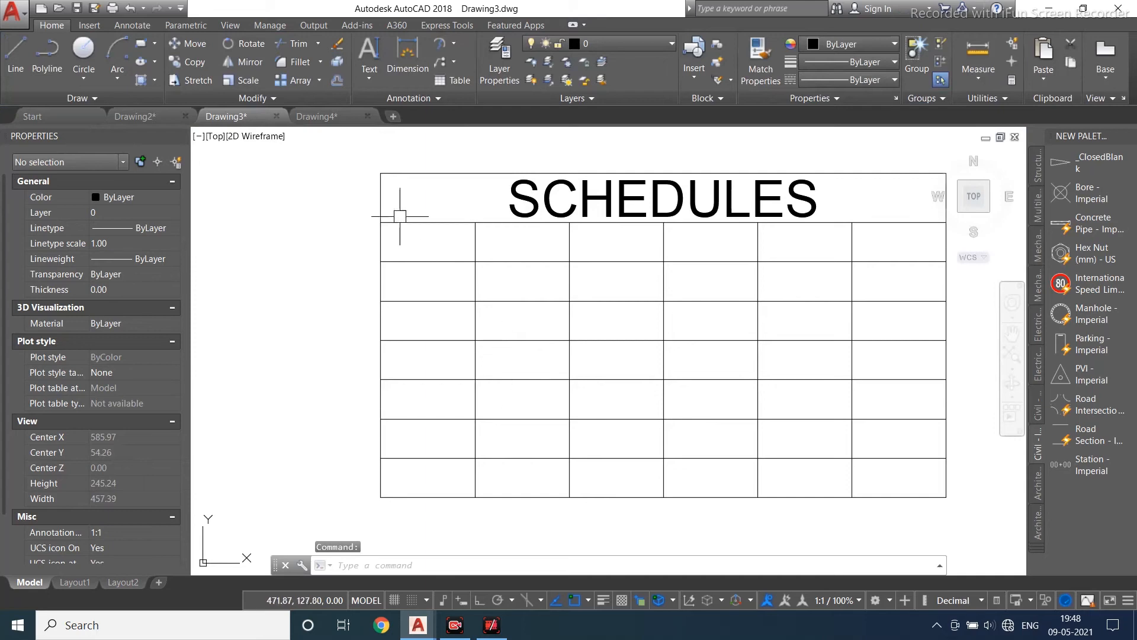
{"action": "left_click", "coordinate": [398, 262]}
{"action": "double_click", "coordinate": [400, 259]}
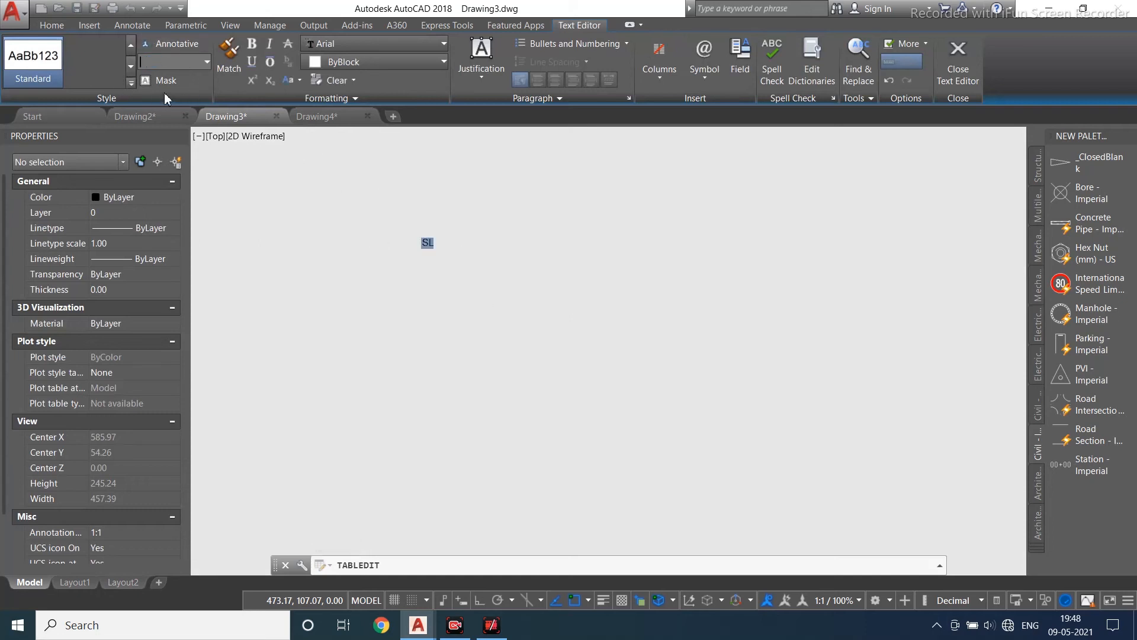
{"action": "left_click", "coordinate": [467, 245]}
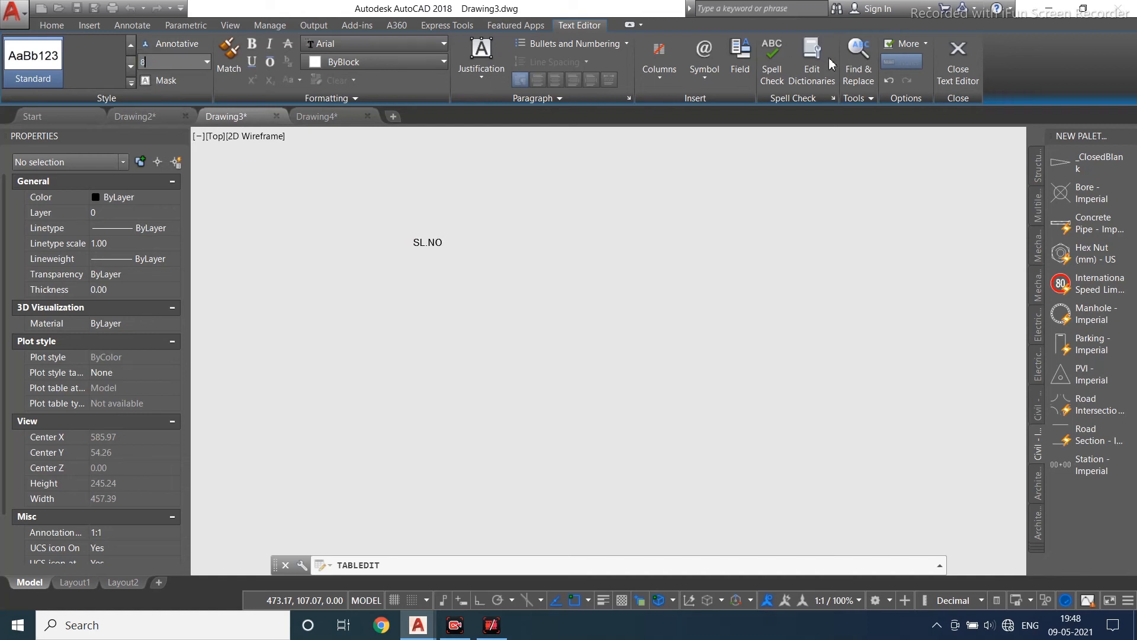
{"action": "key", "text": "Return"}
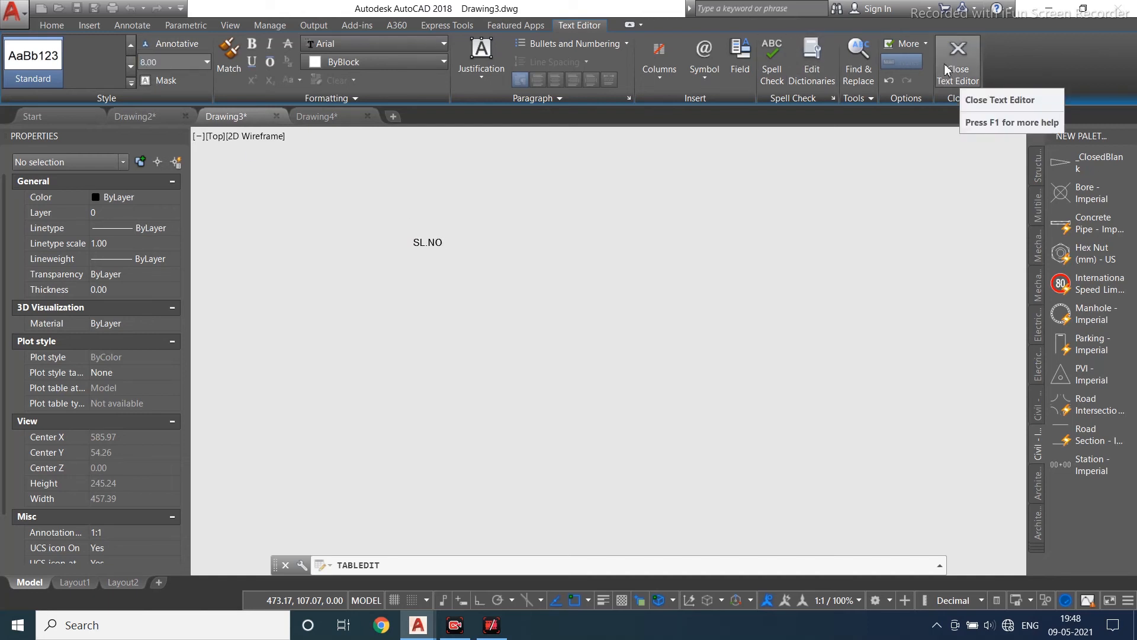
{"action": "left_click", "coordinate": [946, 70]}
- Select the SL.NO cell and inspect its cell and content properties
{"action": "scroll", "coordinate": [414, 240], "scroll_direction": "up", "scroll_amount": 4}
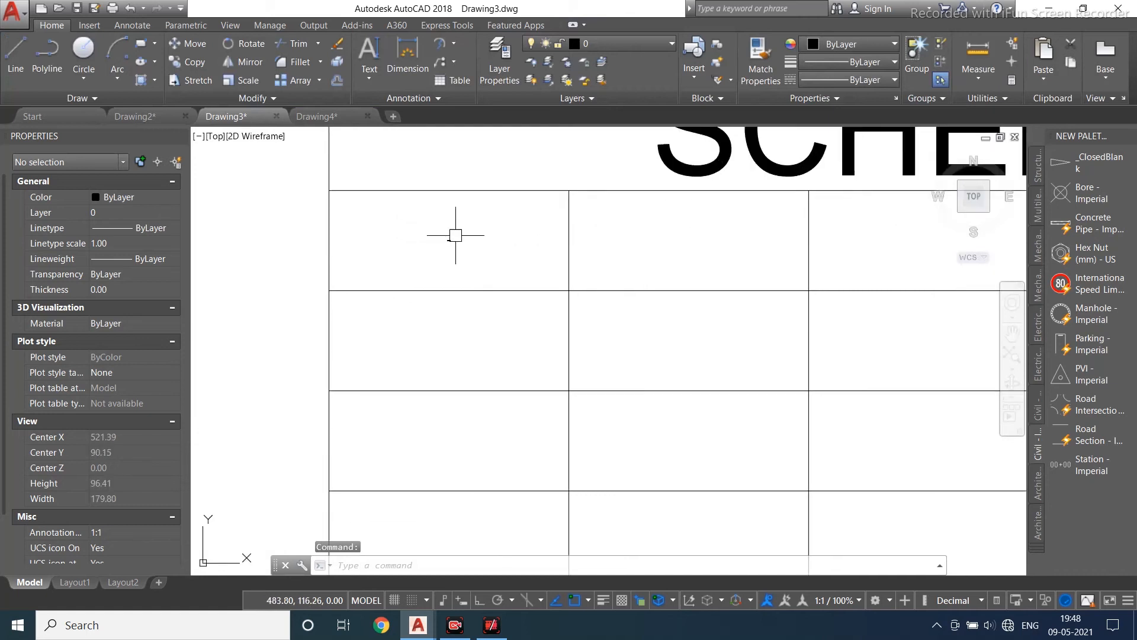
{"action": "left_click", "coordinate": [456, 235]}
{"action": "left_click", "coordinate": [465, 231]}
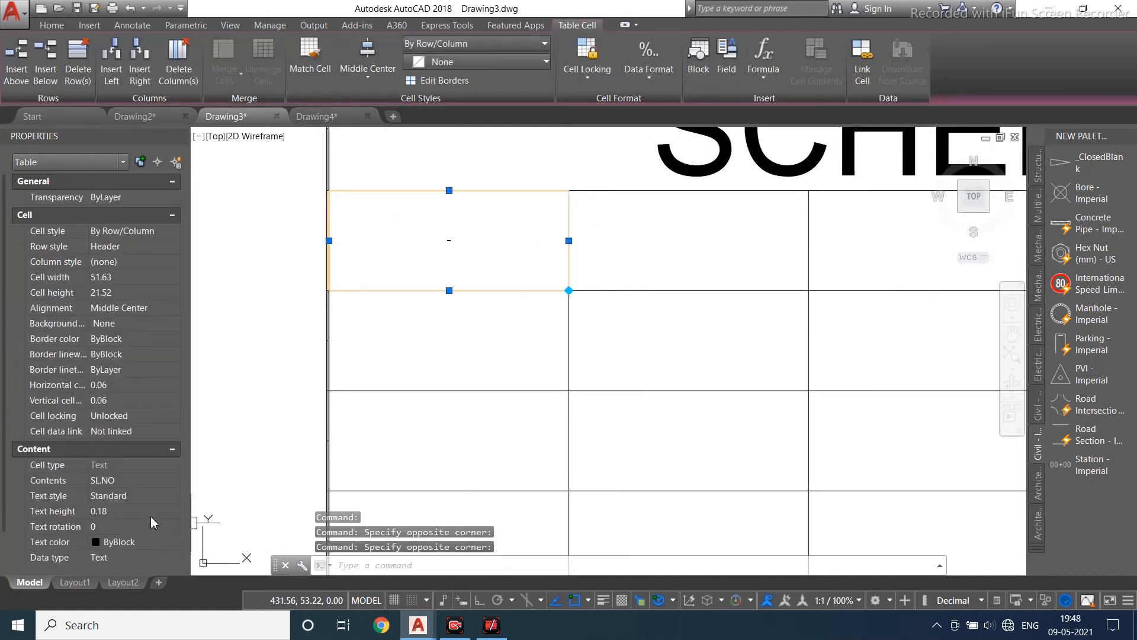
{"action": "left_click", "coordinate": [151, 513]}
{"action": "key", "text": "Return"}
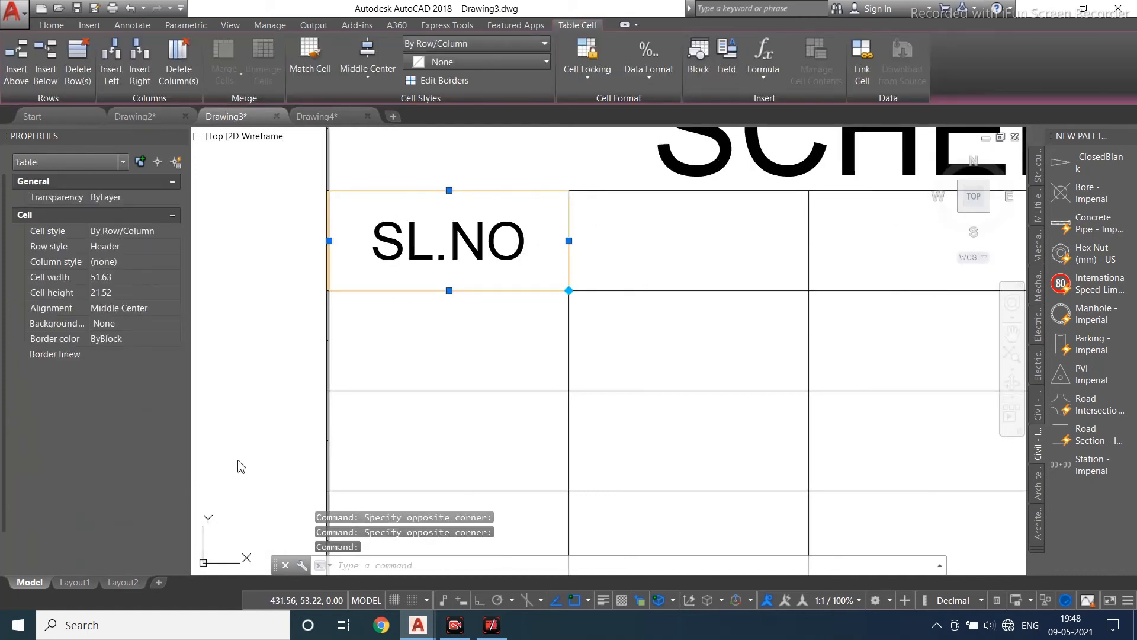
{"action": "key", "text": "Escape"}
{"action": "middle_click_drag", "start_coordinate": [628, 268], "coordinate": [468, 278]}
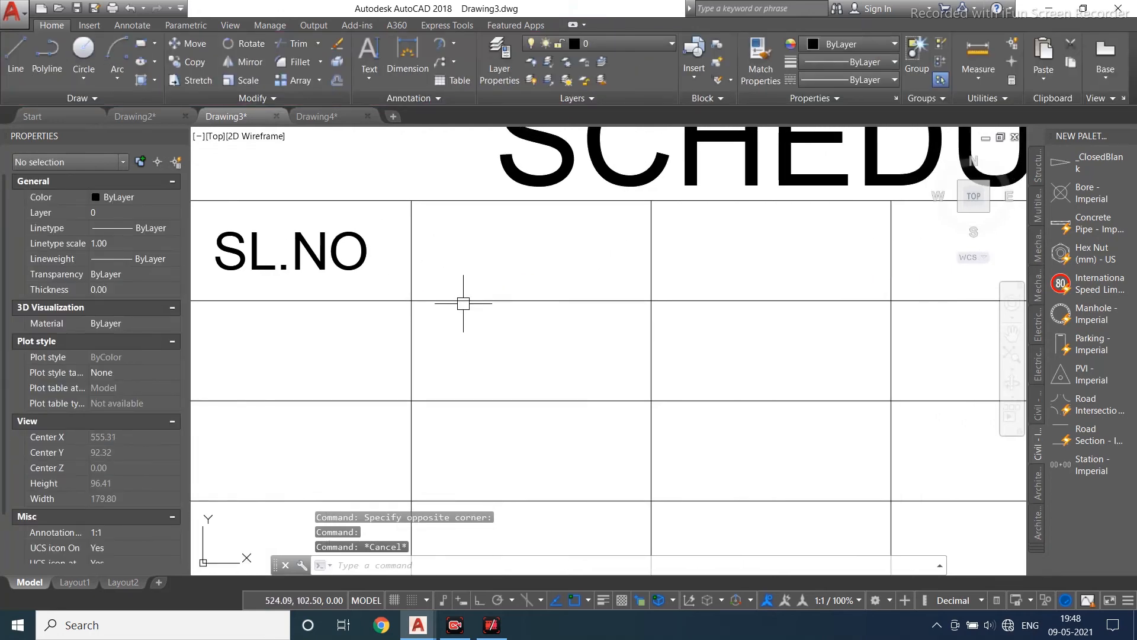
{"action": "left_click", "coordinate": [465, 299]}
{"action": "key", "text": "Escape"}
- Enter `DESCRIPTION in the second header cell with a text height of 8
{"action": "left_click", "coordinate": [461, 234]}
{"action": "double_click", "coordinate": [461, 234]}
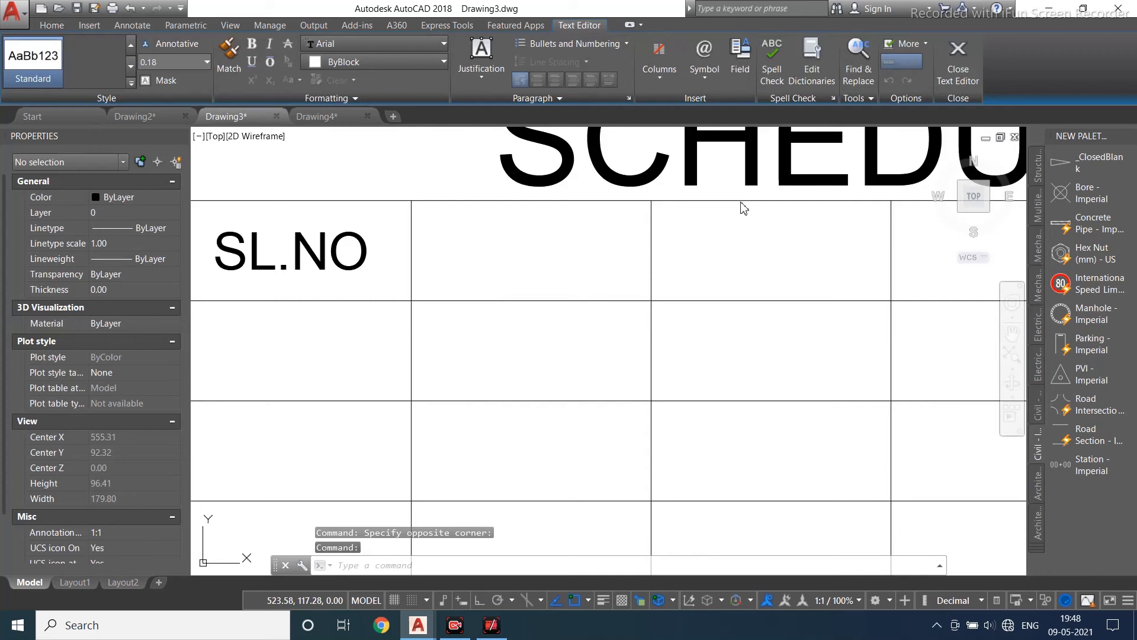
{"action": "left_click", "coordinate": [745, 207]}
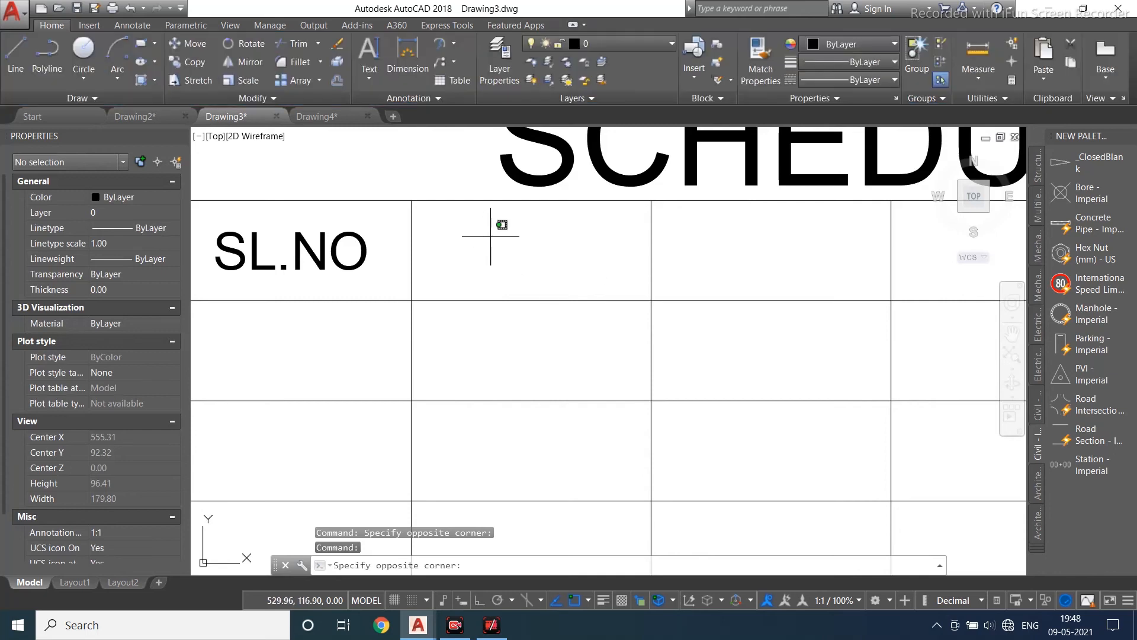
{"action": "left_click", "coordinate": [483, 235]}
{"action": "left_click", "coordinate": [486, 239]}
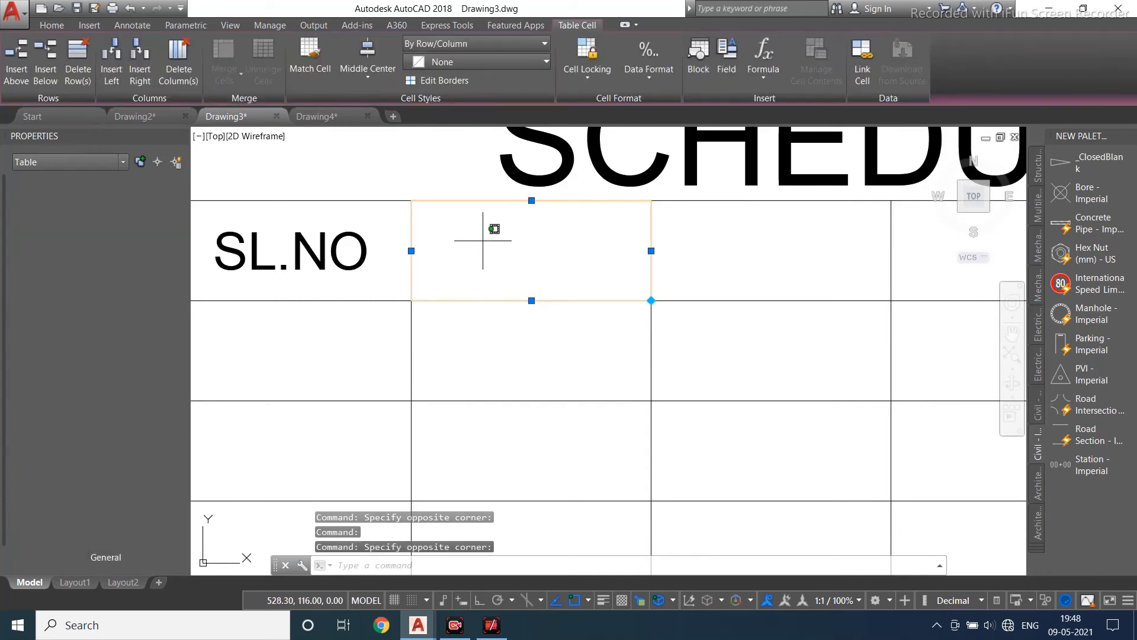
{"action": "left_click", "coordinate": [483, 241]}
{"action": "left_click", "coordinate": [489, 254]}
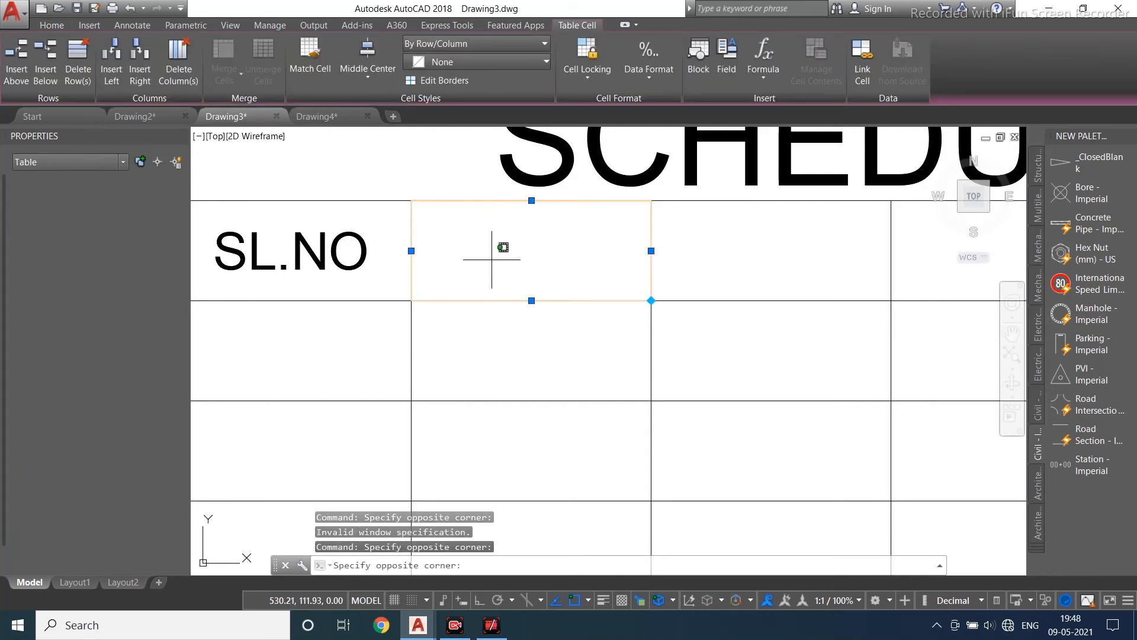
{"action": "left_click", "coordinate": [491, 258]}
{"action": "left_click", "coordinate": [539, 274]}
{"action": "left_click", "coordinate": [539, 274]}
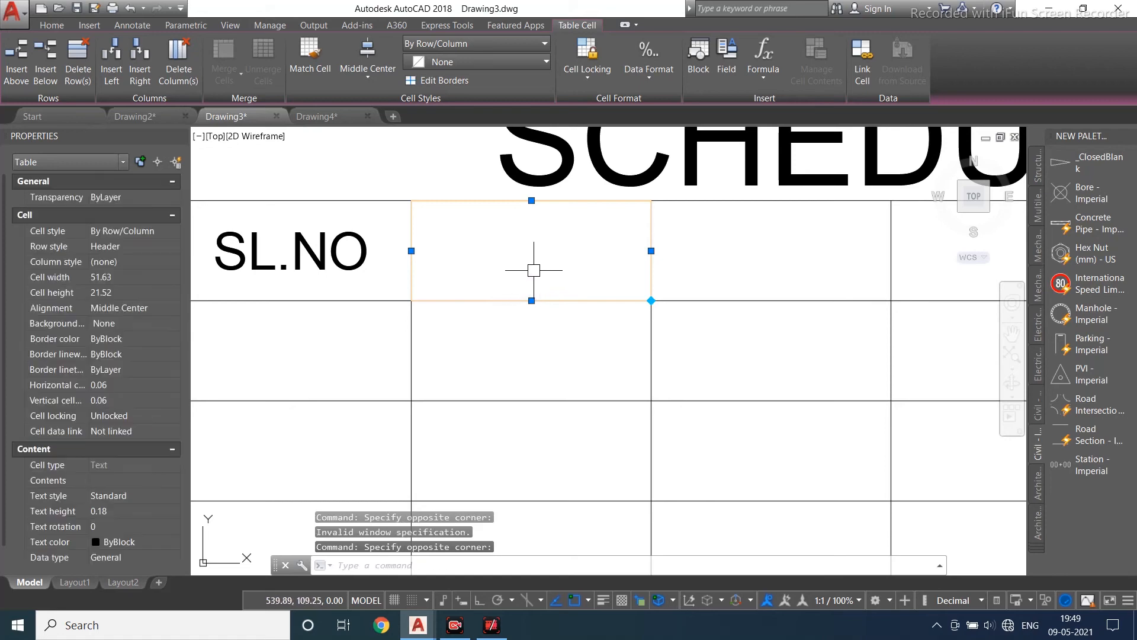
{"action": "scroll", "coordinate": [528, 259], "scroll_direction": "down", "scroll_amount": 6}
{"action": "scroll", "coordinate": [531, 258], "scroll_direction": "up", "scroll_amount": 8}
{"action": "double_click", "coordinate": [531, 258]}
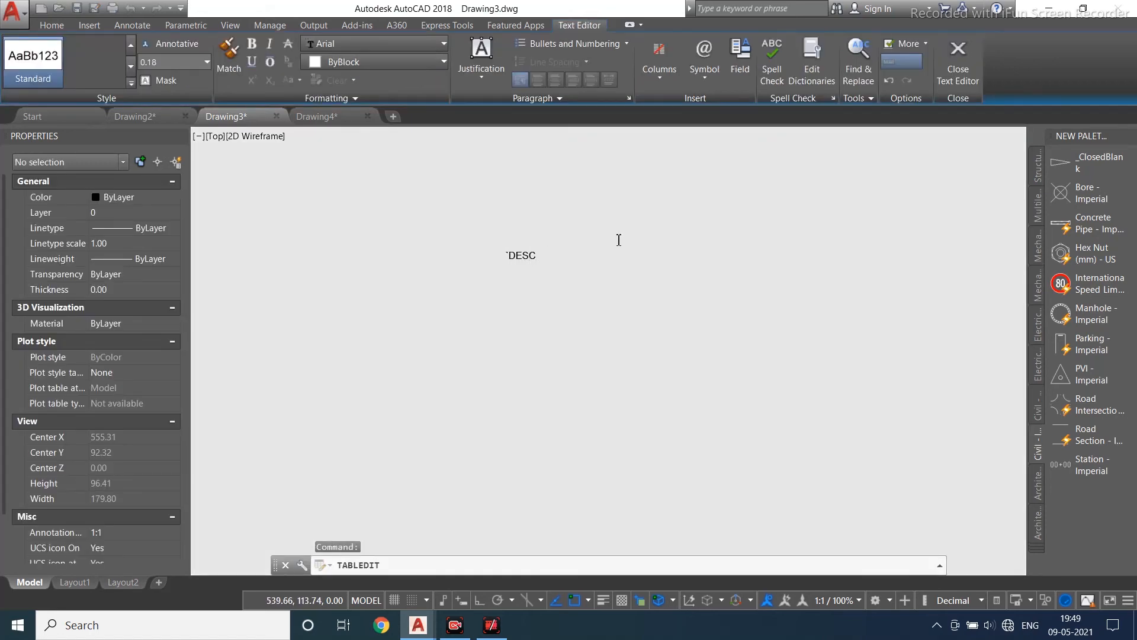
{"action": "type", "text": "`DESCRIPTION"}
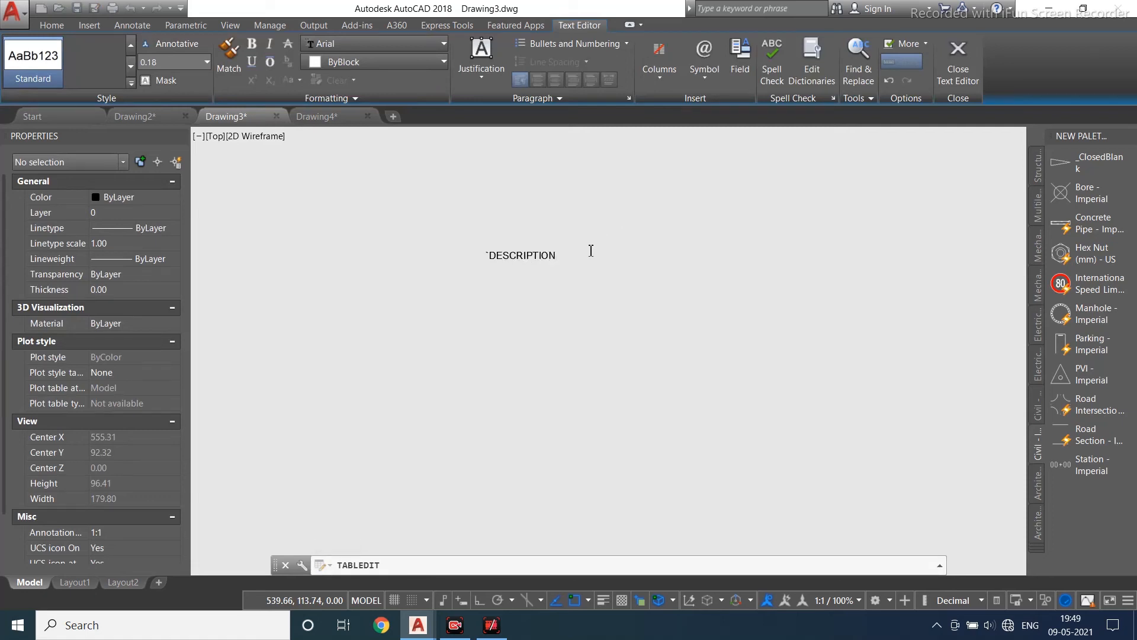
{"action": "left_click_drag", "start_coordinate": [592, 250], "coordinate": [381, 254]}
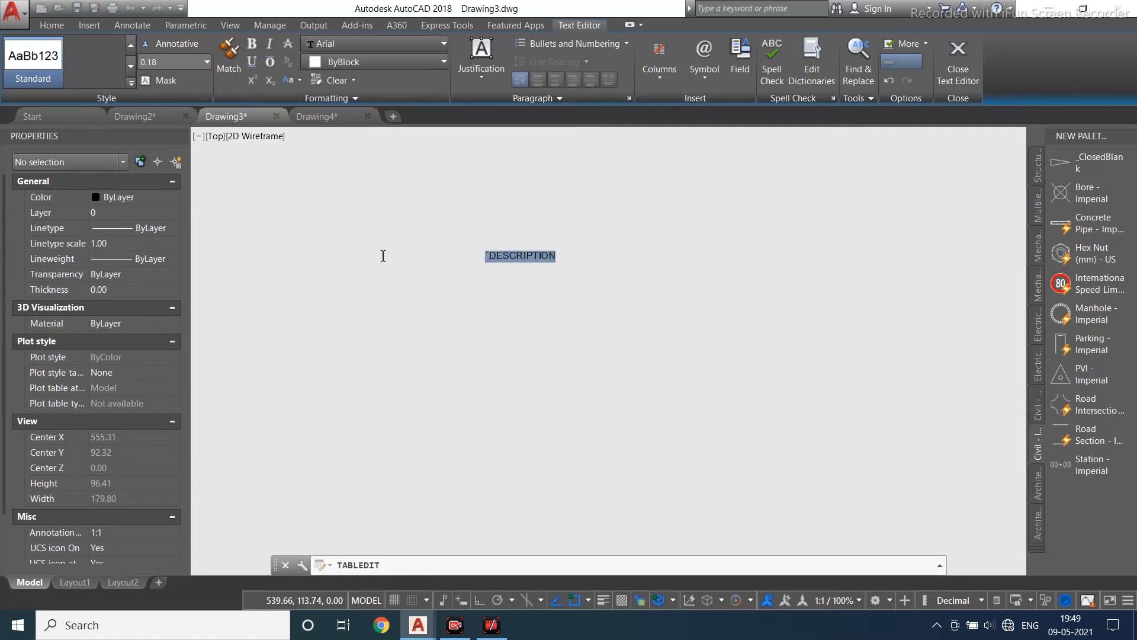
{"action": "left_click", "coordinate": [161, 62]}
{"action": "key", "text": "Return"}
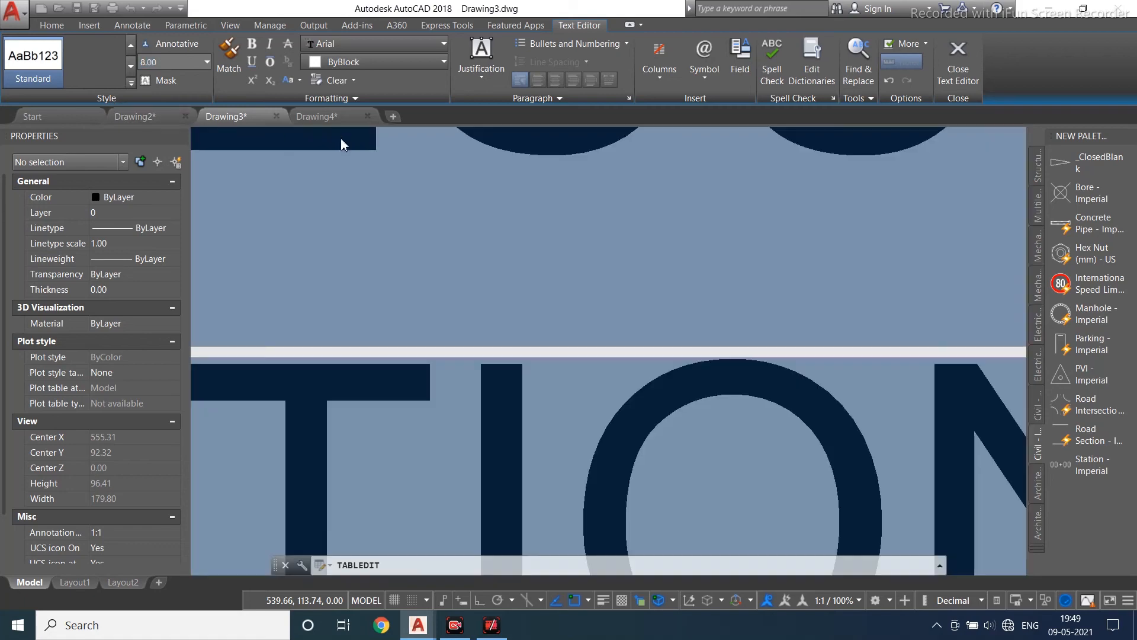
{"action": "left_click", "coordinate": [959, 70]}
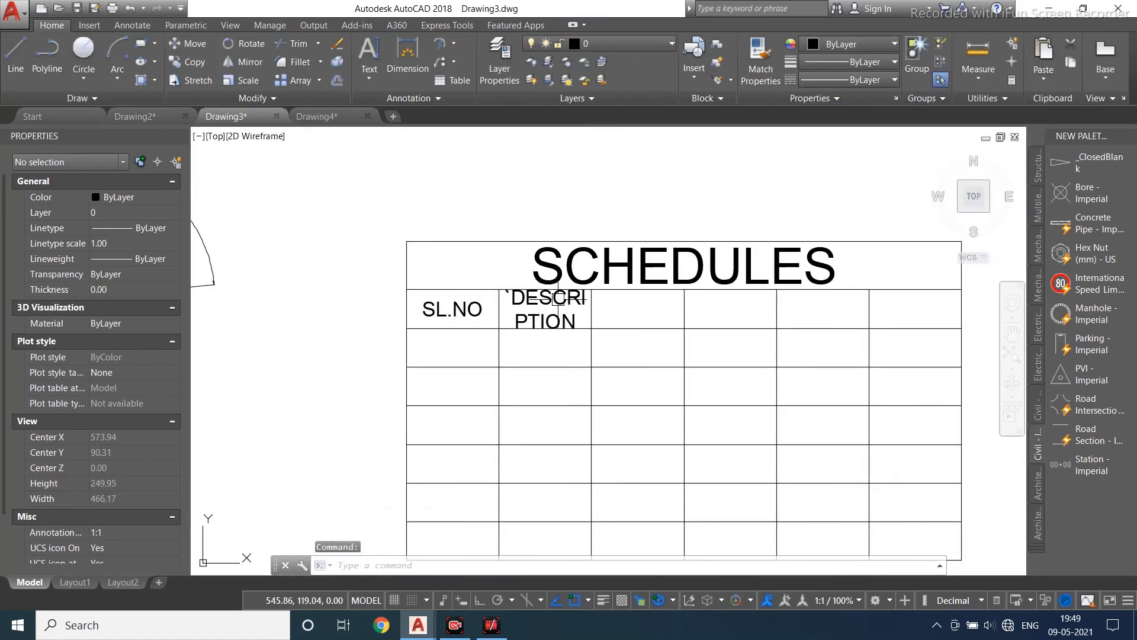
- Widen the DESCRIPTION column by stretching its cell's edge grip to the right
{"action": "left_click", "coordinate": [554, 300]}
{"action": "scroll", "coordinate": [587, 316], "scroll_direction": "up", "scroll_amount": 2}
{"action": "left_click", "coordinate": [591, 309]}
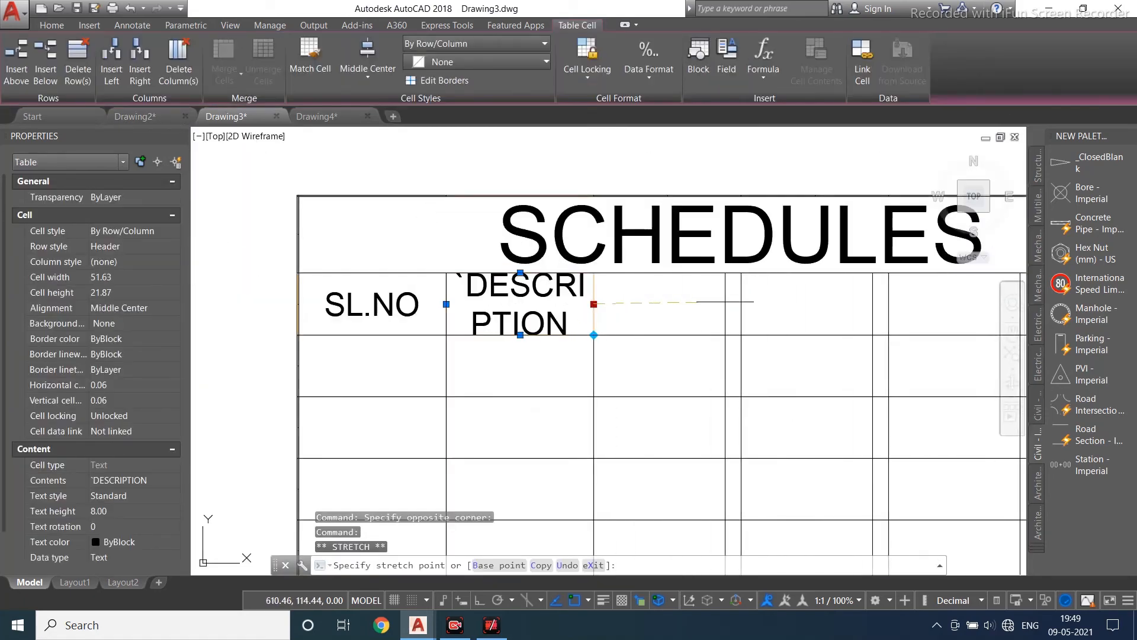
{"action": "left_click", "coordinate": [765, 303]}
{"action": "scroll", "coordinate": [602, 353], "scroll_direction": "down", "scroll_amount": 3}
{"action": "key", "text": "Escape"}
{"action": "scroll", "coordinate": [494, 367], "scroll_direction": "up", "scroll_amount": 2}
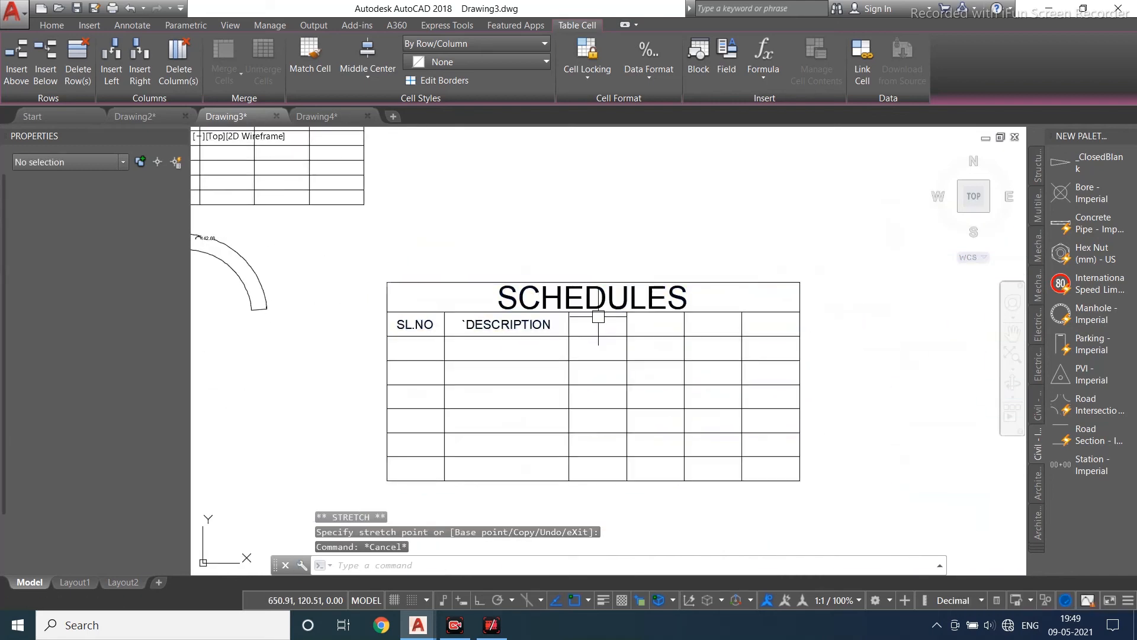
{"action": "middle_click_drag", "start_coordinate": [494, 366], "coordinate": [552, 268]}
{"action": "scroll", "coordinate": [425, 279], "scroll_direction": "down", "scroll_amount": 2}
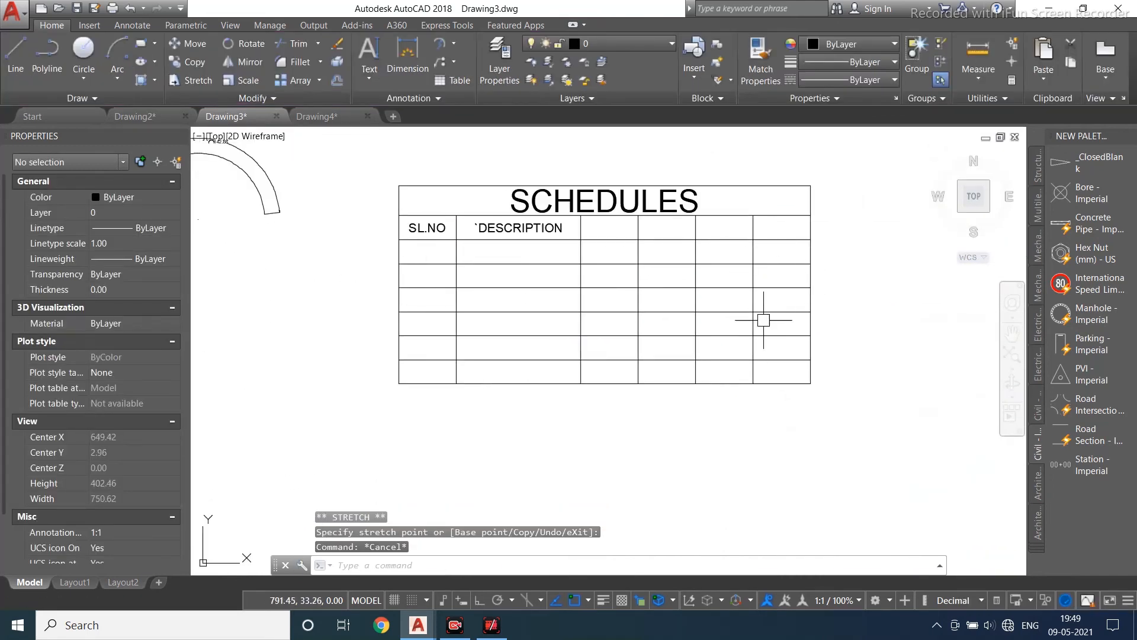
{"action": "scroll", "coordinate": [542, 233], "scroll_direction": "up", "scroll_amount": 2}
{"action": "left_click", "coordinate": [530, 237]}
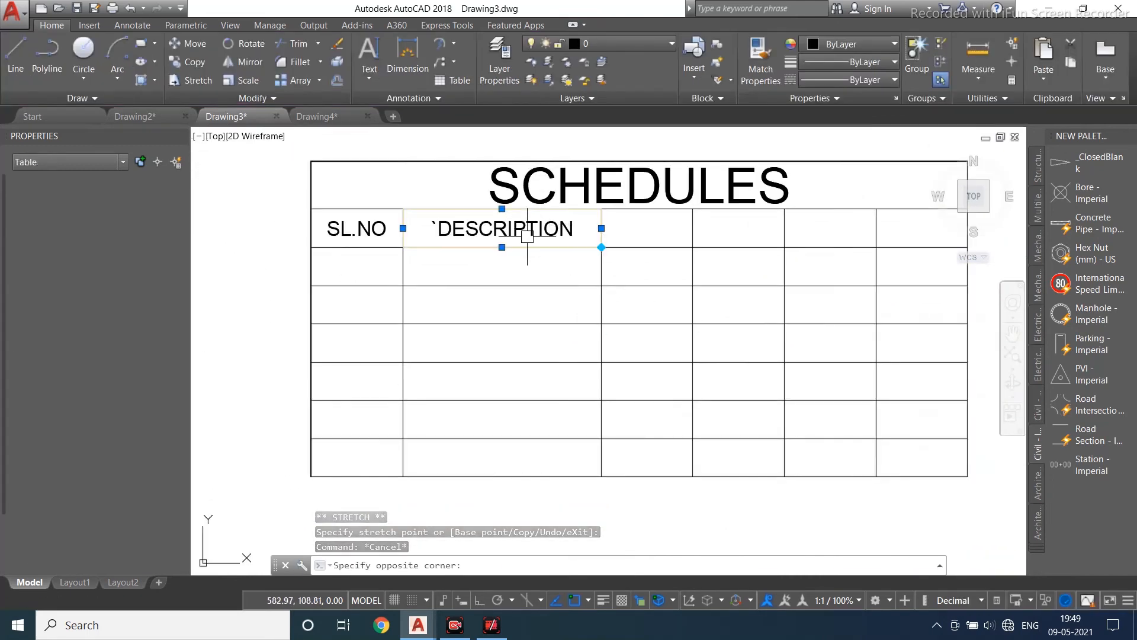
{"action": "scroll", "coordinate": [454, 282], "scroll_direction": "down", "scroll_amount": 3}
{"action": "key", "text": "Escape"}
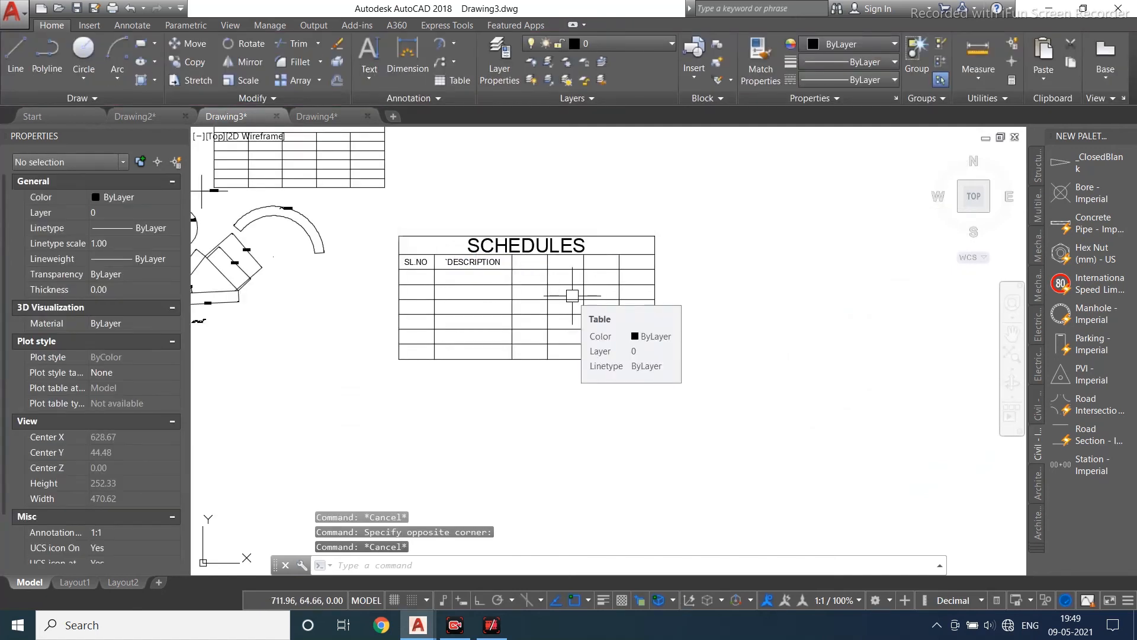
- Create a new text style named a2 with the Bell MT font and apply it
{"action": "left_click", "coordinate": [439, 99]}
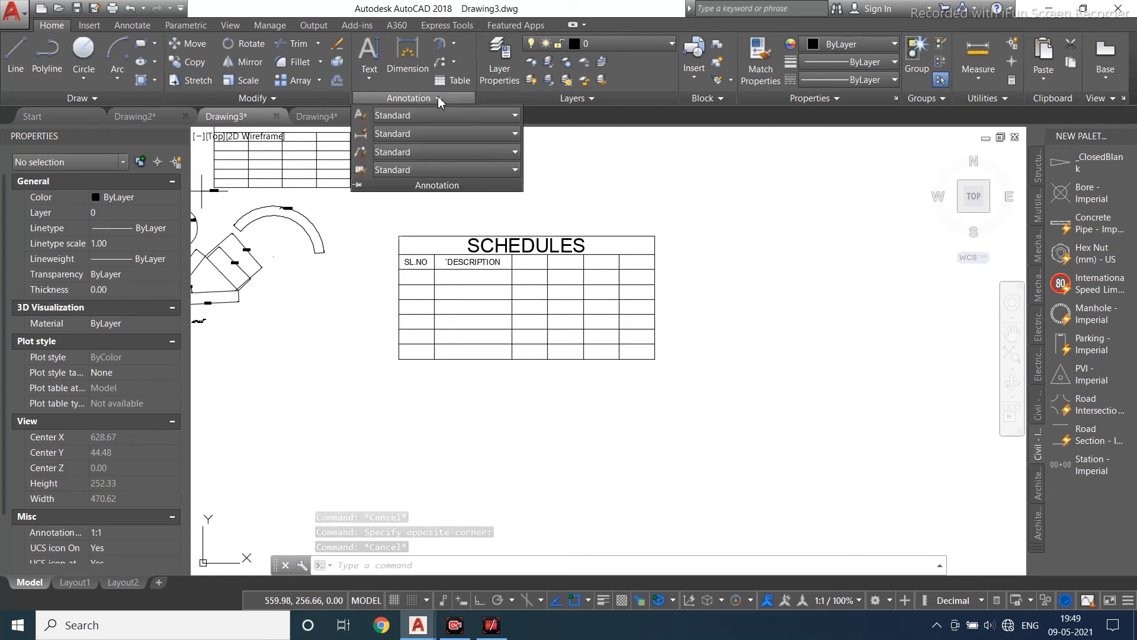
{"action": "left_click", "coordinate": [361, 116]}
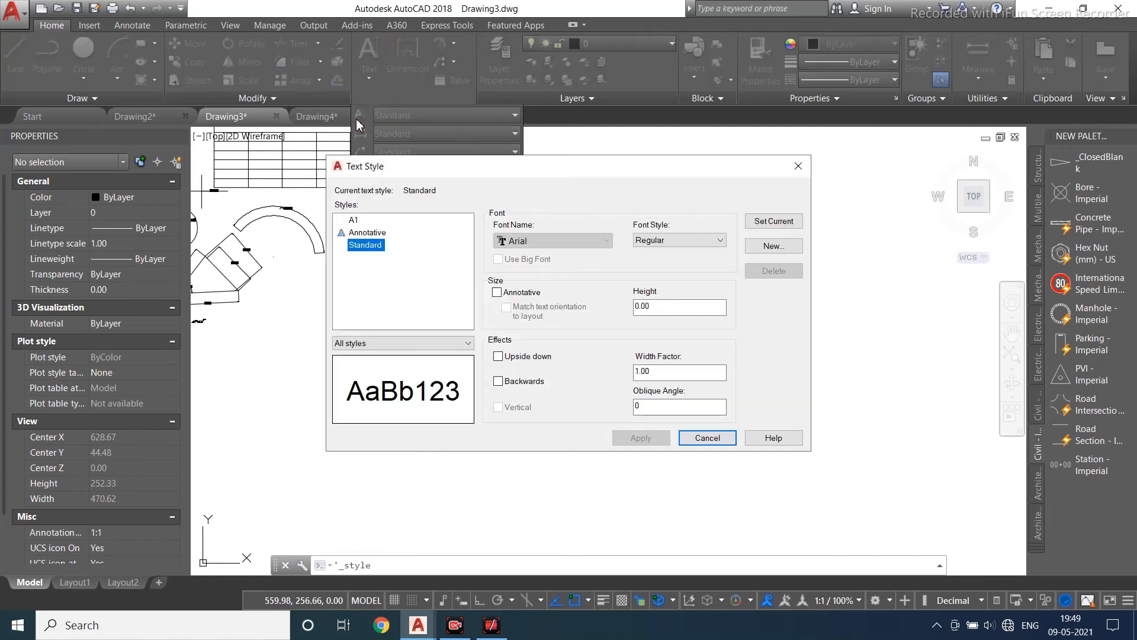
{"action": "left_click", "coordinate": [558, 244]}
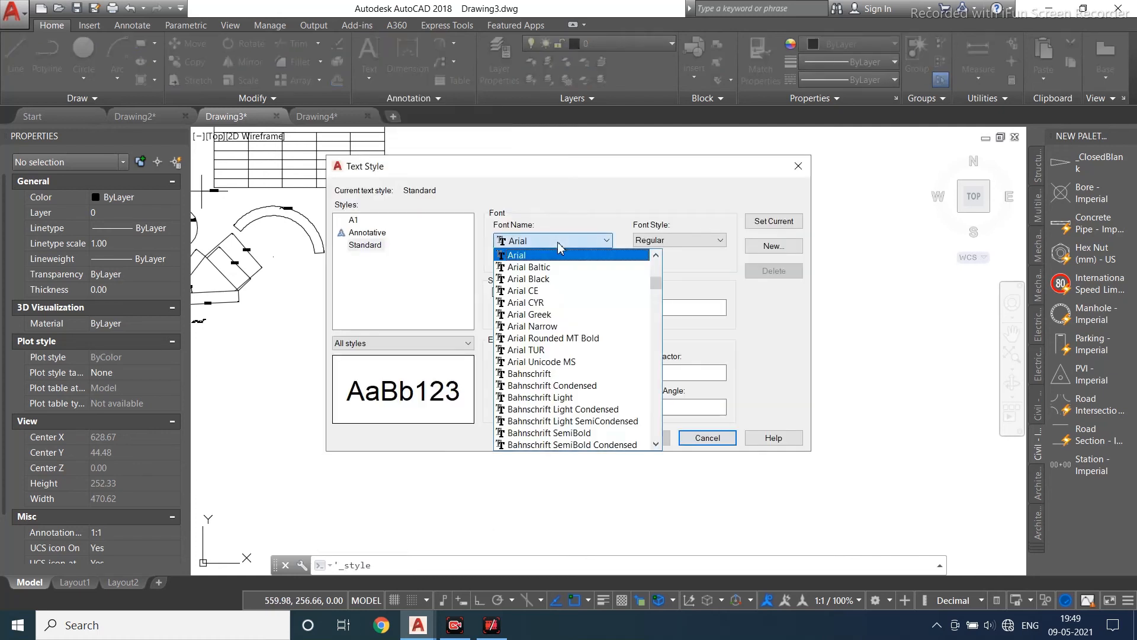
{"action": "left_click", "coordinate": [572, 240]}
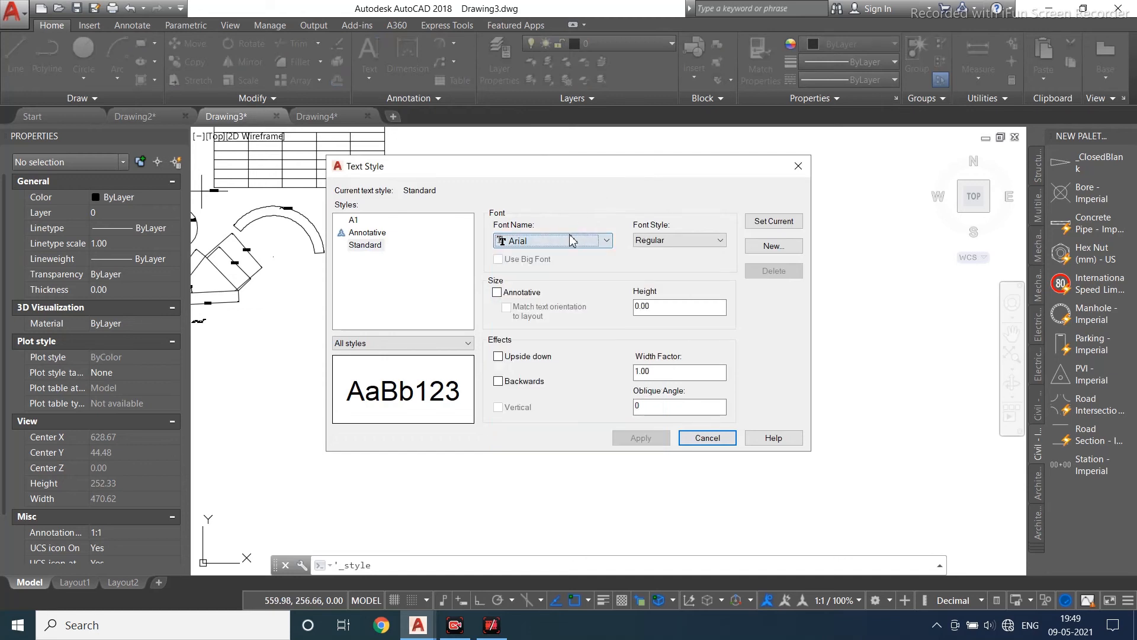
{"action": "left_click", "coordinate": [766, 248]}
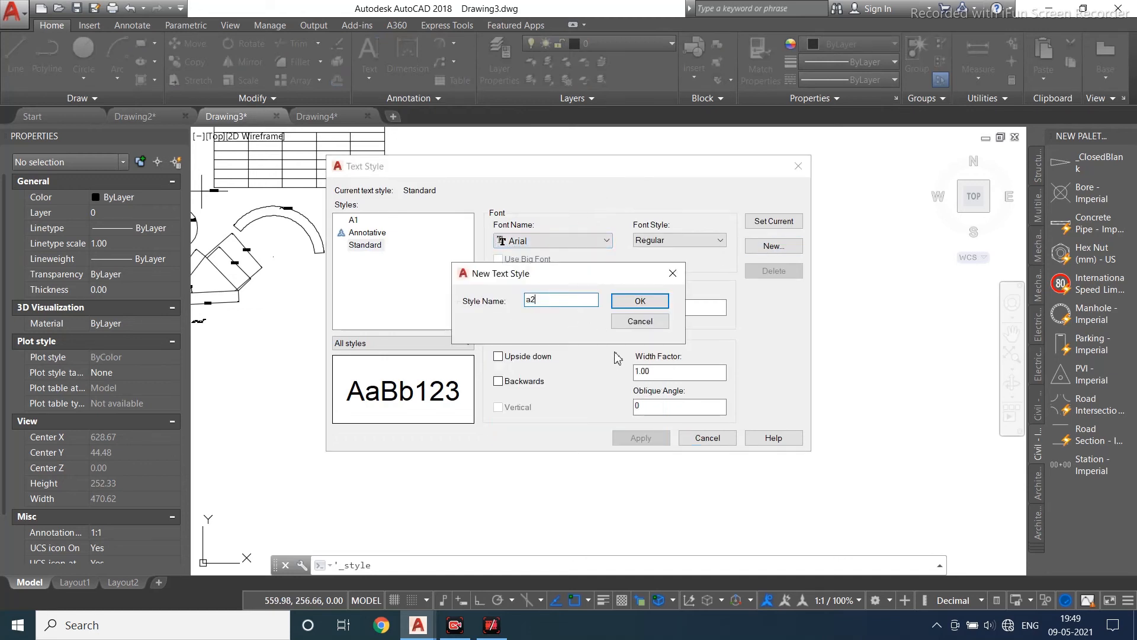
{"action": "left_click", "coordinate": [640, 301]}
{"action": "left_click", "coordinate": [560, 241]}
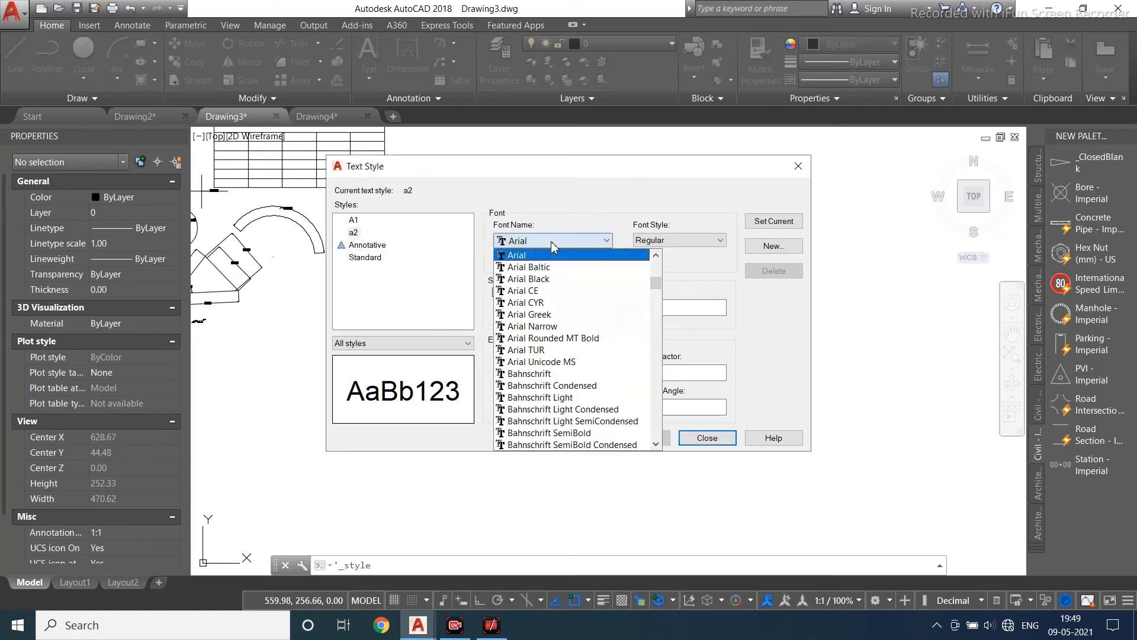
{"action": "scroll", "coordinate": [552, 392], "scroll_direction": "down", "scroll_amount": 5}
{"action": "left_click", "coordinate": [556, 387]}
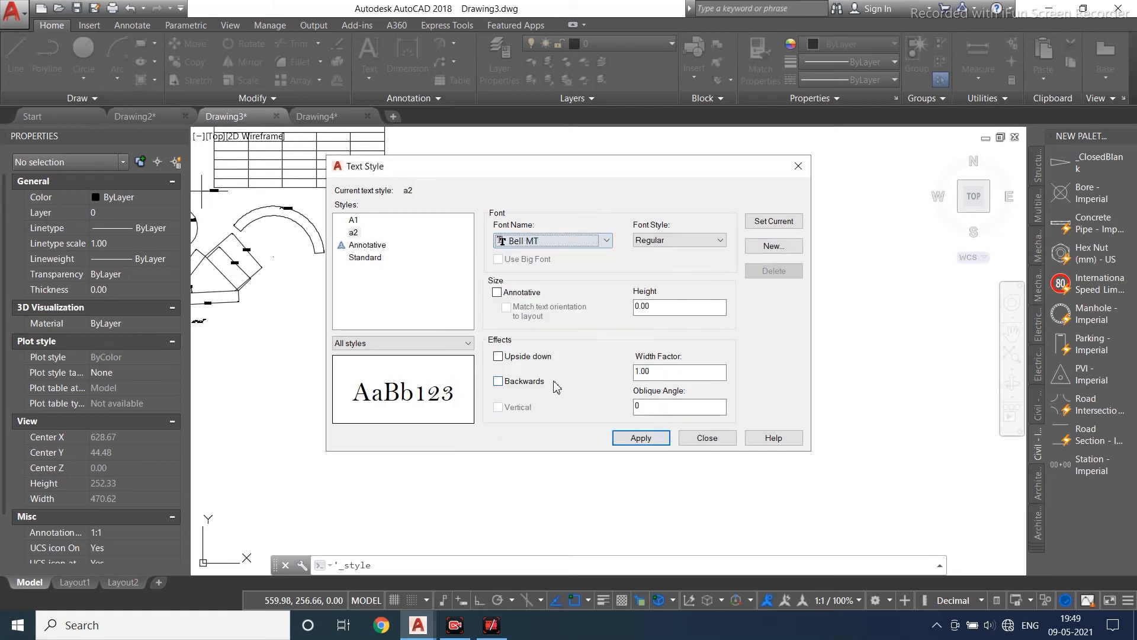
{"action": "left_click", "coordinate": [659, 443]}
{"action": "left_click", "coordinate": [707, 438]}
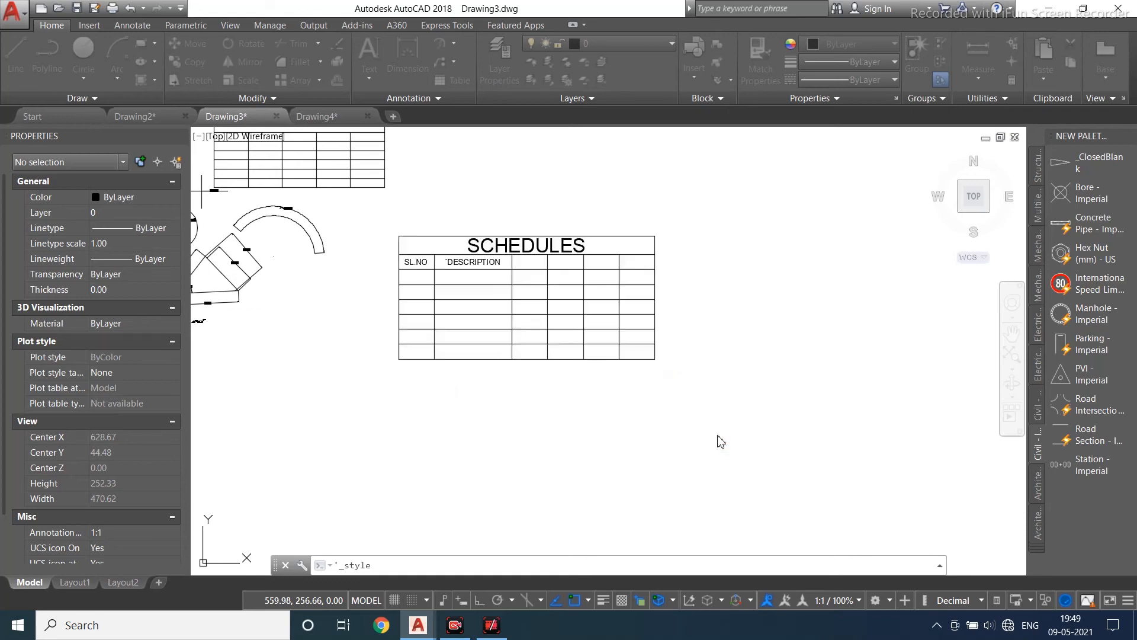
- Change the style of the AUTODESK autocad text to a2
{"action": "scroll", "coordinate": [432, 263], "scroll_direction": "up", "scroll_amount": 2}
{"action": "scroll", "coordinate": [432, 262], "scroll_direction": "down", "scroll_amount": 3}
{"action": "scroll", "coordinate": [351, 418], "scroll_direction": "up", "scroll_amount": 5}
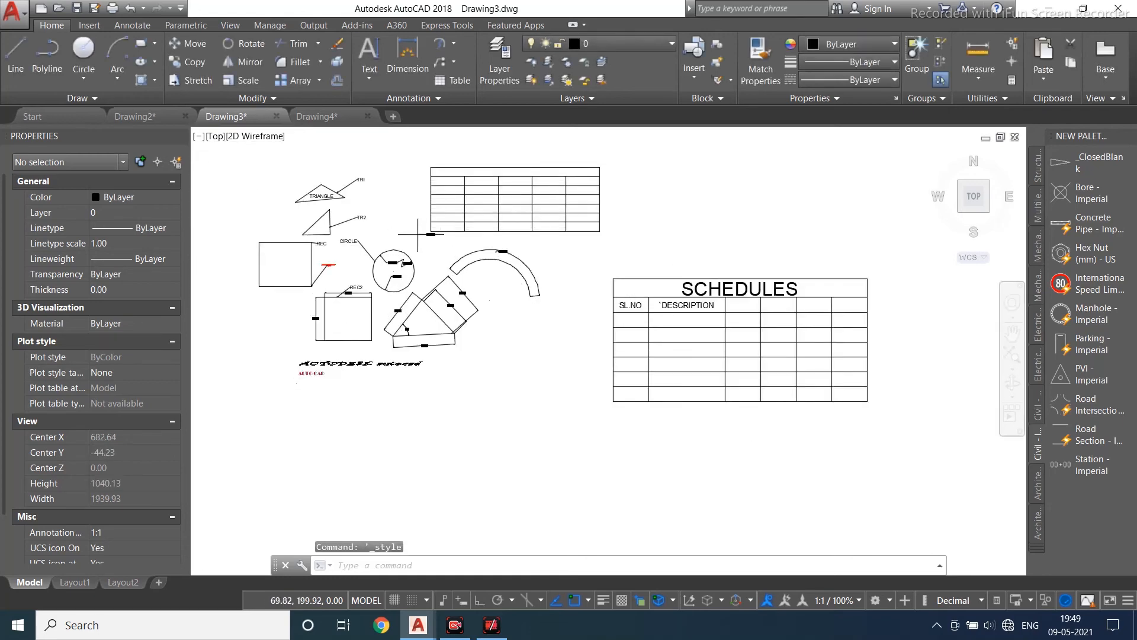
{"action": "left_click", "coordinate": [351, 419]}
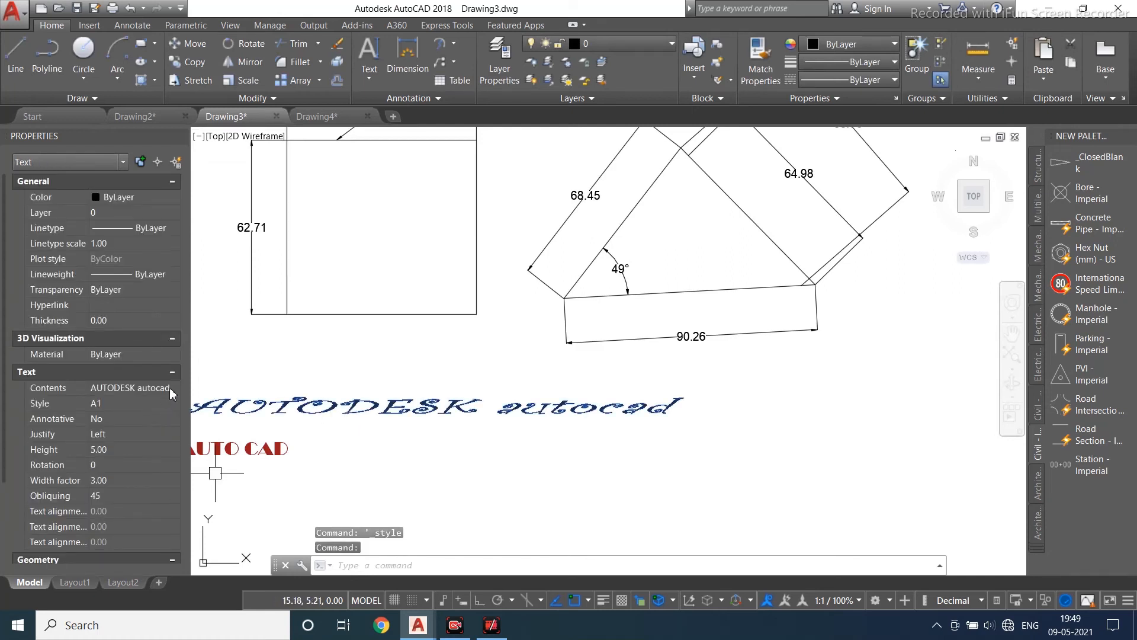
{"action": "left_click", "coordinate": [136, 402]}
{"action": "left_click", "coordinate": [174, 403]}
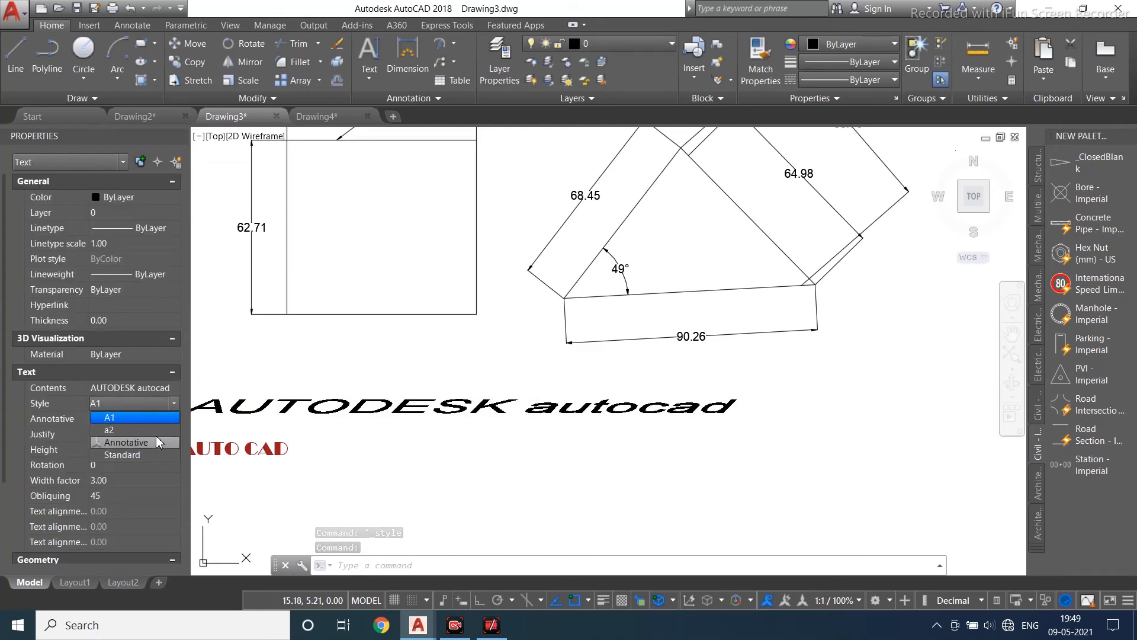
{"action": "left_click", "coordinate": [161, 430]}
{"action": "scroll", "coordinate": [584, 380], "scroll_direction": "down", "scroll_amount": 2}
{"action": "scroll", "coordinate": [436, 372], "scroll_direction": "up", "scroll_amount": 2}
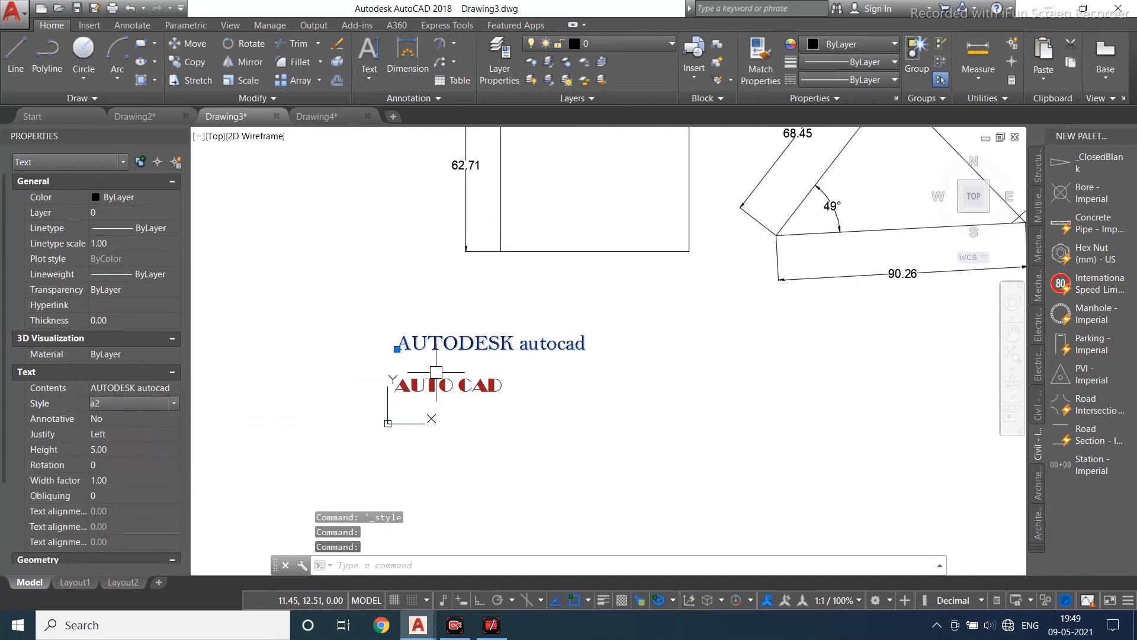
{"action": "scroll", "coordinate": [436, 372], "scroll_direction": "up", "scroll_amount": 2}
{"action": "key", "text": "Escape"}
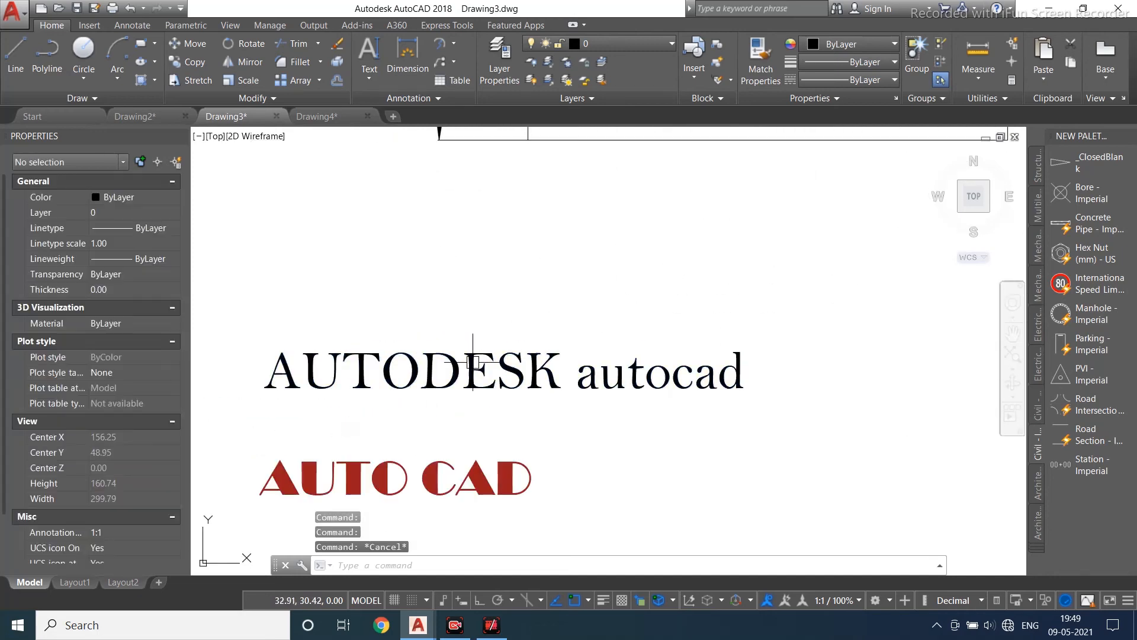
- Open the Standard dimension style for modification and set its dimension line colour to Red
{"action": "left_click", "coordinate": [399, 100]}
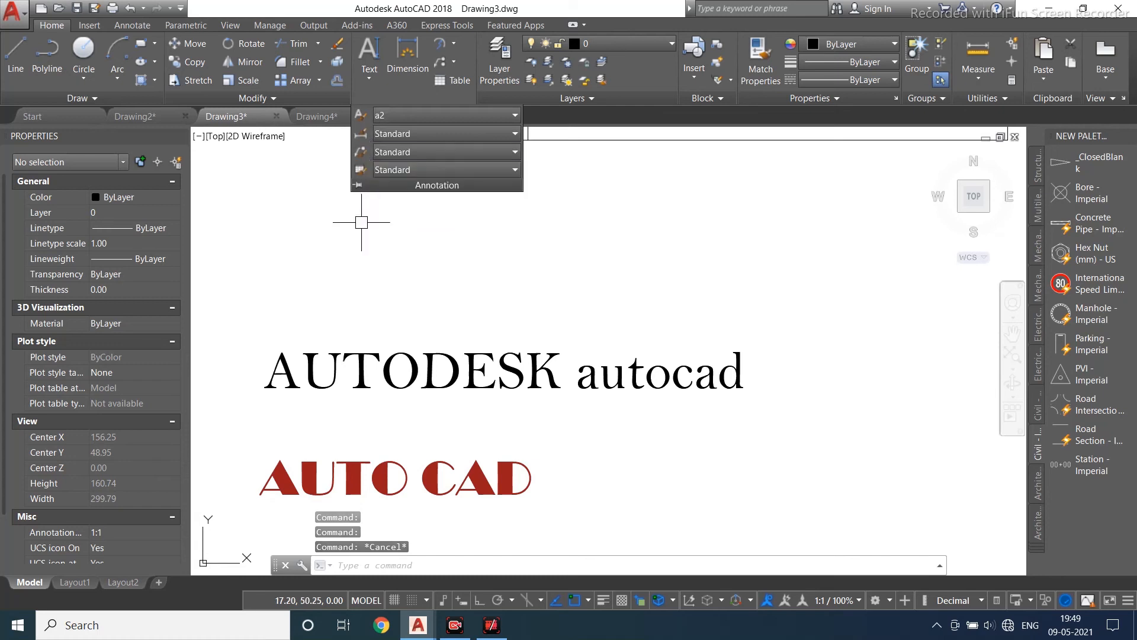
{"action": "left_click", "coordinate": [359, 152]}
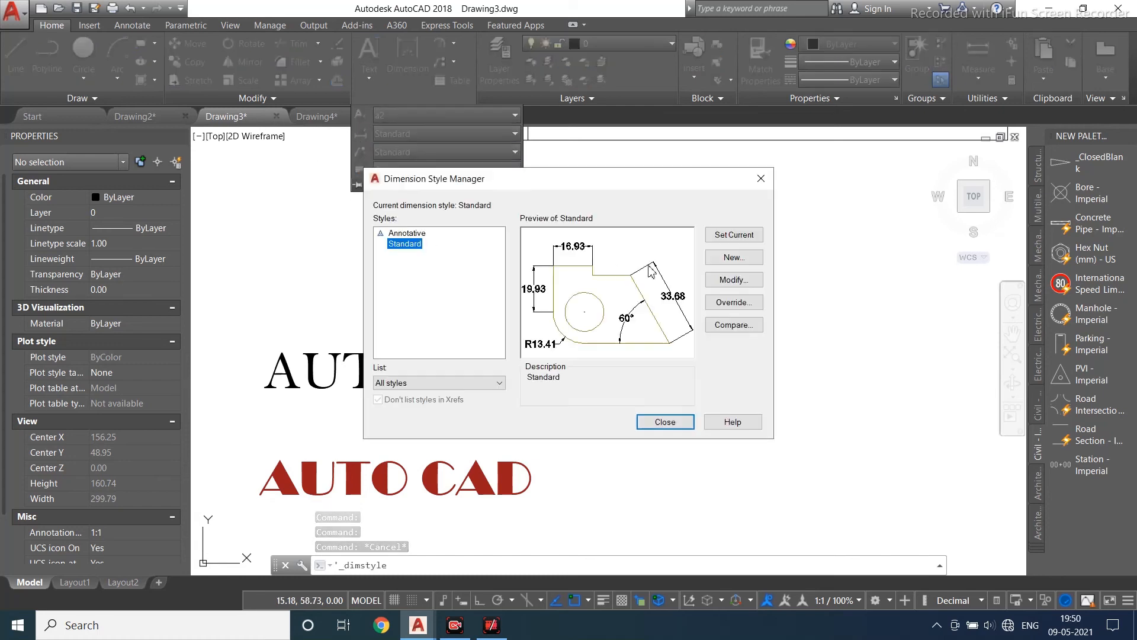
{"action": "left_click", "coordinate": [734, 279]}
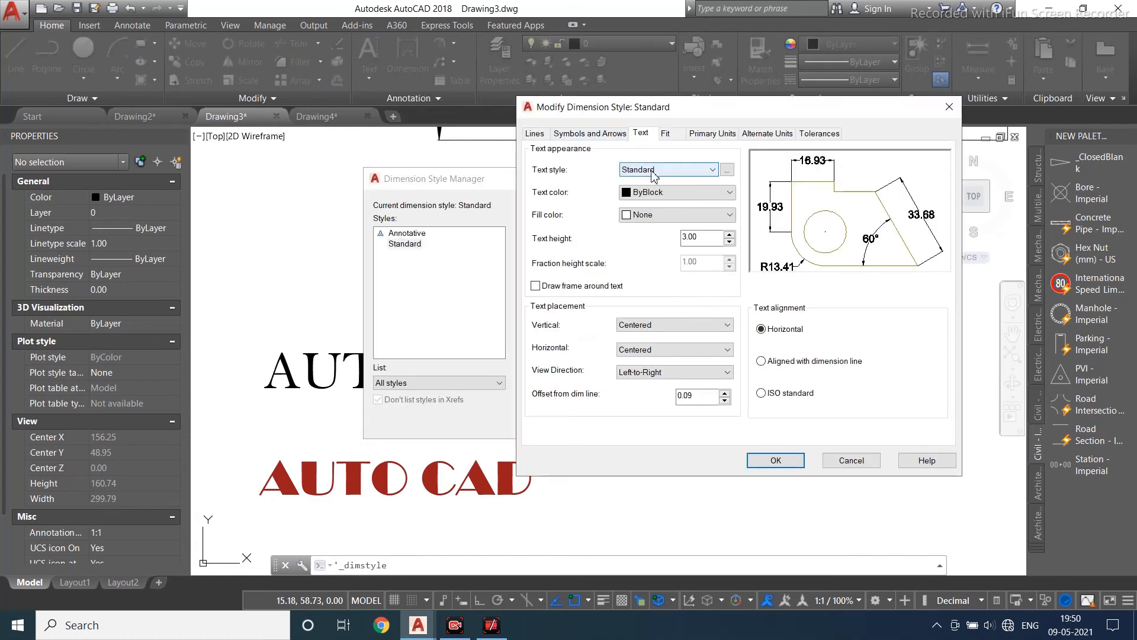
{"action": "left_click", "coordinate": [579, 131]}
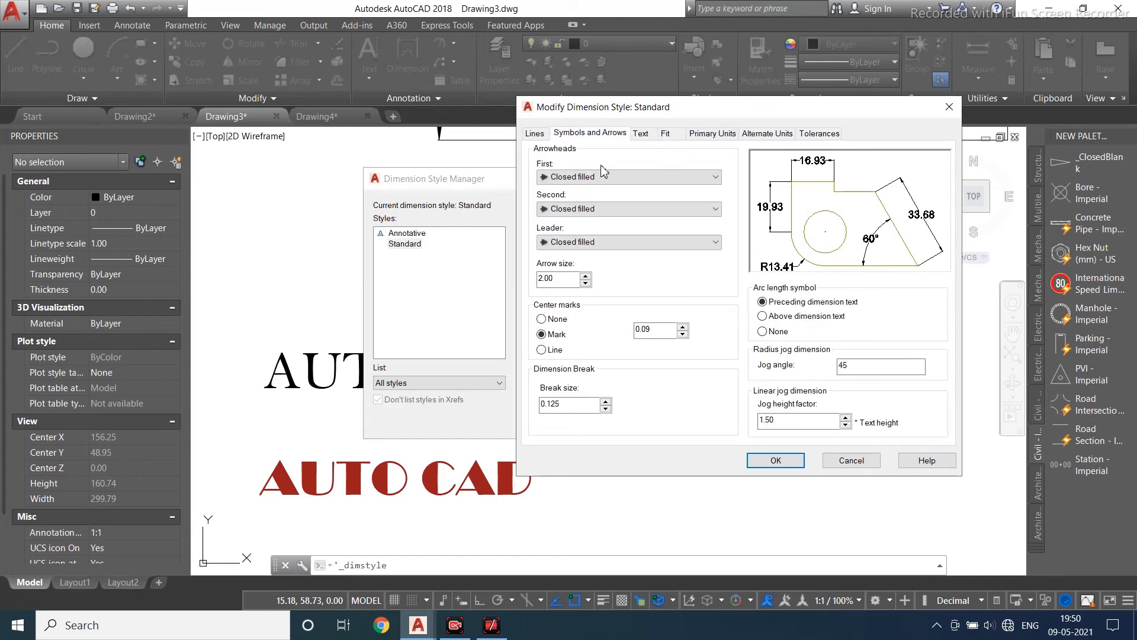
{"action": "left_click", "coordinate": [535, 135]}
{"action": "left_click", "coordinate": [655, 167]}
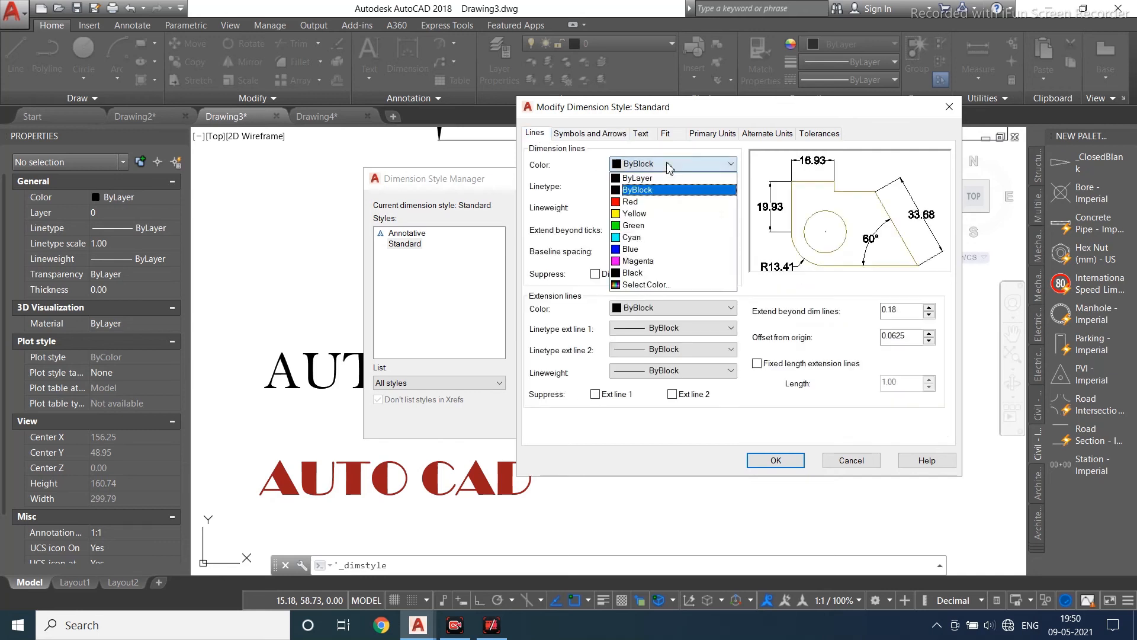
{"action": "left_click", "coordinate": [656, 207]}
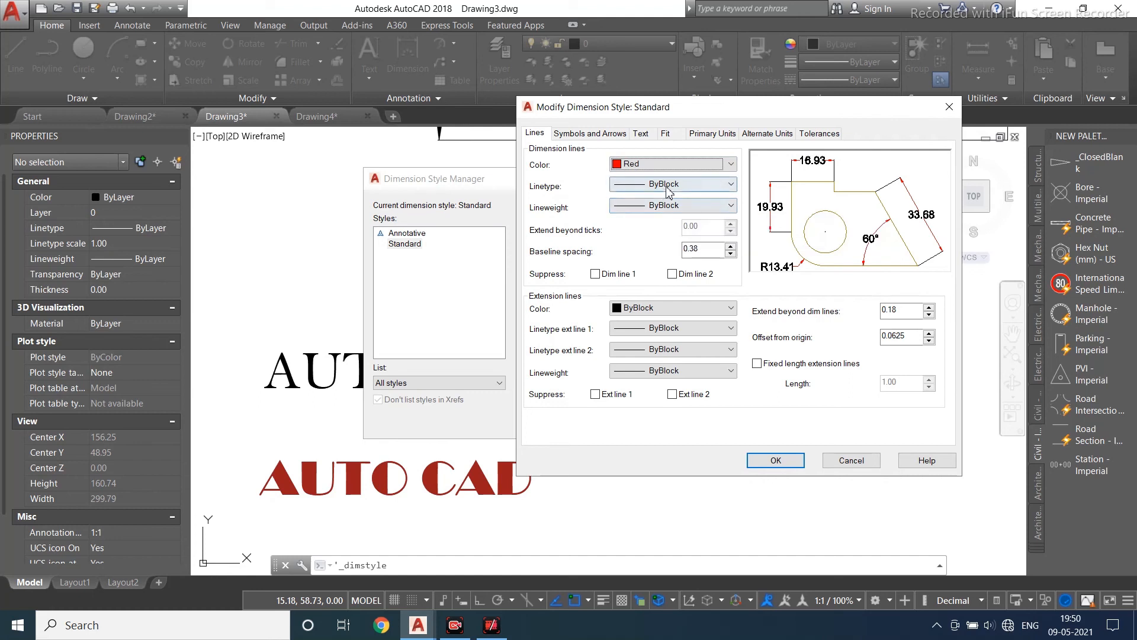
- Load the ACAD_ISO07W100 linetype, assign it to the dimension lines, and set their lineweight to 0.30 mm
{"action": "left_click", "coordinate": [667, 190]}
{"action": "left_click", "coordinate": [647, 240]}
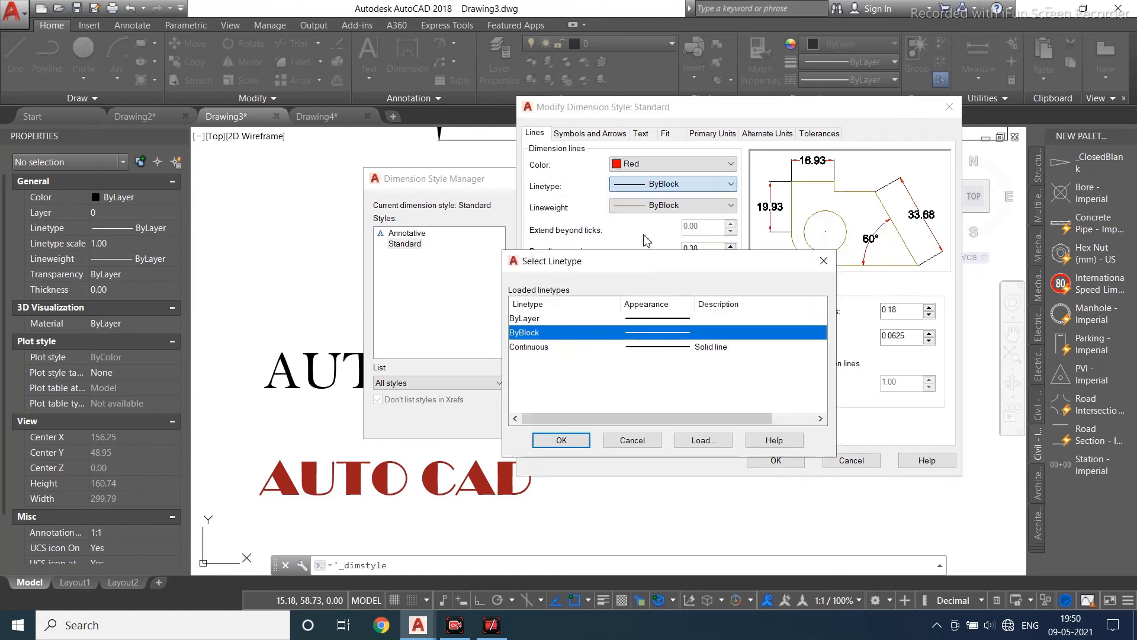
{"action": "left_click", "coordinate": [703, 440]}
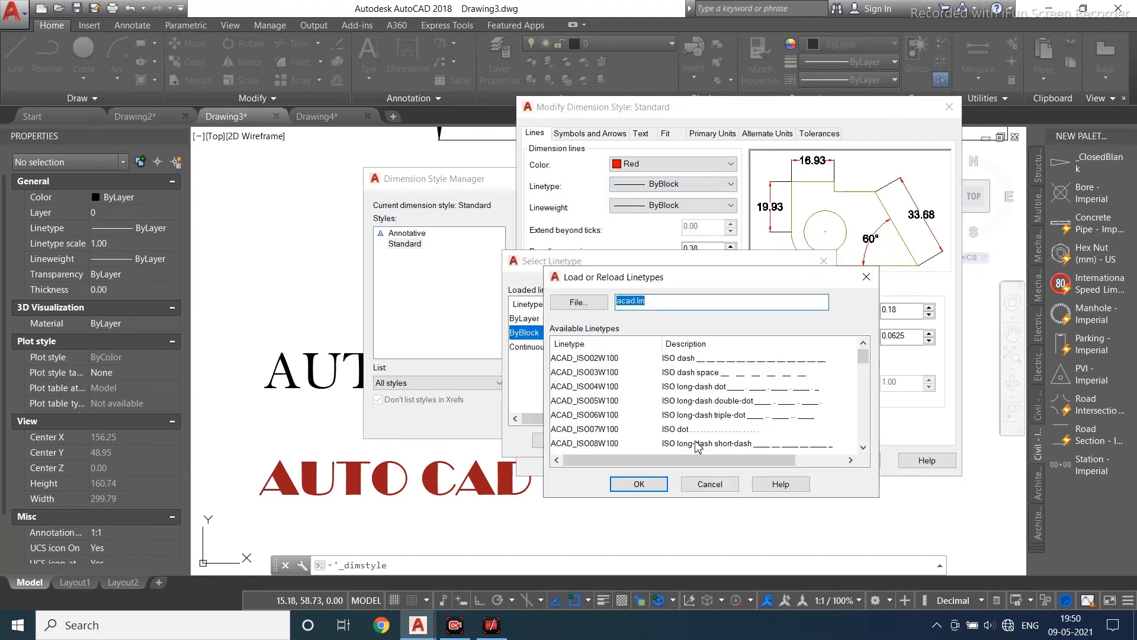
{"action": "left_click", "coordinate": [701, 429]}
{"action": "left_click", "coordinate": [640, 484]}
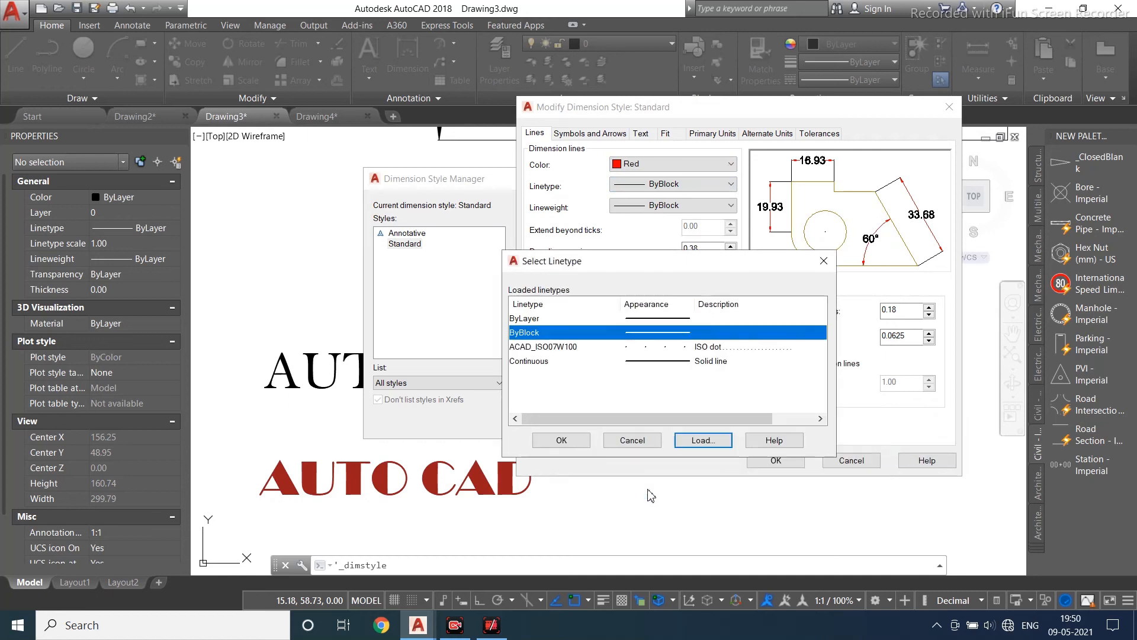
{"action": "left_click", "coordinate": [713, 348]}
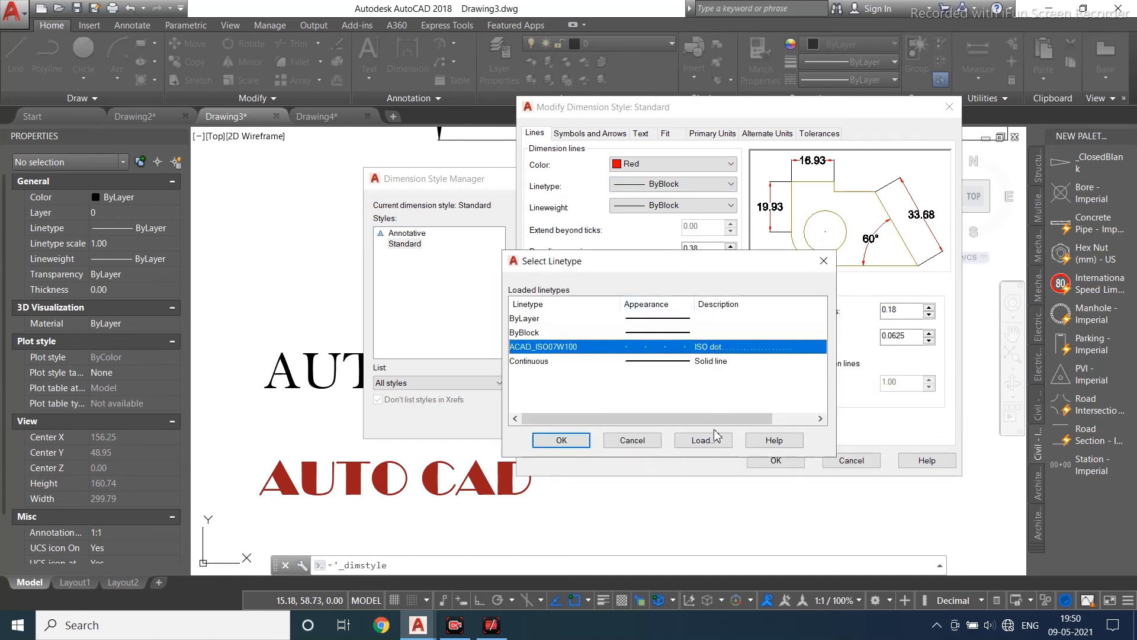
{"action": "left_click", "coordinate": [562, 440]}
{"action": "left_click", "coordinate": [672, 205]}
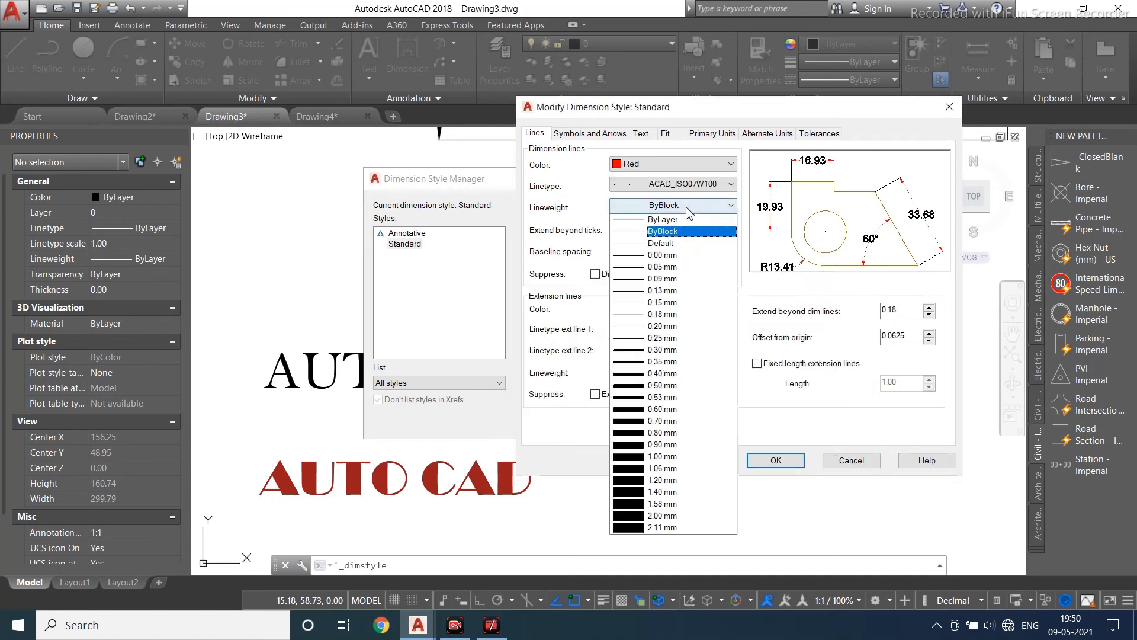
{"action": "left_click", "coordinate": [650, 351]}
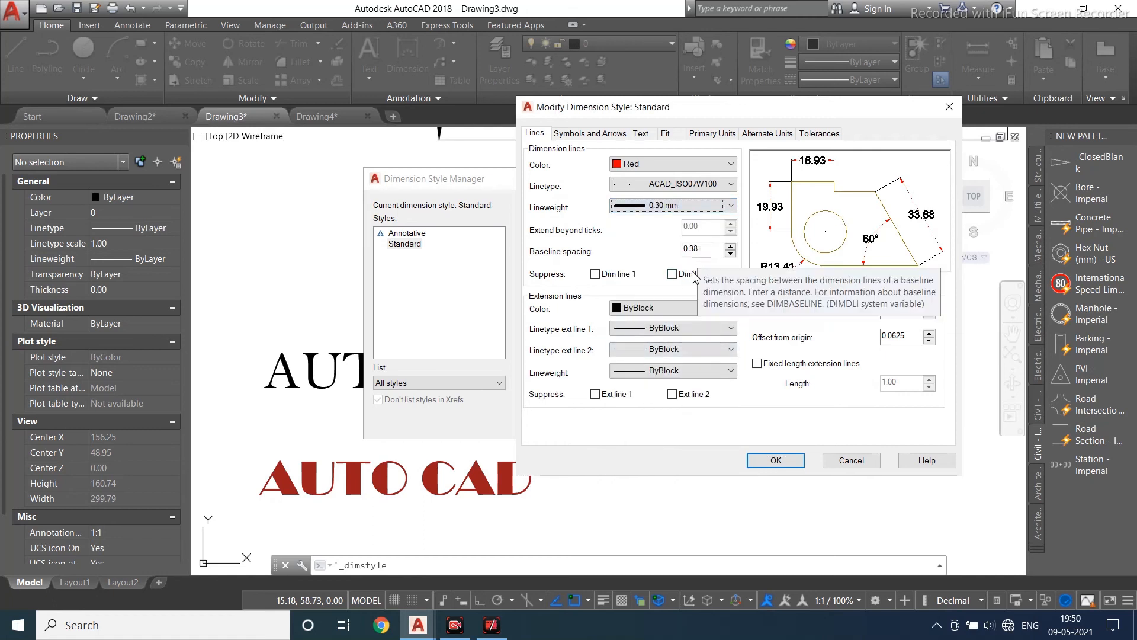
- Set the extension line colour to Green and save the modified Standard dimension style
{"action": "left_click", "coordinate": [674, 309]}
{"action": "key", "text": "Down"}
{"action": "key", "text": "Down"}
{"action": "key", "text": "Down"}
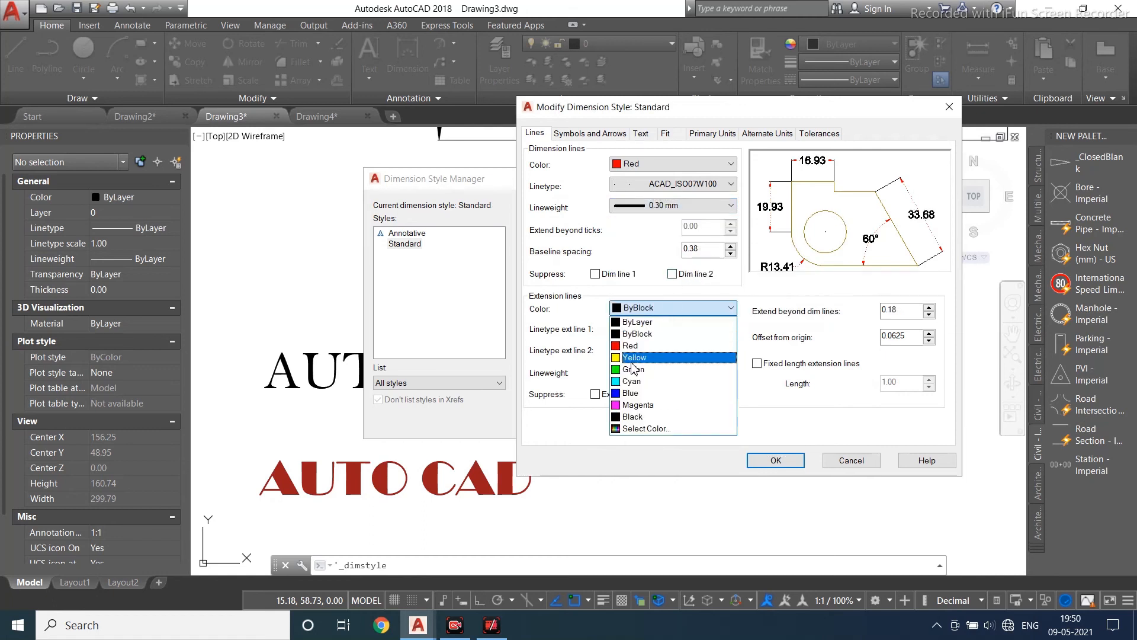
{"action": "key", "text": "Return"}
{"action": "left_click", "coordinate": [670, 310]}
{"action": "left_click", "coordinate": [641, 373]}
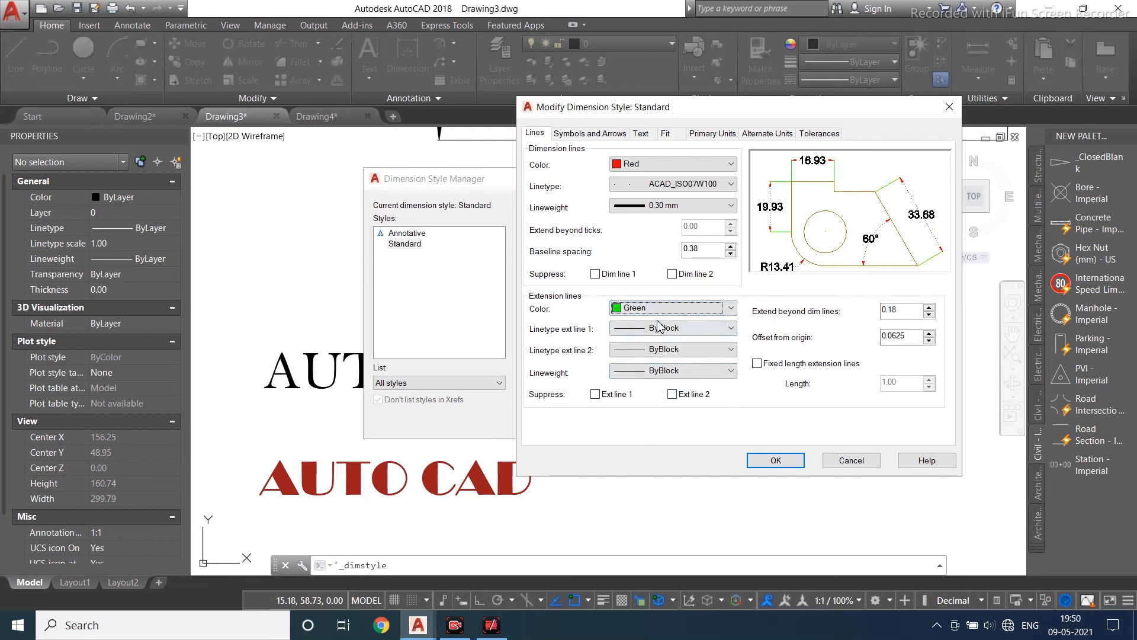
{"action": "left_click", "coordinate": [777, 460]}
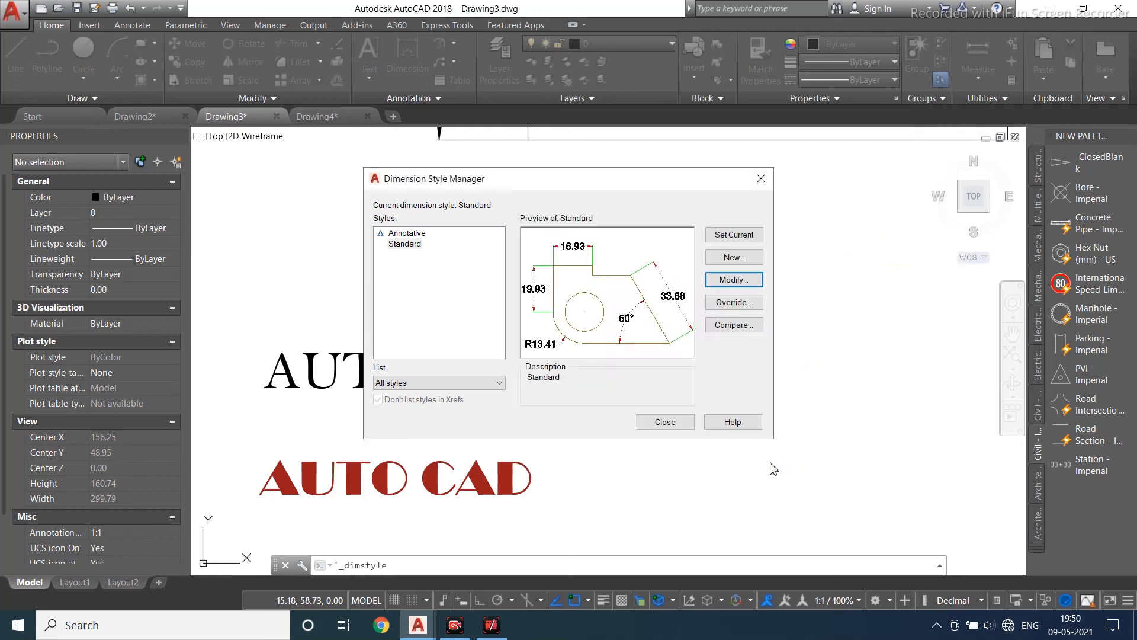
{"action": "left_click", "coordinate": [679, 421]}
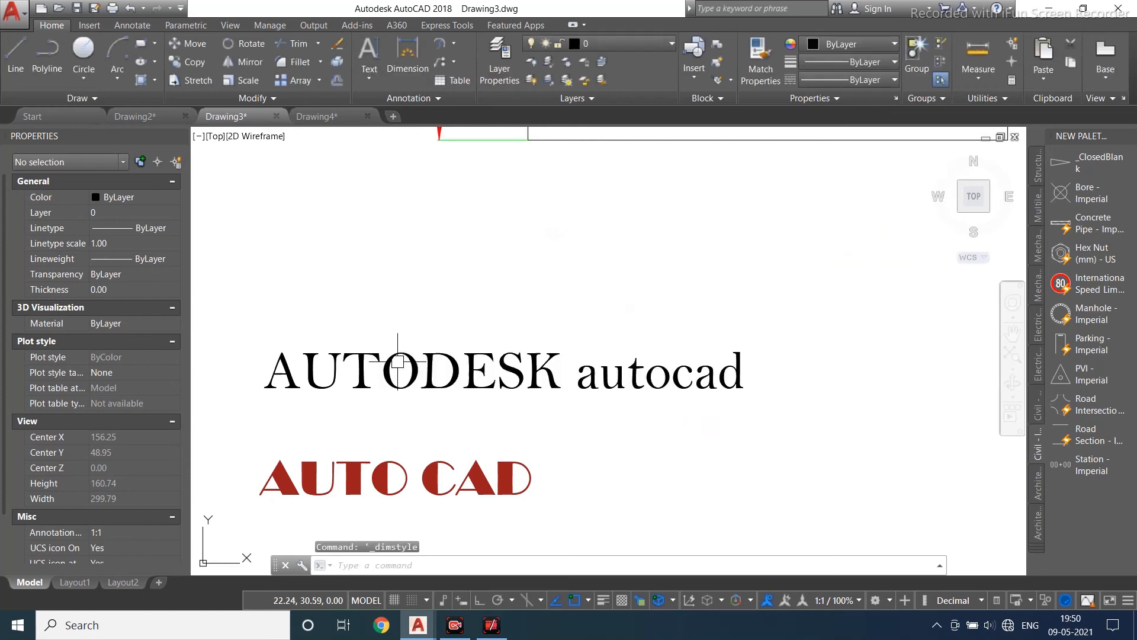
- Examine the restyled dimensions around the triangle and arc in the drawing
{"action": "scroll", "coordinate": [463, 330], "scroll_direction": "down", "scroll_amount": 6}
{"action": "scroll", "coordinate": [549, 287], "scroll_direction": "up", "scroll_amount": 6}
{"action": "scroll", "coordinate": [474, 253], "scroll_direction": "up", "scroll_amount": 5}
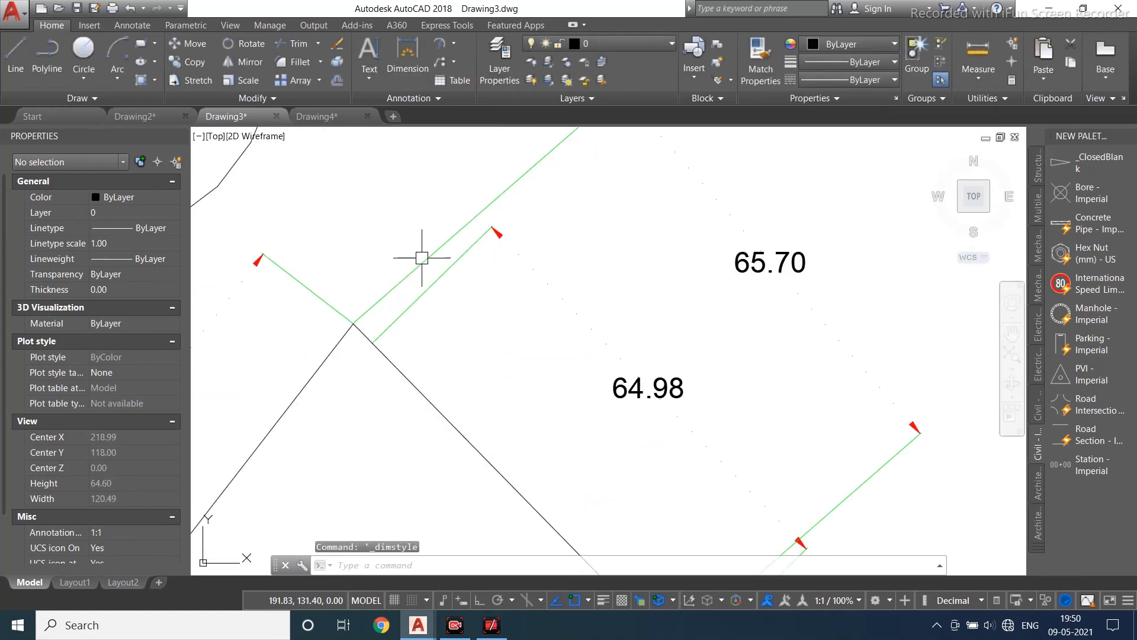
{"action": "scroll", "coordinate": [446, 259], "scroll_direction": "down", "scroll_amount": 5}
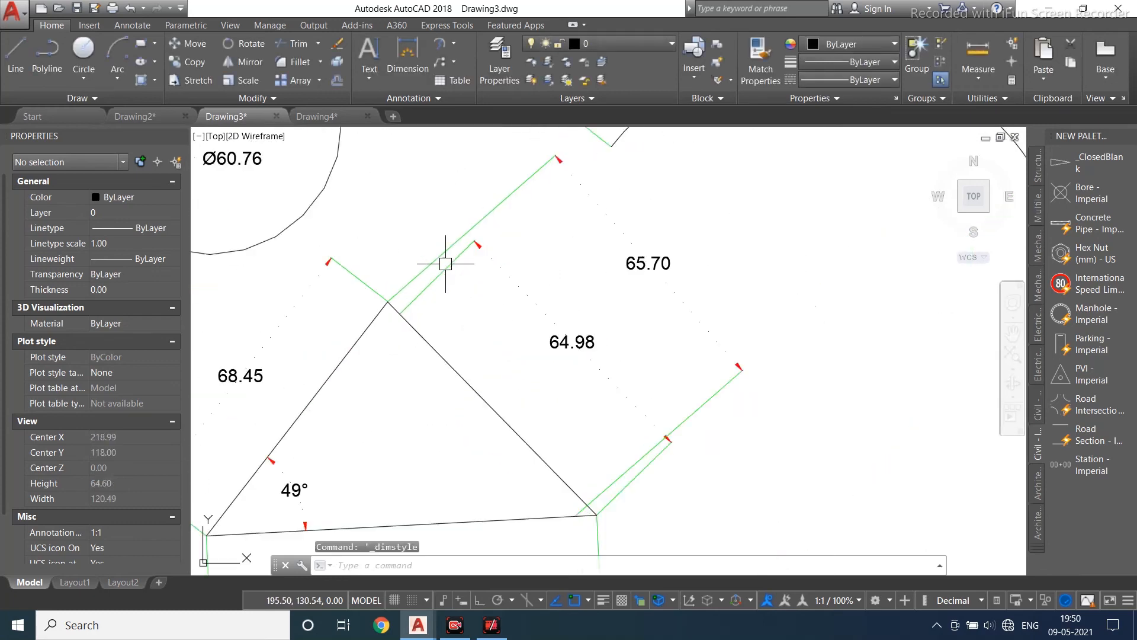
{"action": "left_click", "coordinate": [370, 98]}
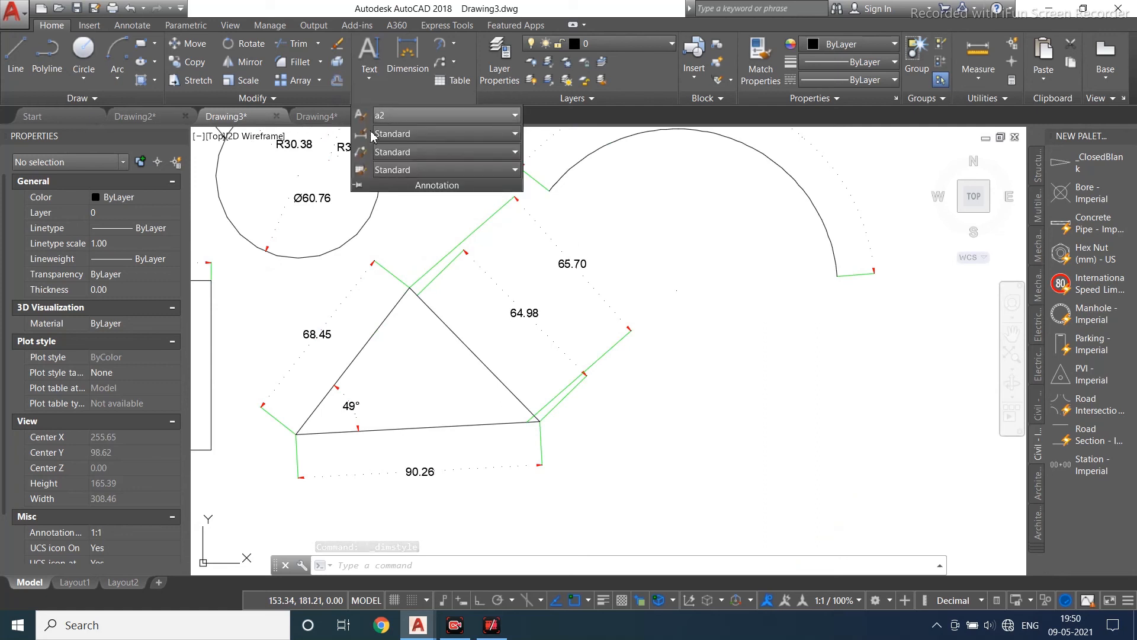
- Open the Standard table style for modification and review its cell settings
{"action": "left_click", "coordinate": [361, 170]}
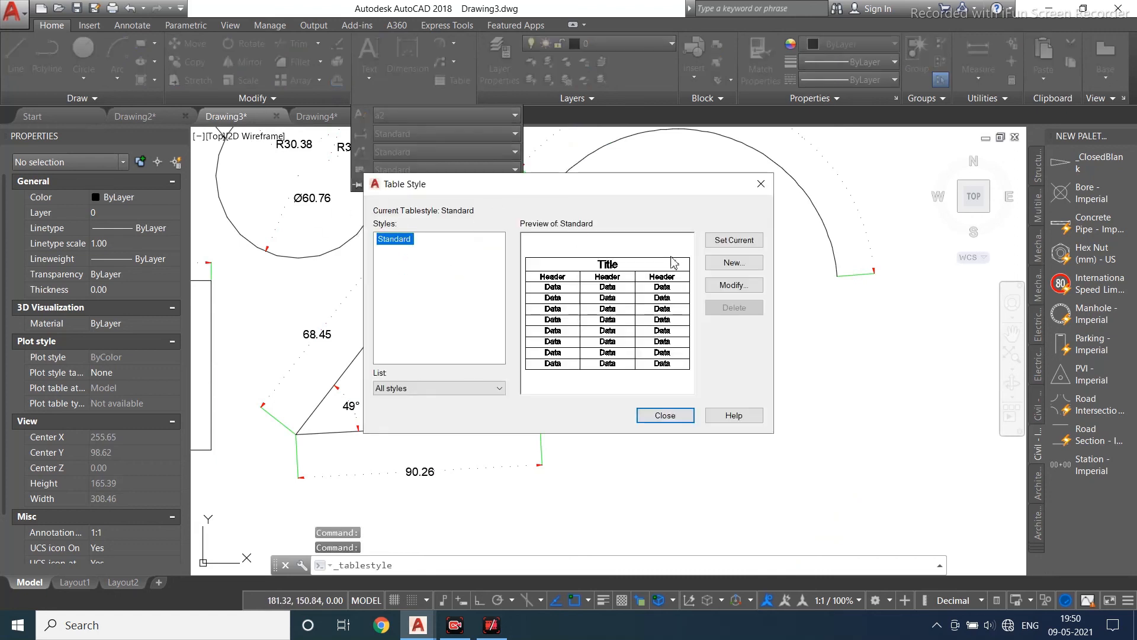
{"action": "left_click", "coordinate": [734, 285]}
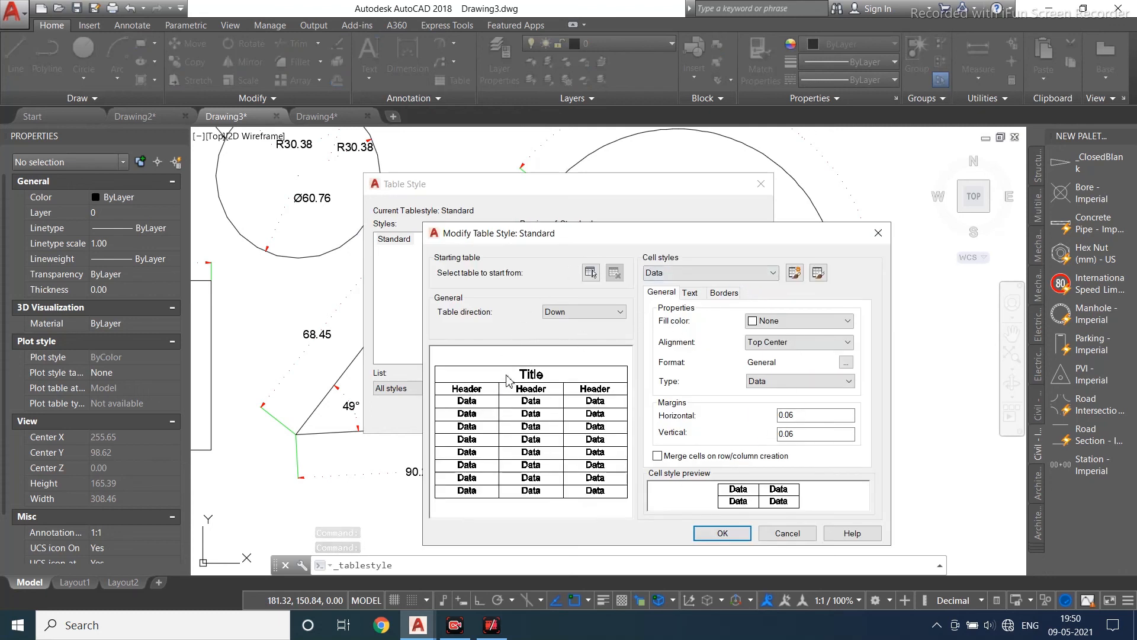
{"action": "left_click", "coordinate": [878, 232]}
{"action": "left_click", "coordinate": [761, 184]}
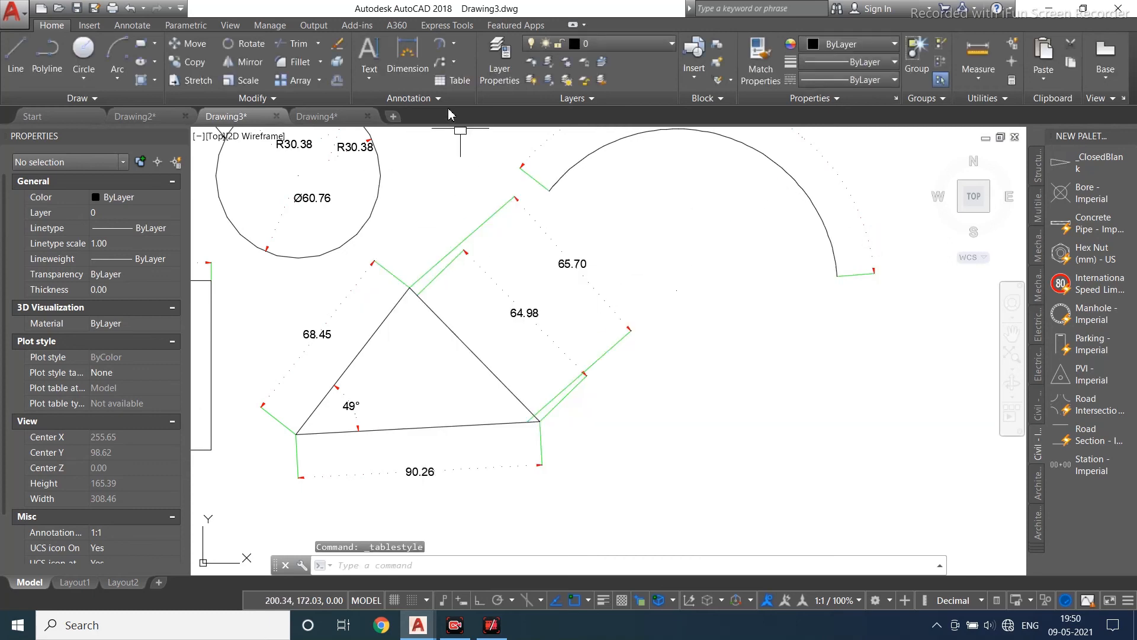
- Window-select the labelled shapes with their leaders and dimensions and combine them into an unnamed group
{"action": "scroll", "coordinate": [474, 357], "scroll_direction": "down", "scroll_amount": 4}
{"action": "scroll", "coordinate": [580, 320], "scroll_direction": "down", "scroll_amount": 3}
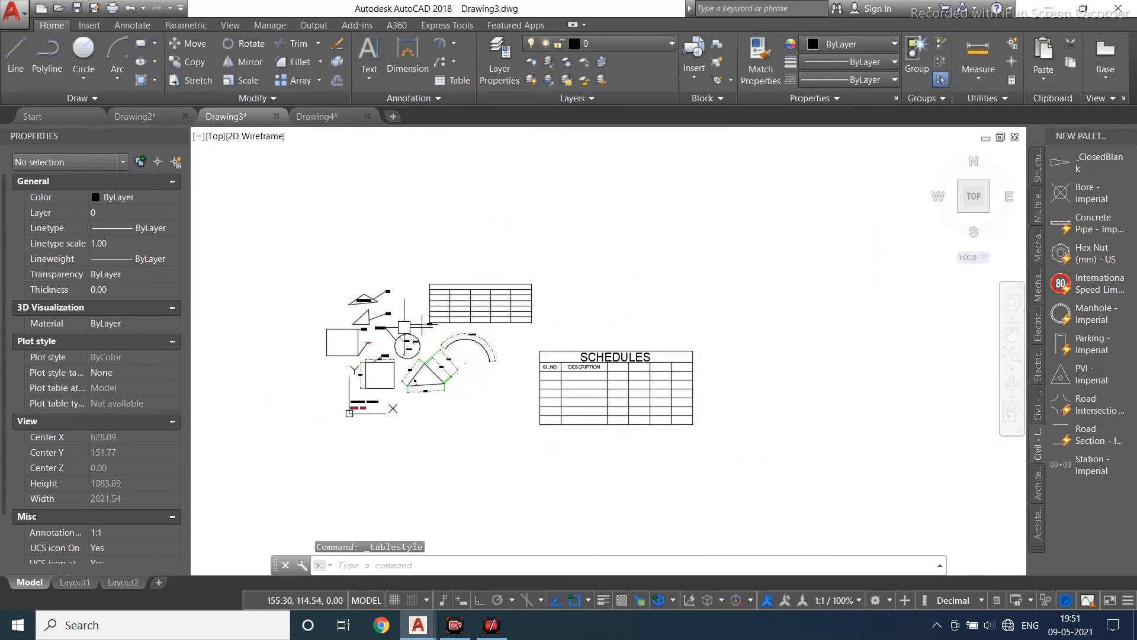
{"action": "scroll", "coordinate": [611, 288], "scroll_direction": "up", "scroll_amount": 3}
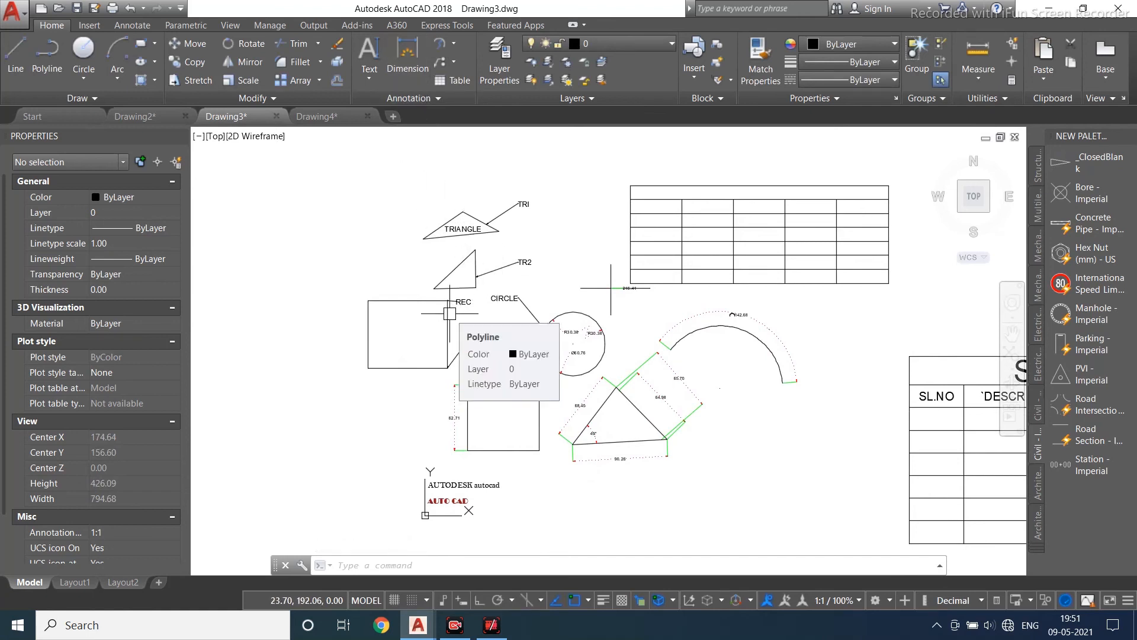
{"action": "scroll", "coordinate": [449, 314], "scroll_direction": "up", "scroll_amount": 2}
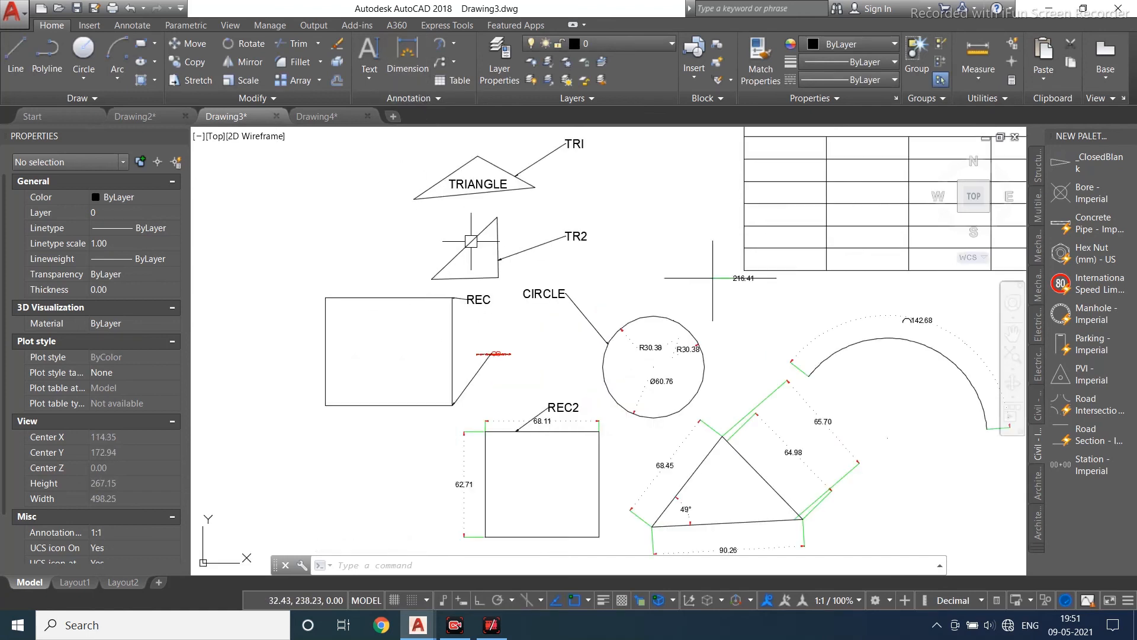
{"action": "left_click", "coordinate": [447, 222]}
{"action": "key", "text": "Escape"}
{"action": "left_click", "coordinate": [470, 242]}
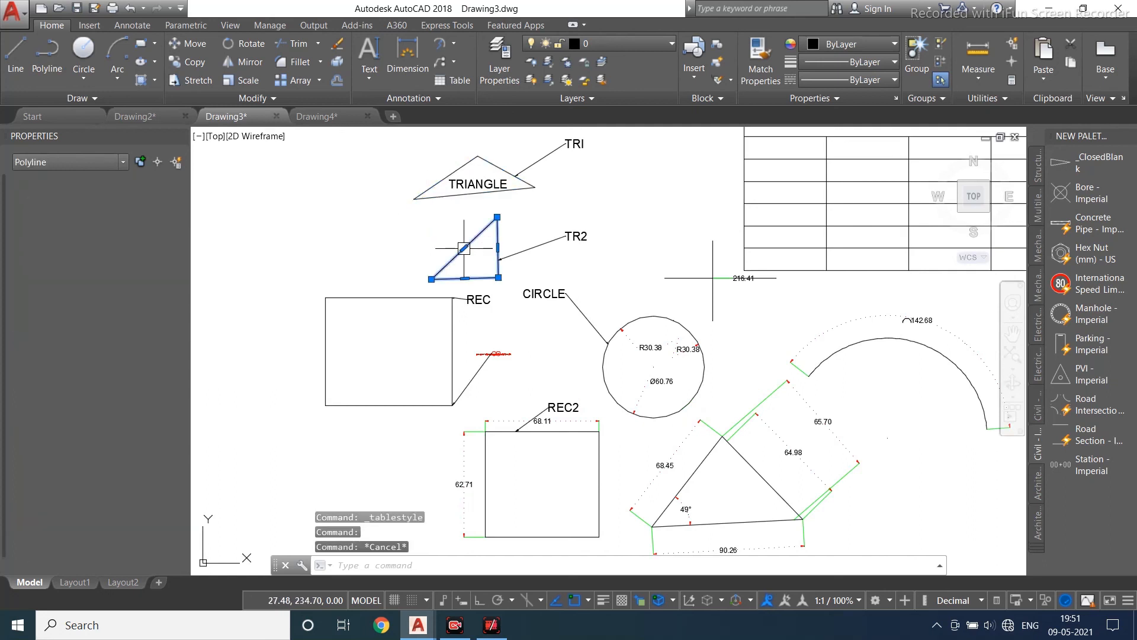
{"action": "key", "text": "Escape"}
{"action": "left_click", "coordinate": [523, 178]}
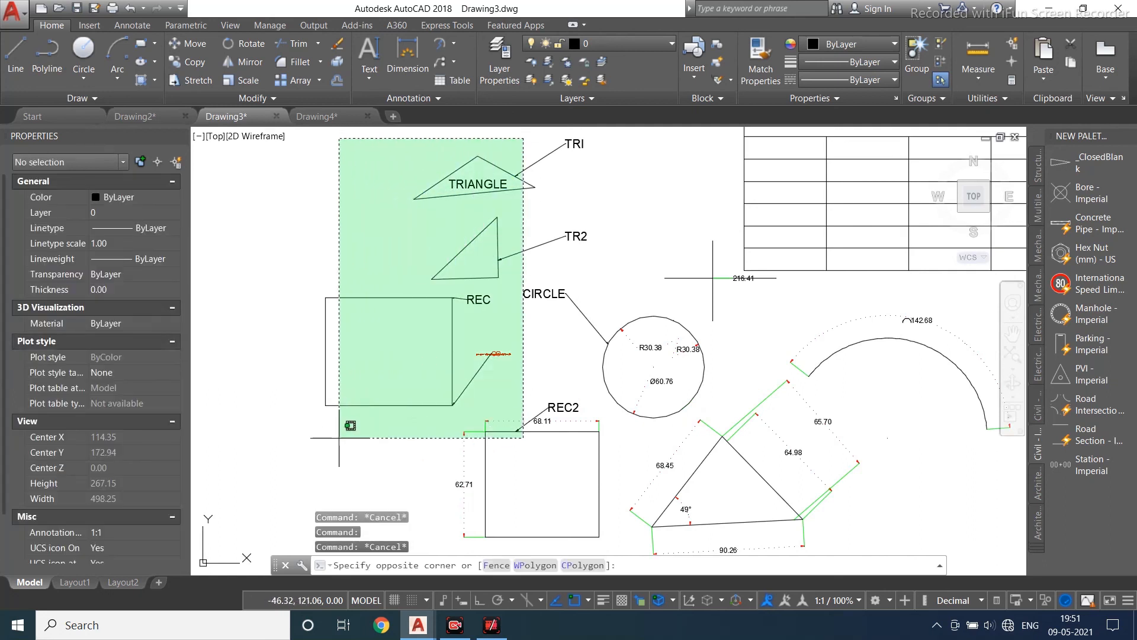
{"action": "left_click", "coordinate": [275, 518]}
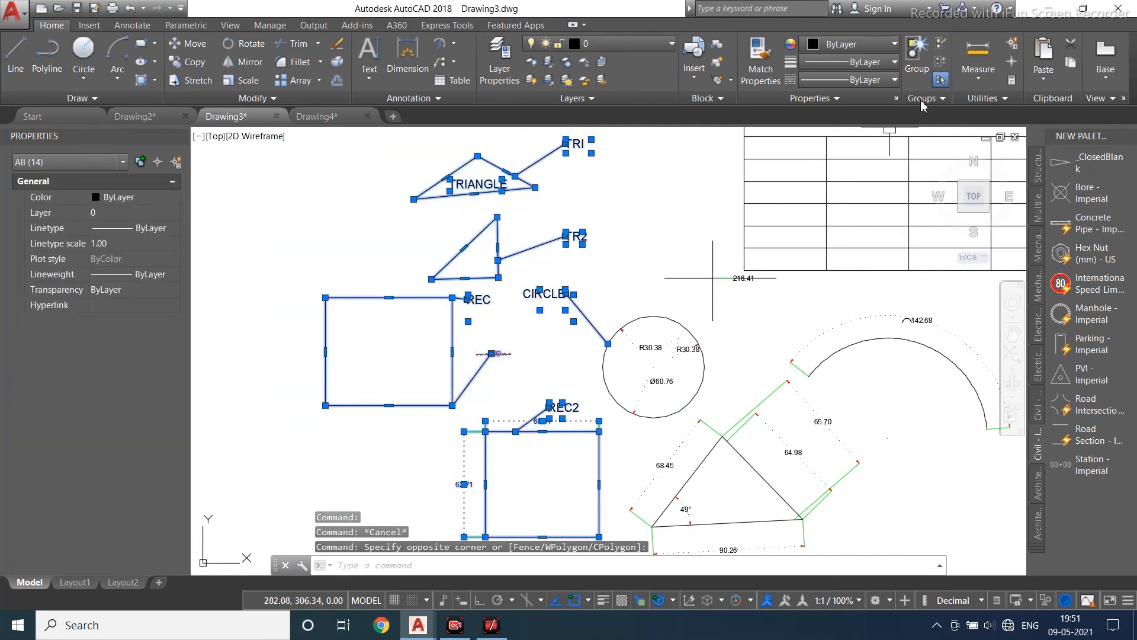
{"action": "left_click", "coordinate": [917, 58]}
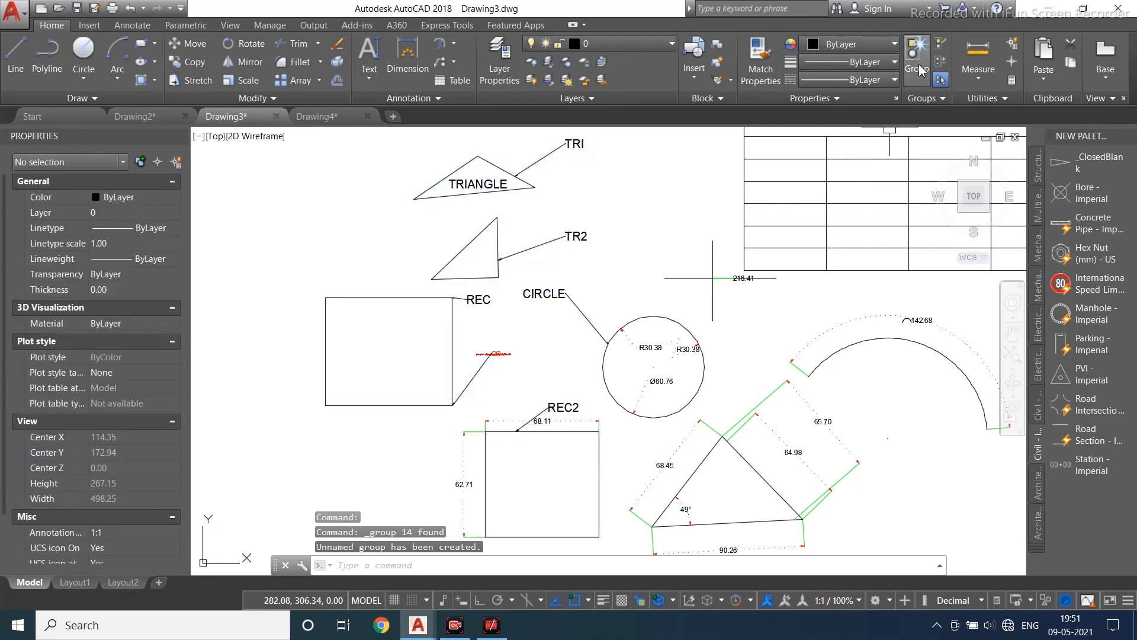
- Select the new group and ungroup it
{"action": "left_click", "coordinate": [472, 280]}
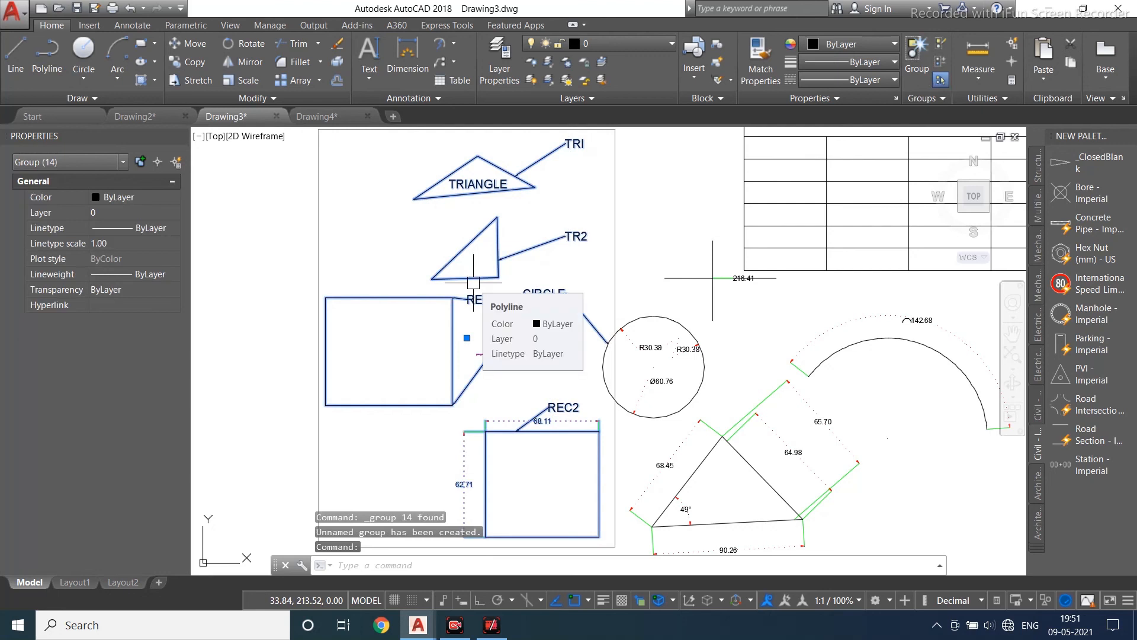
{"action": "key", "text": "Escape"}
{"action": "key", "text": "Escape"}
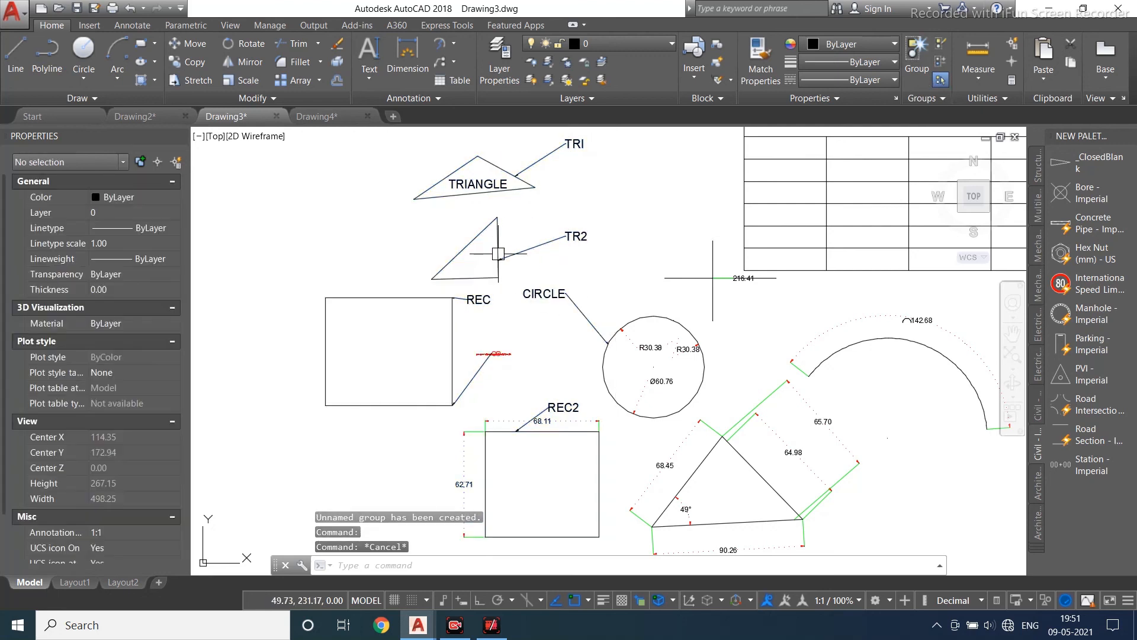
{"action": "left_click", "coordinate": [499, 250]}
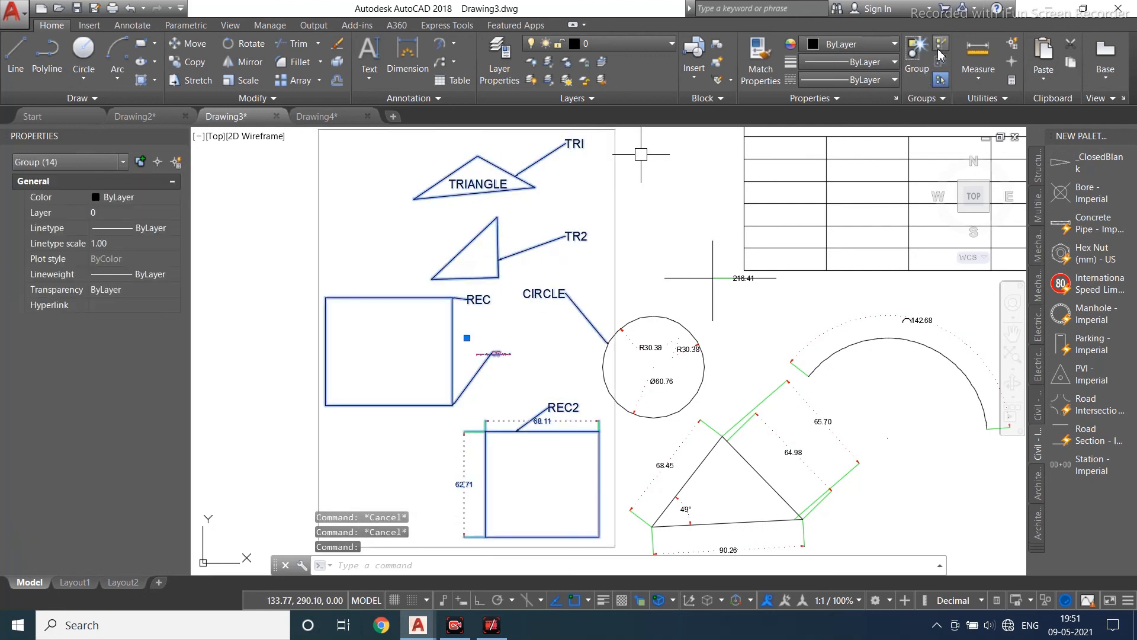
{"action": "left_click", "coordinate": [940, 55]}
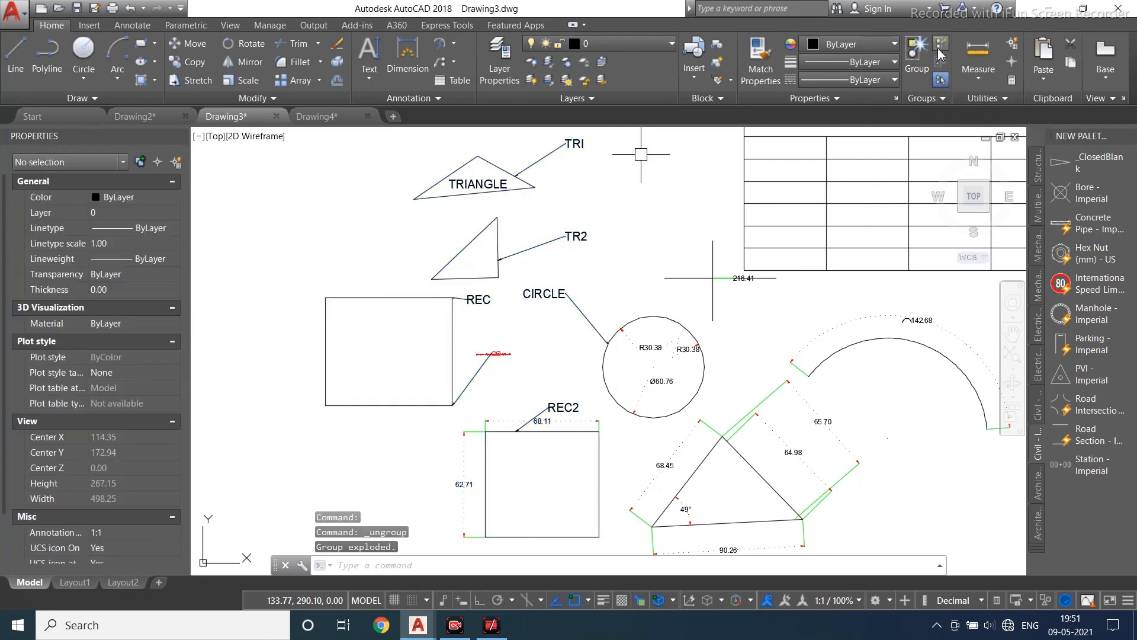
- Window-select the labelled shapes with their leaders and dimensions again and group them into an unnamed group
{"action": "left_click", "coordinate": [528, 233]}
{"action": "left_click", "coordinate": [563, 323]}
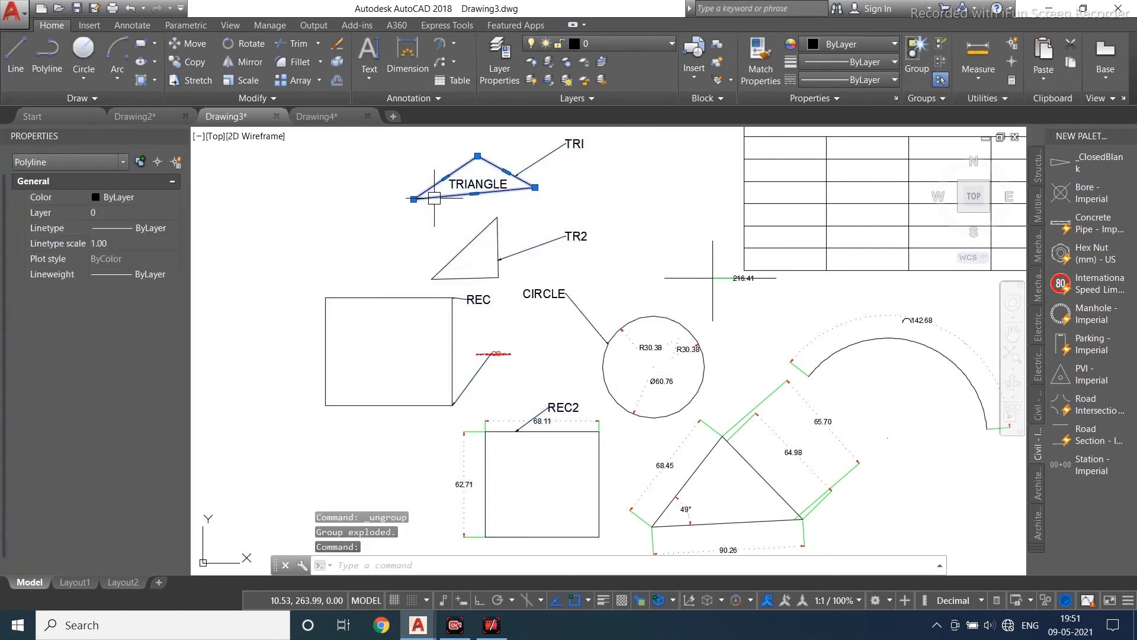
{"action": "key", "text": "Escape"}
{"action": "scroll", "coordinate": [444, 255], "scroll_direction": "down", "scroll_amount": 4}
{"action": "left_click", "coordinate": [521, 171]}
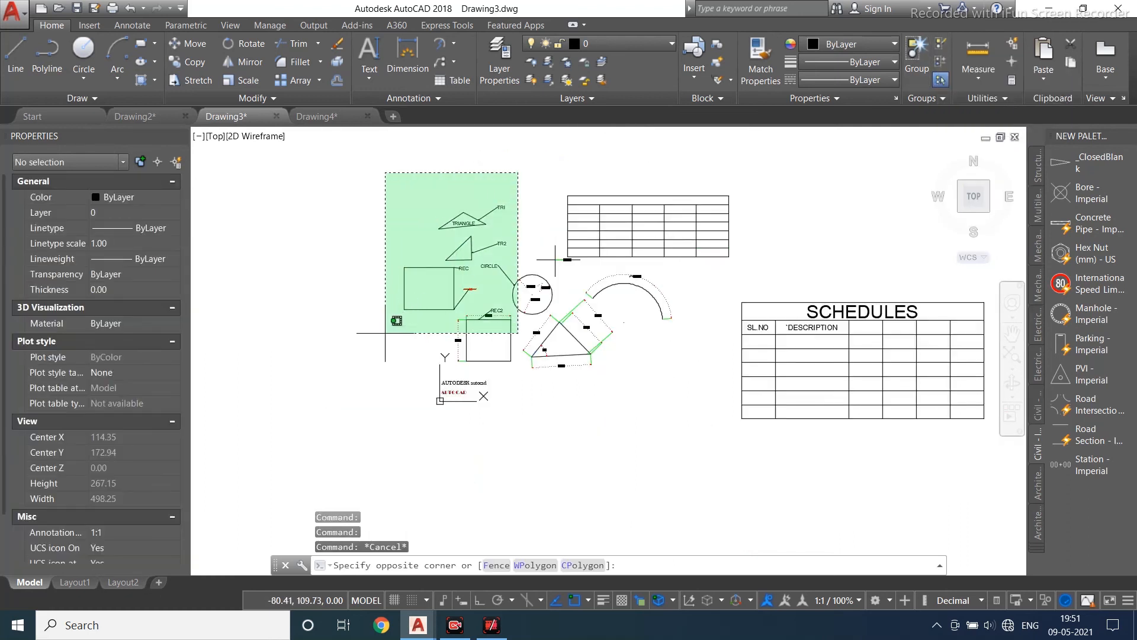
{"action": "left_click", "coordinate": [325, 391]}
{"action": "left_click", "coordinate": [918, 57]}
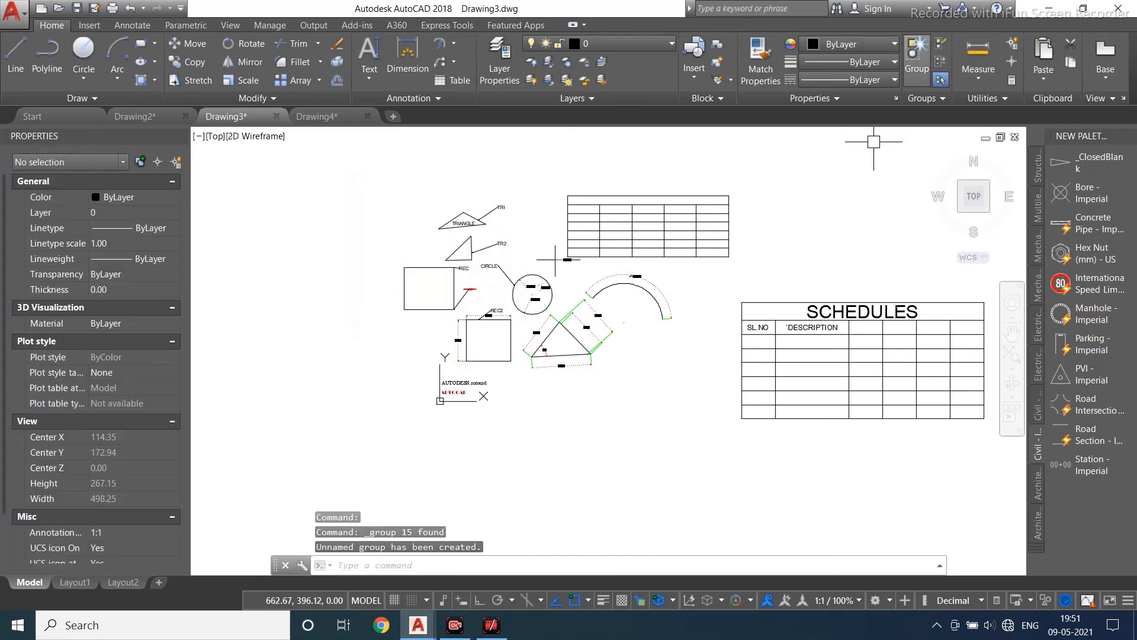
{"action": "scroll", "coordinate": [432, 250], "scroll_direction": "up", "scroll_amount": 4}
{"action": "left_click", "coordinate": [457, 201]}
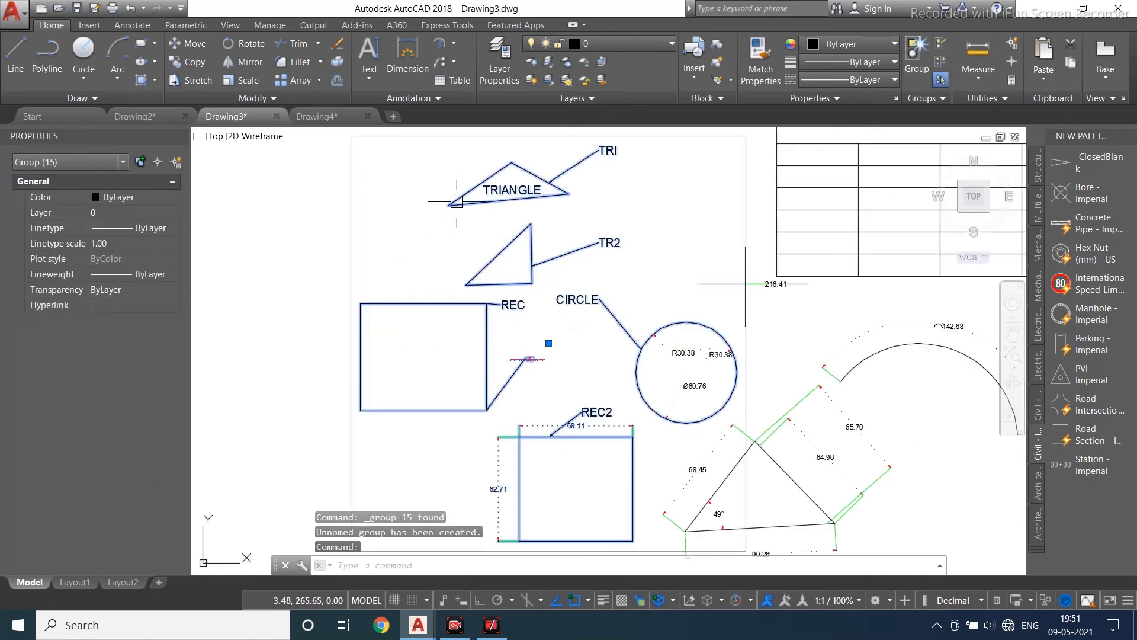
{"action": "key", "text": "Escape"}
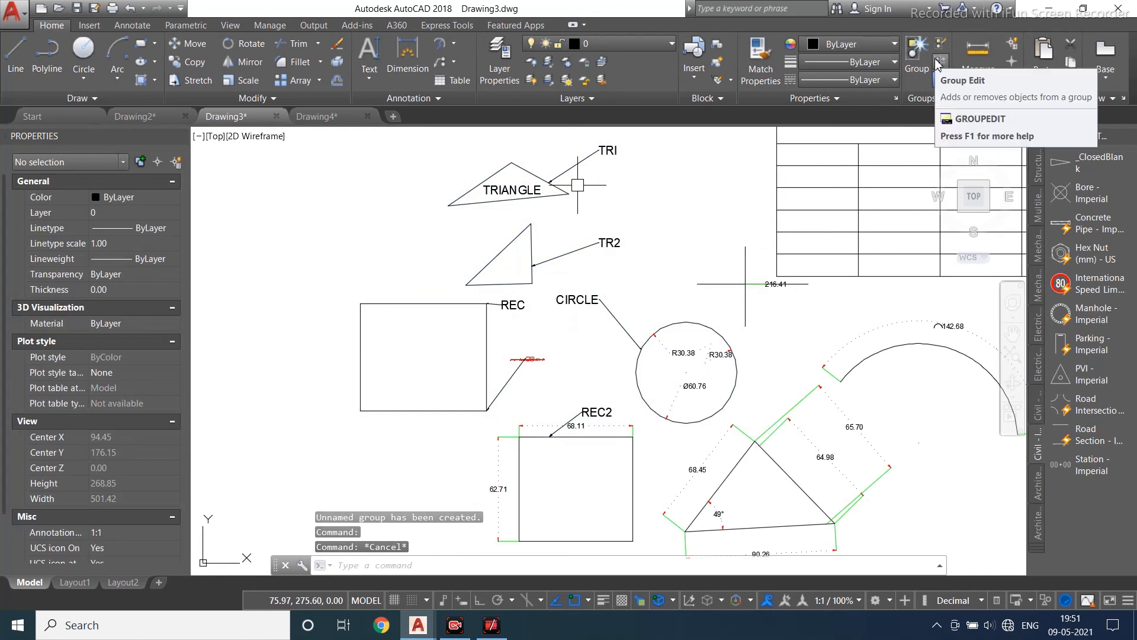
{"action": "left_click", "coordinate": [938, 64]}
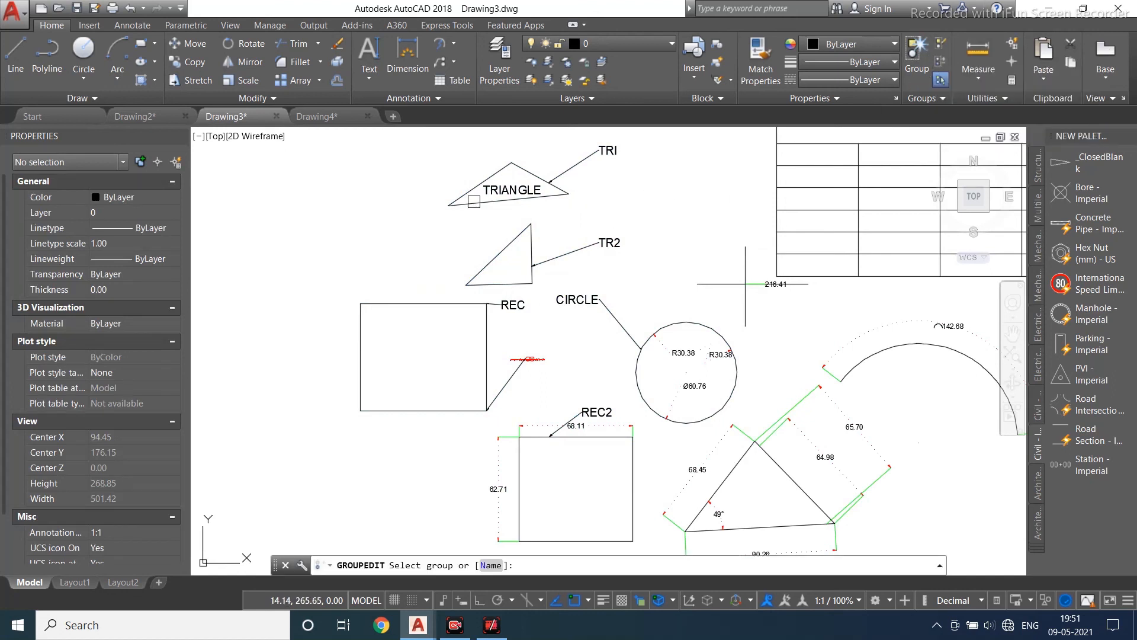
{"action": "left_click", "coordinate": [473, 202]}
{"action": "key", "text": "Return"}
{"action": "left_click", "coordinate": [504, 202]}
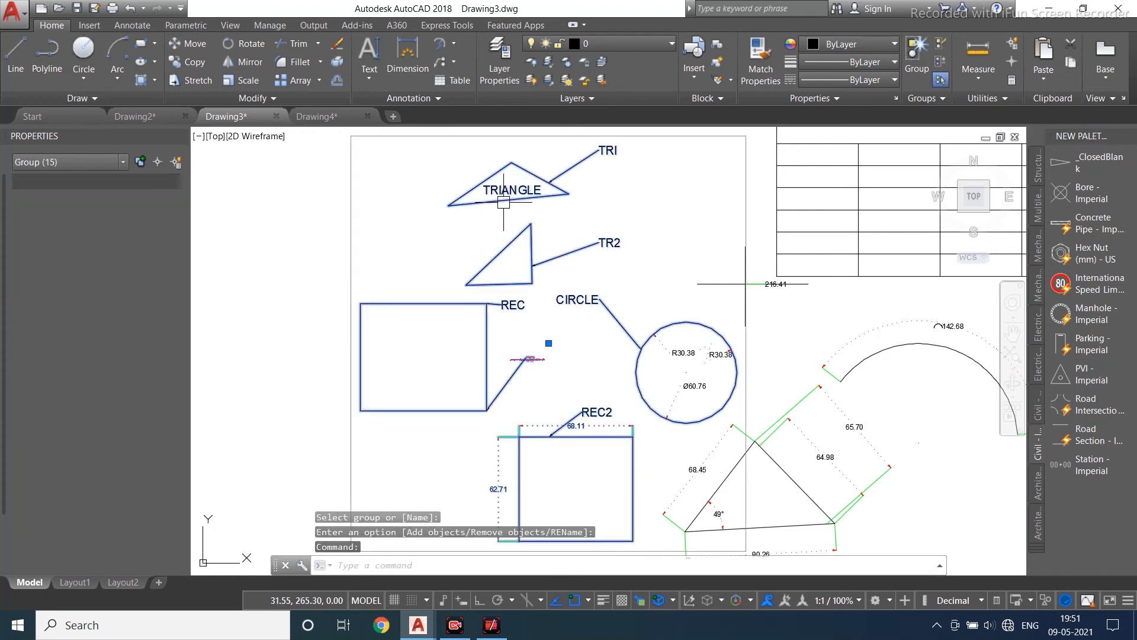
{"action": "middle_click_drag", "start_coordinate": [493, 273], "coordinate": [540, 233]}
{"action": "scroll", "coordinate": [540, 232], "scroll_direction": "down", "scroll_amount": 3}
{"action": "key", "text": "Escape"}
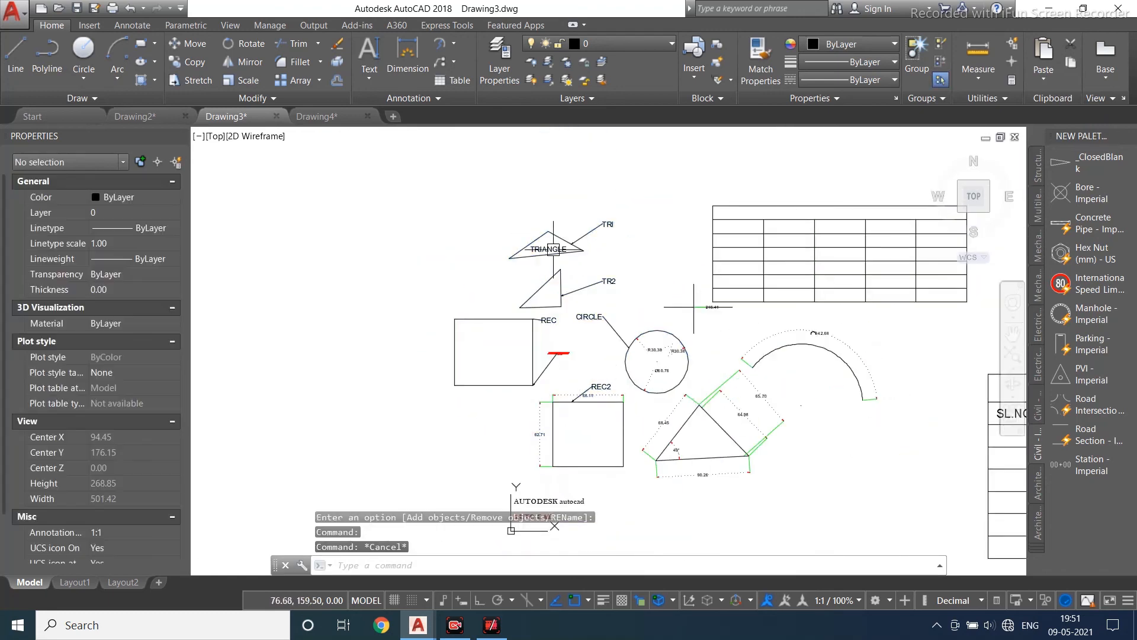
- Use Group Edit to remove the TR2 triangle and the REC2 rectangle objects from the group
{"action": "scroll", "coordinate": [550, 303], "scroll_direction": "up", "scroll_amount": 4}
{"action": "scroll", "coordinate": [550, 303], "scroll_direction": "down", "scroll_amount": 3}
{"action": "left_click", "coordinate": [539, 306]}
{"action": "left_click", "coordinate": [527, 280]}
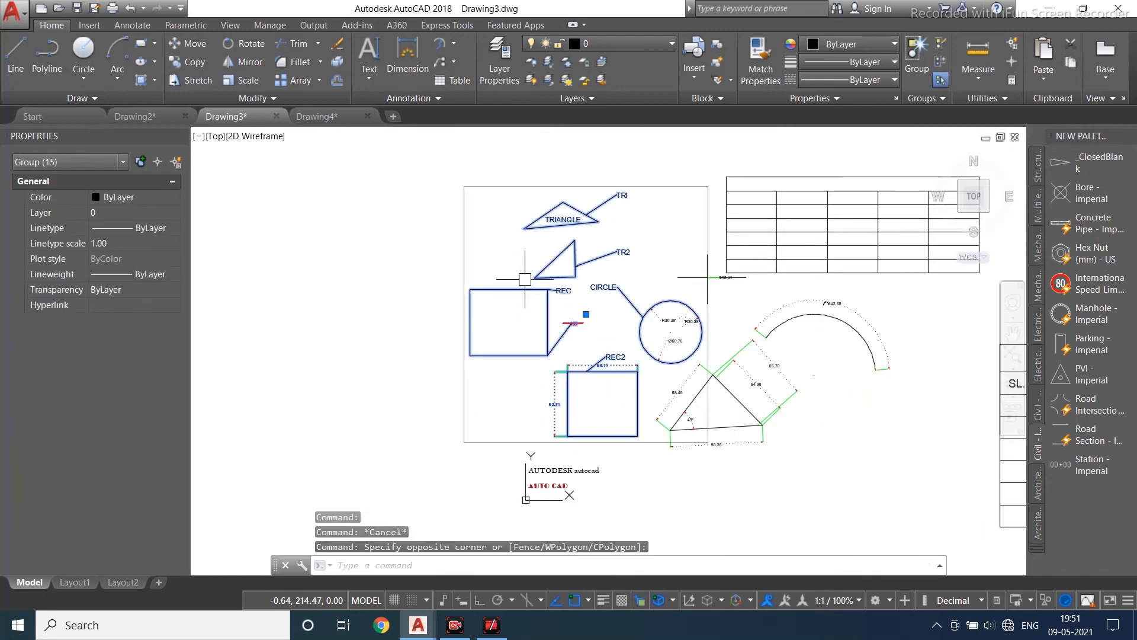
{"action": "left_click", "coordinate": [941, 62]}
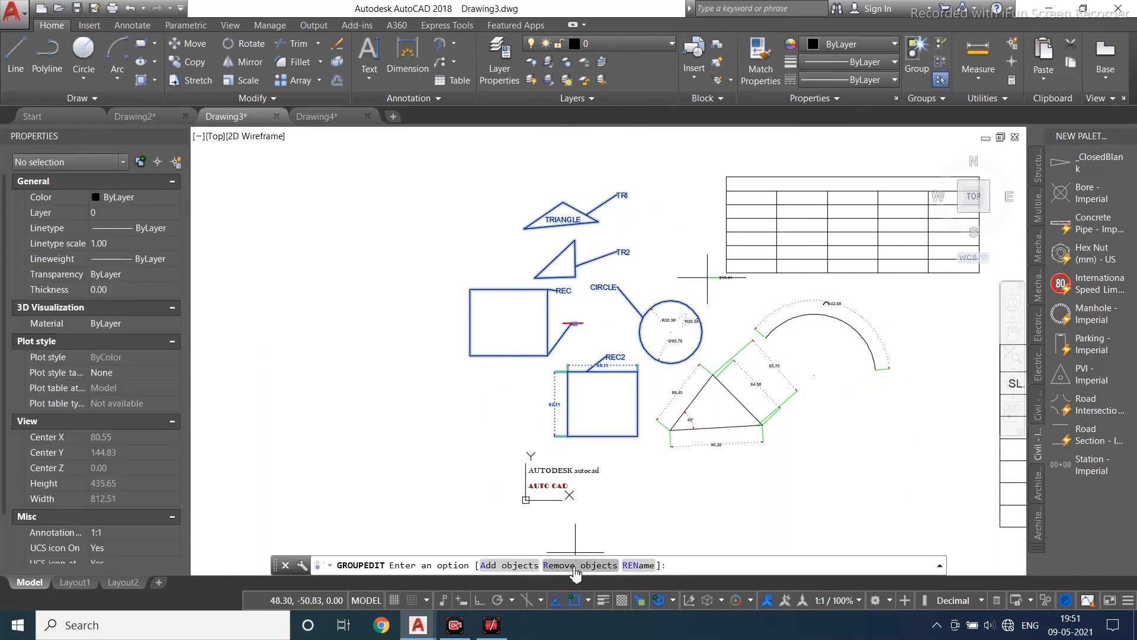
{"action": "left_click", "coordinate": [572, 565]}
{"action": "left_click", "coordinate": [573, 277]}
{"action": "left_click", "coordinate": [637, 404]}
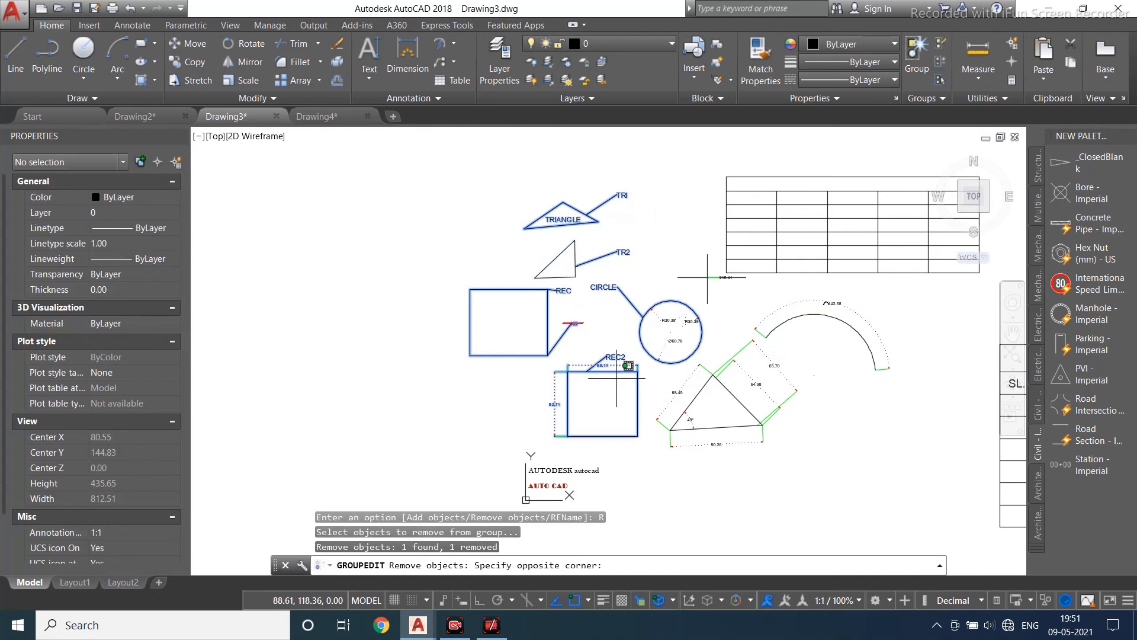
{"action": "left_click", "coordinate": [591, 366]}
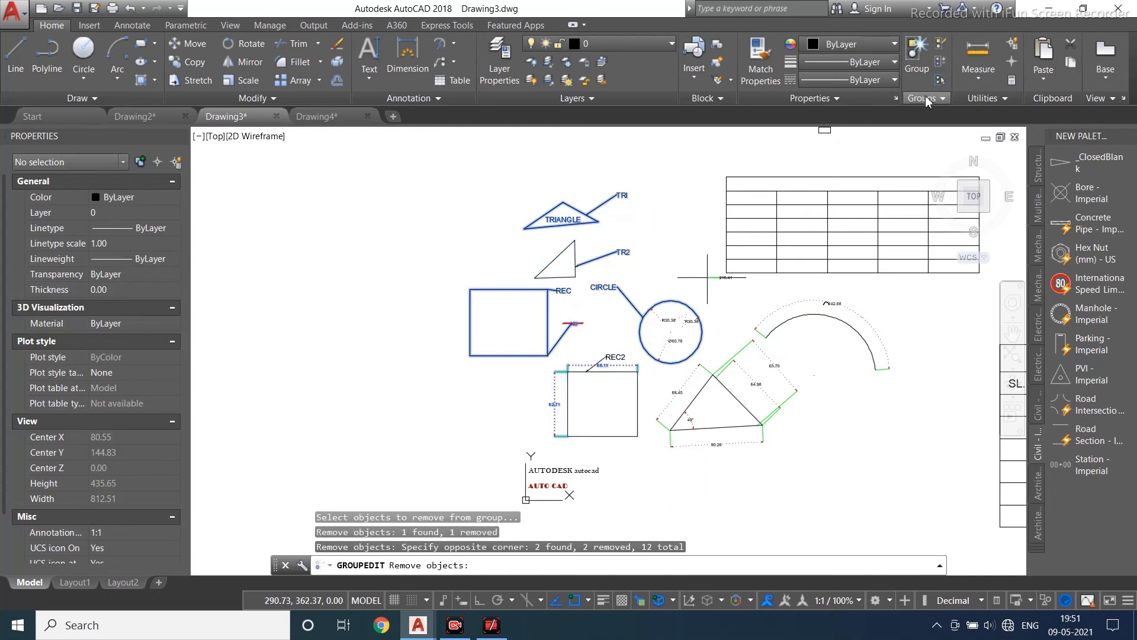
{"action": "key", "text": "Return"}
{"action": "left_click", "coordinate": [517, 224]}
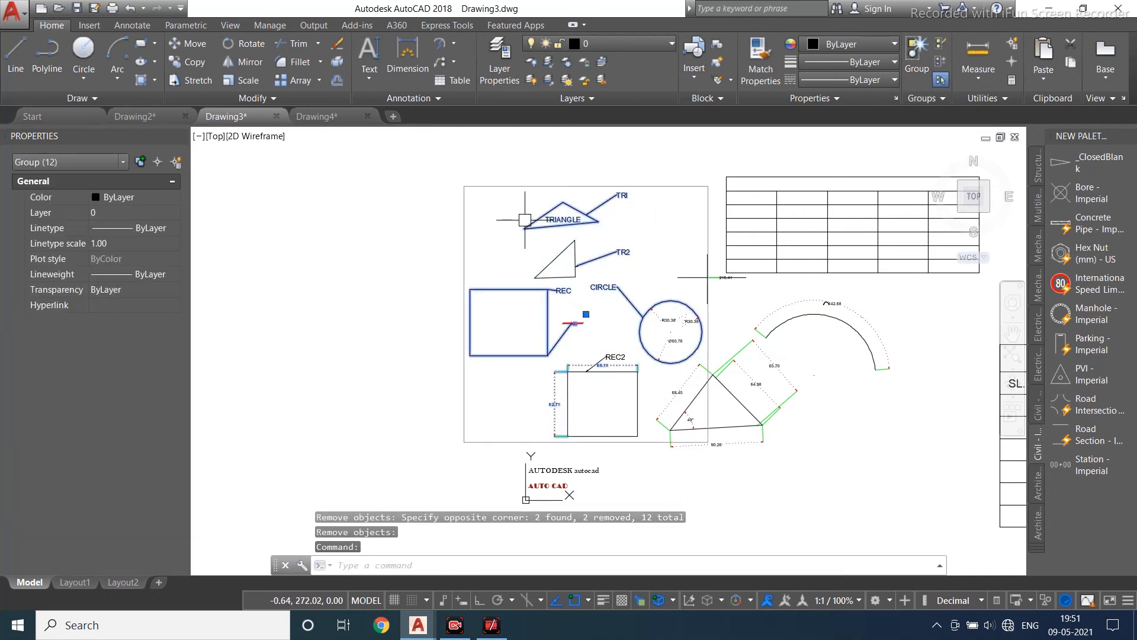
- Select the TR2 triangle and the group separately to check which objects belong to the group
{"action": "scroll", "coordinate": [555, 261], "scroll_direction": "up", "scroll_amount": 2}
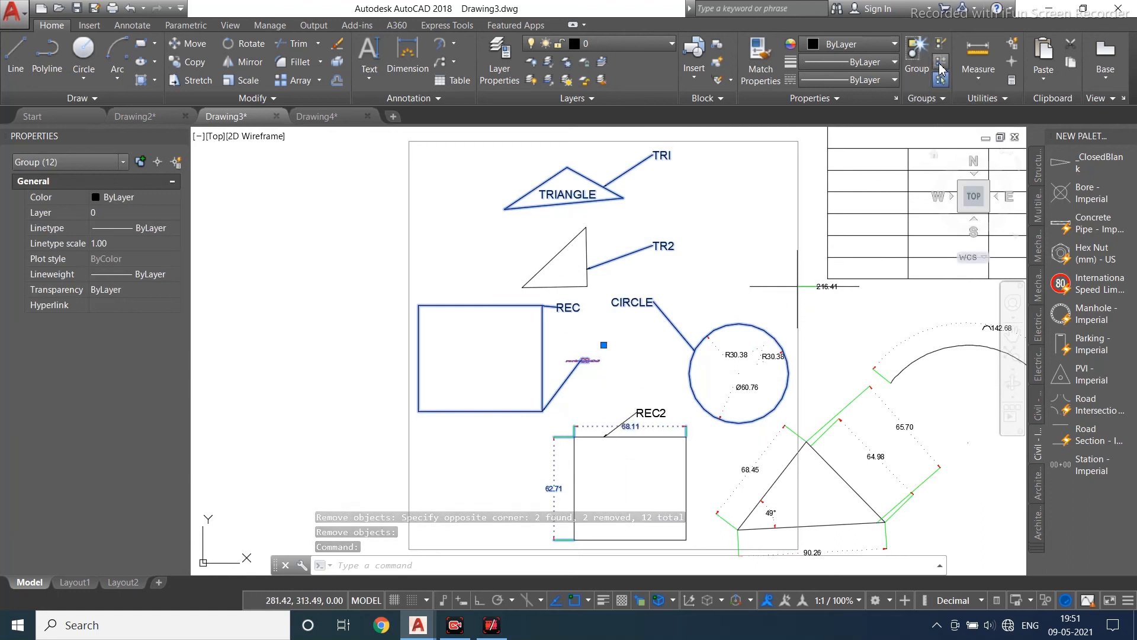
{"action": "left_click", "coordinate": [538, 276]}
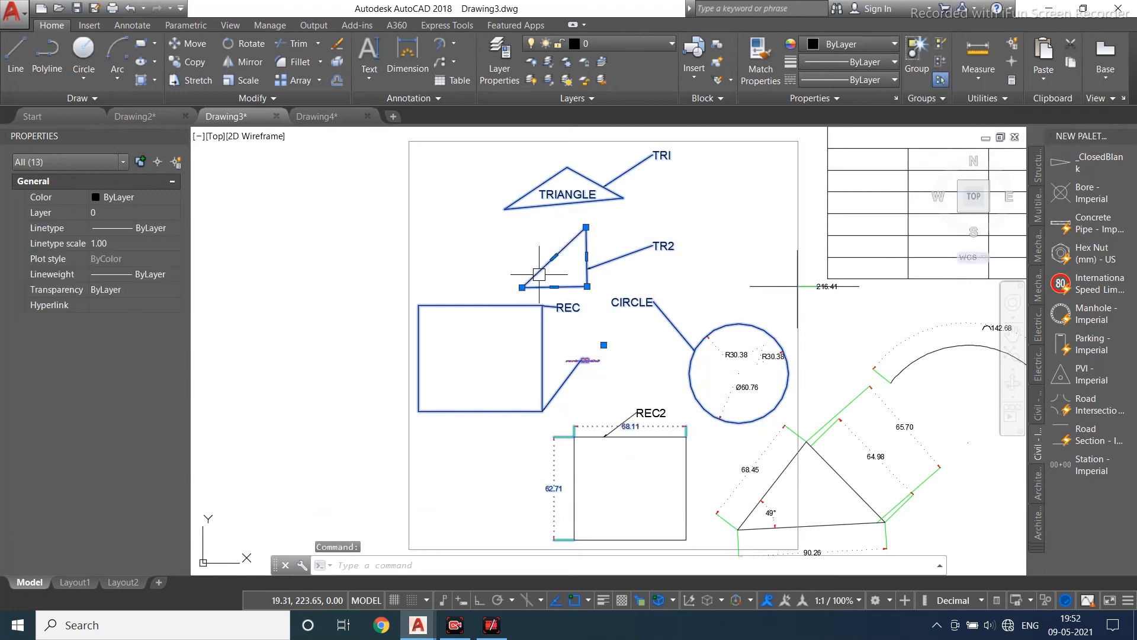
{"action": "key", "text": "Escape"}
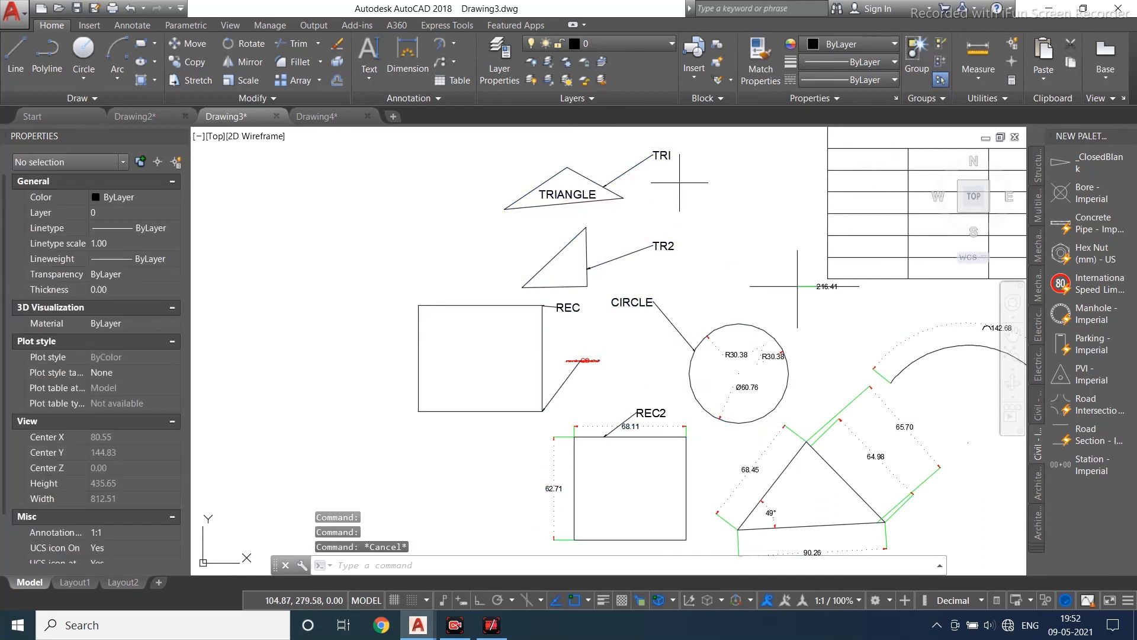
{"action": "left_click", "coordinate": [680, 182]}
{"action": "left_click", "coordinate": [403, 409]}
{"action": "key", "text": "Escape"}
{"action": "left_click", "coordinate": [509, 205]}
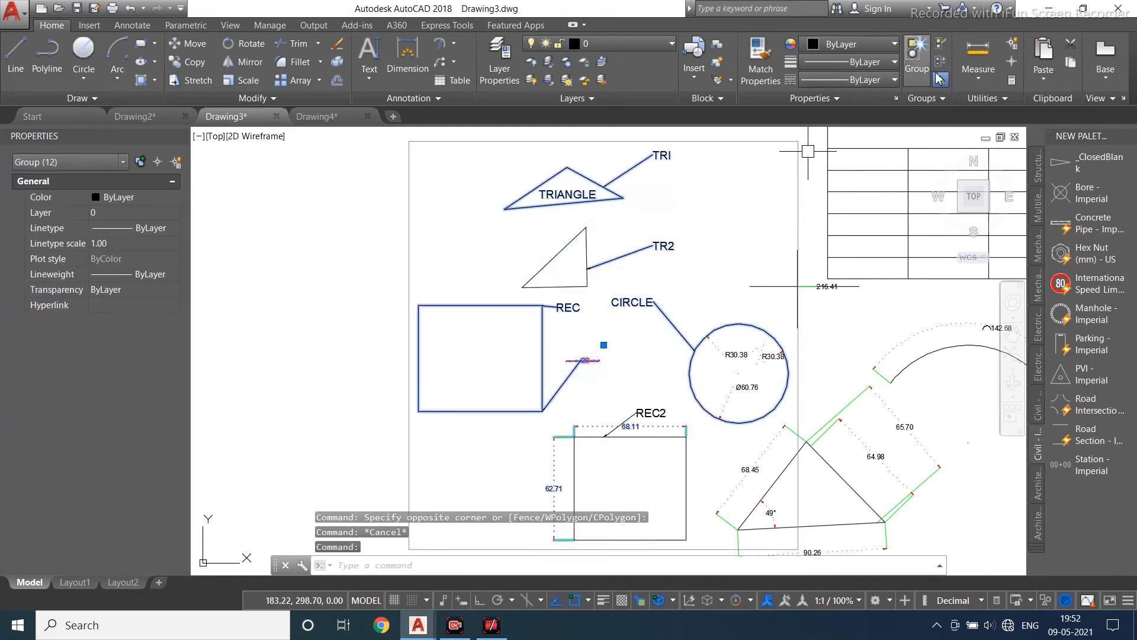
- Use Group Edit to add the TR2 triangle back into the group
{"action": "left_click", "coordinate": [941, 61]}
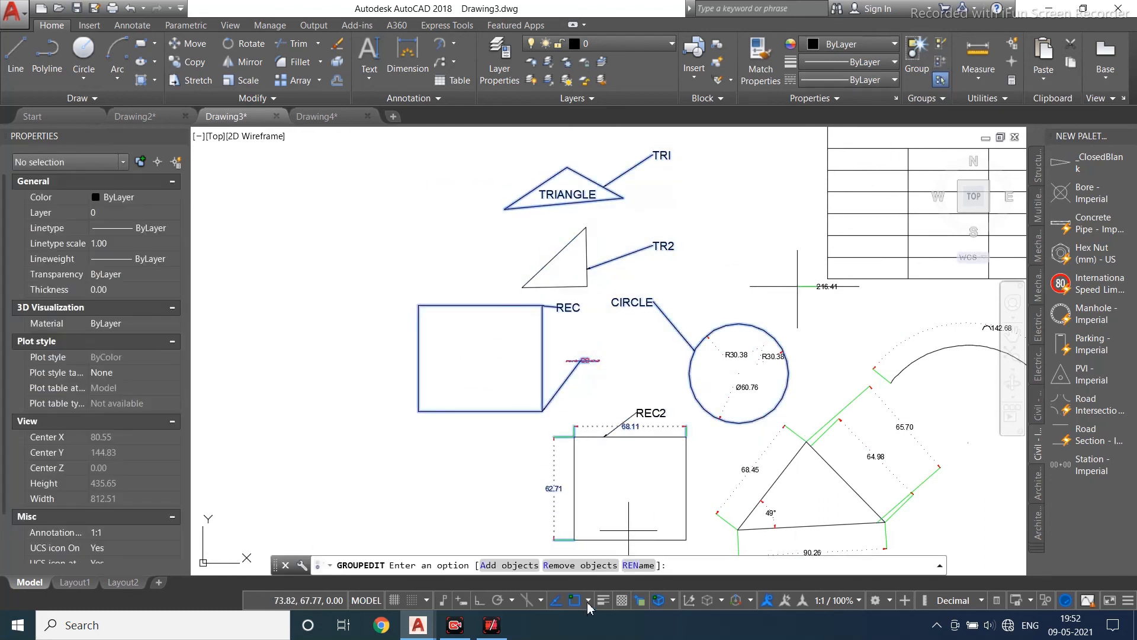
{"action": "left_click", "coordinate": [508, 565]}
{"action": "left_click", "coordinate": [569, 287]}
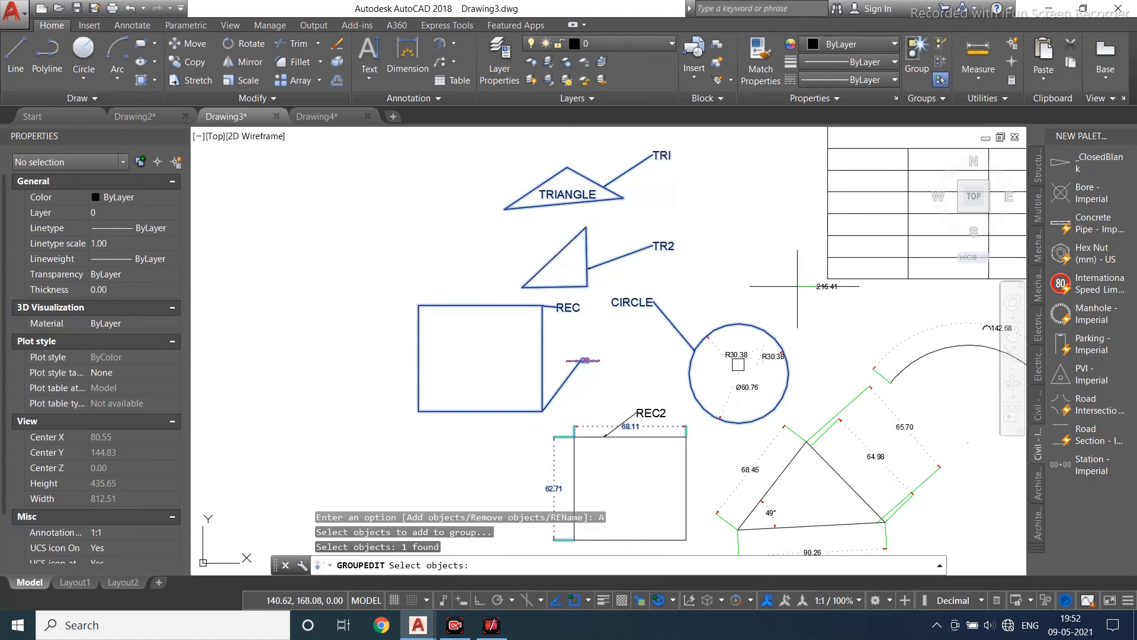
{"action": "key", "text": "Return"}
{"action": "left_click", "coordinate": [557, 254]}
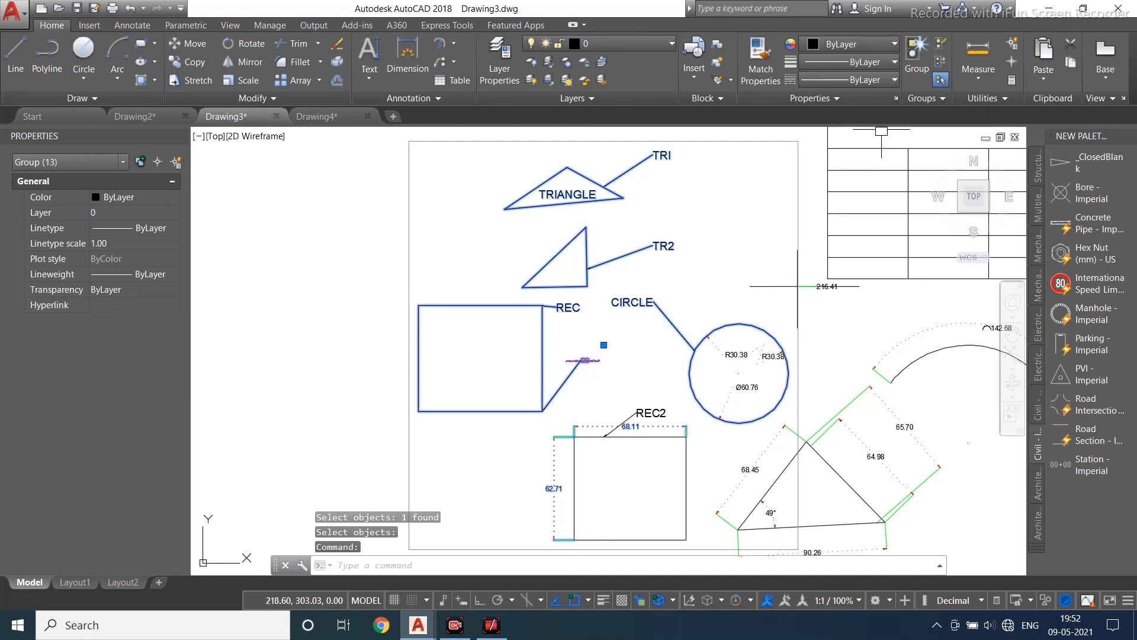
{"action": "key", "text": "Escape"}
{"action": "left_click", "coordinate": [615, 194]}
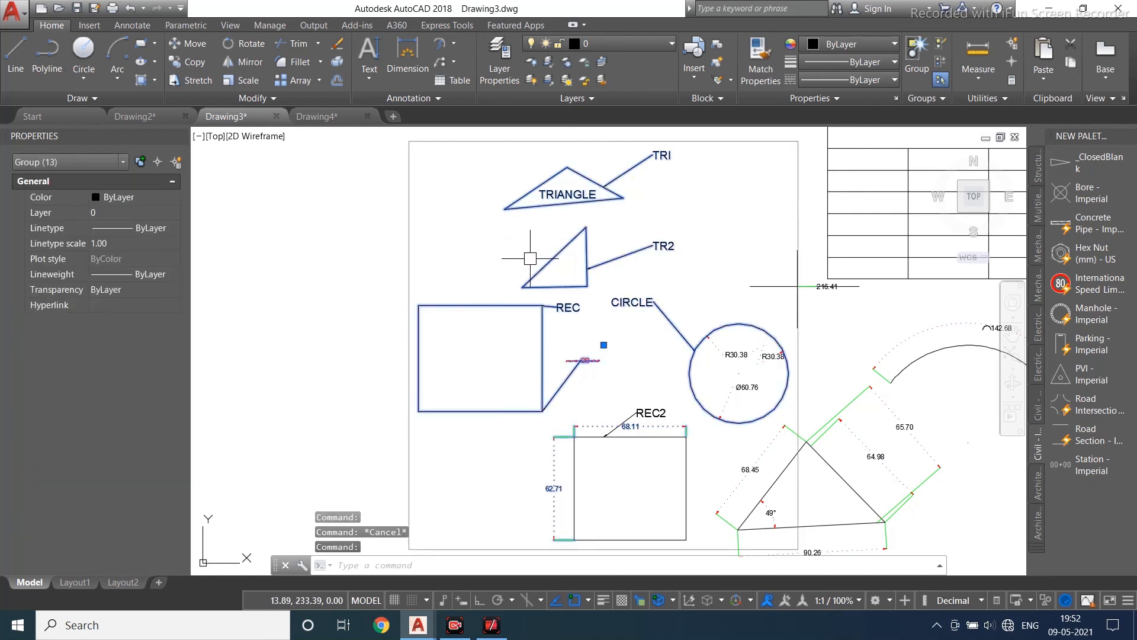
- Turn group selection off and test selecting the triangle, TR2 triangle and rectangles individually
{"action": "left_click", "coordinate": [941, 80]}
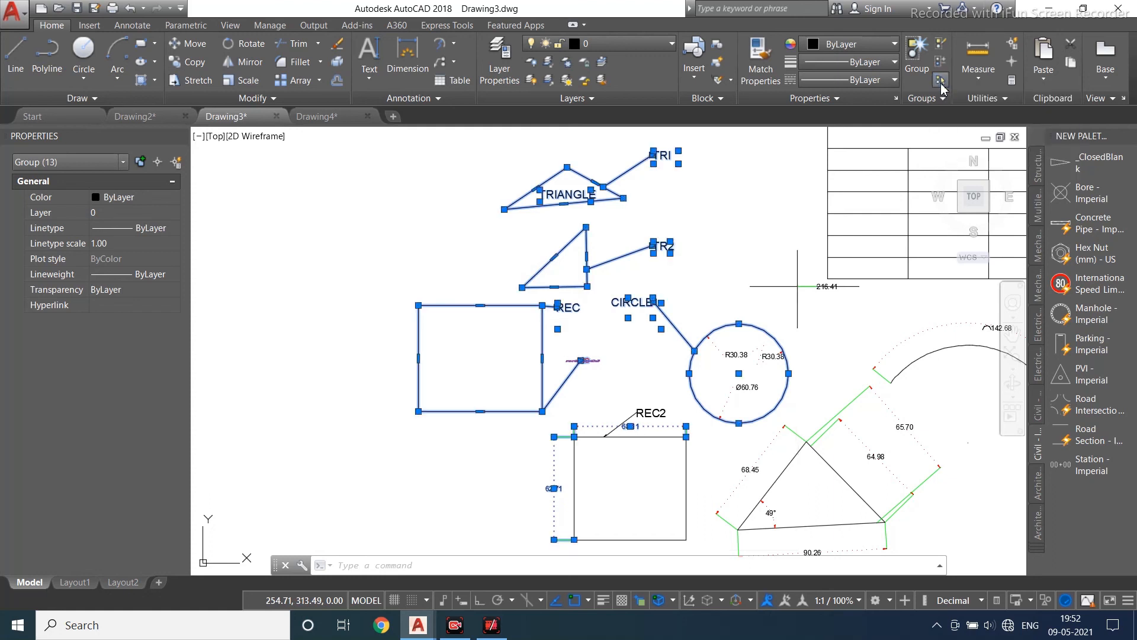
{"action": "key", "text": "Escape"}
{"action": "left_click", "coordinate": [557, 254]}
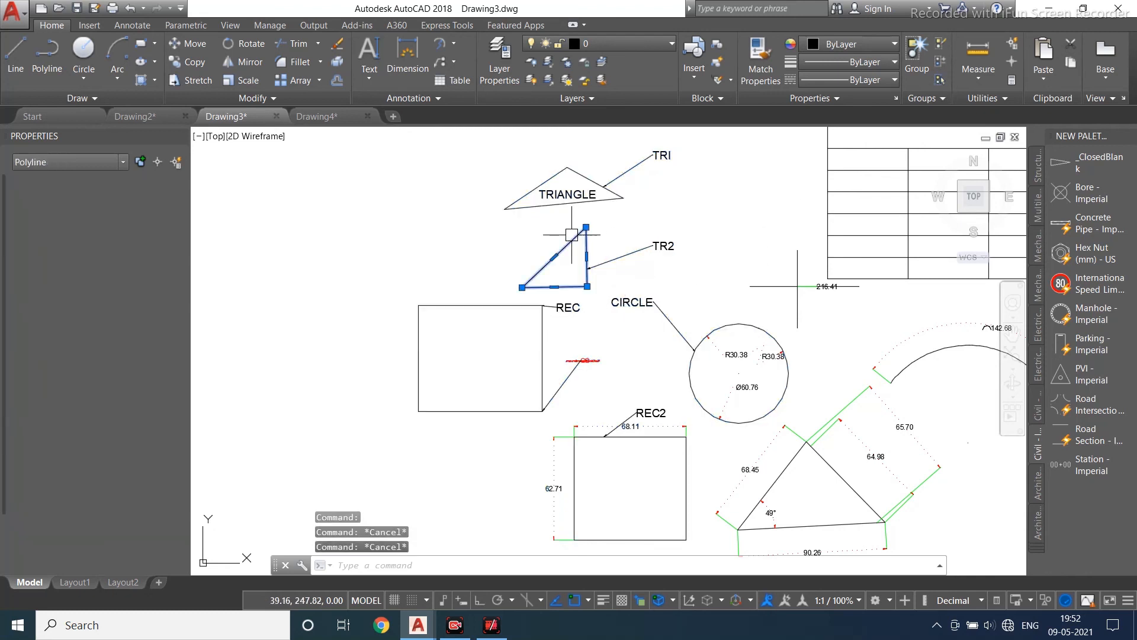
{"action": "key", "text": "Escape"}
{"action": "left_click", "coordinate": [533, 188]}
{"action": "key", "text": "Escape"}
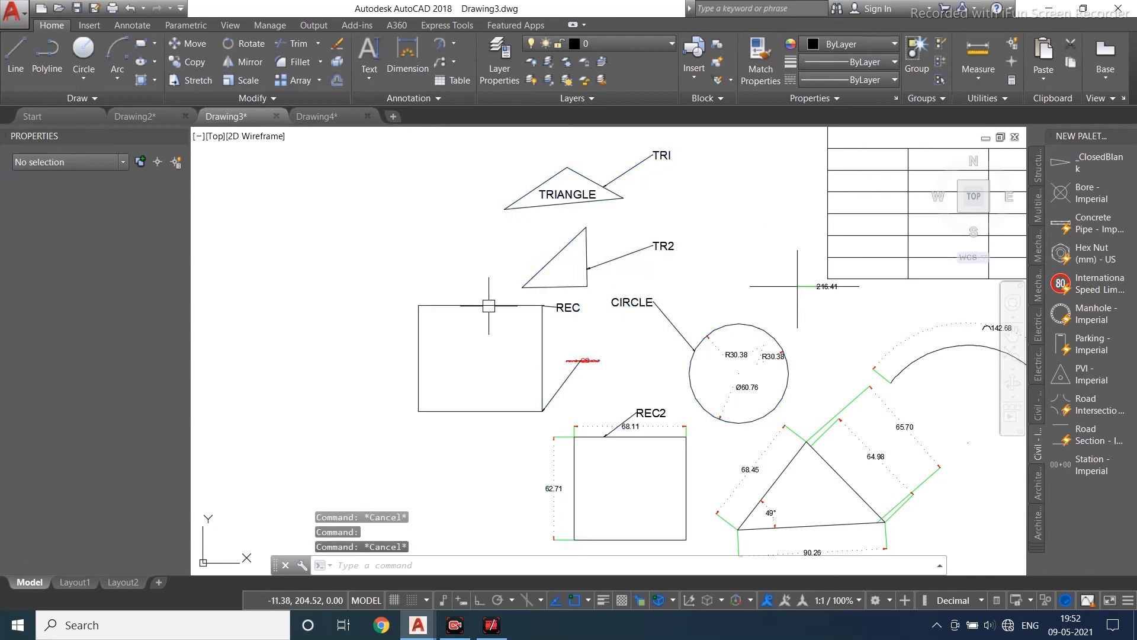
{"action": "left_click", "coordinate": [597, 435]}
{"action": "key", "text": "Escape"}
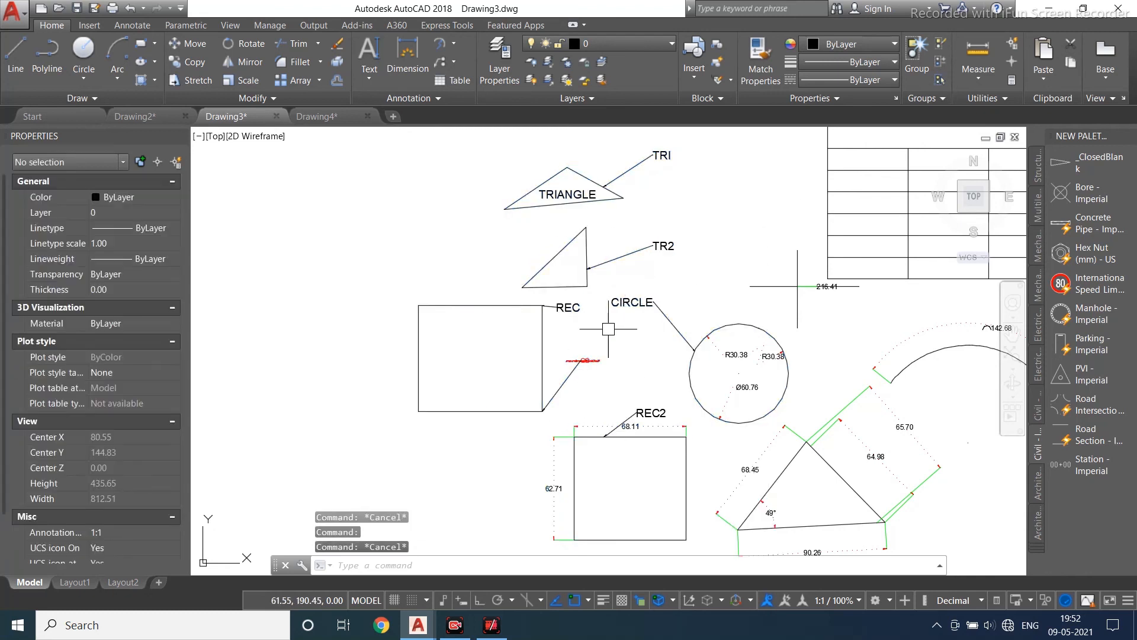
{"action": "left_click", "coordinate": [514, 201]}
{"action": "left_click", "coordinate": [495, 201]}
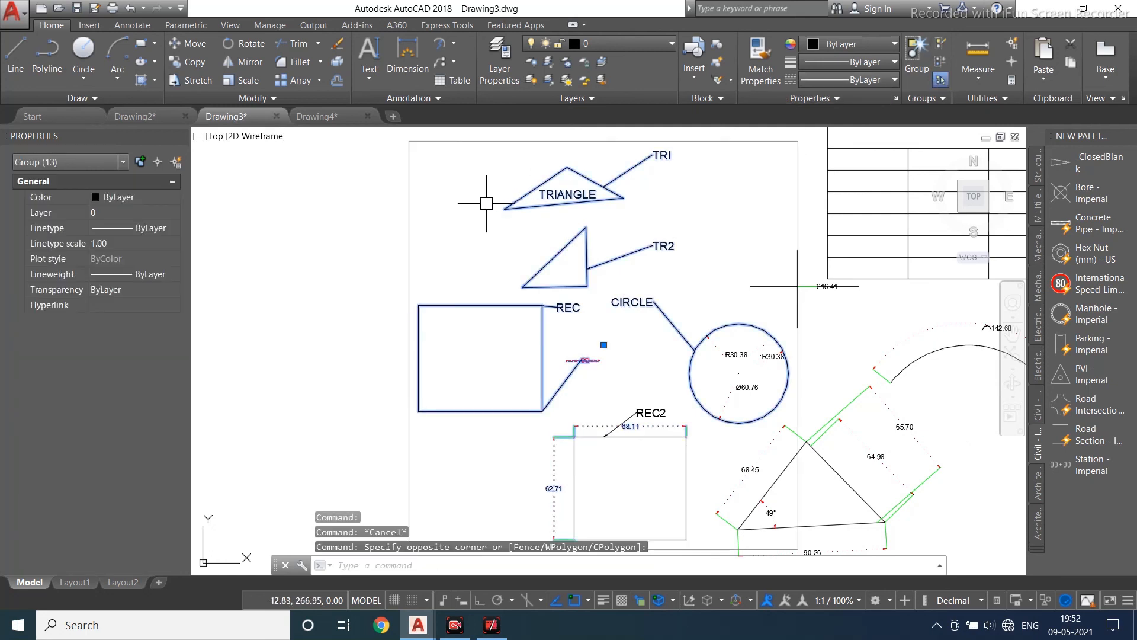